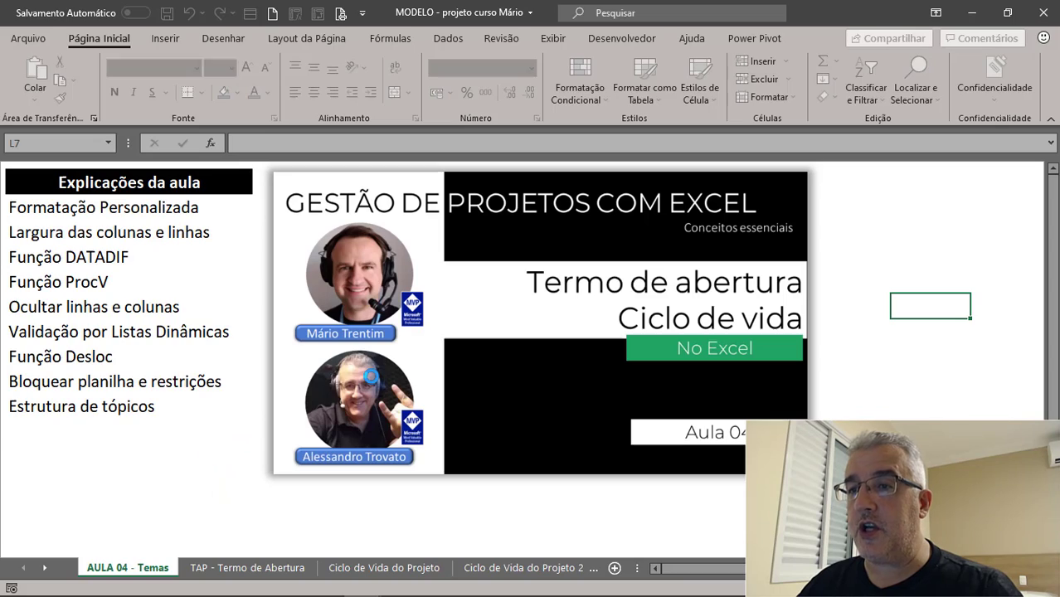
- Go through the lesson topics under Explicações da aula, from Formatação Personalizada to Bloquear planilha e restrições
left_click(99, 207)
key("shift+Down")
key("shift+Down")
key("shift+Down")
key("shift+Down")
key("shift+Down")
key("shift+Down")
key("shift+Down")
key("shift+Down")
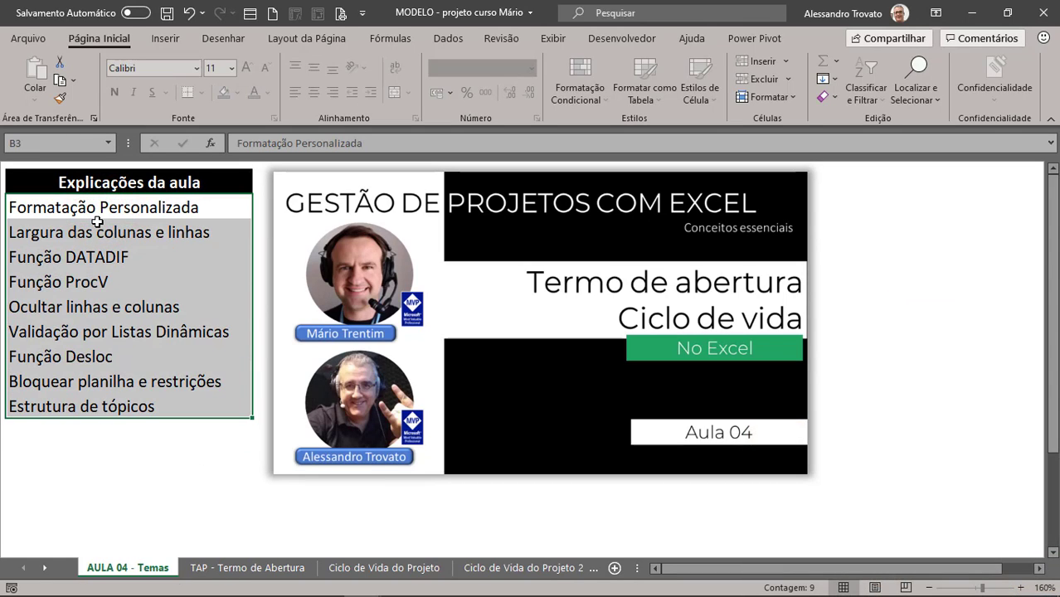
left_click(95, 214)
left_click(87, 235)
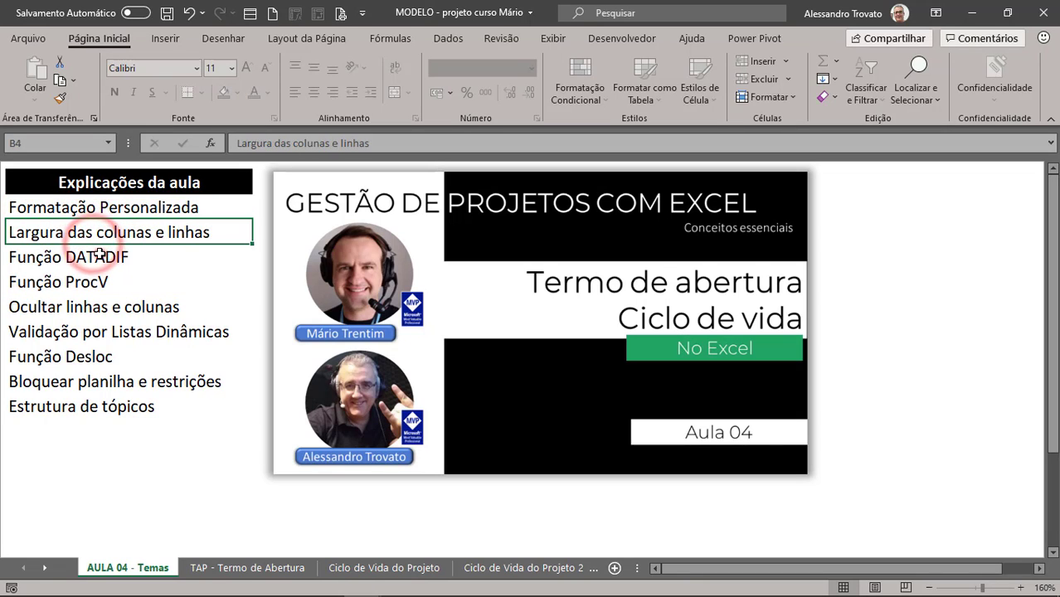
left_click(100, 257)
left_click(131, 284)
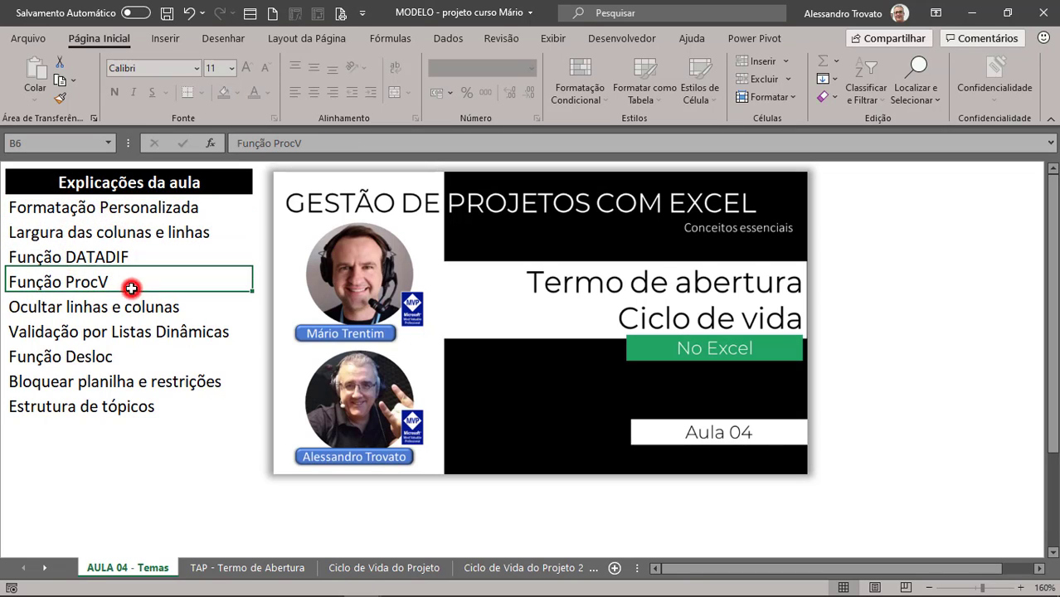
left_click(170, 309)
left_click(167, 330)
left_click(133, 357)
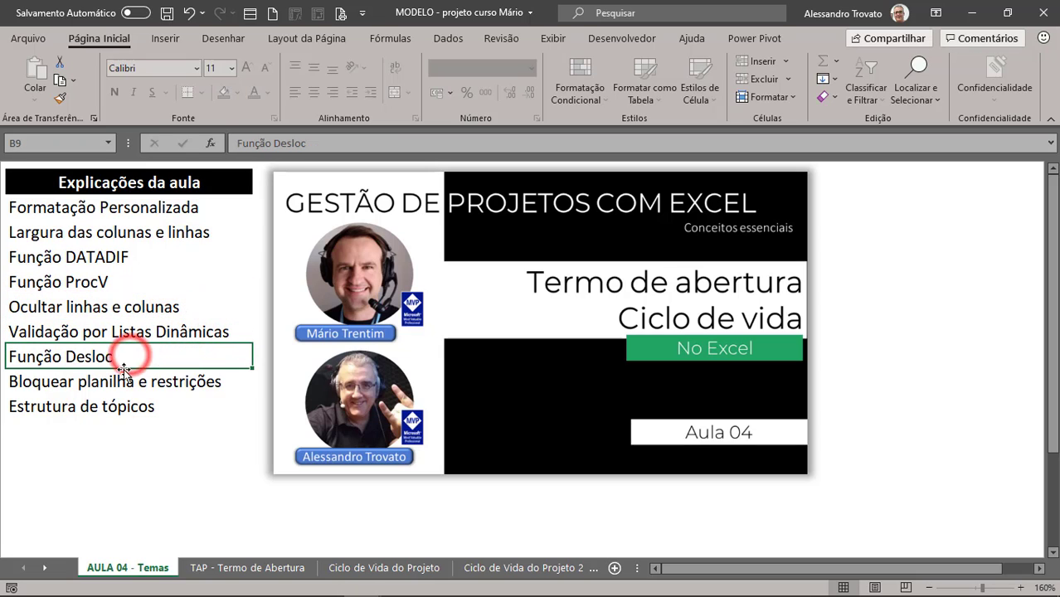
left_click(122, 380)
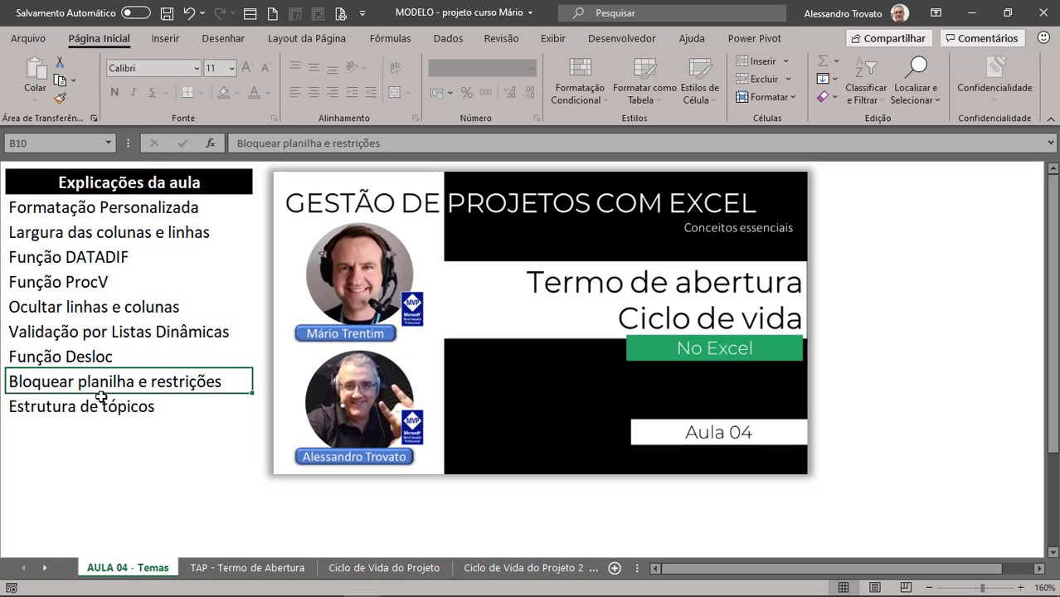
- Switch to the TAP - Termo de Abertura sheet and collapse all its row groups to outline level 1
left_click(201, 570)
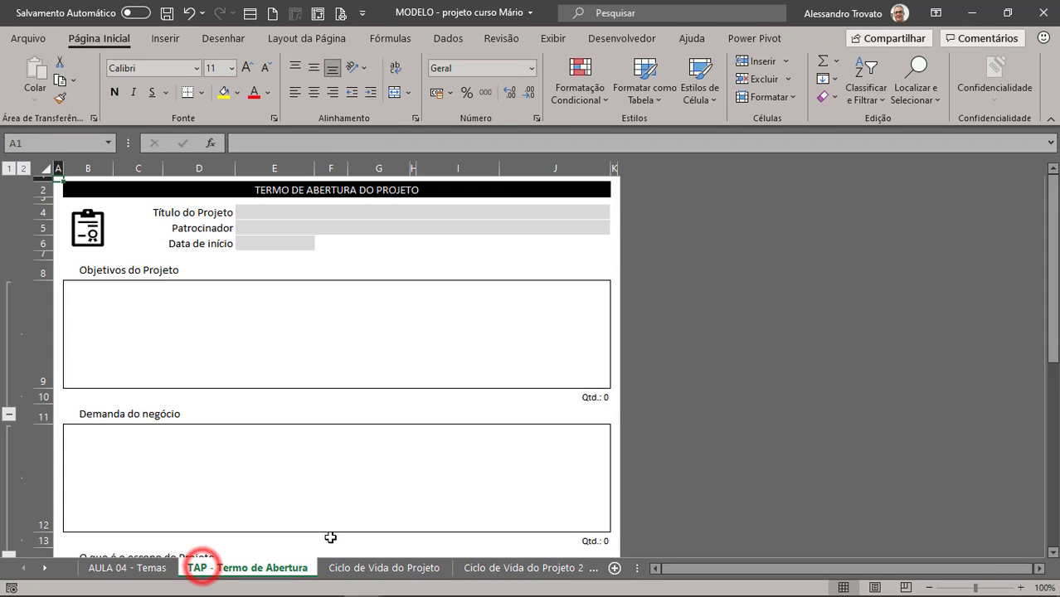
left_click(228, 327)
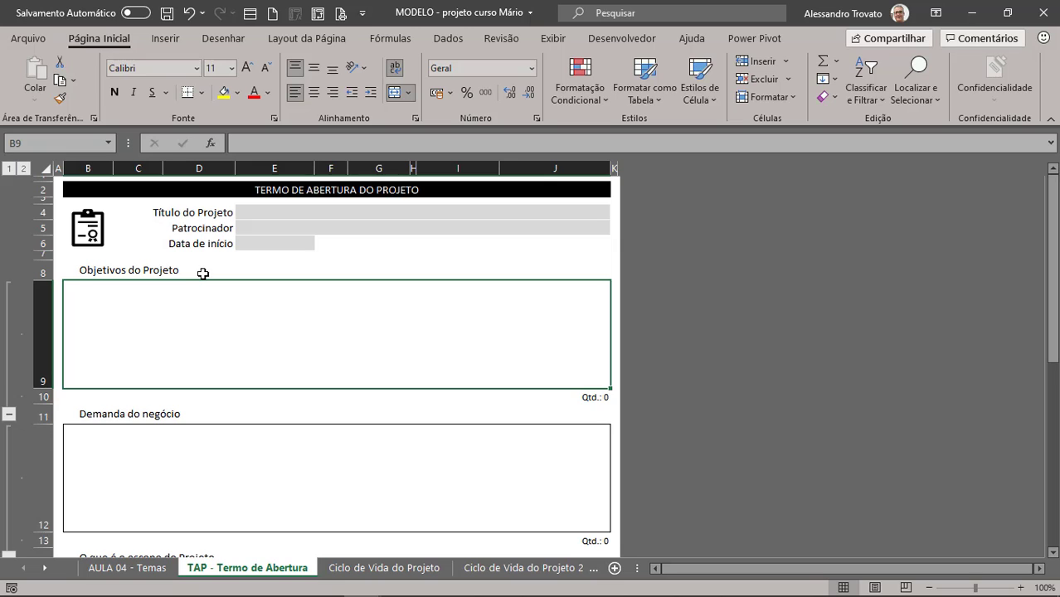
left_click(24, 168)
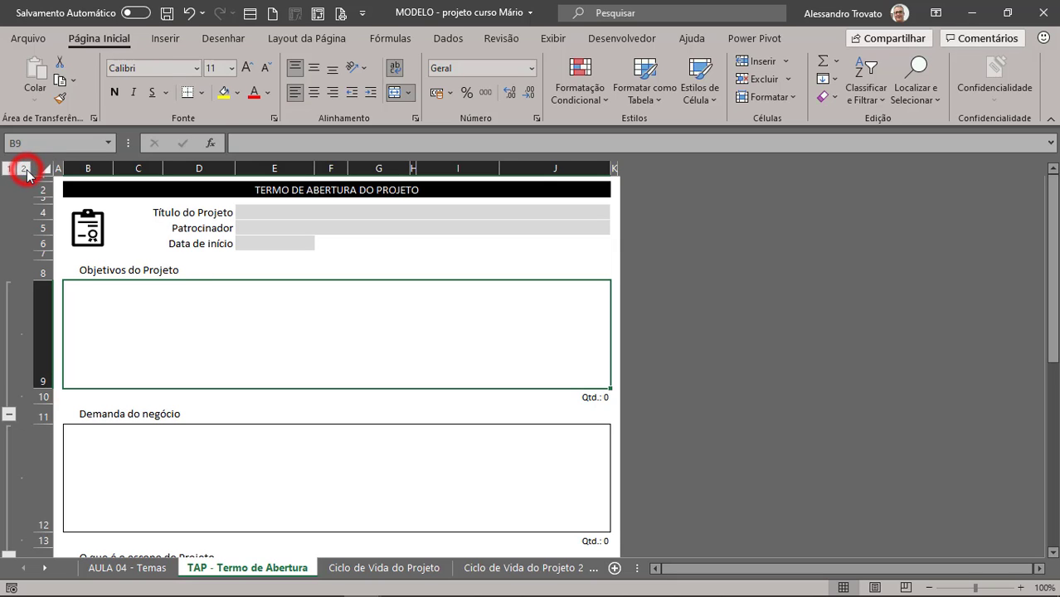
left_click(9, 169)
- Expand only the row group of the Demanda do negócio section and select its text box
left_click(123, 338)
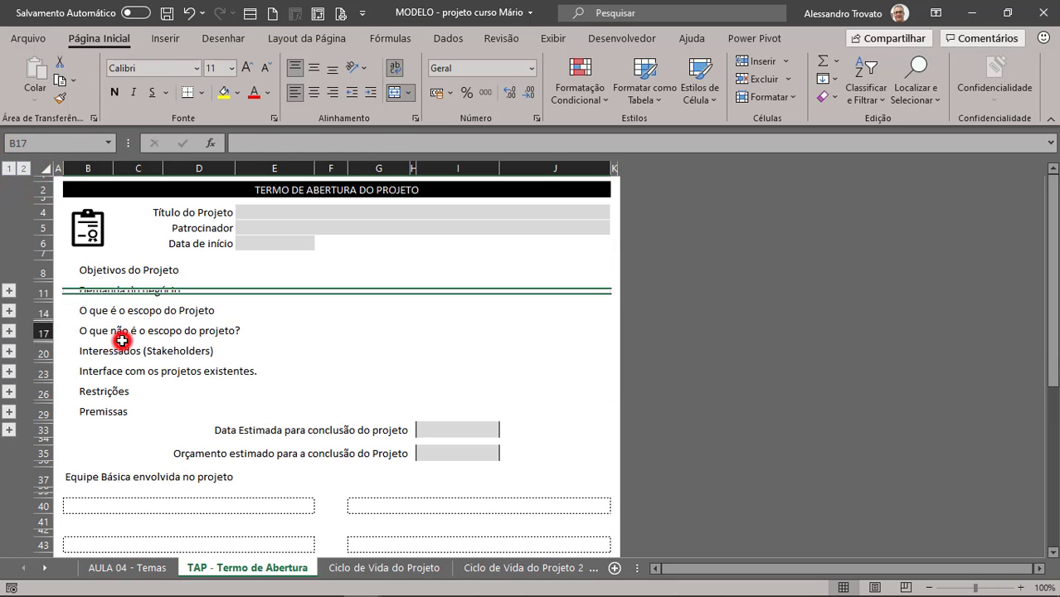
left_click(135, 309)
left_click(135, 287)
left_click(137, 274)
left_click(135, 287)
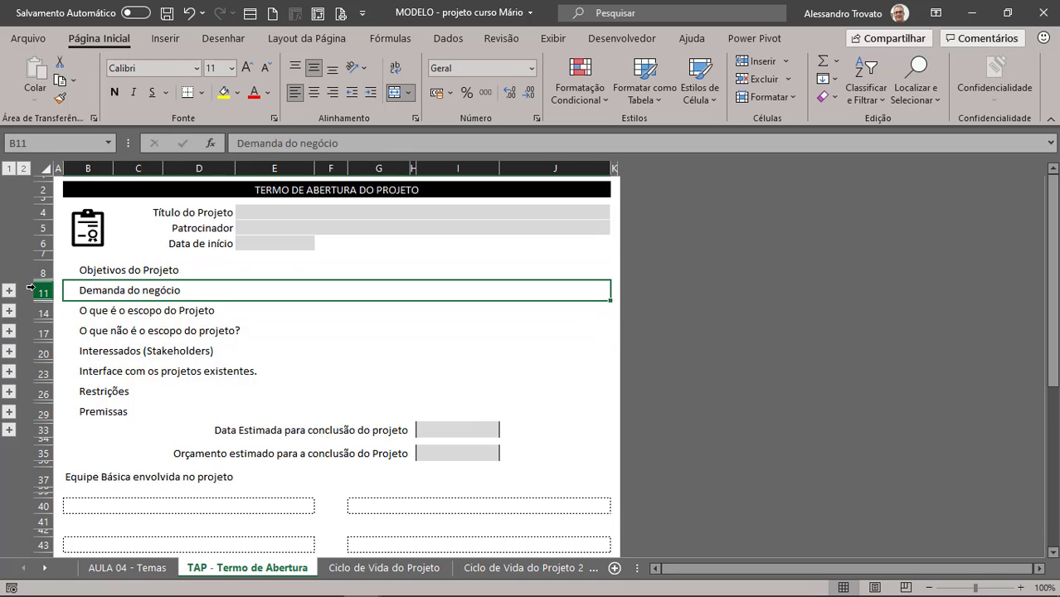
left_click(10, 311)
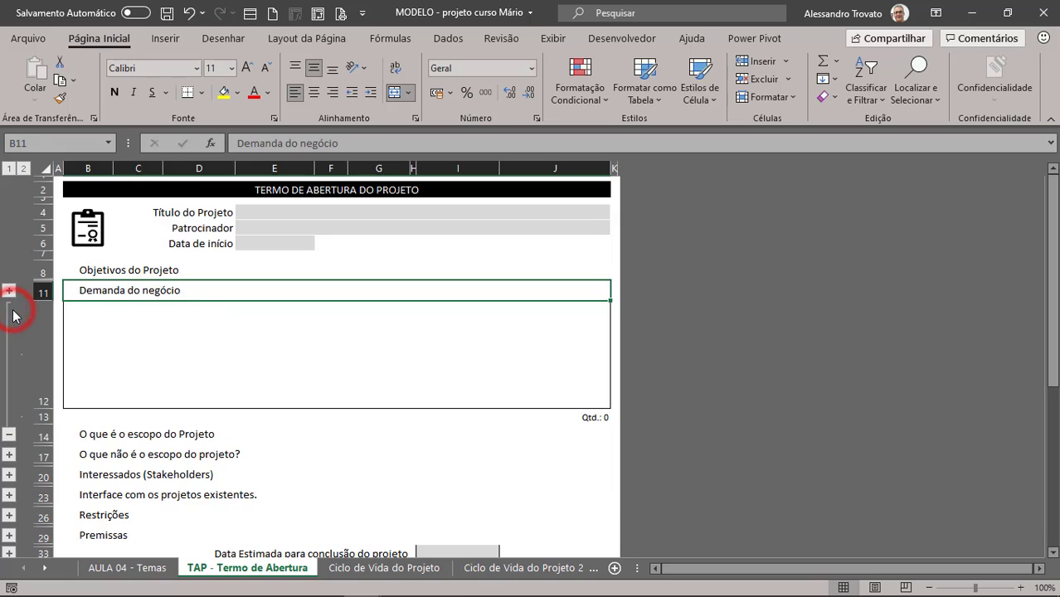
left_click(97, 327)
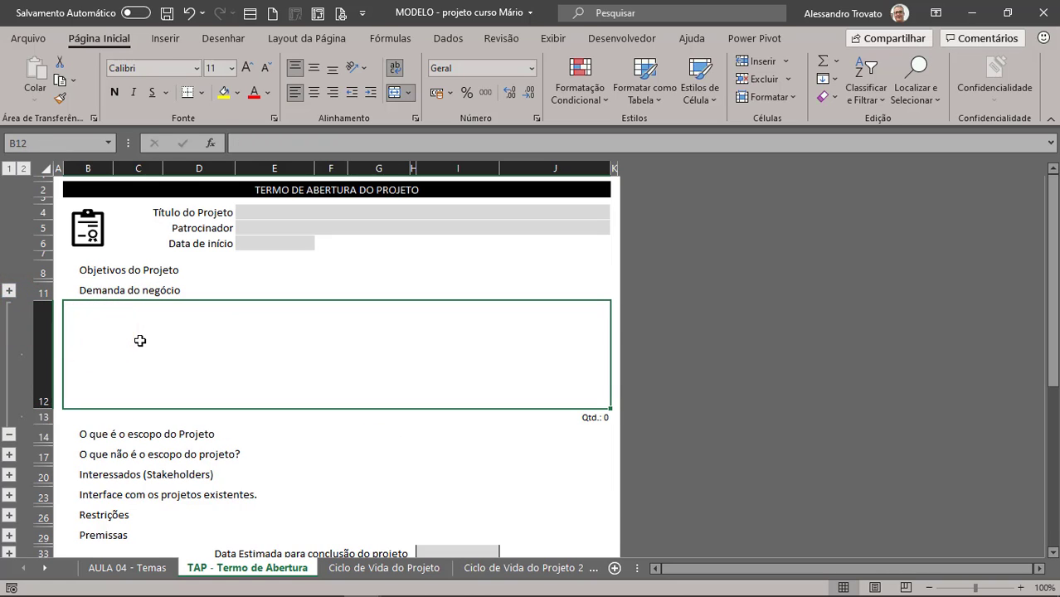
left_click(147, 289)
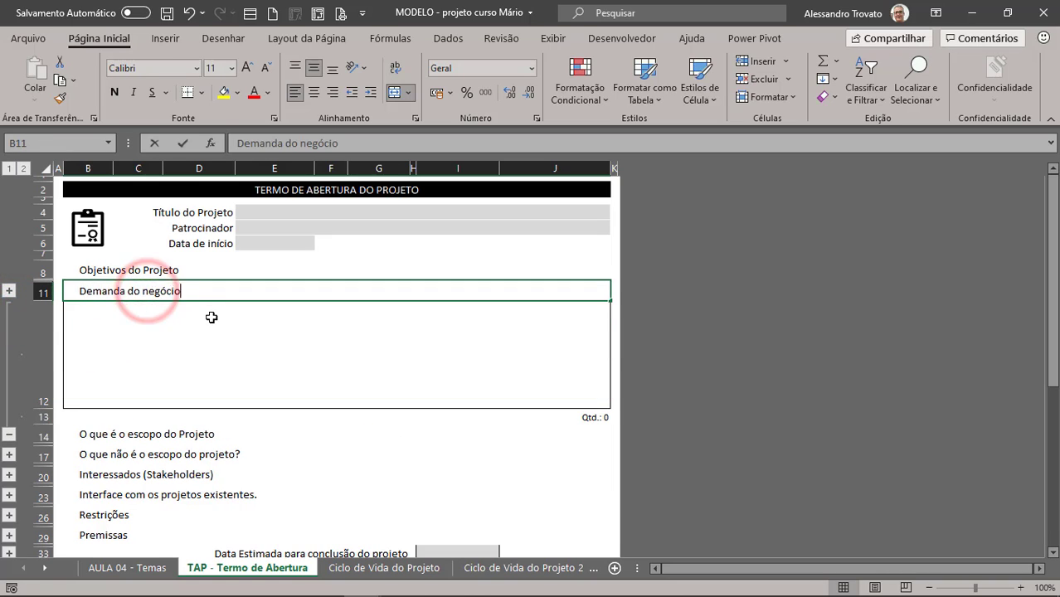
key("BackSpace")
key("Escape")
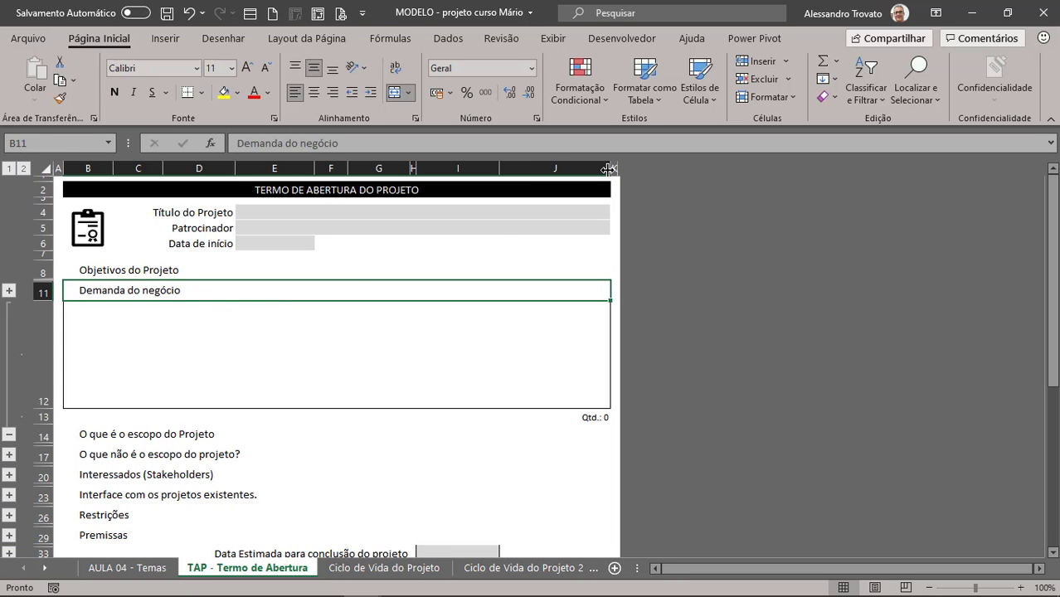
- Protect the worksheet without a password, allowing selection of locked and unlocked cells and row formatting
left_click(503, 39)
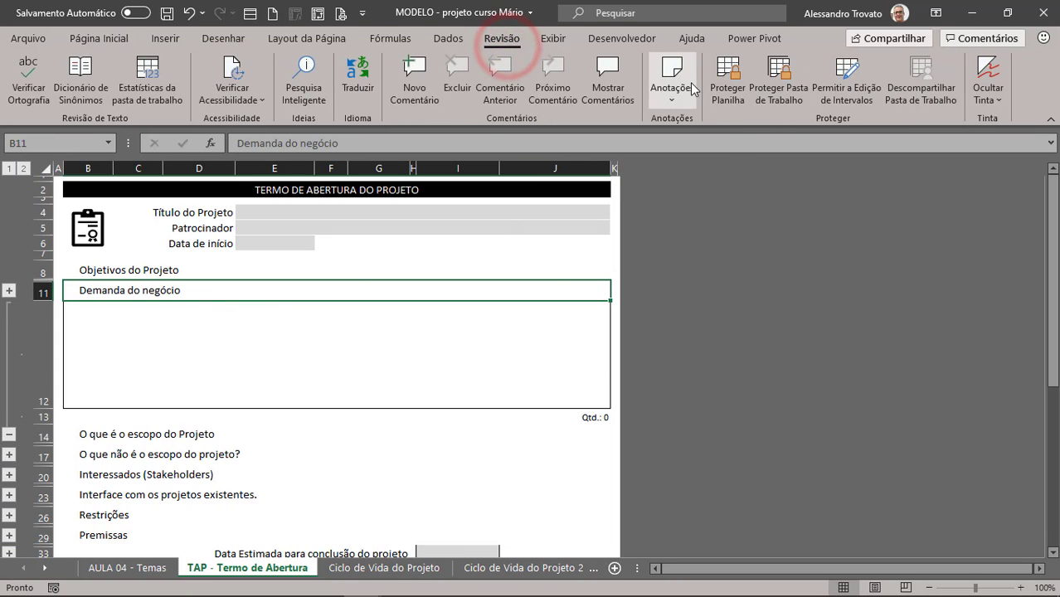
left_click(727, 83)
left_click(638, 344)
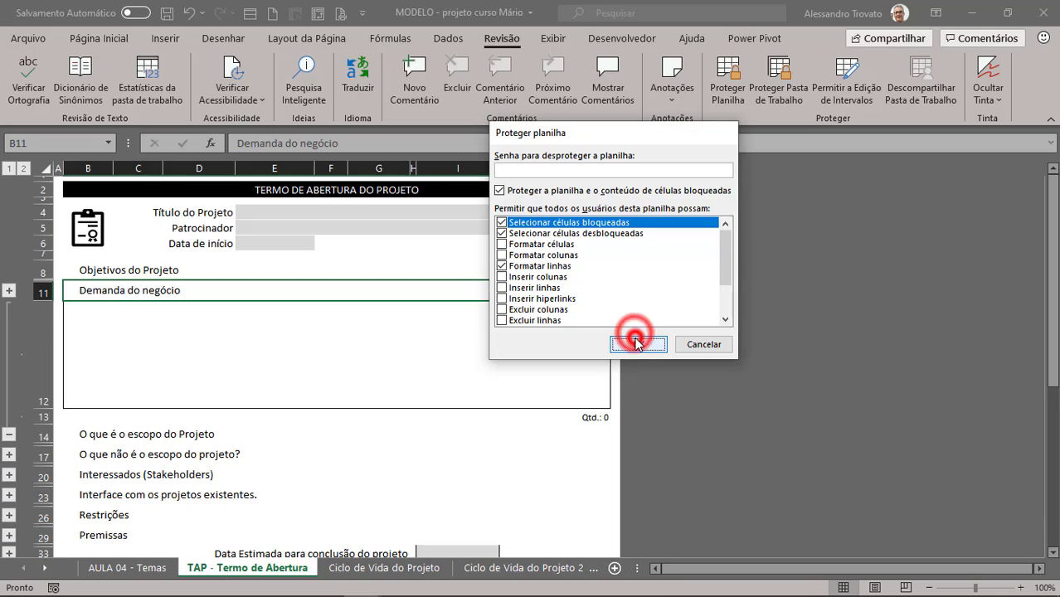
- Test the protection by trying to edit the Objetivos do Projeto heading and selecting the Demanda do negócio, Título do Projeto and Patrocinador fields
left_click(139, 257)
double_click(135, 268)
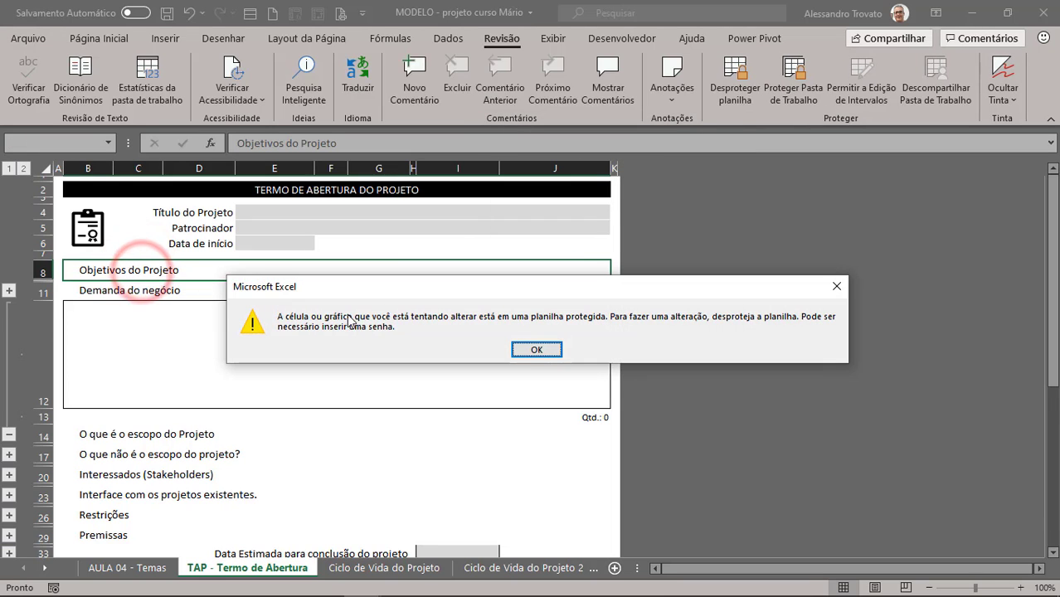
key("Return")
left_click(175, 337)
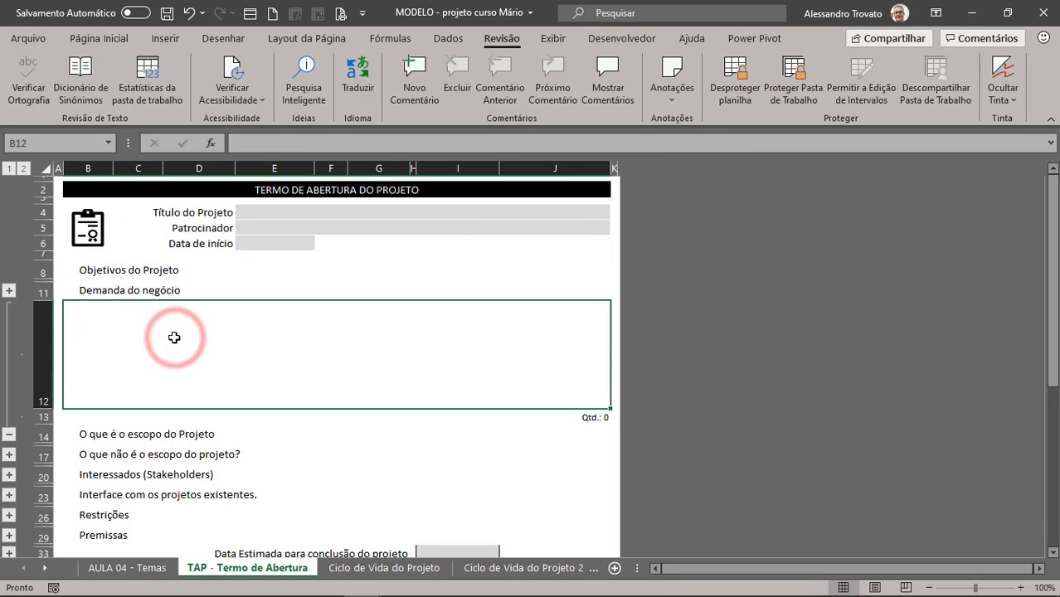
left_click(277, 212)
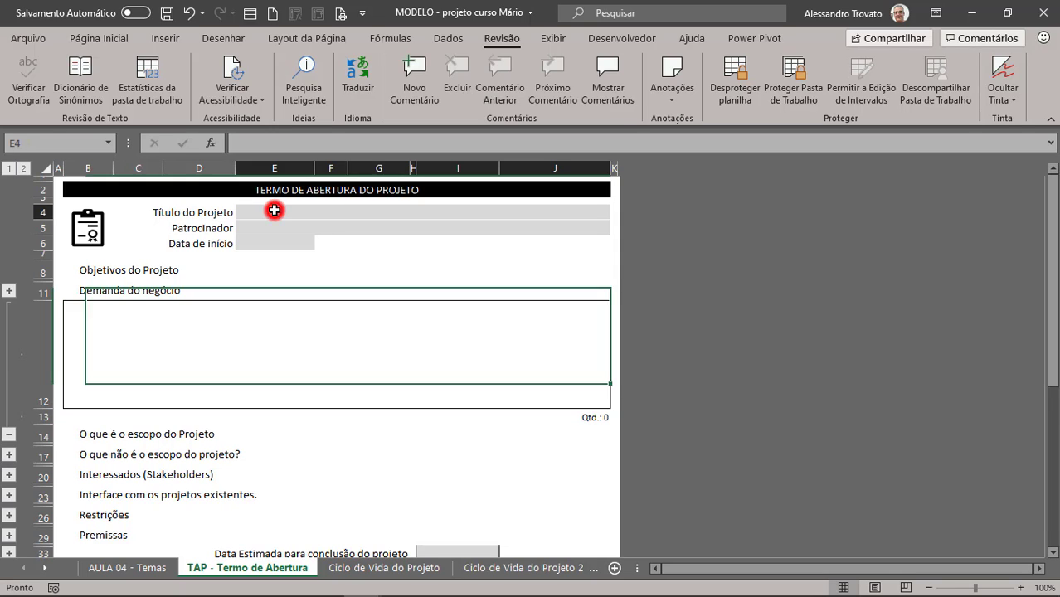
left_click(272, 229)
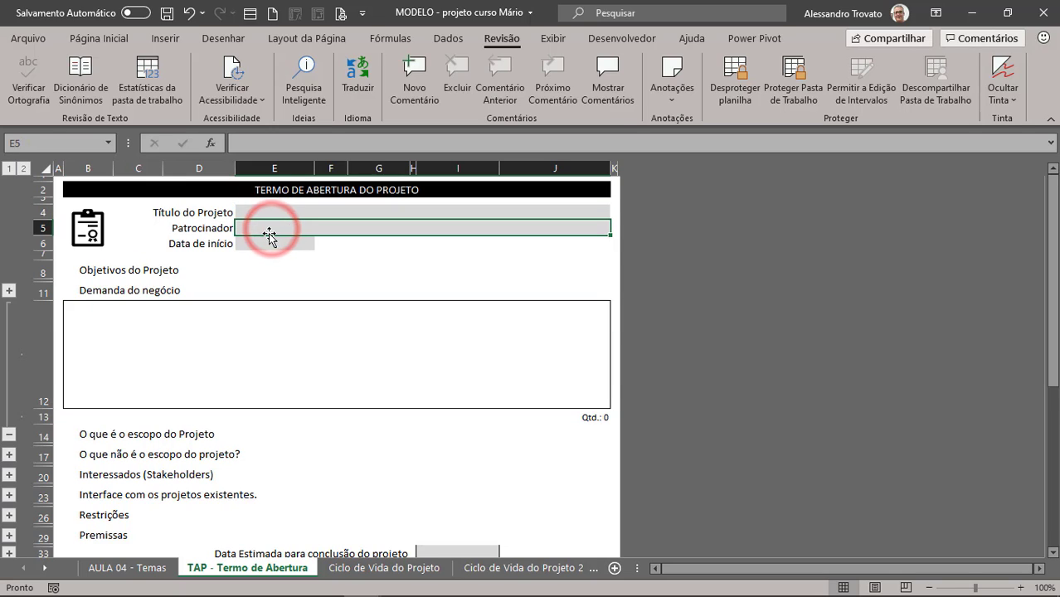
- Enter 24/12/2021 as the Data Estimada para conclusão do projeto
scroll(330, 302, "down", 4)
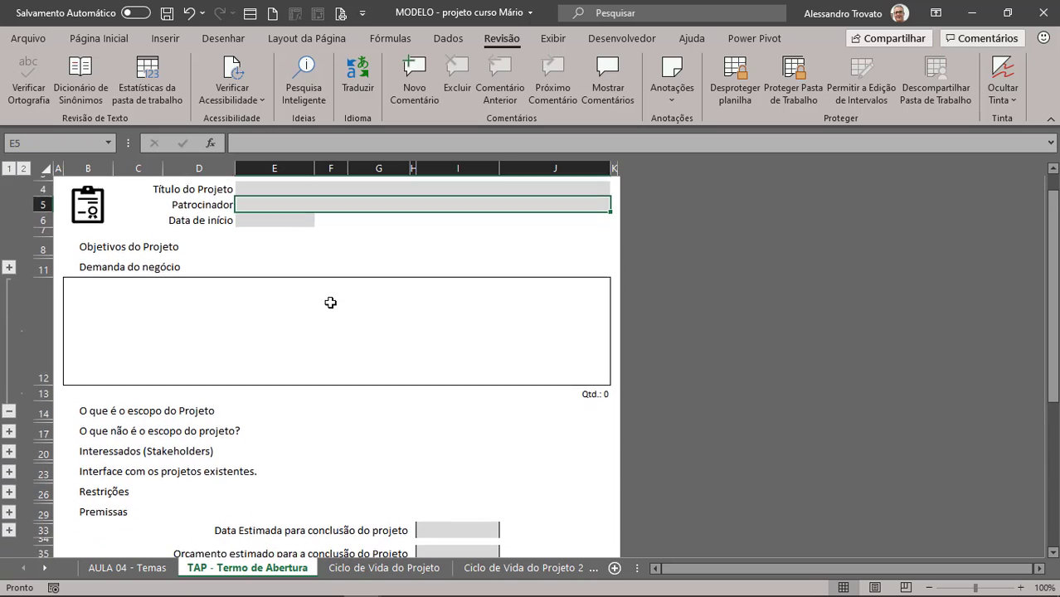
left_click(424, 287)
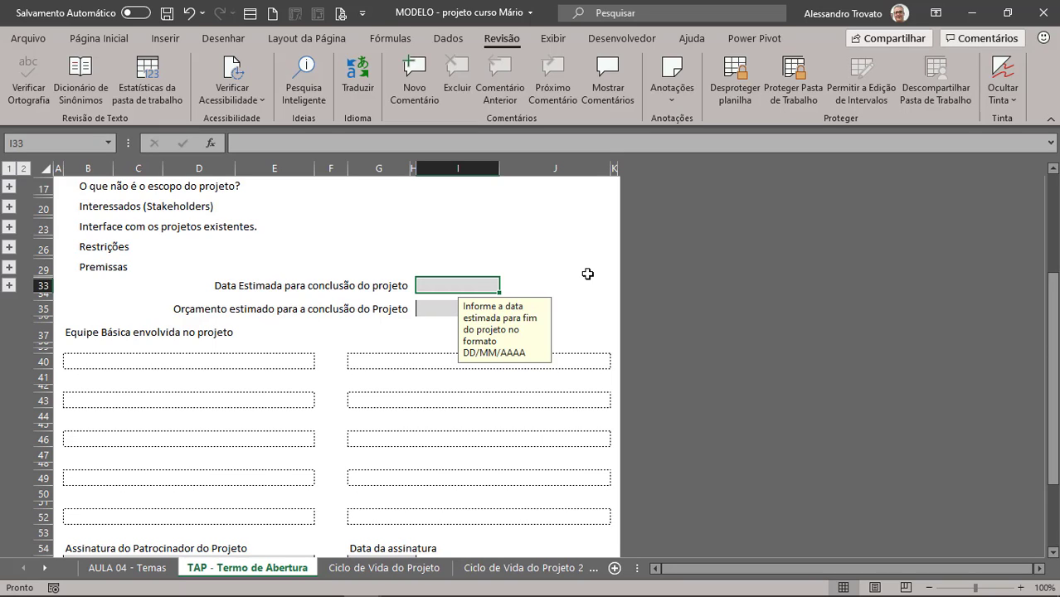
type("24/02/2021")
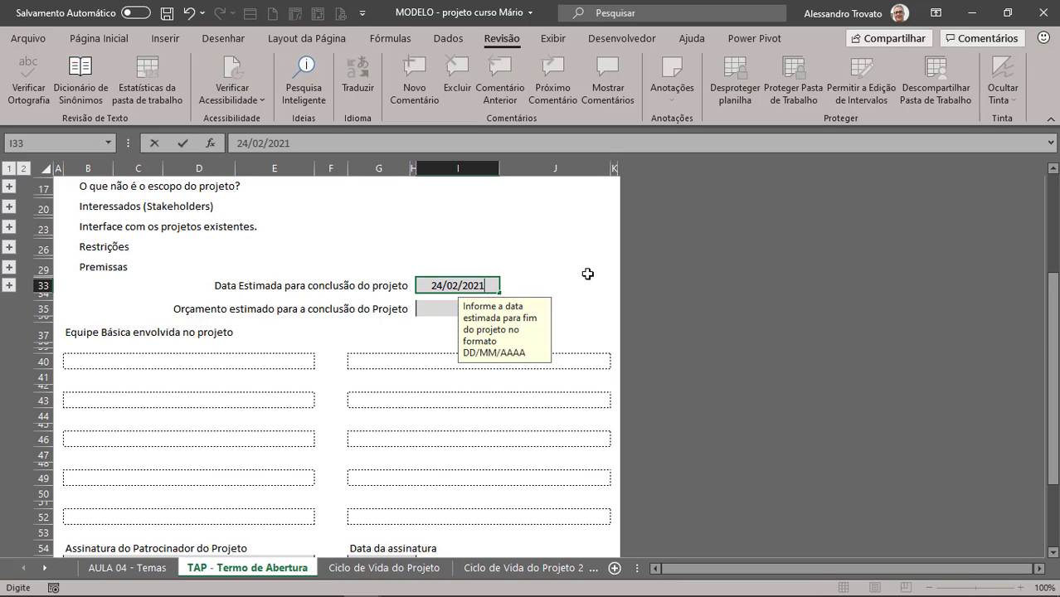
key("BackSpace")
key("BackSpace")
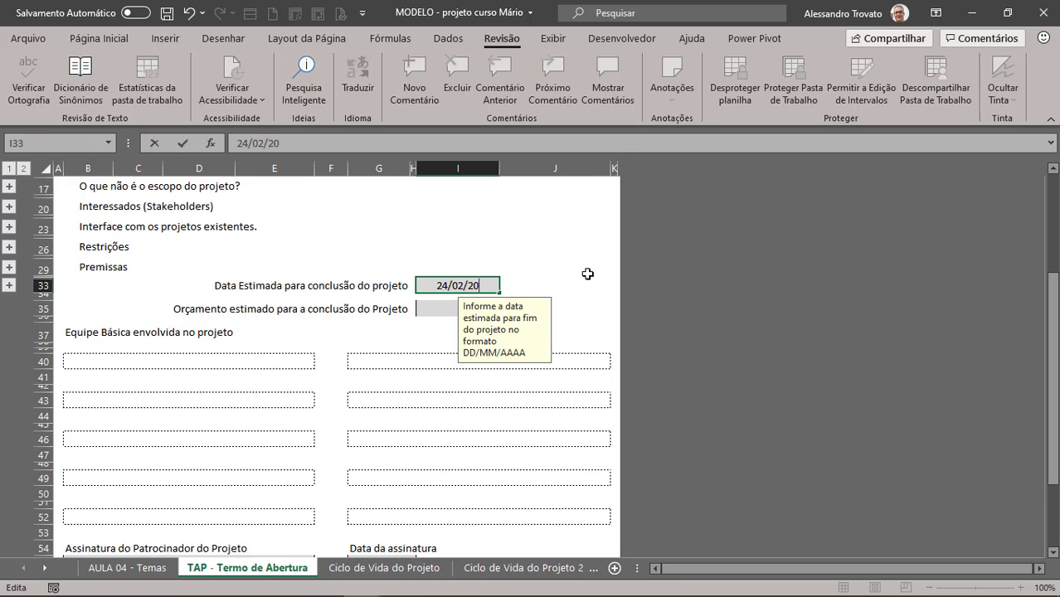
type("21")
key("BackSpace")
type("1")
key("Return")
key("Up")
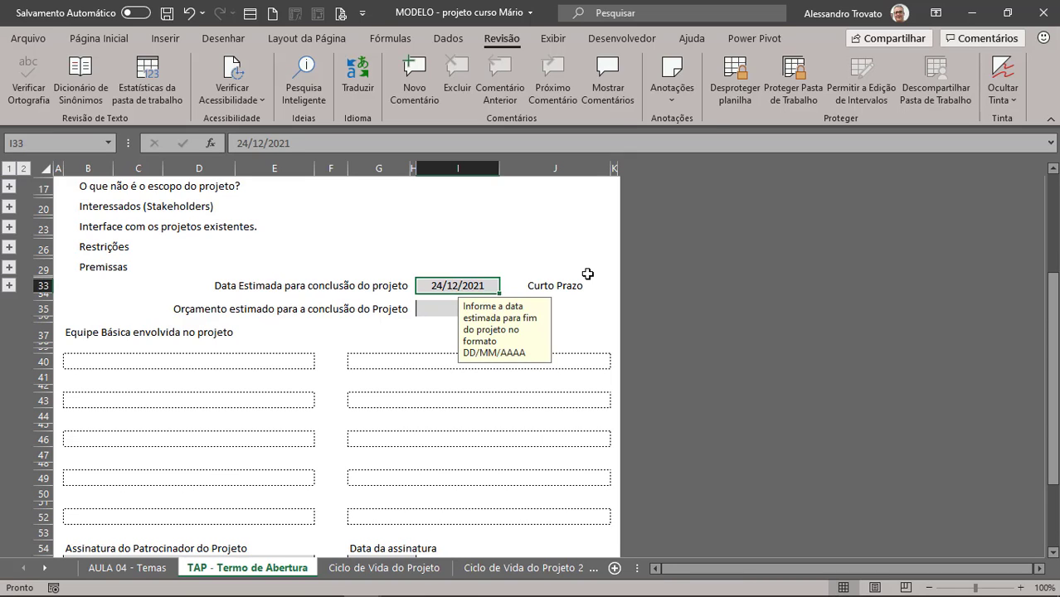
- Inspect the deadline classification formula in J33, try 24/12/2030 as the estimated completion date, and clear the date
left_click(578, 282)
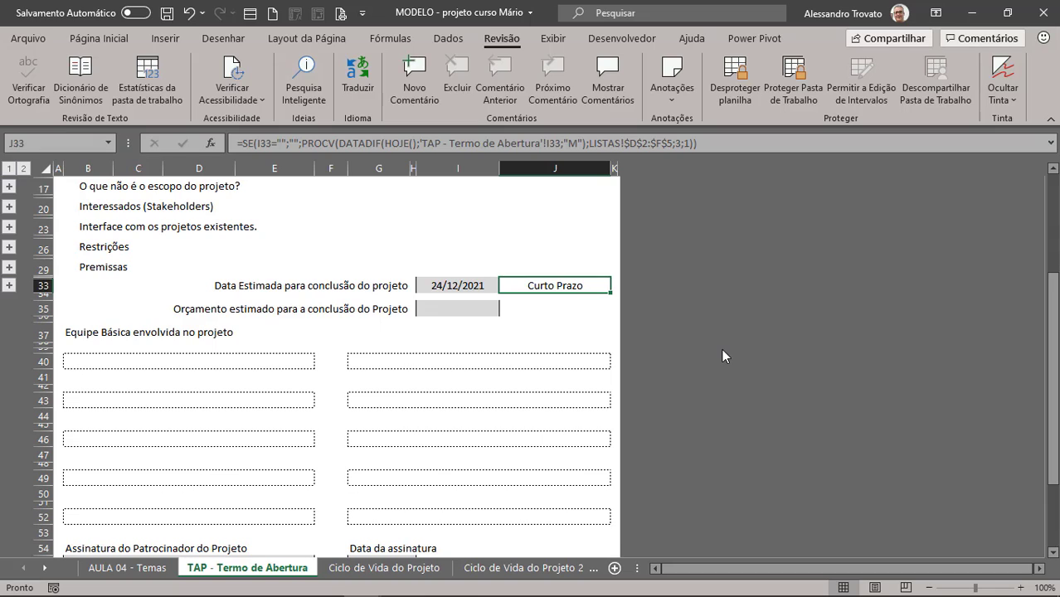
key("Left")
key("F2")
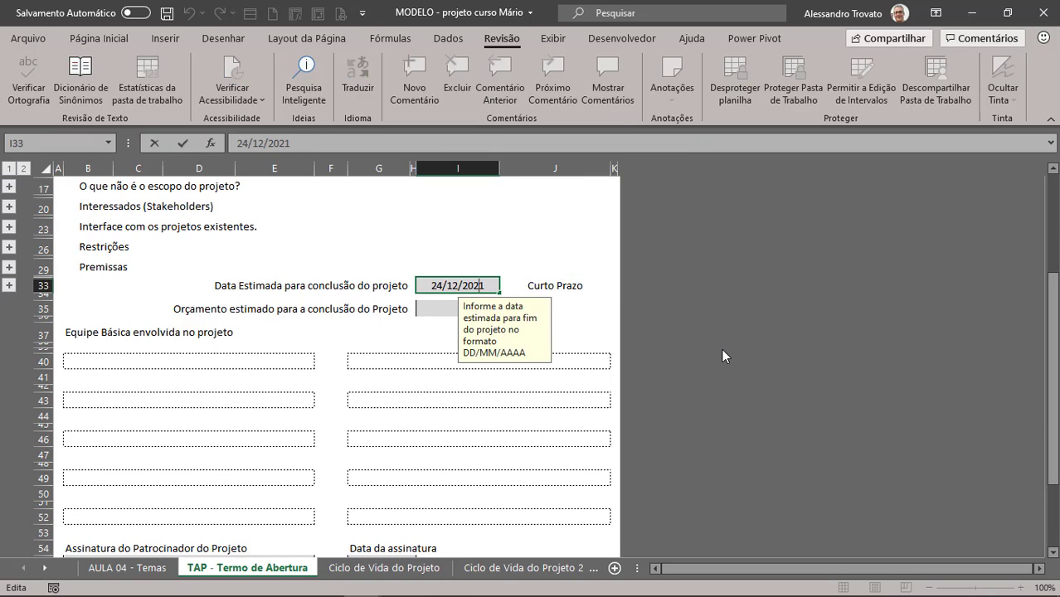
key("BackSpace")
key("BackSpace")
type("30")
key("Return")
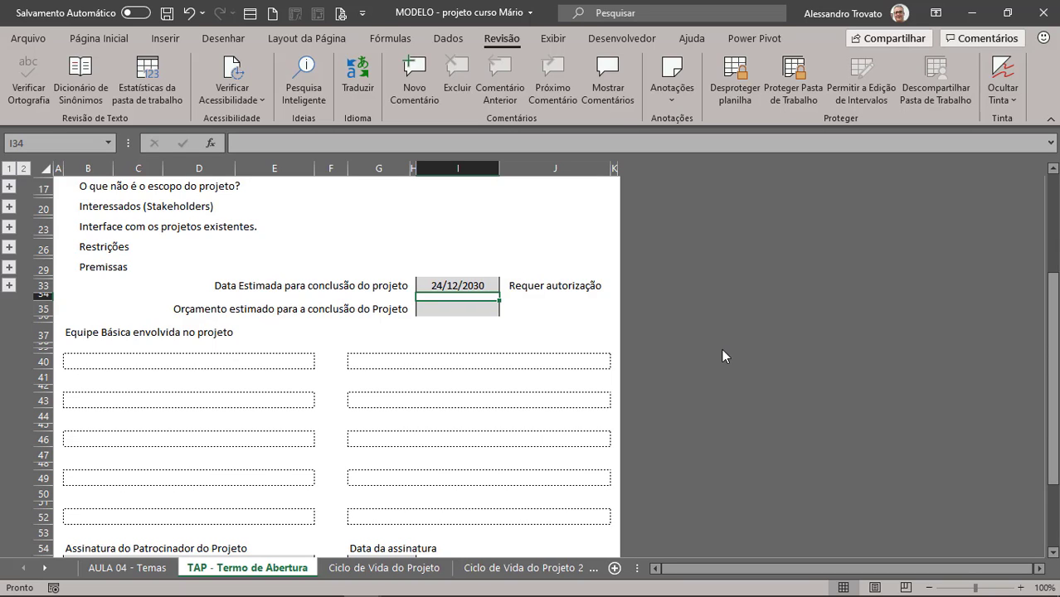
key("Up")
key("Delete")
- Choose the first person in the validation list for cell B40 under Equipe Básica envolvida no projeto
key("Down")
key("Down")
key("Down")
key("Down")
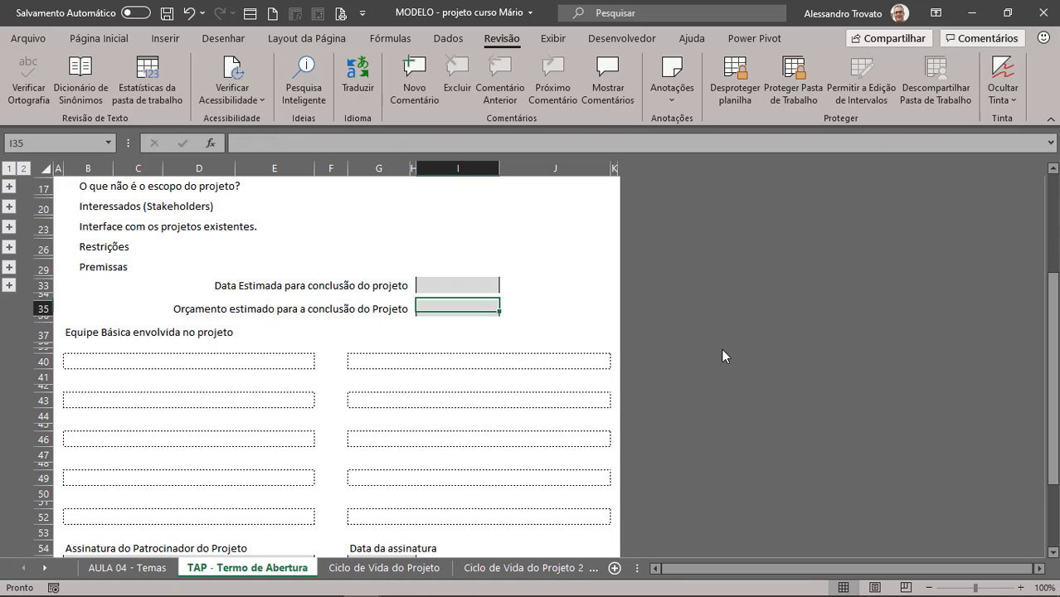
key("Left")
key("Left")
key("Left")
key("Down")
key("Left")
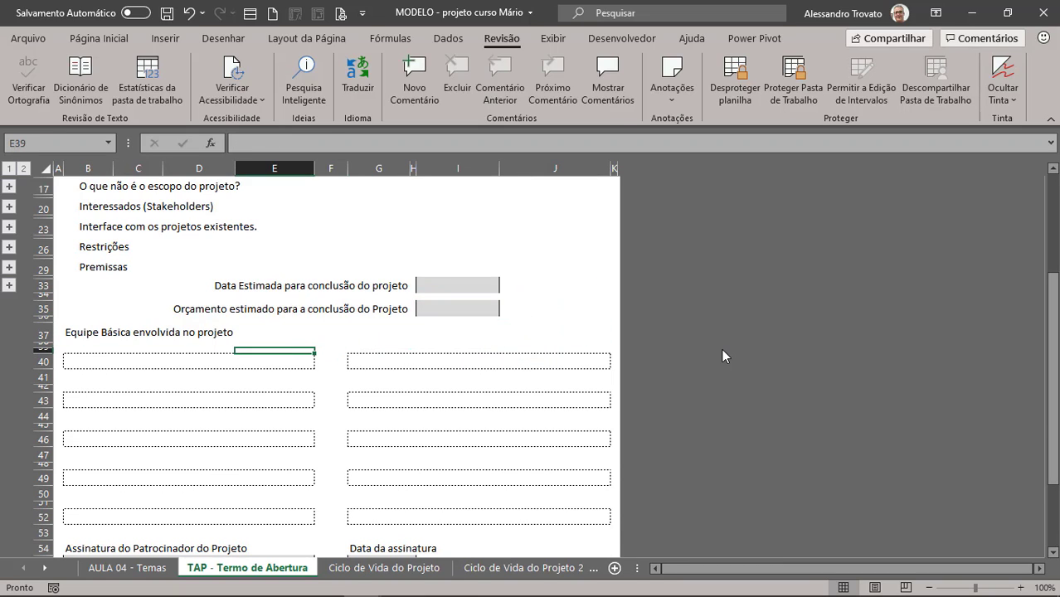
key("Down")
key("Left")
key("Right")
key("alt+Down")
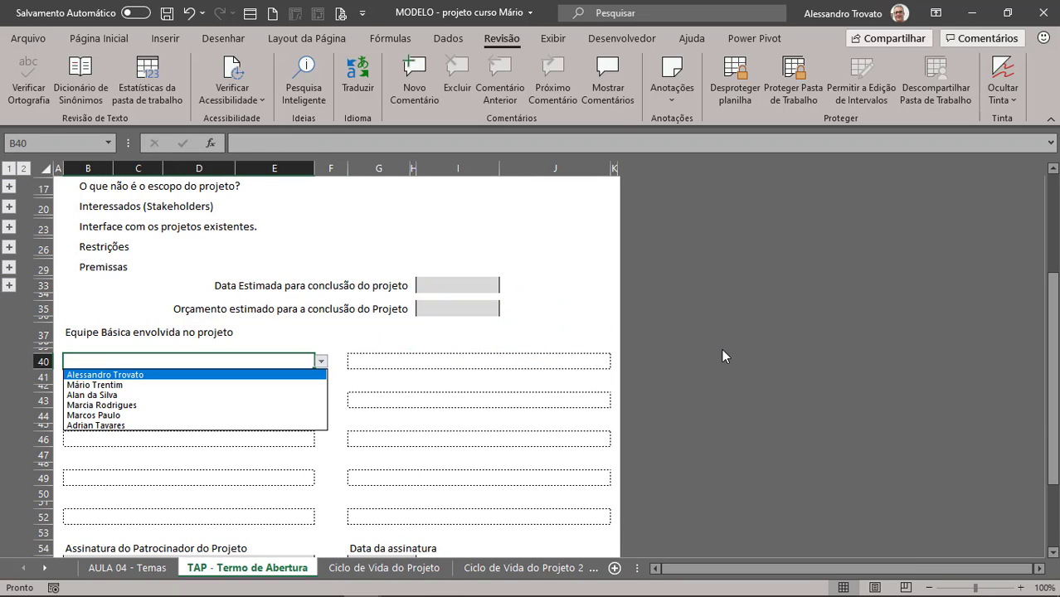
key("Down")
key("Up")
key("Return")
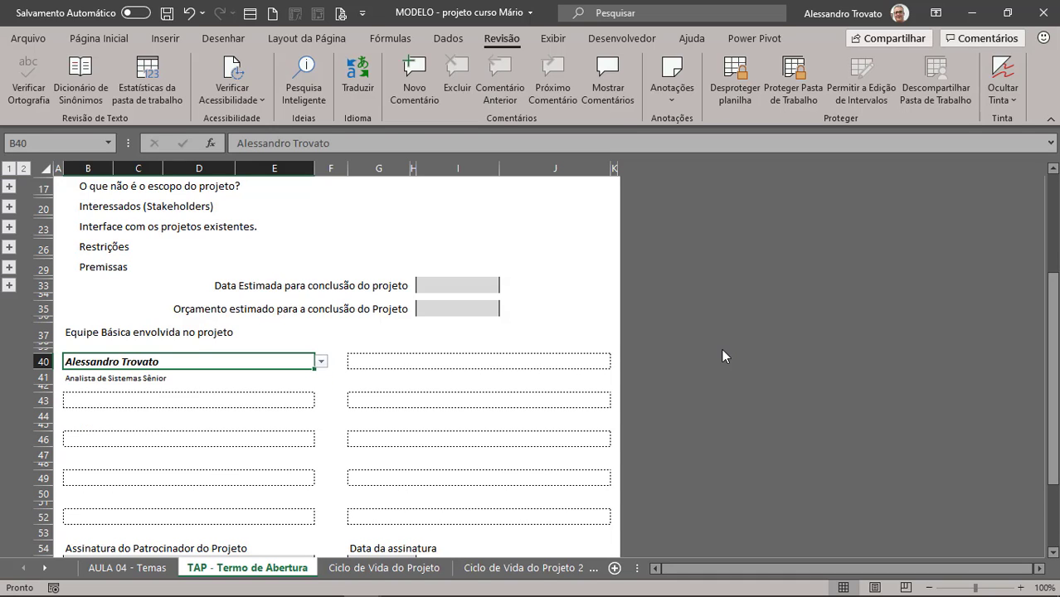
- Choose the same person again in team cell B43 to test the duplicate highlighting
key("Down")
key("Down")
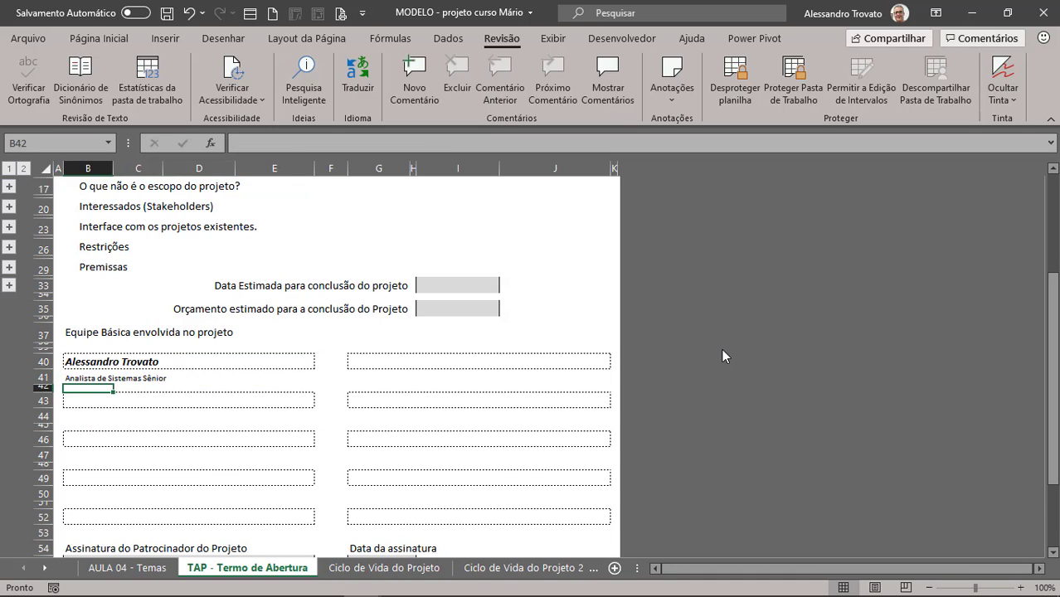
key("Down")
key("alt+Down")
key("Down")
key("Up")
key("Return")
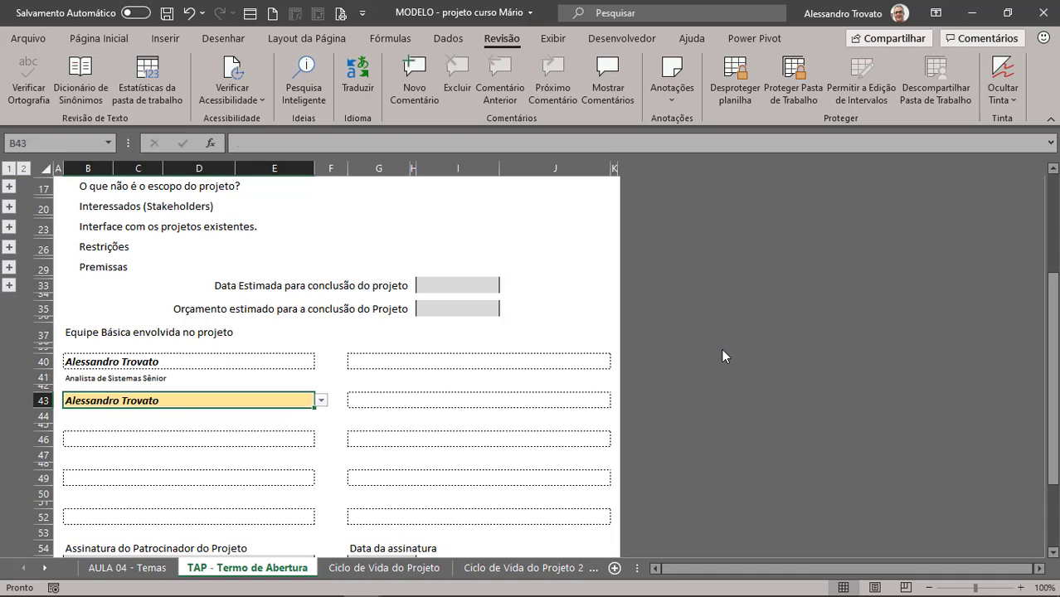
key("Down")
key("Down")
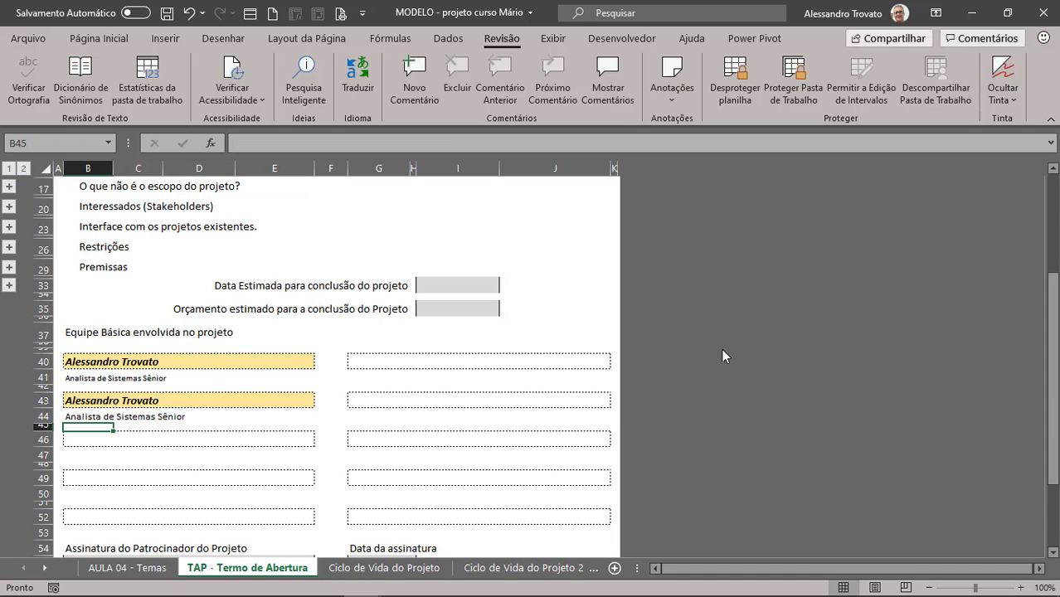
- Replace the duplicate person in team cell B43 with the second name in the validation list, and inspect the role lookup formula in B44
key("Up")
key("Up")
key("alt+Down")
key("Down")
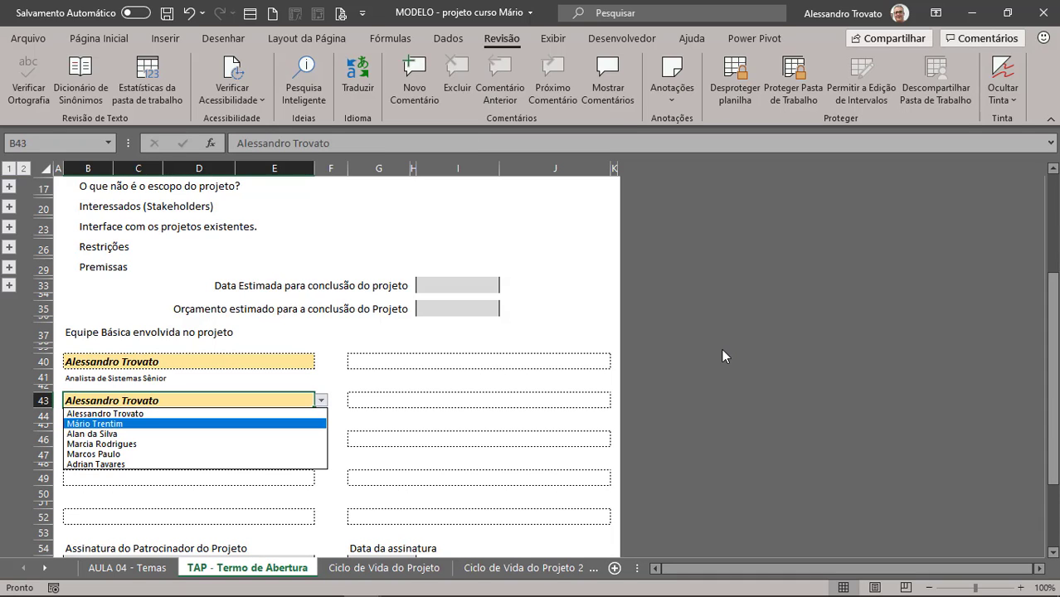
key("Return")
key("Down")
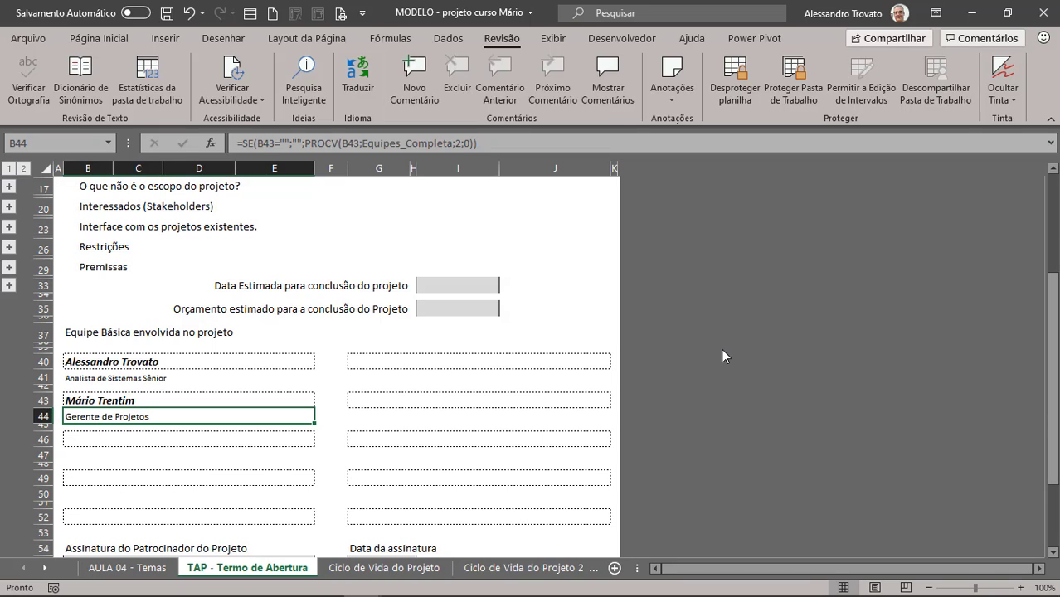
- Close the workbook without saving its changes, and review the lesson topics on the AULA 04 - Temas sheet of the answer-key workbook
key("ctrl+w")
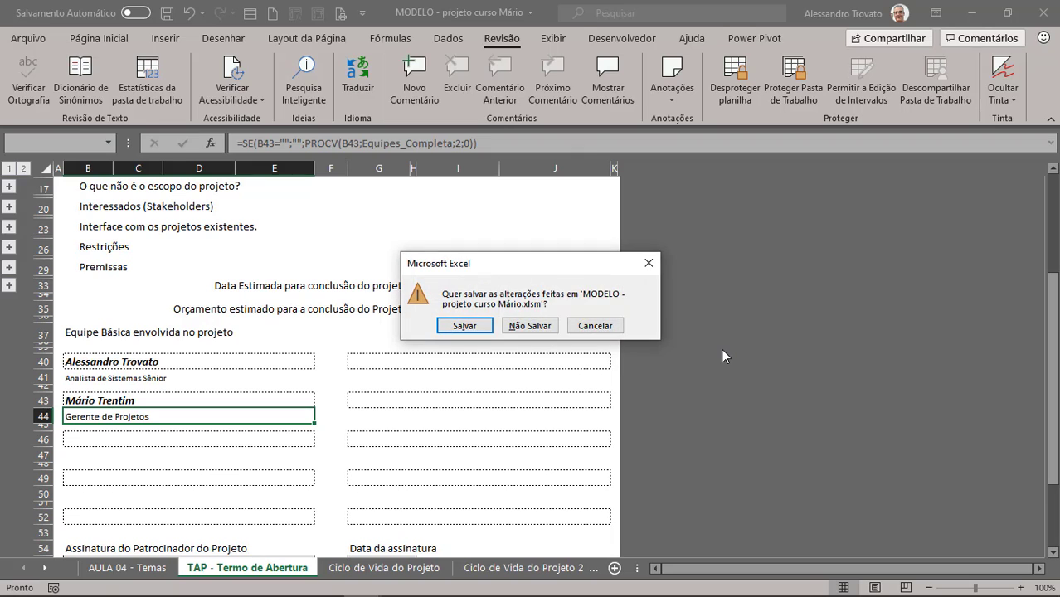
key("n")
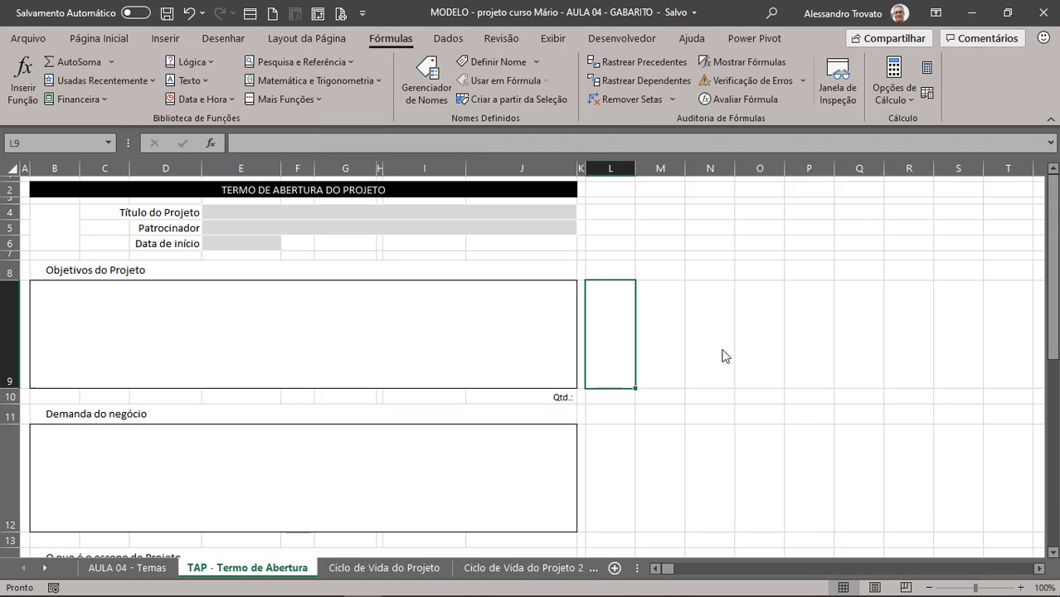
key("ctrl+Page_Up")
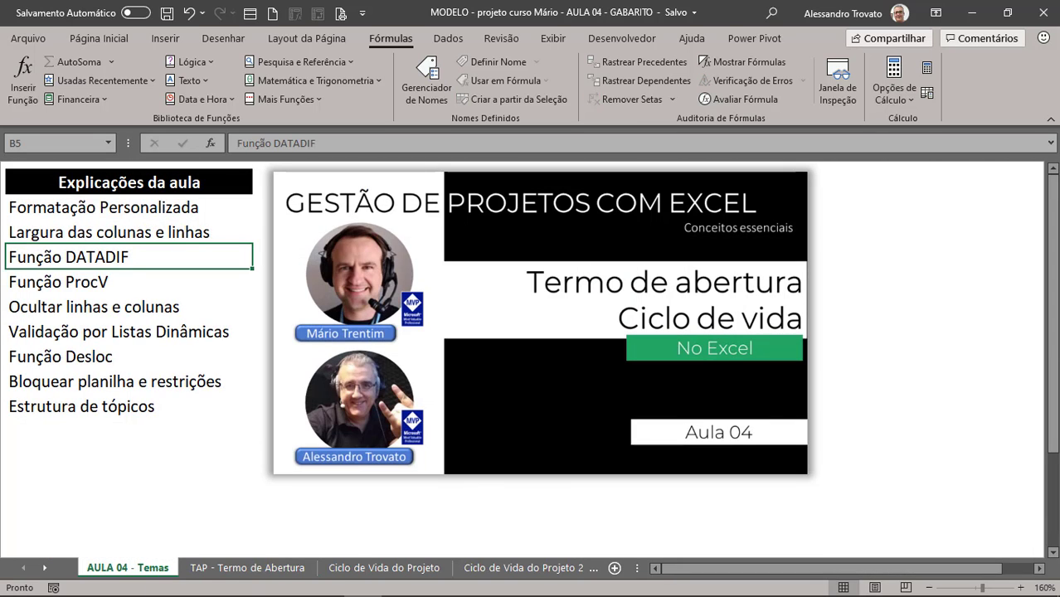
left_click(116, 259)
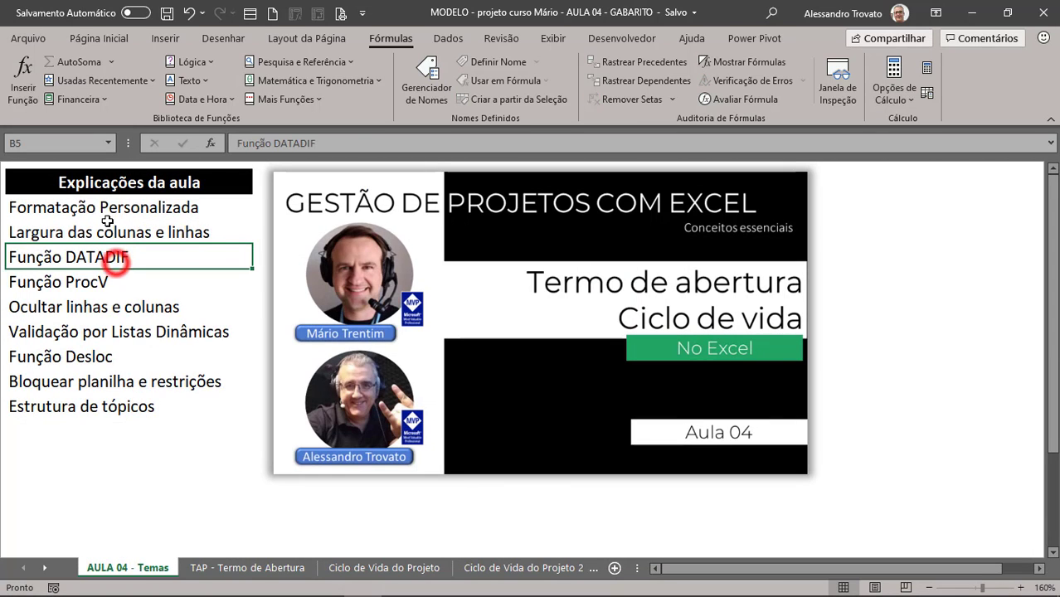
left_click(102, 209)
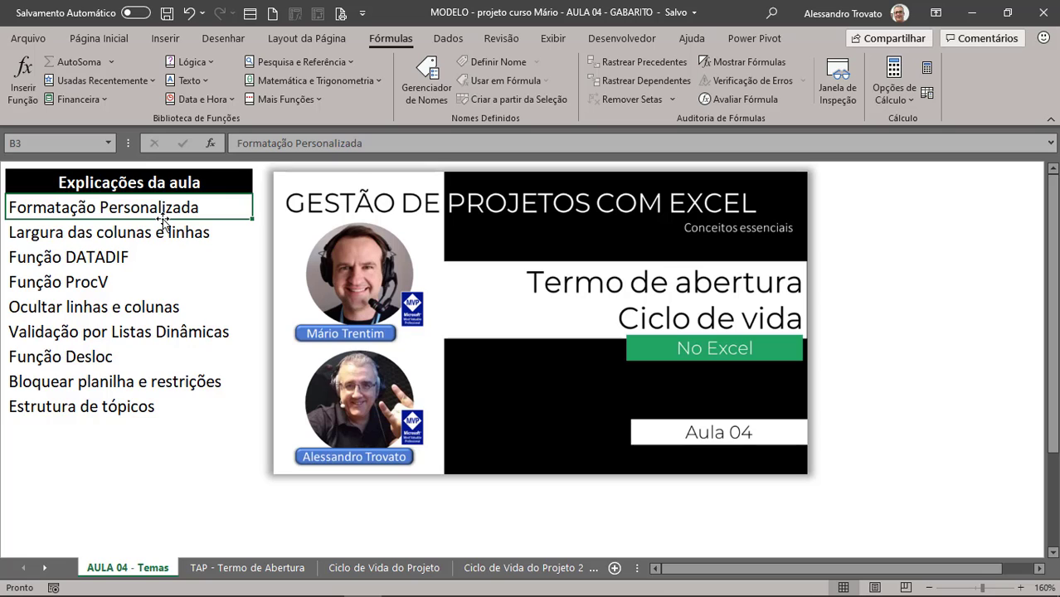
- Examine the column widths, row heights and header fields of the charter layout on the TAP - Termo de Abertura sheet
key("ctrl+Page_Down")
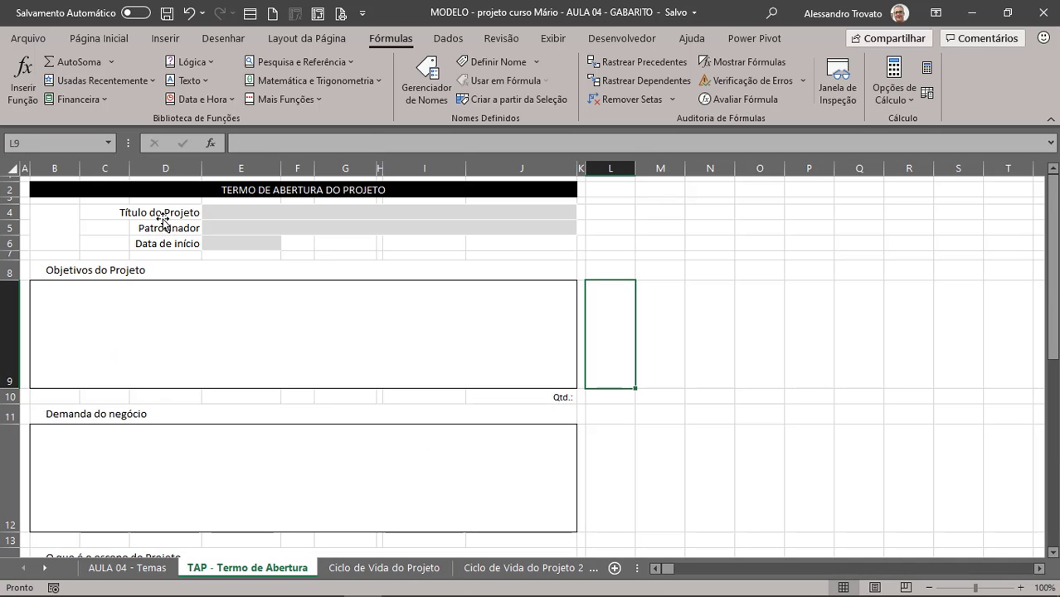
left_click(442, 214)
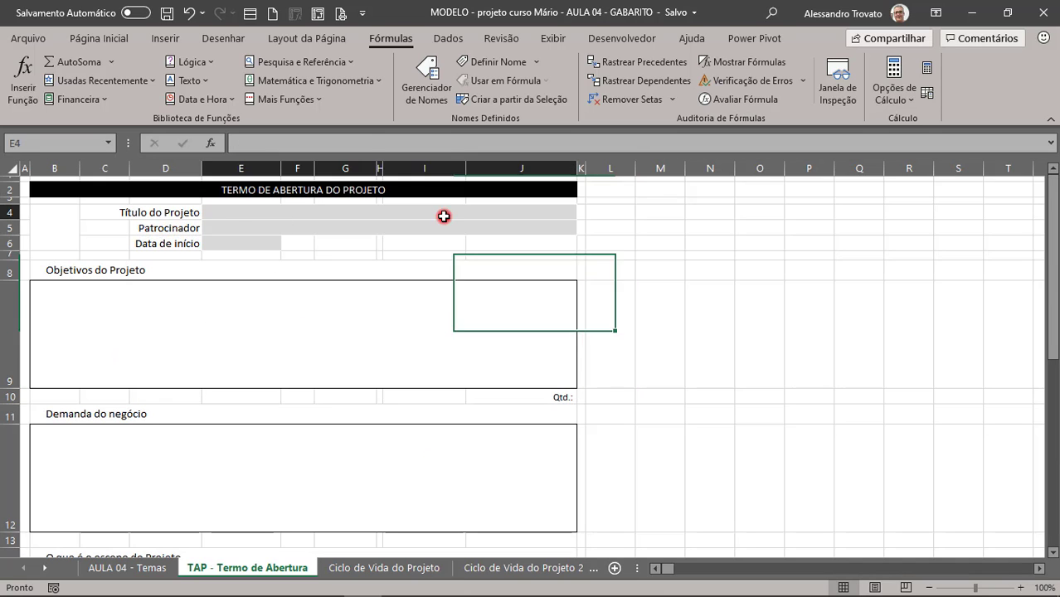
left_click(292, 242)
left_click(371, 242)
left_click(400, 241)
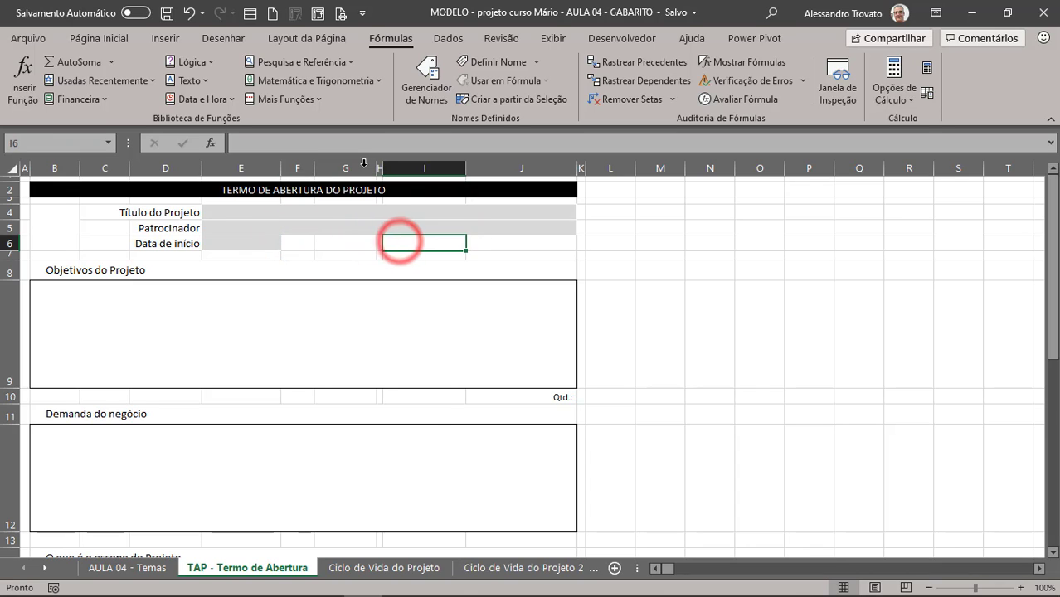
left_click(364, 164)
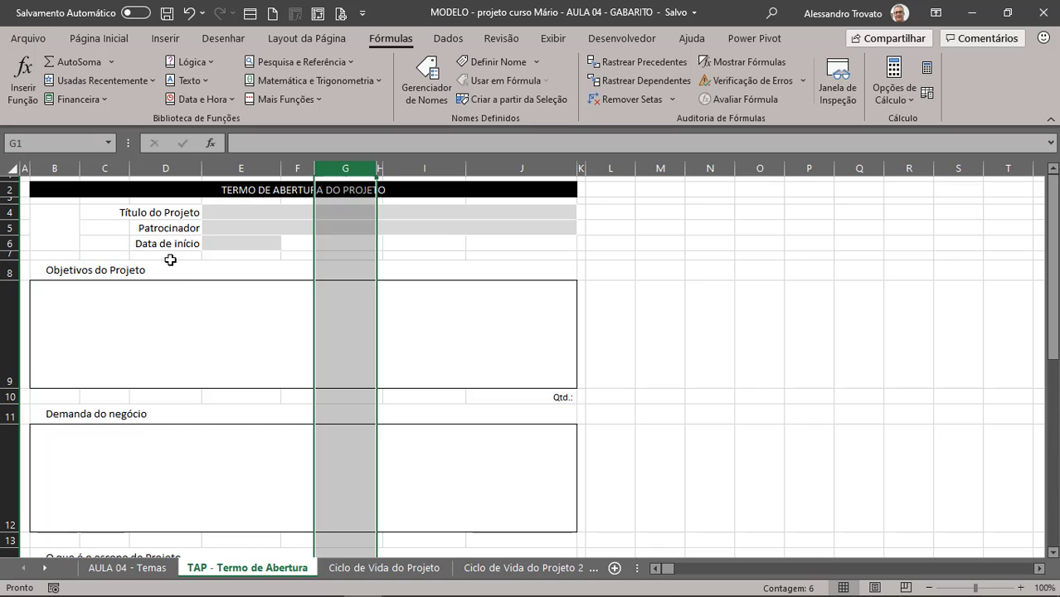
scroll(194, 286, "down", 4)
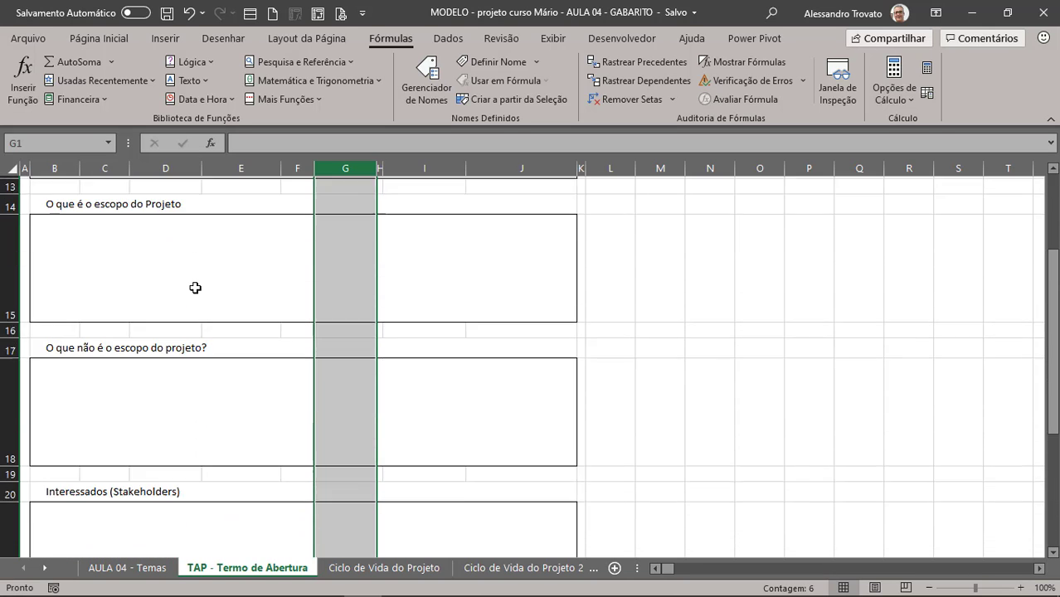
scroll(195, 288, "up", 4)
left_click(317, 263)
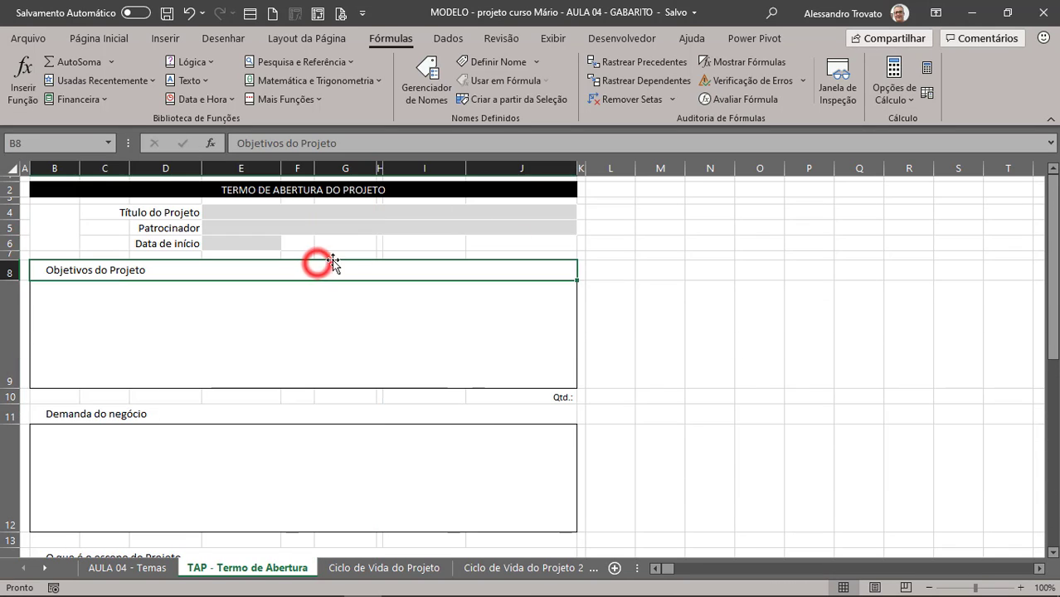
left_click(328, 239)
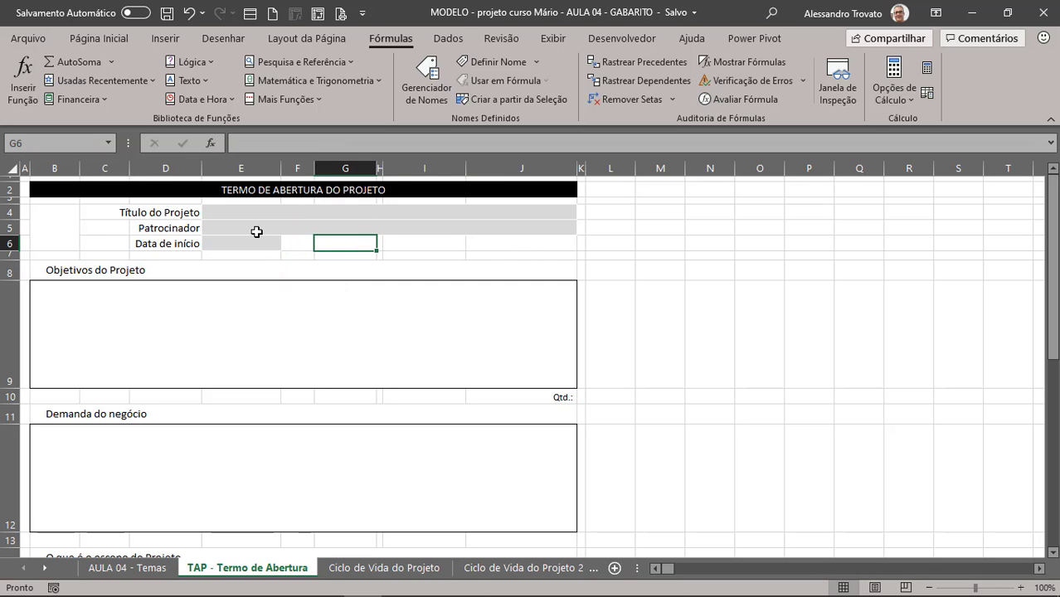
left_click(293, 226)
scroll(344, 272, "down", 1)
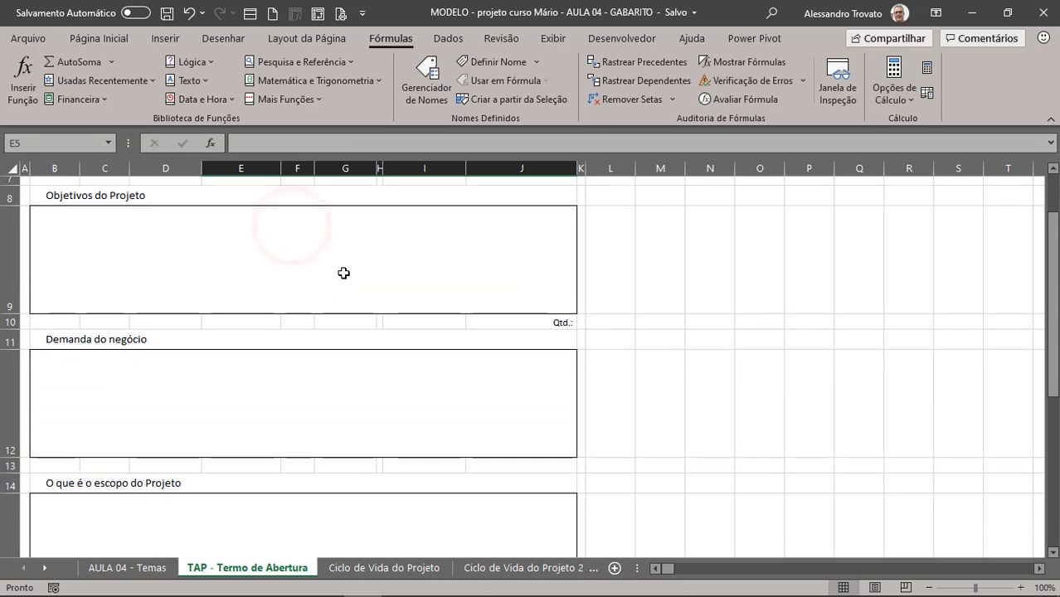
scroll(344, 272, "up", 1)
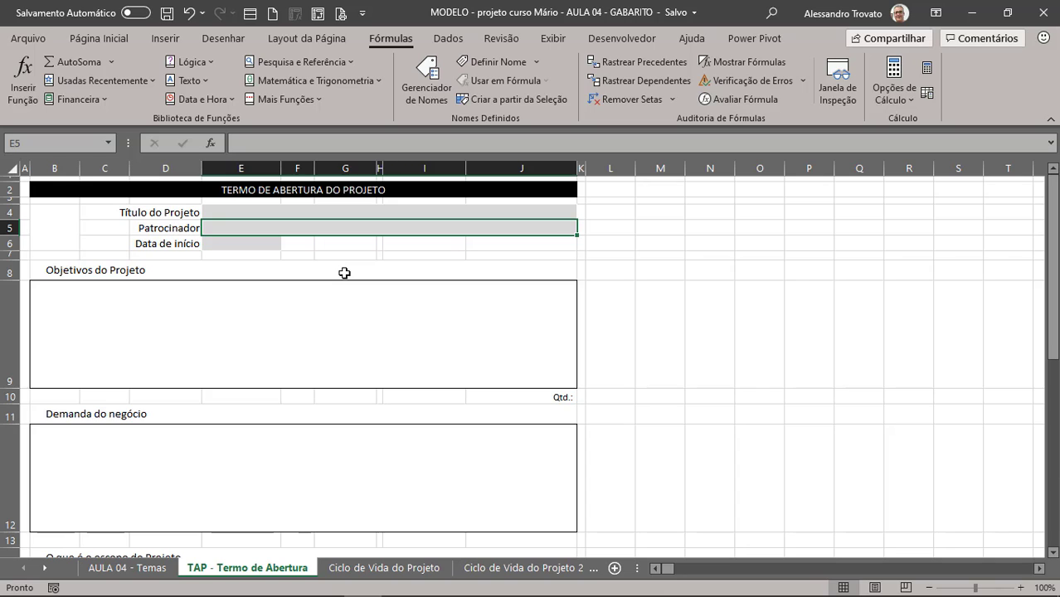
left_click(336, 242)
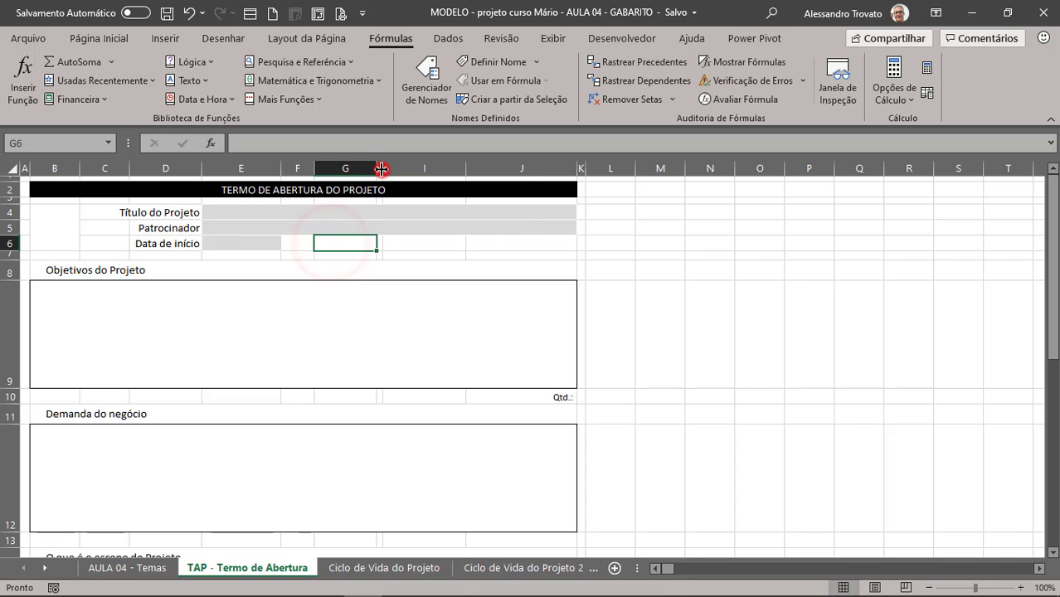
left_click(12, 299)
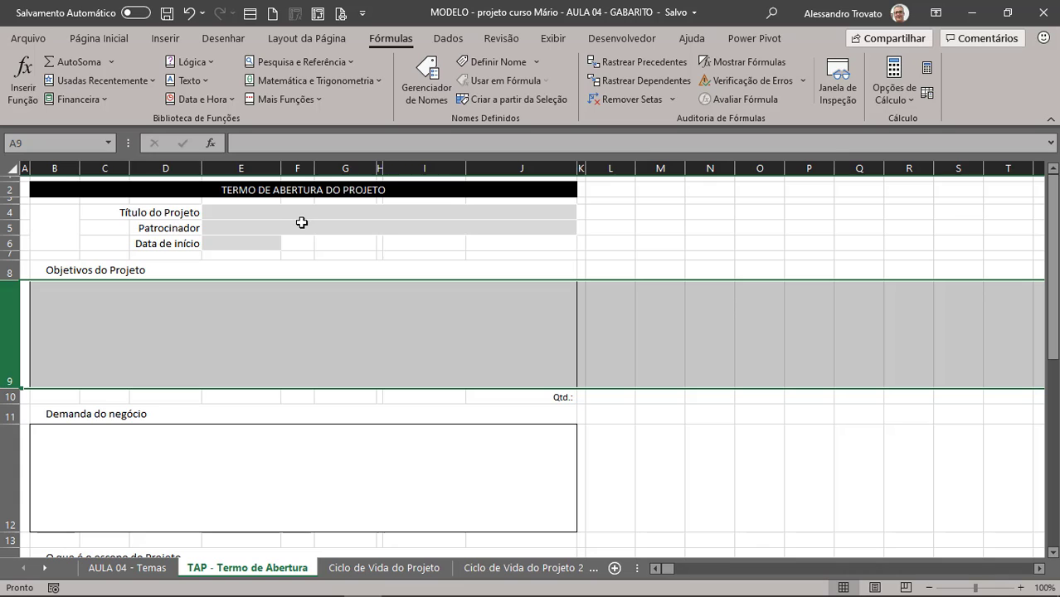
left_click(274, 262)
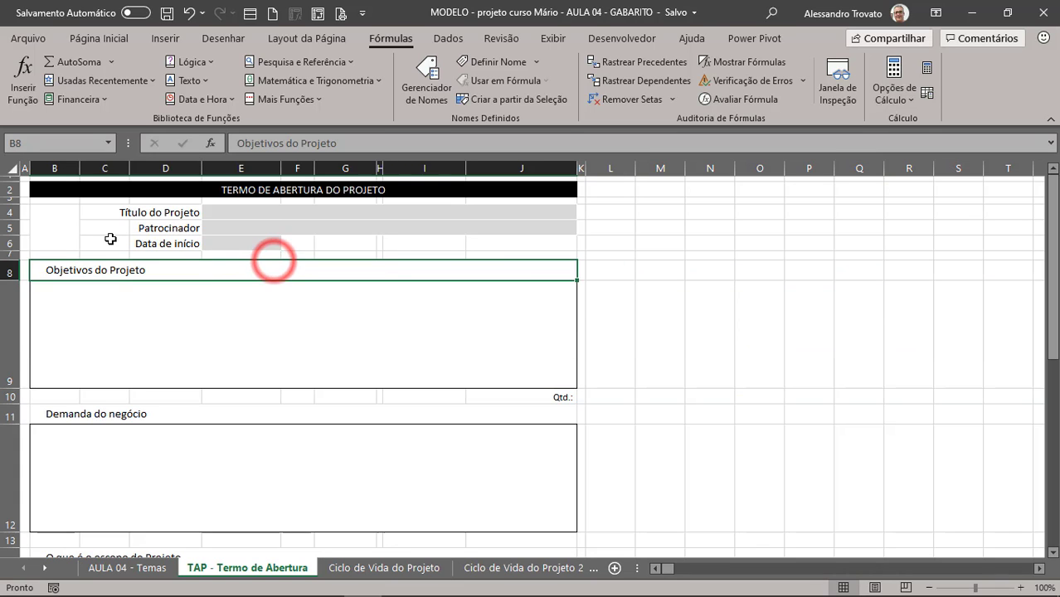
left_click(110, 191)
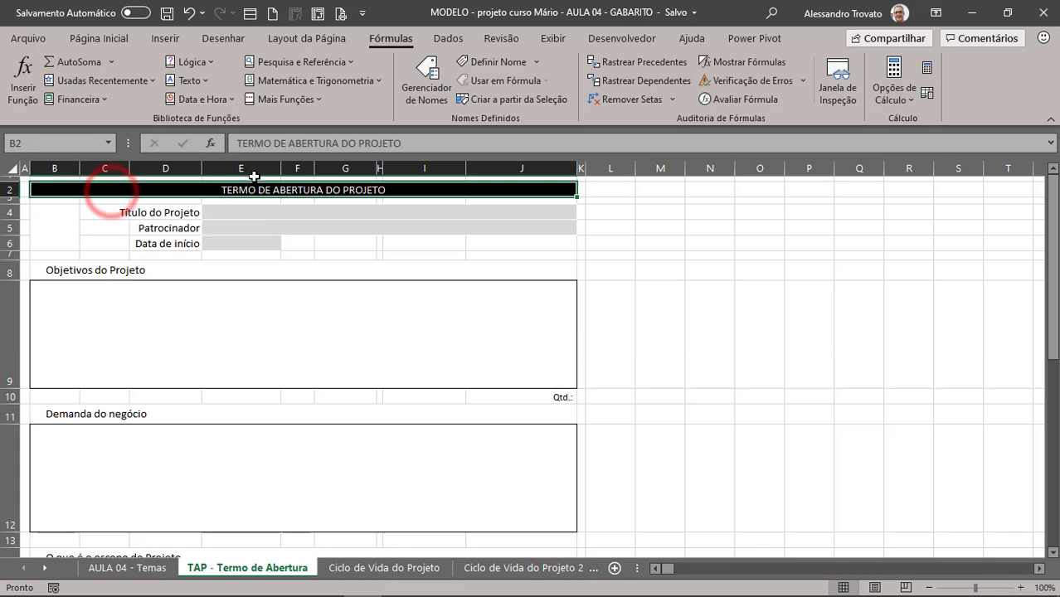
- Increase the heights of spacer rows 1 and 3 around the charter title individually
left_click(8, 178)
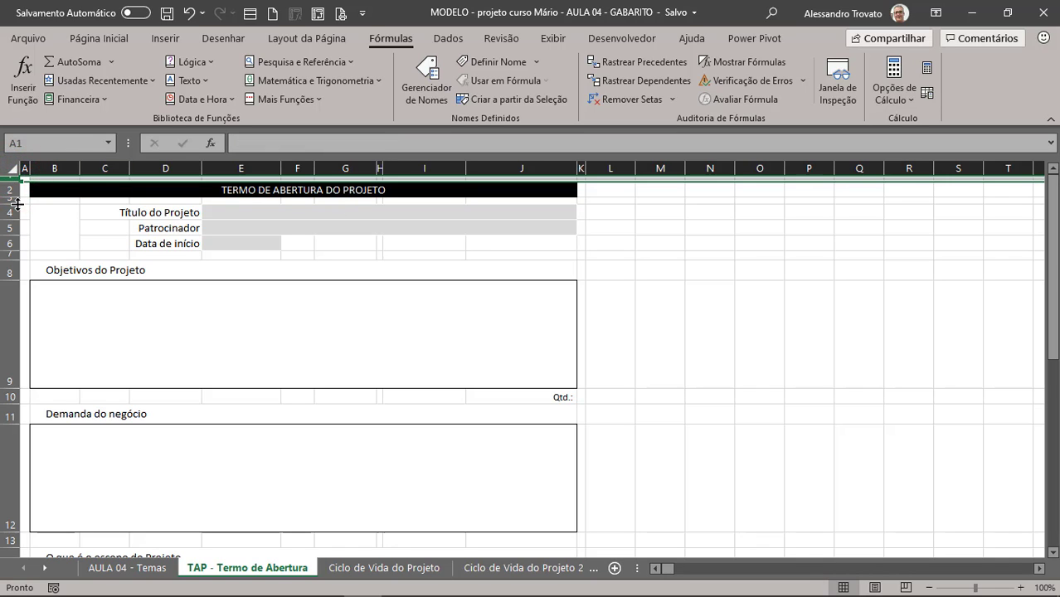
left_click(12, 201)
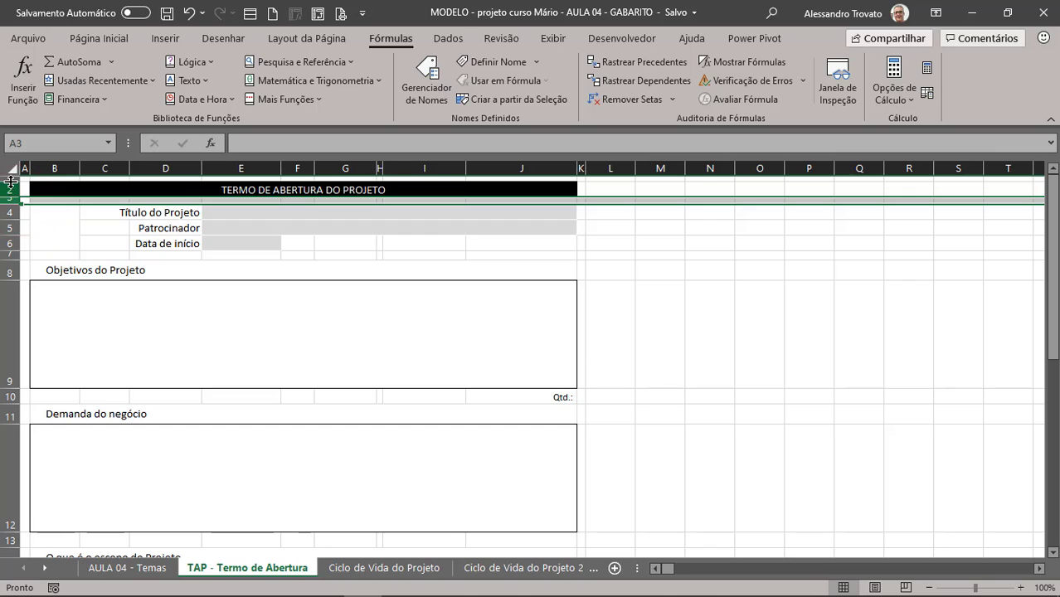
left_click(7, 178)
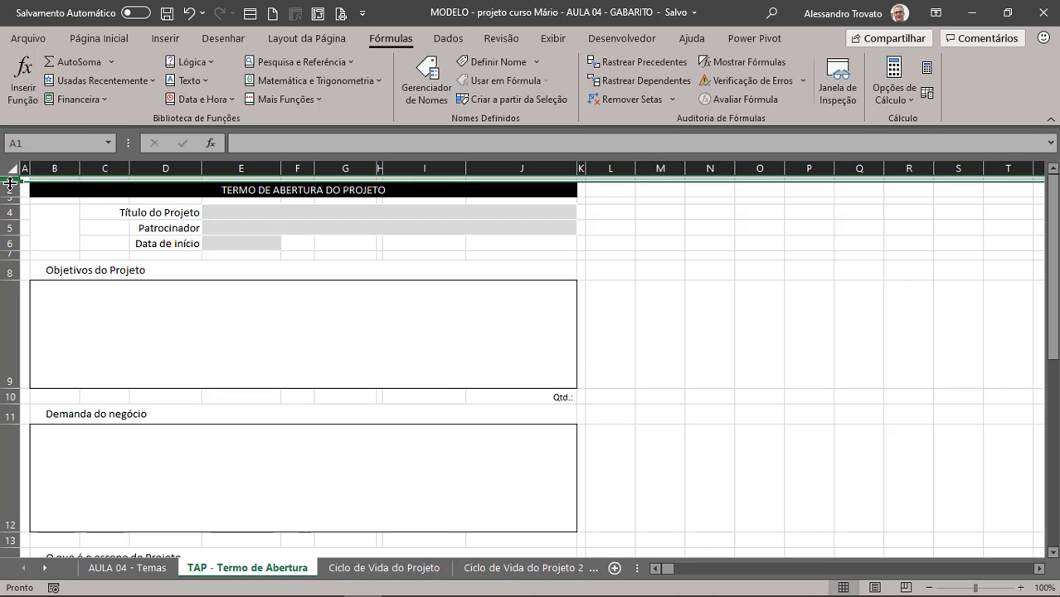
left_click_drag(11, 182, 15, 223)
left_click(11, 209)
left_click(41, 182)
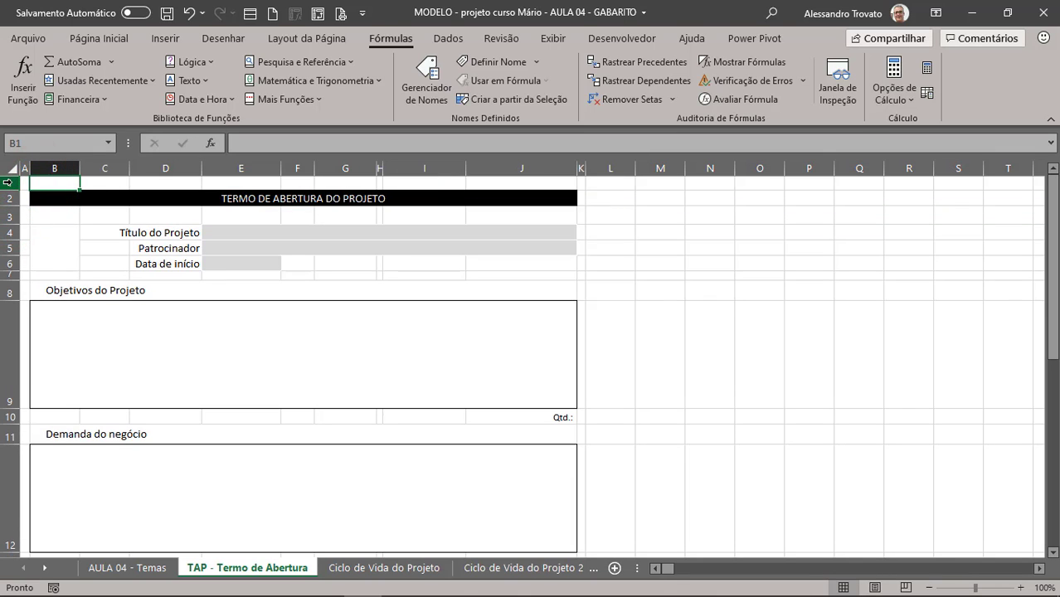
- Try reducing the height of row 3 on its own, and undo the resize
left_click(9, 181)
left_click(8, 214)
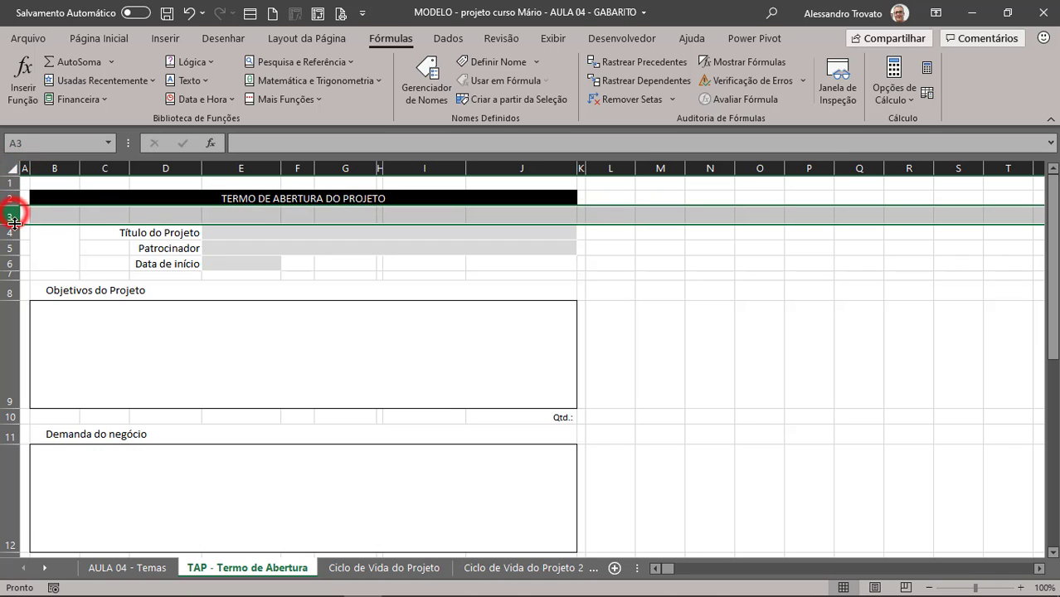
left_click_drag(12, 224, 13, 212)
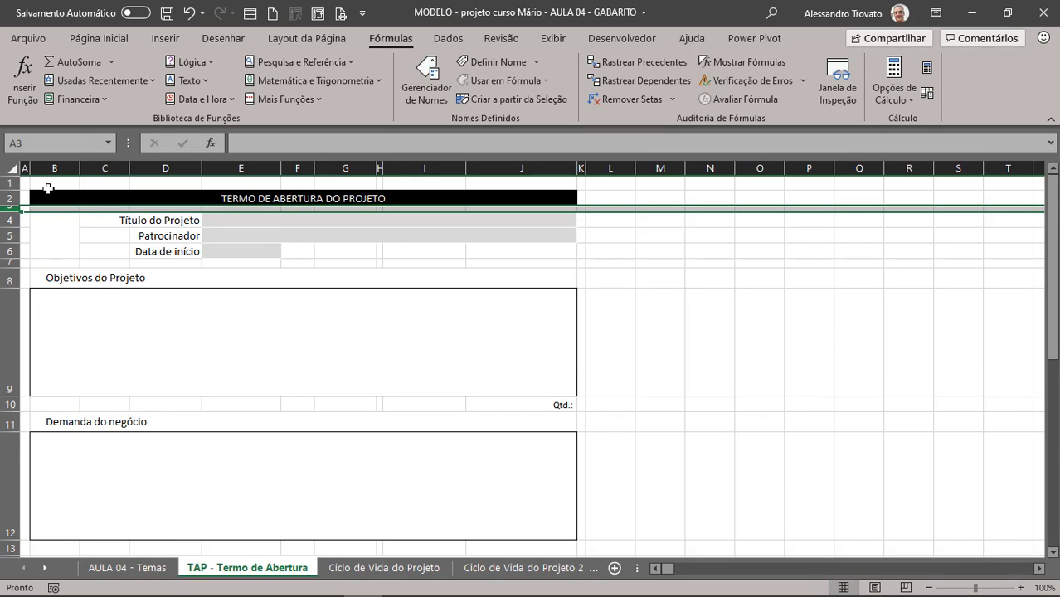
key("ctrl+z")
- Reduce spacer rows 1 and 3 together to the same very narrow height
left_click(12, 182)
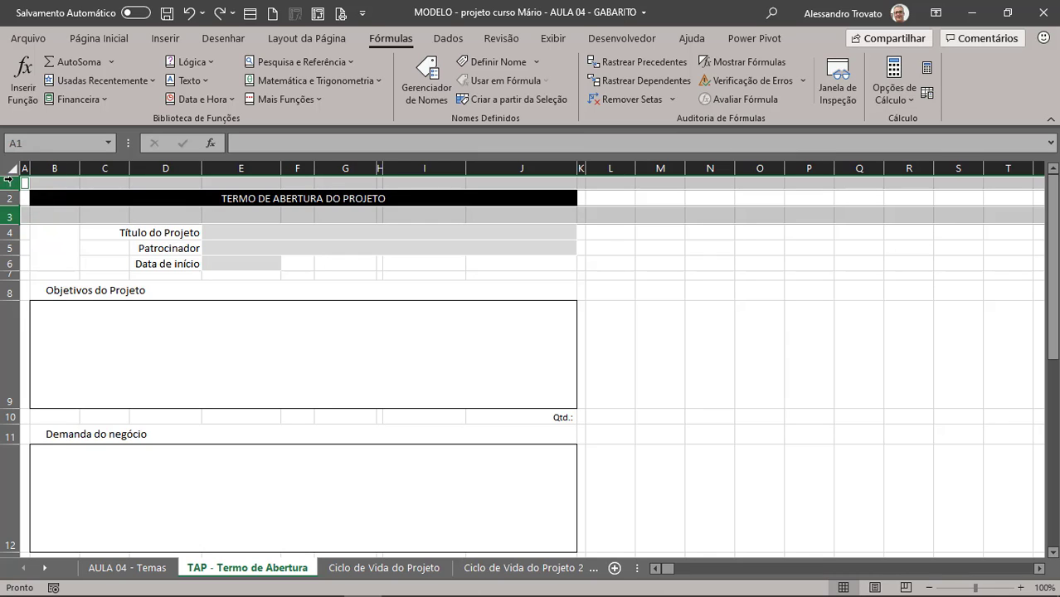
left_click_drag(12, 187, 14, 180)
left_click(104, 197)
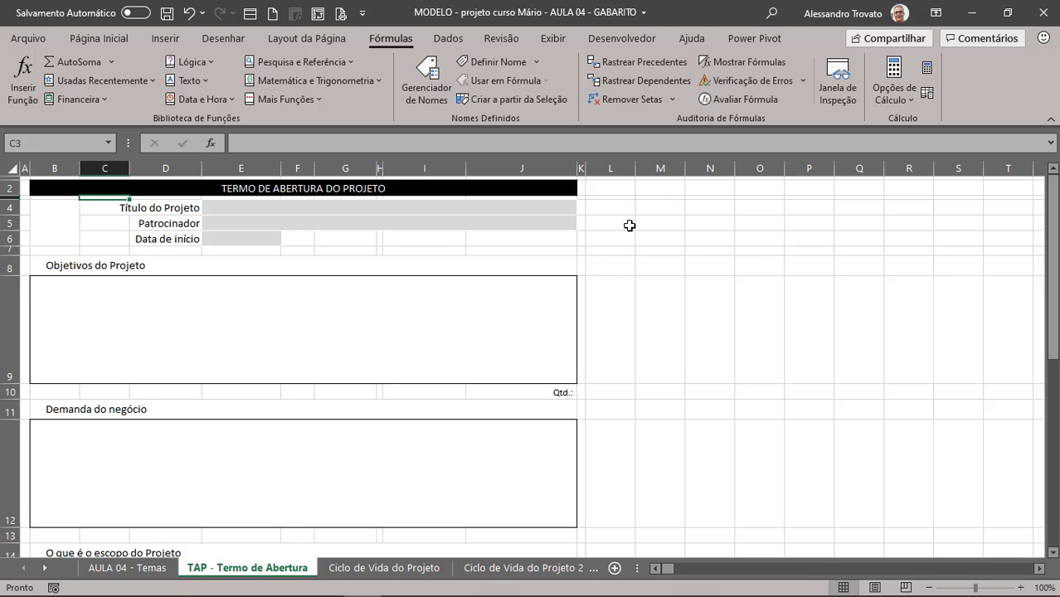
- Examine the separate cells E6:J6 in the Data de início row and the cells around them
left_click(391, 251)
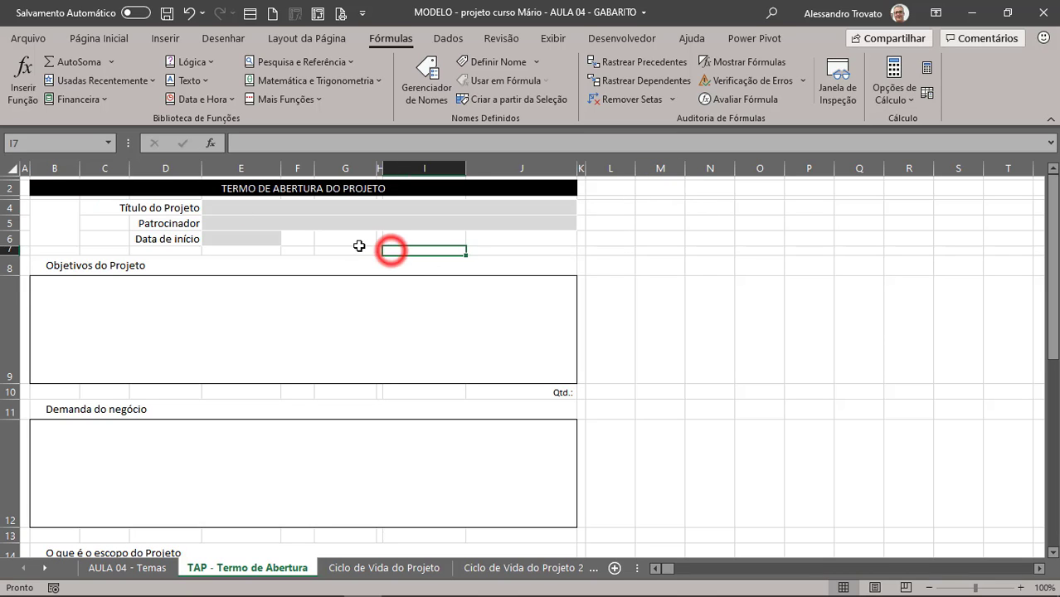
left_click(356, 245)
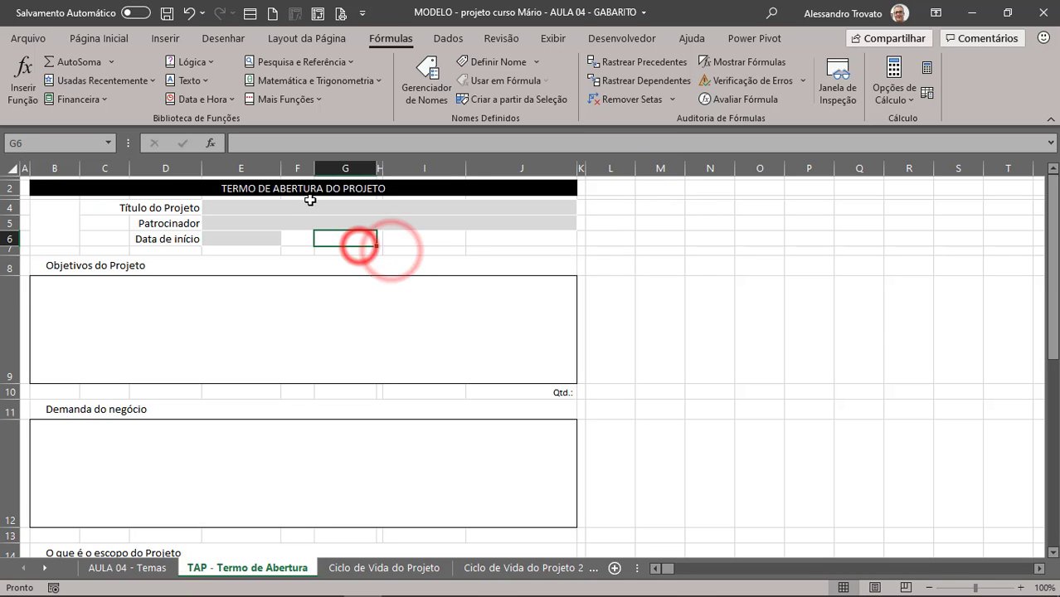
left_click(298, 249)
left_click(360, 248)
left_click(258, 239)
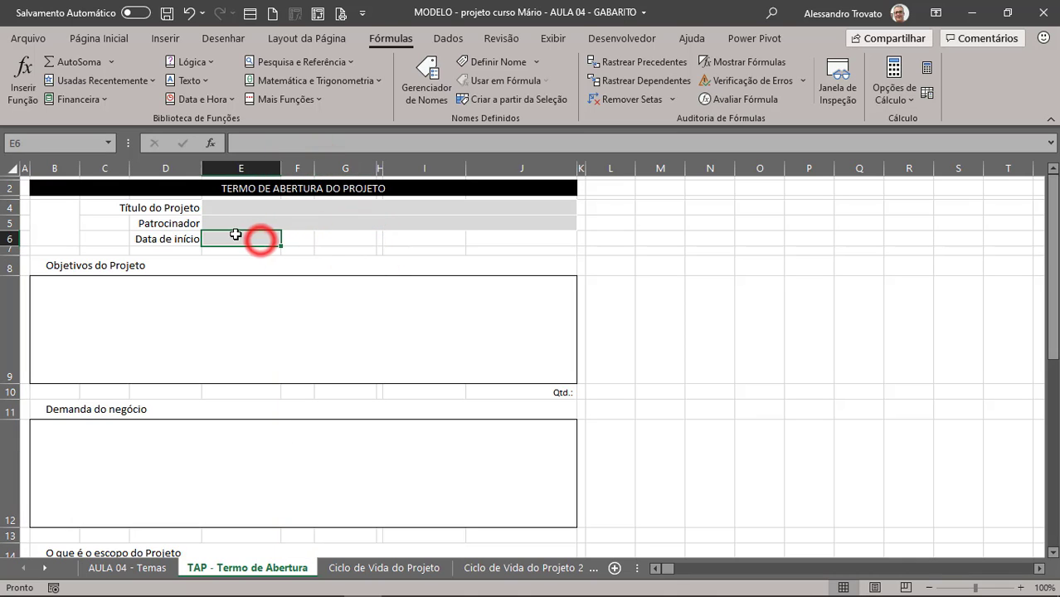
left_click(244, 238)
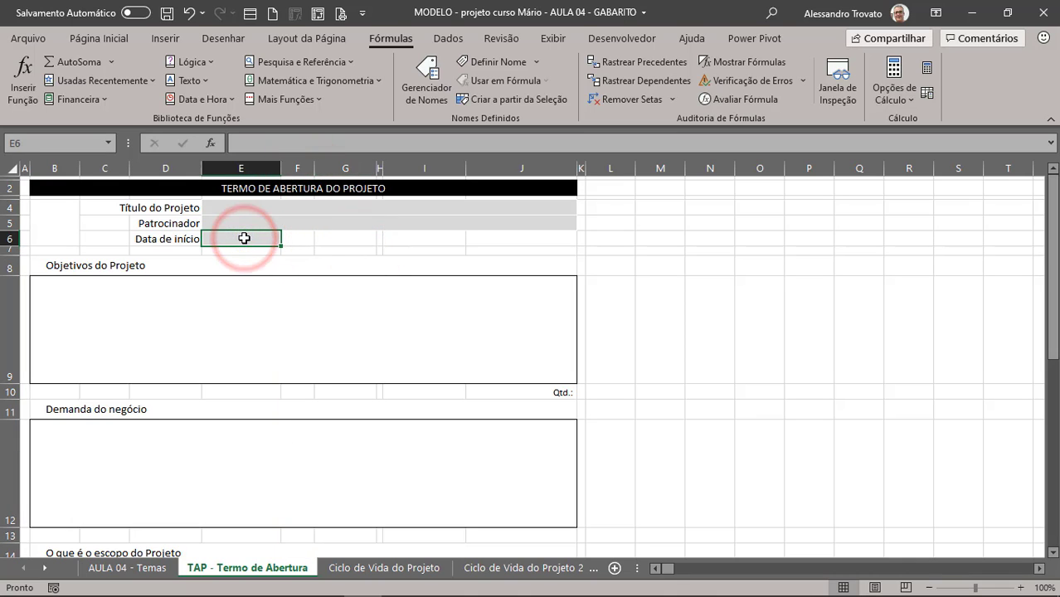
left_click_drag(245, 238, 499, 238)
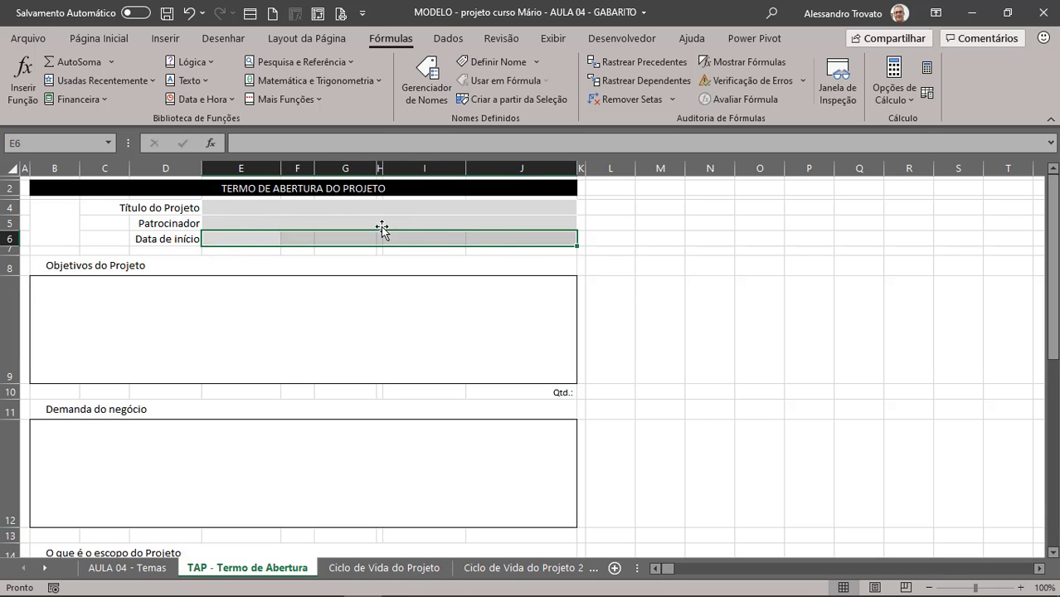
- Try merging and centring cells N5:Q5 beside the Patrocinador row, and undo the merge
left_click(250, 210)
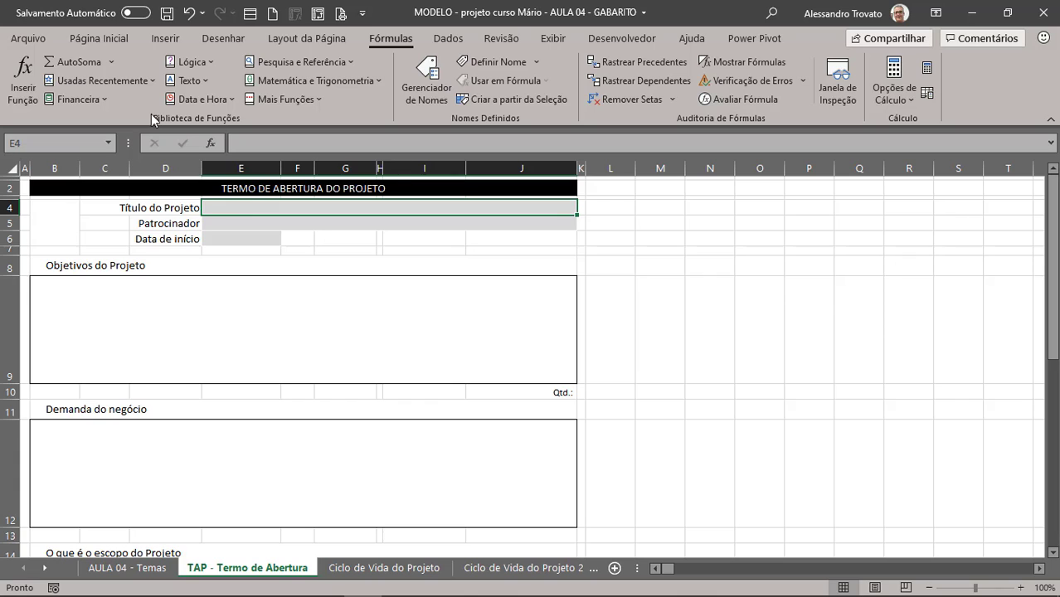
left_click(97, 36)
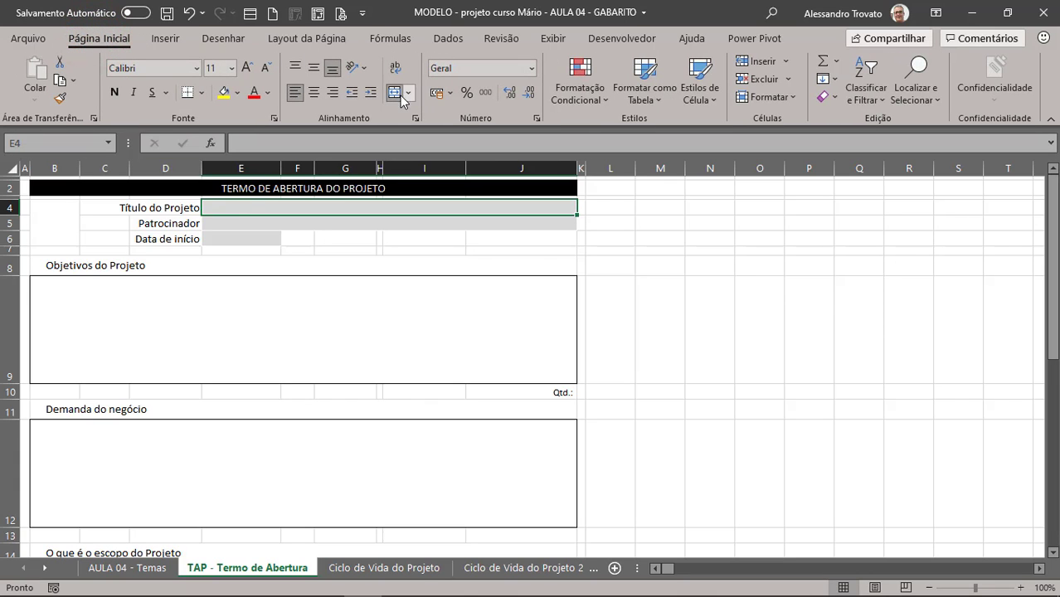
left_click(775, 240)
left_click(715, 222)
left_click_drag(731, 219, 853, 222)
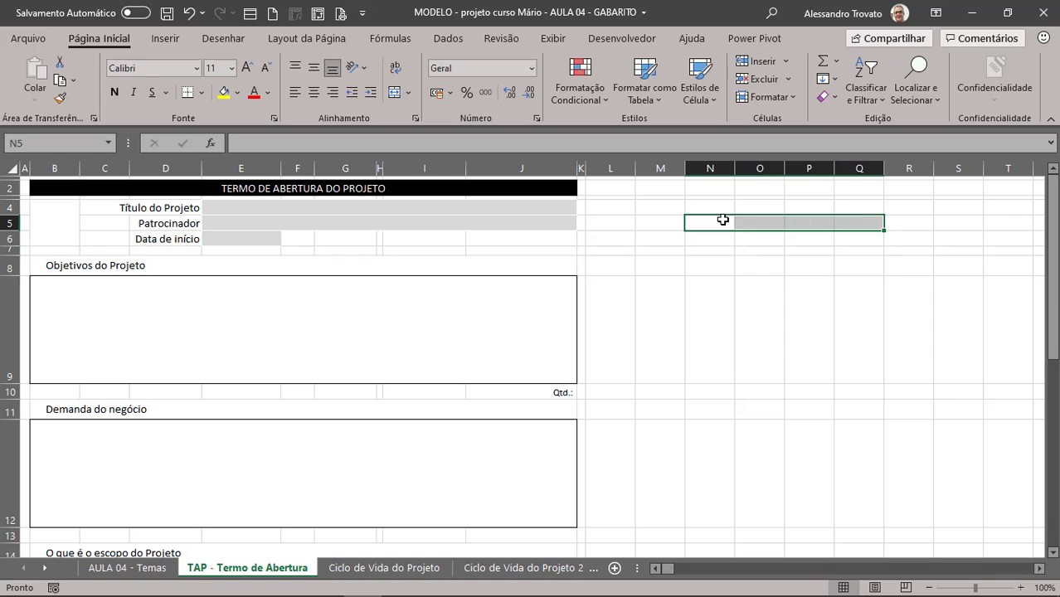
left_click(393, 93)
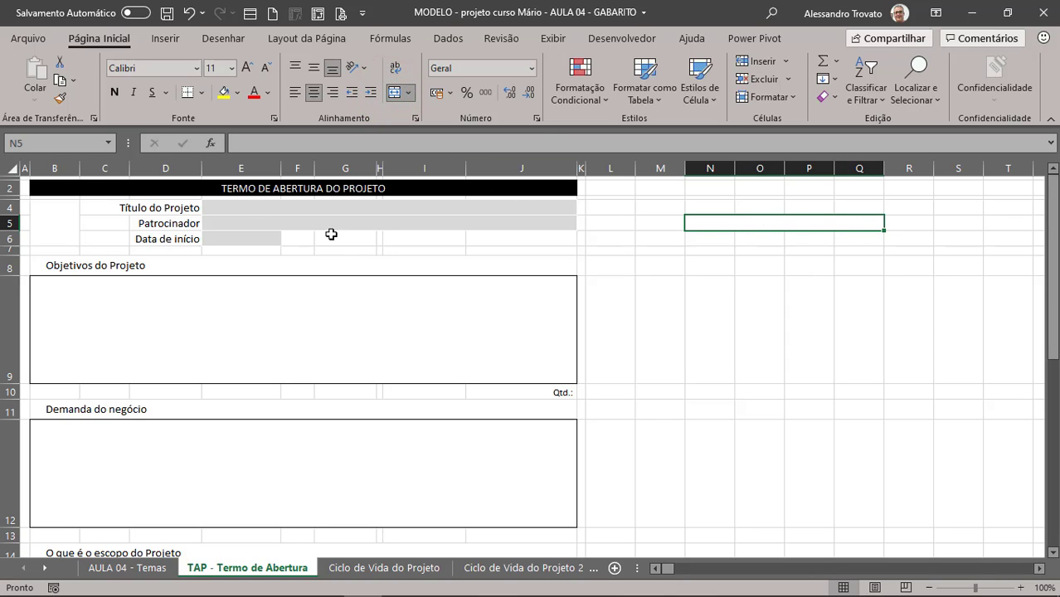
left_click(247, 208)
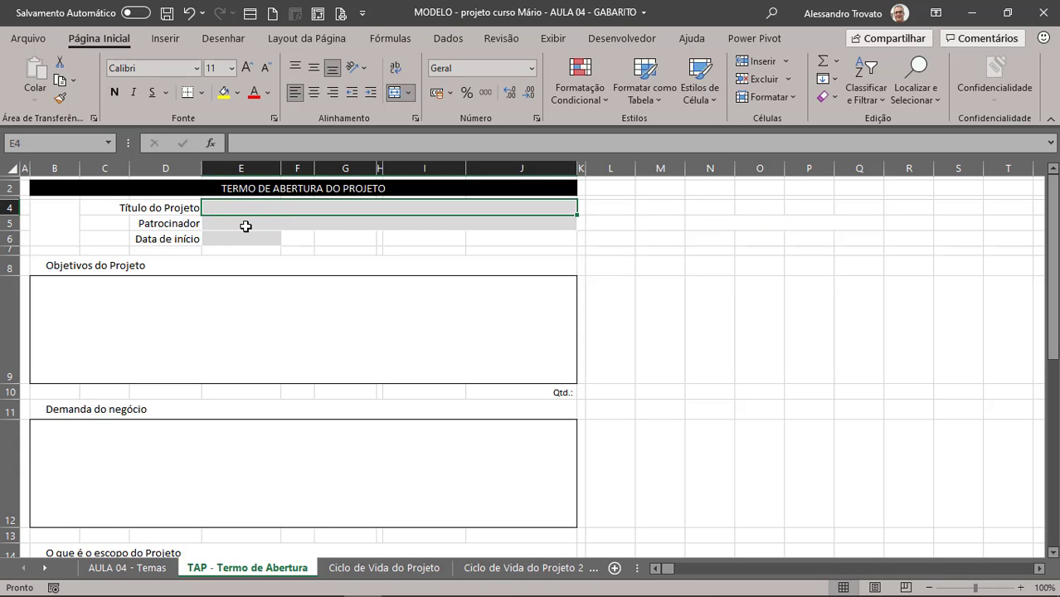
key("ctrl+z")
- Compare the single Data de início cell E6 with the merged charter title and Patrocinador cells
left_click(224, 236)
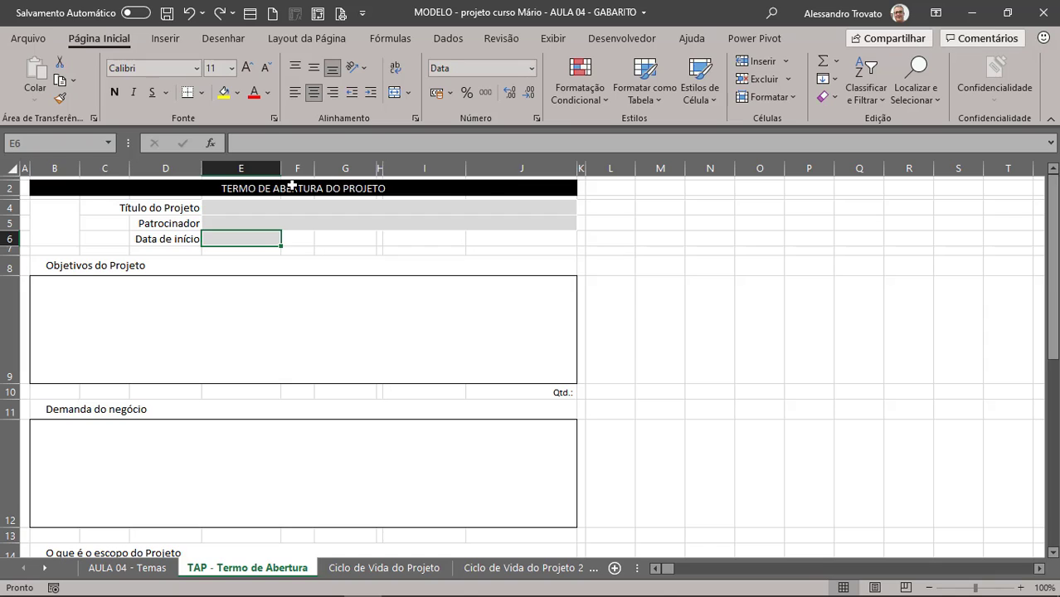
left_click(292, 187)
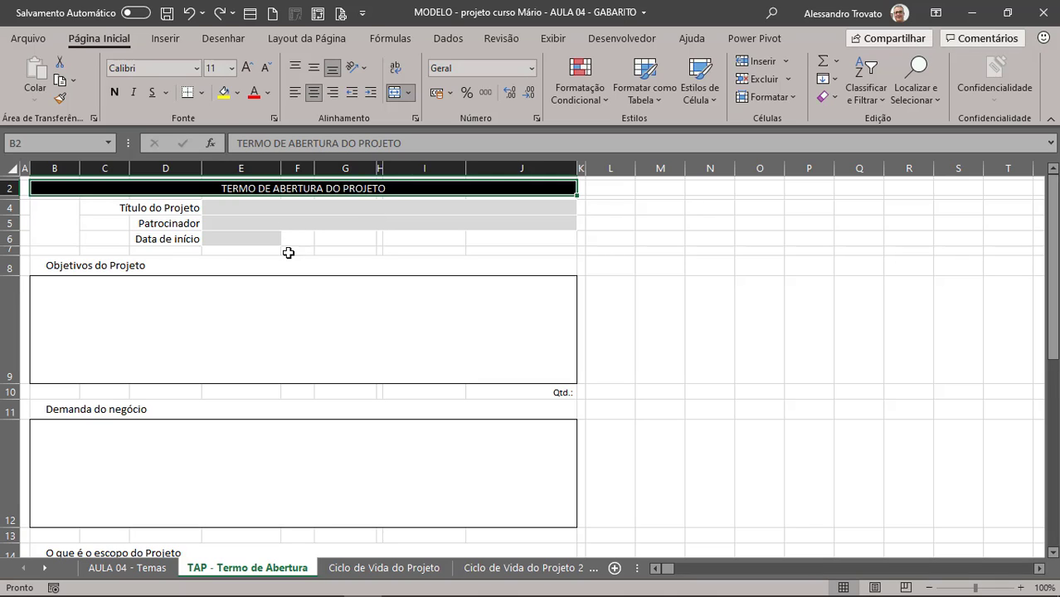
left_click(347, 219)
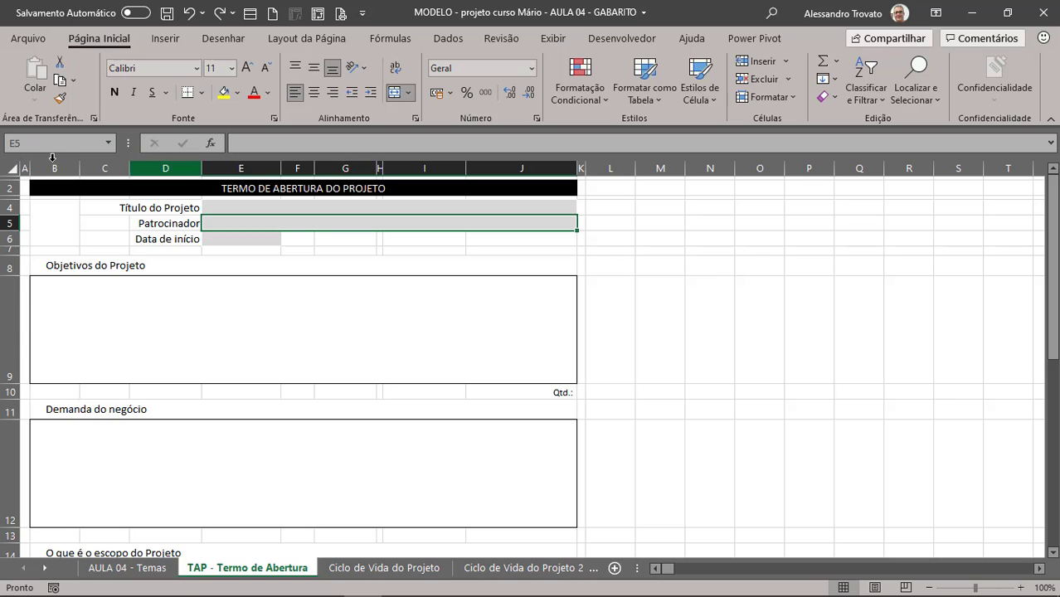
- Narrow margin columns A and K on both sides of the charter together to the same width
left_click(25, 166)
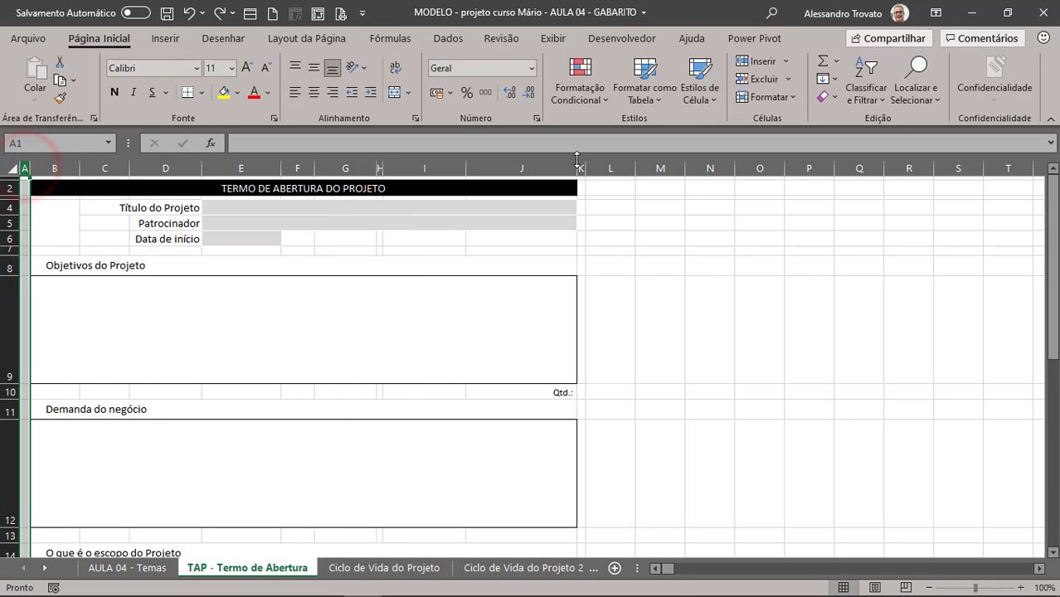
left_click(581, 168)
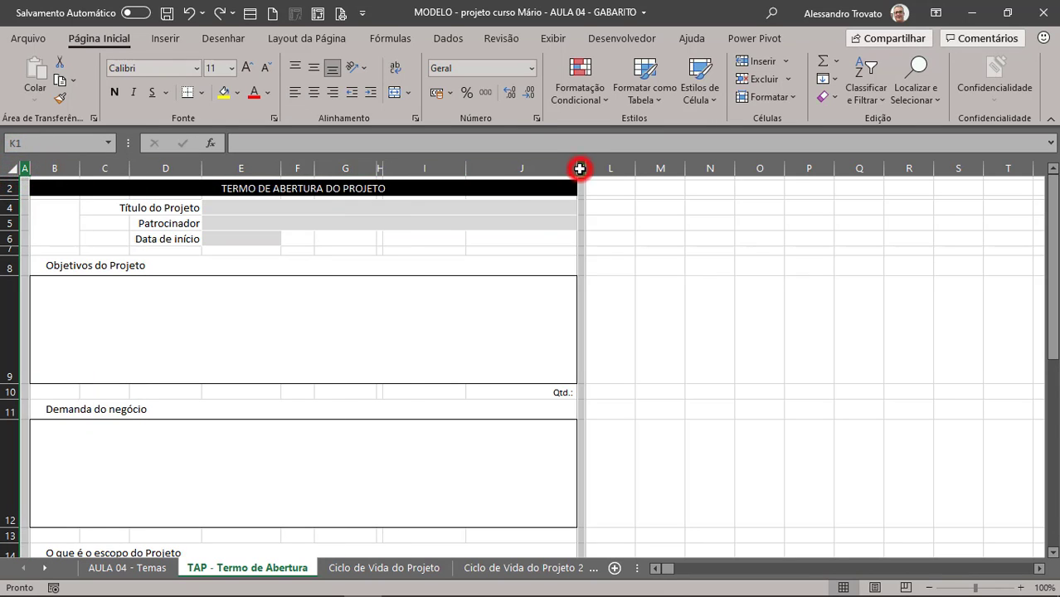
left_click_drag(585, 169, 588, 168)
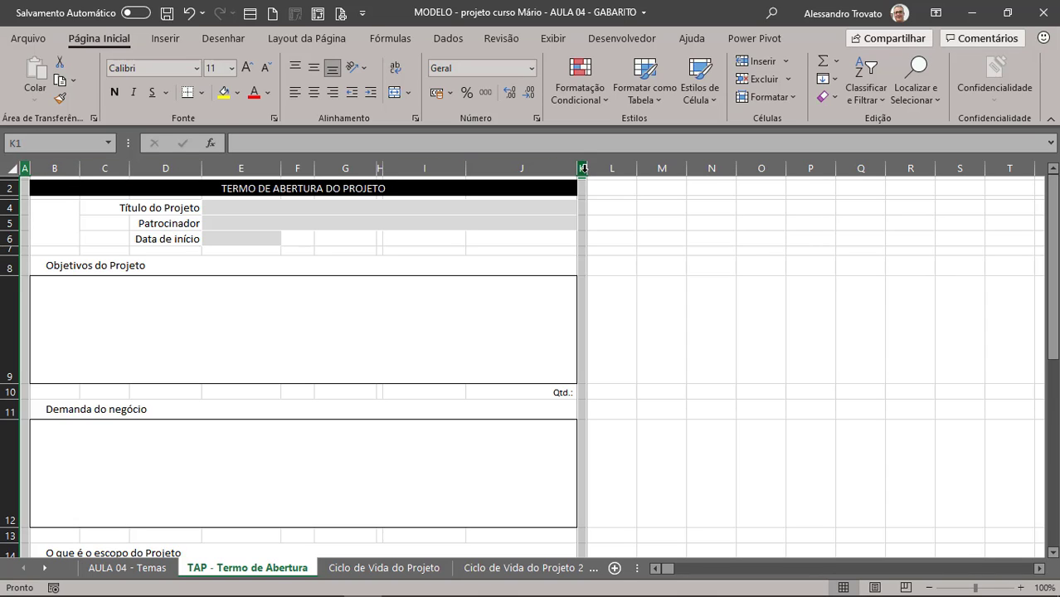
left_click_drag(585, 165, 610, 170)
left_click(634, 165)
left_click(514, 225)
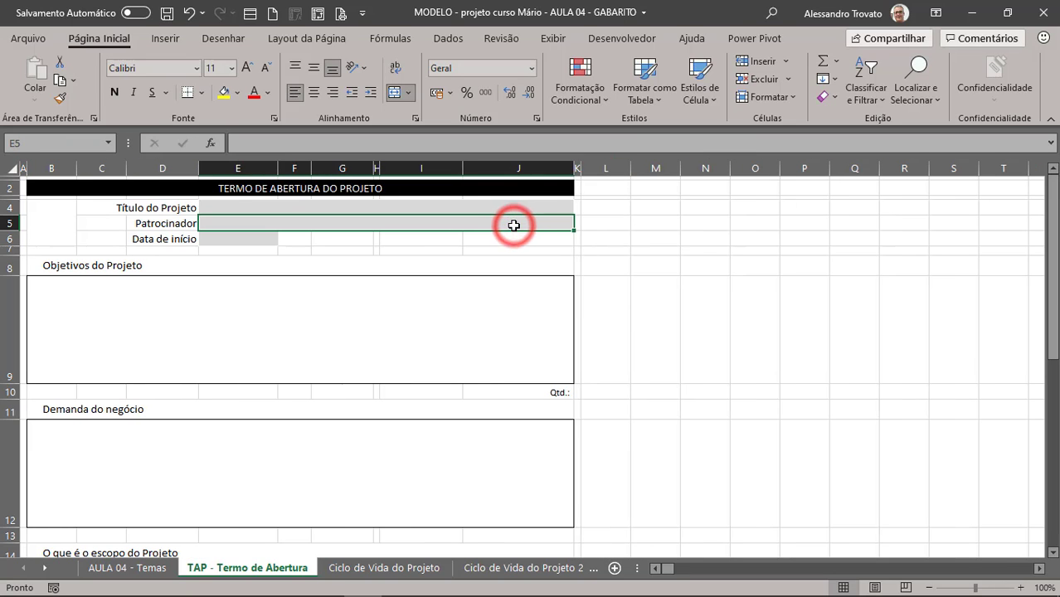
- Examine the charter's form area from the title through its text sections, and the unused cells beside it
left_click(598, 209)
left_click(161, 278)
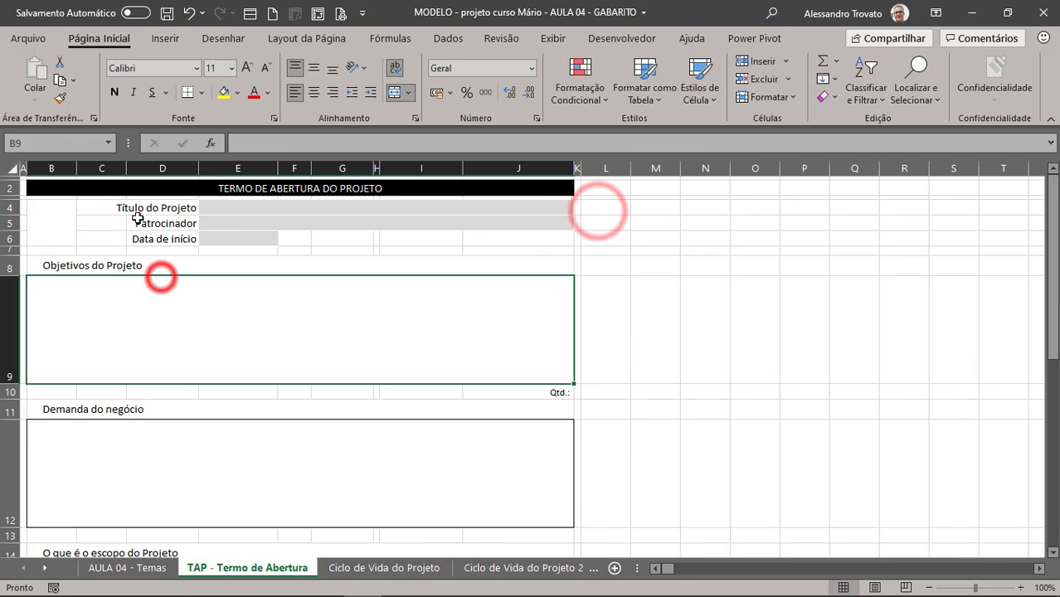
left_click(138, 218)
left_click(606, 213)
scroll(639, 273, "down", 4)
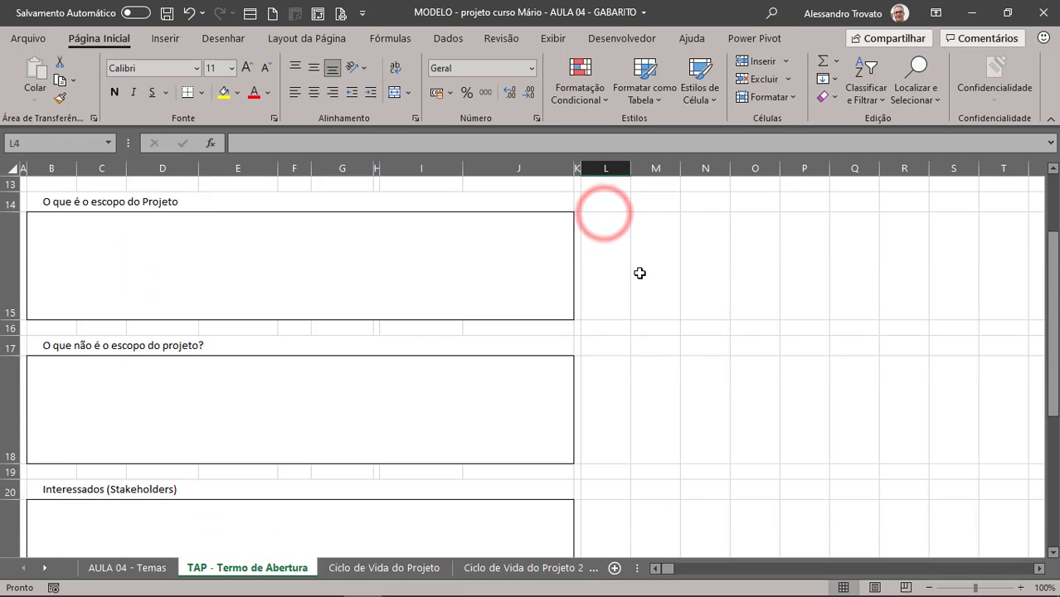
scroll(640, 273, "down", 3)
scroll(640, 273, "up", 7)
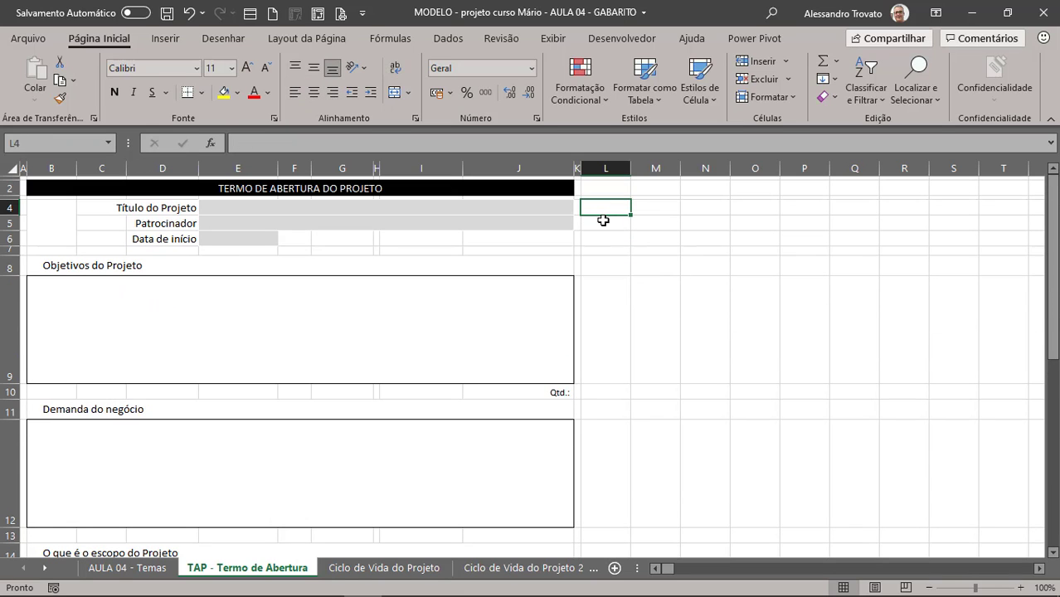
- Hide all unused columns from L to the end of the sheet, and return to cell A1
left_click(609, 168)
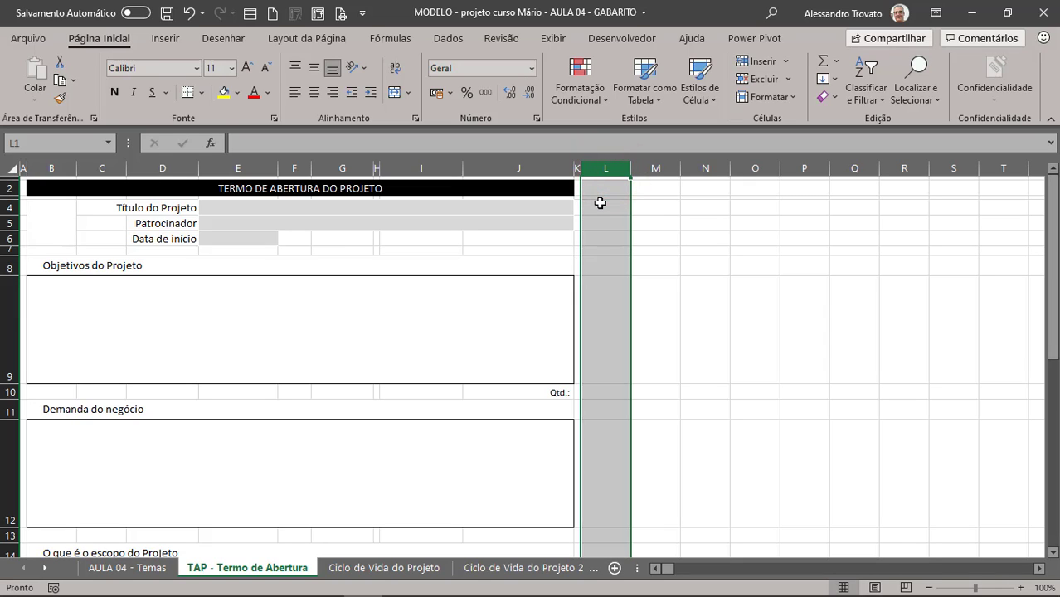
key("ctrl+shift+Right")
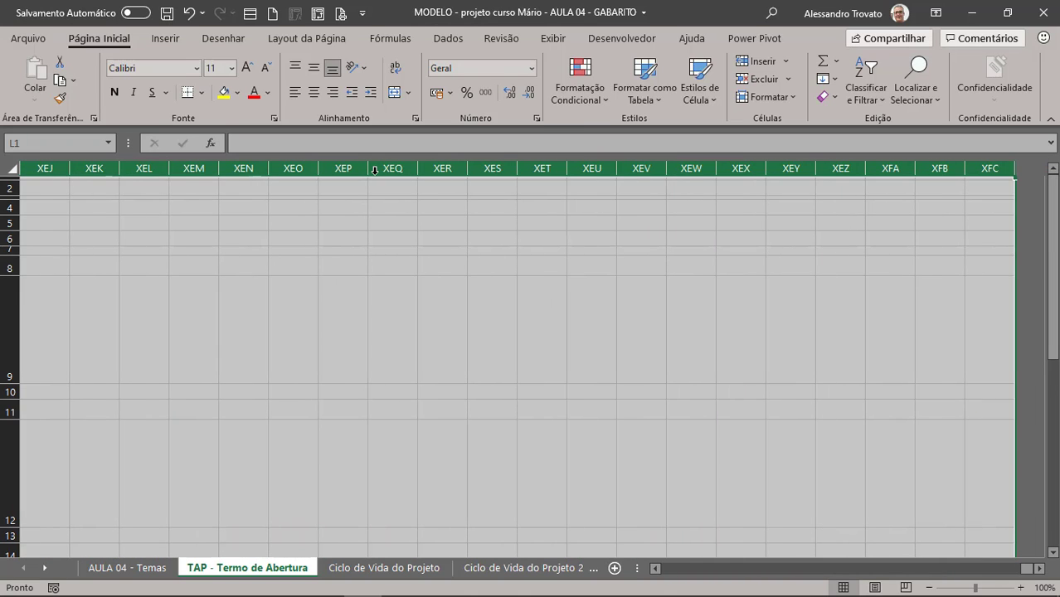
right_click(339, 162)
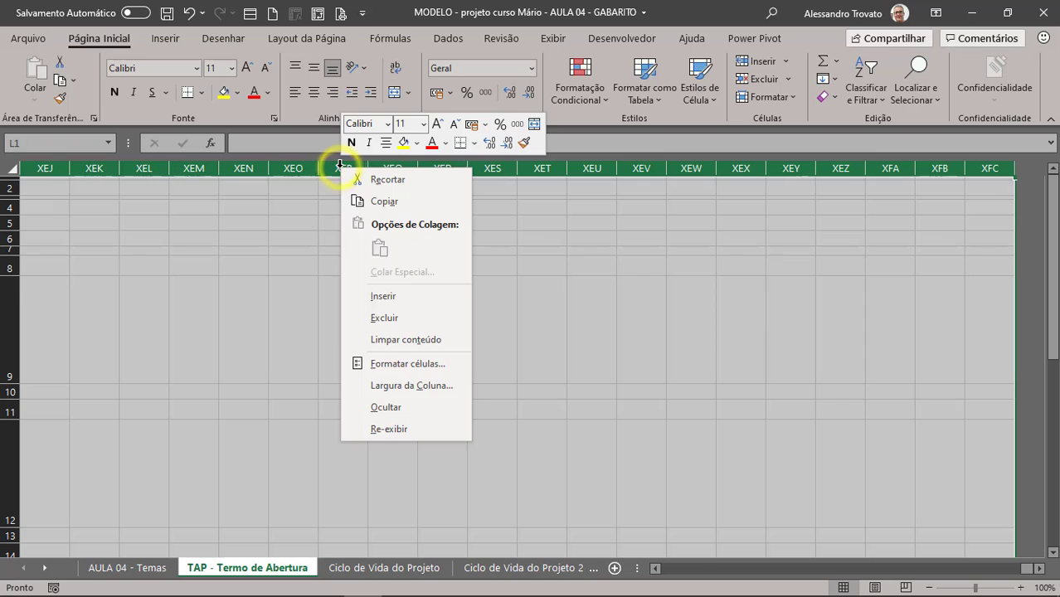
left_click(403, 407)
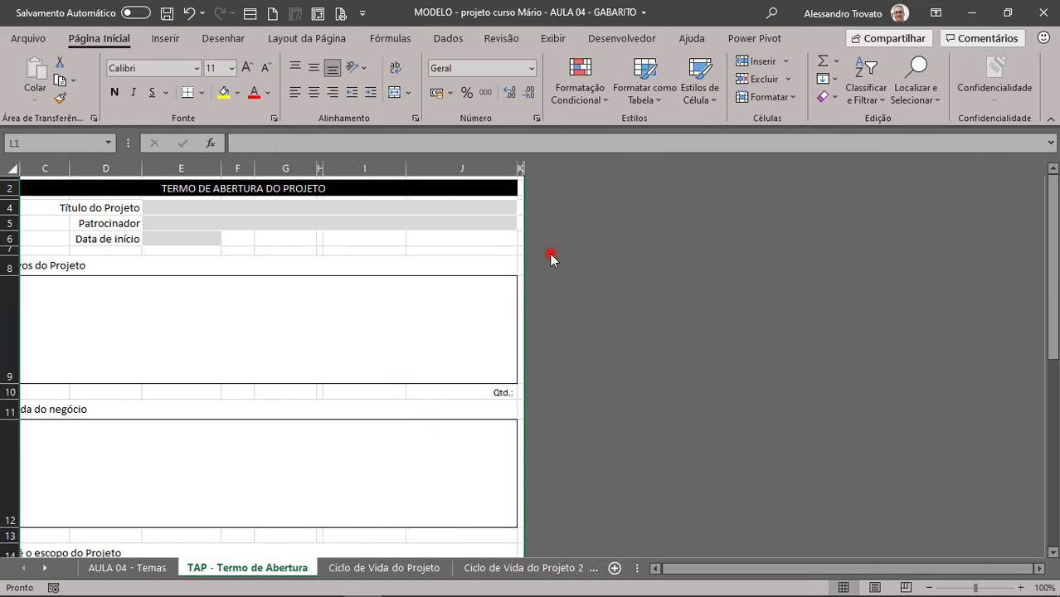
left_click(551, 258)
left_click(672, 264)
key("ctrl+Home")
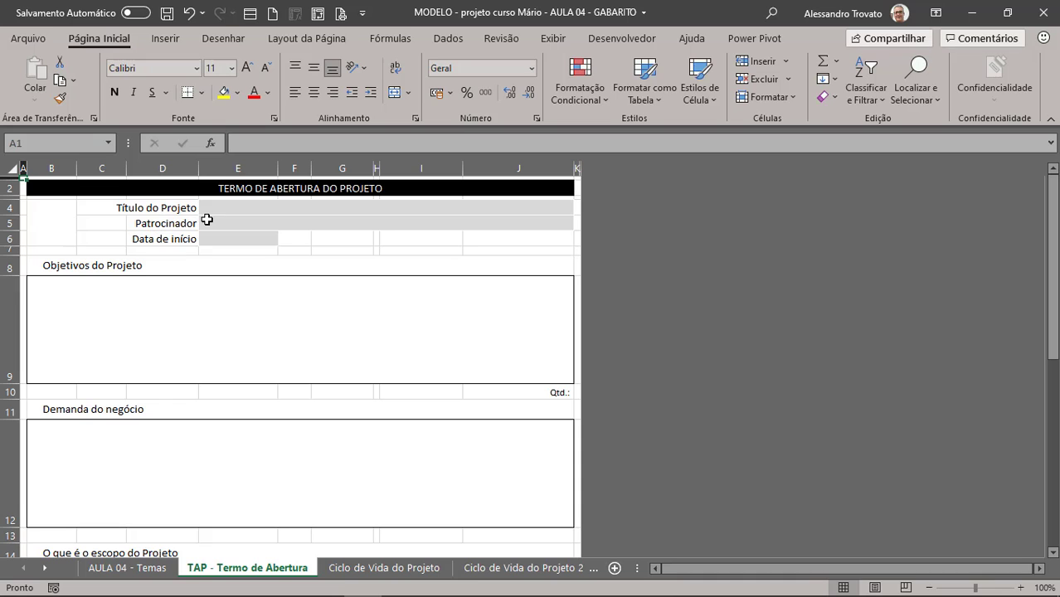
- Reduce row 61 below the charter's footer line to a very narrow spacer height
scroll(207, 220, "down", 10)
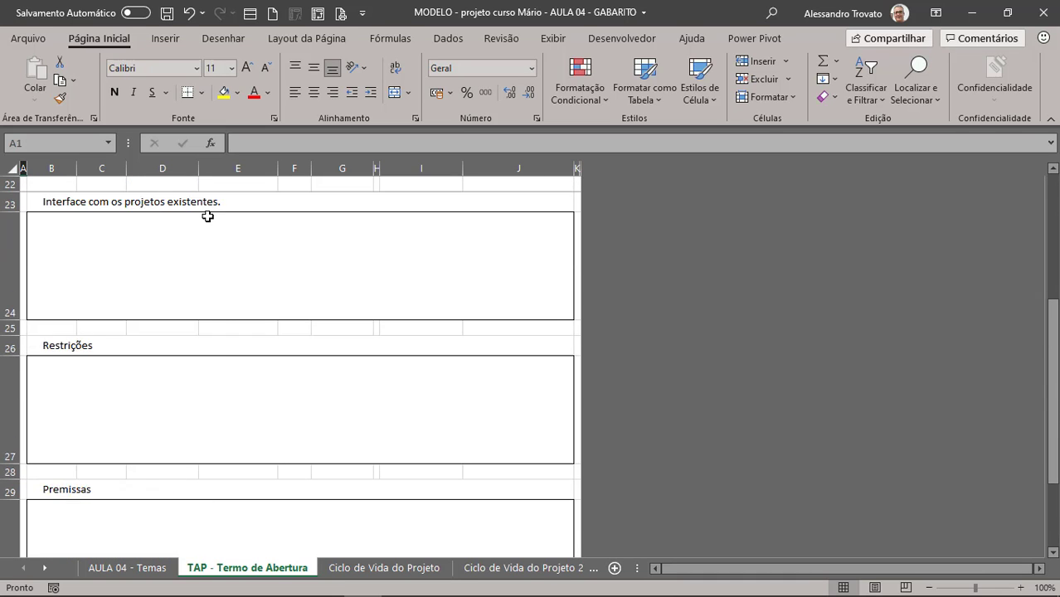
scroll(207, 215, "down", 7)
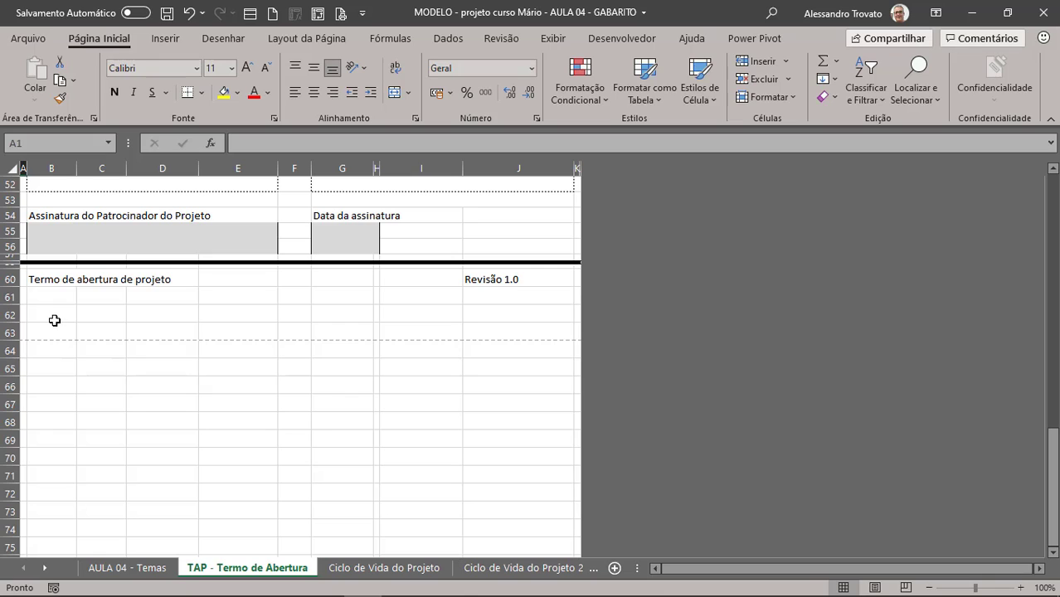
left_click(10, 296)
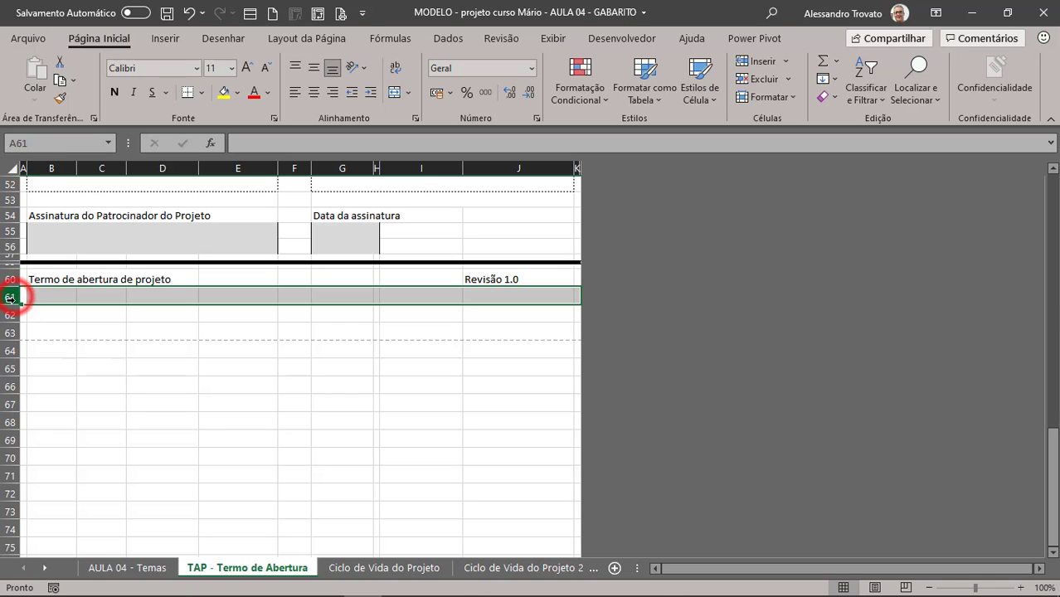
left_click_drag(14, 306, 15, 291)
left_click(41, 302)
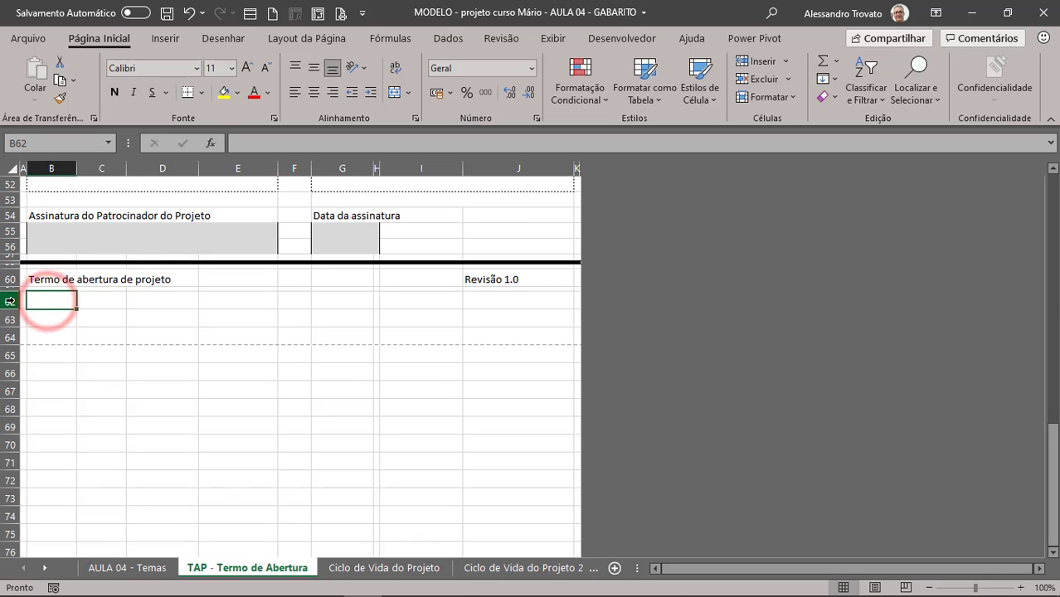
- Hide all unused rows from 62 to the end of the sheet
left_click(9, 301)
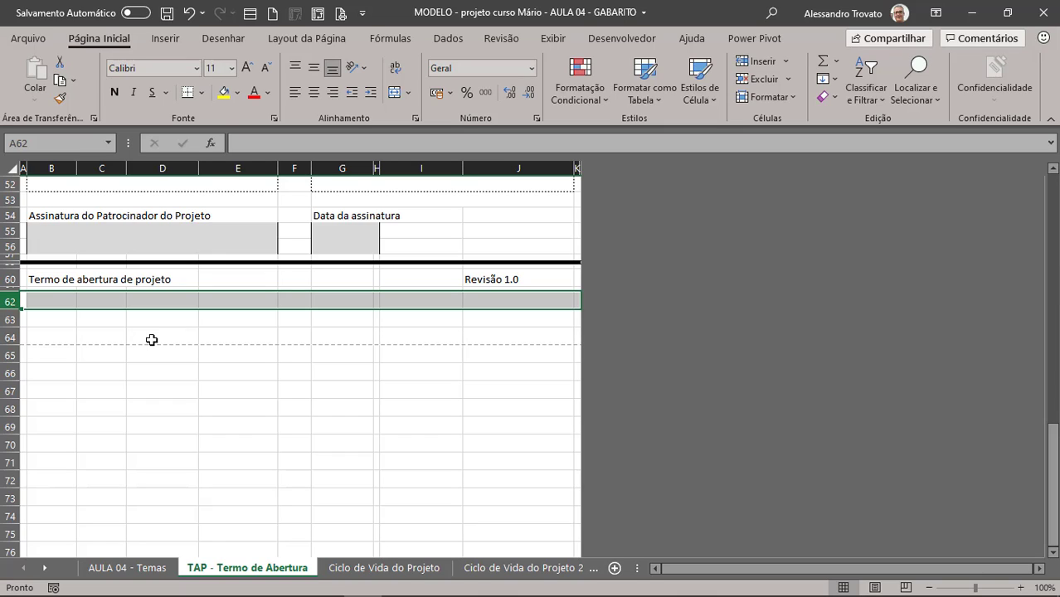
key("shift+Up")
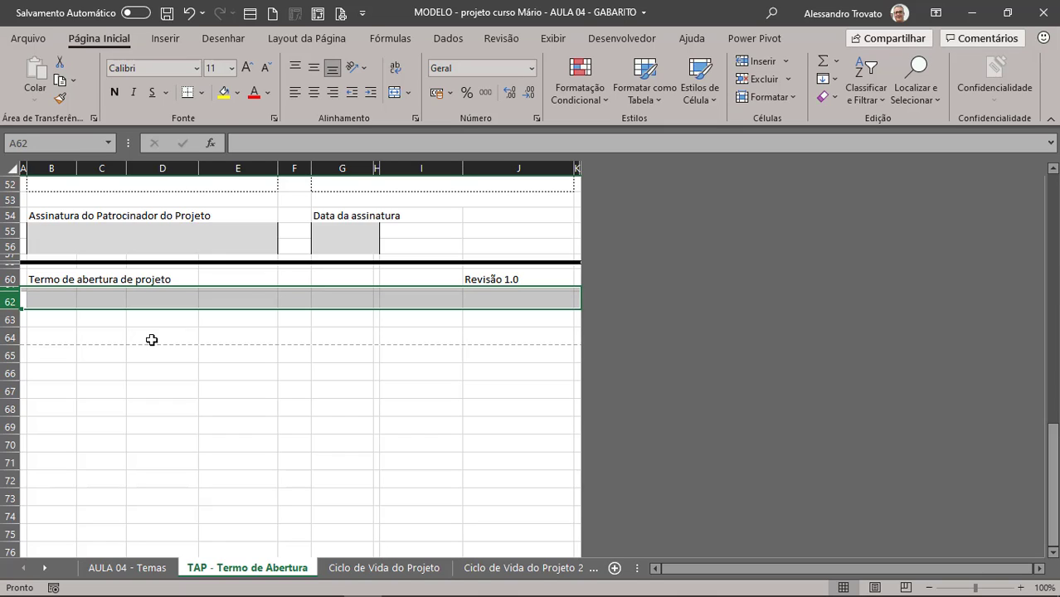
key("Left")
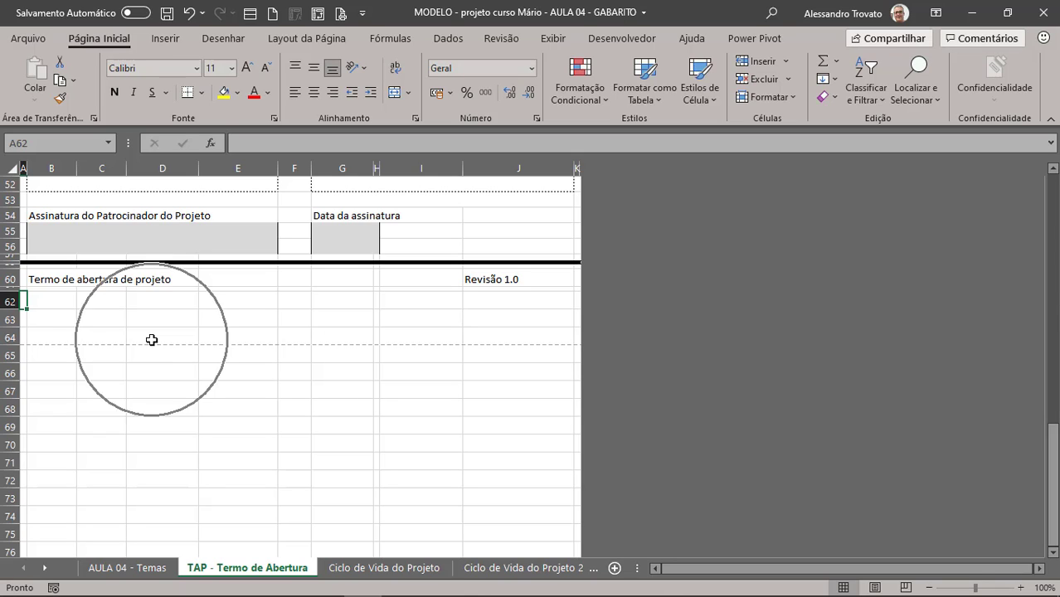
key("shift+space")
key("ctrl+shift+Down")
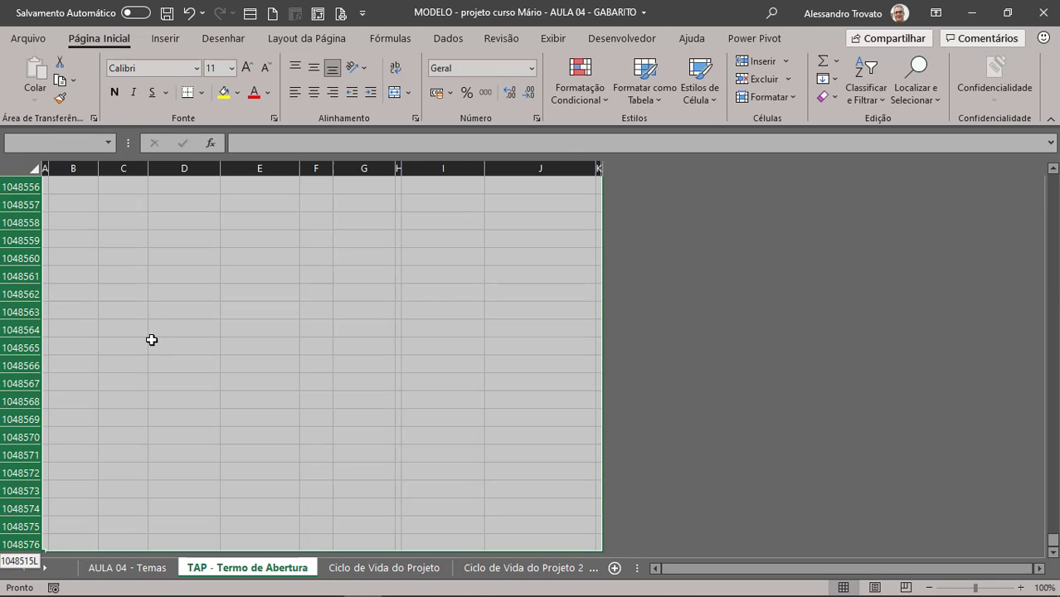
right_click(19, 223)
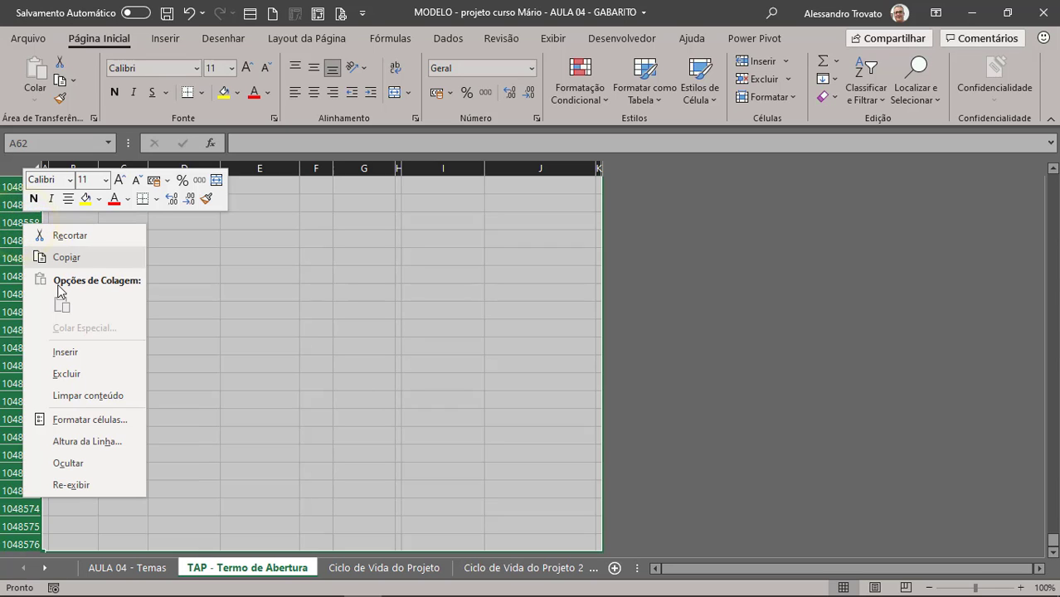
left_click(70, 464)
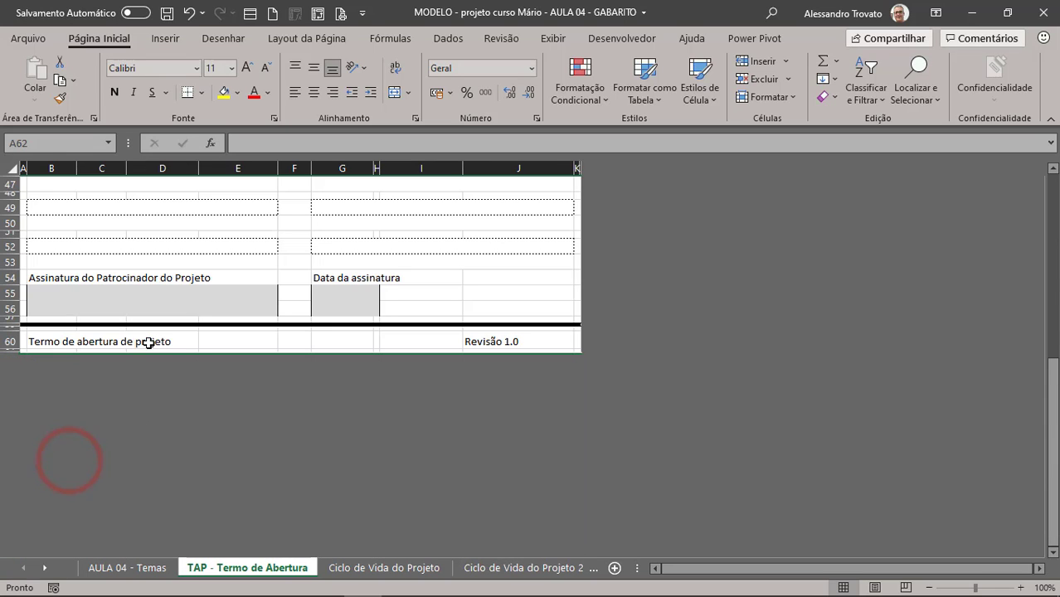
left_click(239, 351)
- Review the charter from title to footer, and examine the row 40 team fields and spacer cell F40 between them
scroll(289, 331, "up", 15)
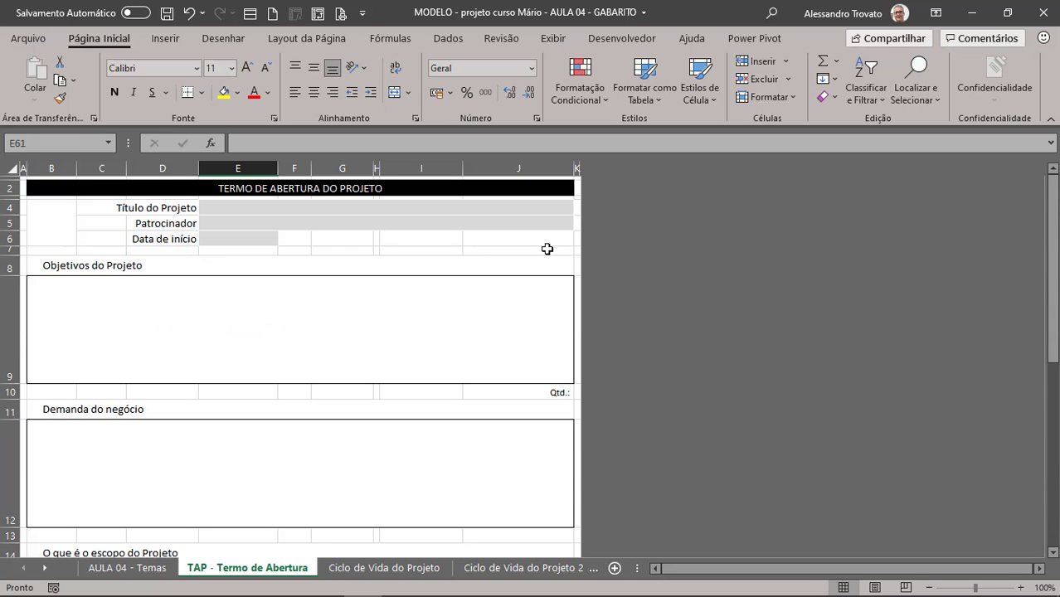
scroll(548, 249, "down", 11)
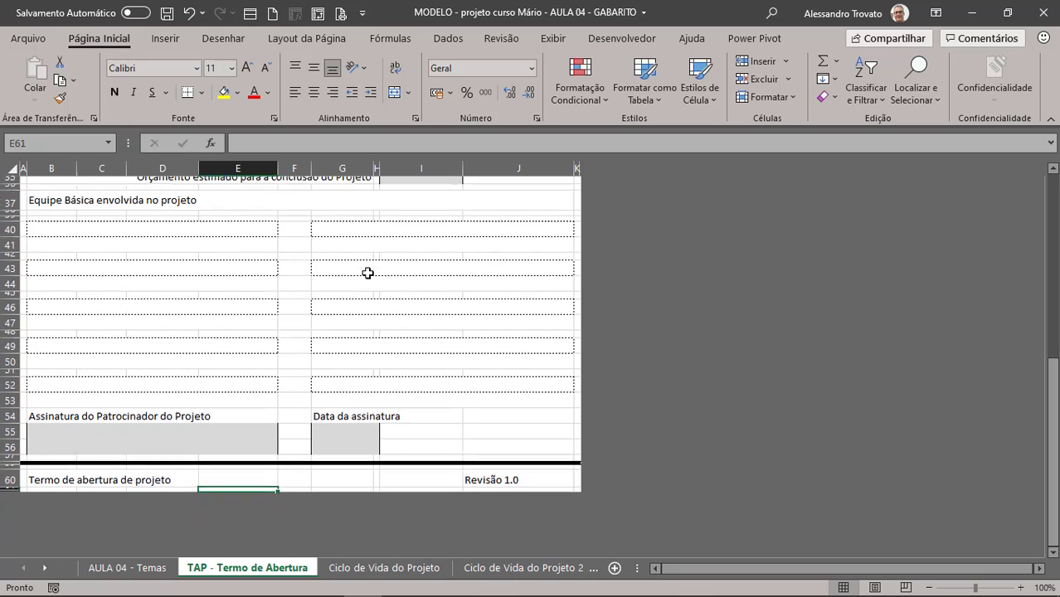
scroll(367, 272, "down", 1)
scroll(126, 307, "up", 2)
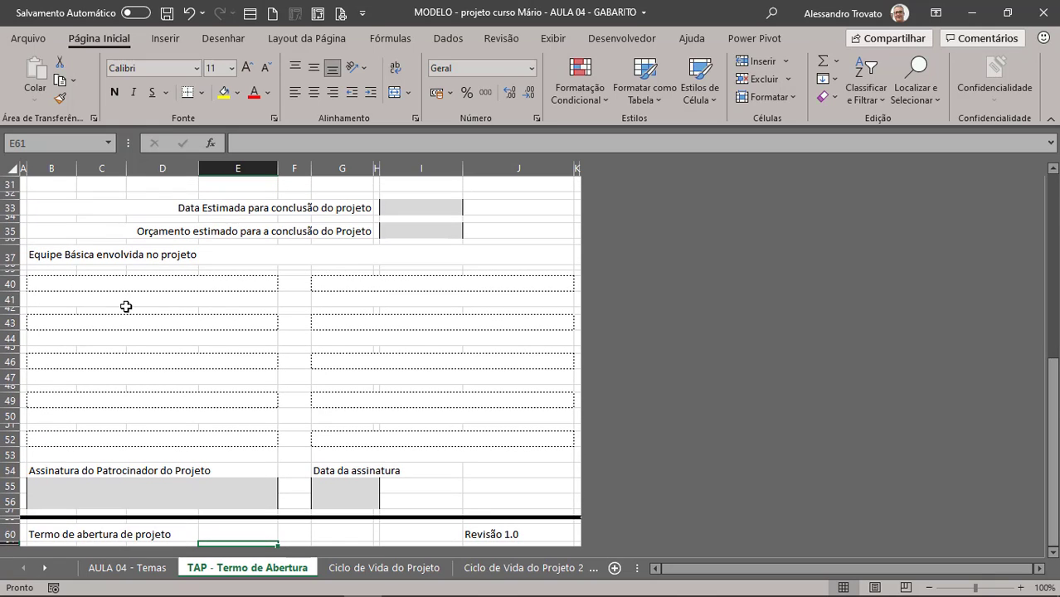
left_click(116, 290)
left_click(286, 289)
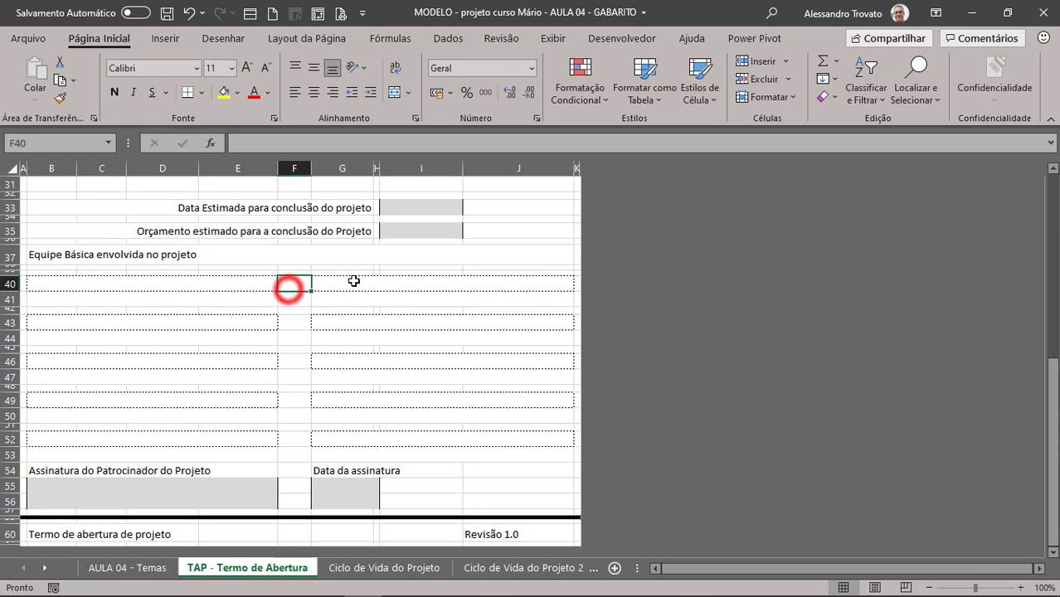
left_click(354, 282)
left_click(286, 282)
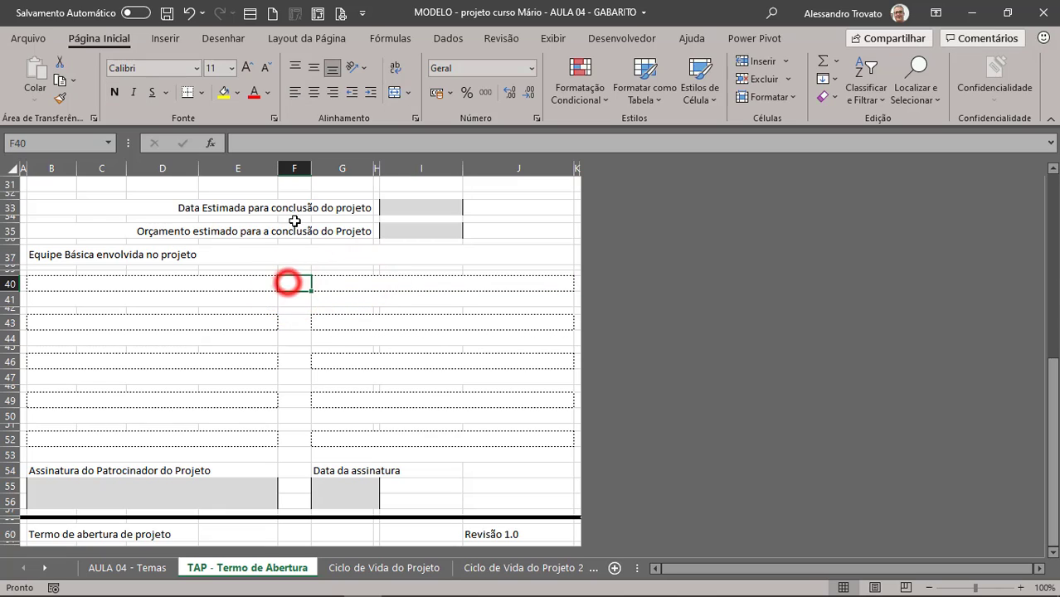
- Examine how spacer column F runs through the whole charter, from the header fields to the team section
left_click(293, 170)
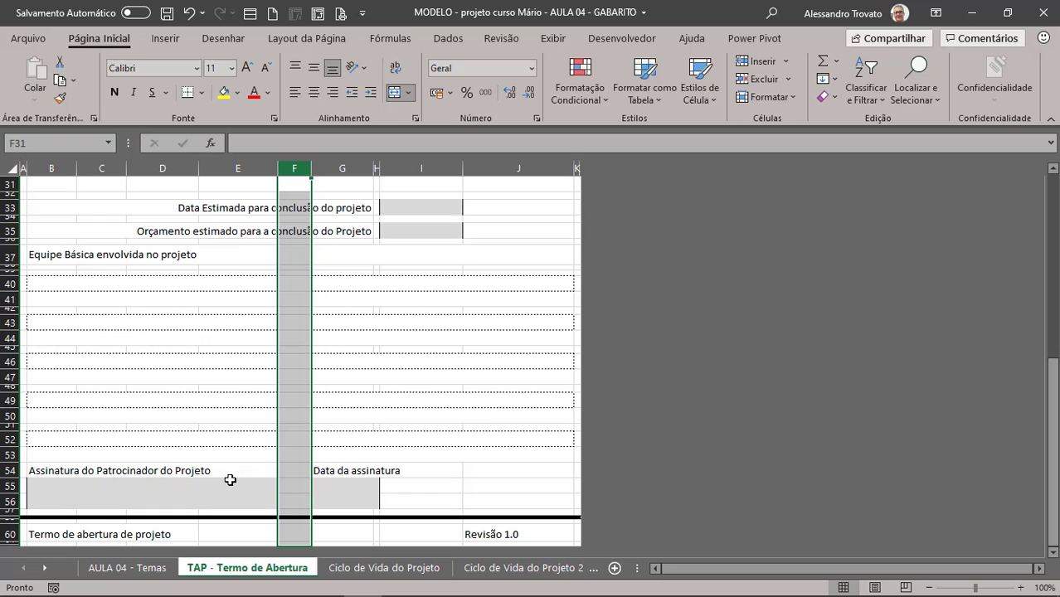
scroll(363, 355, "up", 10)
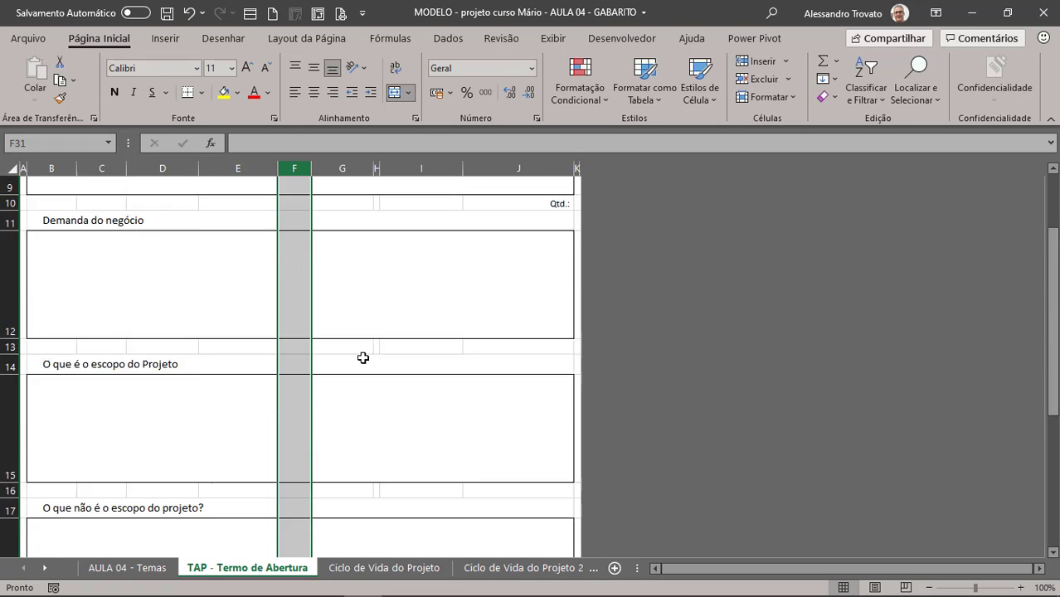
scroll(326, 274, "down", 10)
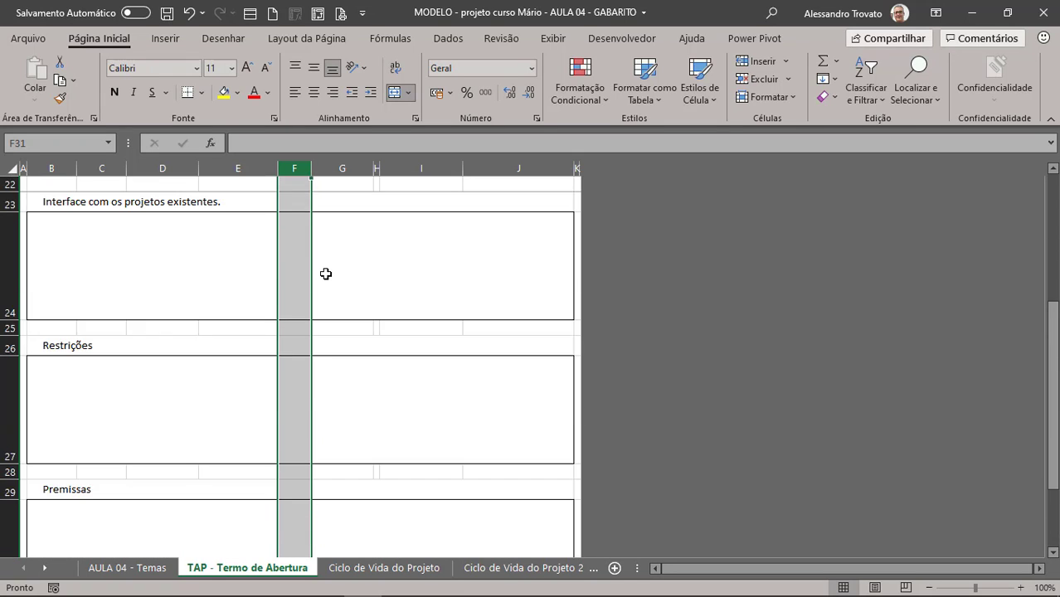
scroll(327, 273, "up", 3)
scroll(308, 375, "down", 1)
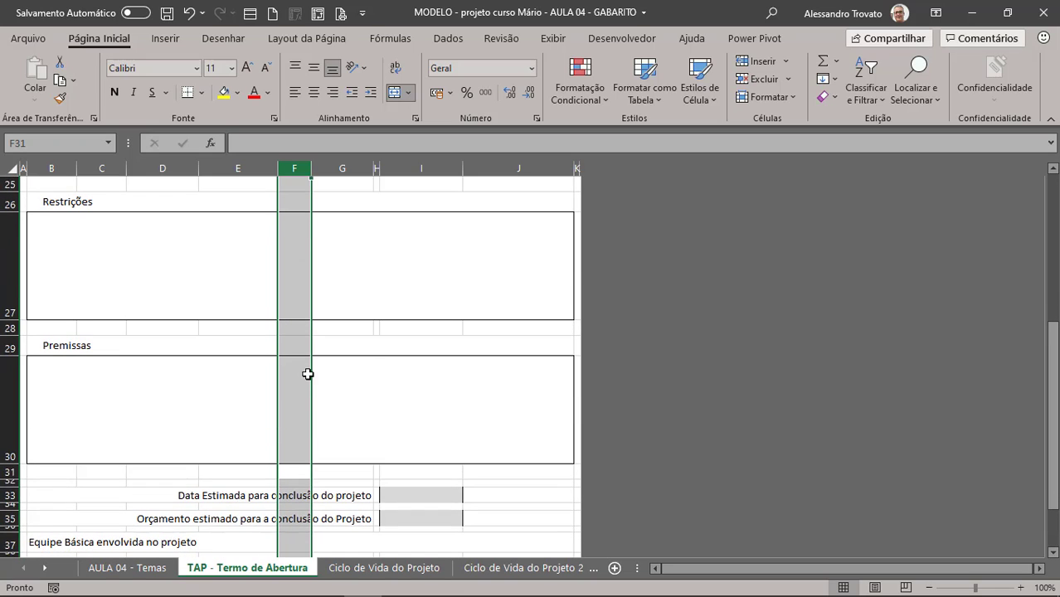
scroll(285, 320, "up", 8)
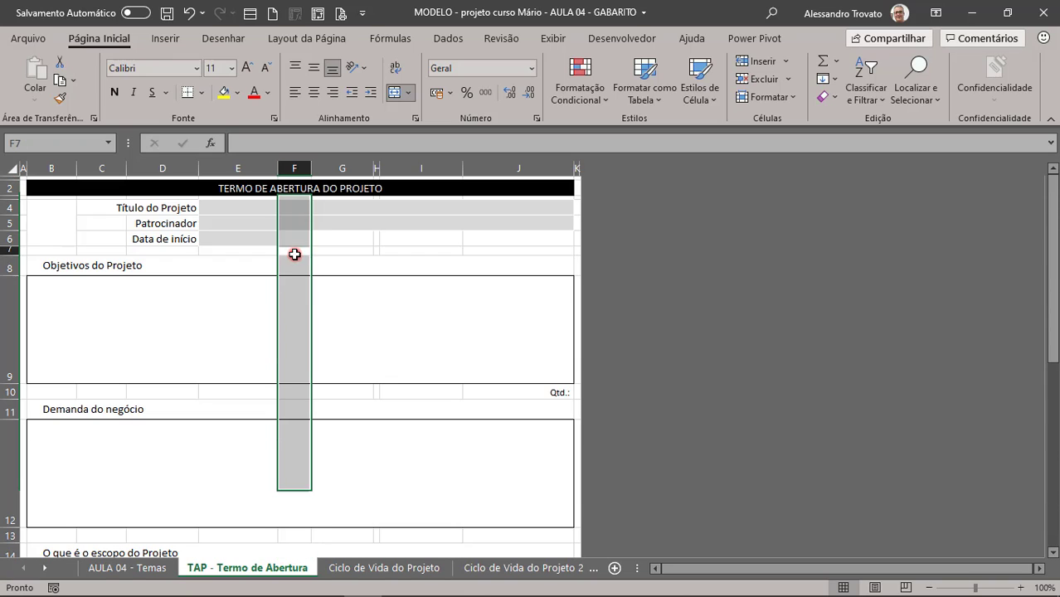
left_click(295, 255)
left_click(334, 240)
scroll(397, 284, "down", 6)
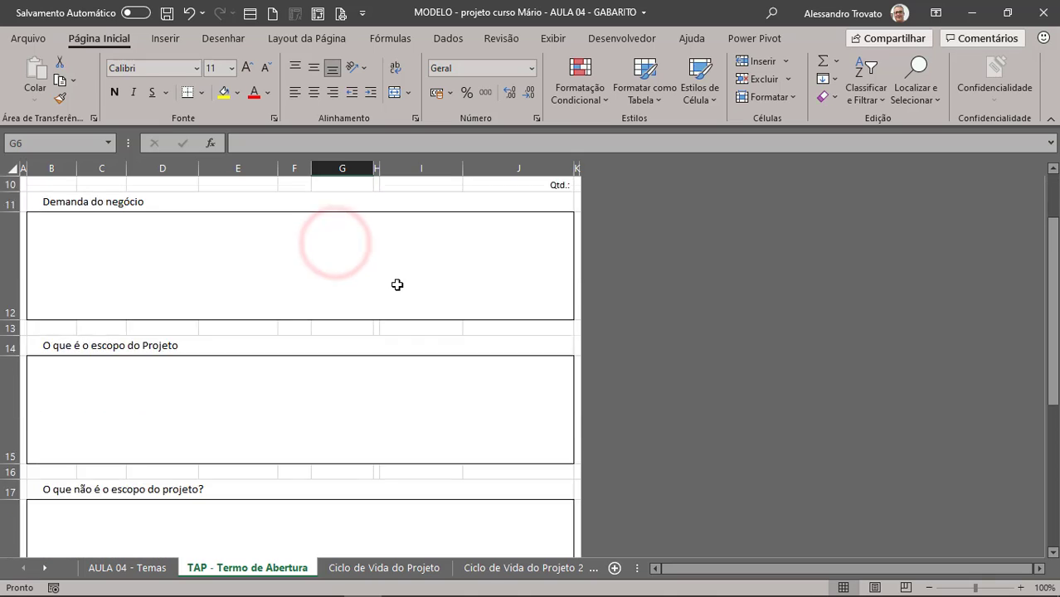
scroll(398, 284, "down", 3)
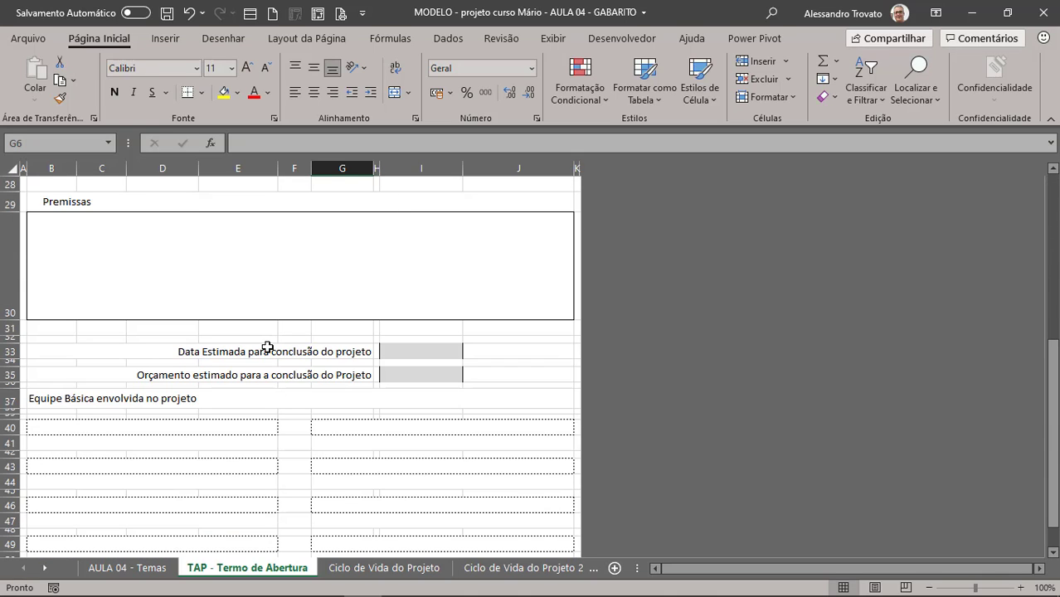
- Examine spacer column H between the labels and the input cells for the estimated completion date and budget in rows 33 and 35
left_click(377, 169)
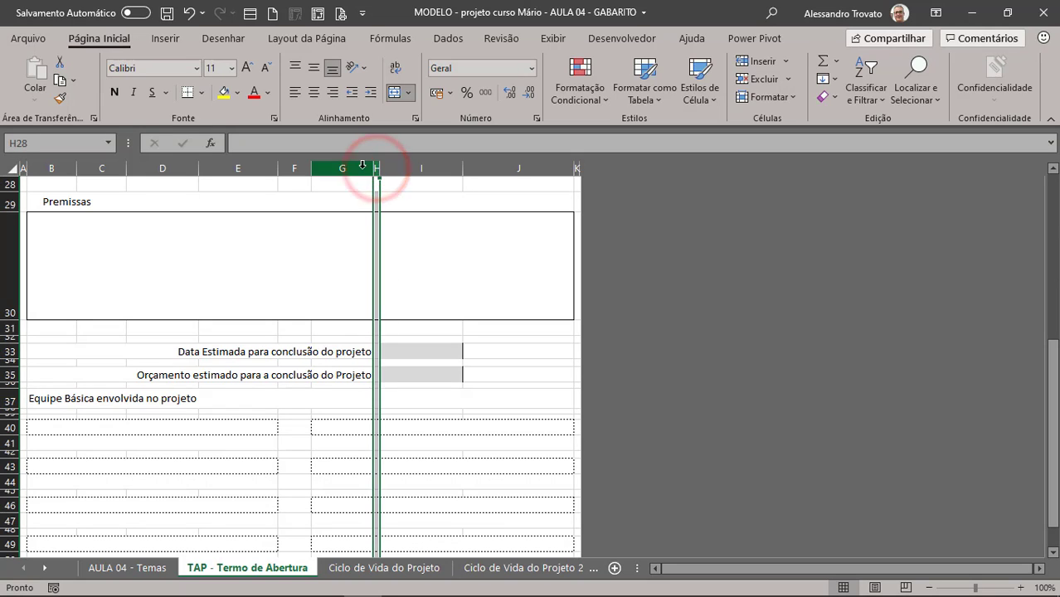
left_click(375, 355)
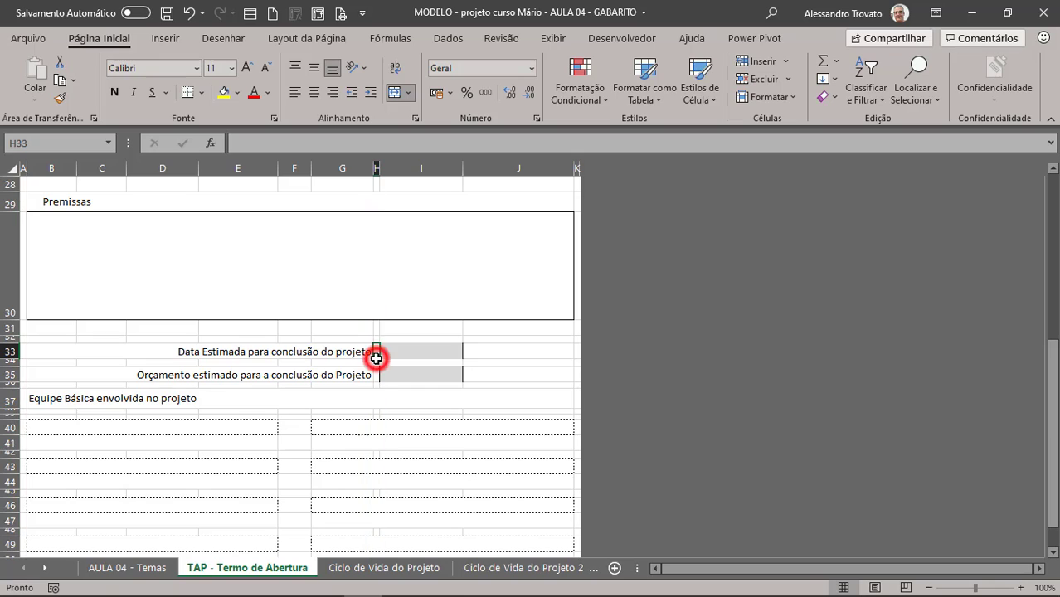
left_click(277, 354)
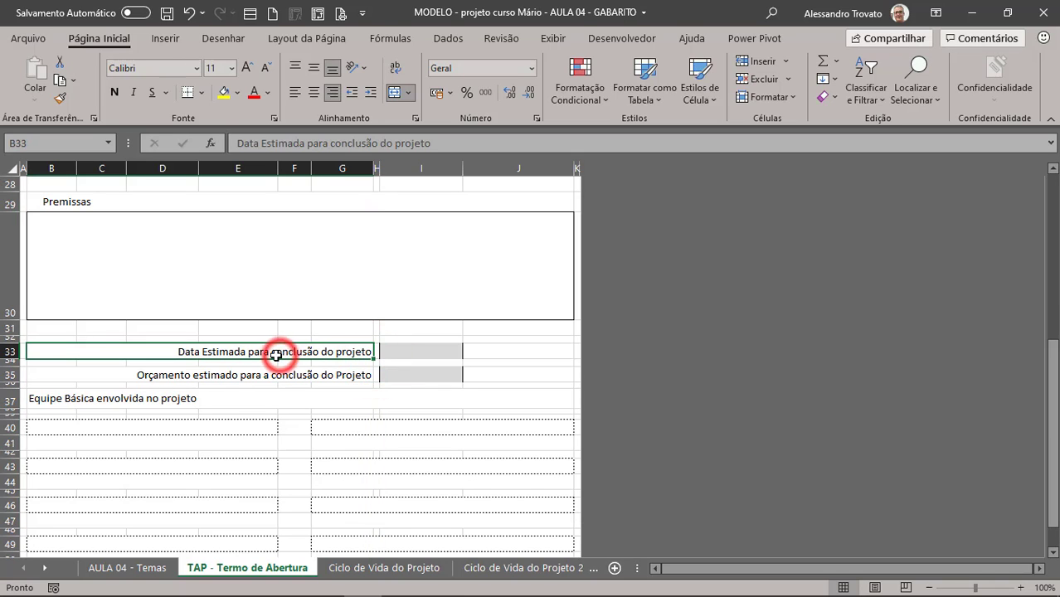
left_click(190, 380)
left_click(399, 349)
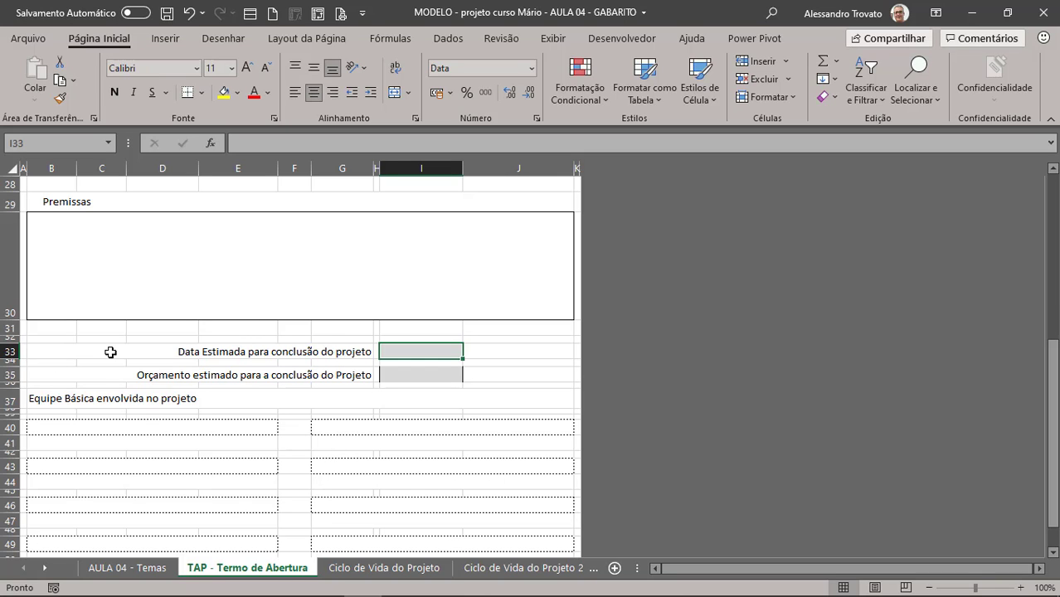
scroll(249, 377, "up", 2)
scroll(274, 386, "down", 2)
scroll(279, 392, "down", 2)
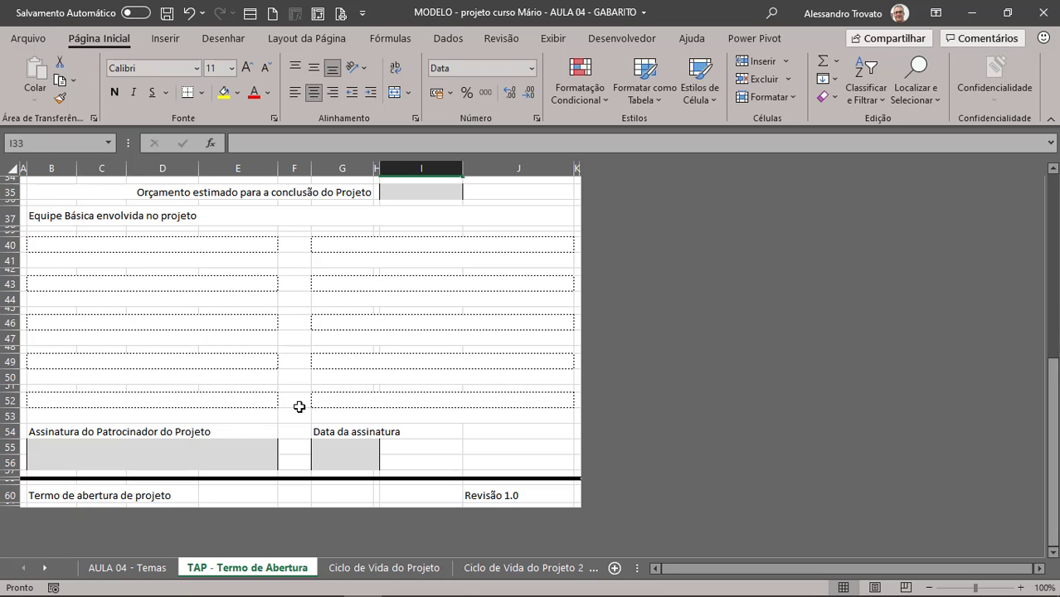
- Review the charter from top to bottom, check its pages in the print preview, and return to the sheet
scroll(299, 407, "up", 10)
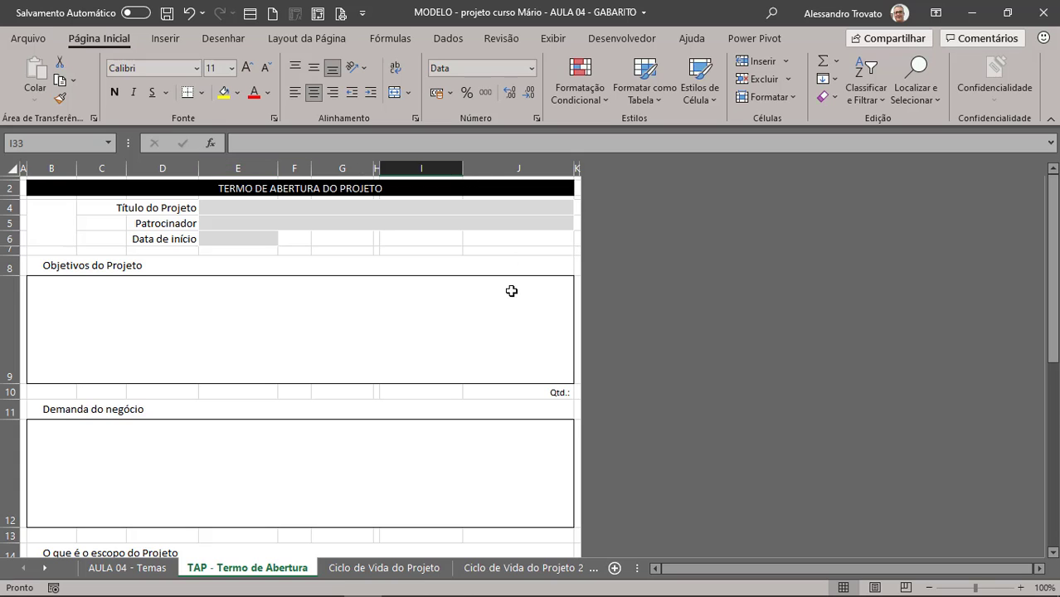
scroll(334, 354, "down", 8)
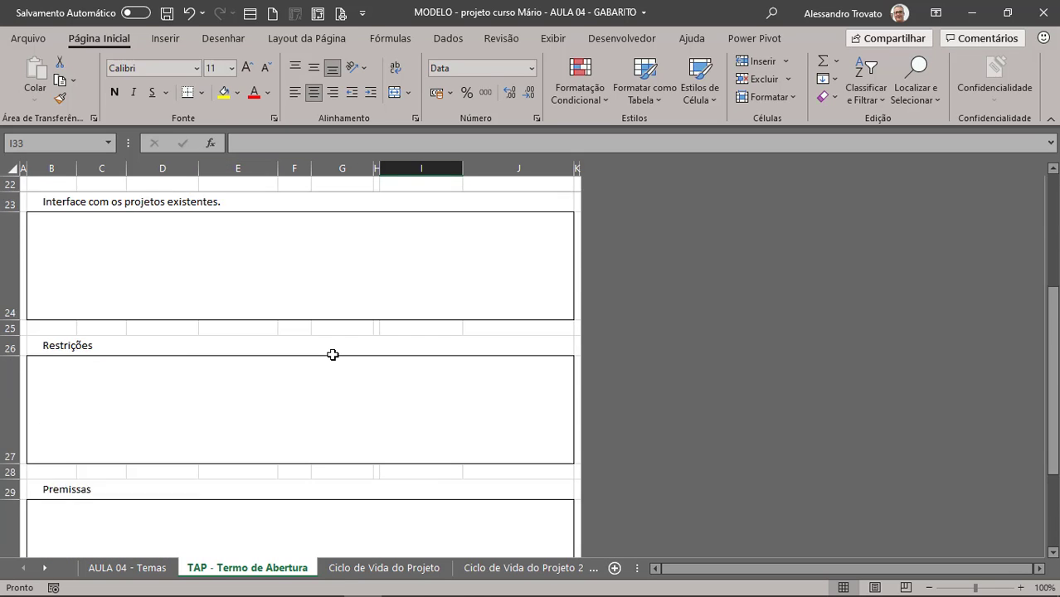
scroll(294, 345, "down", 3)
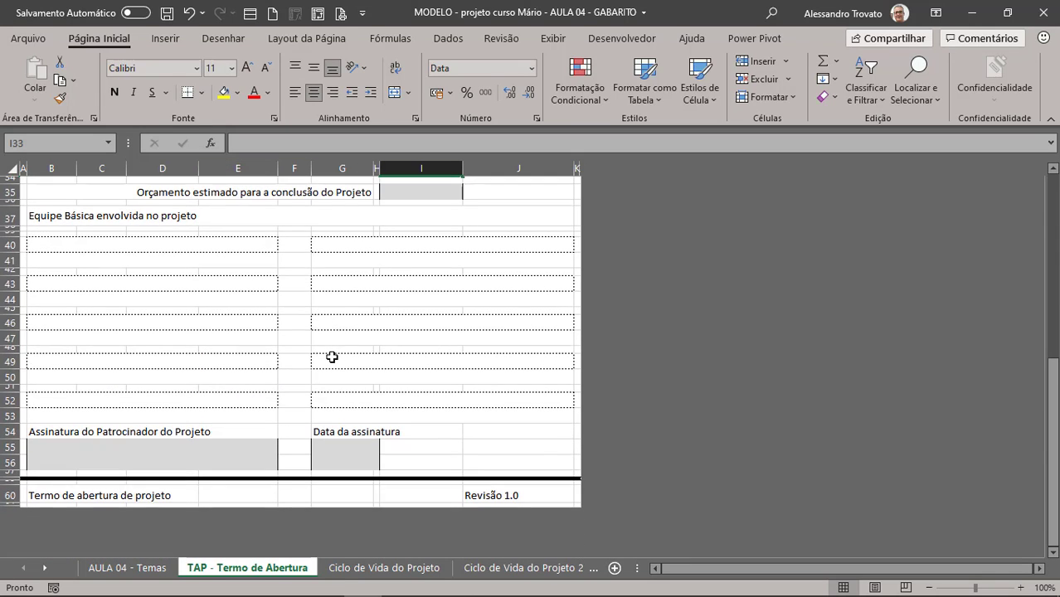
scroll(330, 355, "up", 10)
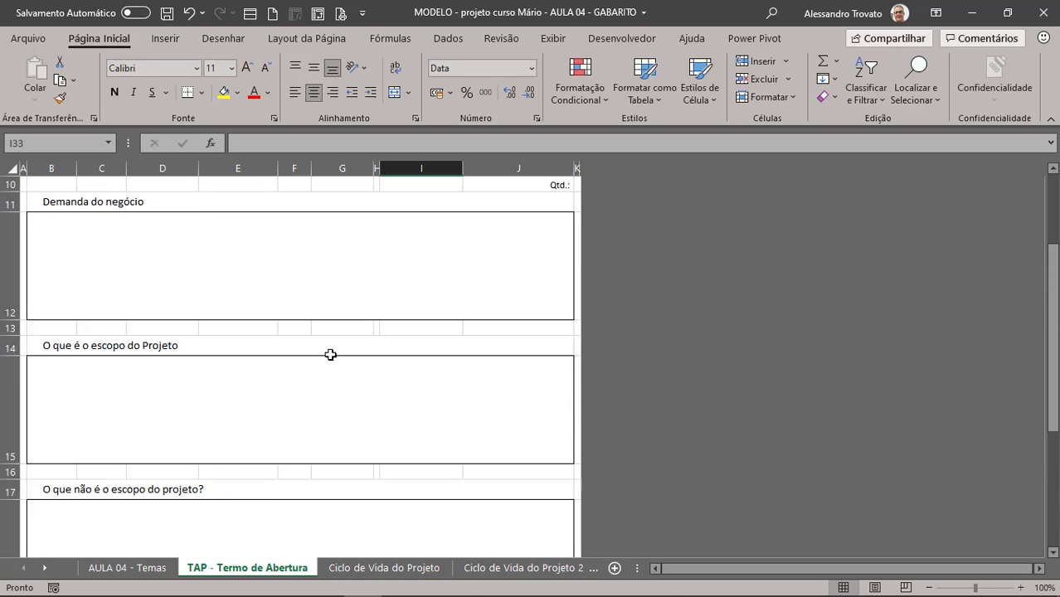
left_click(37, 39)
left_click(84, 283)
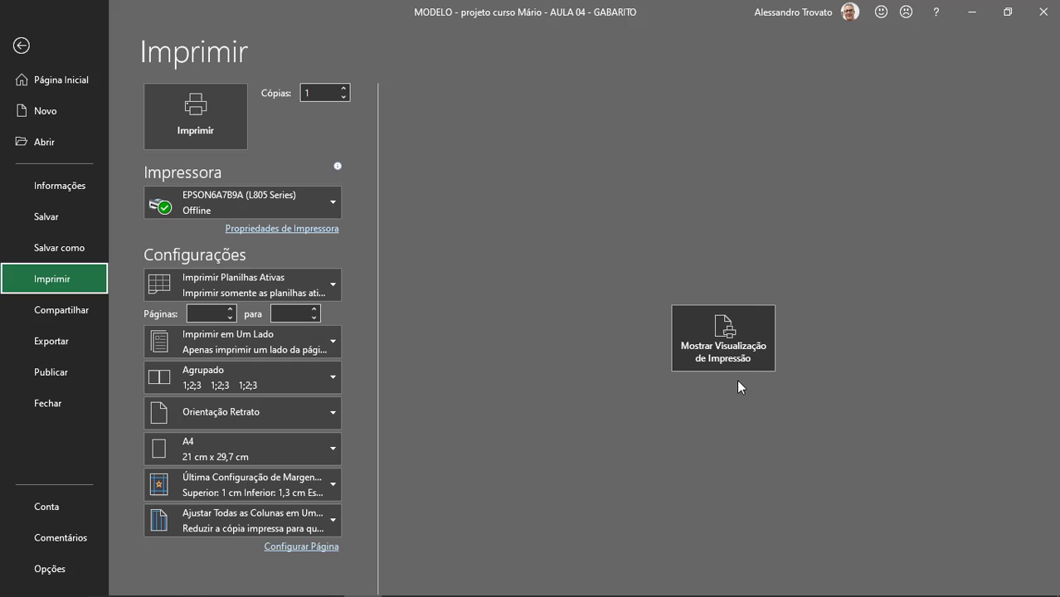
left_click(719, 333)
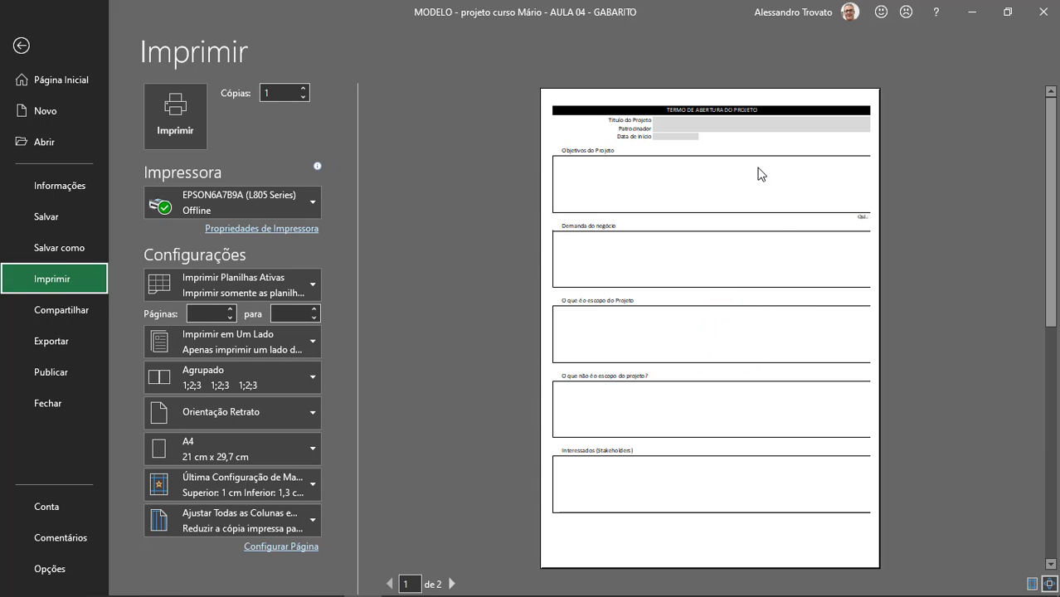
scroll(837, 273, "down", 1)
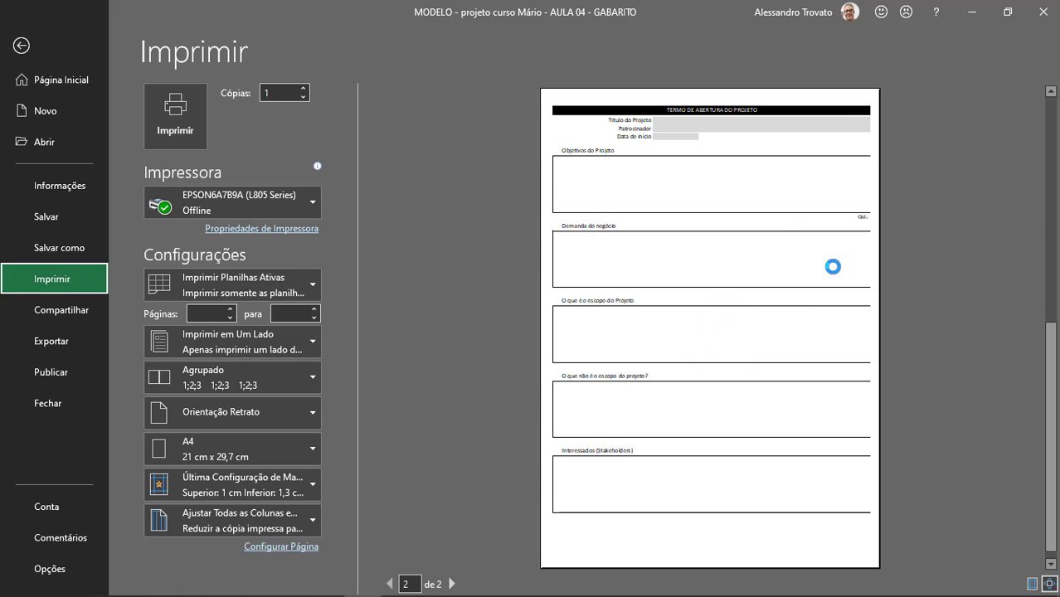
scroll(836, 276, "up", 1)
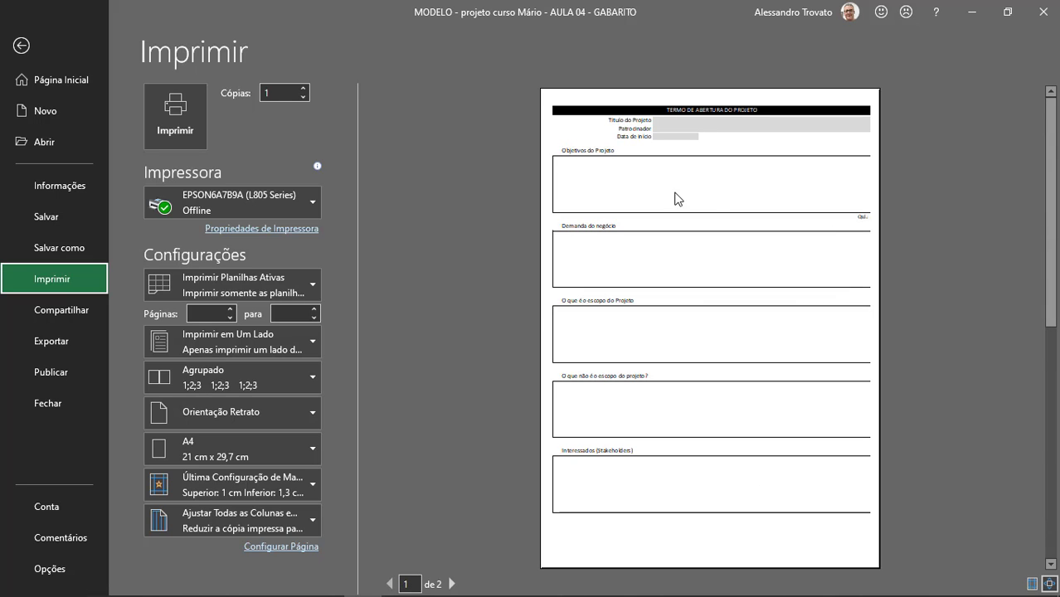
key("Escape")
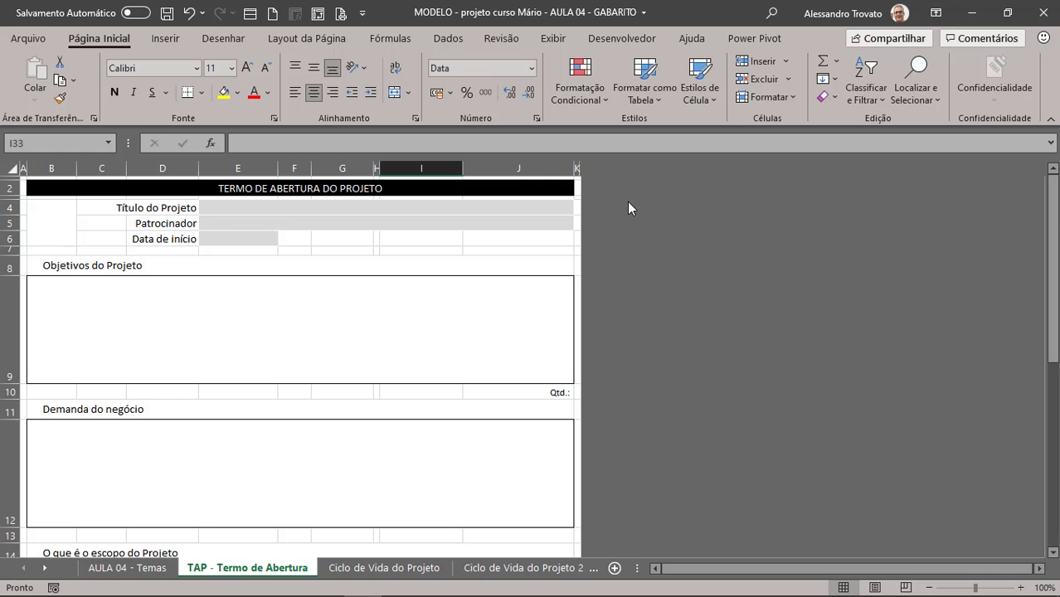
- Define the whole charter, from cell A1 to K61, as the print area
left_click(94, 226)
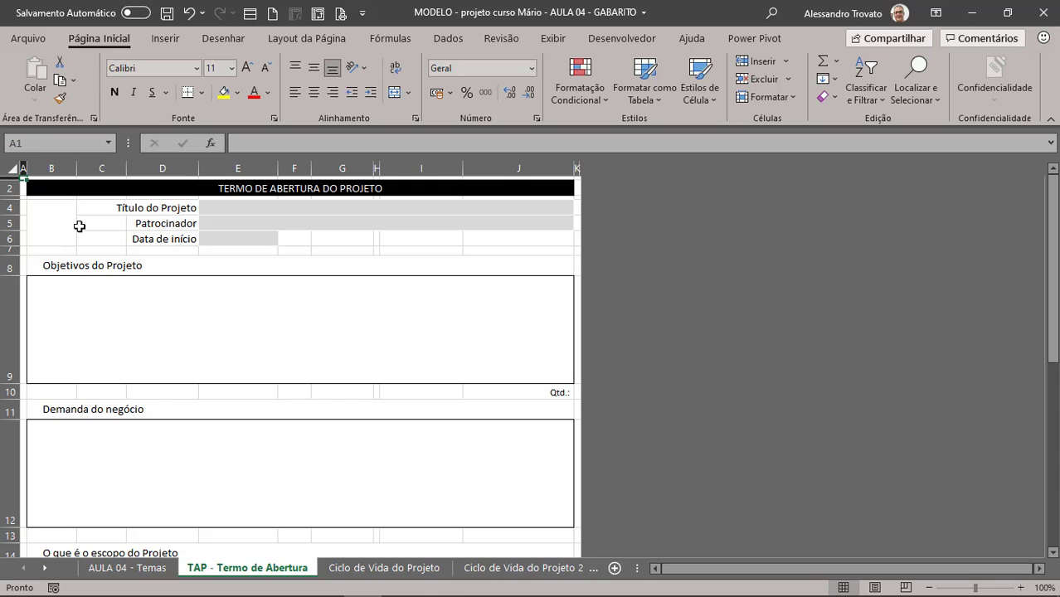
key("shift+Right")
key("shift+Right")
key("shift+Right")
key("shift+Right")
key("shift+Right")
key("shift+Right")
key("shift+Right")
key("shift+Right")
key("shift+Right")
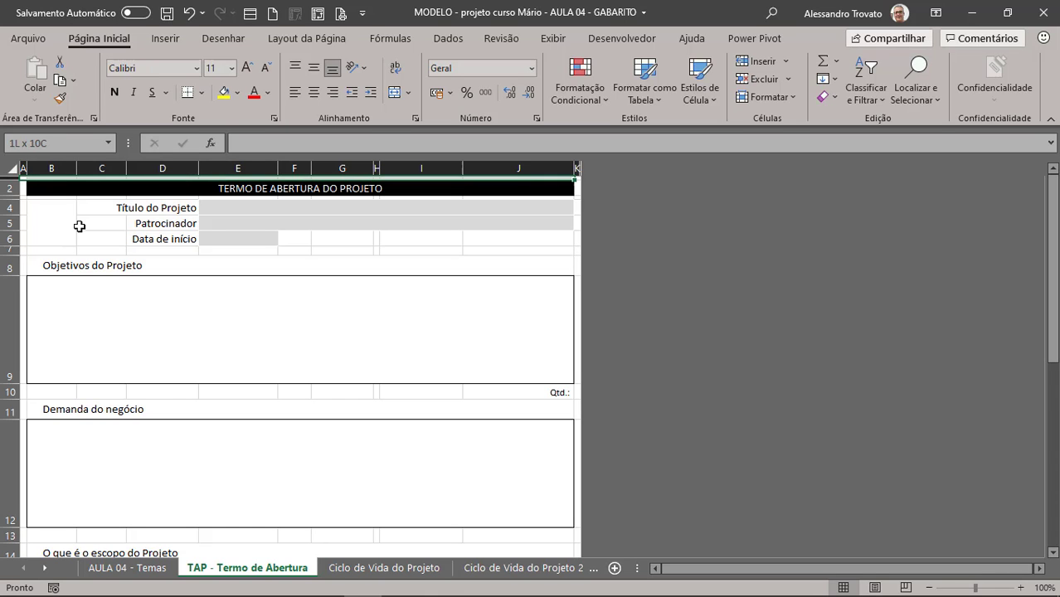
key("shift+Down")
key("shift+Down")
key("shift+Down")
key("shift+Down")
key("shift+Down")
key("shift+Down")
key("shift+Down")
key("shift+Down")
key("shift+Down")
key("shift+Down")
key("shift+Down")
key("shift+Down")
key("shift+Down")
key("shift+Down")
key("shift+Down")
key("shift+Down")
key("shift+Down")
key("shift+Down")
key("shift+Down")
key("shift+Down")
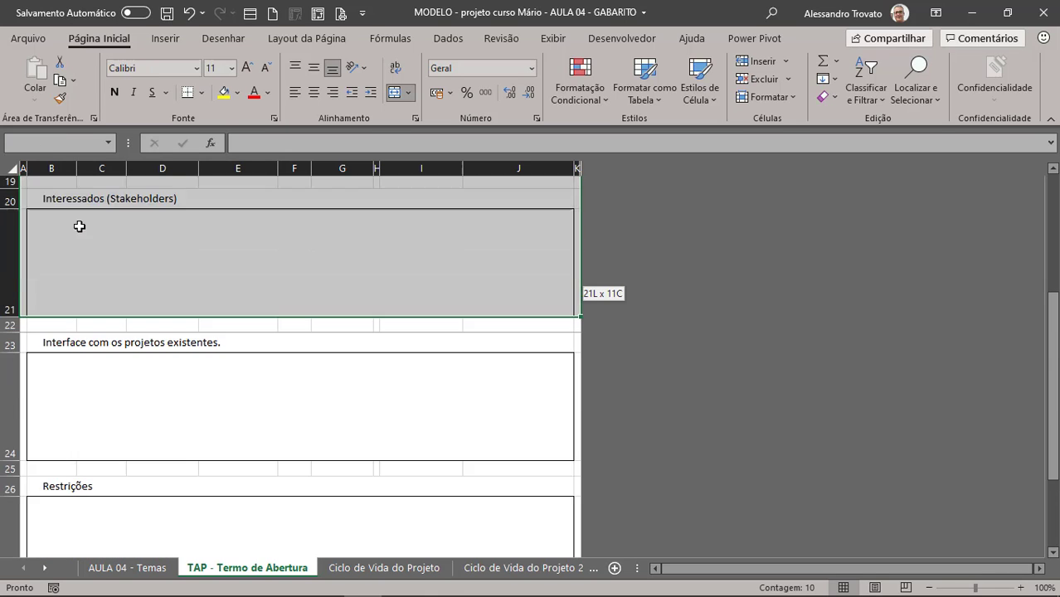
key("shift+Down")
key("shift+Down")
key("shift+Down")
key("shift+Down")
key("shift+Down")
key("shift+Down")
key("shift+Down")
key("shift+Down")
key("shift+Down")
key("shift+Down")
key("shift+Down")
key("shift+Down")
key("shift+Down")
key("shift+Down")
key("shift+Down")
key("shift+Down")
key("shift+Down")
key("shift+Down")
key("shift+Down")
key("shift+Down")
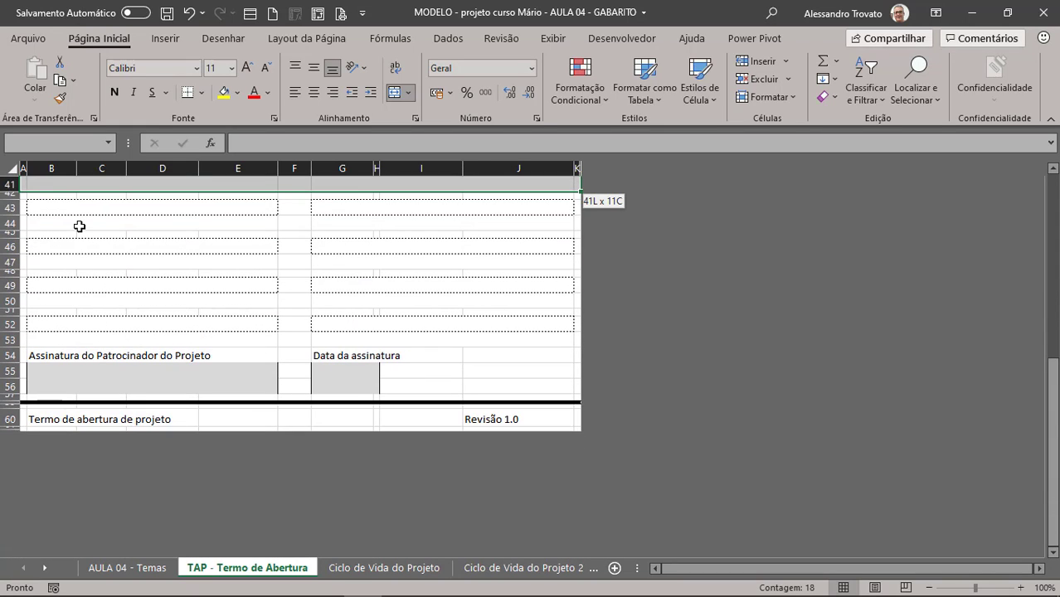
key("shift+Down")
key("shift+Down")
key("shift+Down")
key("shift+Down")
key("shift+Down")
key("shift+Down")
key("shift+Down")
key("shift+Down")
key("shift+Down")
key("shift+Down")
key("shift+Down")
key("shift+Down")
key("shift+Down")
key("shift+Down")
key("shift+Down")
key("shift+Down")
key("shift+Down")
key("shift+Down")
key("shift+Down")
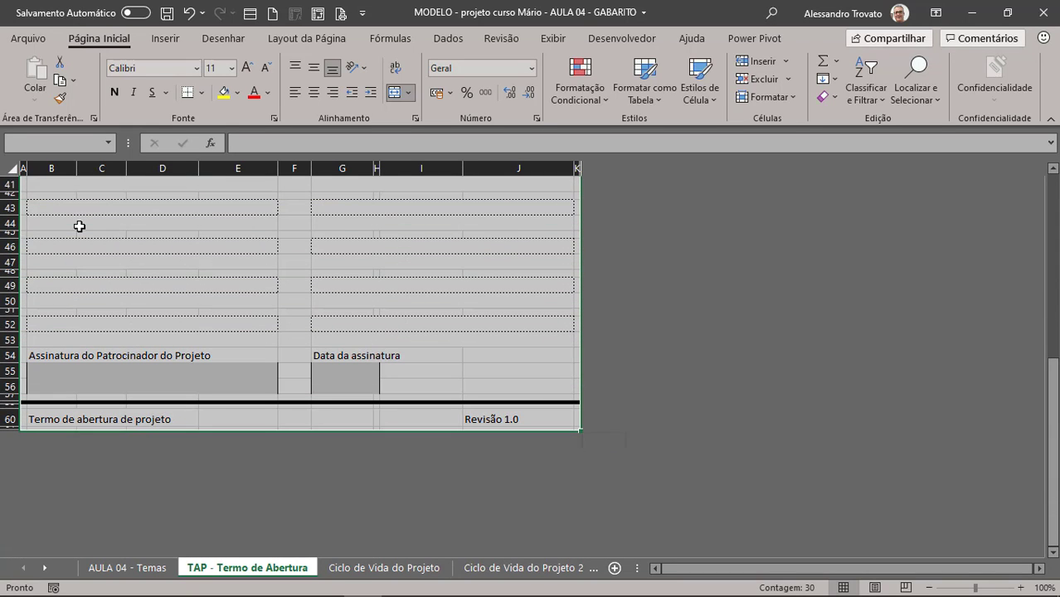
left_click(275, 38)
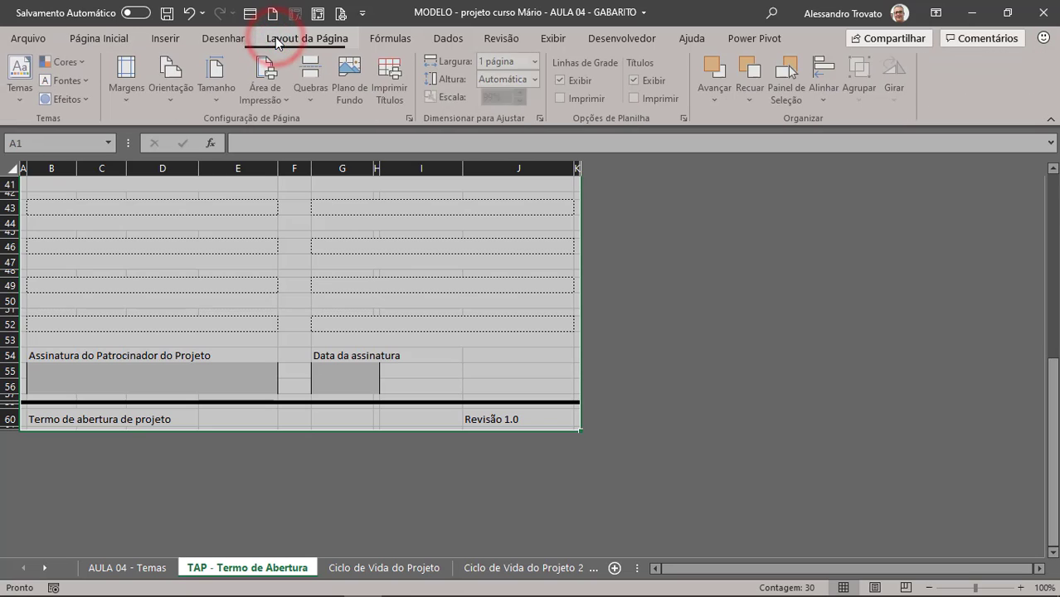
left_click(267, 83)
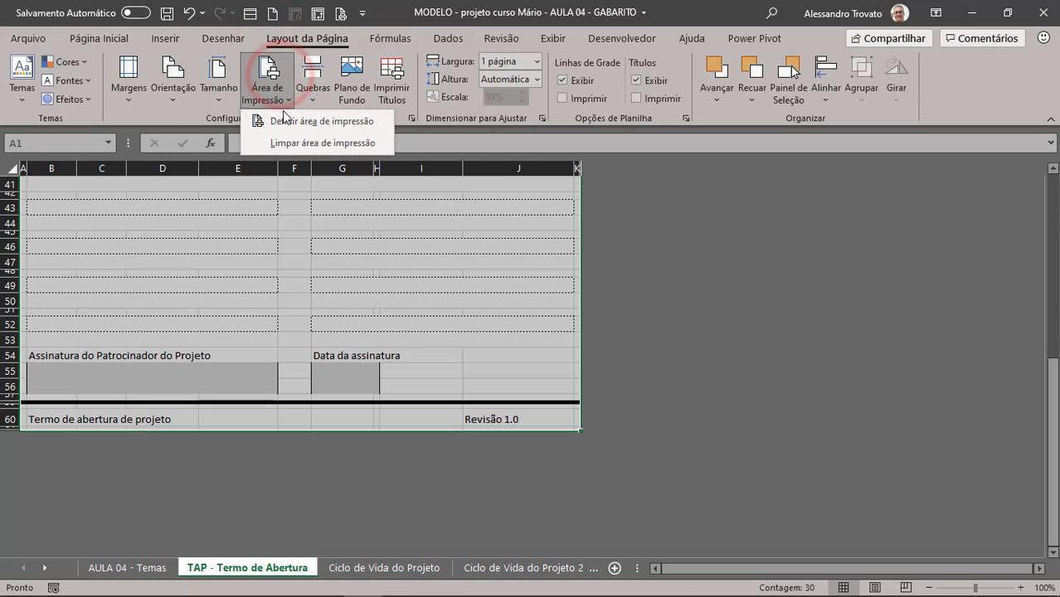
left_click(284, 121)
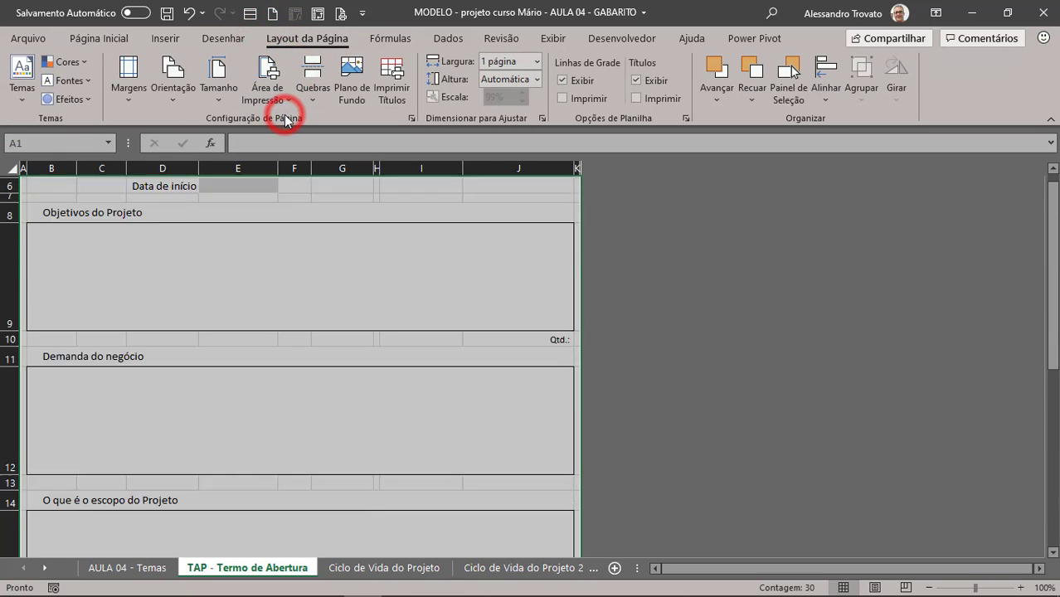
- Set the print width to Automática with a 98% scale, check the pages in the print preview, and return to the sheet
left_click(535, 61)
left_click(521, 78)
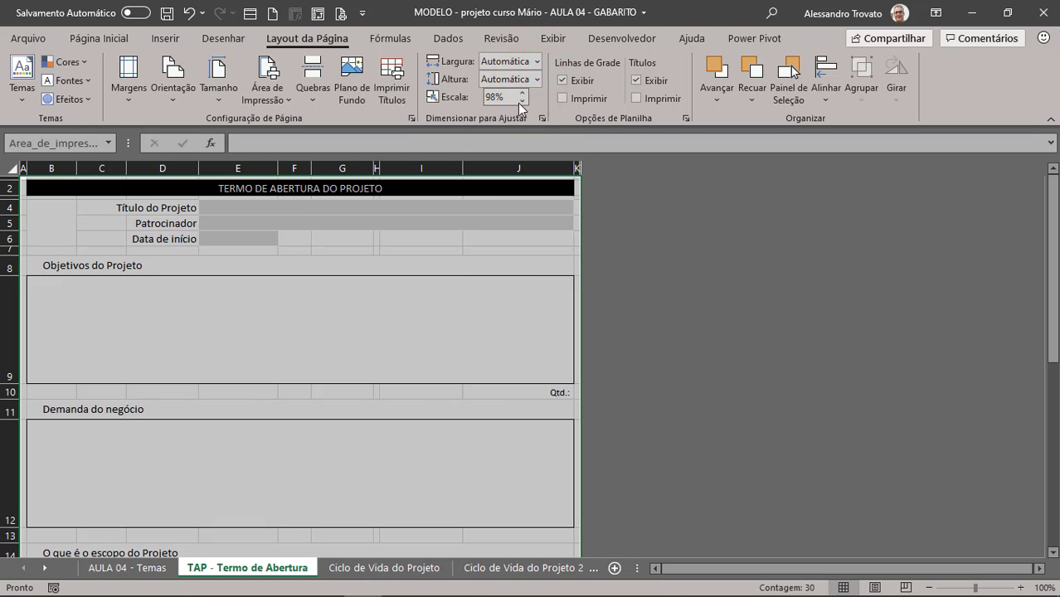
left_click(29, 38)
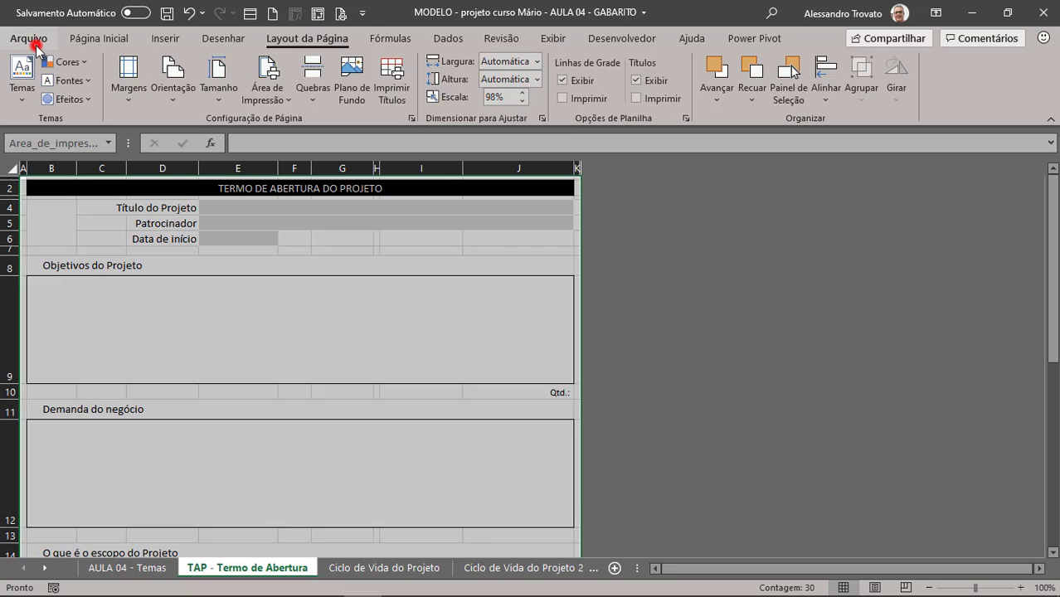
left_click(77, 274)
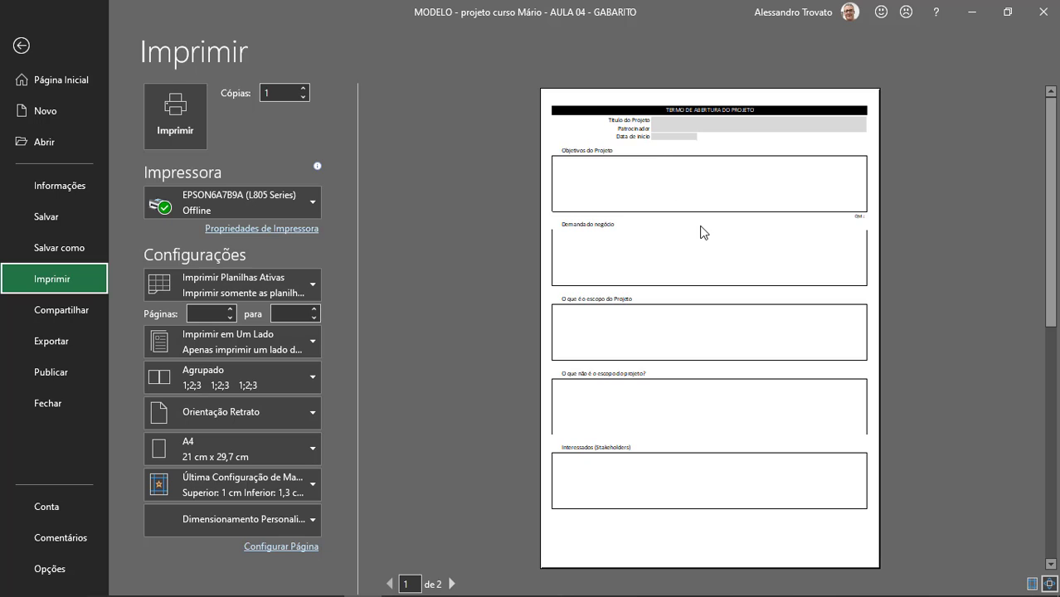
scroll(702, 232, "down", 3)
scroll(701, 232, "up", 3)
key("Escape")
- Examine the charter around rows 22 to 24, selecting the merged box under "Interface com os projetos existentes."
scroll(282, 263, "down", 6)
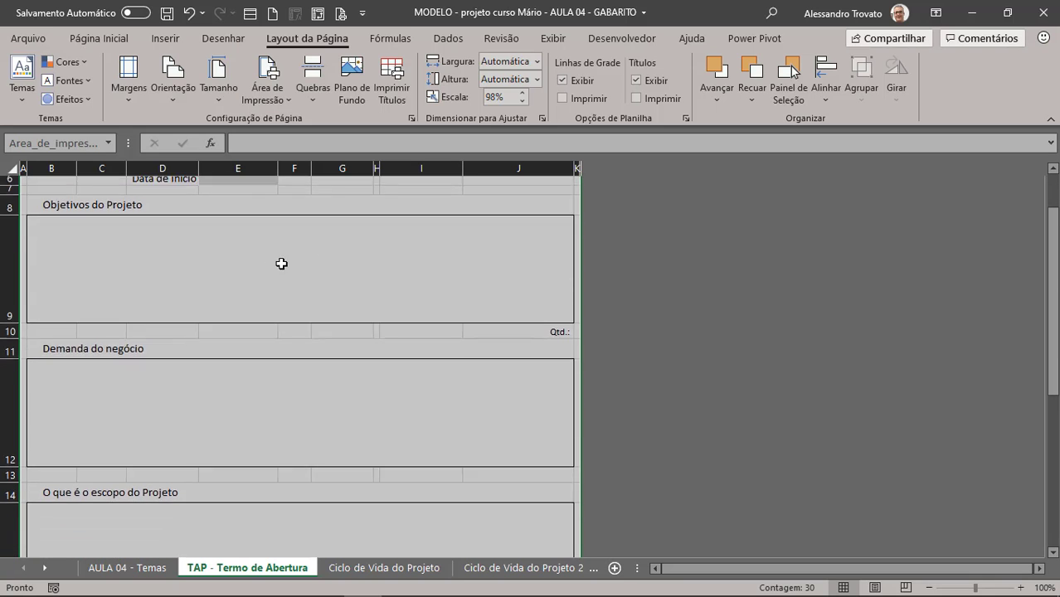
scroll(248, 268, "down", 2)
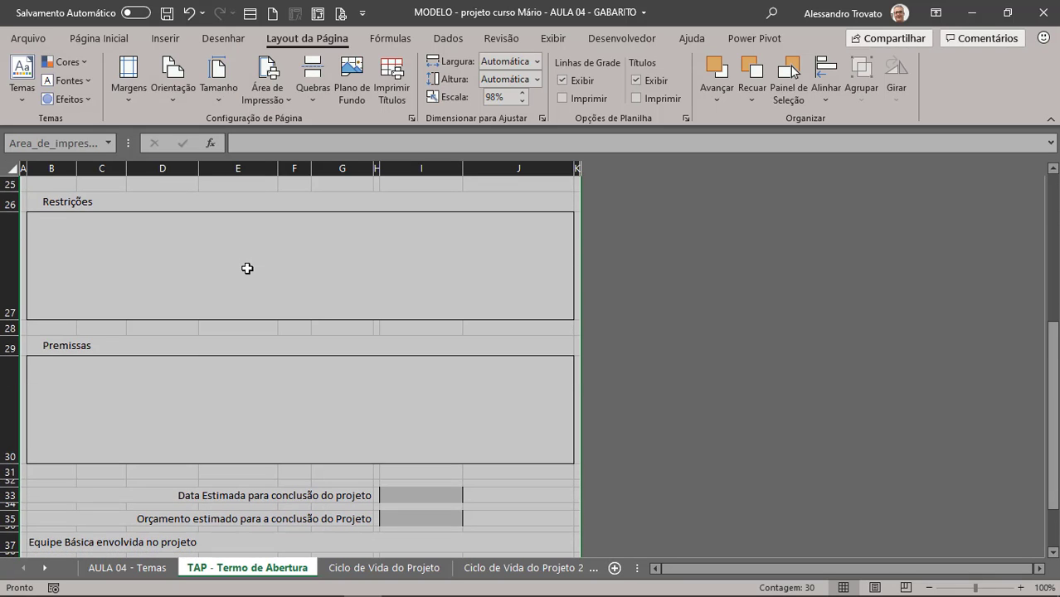
scroll(247, 268, "up", 1)
left_click(247, 268)
scroll(247, 268, "up", 1)
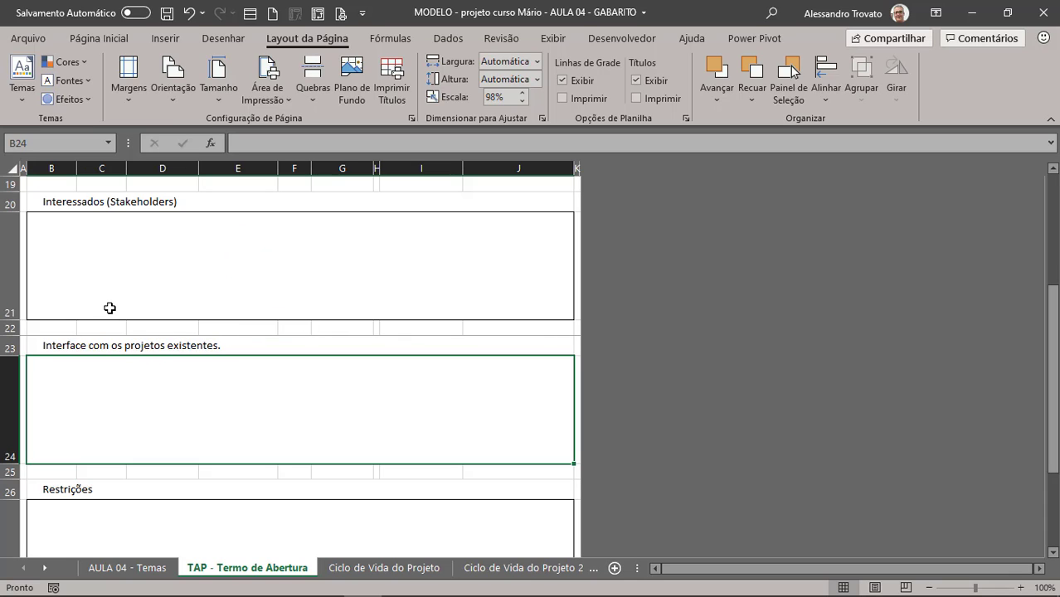
- Select the "Interface com os projetos existentes." heading, check both pages in the print preview, and return to the sheet
left_click(56, 344)
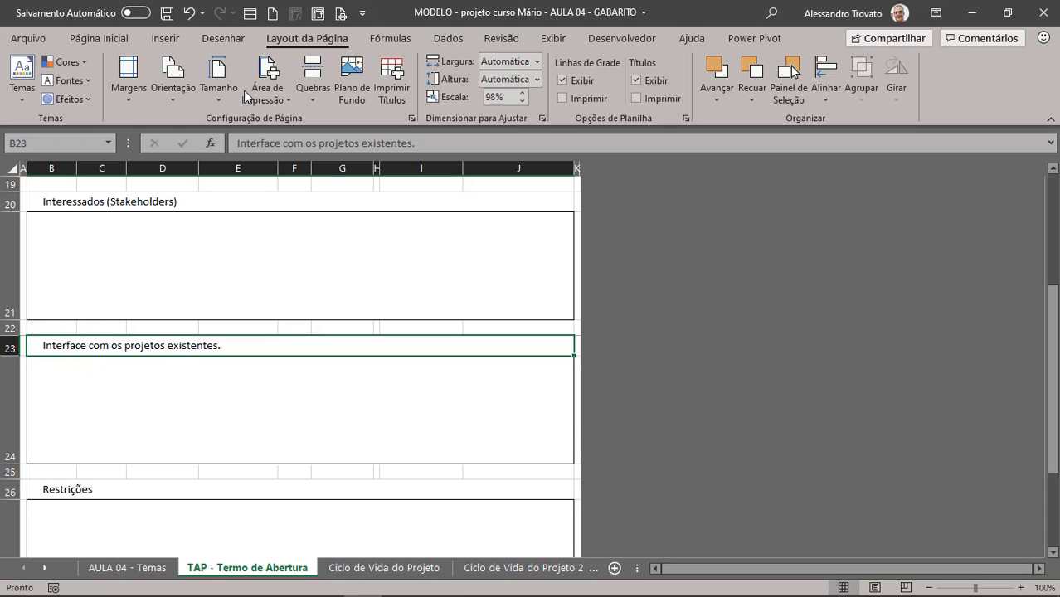
key("ctrl+p")
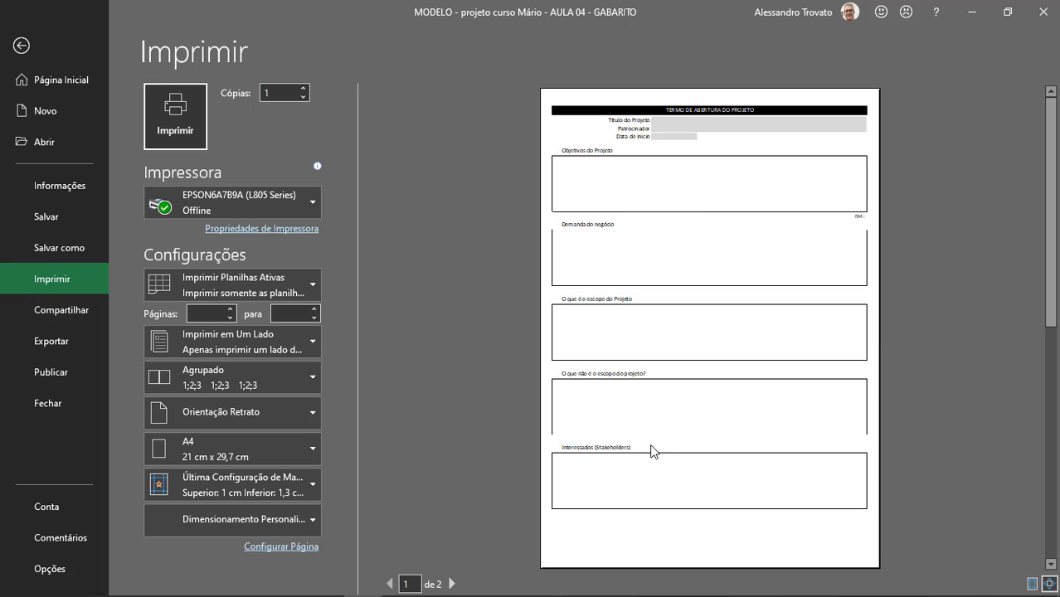
scroll(603, 455, "down", 3)
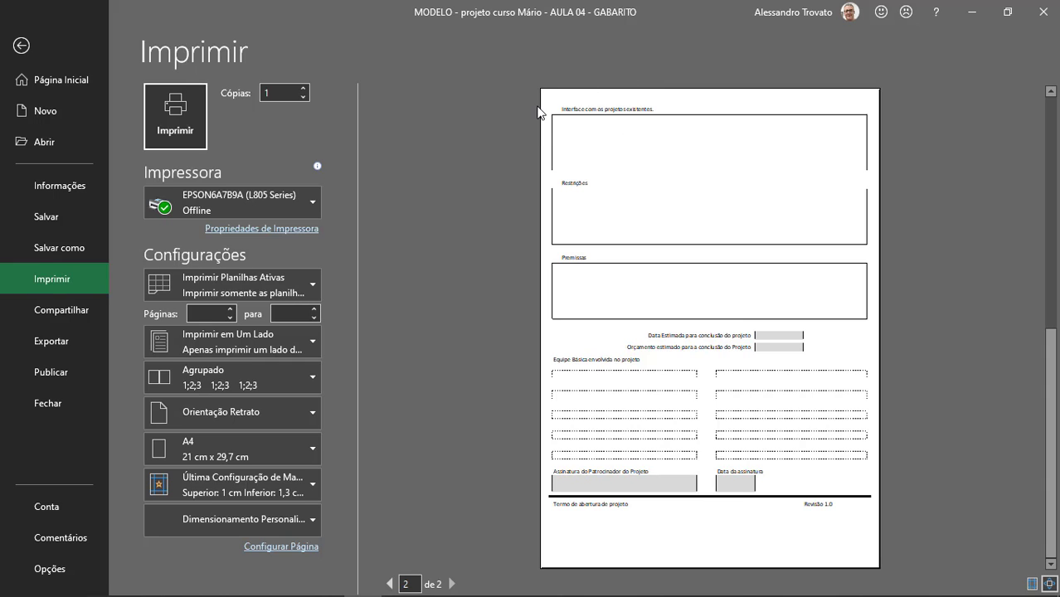
key("Escape")
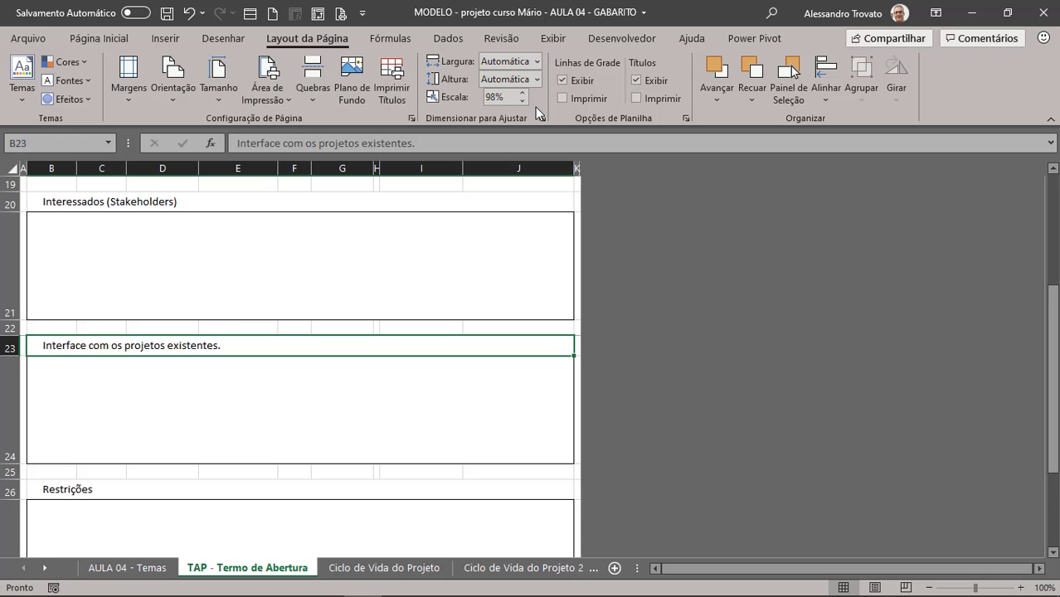
- Insert a page break above row 23, the "Interface com os projetos existentes." heading
left_click(10, 345)
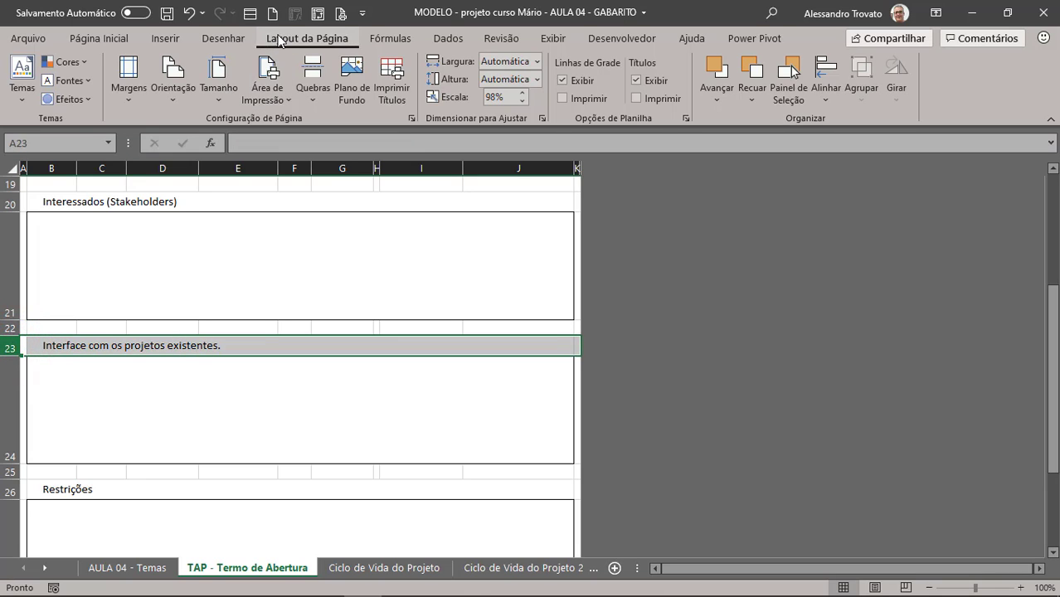
left_click(278, 35)
left_click(314, 83)
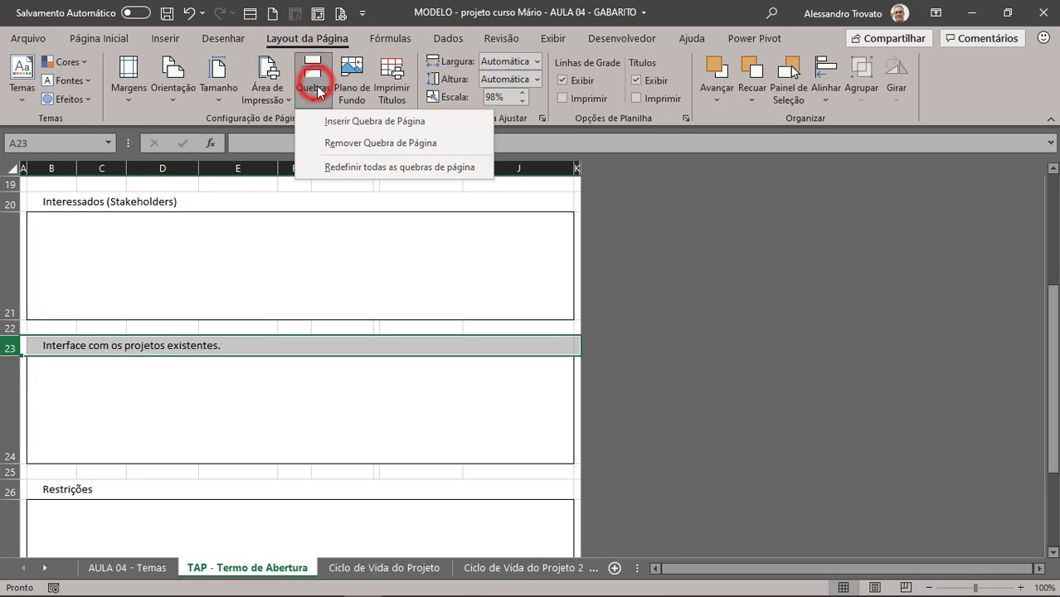
left_click(399, 126)
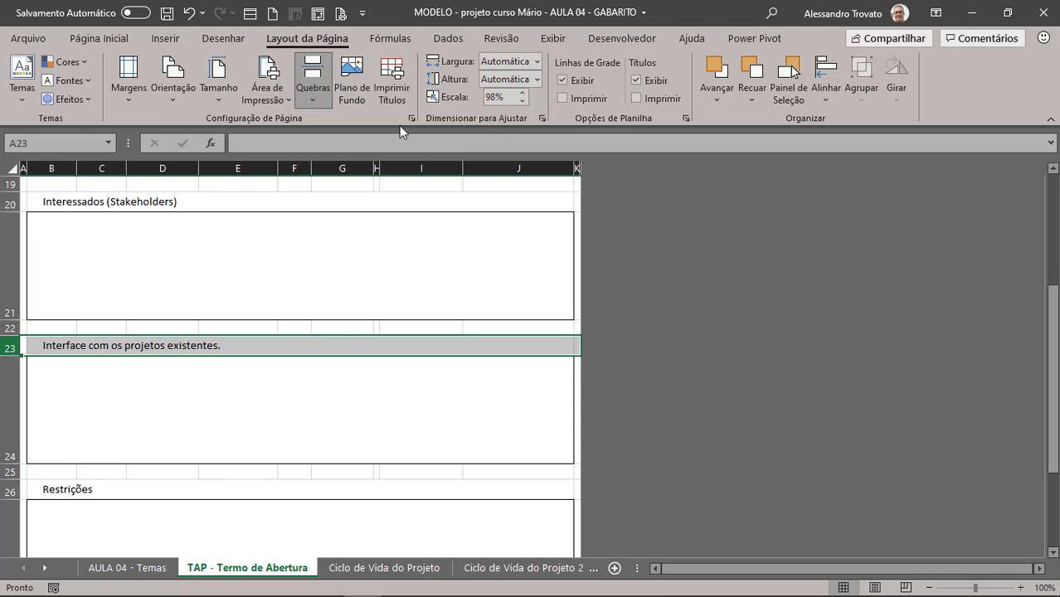
- Review the charter sections on both sides of the page break, down to the end of the form, and return to its beginning
left_click(148, 259)
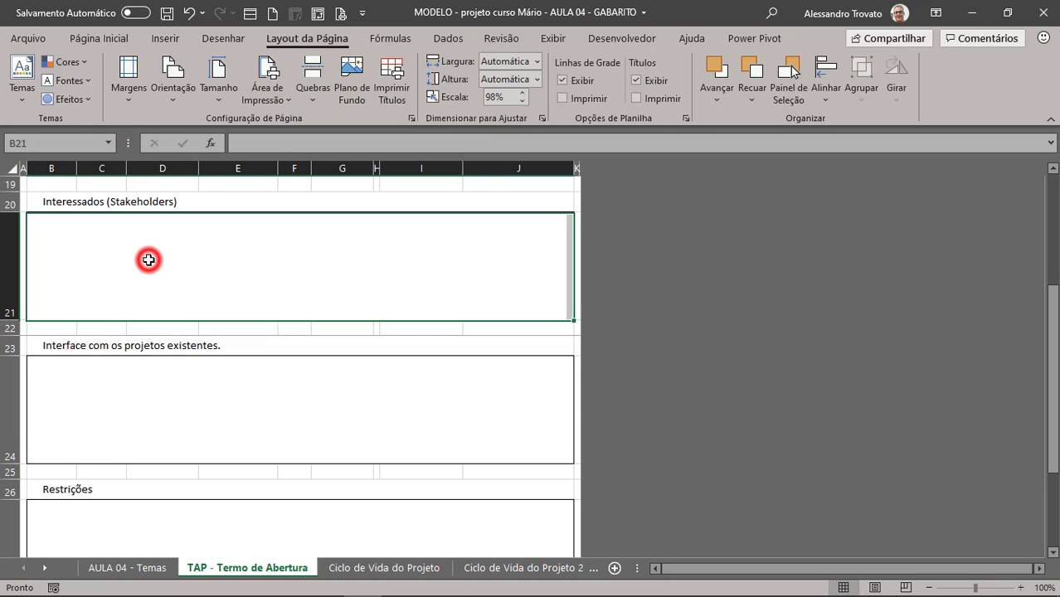
left_click(80, 347)
scroll(83, 360, "down", 1)
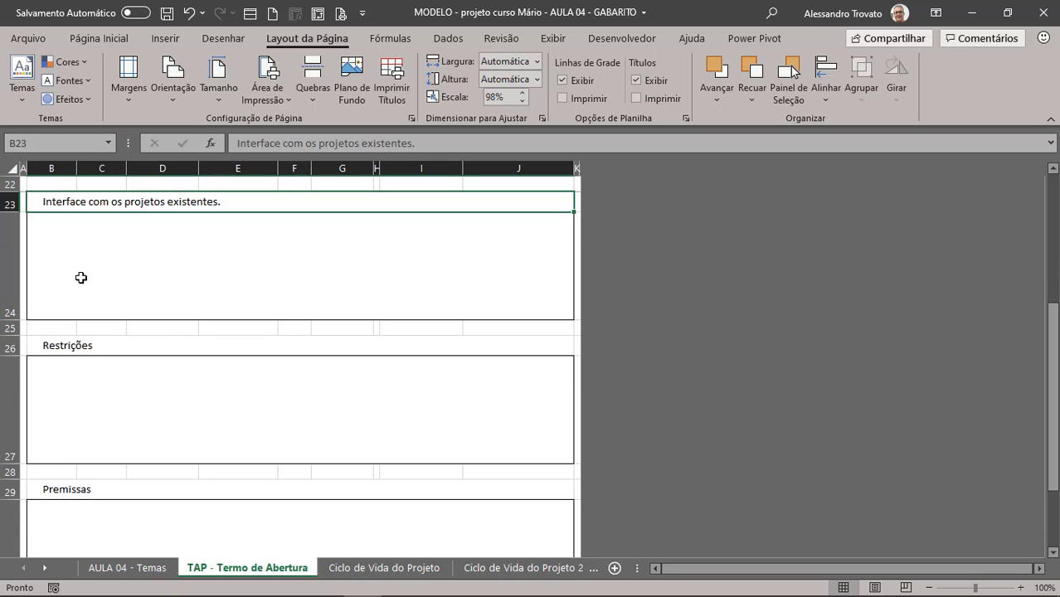
left_click(81, 279)
scroll(114, 372, "down", 2)
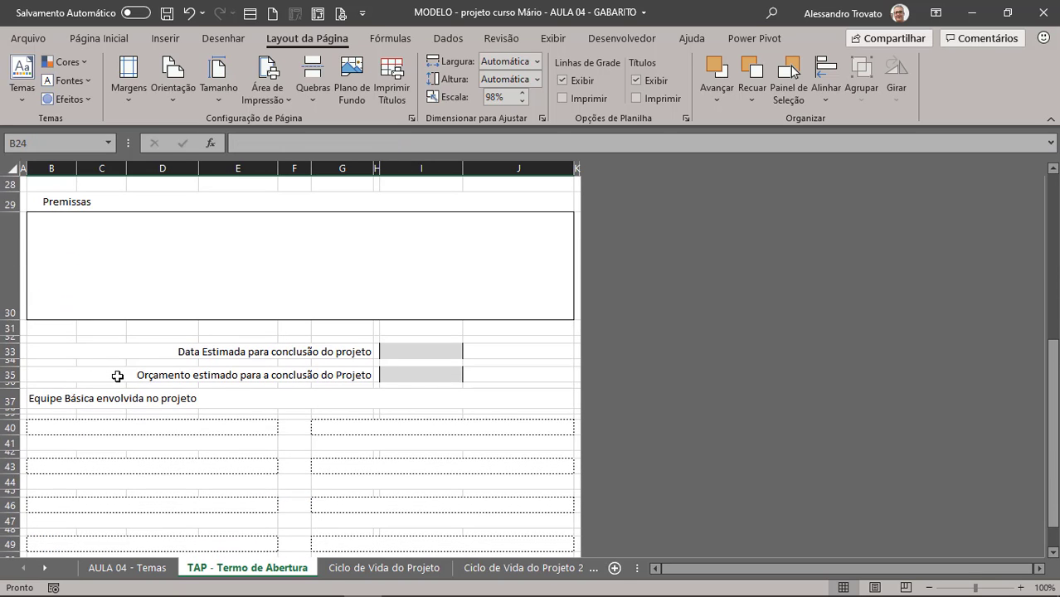
scroll(117, 376, "down", 3)
scroll(117, 376, "up", 10)
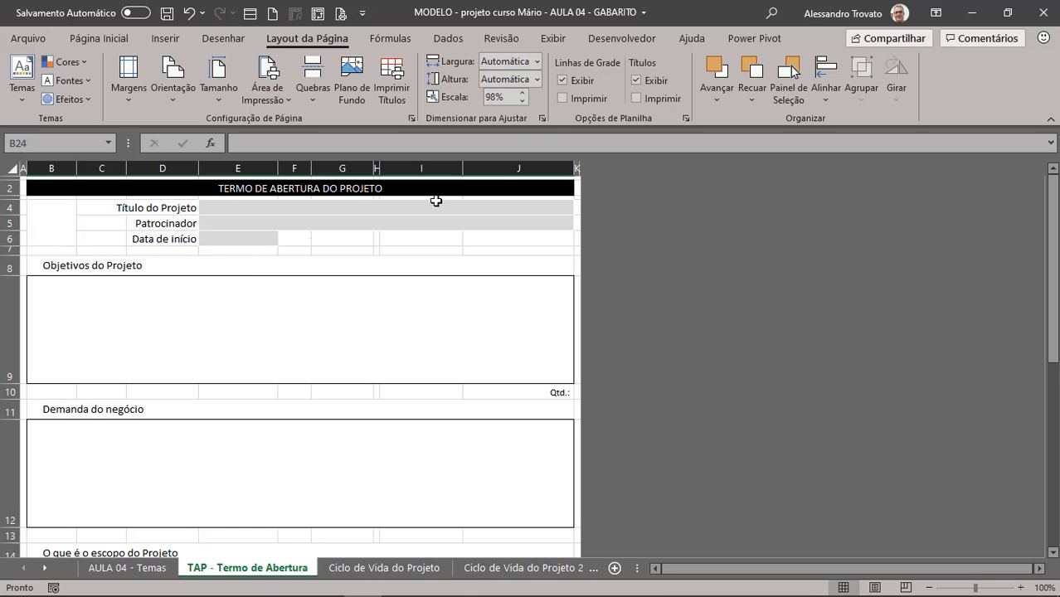
- Set the print width to 1 página, check the result in the print preview, and return to the sheet
left_click(539, 61)
left_click(531, 98)
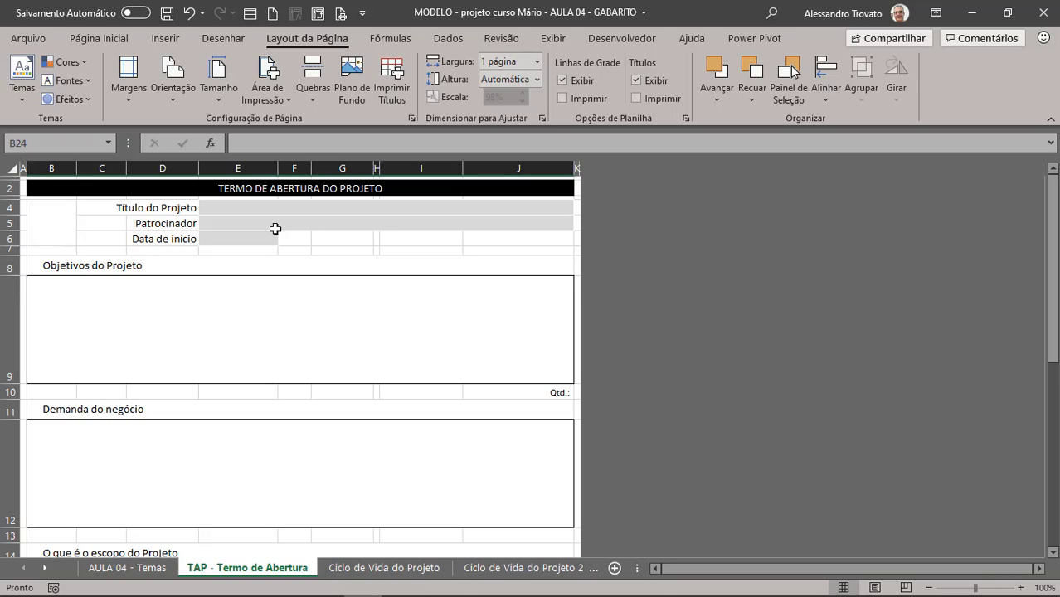
key("ctrl+p")
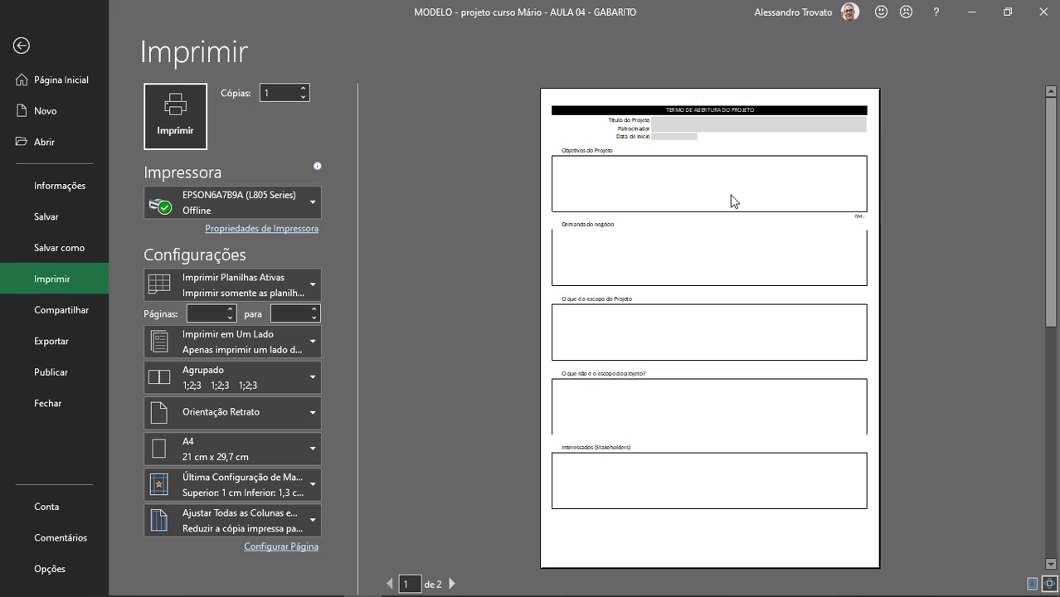
key("Escape")
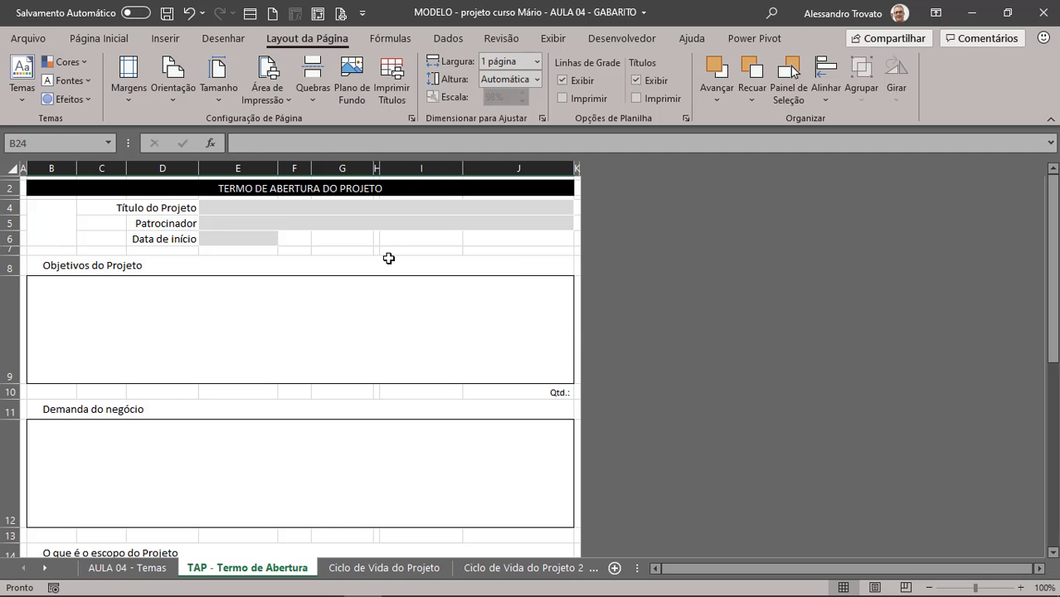
- Examine the gridlines around the "Objetivos do Projeto" box and across the team and signature areas of the charter
left_click(389, 258)
left_click(366, 300)
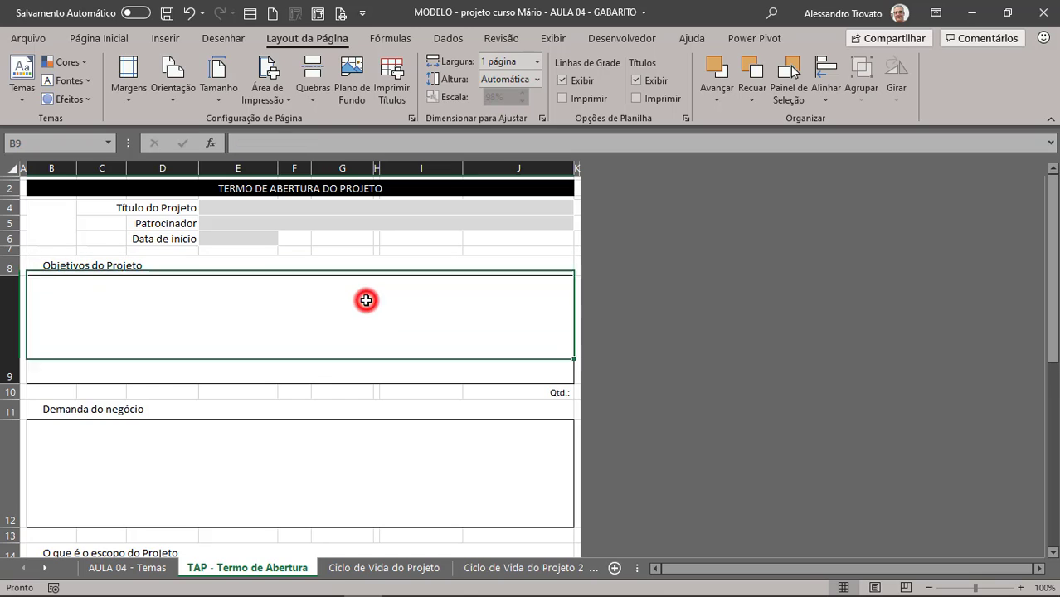
left_click(357, 260)
left_click(292, 249)
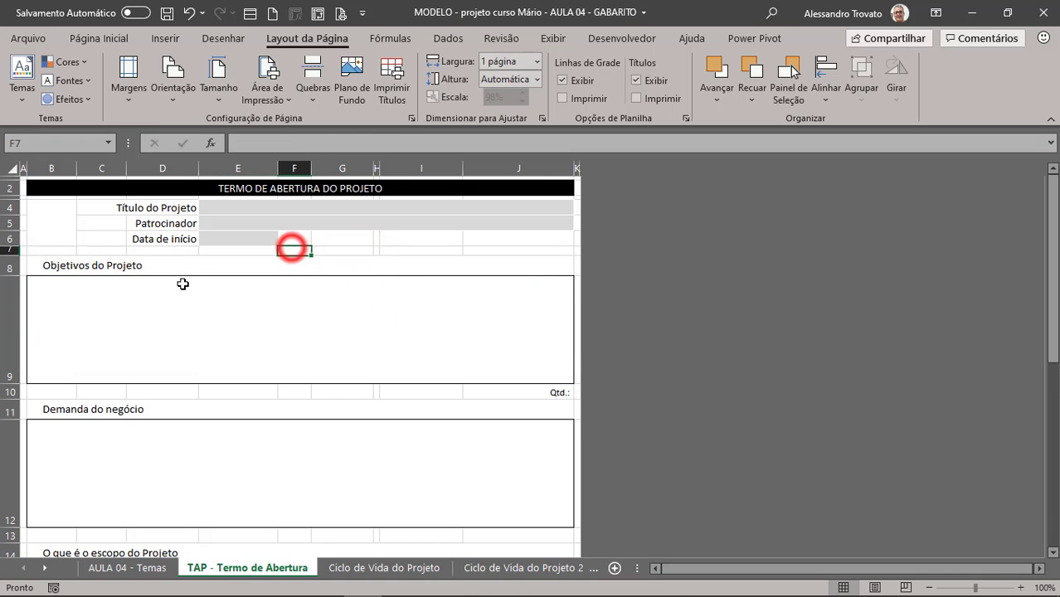
left_click(140, 304)
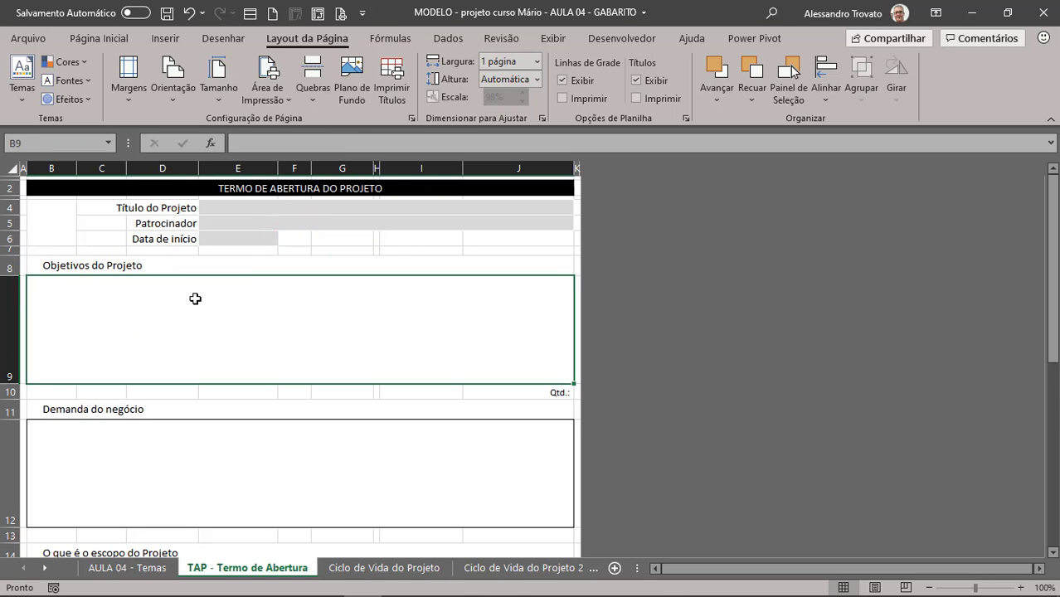
left_click(223, 294)
left_click(381, 299)
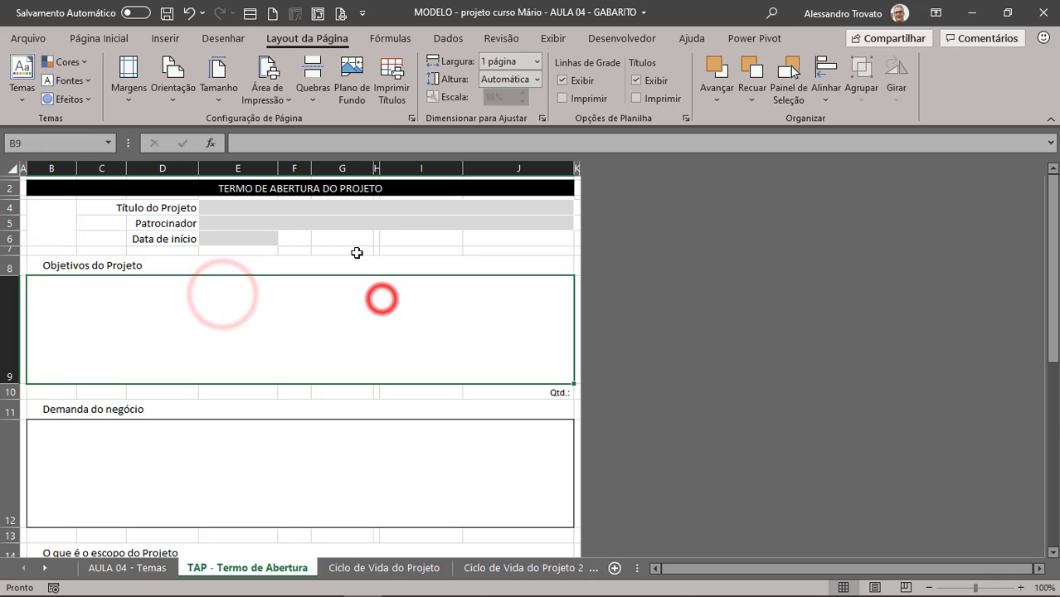
left_click(353, 252)
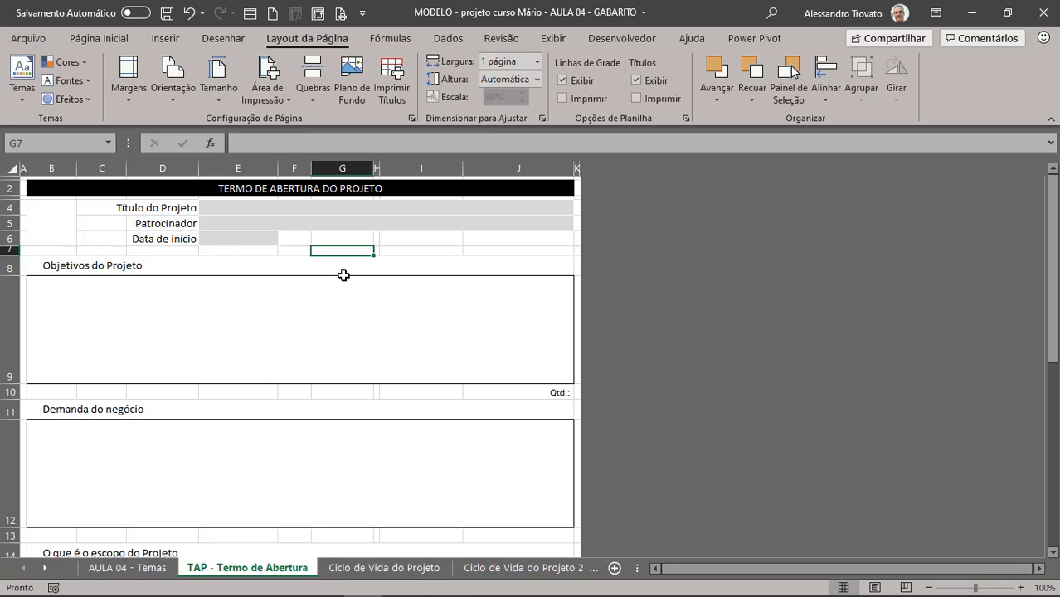
scroll(344, 275, "down", 12)
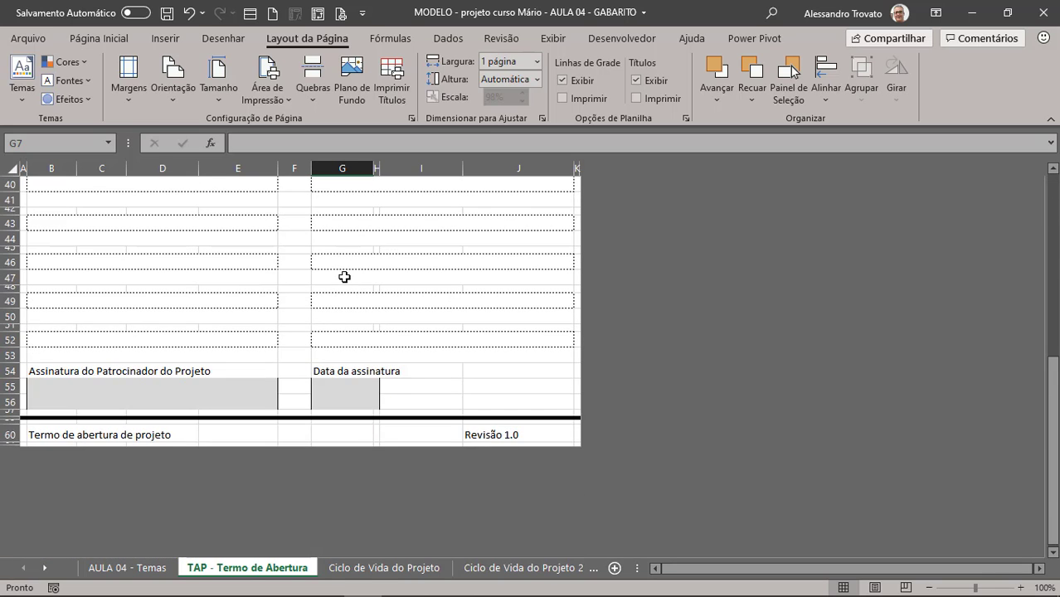
scroll(344, 276, "up", 2)
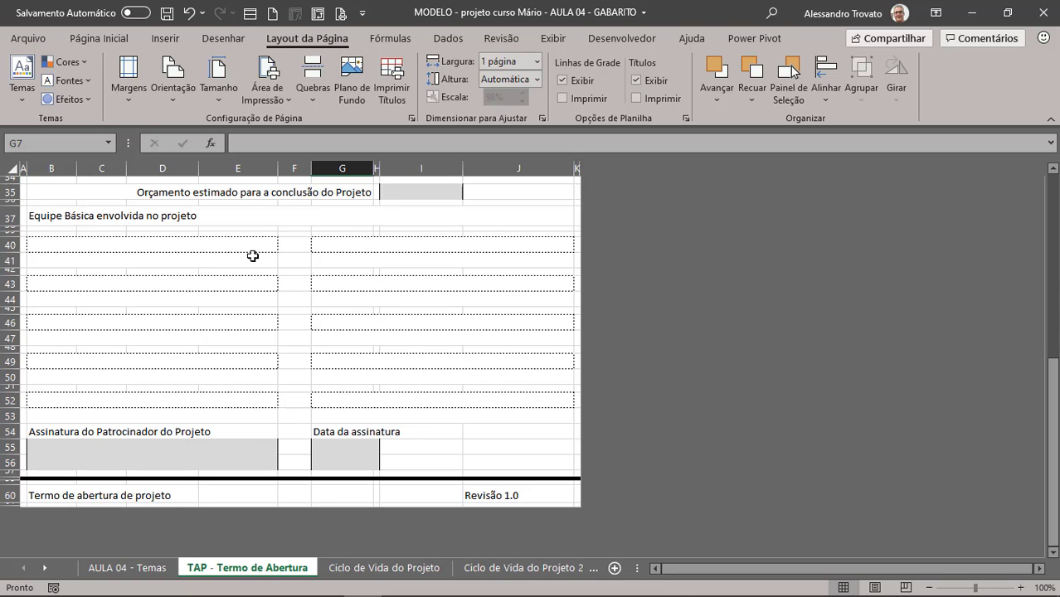
- Hide the gridlines of the charter sheet and select the "Equipe Básica envolvida no projeto" heading
left_click(548, 40)
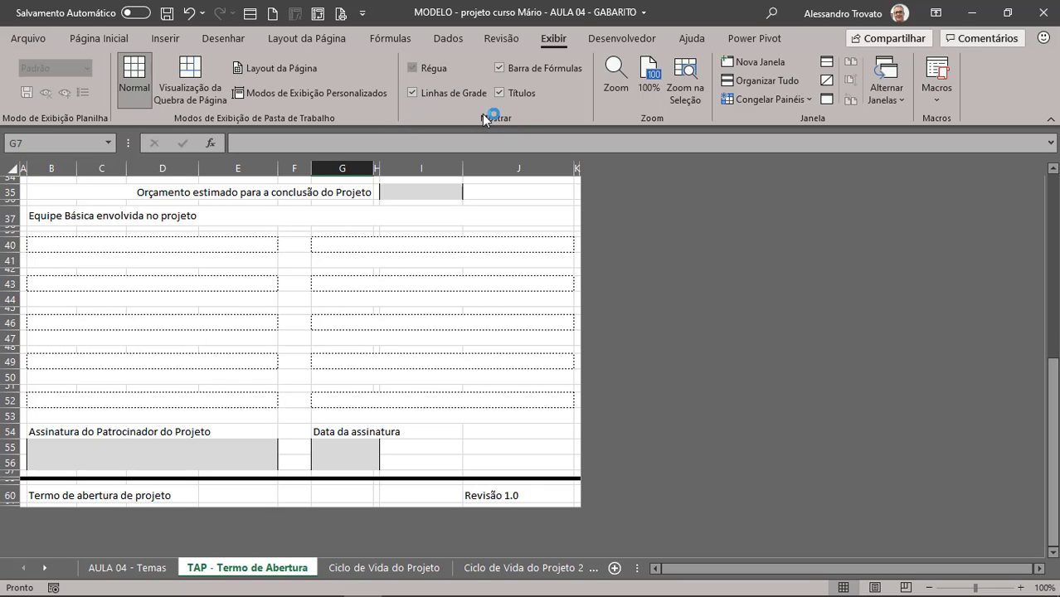
left_click(428, 96)
left_click(393, 205)
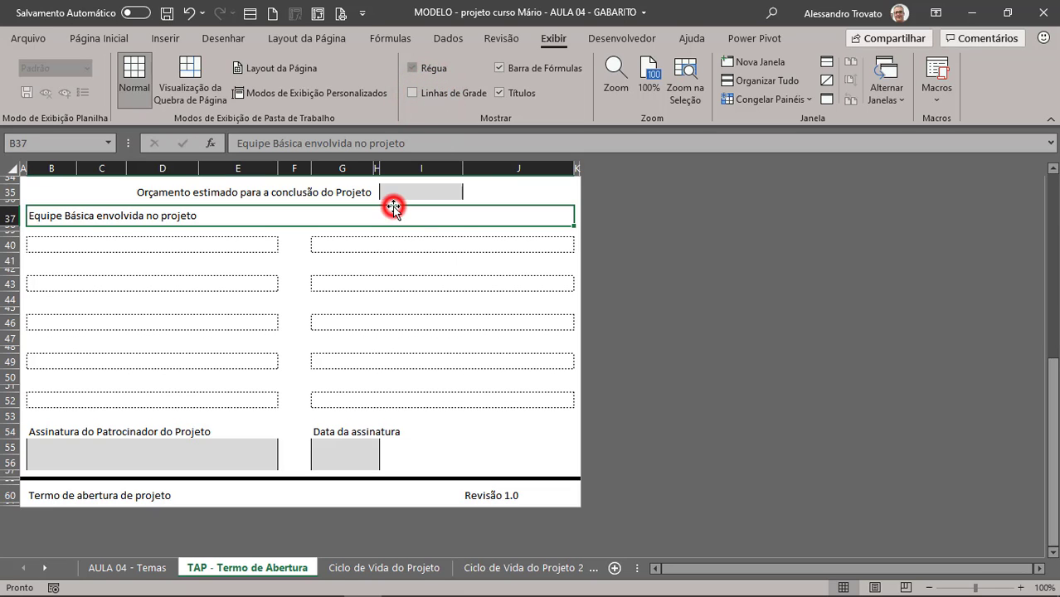
- Review the charter without gridlines from its footer back to its title, and save the workbook
scroll(444, 264, "down", 1)
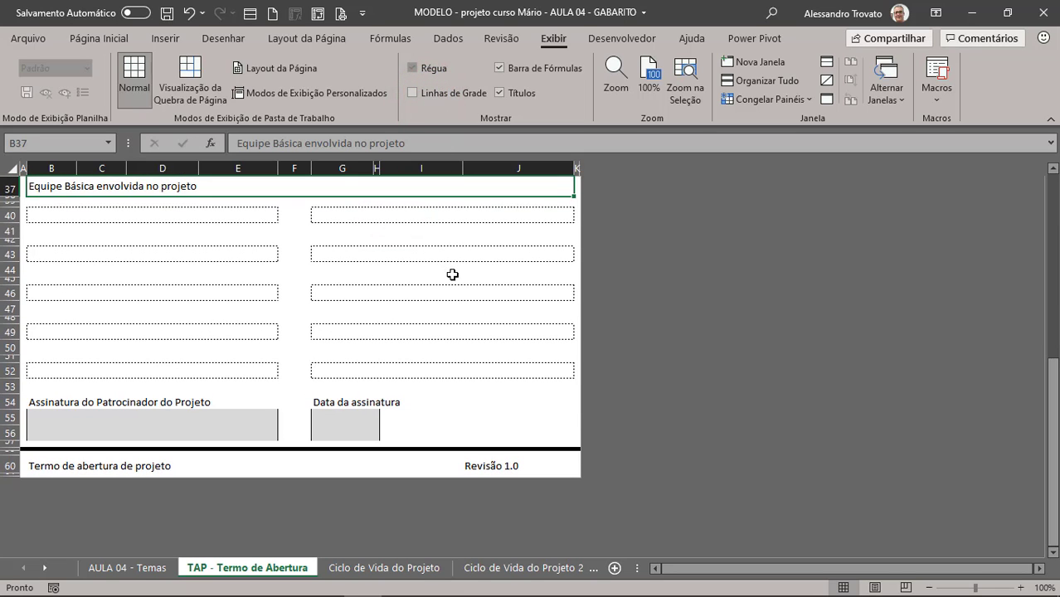
scroll(453, 274, "up", 12)
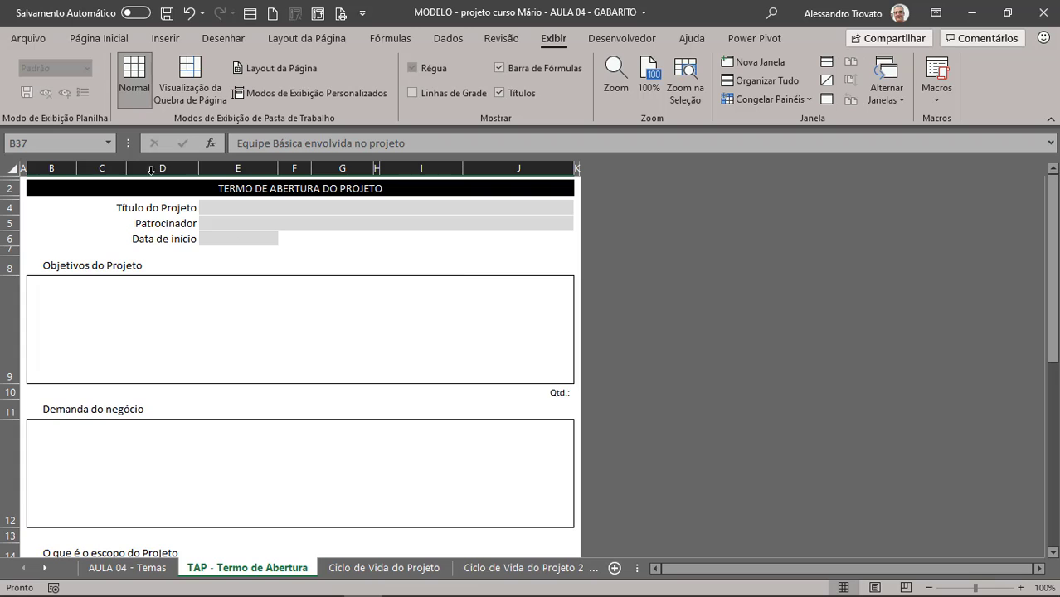
left_click(156, 217)
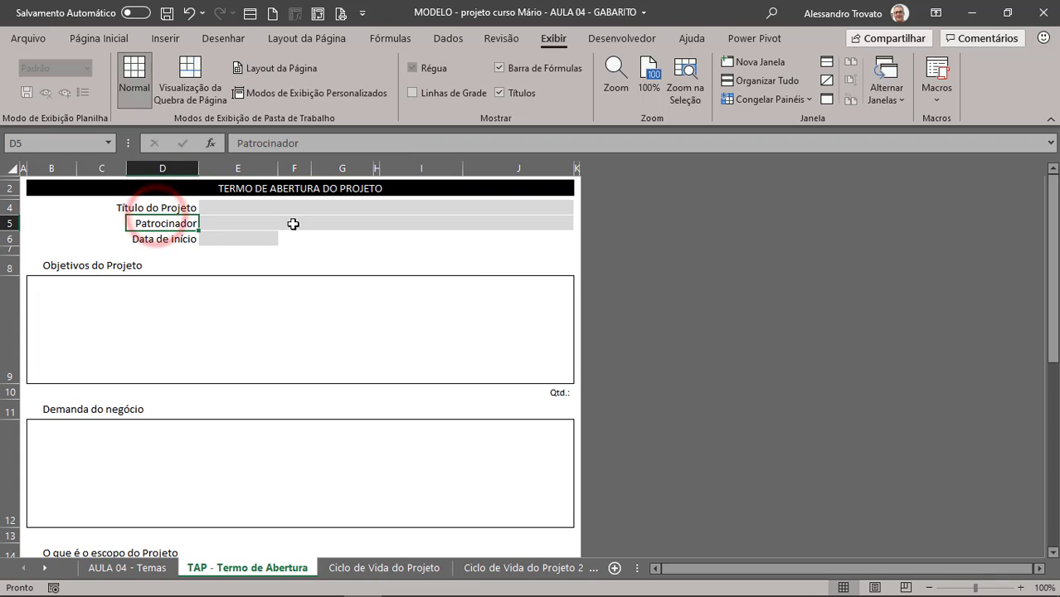
left_click(292, 266)
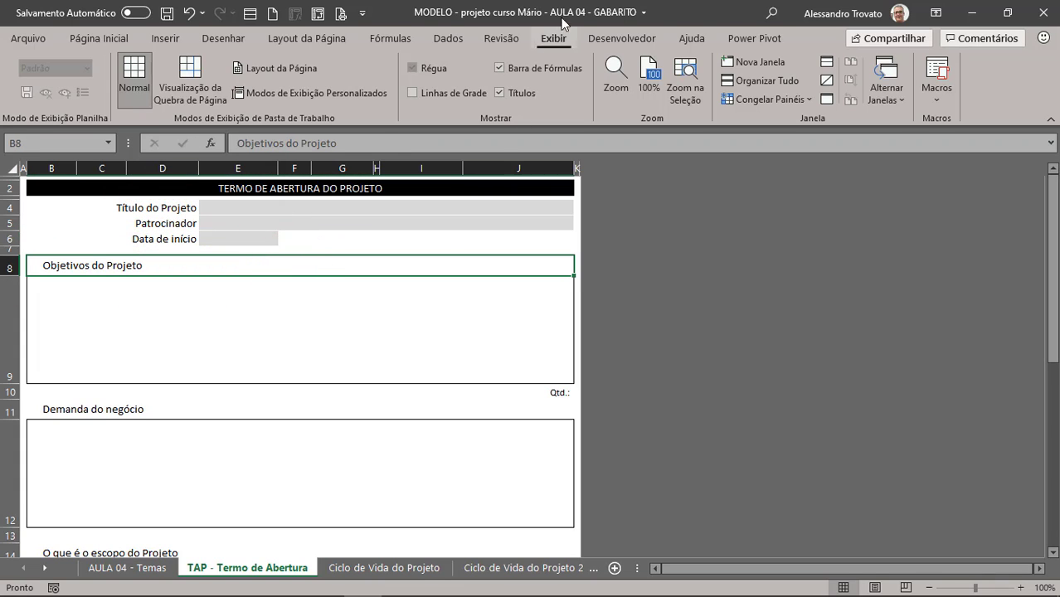
left_click(166, 13)
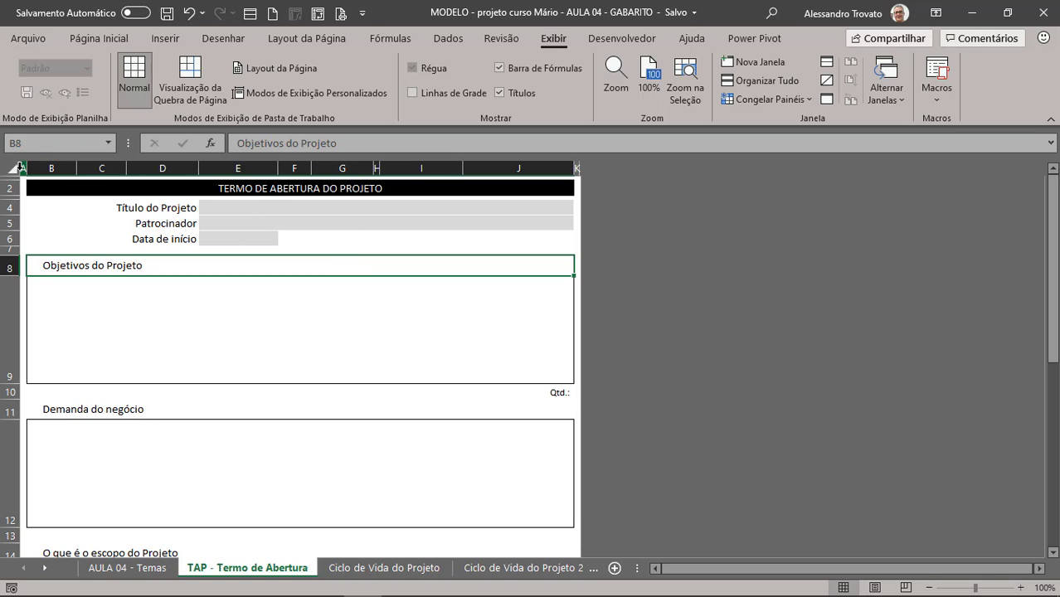
- Check the Bloquear Célula setting of blank cell G6 and leave the options without changing it
left_click(15, 169)
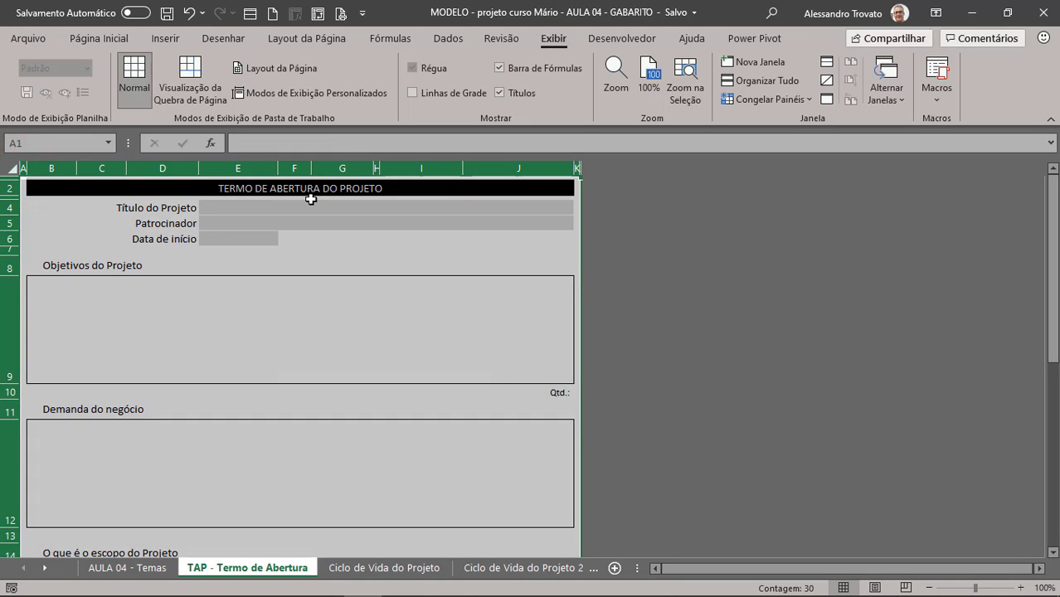
left_click(100, 39)
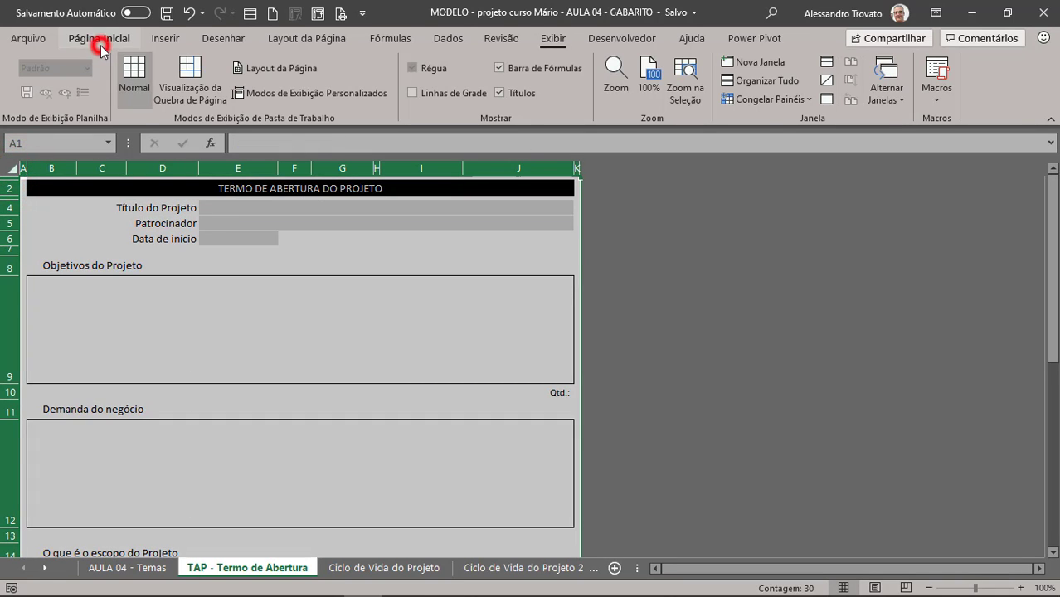
left_click(345, 249)
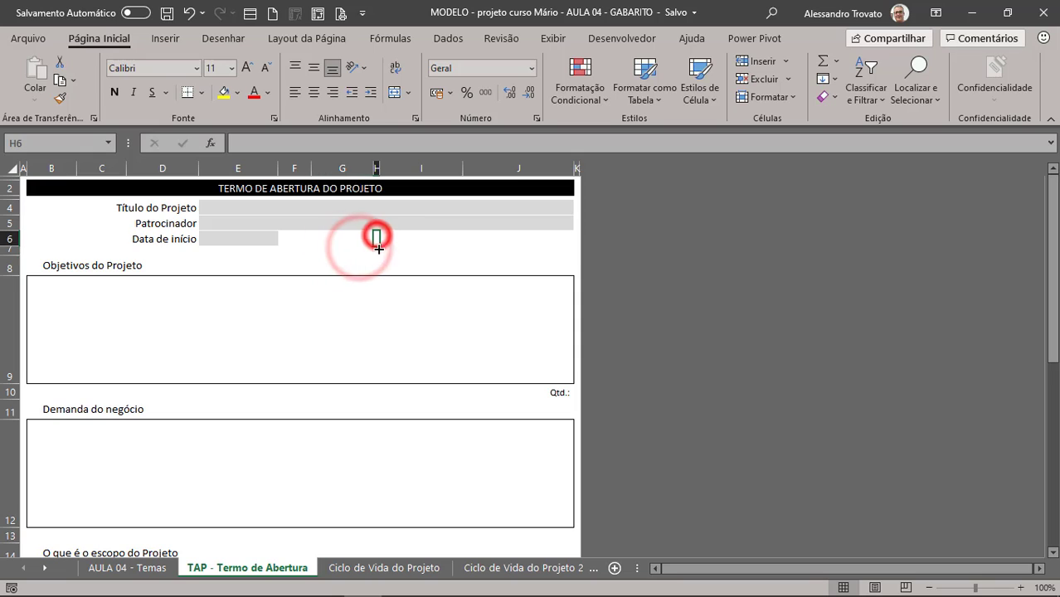
left_click(357, 239)
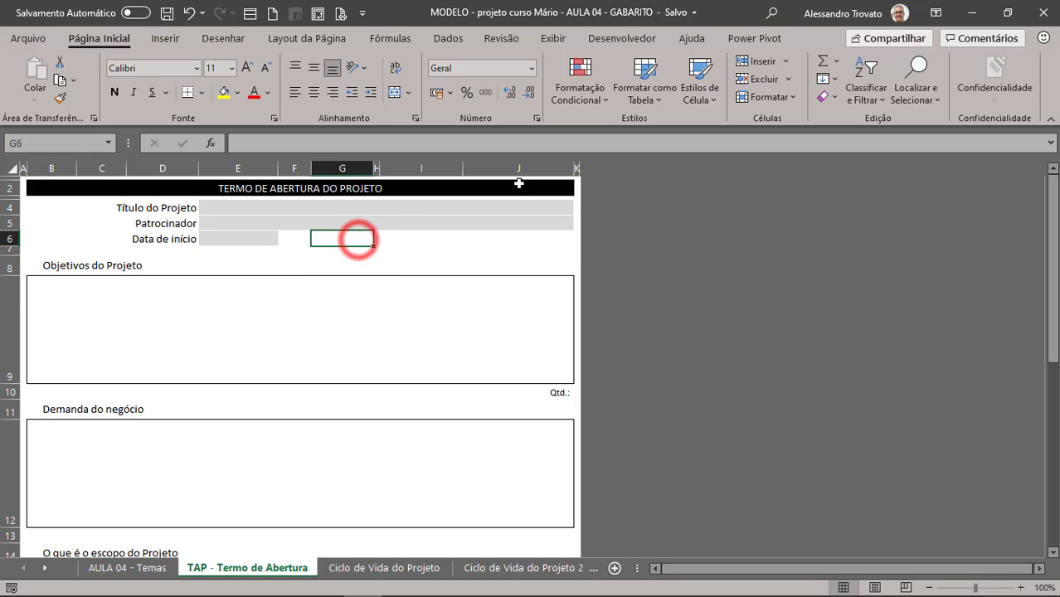
left_click(765, 97)
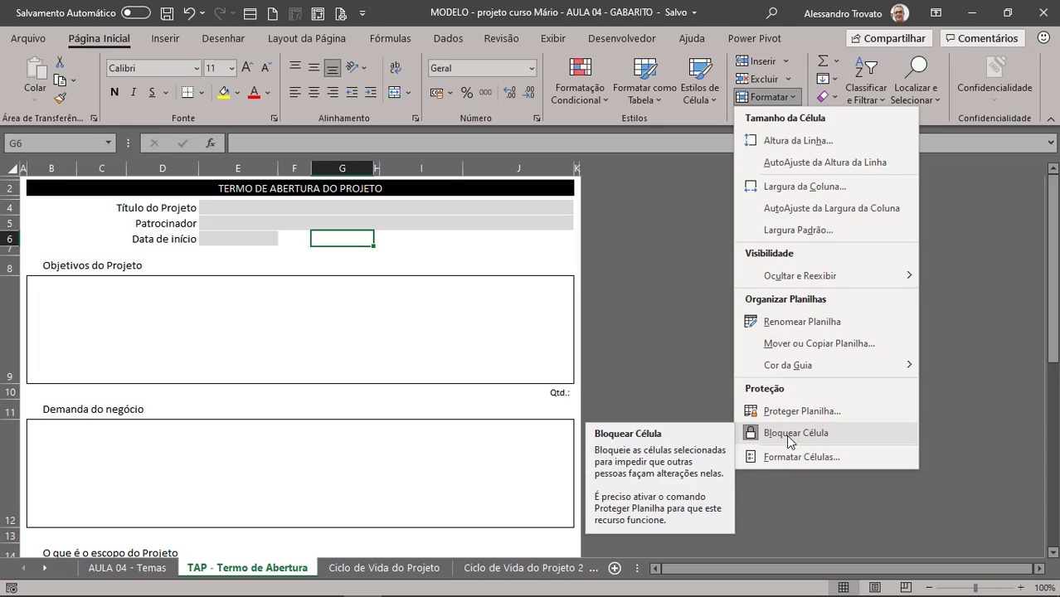
left_click(117, 206)
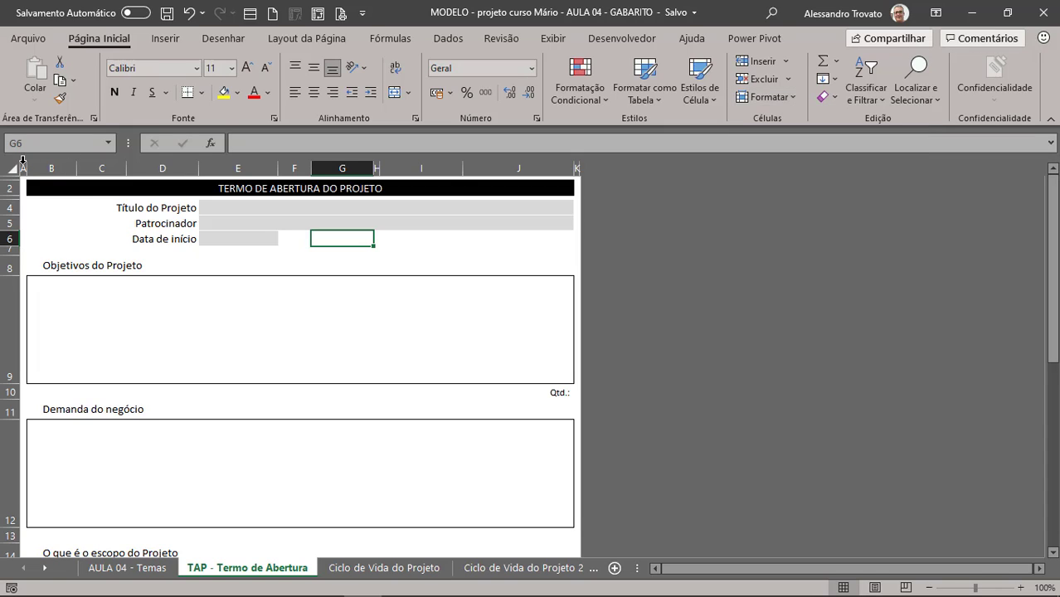
- Select the entire charter sheet and switch Bloquear Célula off and back on to lock every cell
left_click(9, 168)
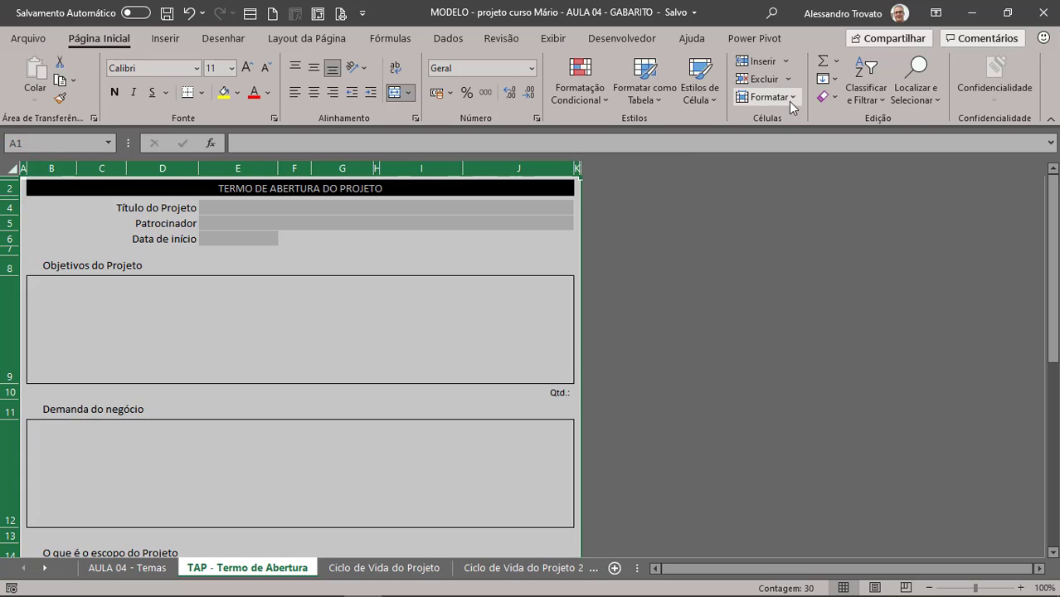
left_click(790, 98)
left_click(798, 432)
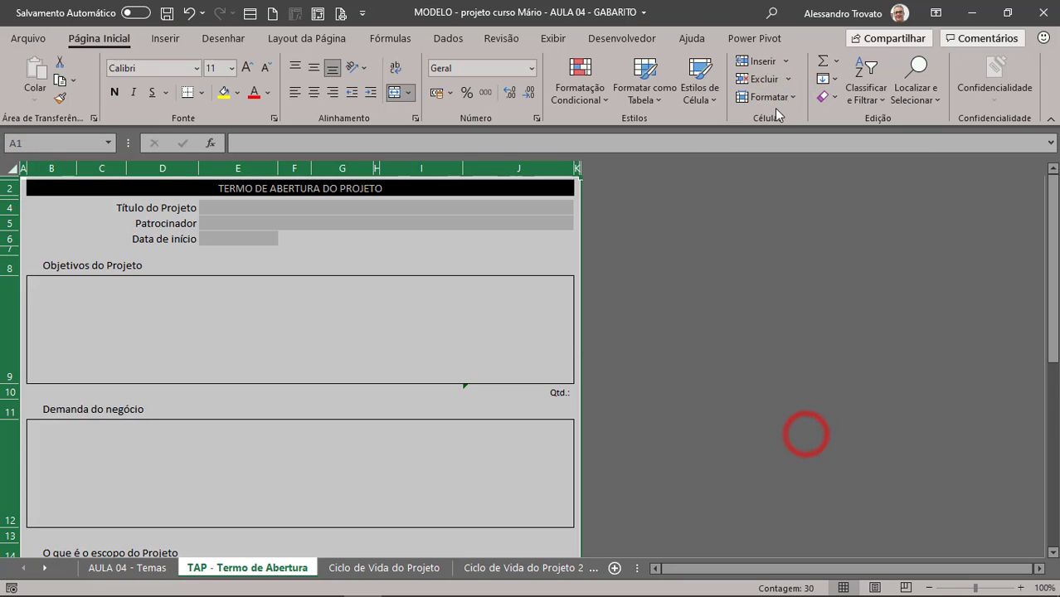
left_click(770, 98)
left_click(813, 432)
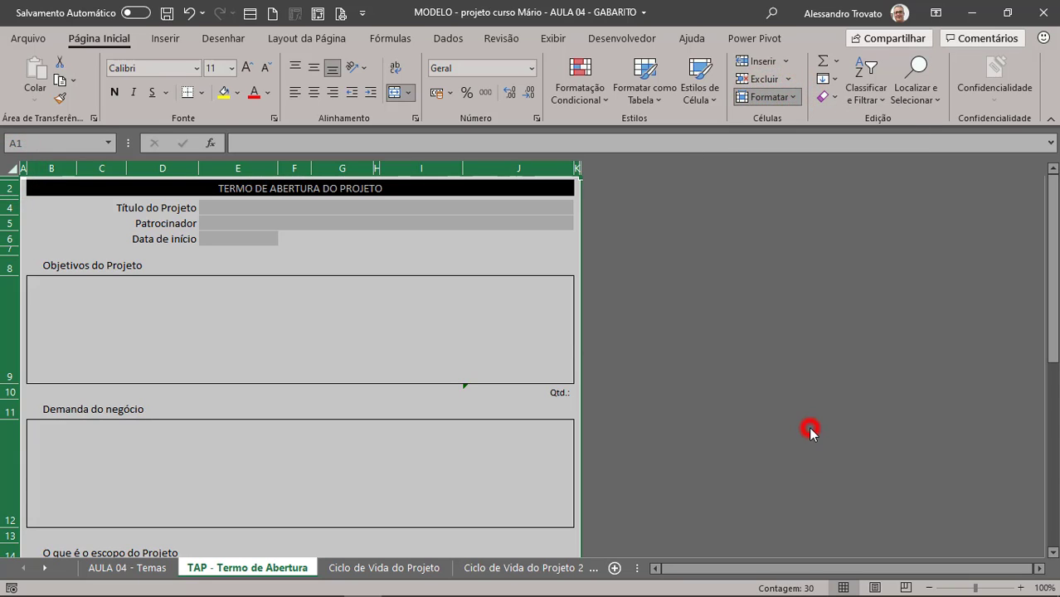
left_click(326, 265)
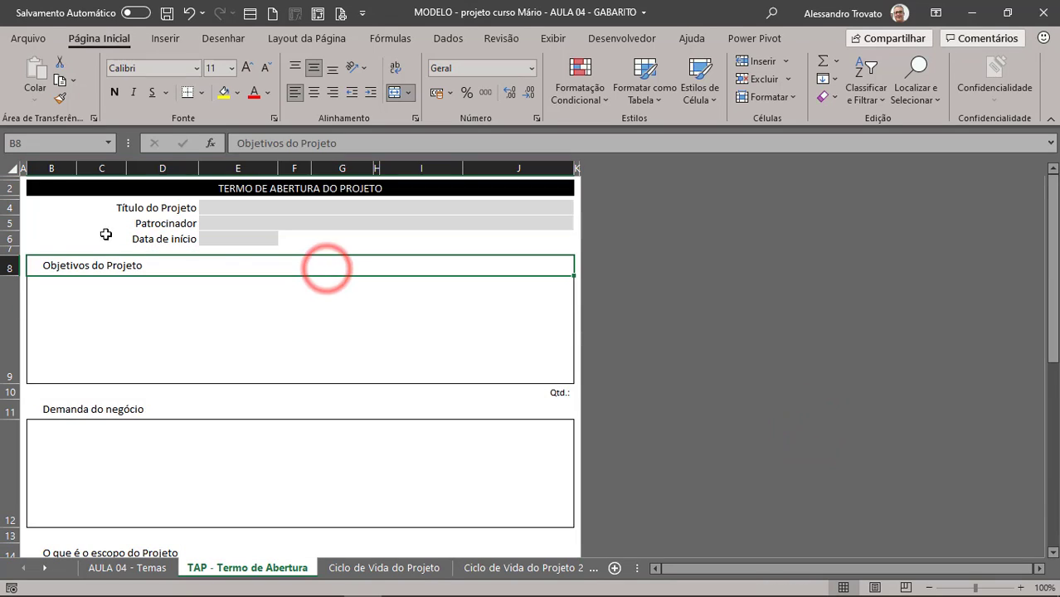
- Inspect the fillable cells for the project title, start date, "Objetivos do Projeto" and "Demanda do negócio"
left_click(70, 208)
left_click(229, 220)
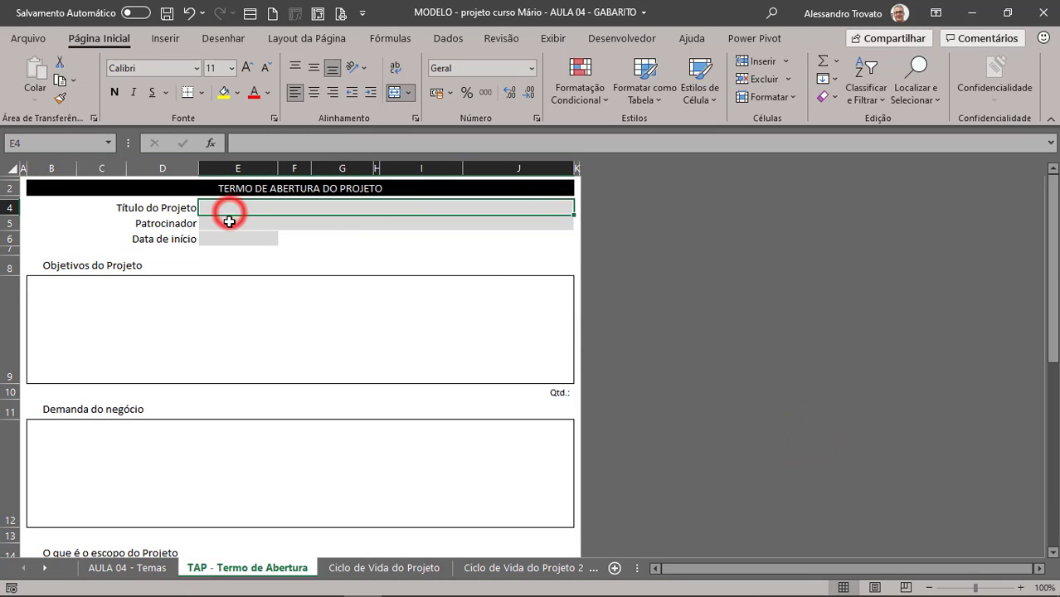
left_click(220, 239)
left_click(213, 287)
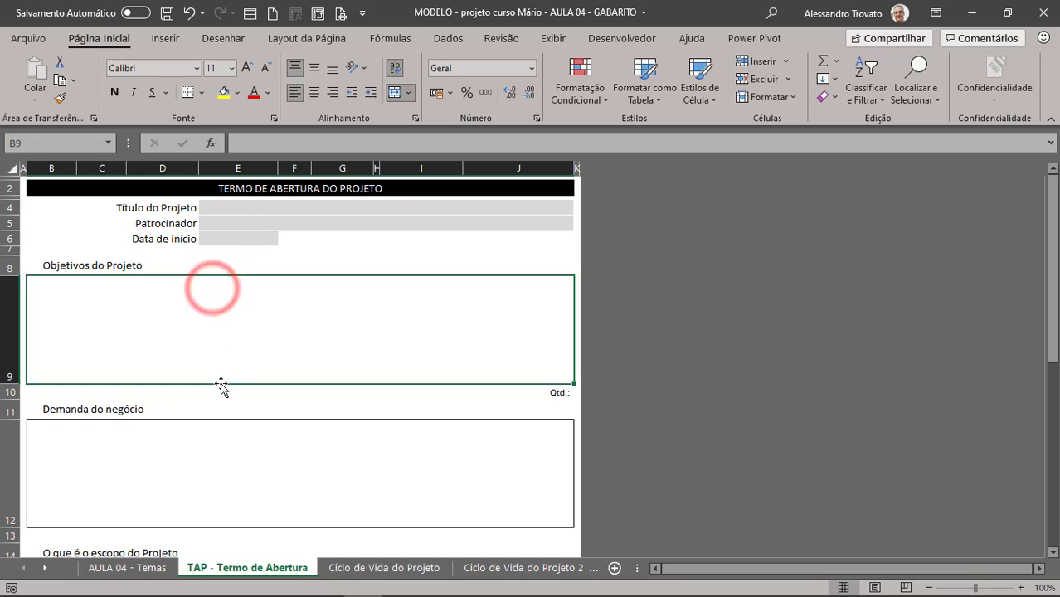
left_click(159, 432)
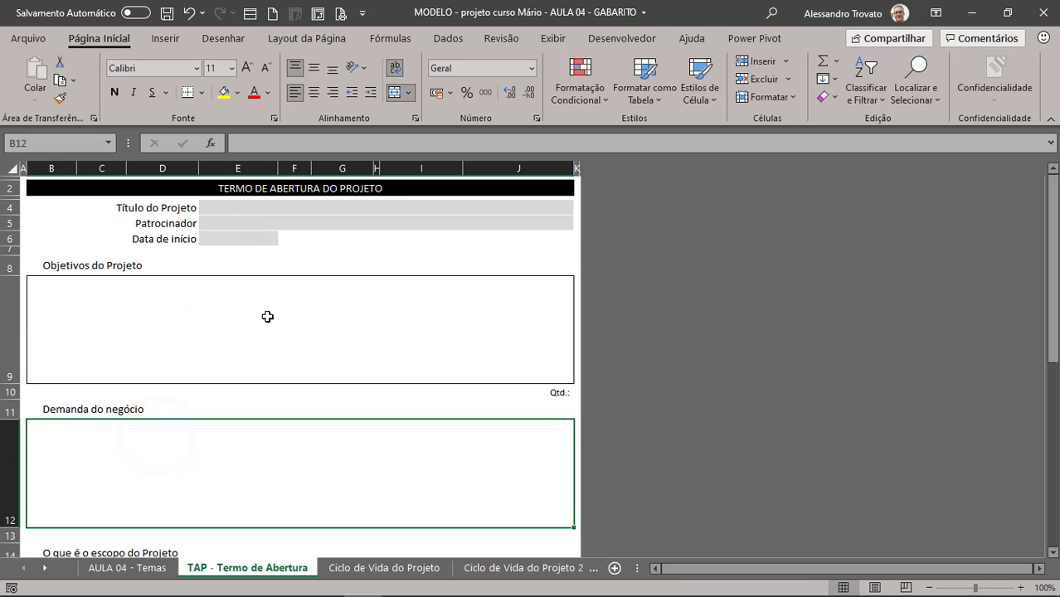
- Check the fill colour options of the "Título do Projeto" input cell E4 without changing them
left_click(232, 207)
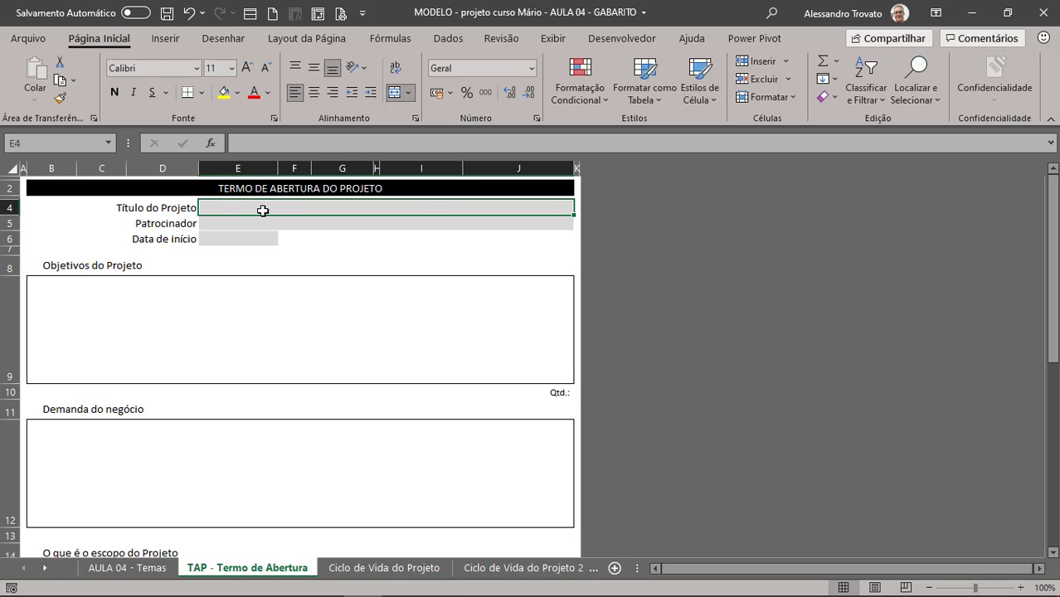
left_click(159, 208)
left_click(310, 208)
left_click(238, 93)
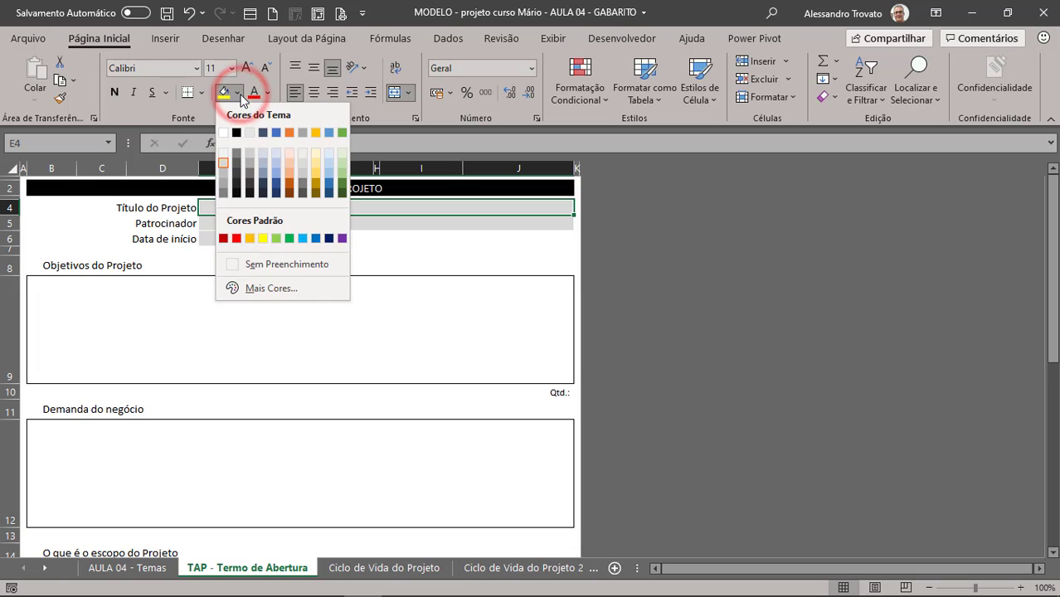
key("Escape")
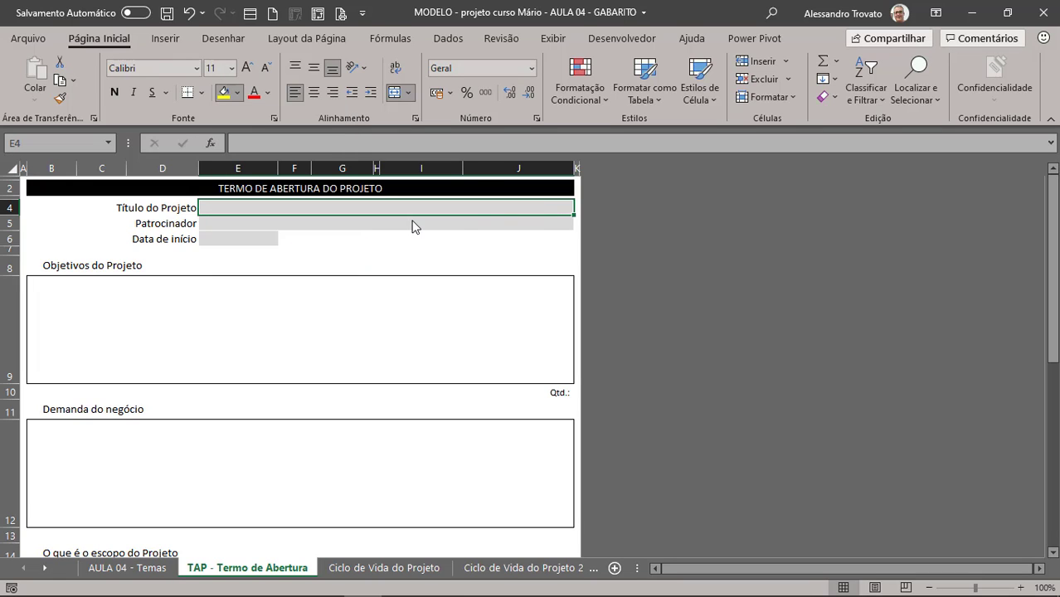
- Turn off Bloquear Célula for the "Título do Projeto" input cell E4 and check the setting
left_click(769, 97)
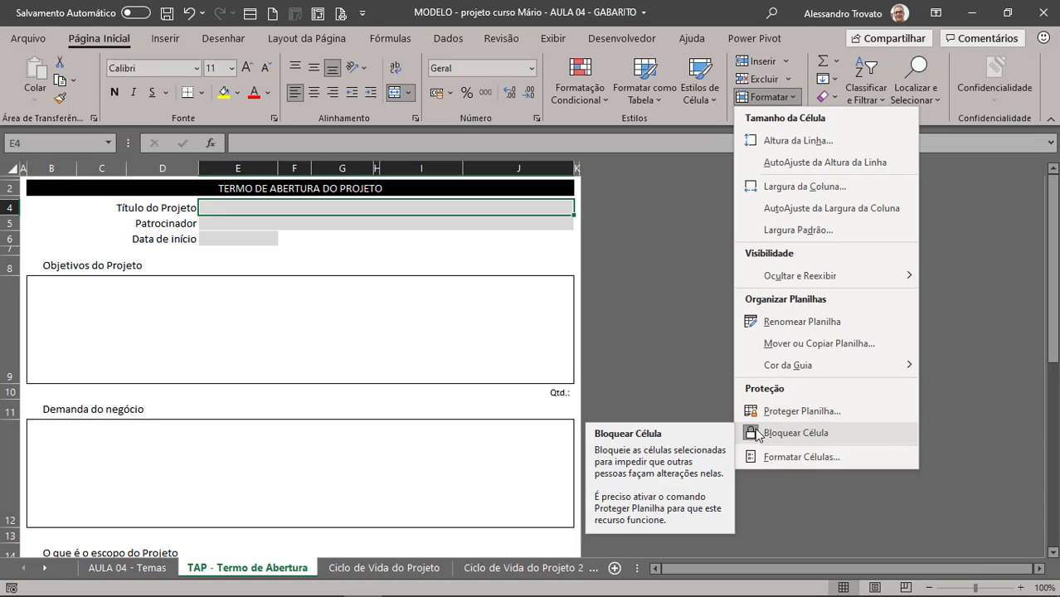
left_click(798, 431)
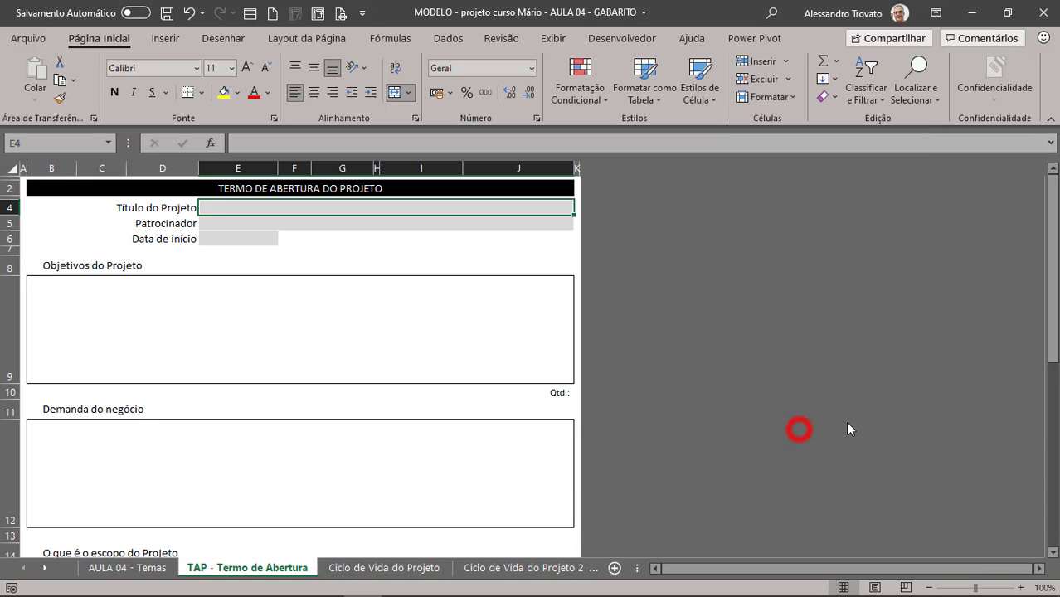
left_click(750, 97)
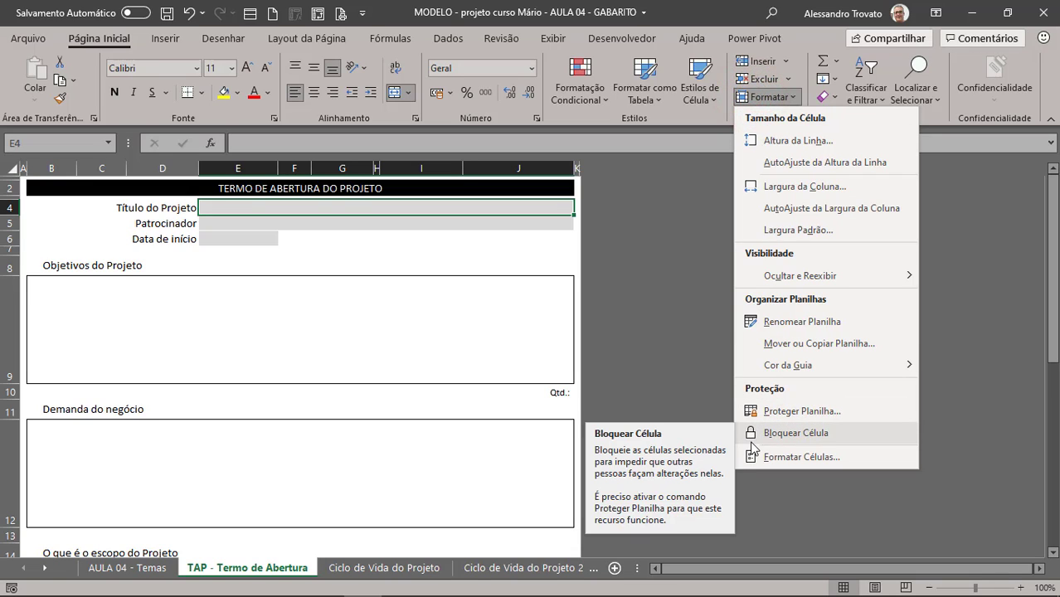
left_click(278, 215)
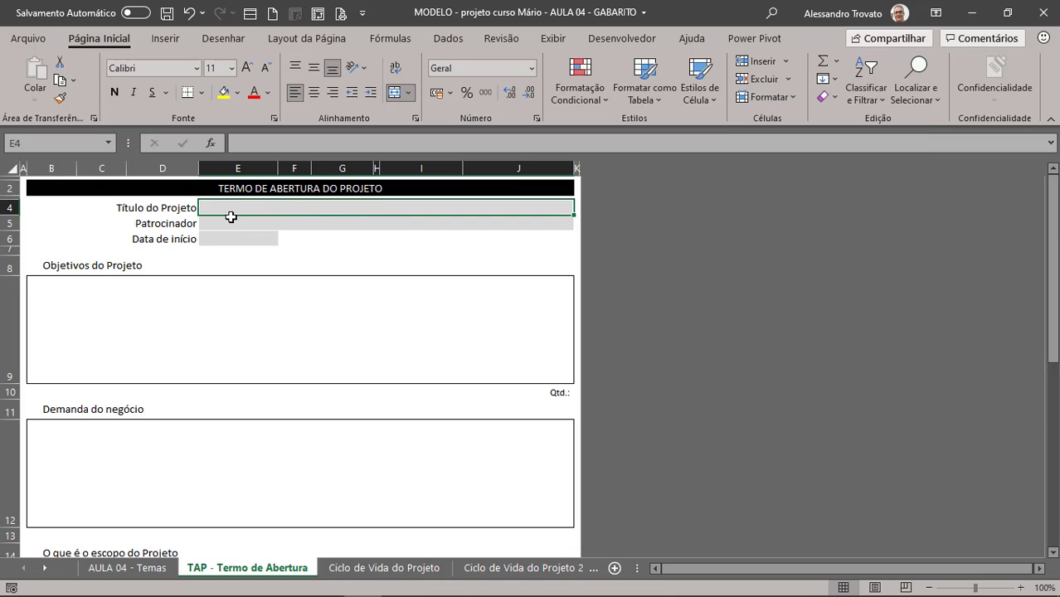
- Select together the "Patrocinador" and "Data de início" cells and the boxes for project objectives, "Demanda do negócio" and "O que é o escopo do Projeto"
left_click(230, 224)
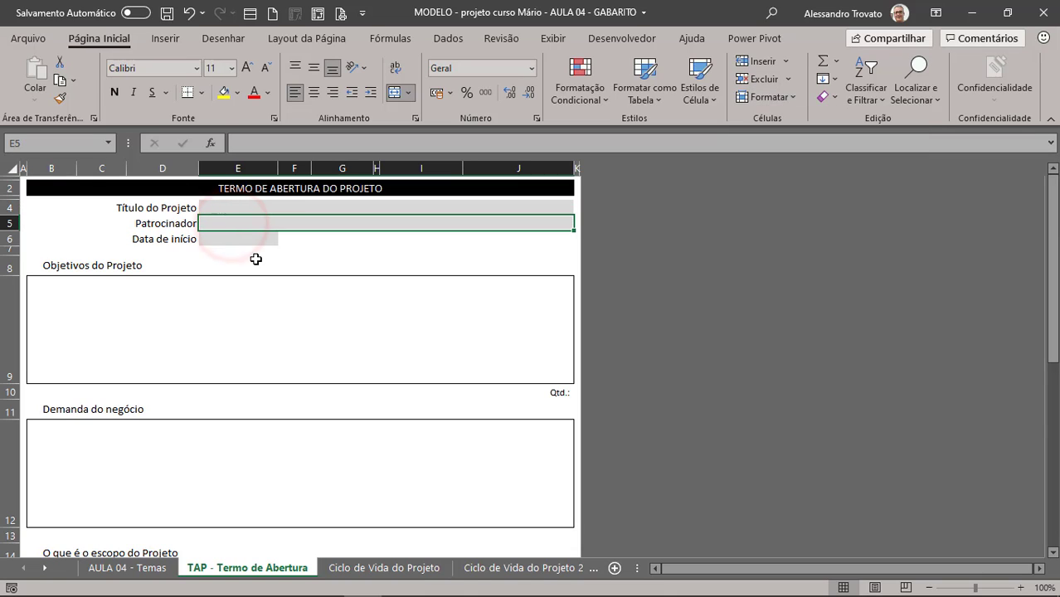
left_click(226, 239)
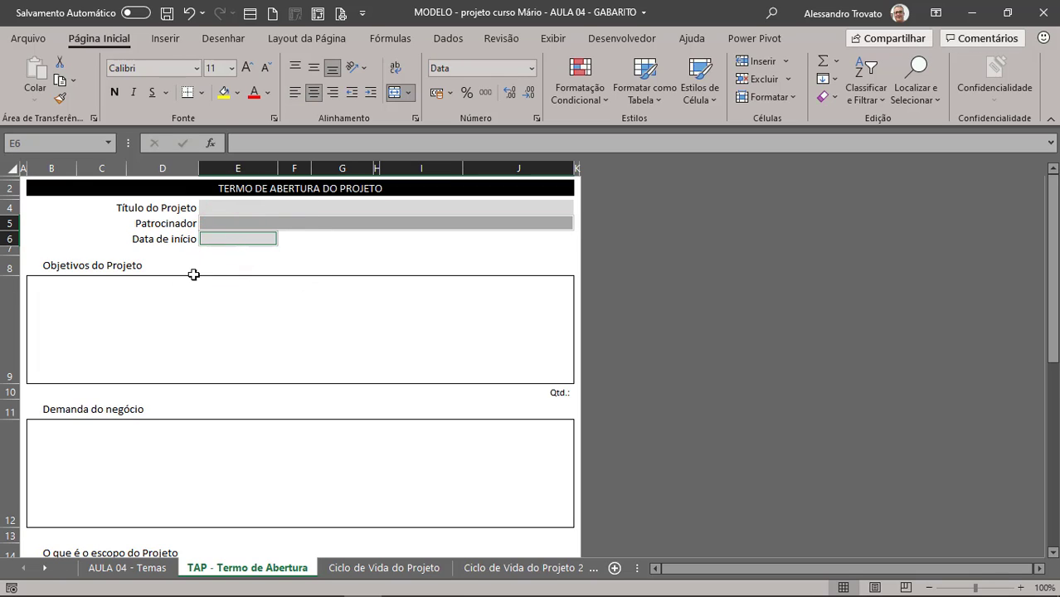
left_click(149, 310)
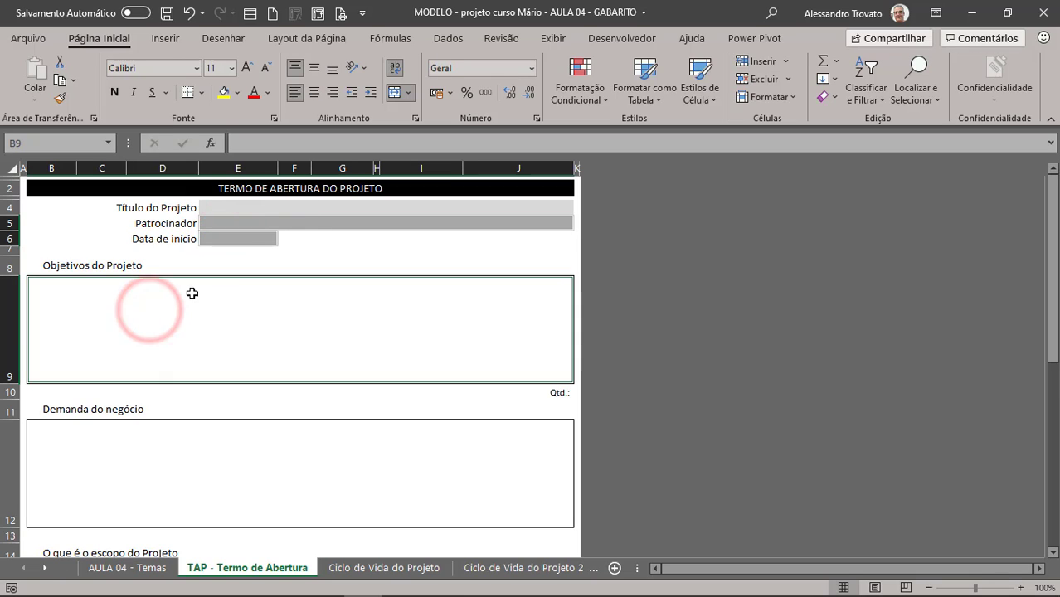
scroll(191, 332, "down", 4)
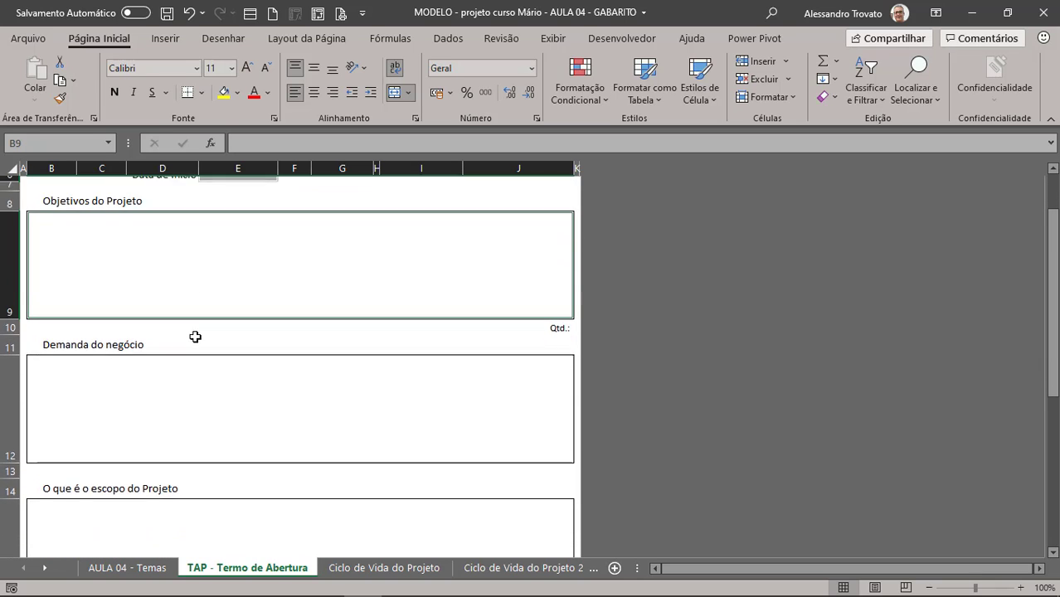
scroll(132, 272, "up", 1)
left_click(132, 272)
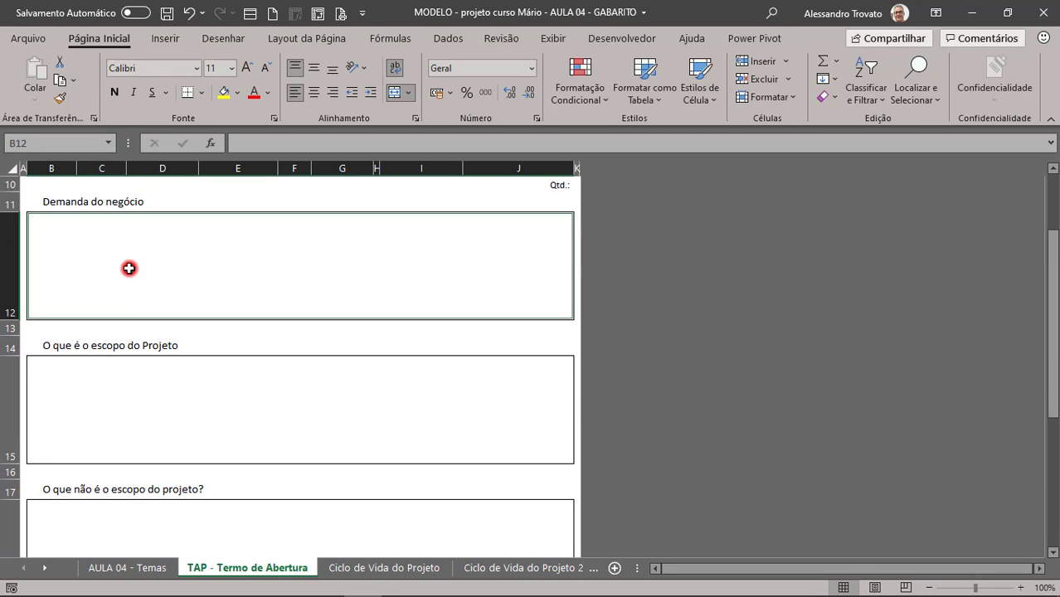
left_click(170, 398, "ctrl")
- Add the boxes for "O que não é o escopo do projeto?", "Interessados (Stakeholders)", "Interface com os projetos existentes", "Restrições" and "Premissas" to the selection
scroll(291, 391, "down", 1)
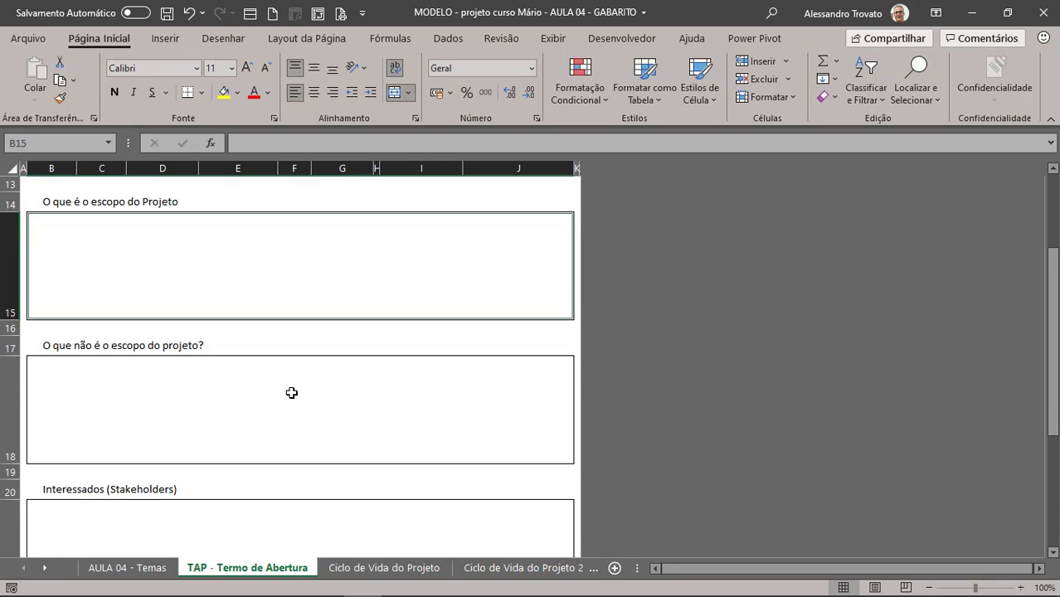
scroll(267, 363, "up", 1)
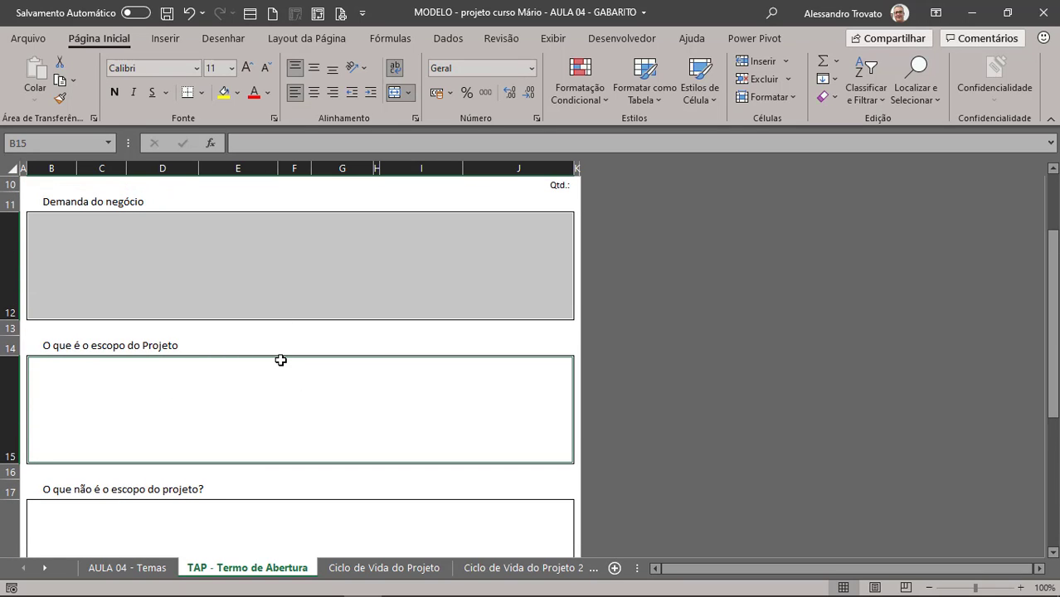
scroll(281, 361, "down", 2)
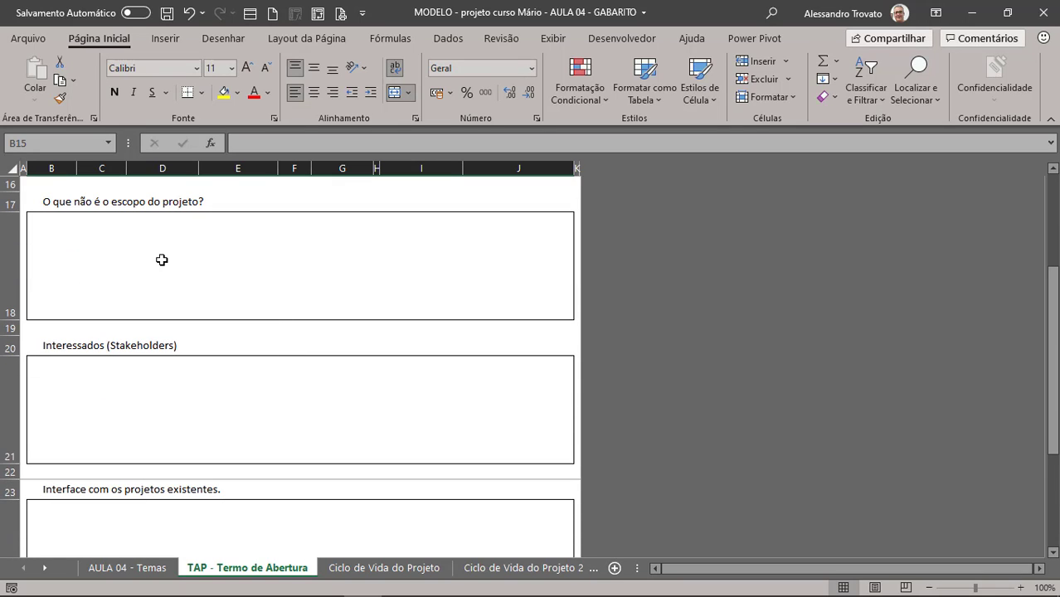
left_click(151, 243, "ctrl")
left_click(171, 399, "ctrl")
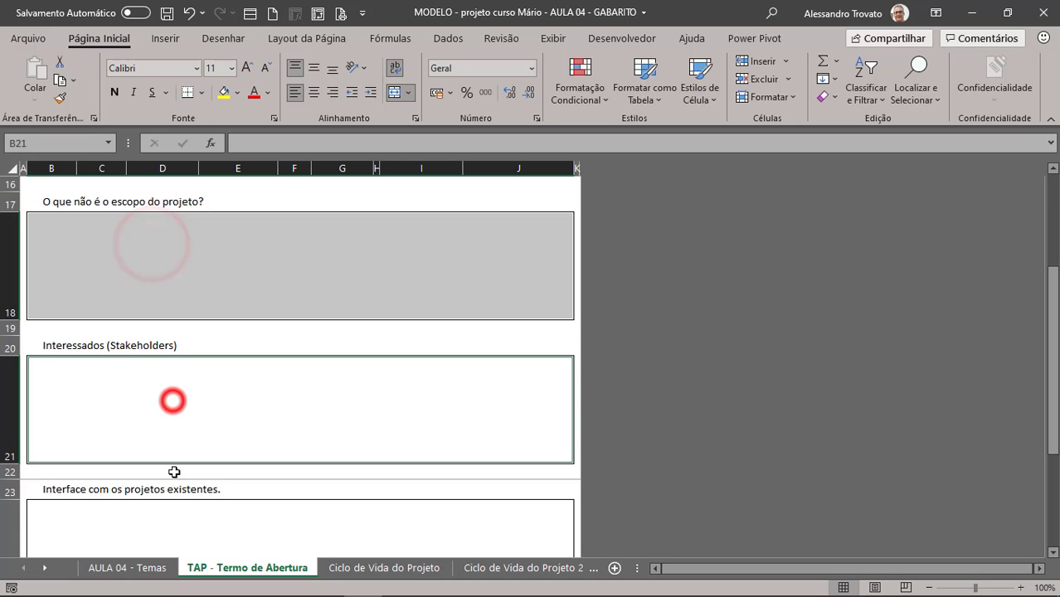
left_click(166, 522, "ctrl")
scroll(230, 414, "down", 2)
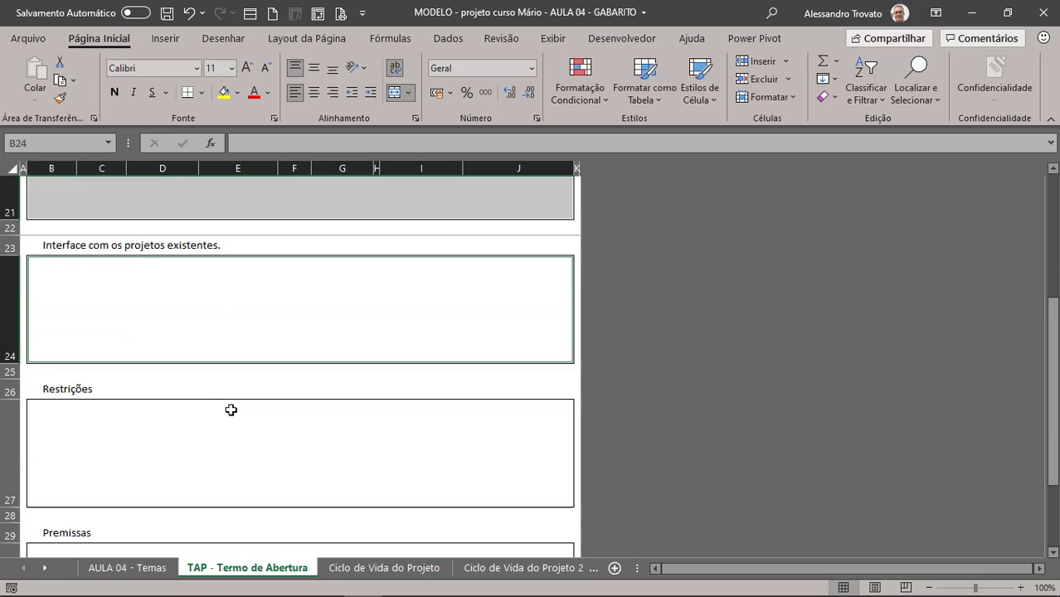
scroll(234, 403, "down", 1)
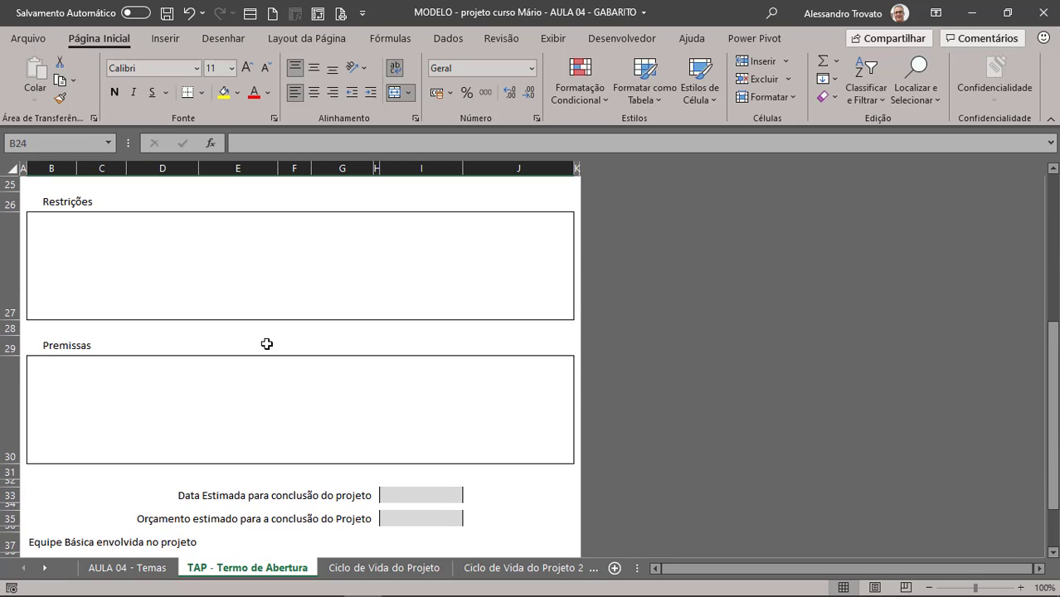
left_click(166, 266, "ctrl")
left_click(167, 381, "ctrl")
- Add the estimated completion date and budget cells and all ten team lines in both columns of "Equipe Básica envolvida no projeto" to the selection
scroll(229, 391, "down", 2)
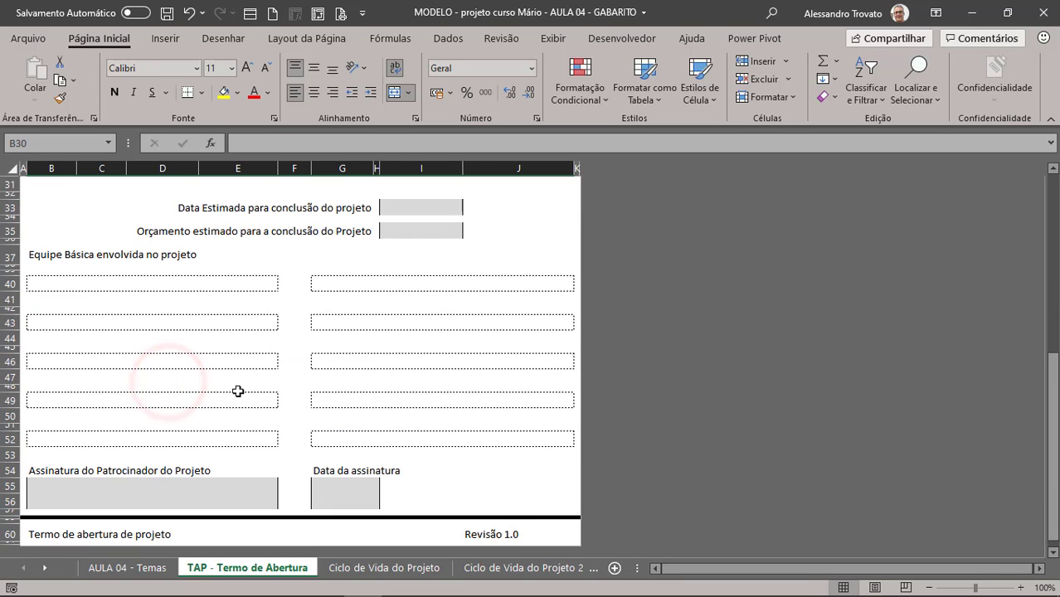
left_click(437, 206, "ctrl")
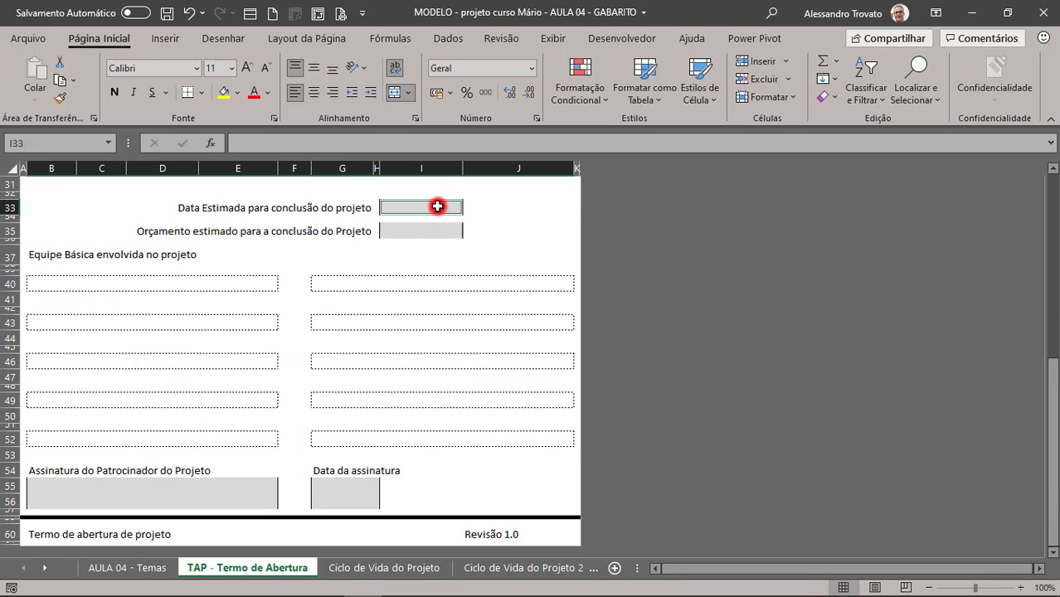
left_click(433, 230, "ctrl")
left_click(102, 281, "ctrl")
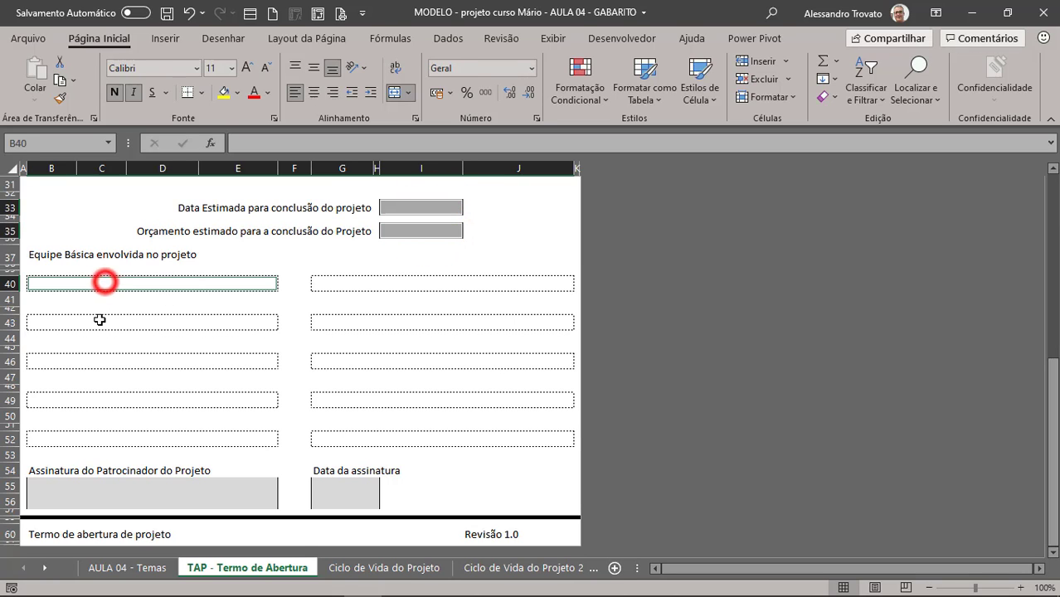
left_click(99, 321, "ctrl")
left_click(98, 361, "ctrl")
left_click(100, 401, "ctrl")
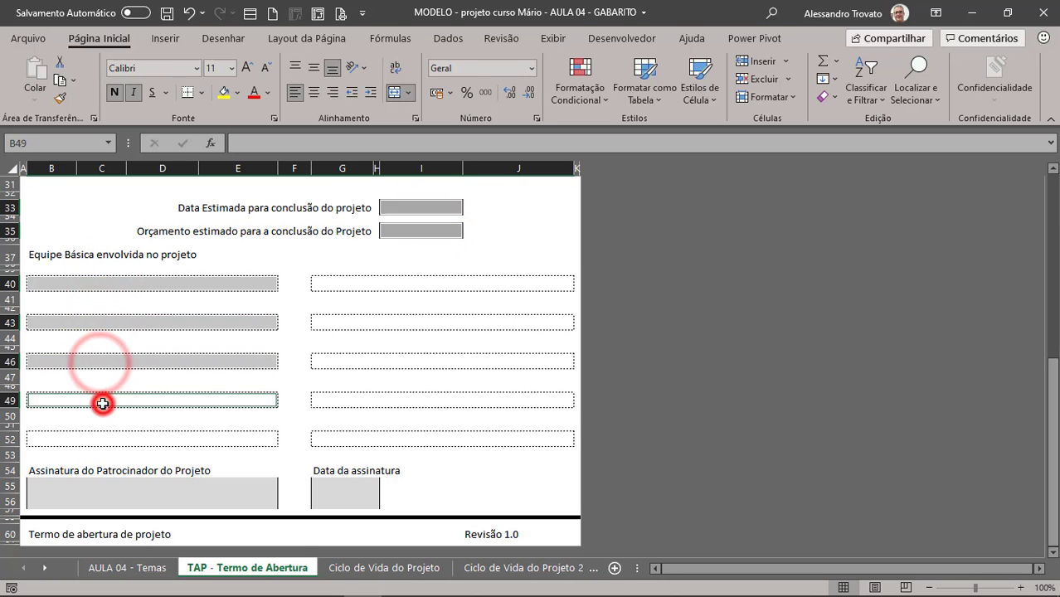
left_click(102, 438, "ctrl")
left_click(321, 440, "ctrl")
left_click(339, 401, "ctrl")
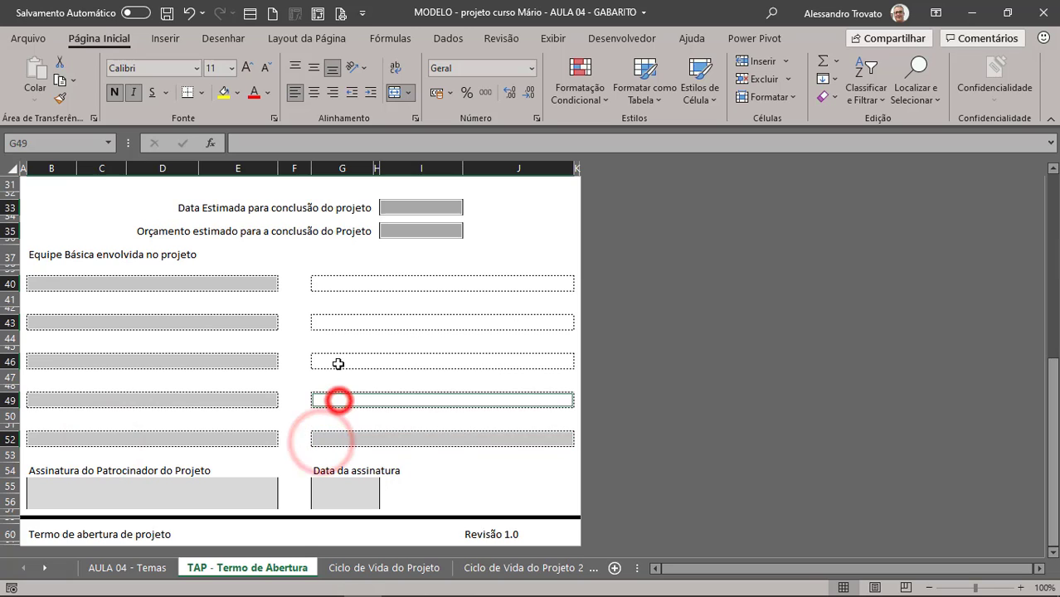
left_click(338, 362, "ctrl")
left_click(337, 323, "ctrl")
left_click(335, 287, "ctrl")
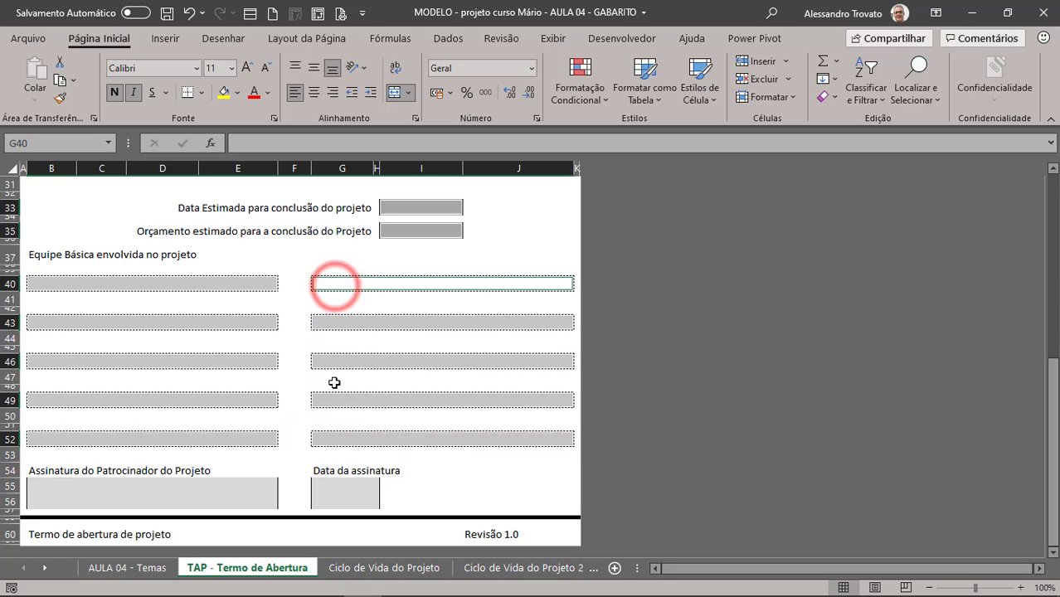
- Turn off Bloquear Célula for all the selected fillable cells and release the multiple selection
scroll(333, 381, "down", 1)
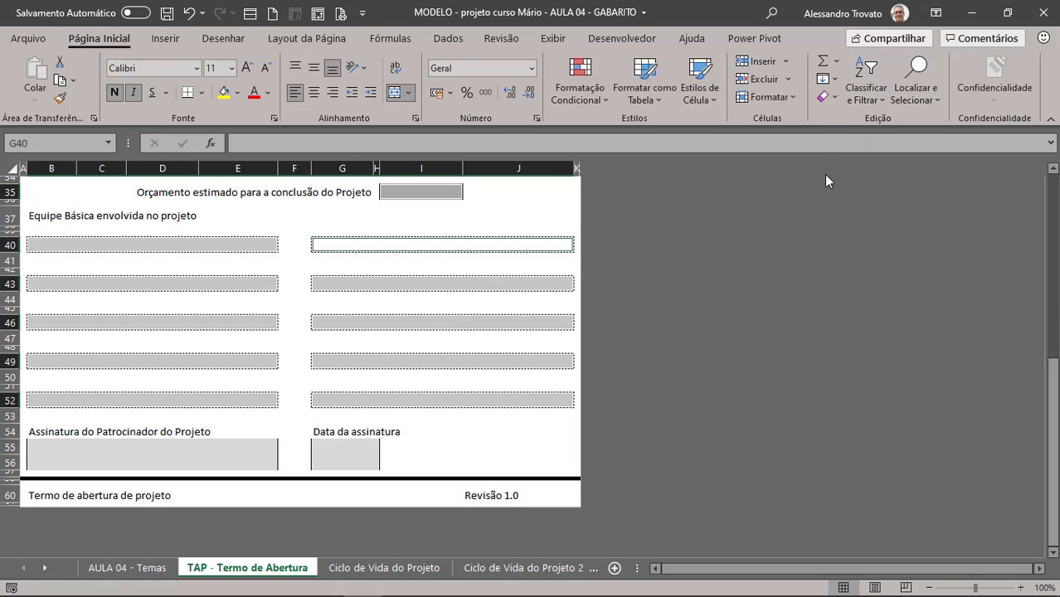
left_click(787, 97)
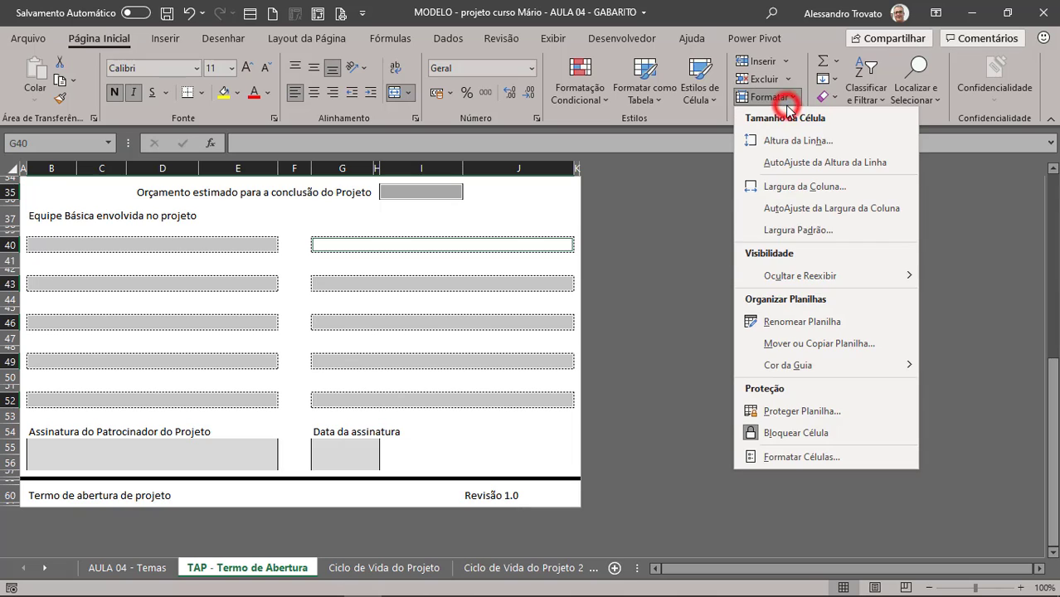
left_click(791, 432)
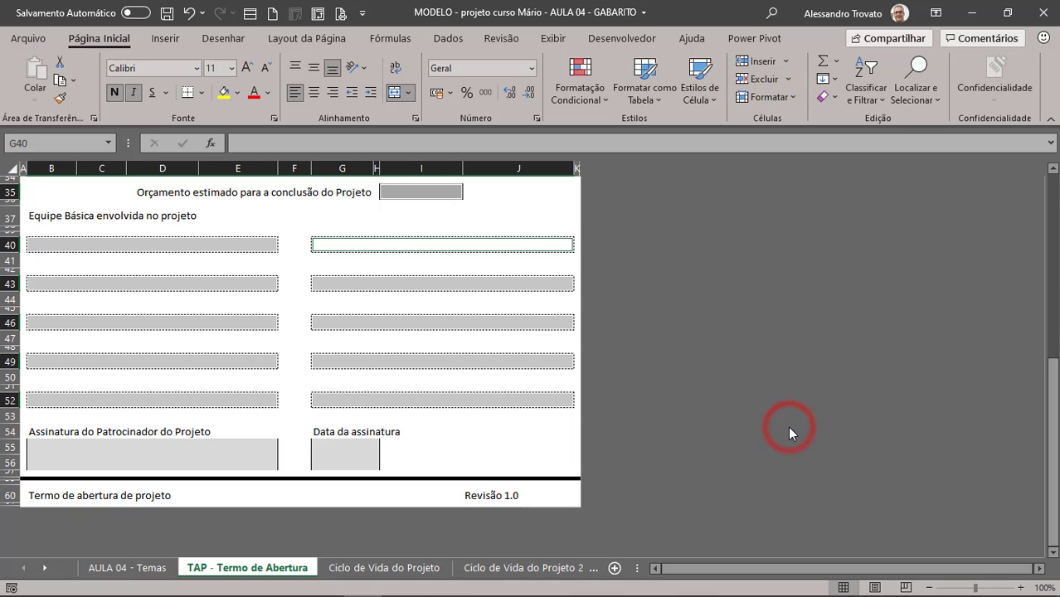
left_click(247, 217)
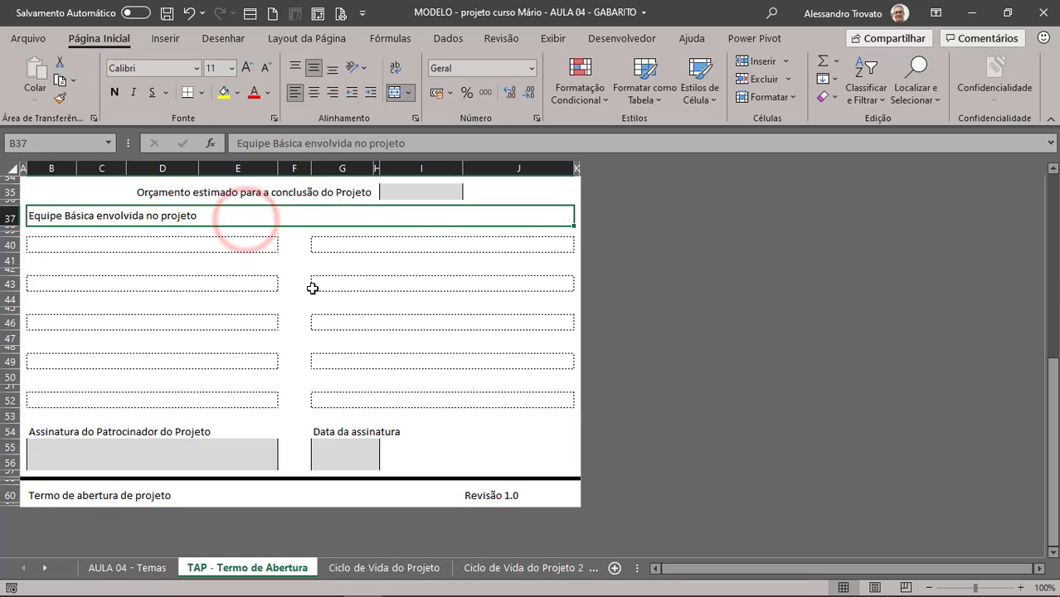
- Protect the "TAP - Termo de Abertura" sheet without a password, allowing only the selection of locked and unlocked cells
scroll(312, 284, "up", 5)
scroll(314, 293, "down", 5)
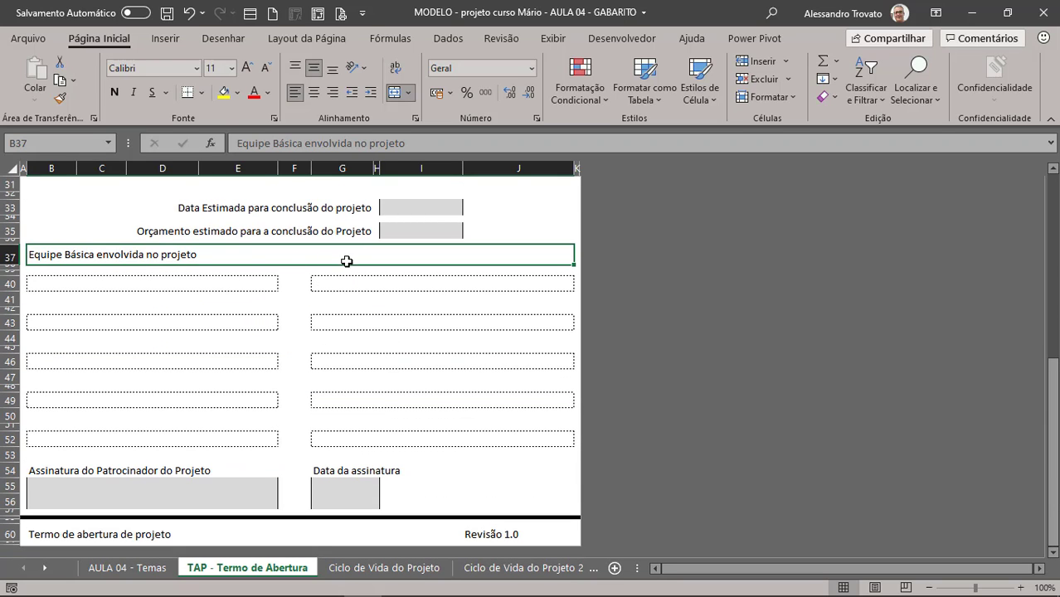
left_click(501, 40)
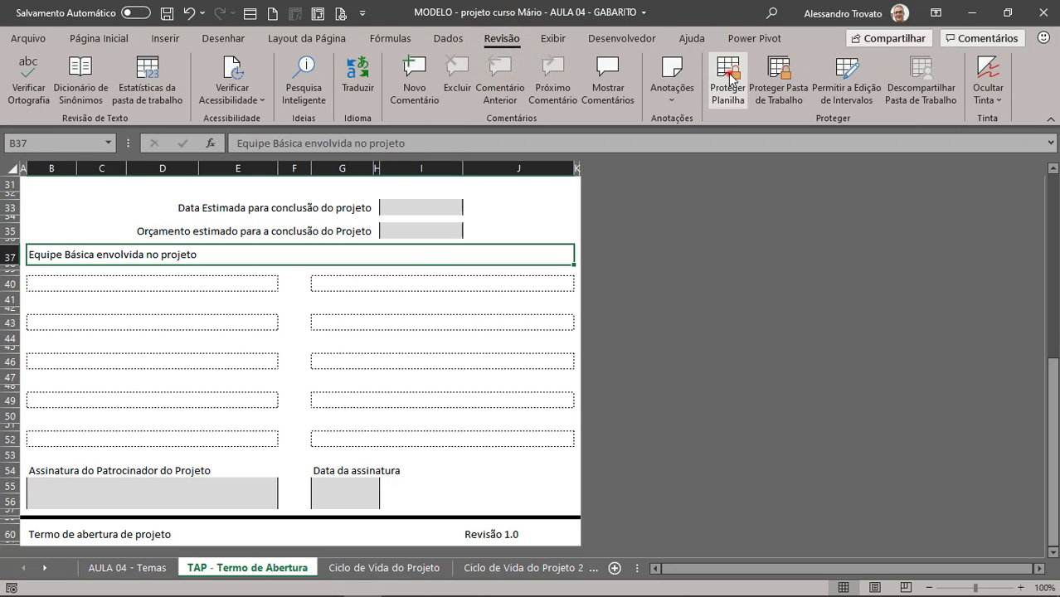
left_click(729, 79)
left_click(501, 267)
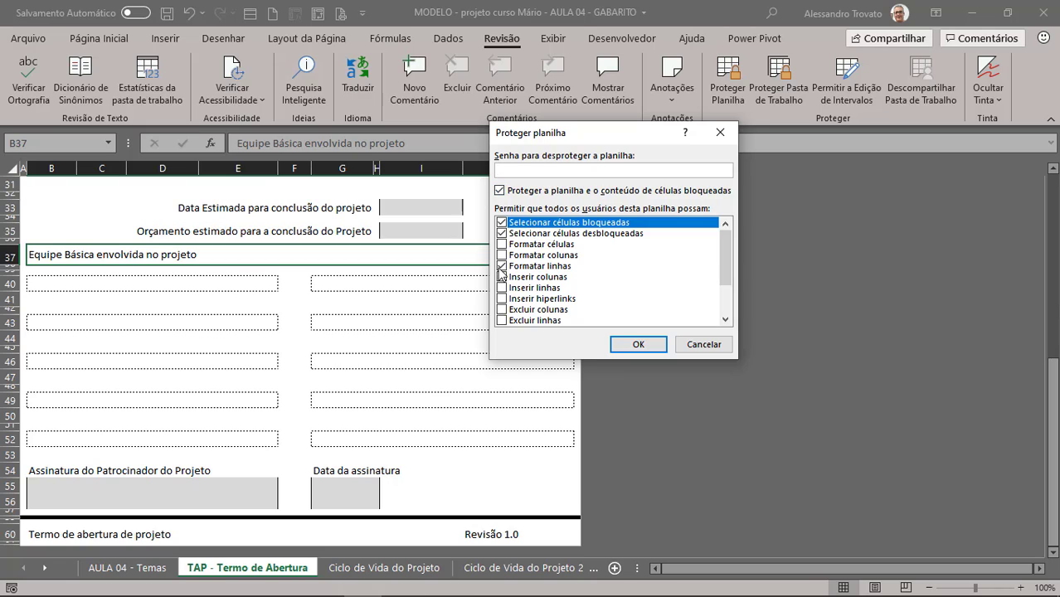
left_click(501, 266)
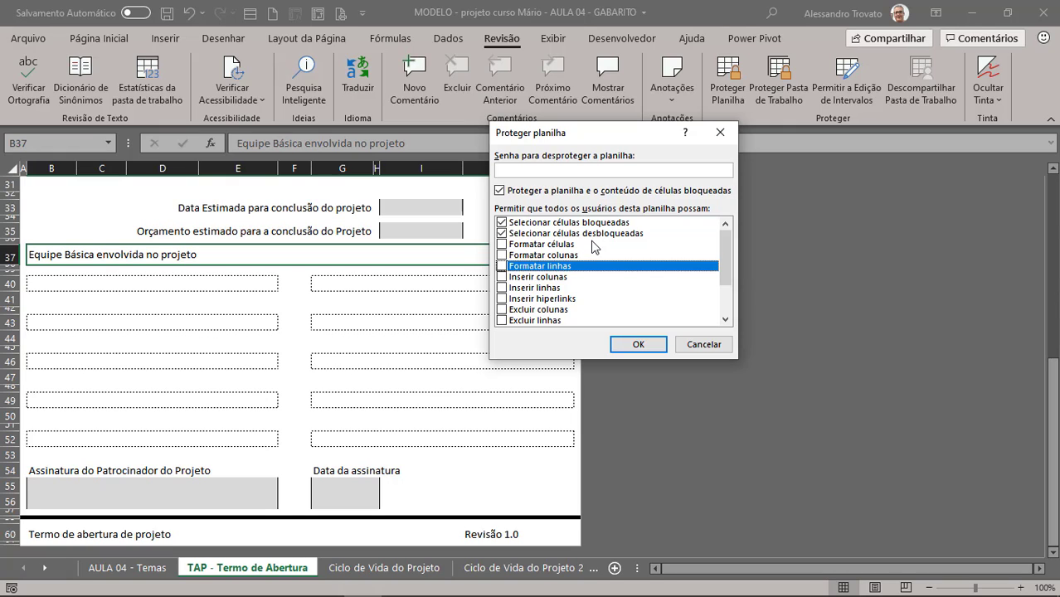
left_click(510, 167)
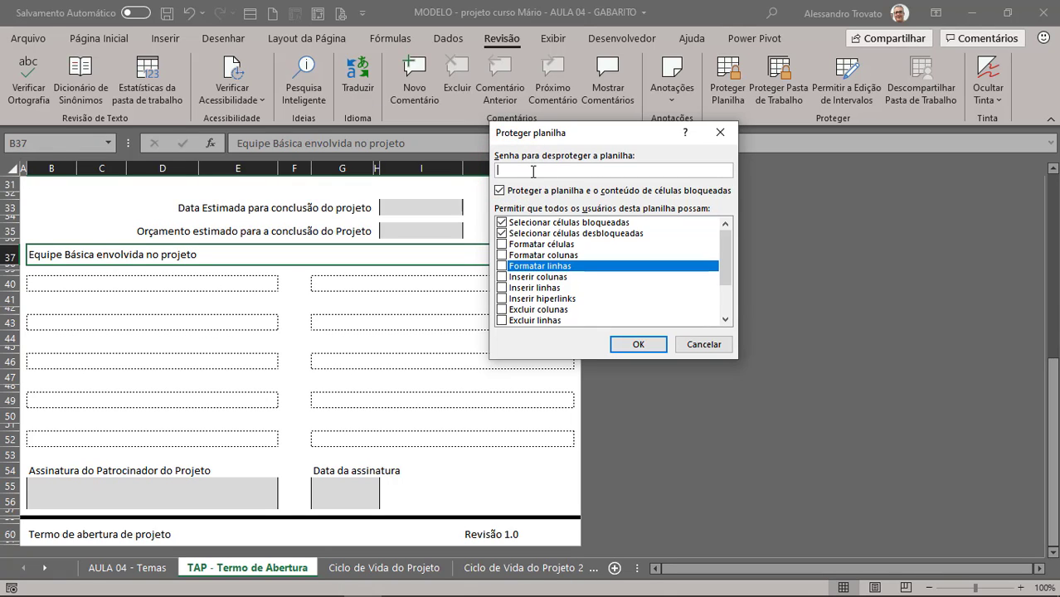
left_click(630, 341)
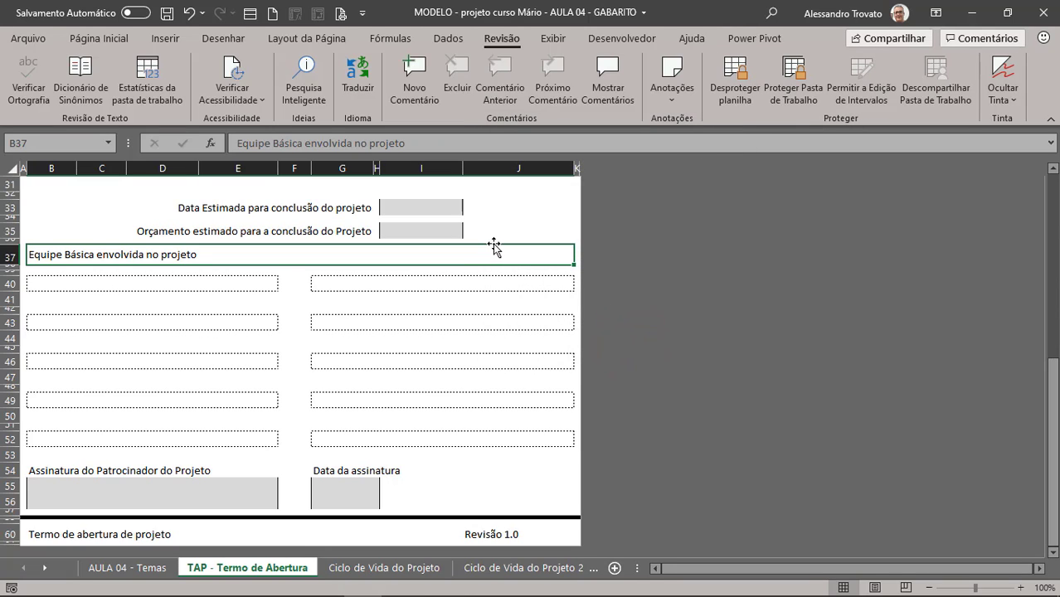
- Enter "Aumentar a audiência do canal" in the unlocked "Título do Projeto" field of the protected sheet
scroll(348, 283, "up", 8)
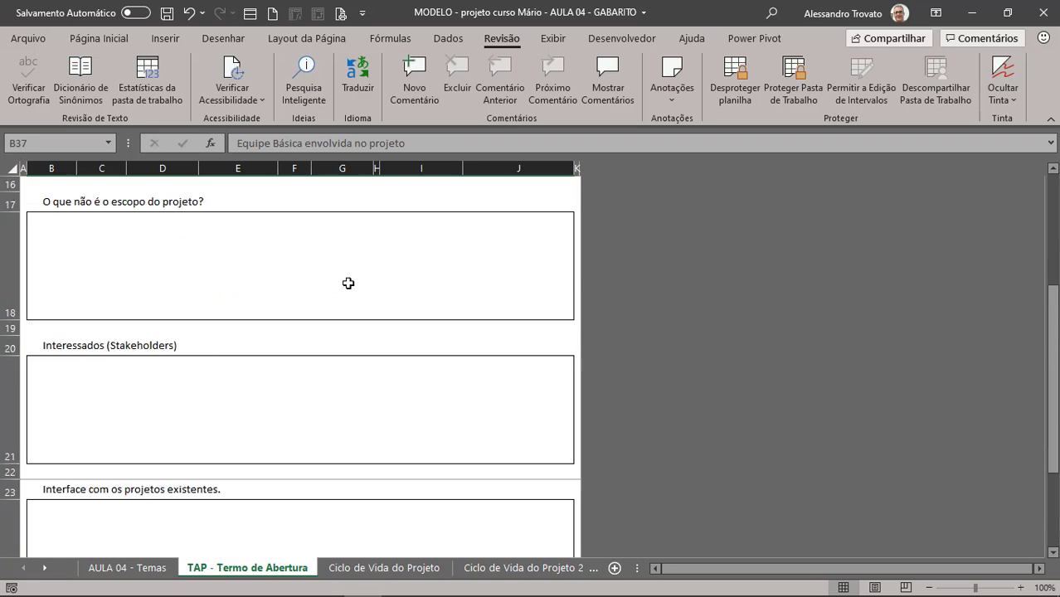
scroll(349, 283, "up", 2)
left_click(226, 207)
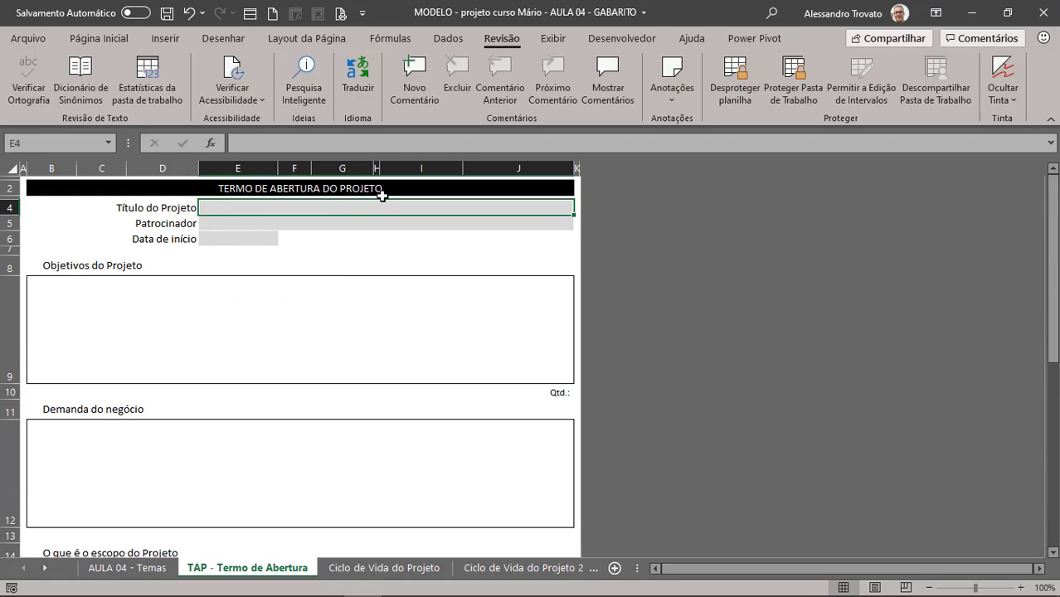
type("a")
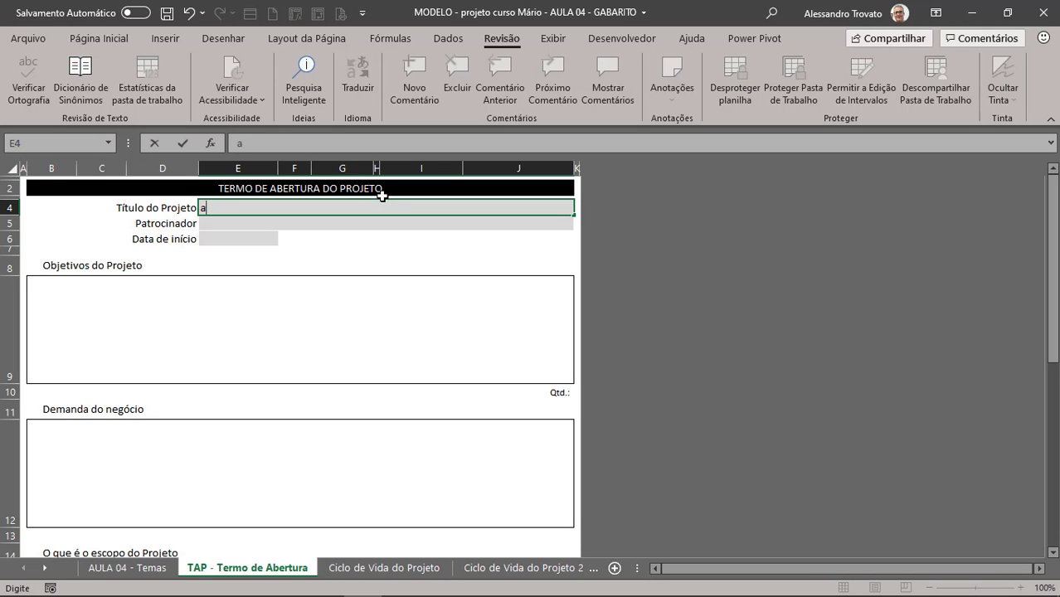
type("Umenta")
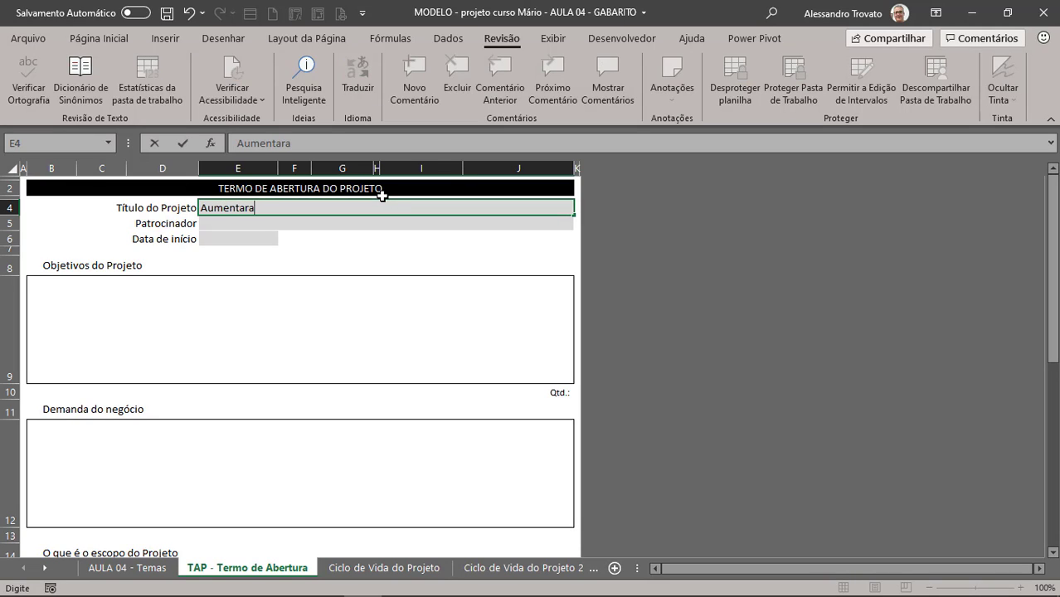
type("r a audiência do canal")
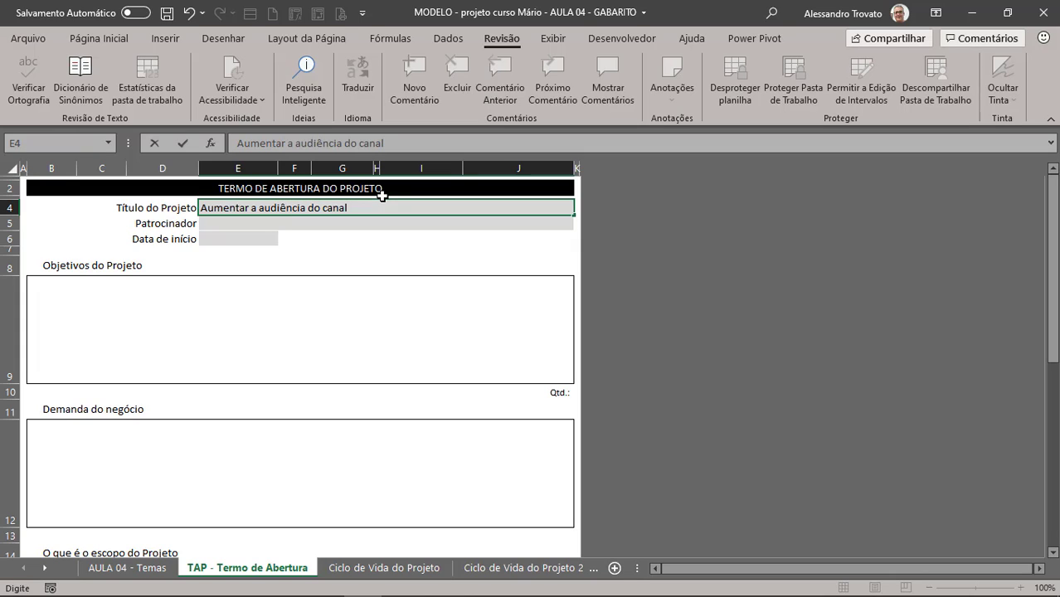
key("Return")
key("Up")
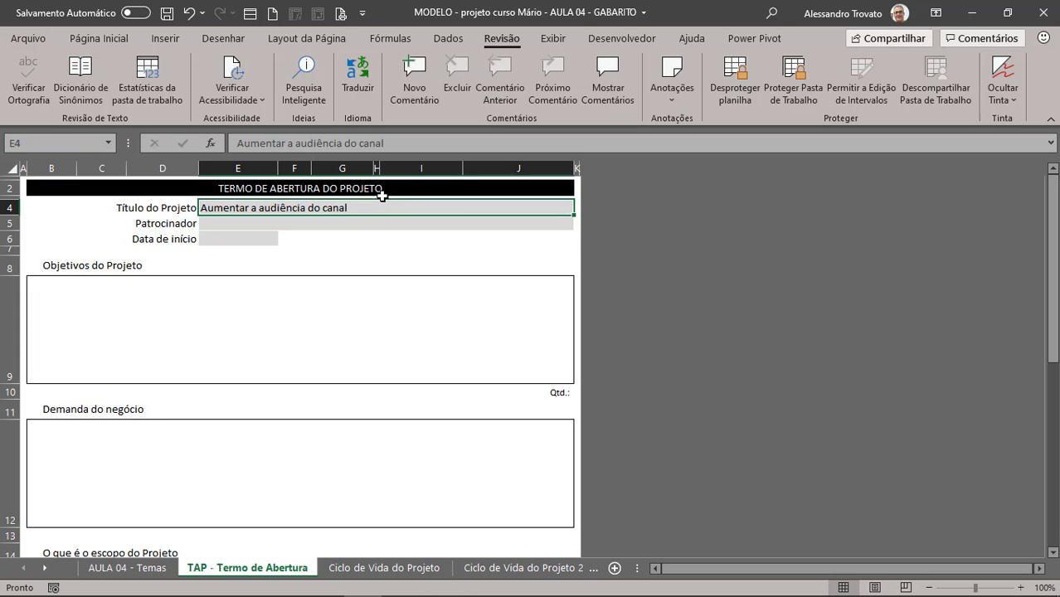
- Try to edit the locked "Título do Projeto" label and dismiss the message
key("Left")
double_click(162, 203)
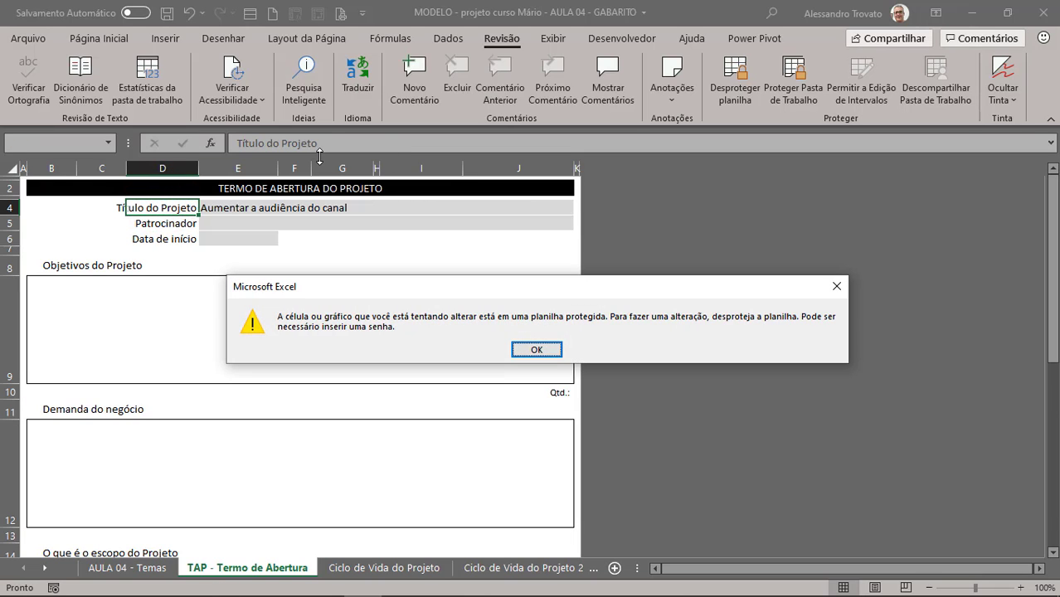
key("Return")
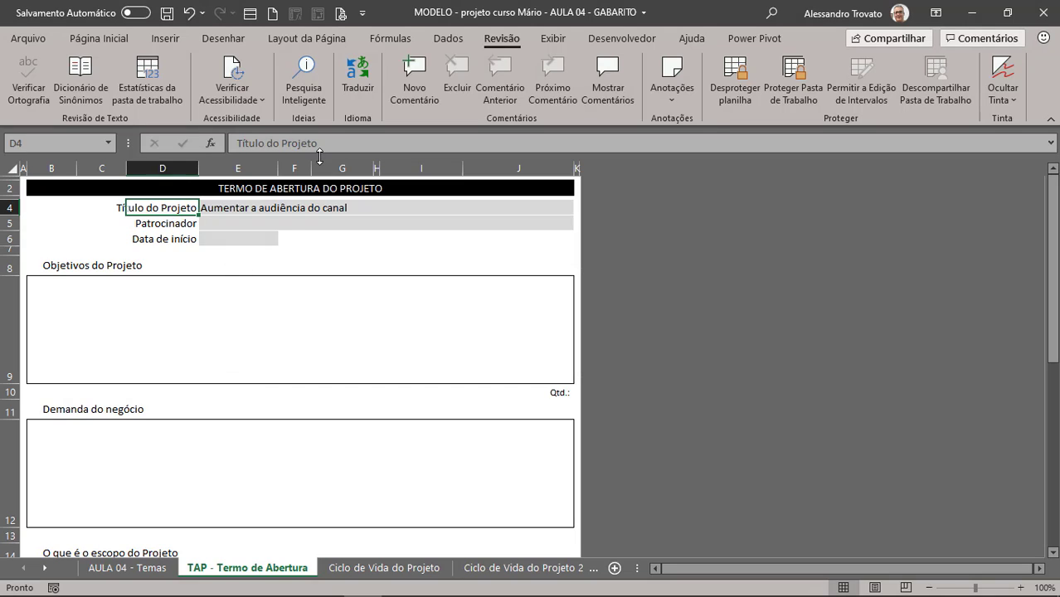
- Step through the fillable fields of the form from the project title to the last team line and back to the title
left_click(224, 209)
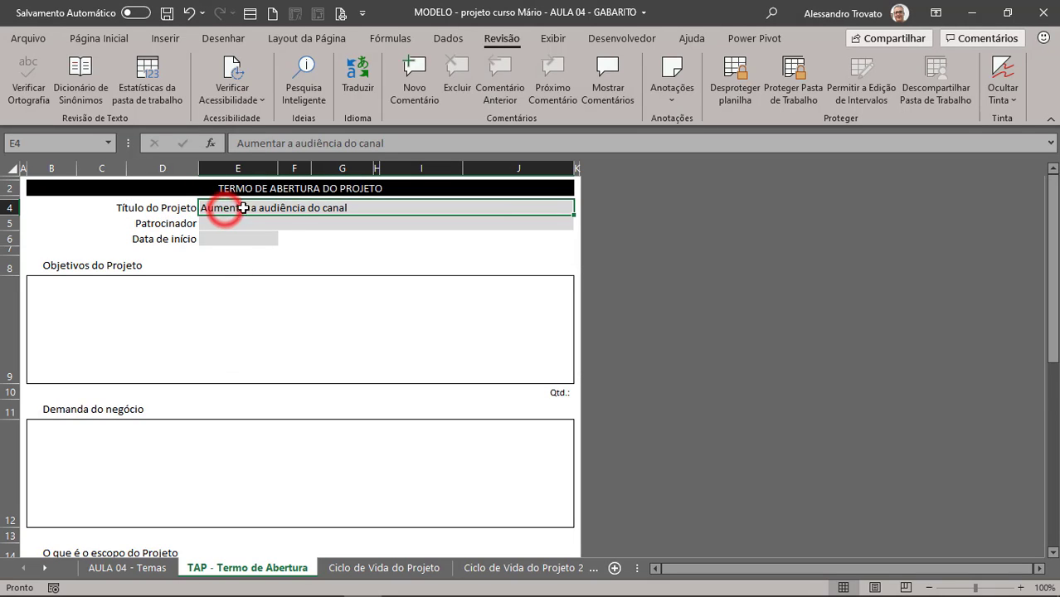
key("Return")
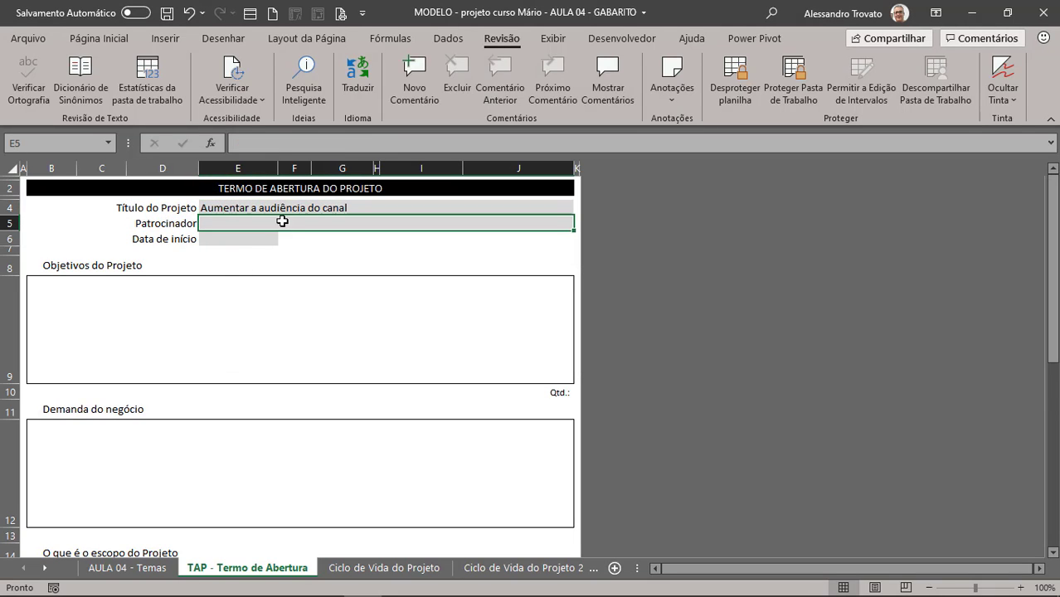
key("Return")
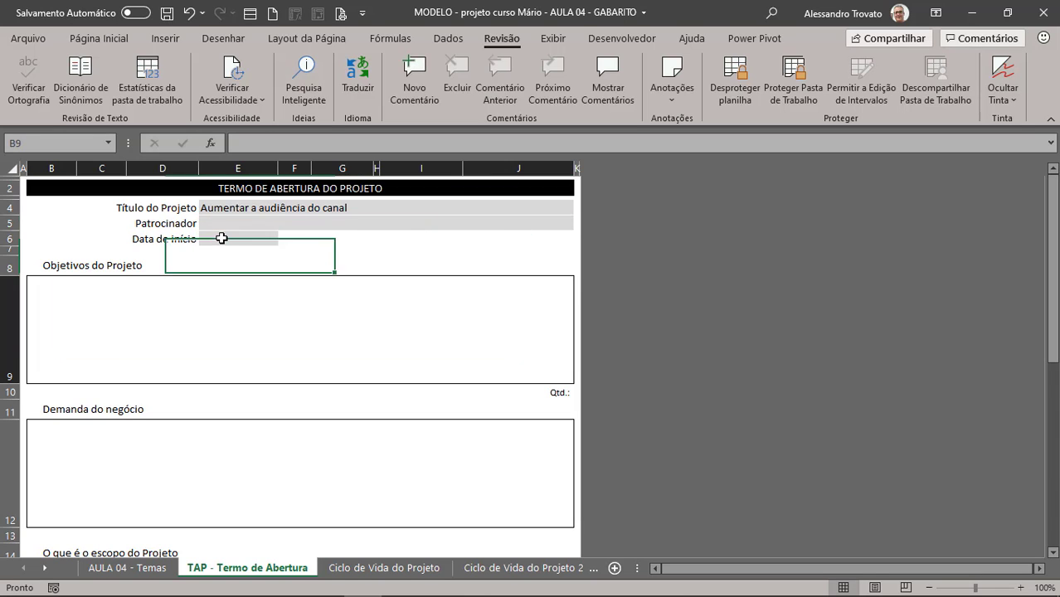
key("Return")
key("Return")
key("Return")
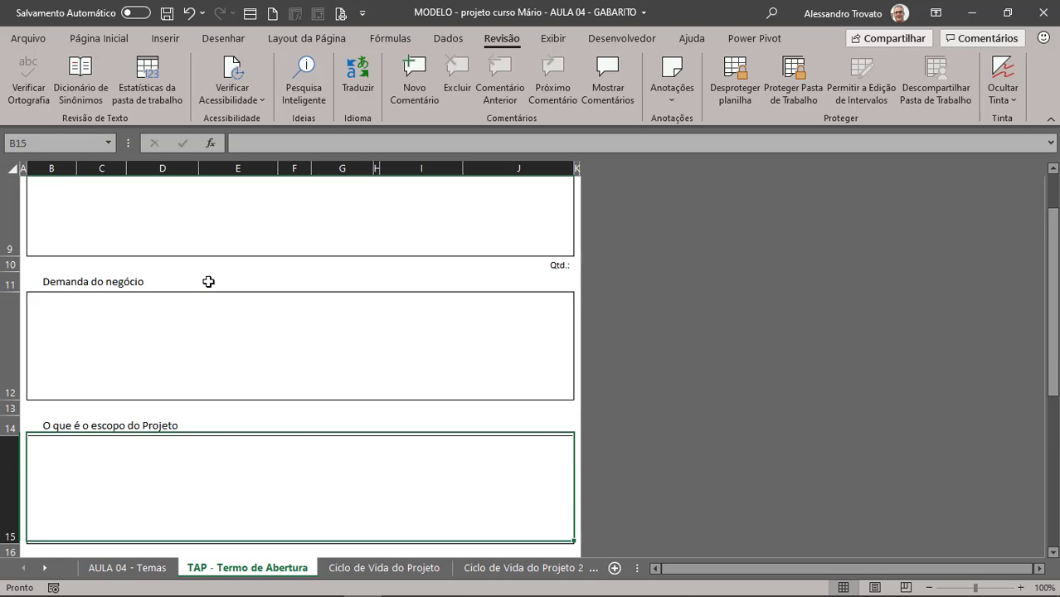
key("Return")
key("Return")
key("Return")
key("Return")
key("Return")
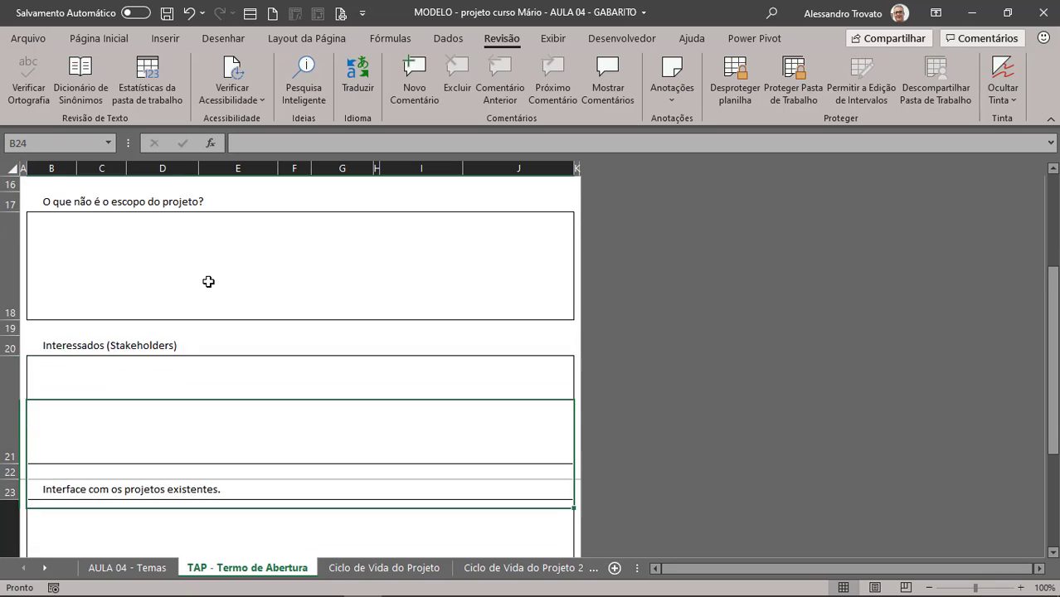
key("Return")
key("Return")
key("Return")
key("Return")
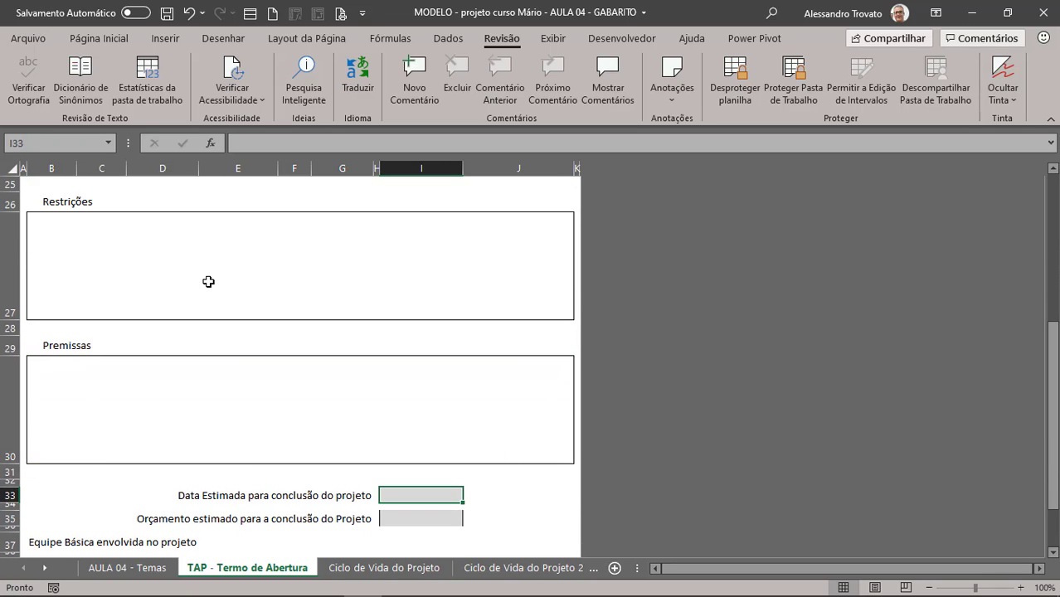
key("Return")
key("Return")
key("Return")
key("Return")
key("Return")
key("Return")
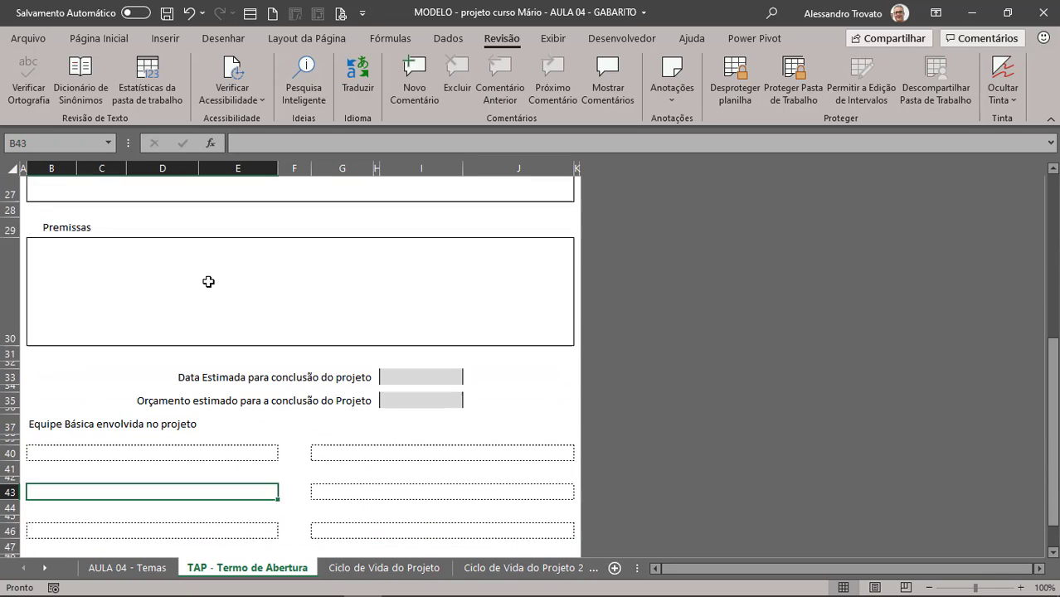
key("Return")
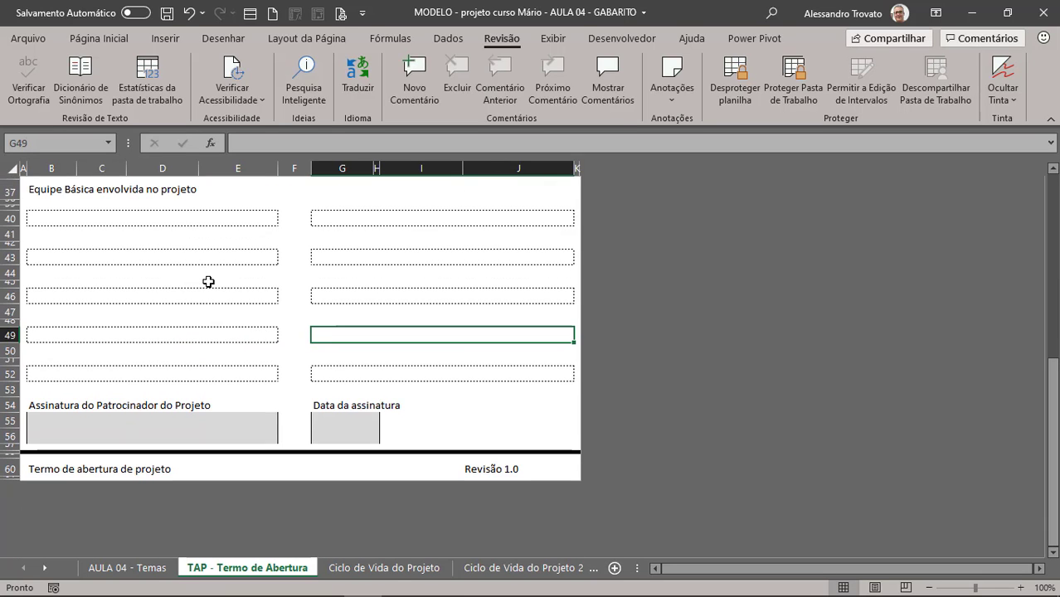
key("Return")
key("Return")
key("Return")
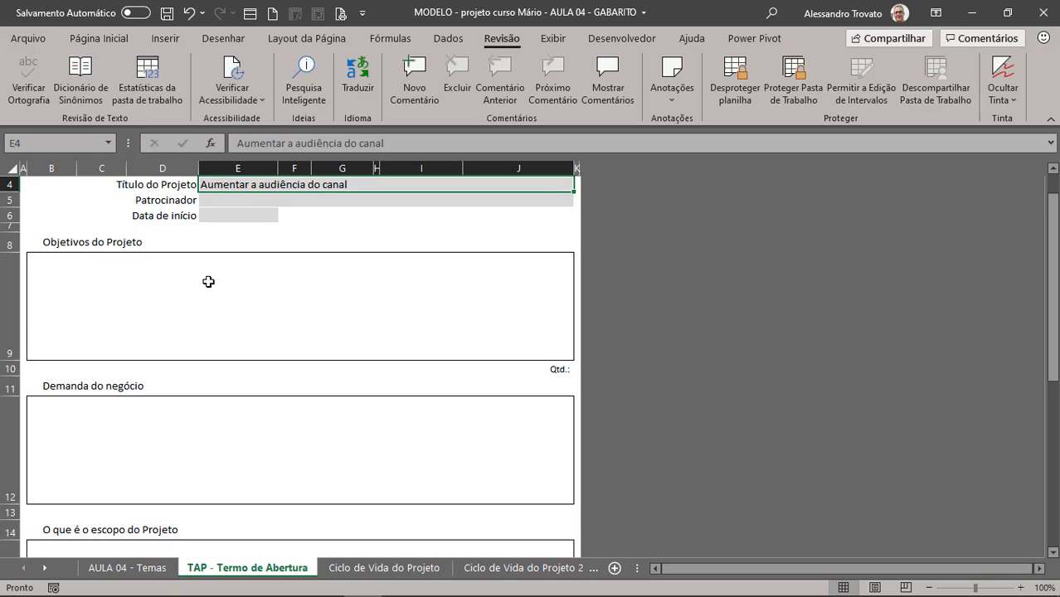
- Move cell by cell from the project title down to the "O que é o escopo do Projeto" box
key("Return")
key("Return")
key("Return")
key("Return")
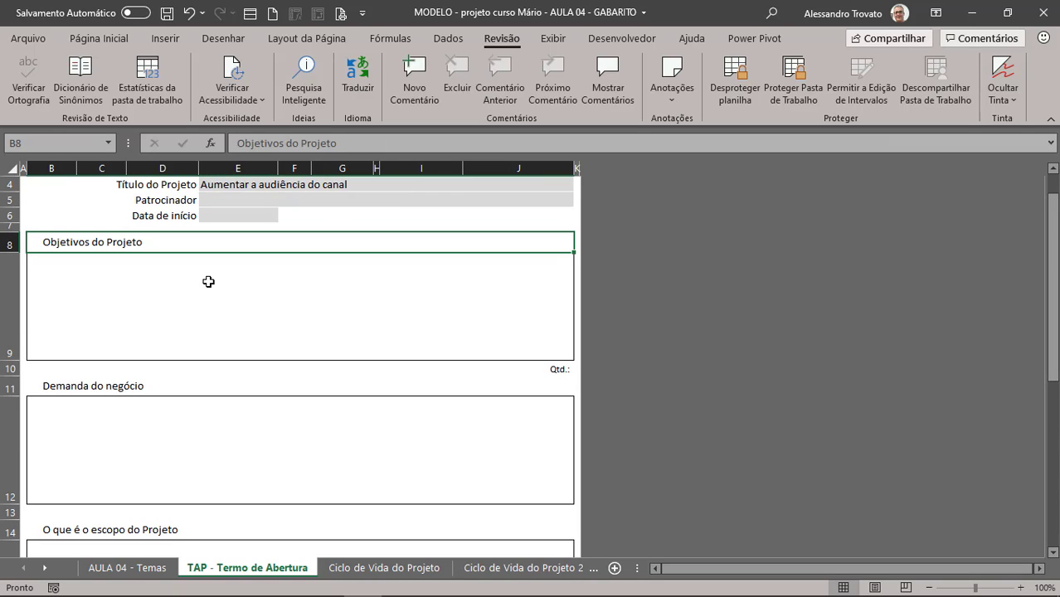
key("Return")
key("Return")
key("Return")
key("Return")
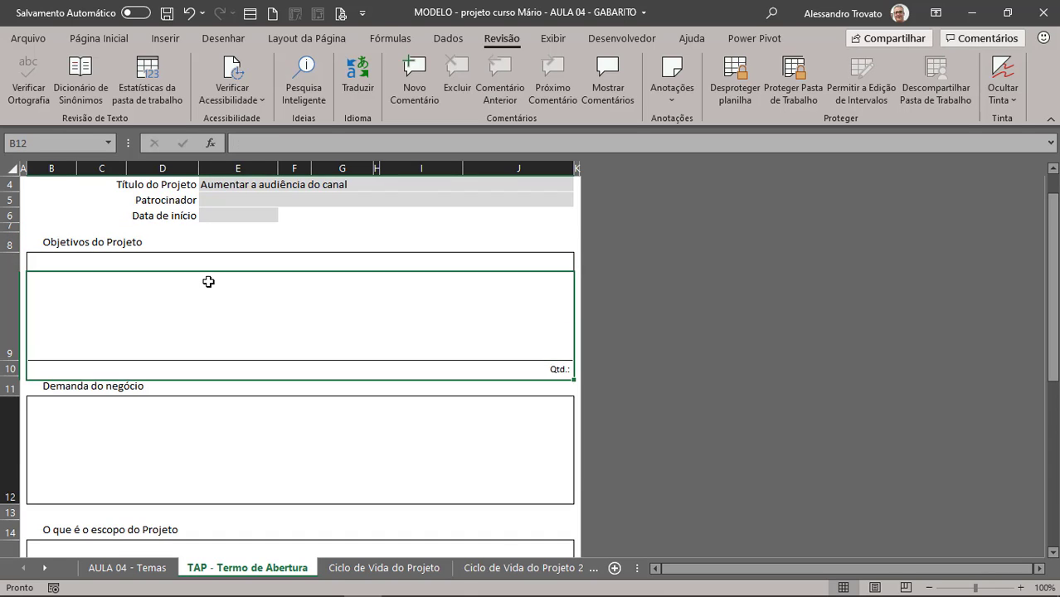
key("Return")
key("Return")
key("Return")
scroll(201, 343, "up", 3)
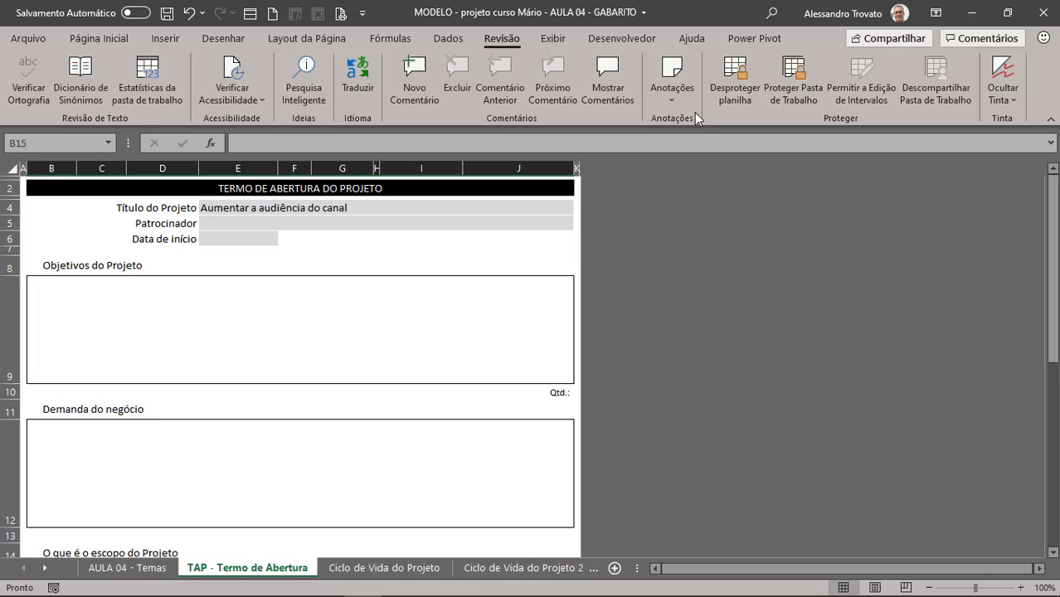
- Unprotect the sheet and clear the sample text from the "Título do Projeto" field
left_click(729, 78)
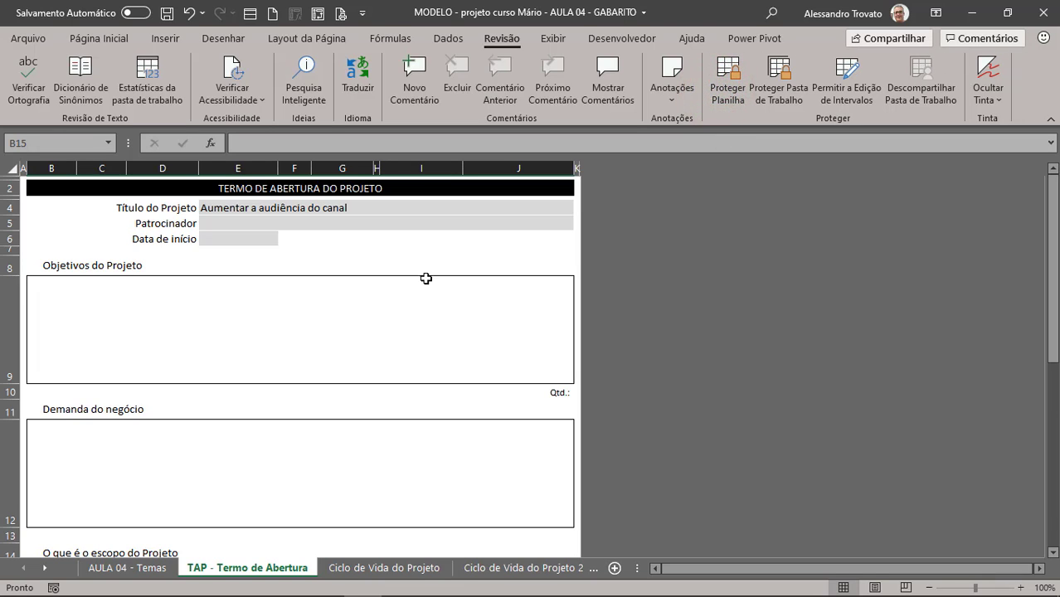
left_click(364, 250)
left_click(226, 206)
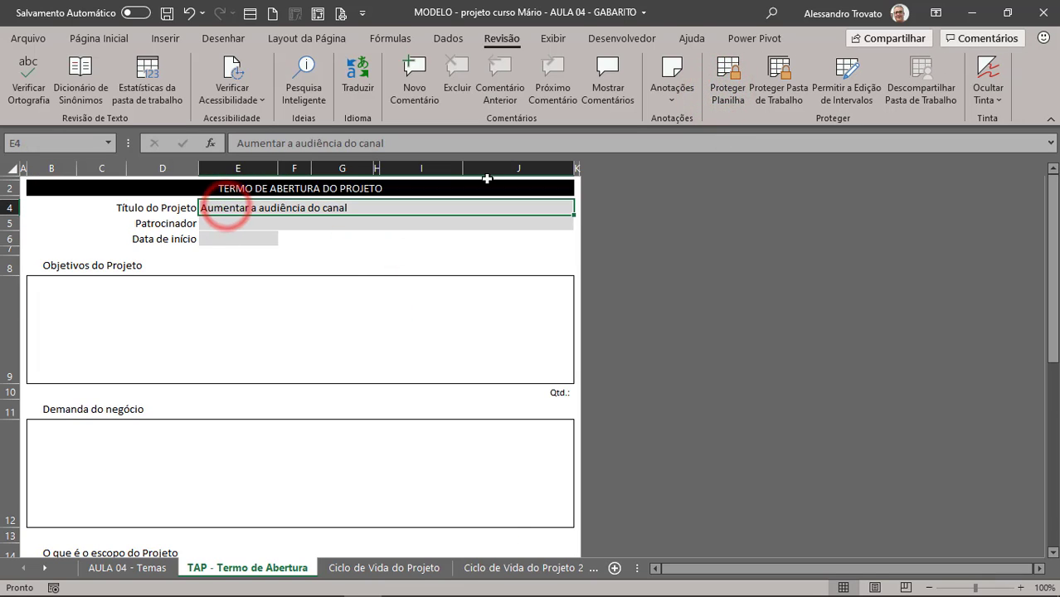
key("Delete")
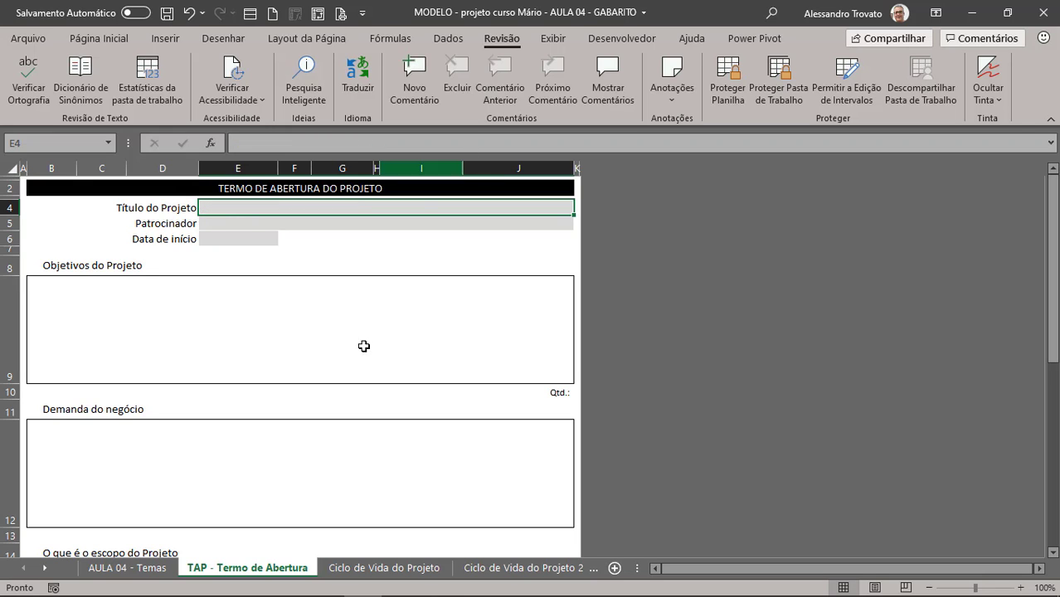
- Review the topic list on the "AULA 04 - Temas" sheet, and look over the whole "TAP - Termo de Abertura" form
left_click(170, 570)
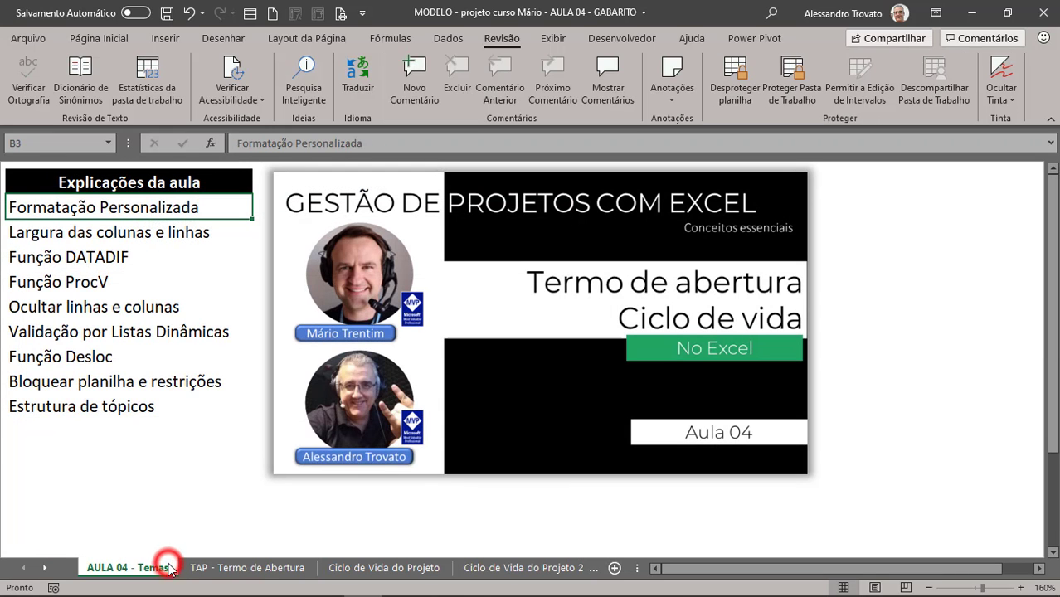
left_click(113, 205)
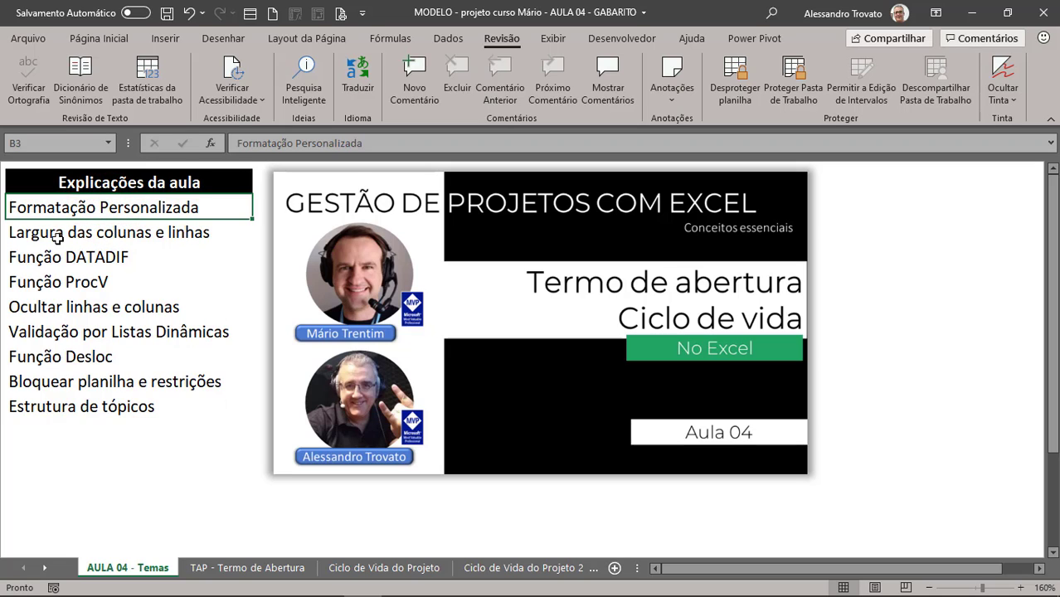
left_click(203, 568)
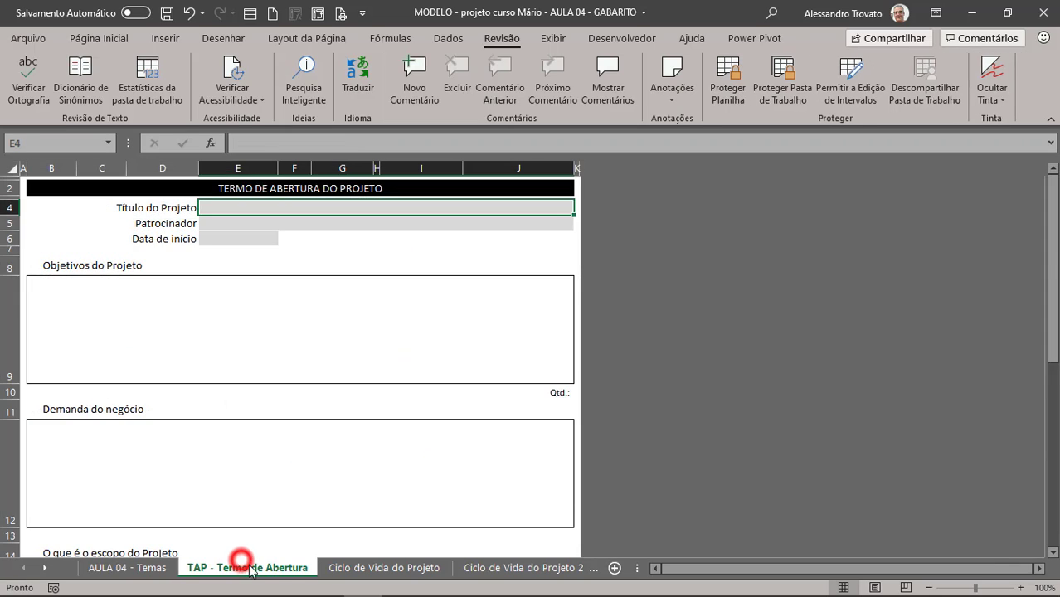
left_click(277, 292)
left_click(317, 260)
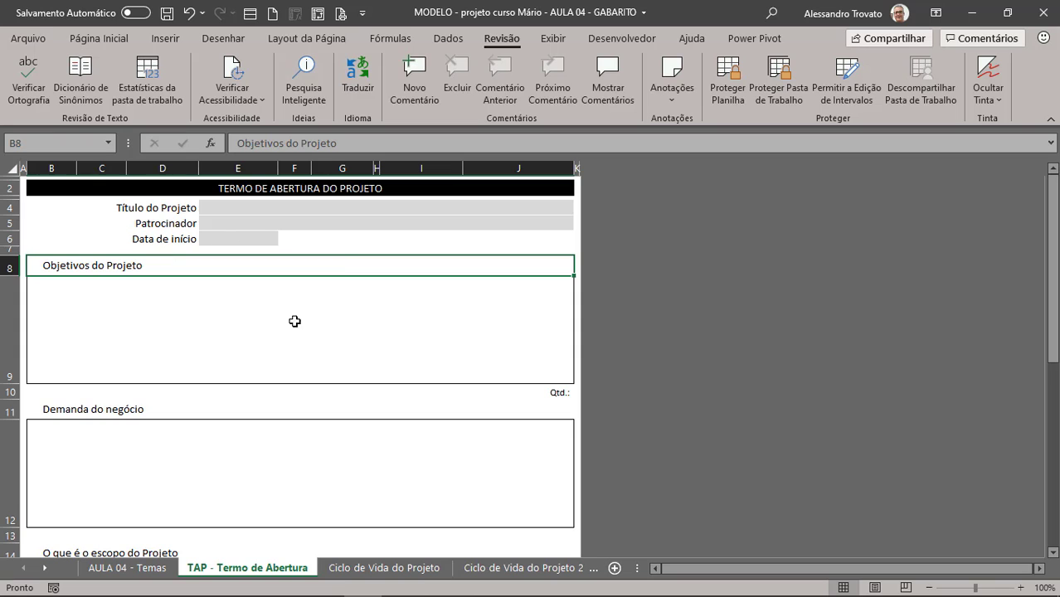
scroll(274, 390, "down", 10)
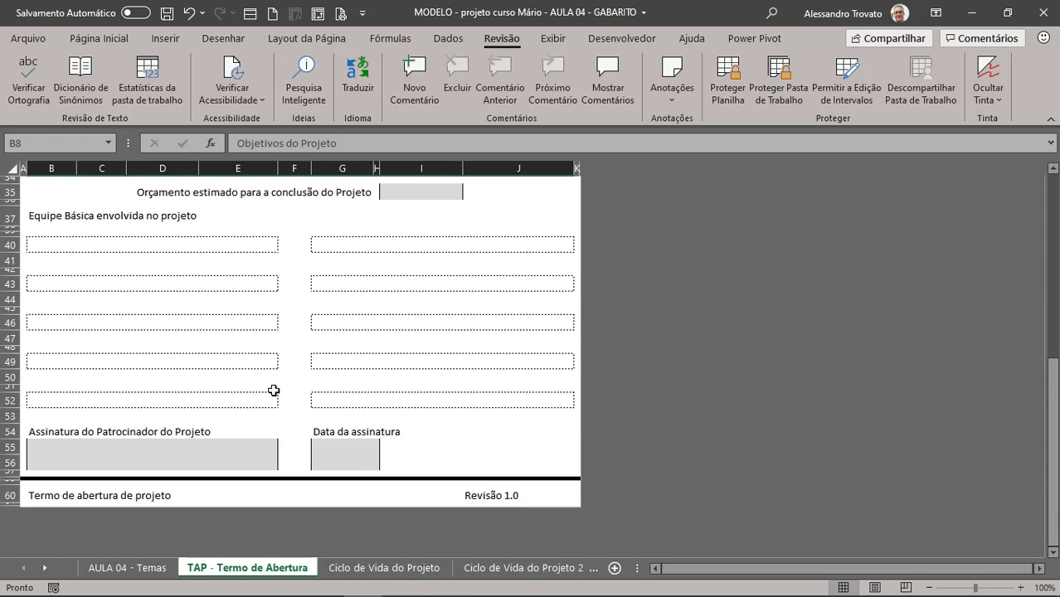
scroll(275, 394, "up", 10)
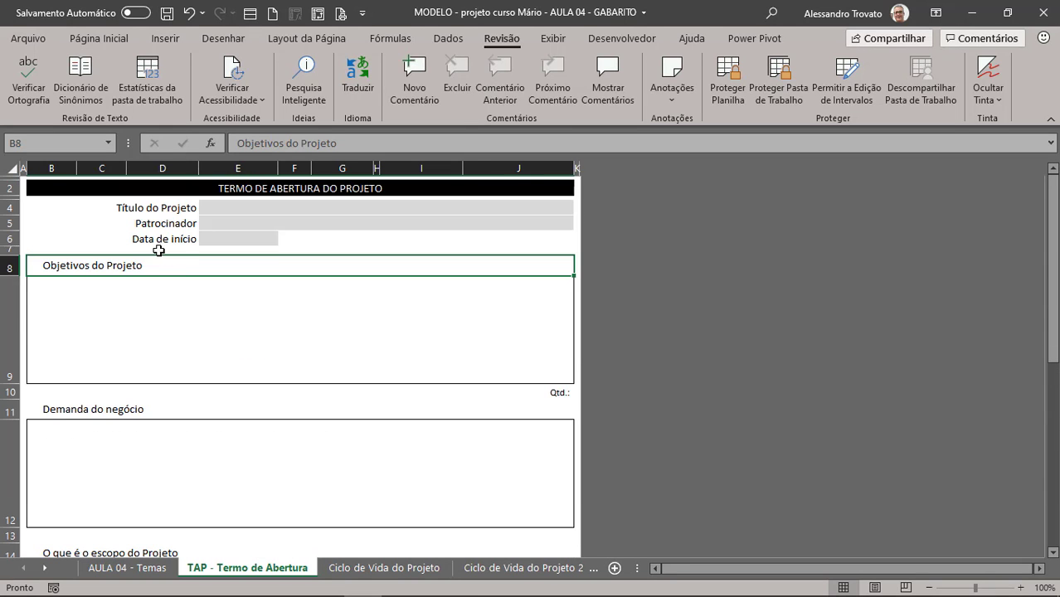
- Preview both printed pages of the "TAP - Termo de Abertura" form and return to the sheet
left_click(27, 38)
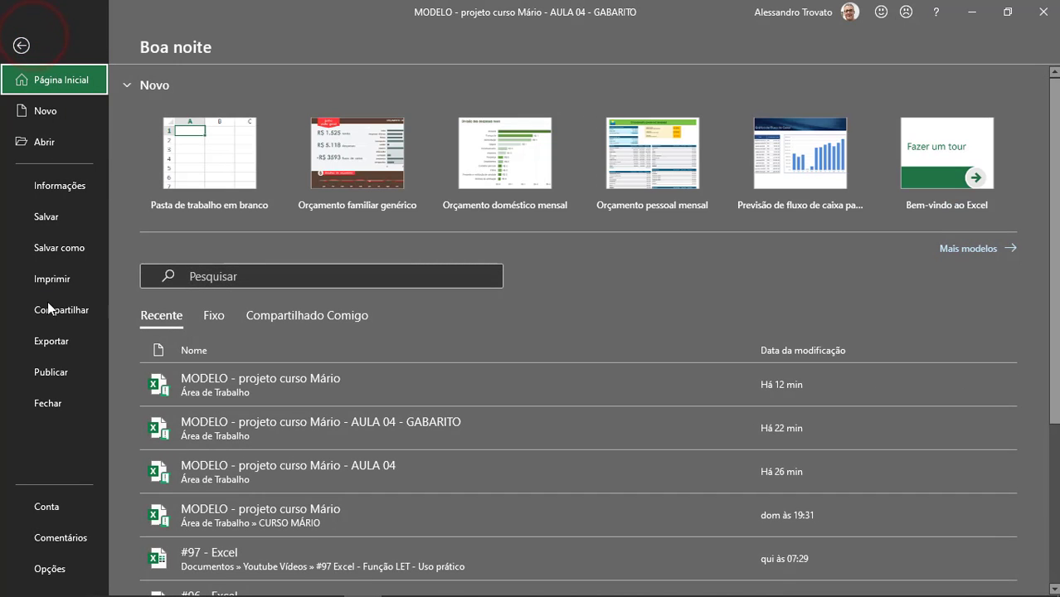
left_click(54, 283)
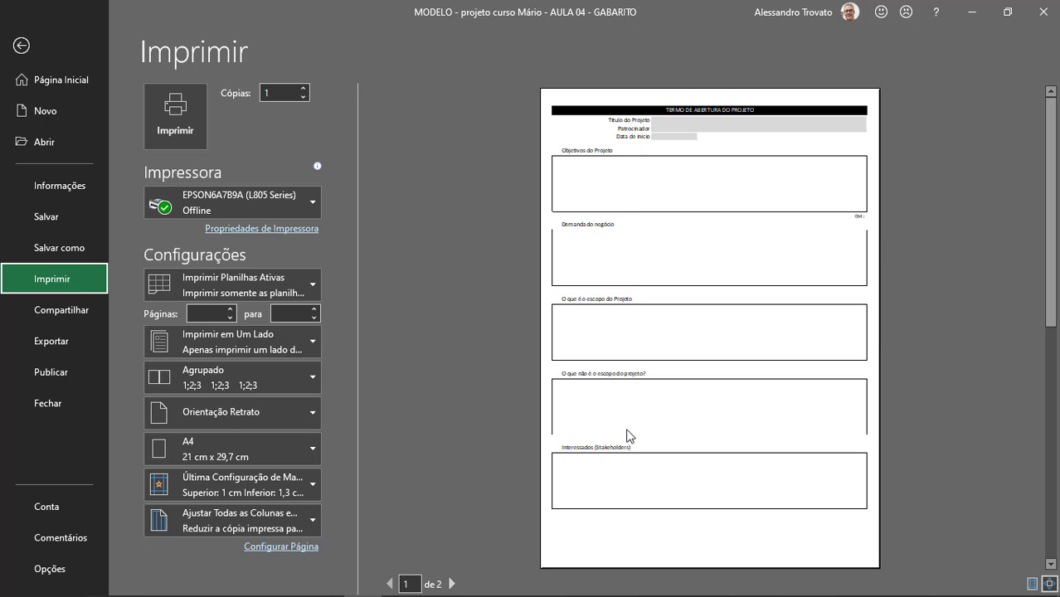
scroll(671, 383, "down", 3)
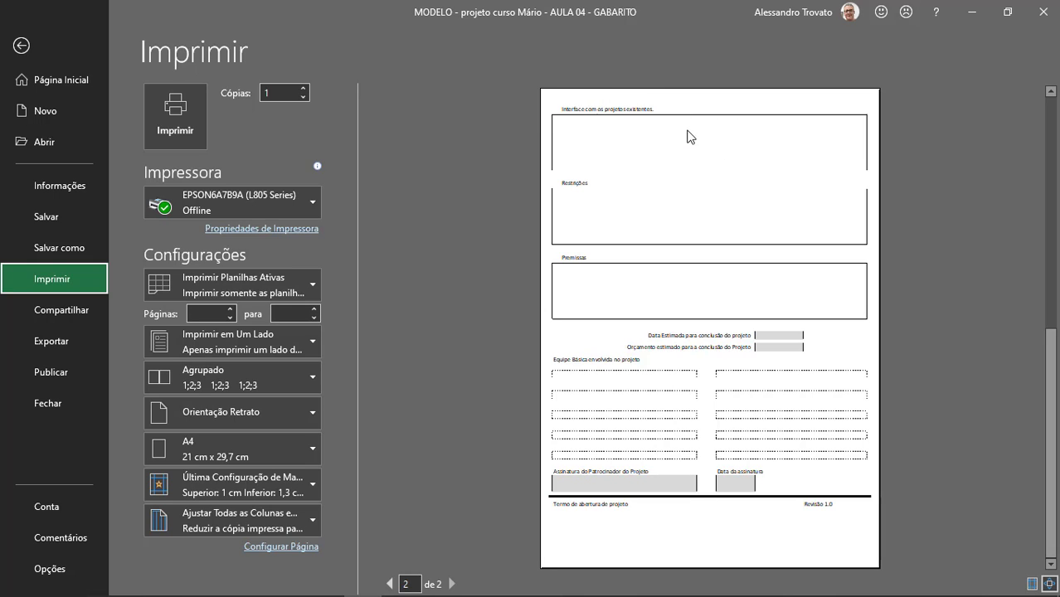
key("Escape")
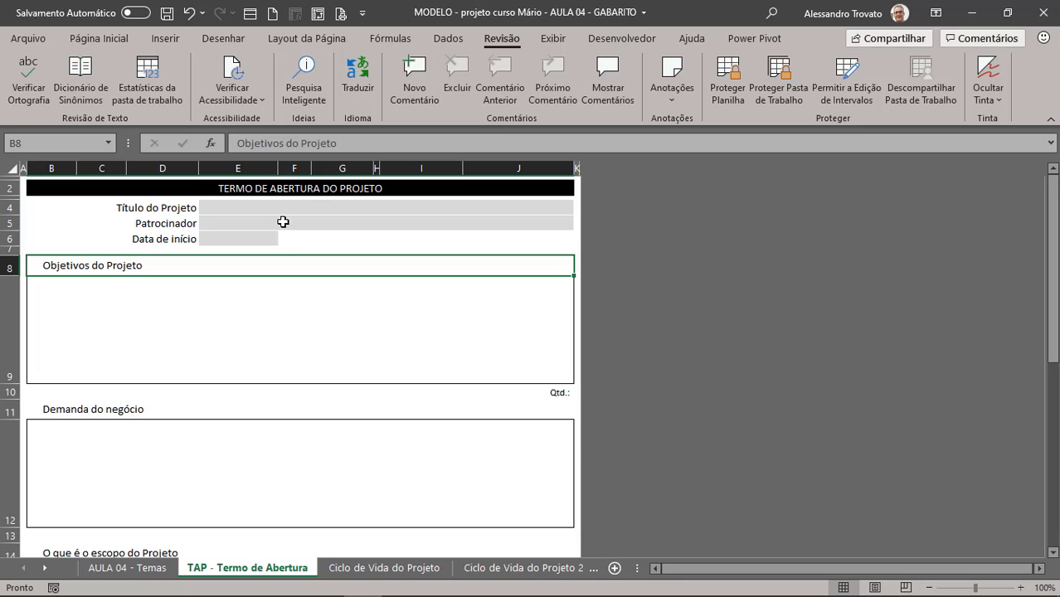
left_click(278, 223)
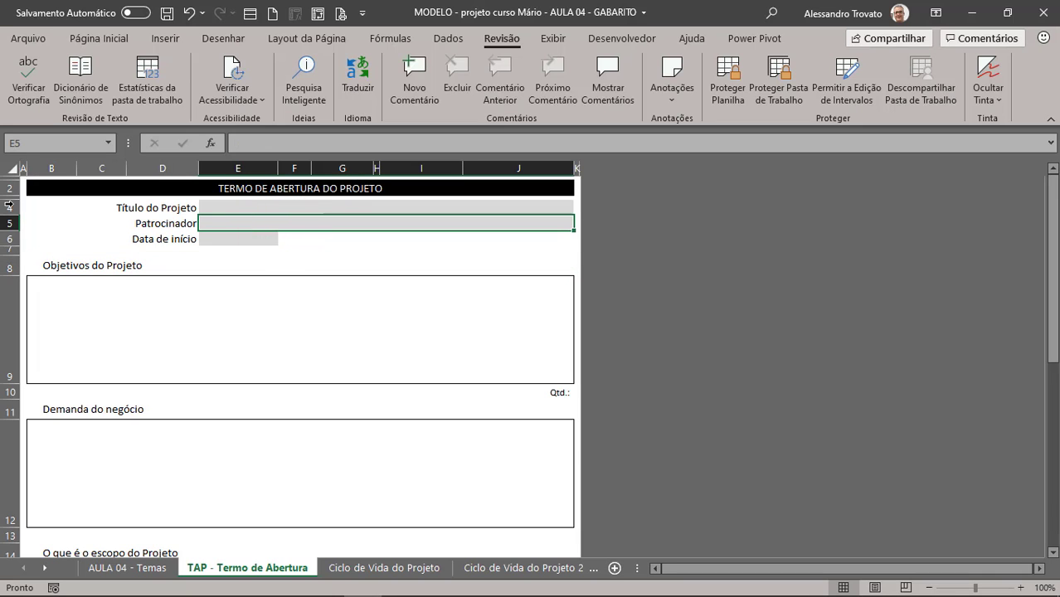
left_click(6, 187)
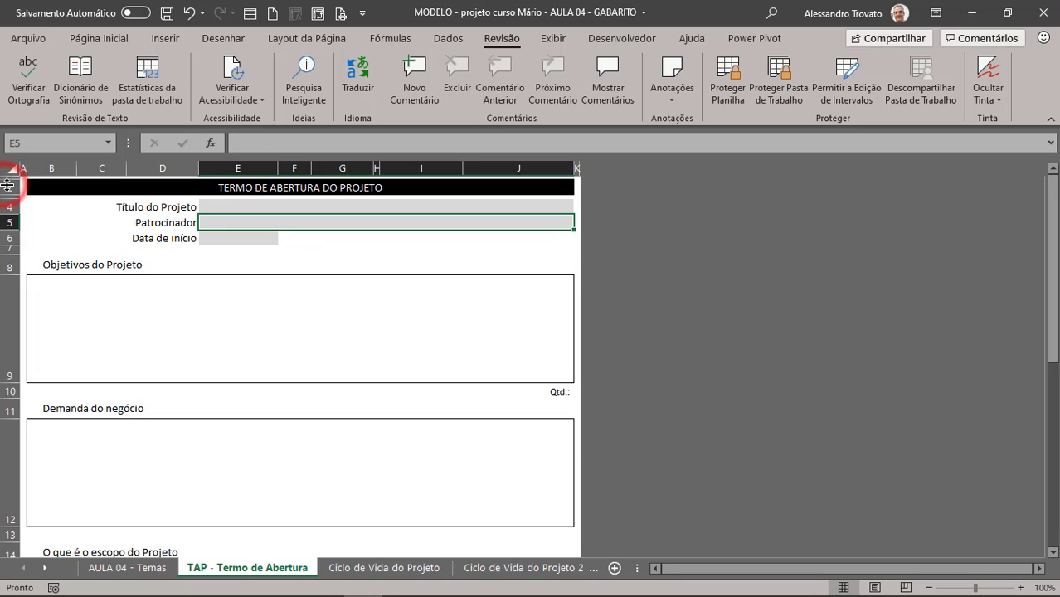
left_click(36, 207)
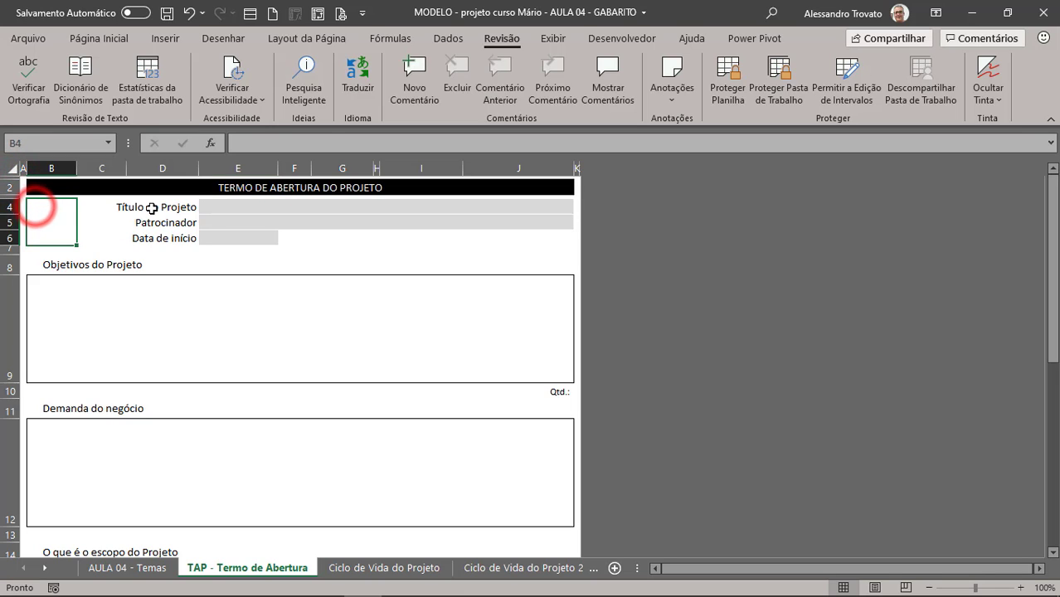
left_click(151, 208)
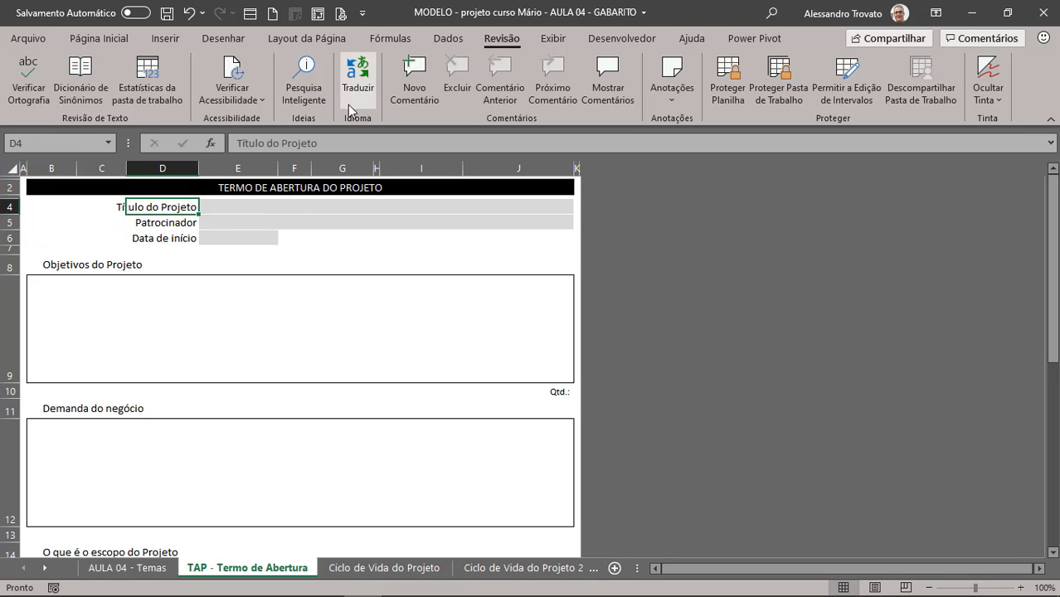
- Set rows $2:$7, the form's title and header fields, as print titles repeated at the top of each printed page
left_click(309, 39)
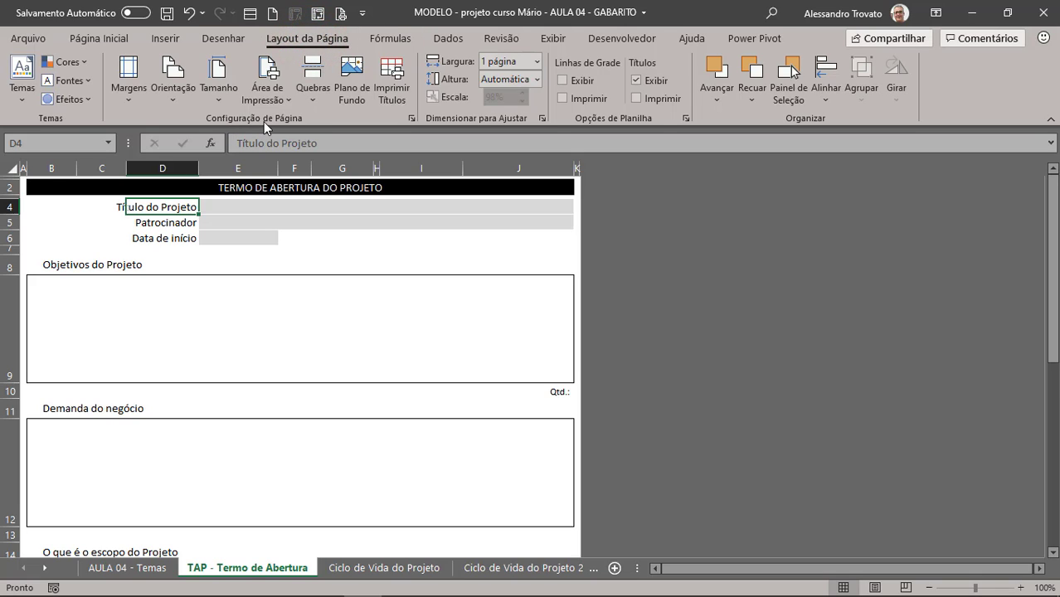
left_click(397, 84)
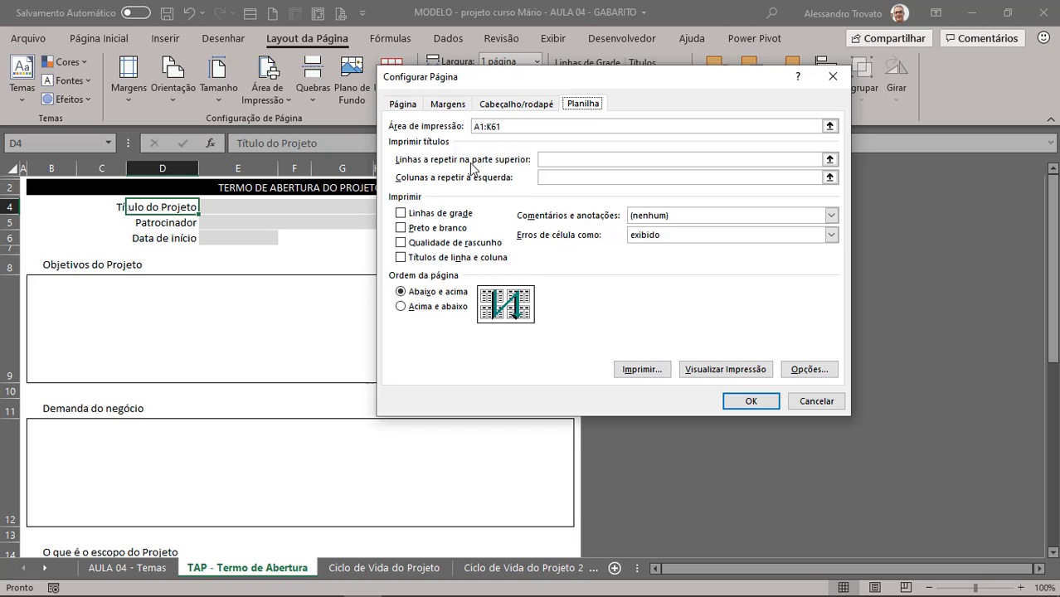
left_click(829, 160)
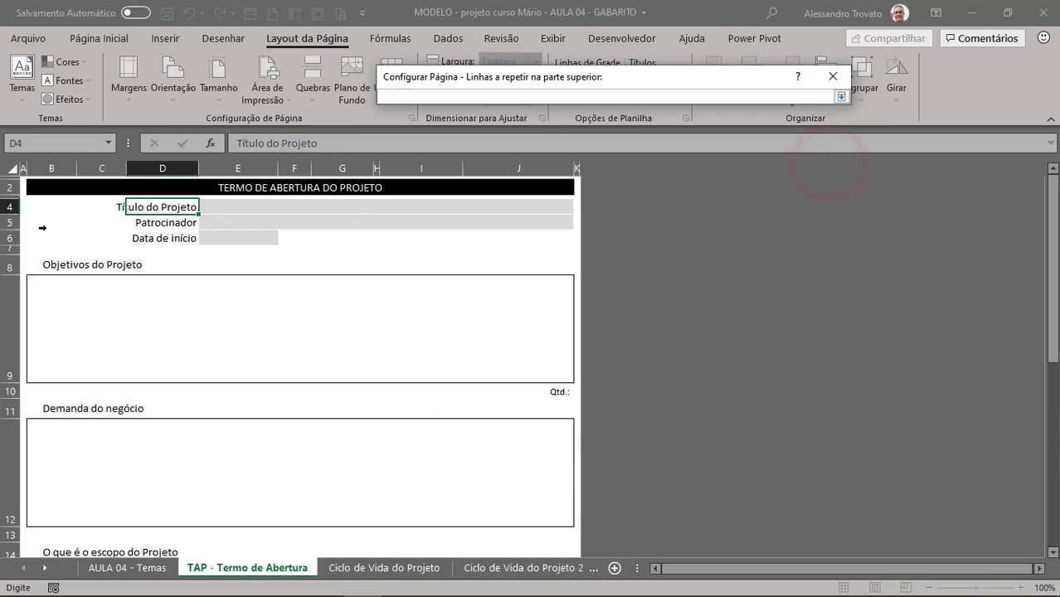
left_click_drag(10, 187, 103, 253)
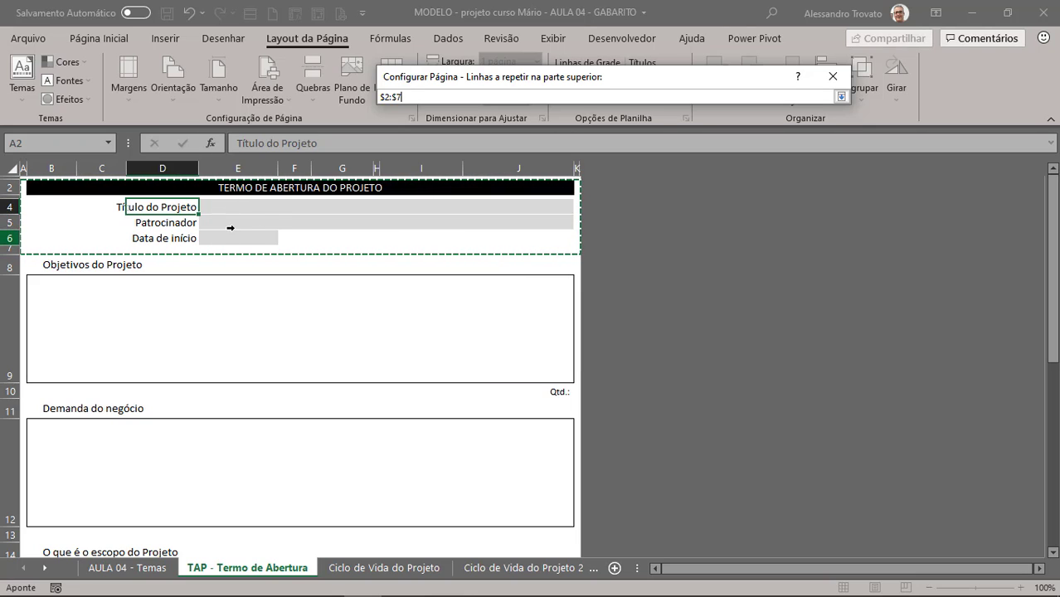
left_click(841, 97)
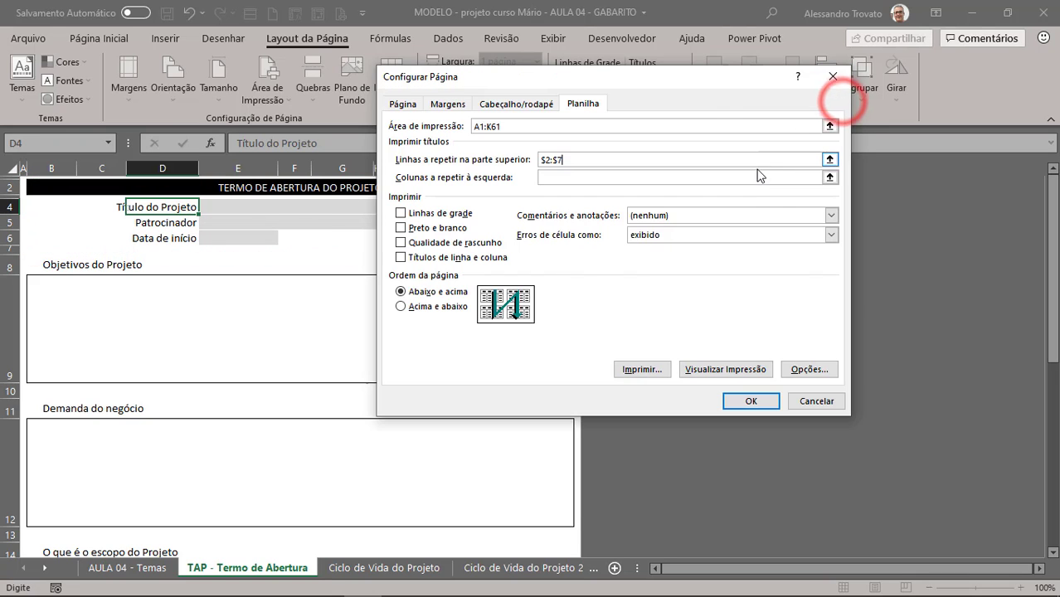
left_click(763, 400)
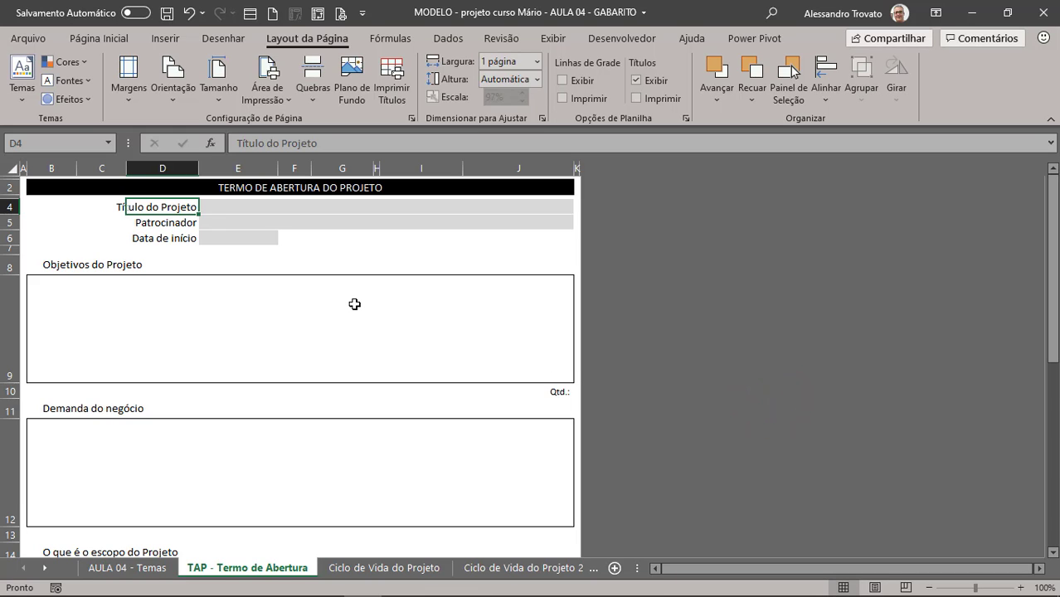
- Check the repeated header rows on both pages in the print preview and return to the sheet
key("ctrl+p")
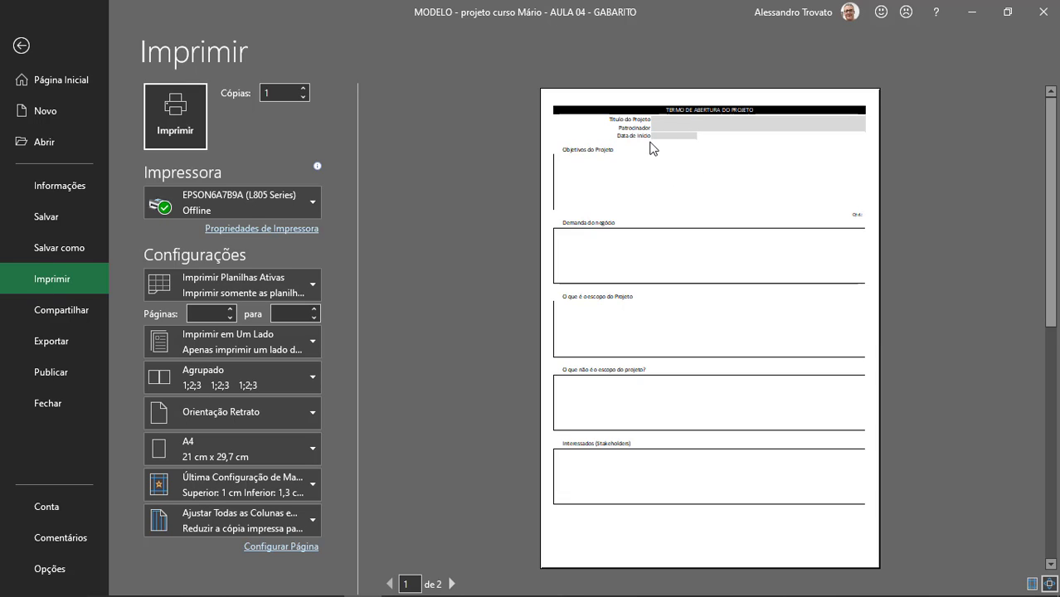
scroll(661, 207, "down", 2)
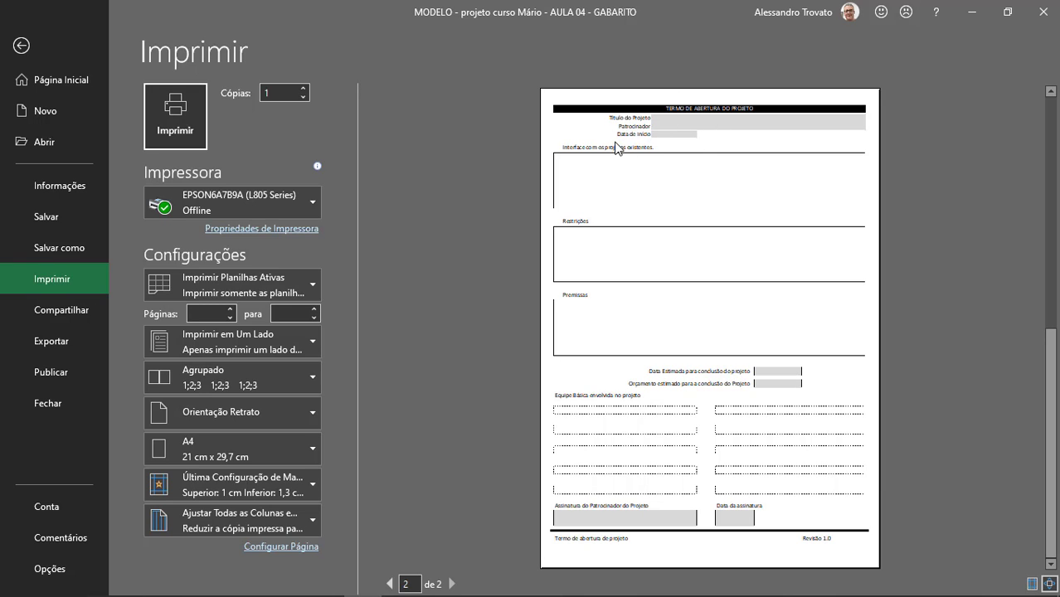
scroll(618, 147, "up", 2)
scroll(638, 144, "down", 2)
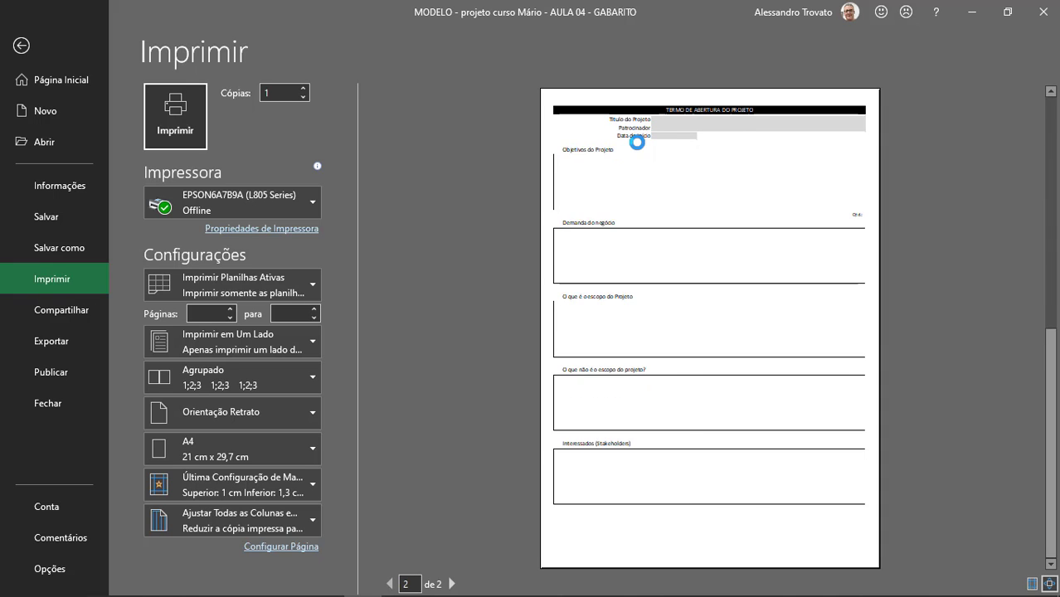
scroll(730, 176, "up", 2)
key("Escape")
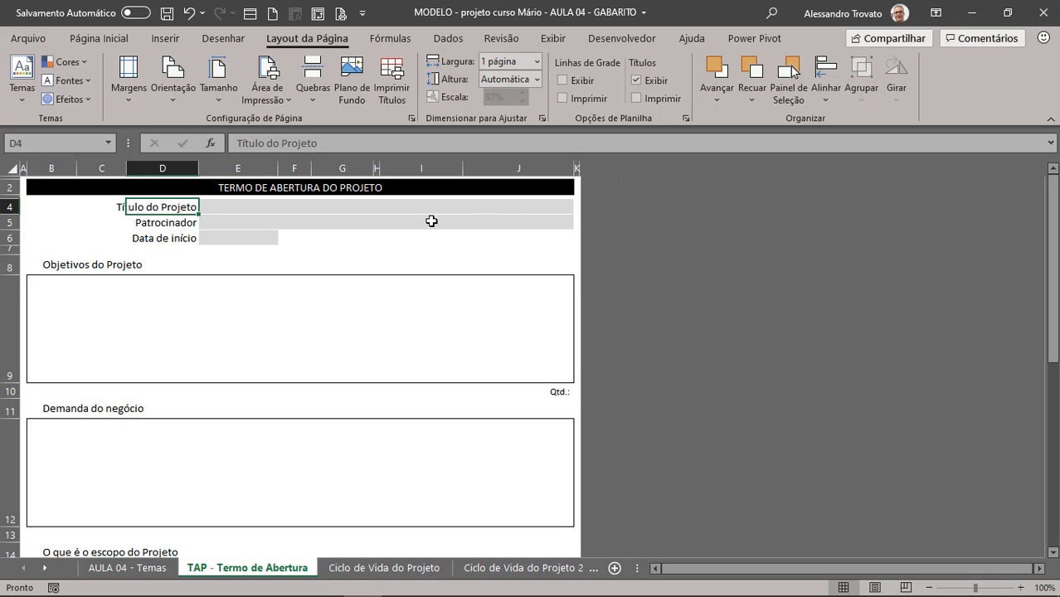
left_click(275, 246)
left_click(344, 222)
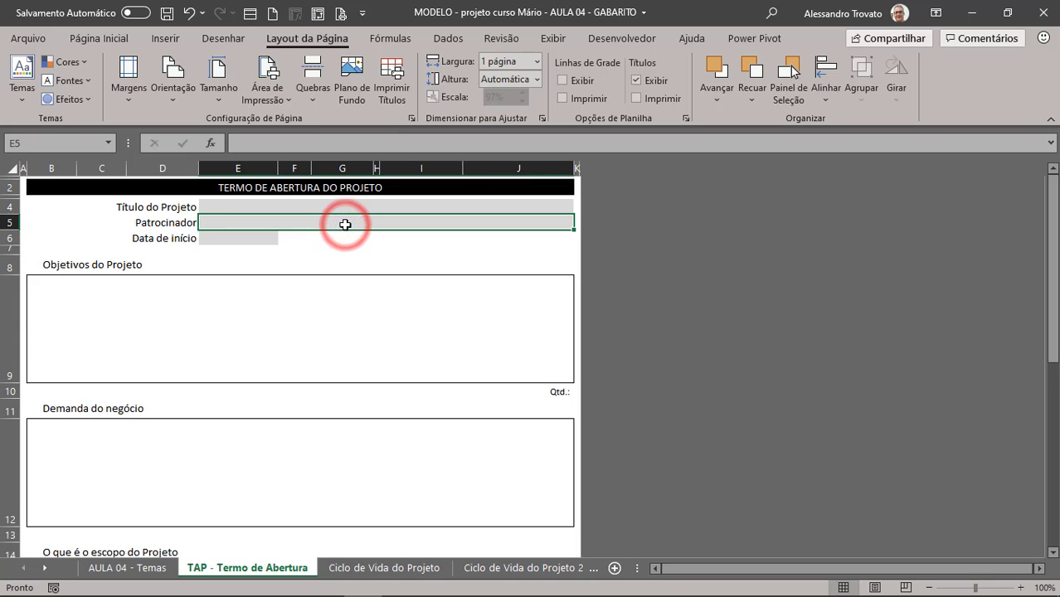
key("ctrl+Home")
- Right-align the "Revisão 1.0" text in cell J60 of the form's footer row
scroll(345, 225, "down", 12)
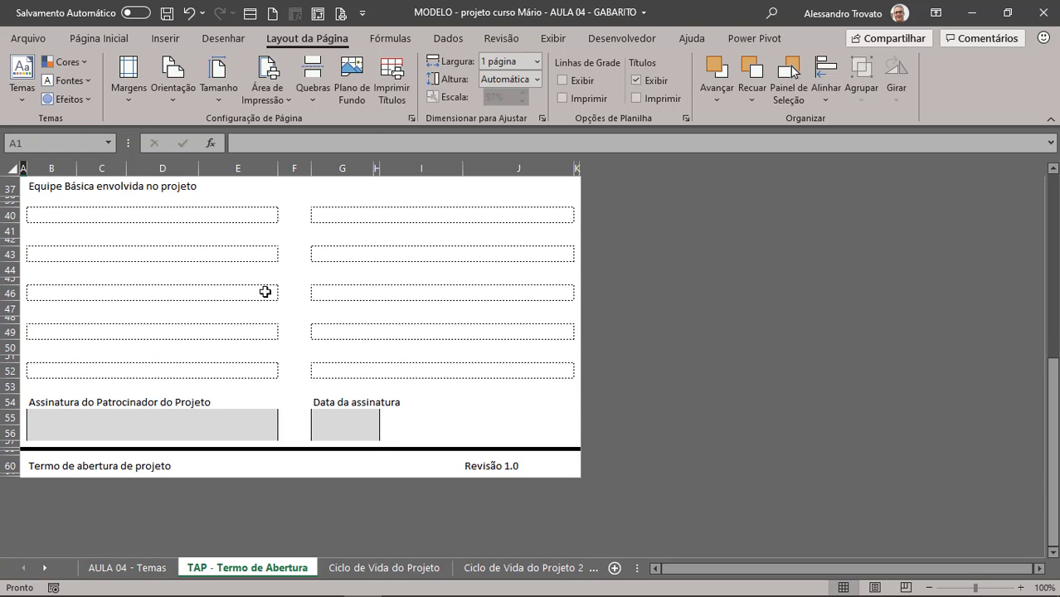
left_click(89, 467)
left_click(46, 470)
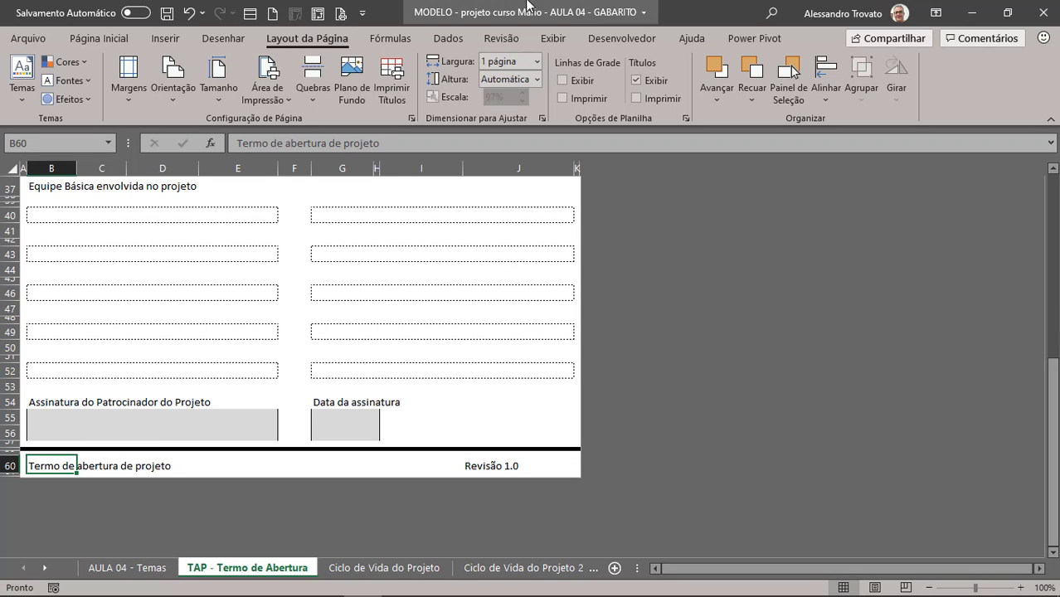
left_click(499, 466)
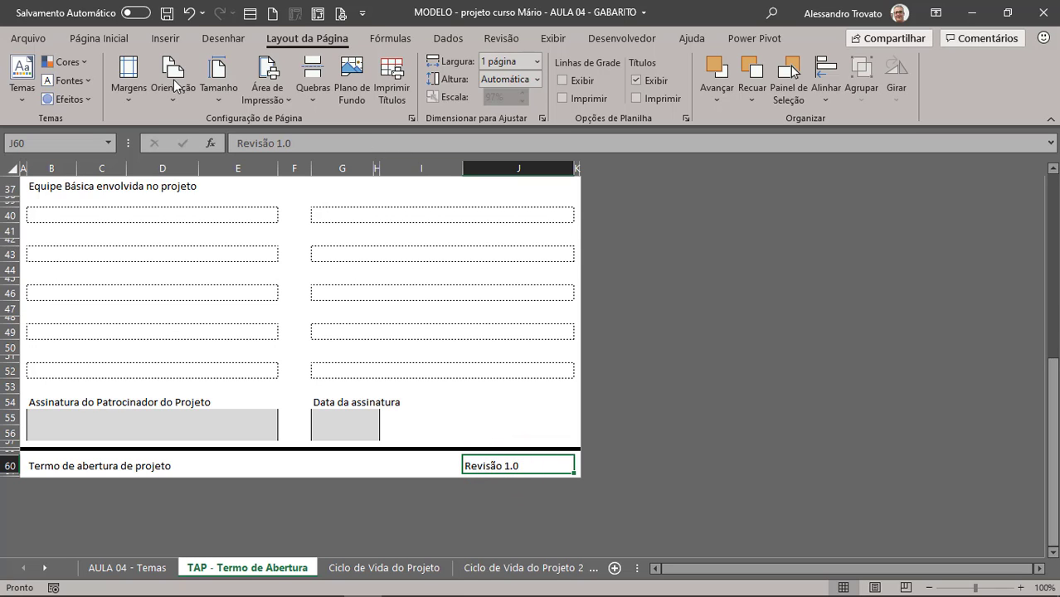
left_click(93, 35)
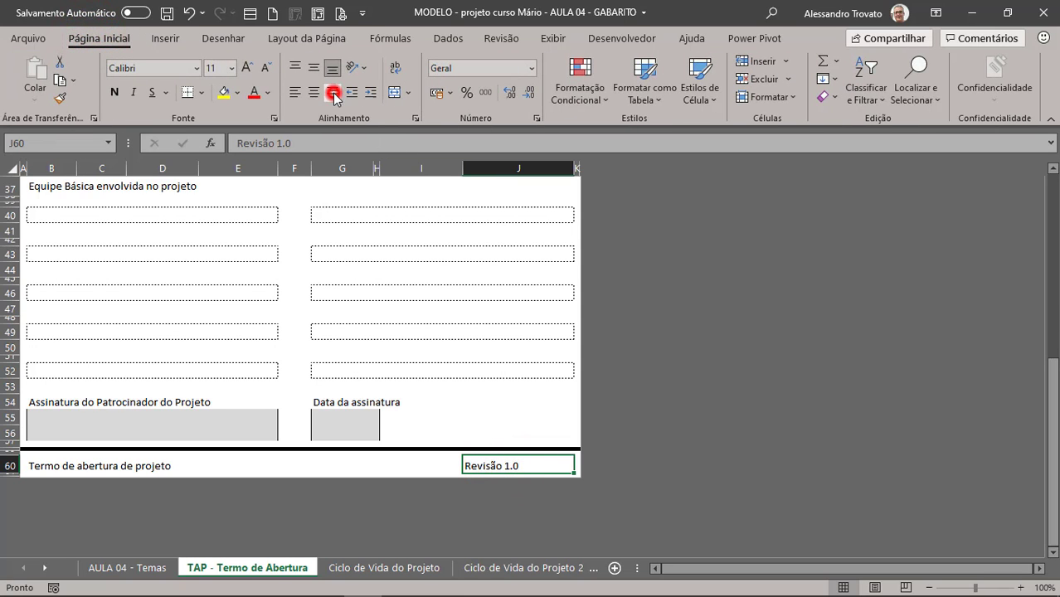
left_click(333, 93)
left_click(516, 468)
left_click(470, 366)
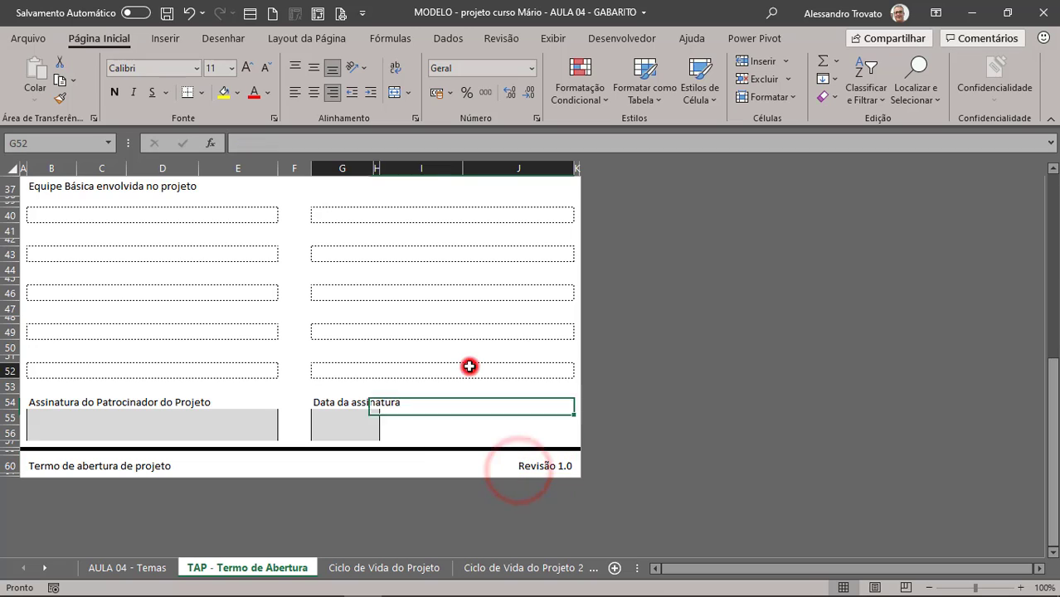
left_click(542, 468)
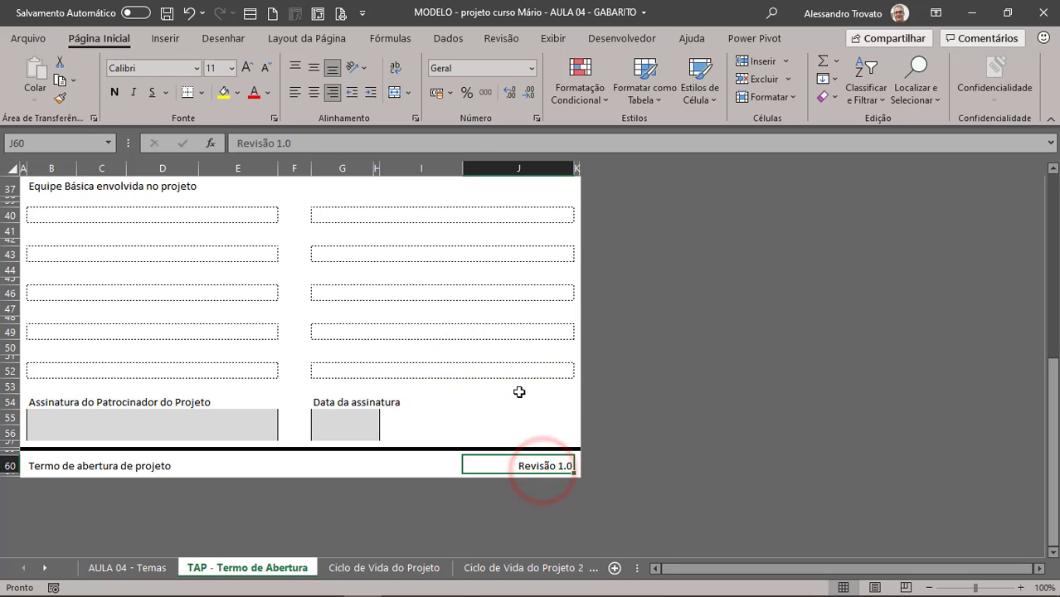
- Clear the contents, including the lookup formulas, of the "Equipe Básica envolvida no projeto" block down to row 53
left_click_drag(516, 388, 14, 207)
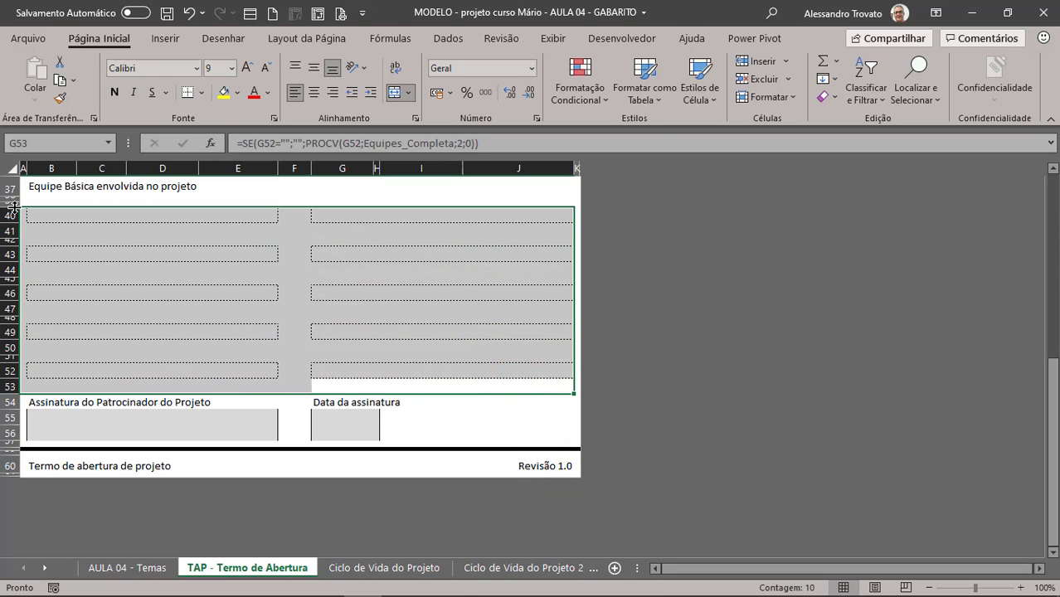
key("Delete")
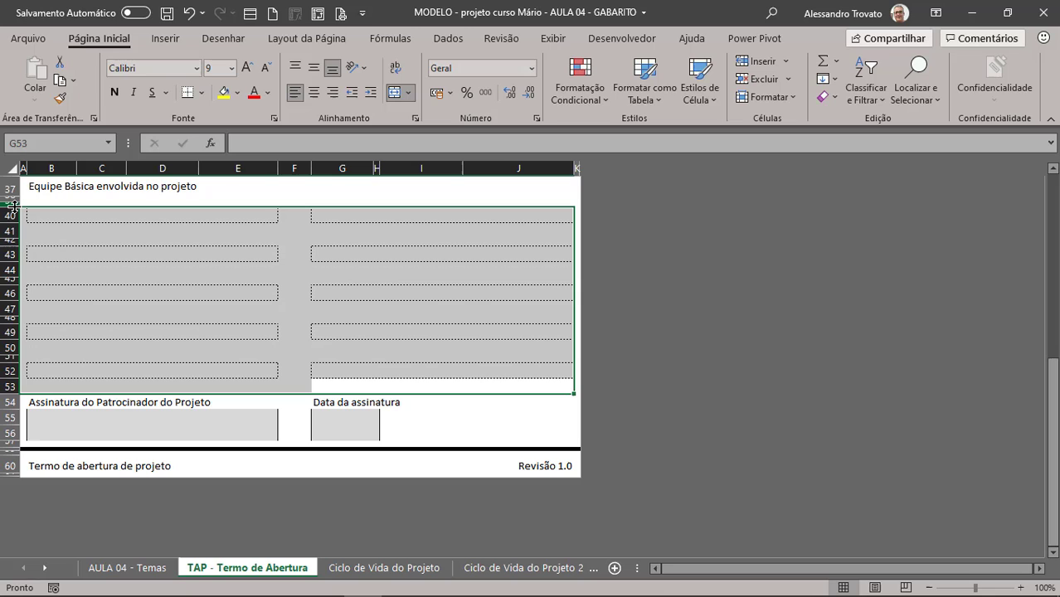
left_click(447, 402)
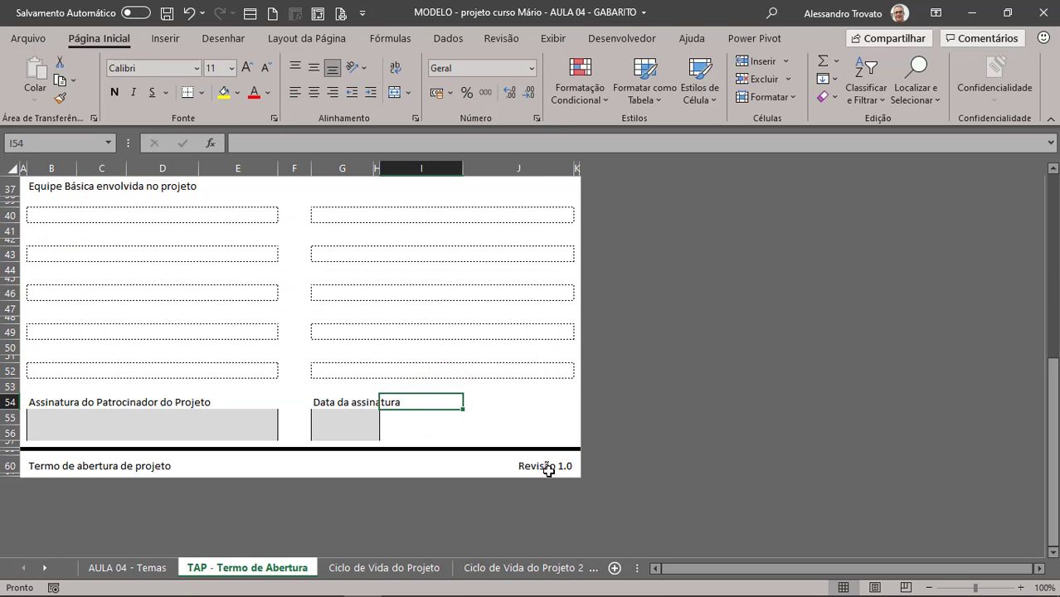
- Look over the form's header fields and the boxes from "Objetivos do Projeto" to "O que não é o escopo do projeto?"
scroll(549, 471, "up", 12)
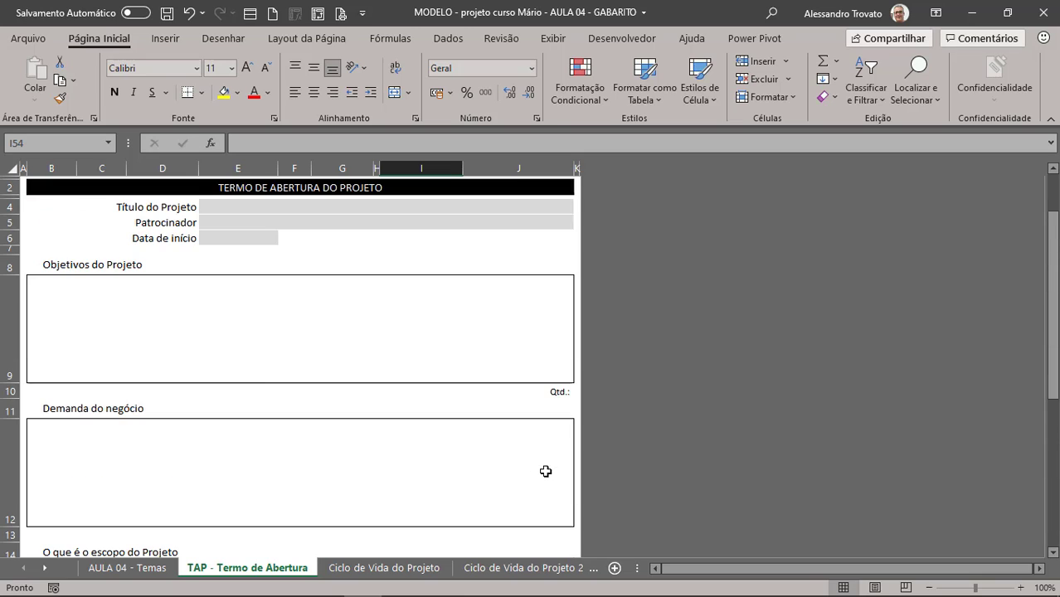
left_click(98, 250)
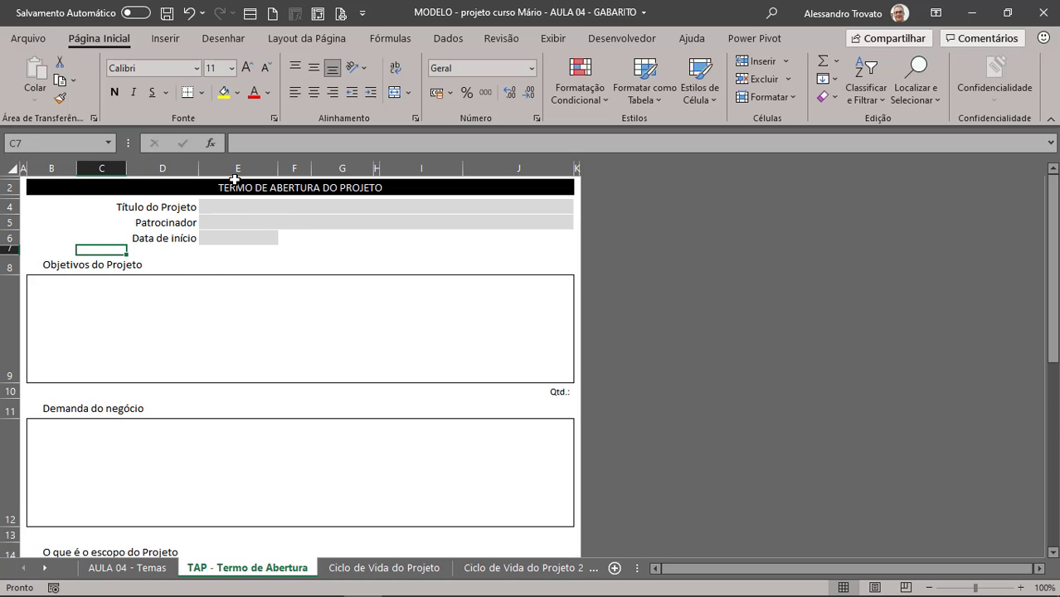
left_click(102, 265)
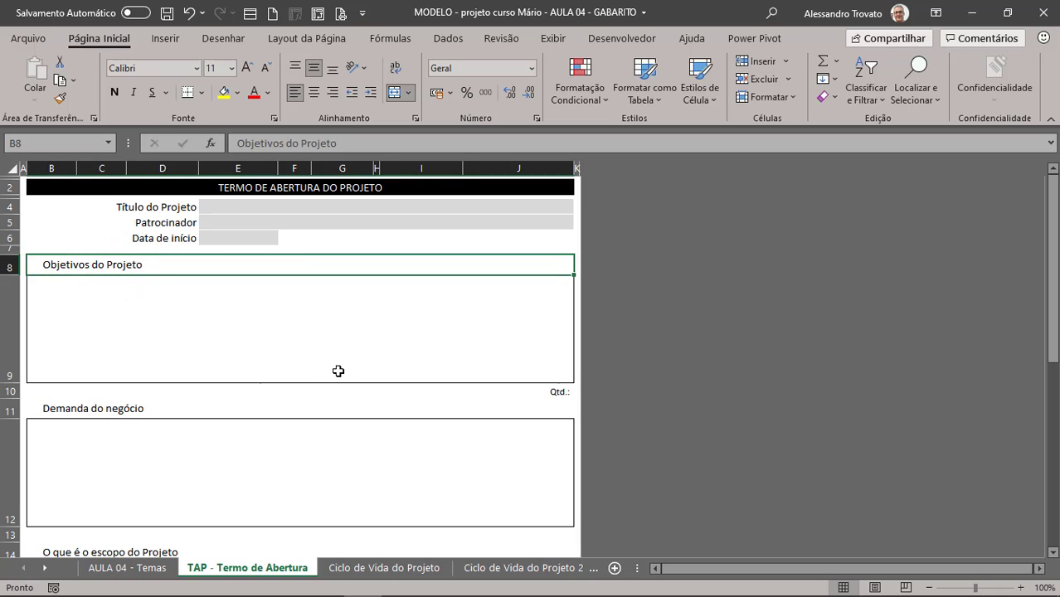
scroll(351, 295, "down", 6)
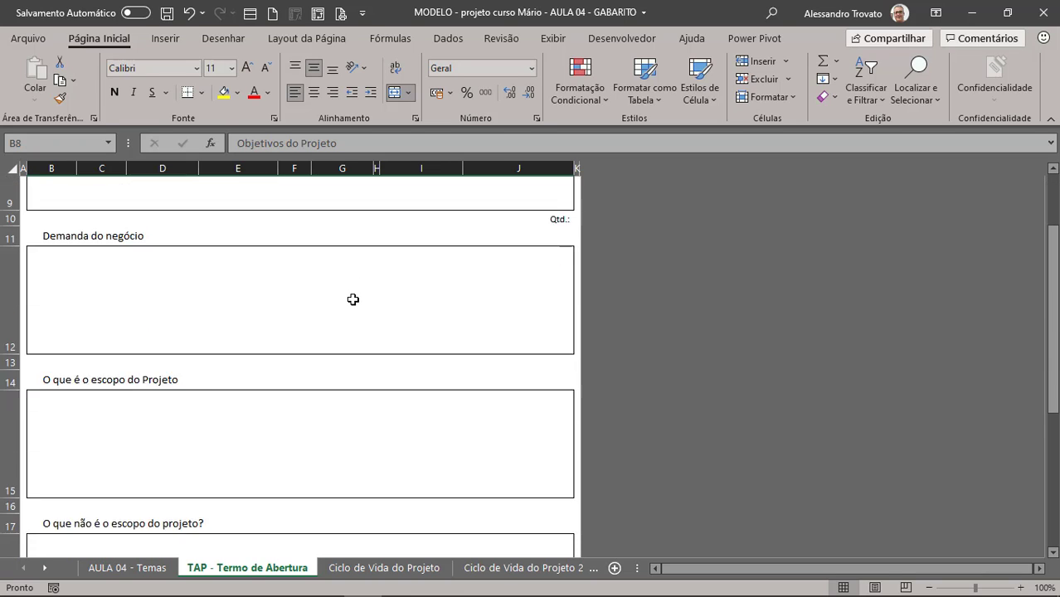
scroll(353, 298, "up", 6)
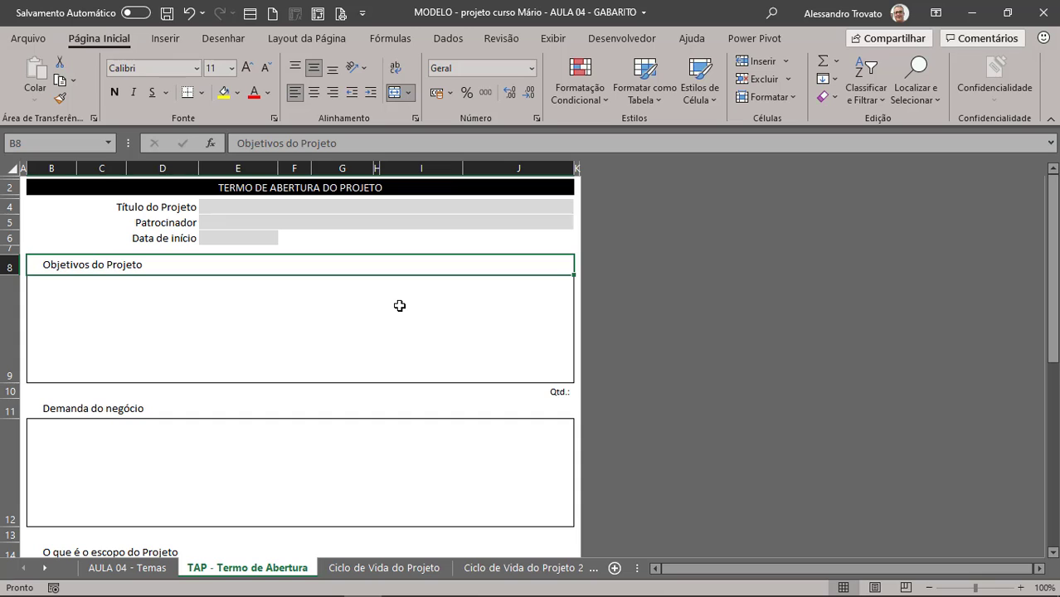
left_click(368, 221)
left_click(291, 248)
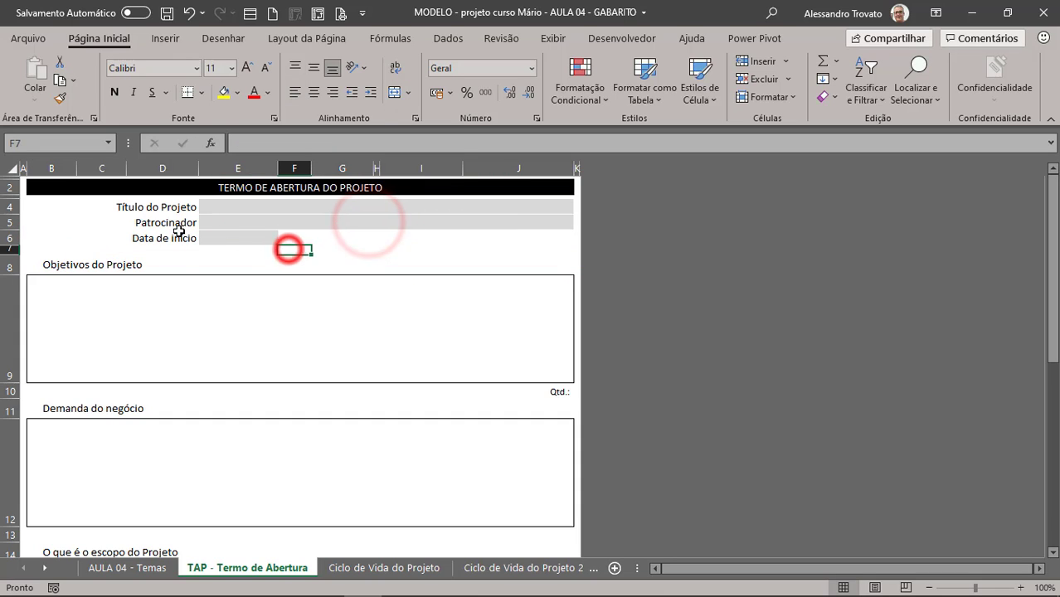
left_click(296, 203)
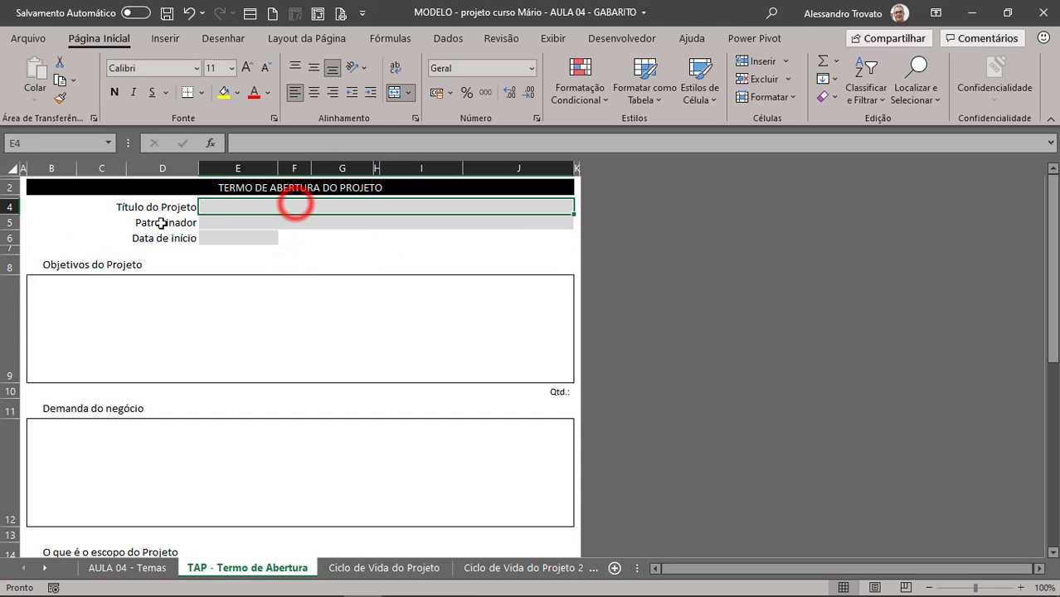
- Hide the row and column headings on the "TAP - Termo de Abertura" sheet
left_click(231, 220)
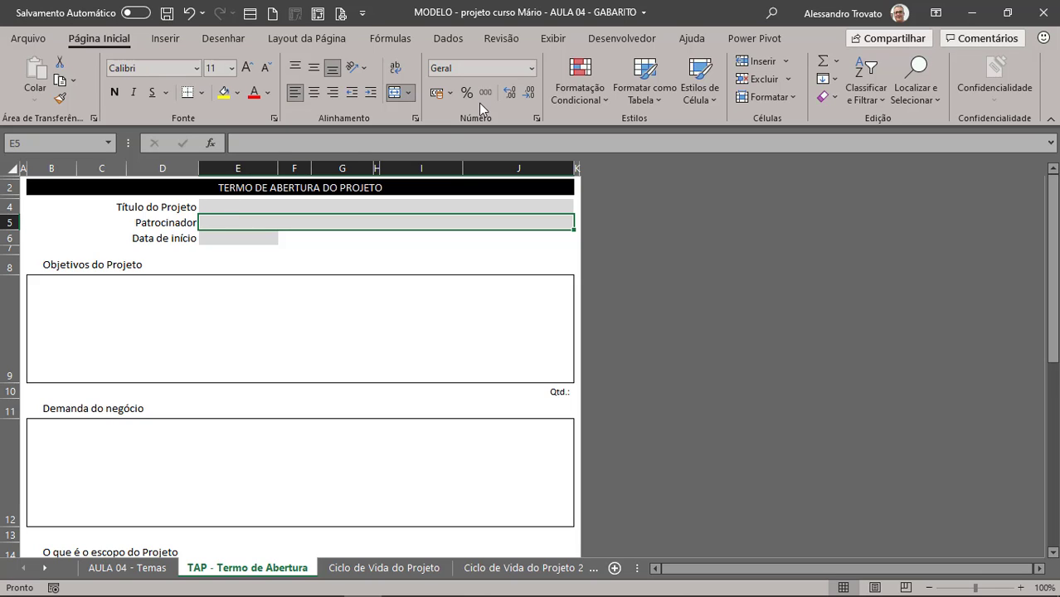
left_click(553, 42)
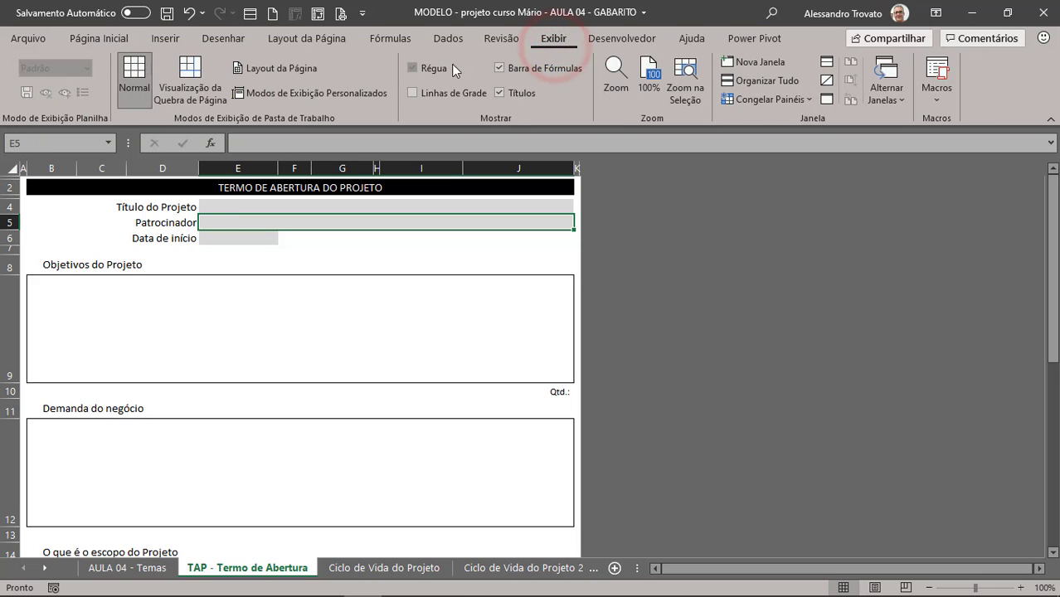
left_click(502, 93)
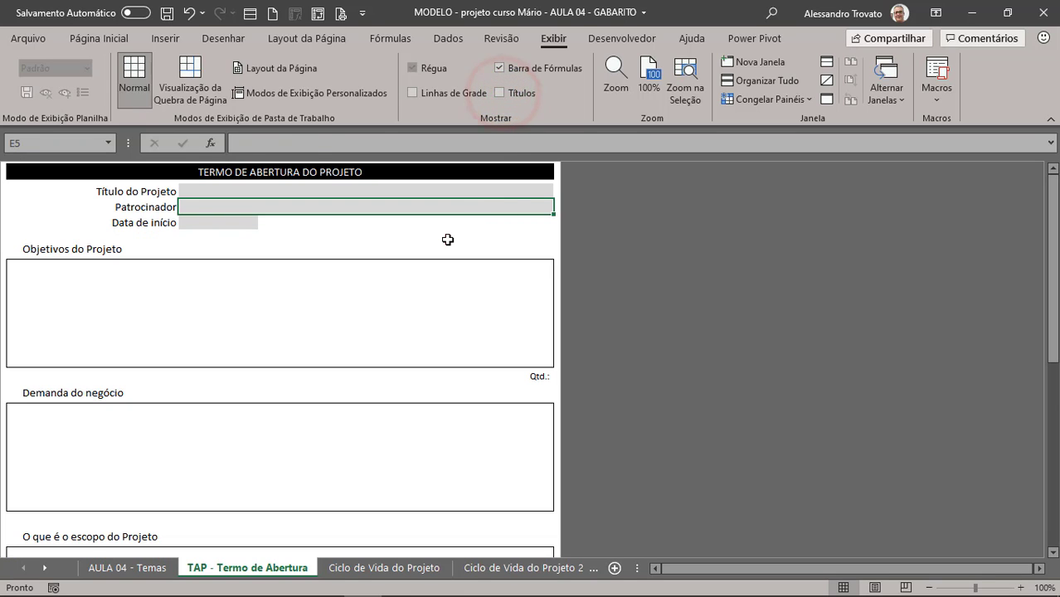
- Look over the whole form down to its footer, then inspect the header fields and the available worksheet protection options
left_click(448, 241)
scroll(248, 343, "down", 10)
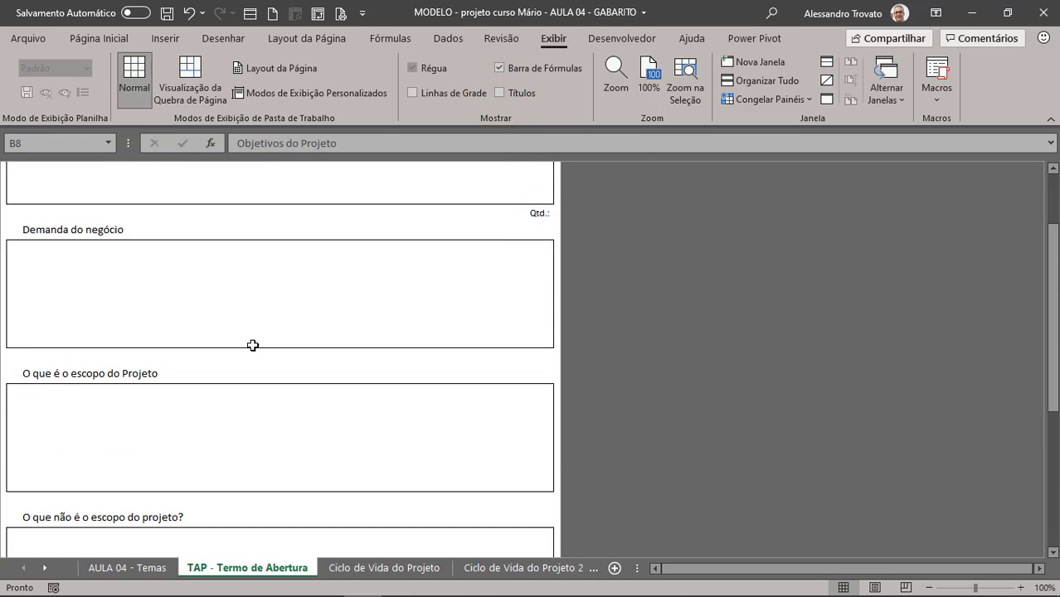
scroll(253, 345, "down", 8)
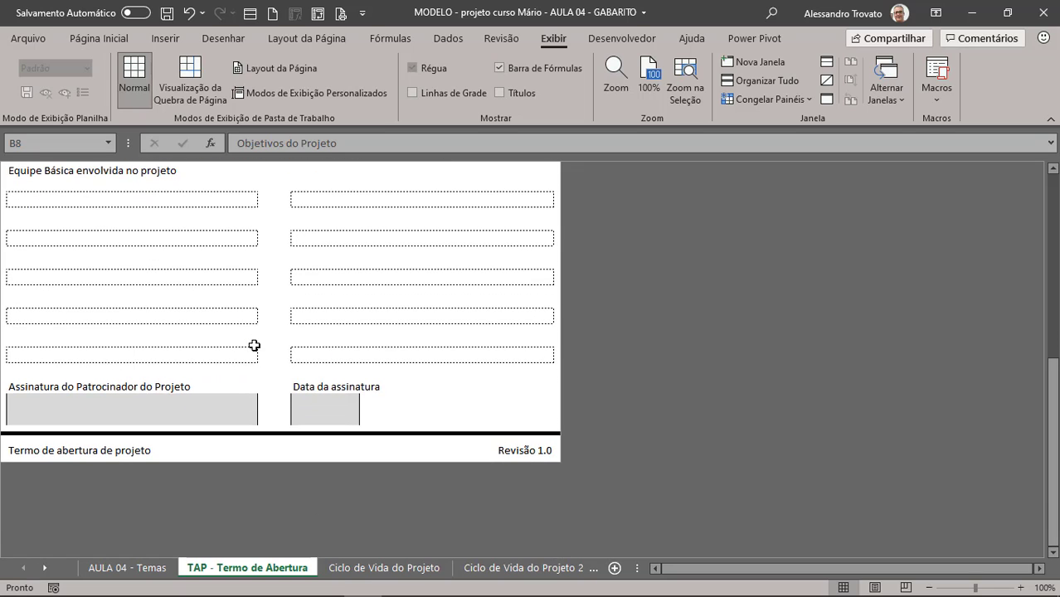
scroll(252, 345, "up", 10)
scroll(252, 344, "up", 5)
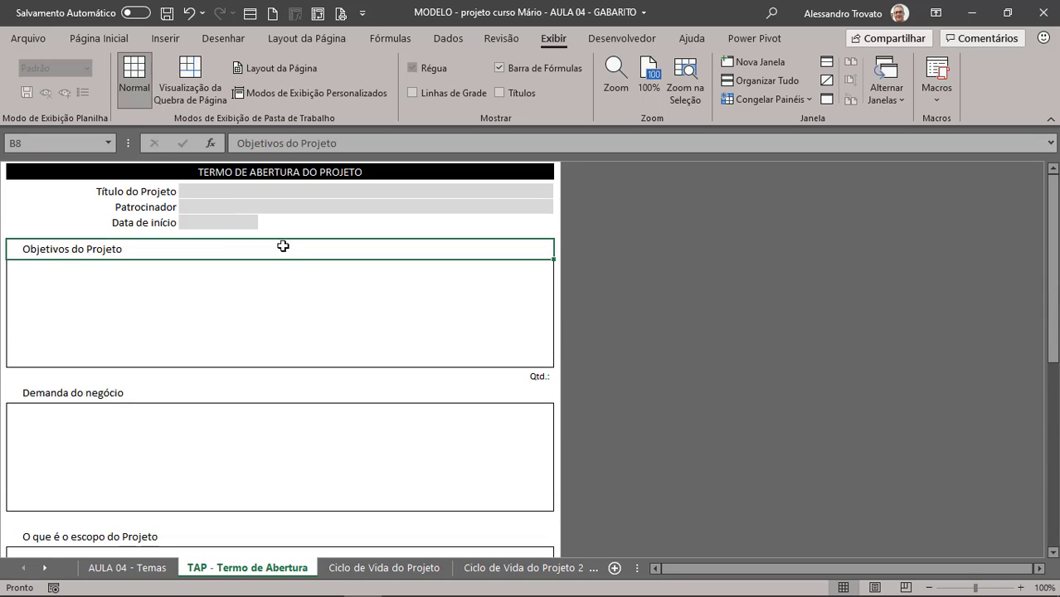
left_click(279, 219)
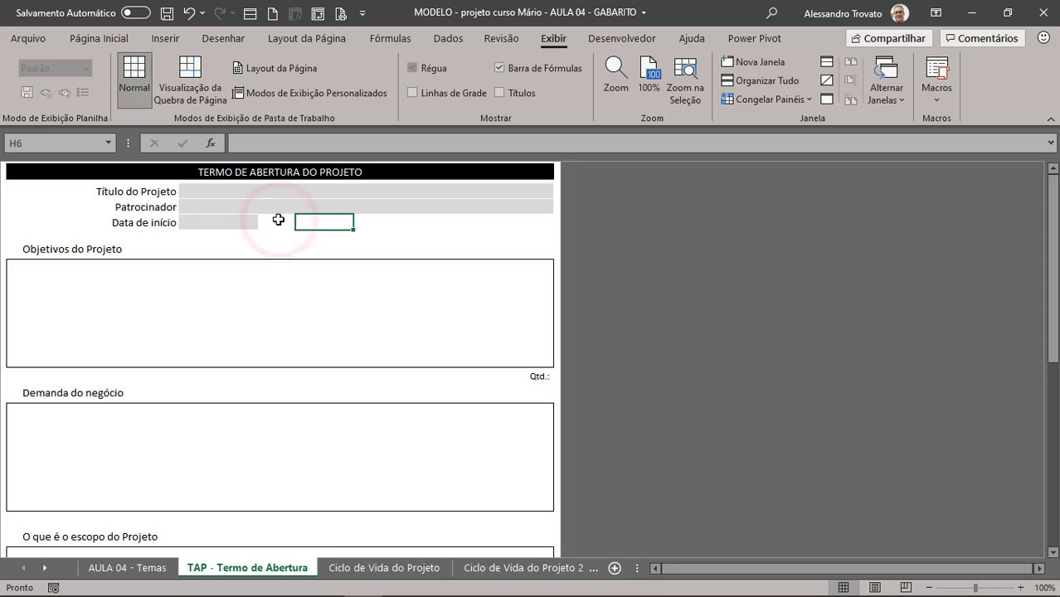
left_click(214, 191)
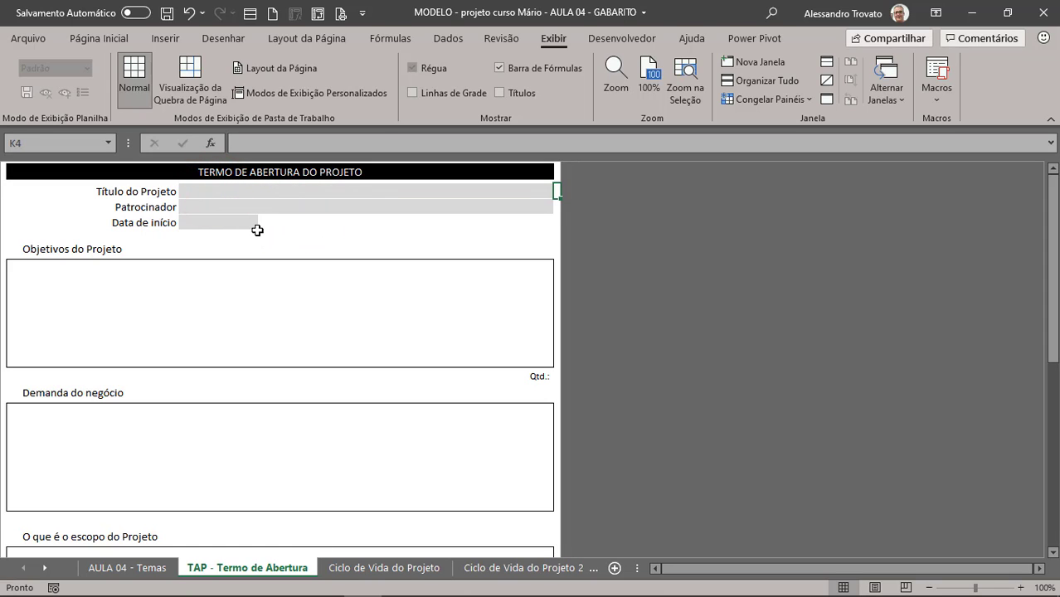
left_click(257, 230)
left_click(220, 194)
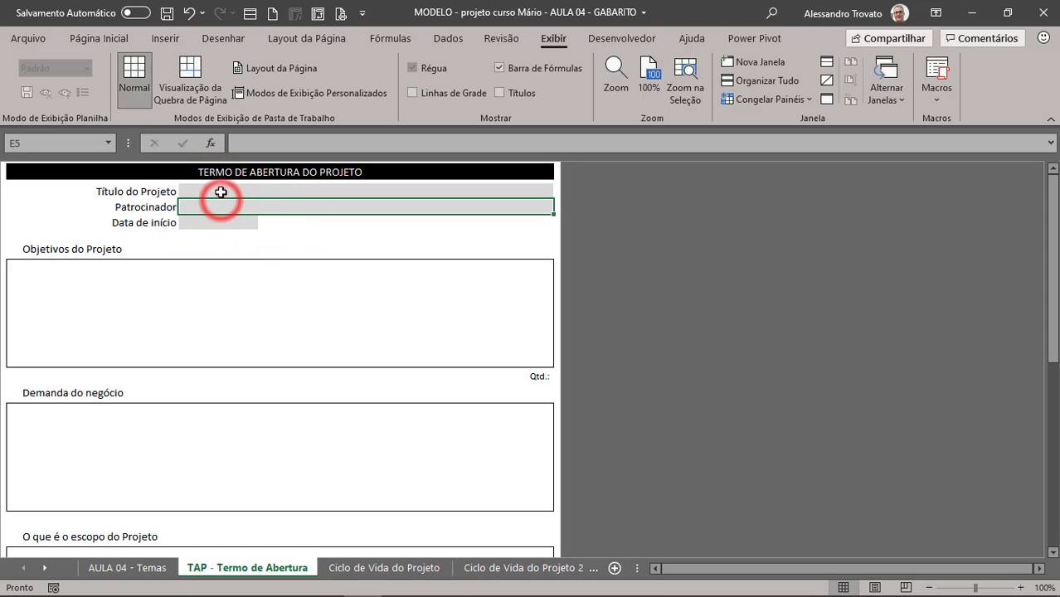
left_click(453, 40)
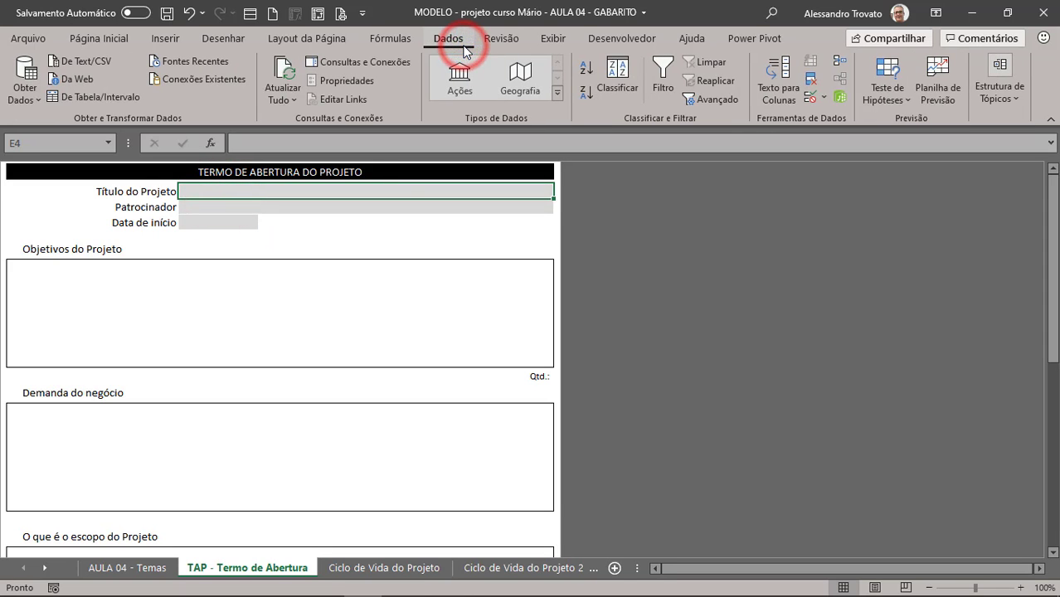
left_click(500, 40)
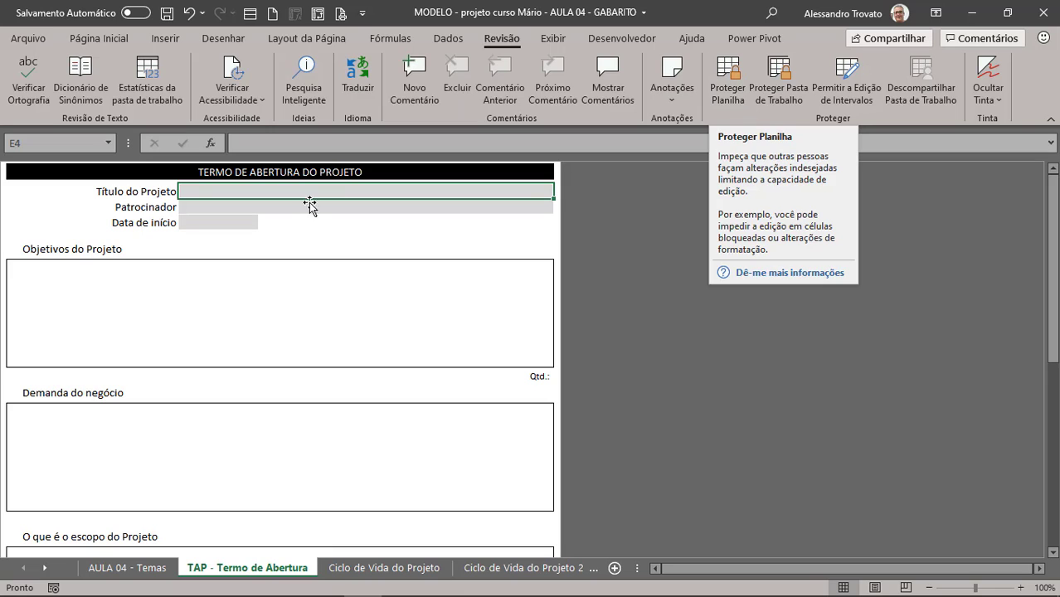
key("Tab")
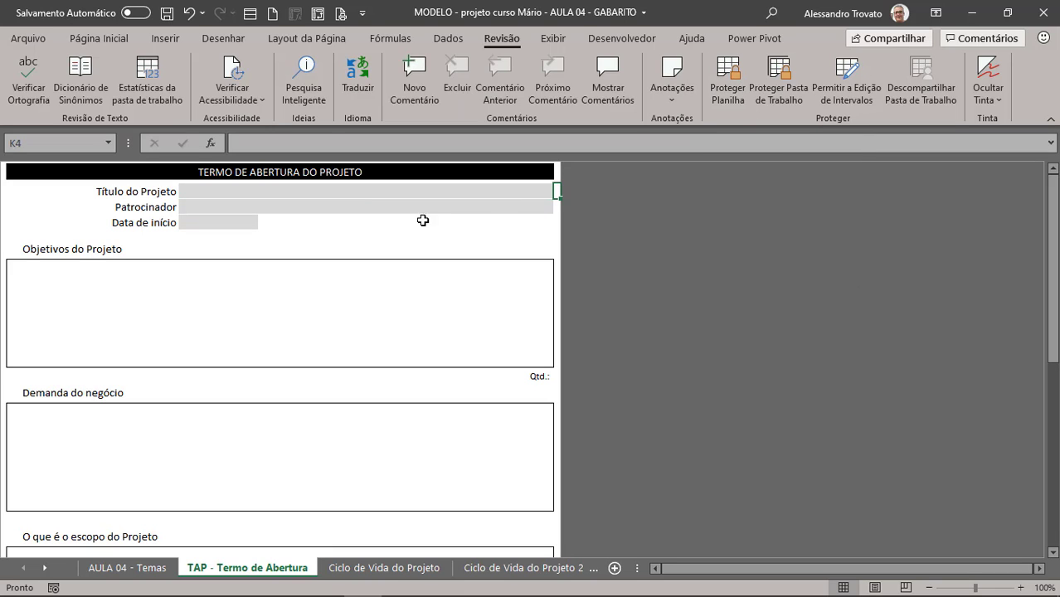
left_click(225, 248)
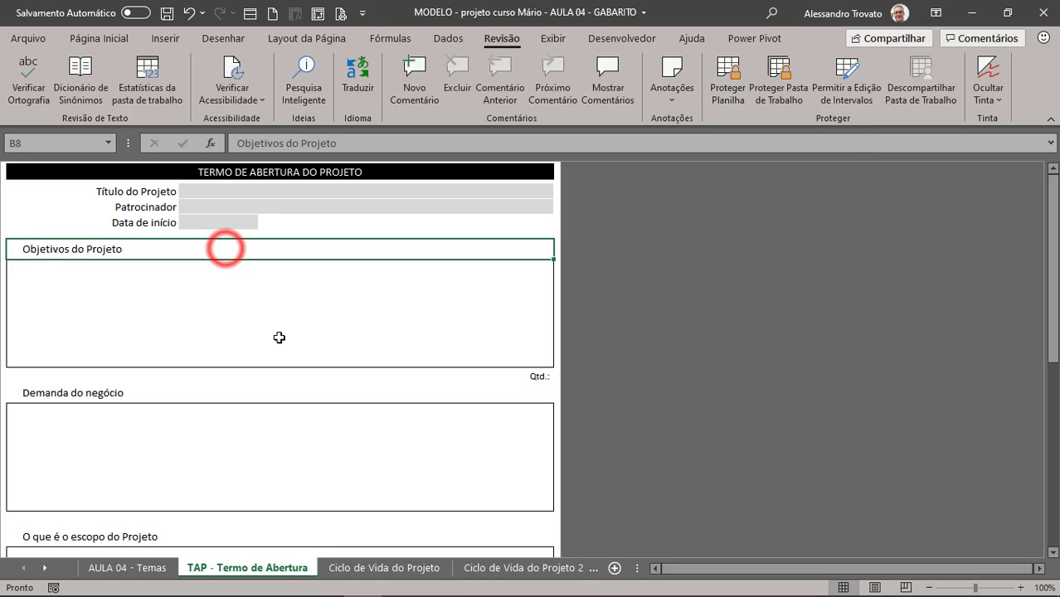
- Review the list of lesson topics on the "AULA 04 - Temas" sheet and return to the project charter form
left_click(116, 569)
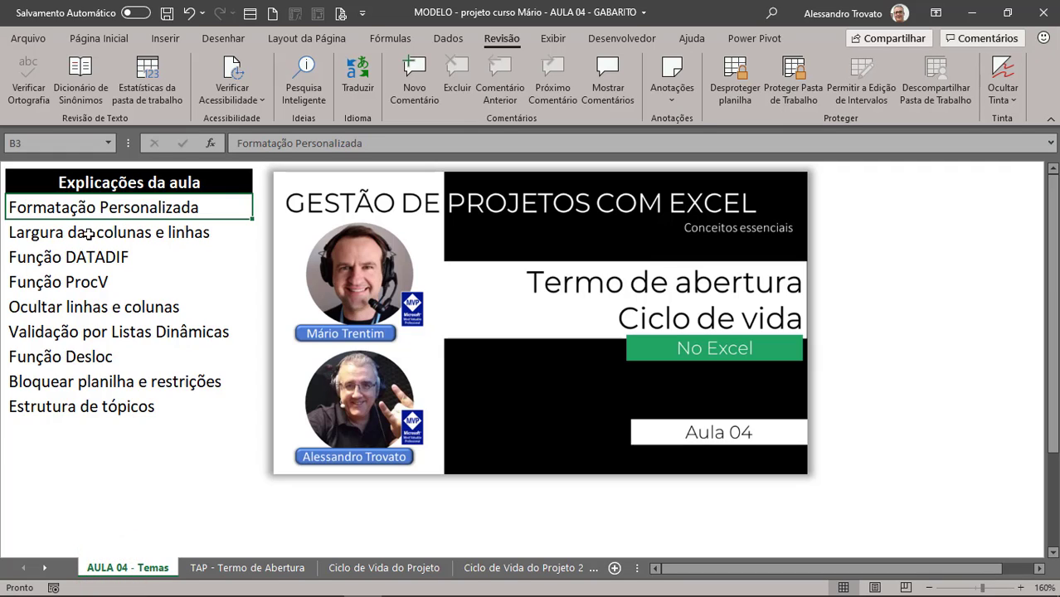
left_click(123, 261)
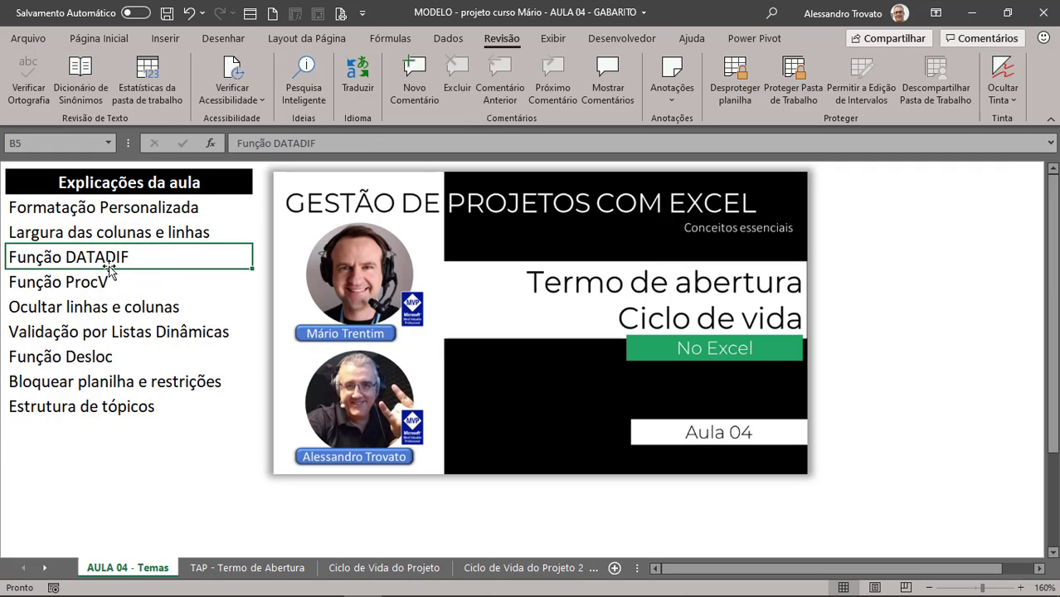
left_click(222, 572)
- Check the form's boxes cell by cell from "Objetivos do Projeto" down to row 19, below "O que não é o escopo do projeto?"
left_click(249, 330)
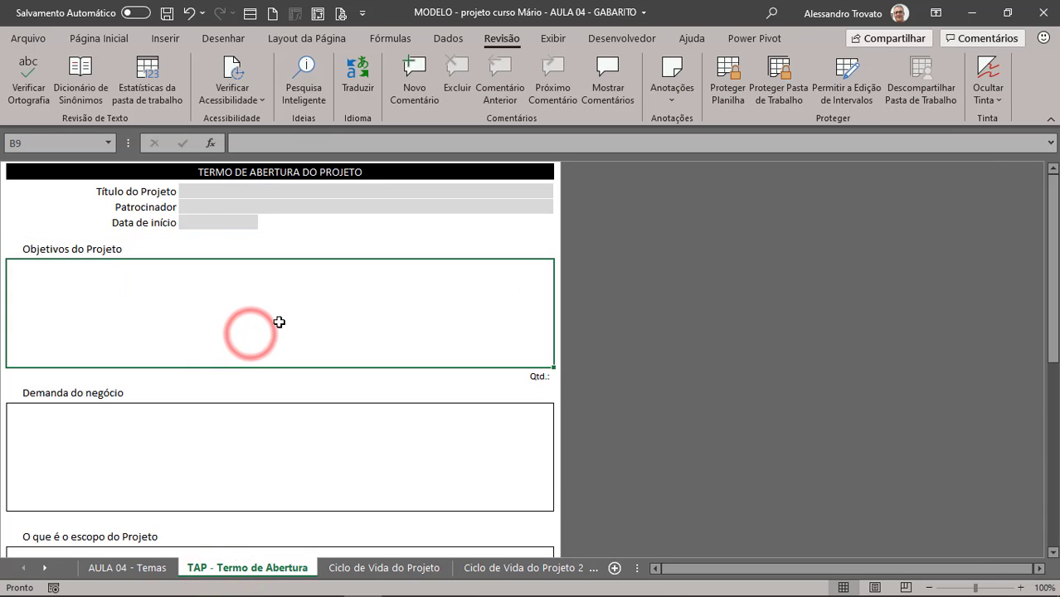
key("Down")
key("Down")
key("Down")
key("Down")
key("Down")
key("Down")
key("Down")
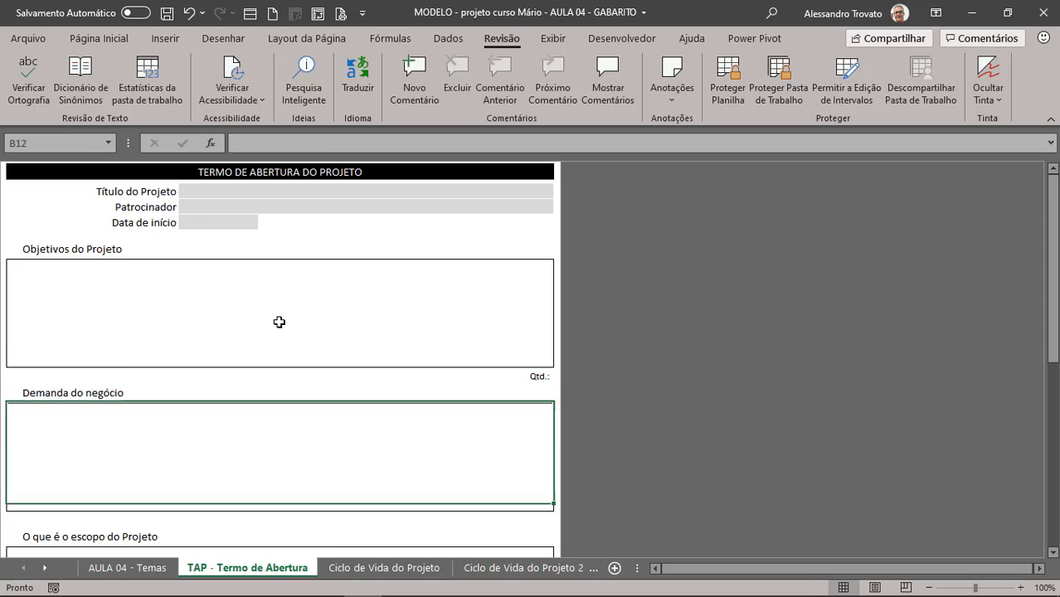
key("Down")
key("Down")
key("Down")
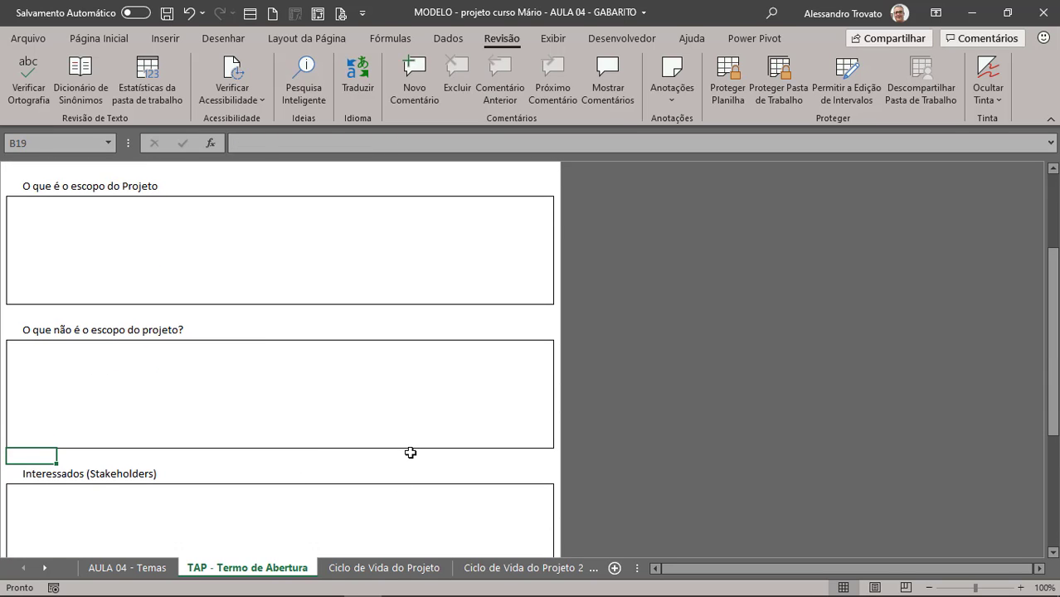
- Examine the "Participantes da Equipe" table on the LISTAS sheet, with its Nome and Cargo columns
key("ctrl+Page_Down")
key("ctrl+Page_Down")
key("ctrl+Page_Down")
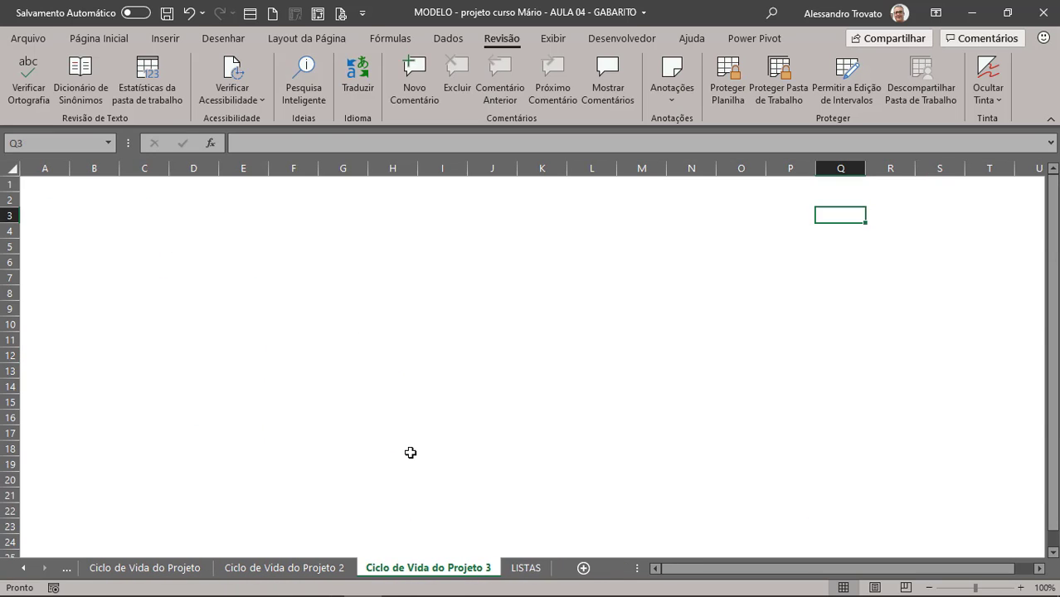
key("ctrl+Page_Down")
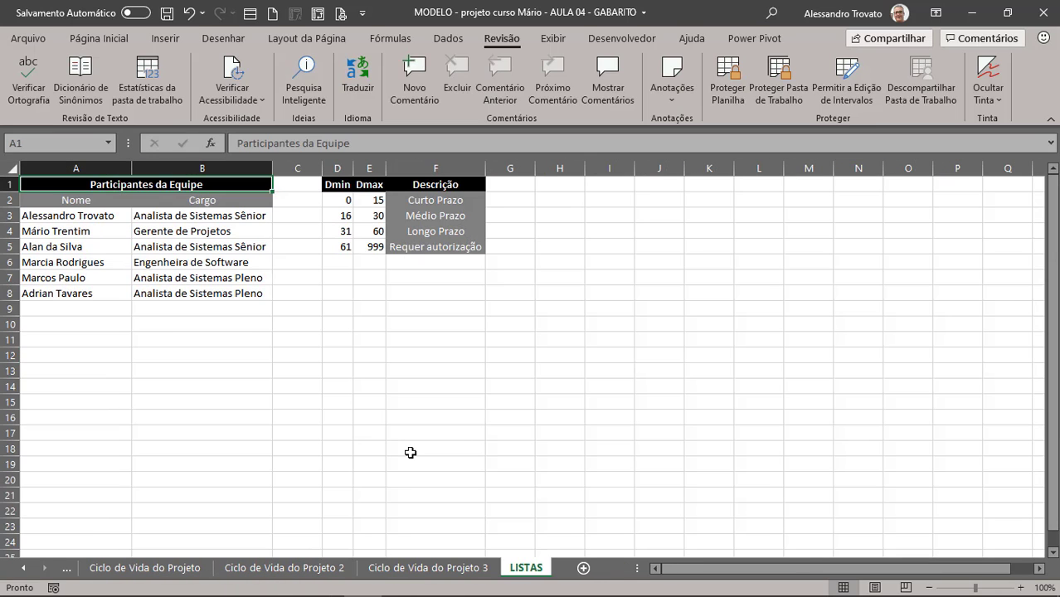
left_click(537, 571)
left_click(318, 386)
left_click(195, 279)
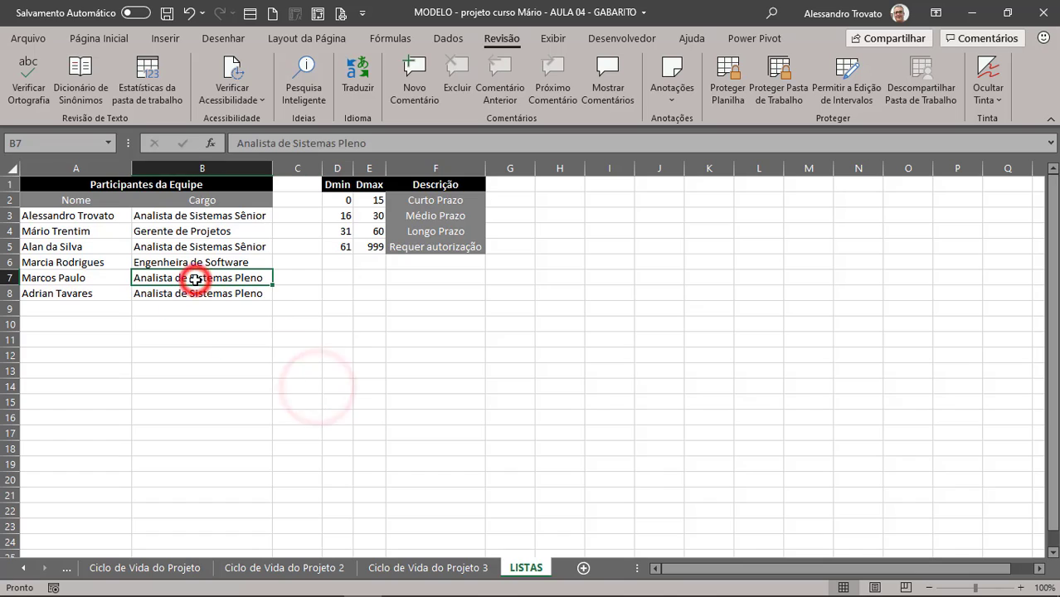
left_click(66, 185)
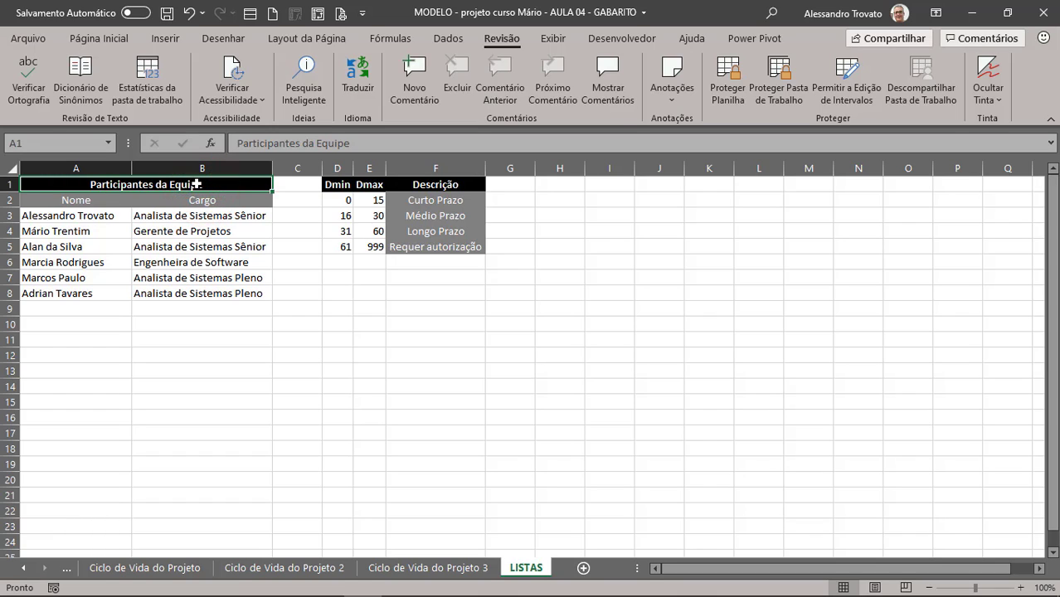
left_click(57, 202)
left_click(183, 200)
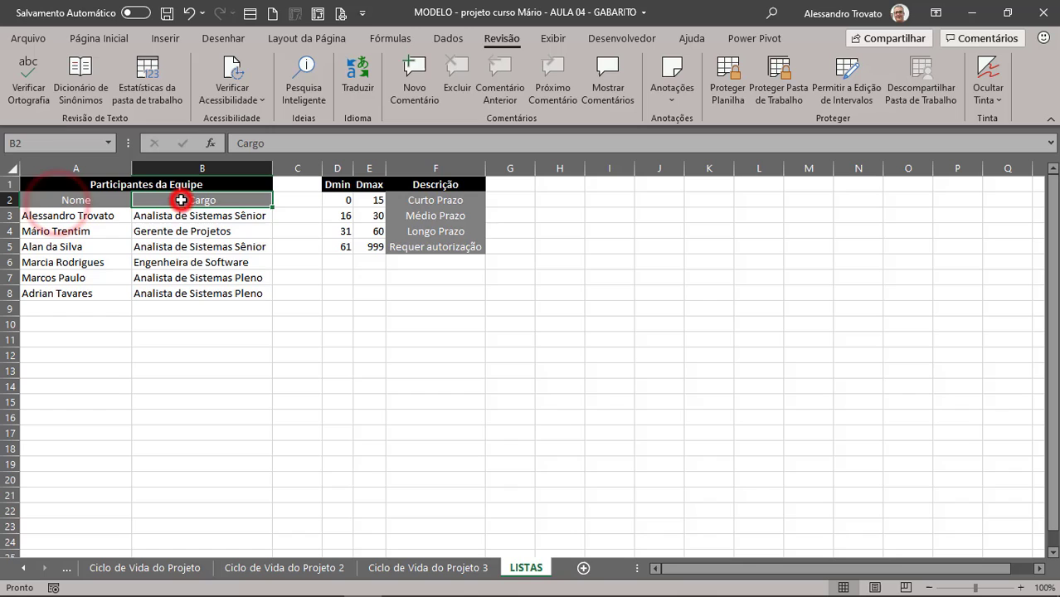
left_click(203, 263)
left_click_drag(89, 216, 121, 295)
left_click(90, 295)
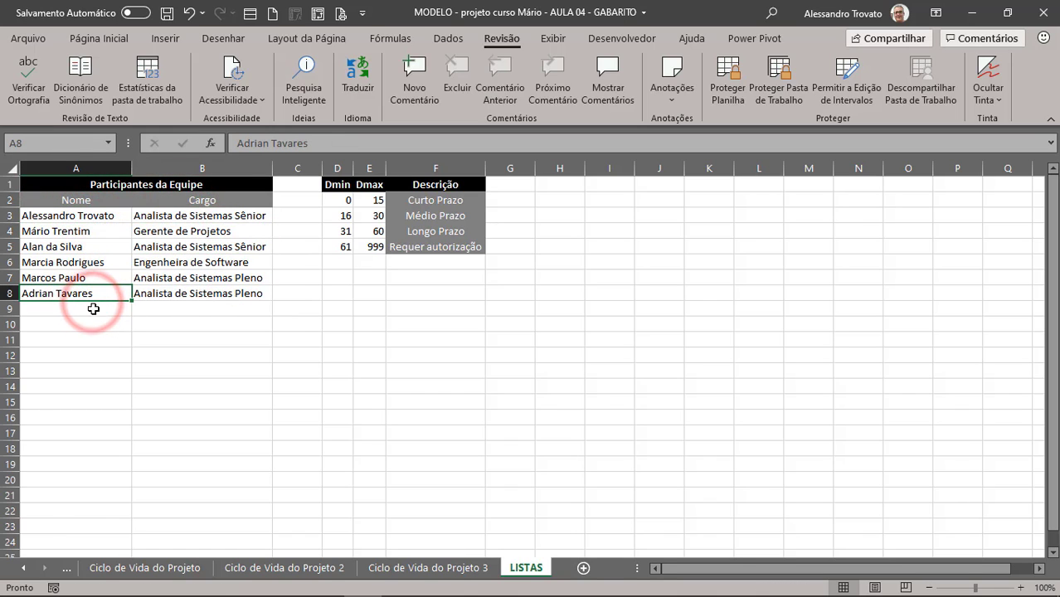
- Return to the "TAP - Termo de Abertura" sheet and select cell B40, the first box under "Equipe Básica envolvida no projeto"
left_click(24, 568)
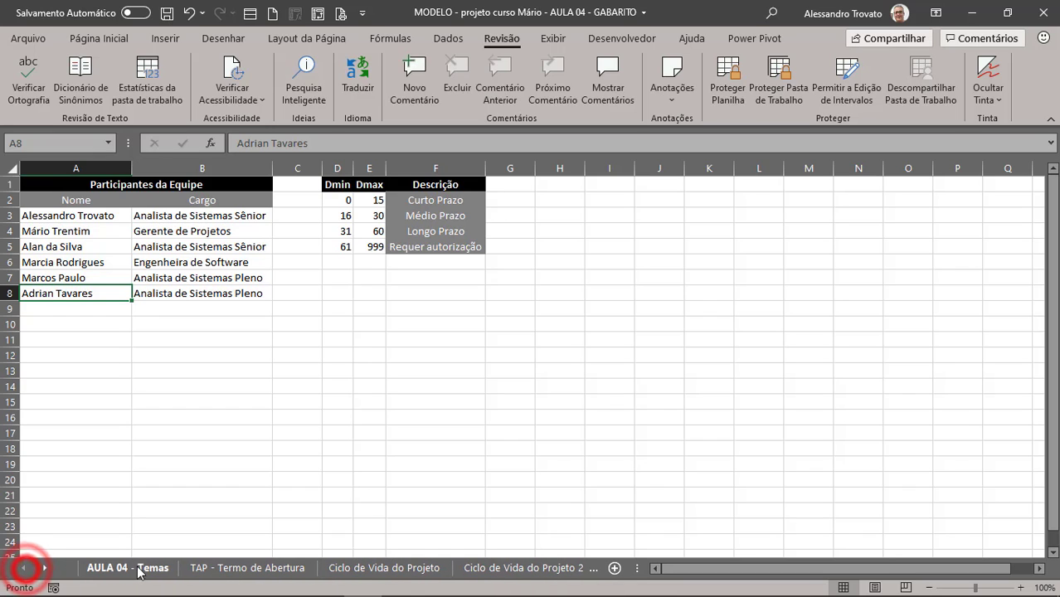
left_click(202, 571)
scroll(161, 390, "up", 5)
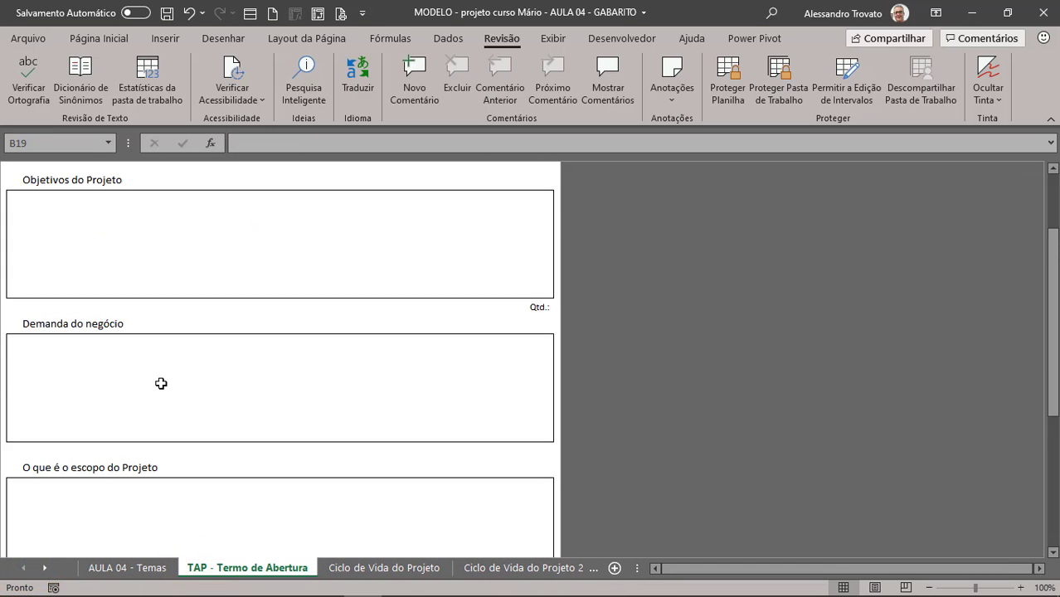
scroll(168, 385, "down", 10)
scroll(168, 385, "down", 6)
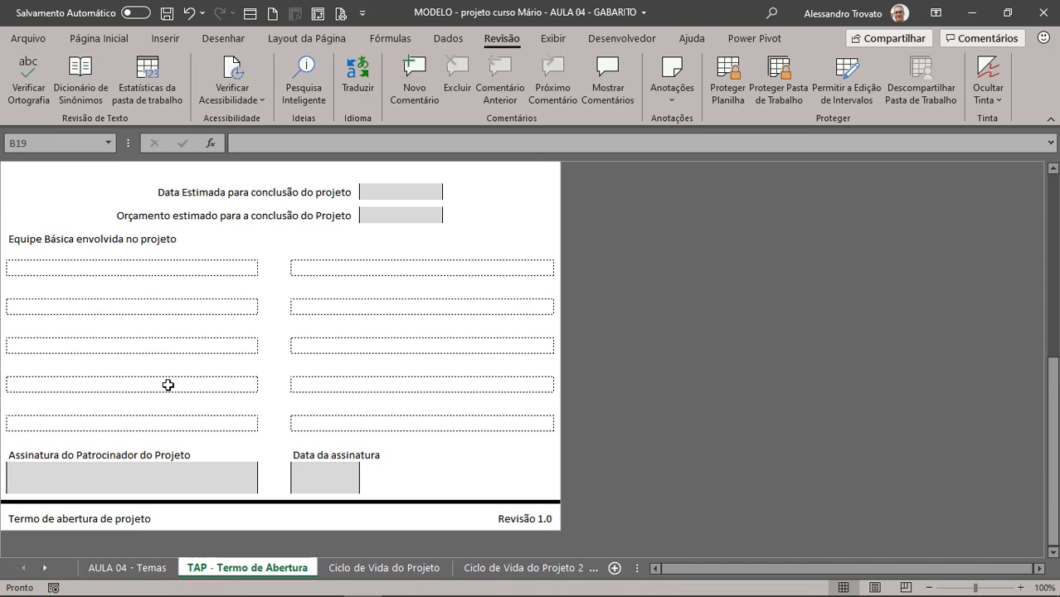
left_click(107, 270)
left_click(59, 285)
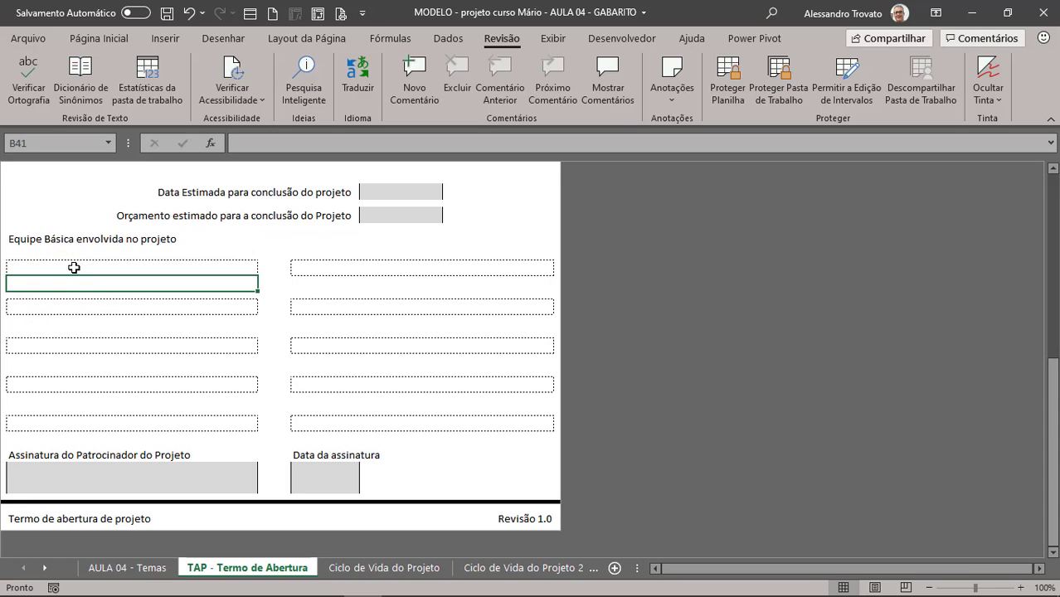
left_click(74, 267)
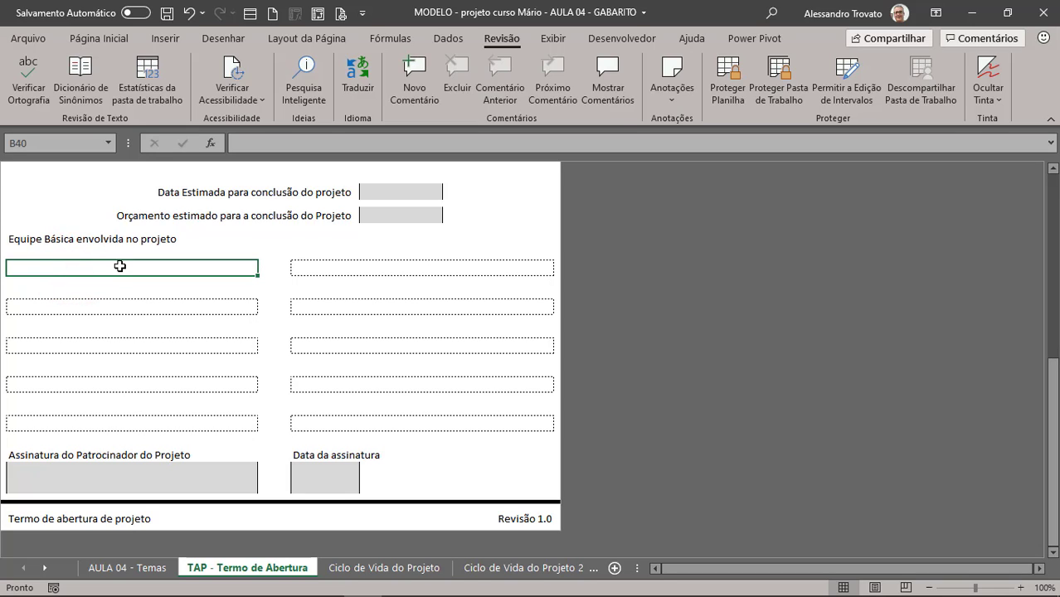
- Try free text in cell B40, first "VALIDAÇÃO DOS DADOS" and then a person's first name, discarding both entries
type("VA")
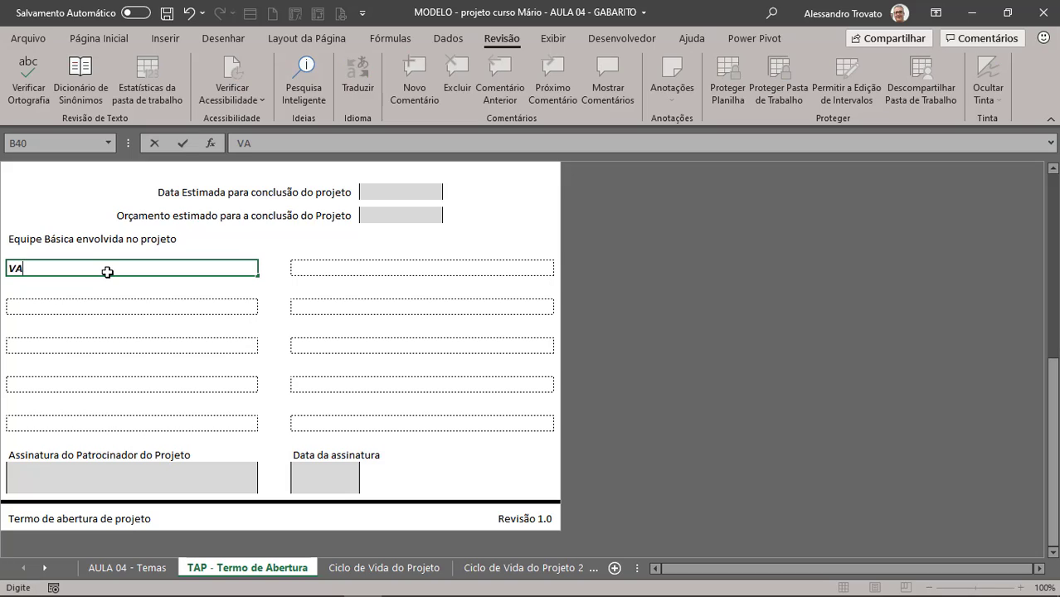
type("LIDAÇÃODO")
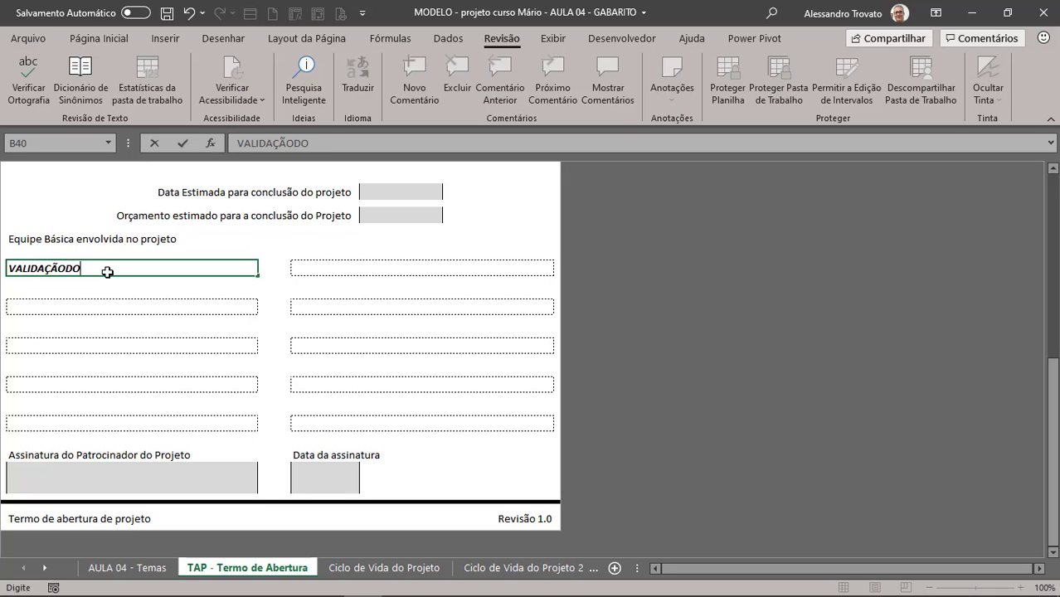
type("S")
key("BackSpace")
key("BackSpace")
key("BackSpace")
type("DADOS DADOS")
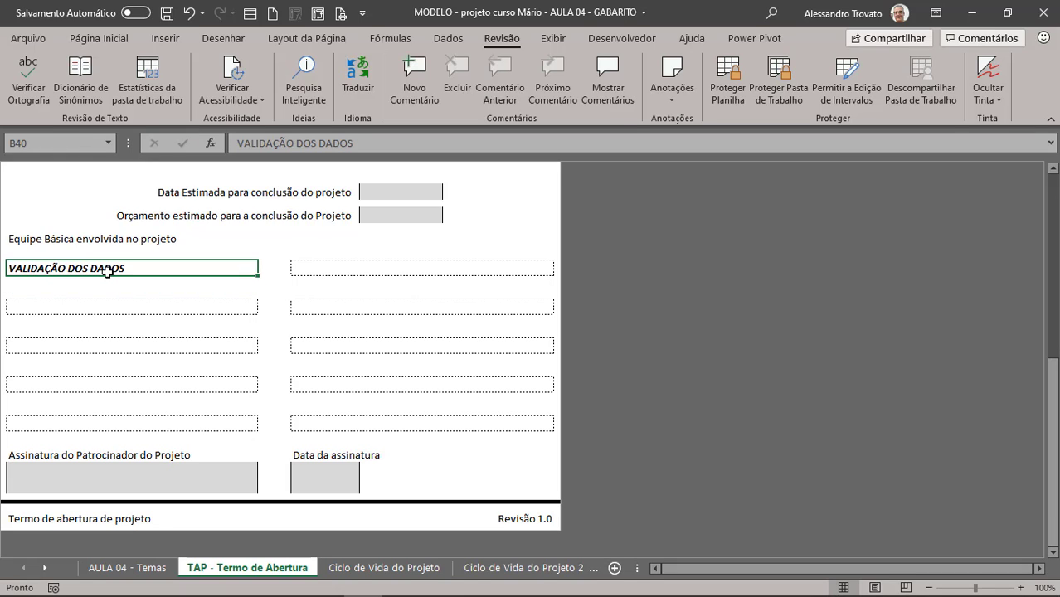
key("Delete")
type("Ales")
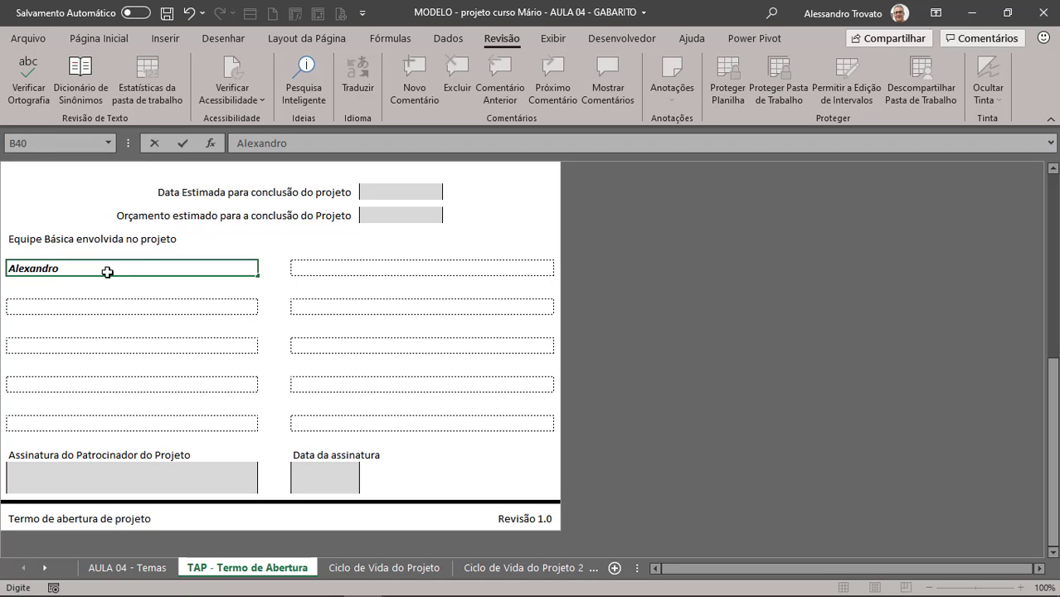
key("Escape")
- Go to the LISTAS sheet and examine the participant names in A3:A8 of the "Participantes da Equipe" table
key("ctrl+Page_Down")
key("ctrl+Page_Down")
key("ctrl+Page_Down")
key("ctrl+Page_Down")
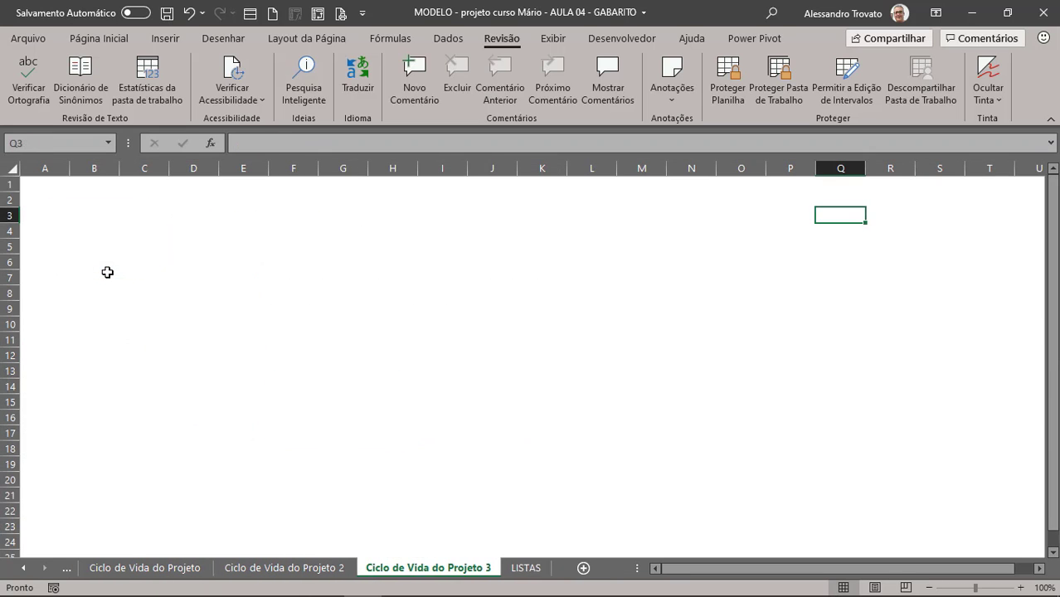
key("ctrl+Up")
key("Down")
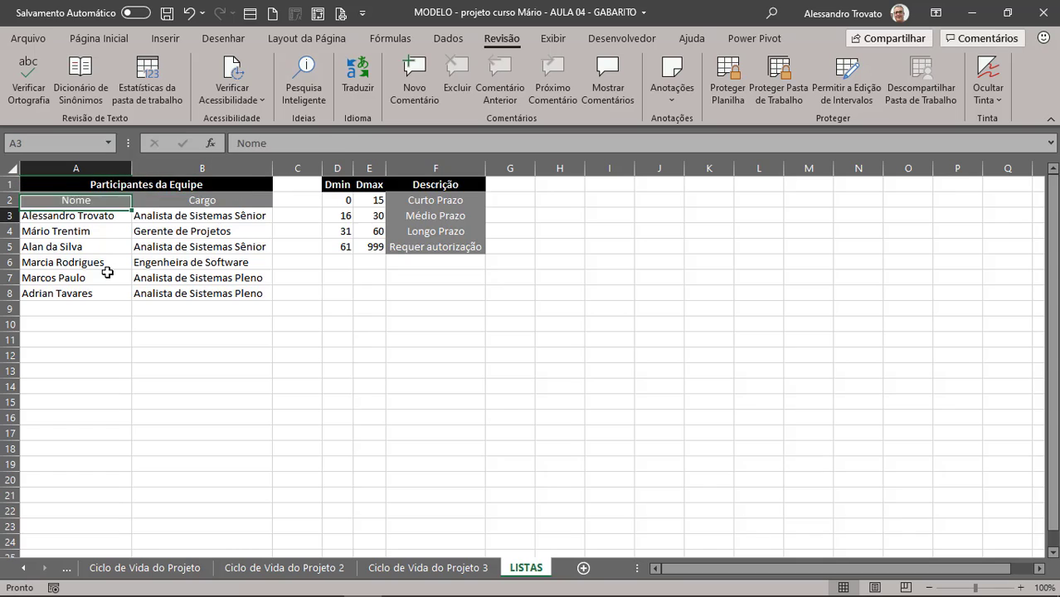
key("Down")
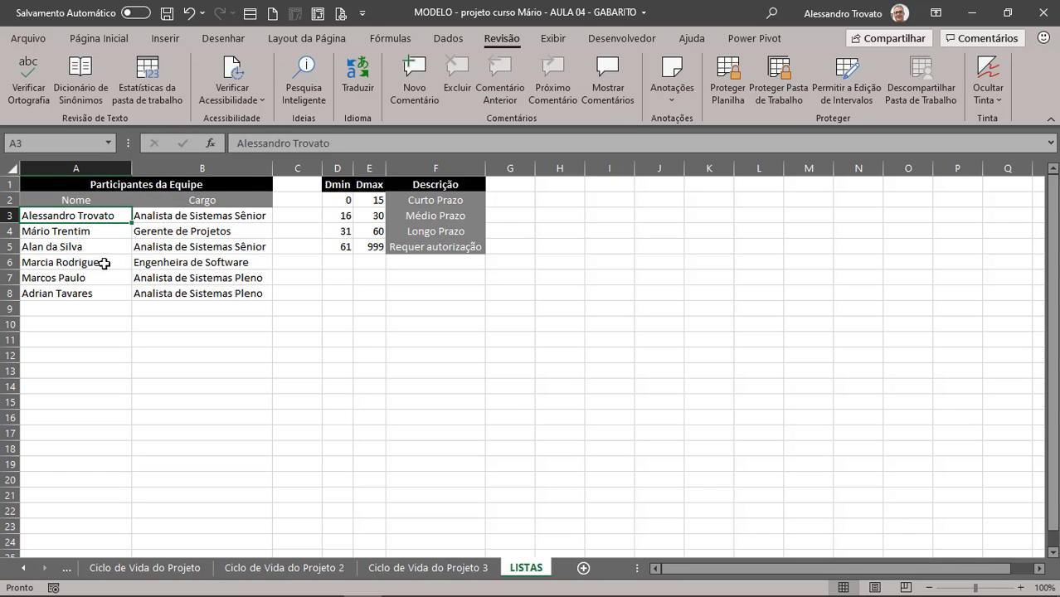
left_click(82, 309)
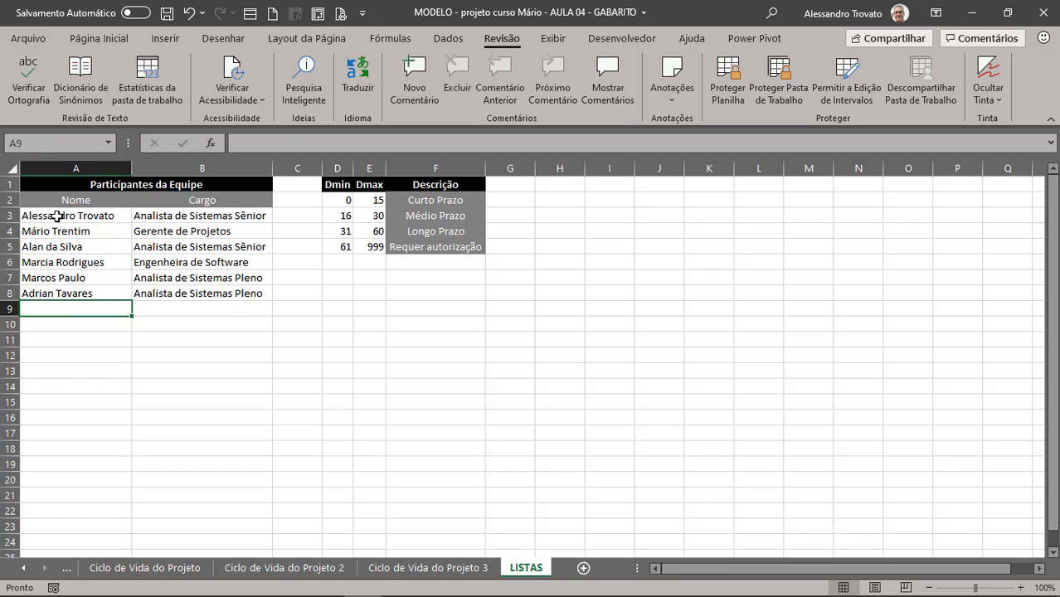
left_click_drag(56, 217, 78, 292)
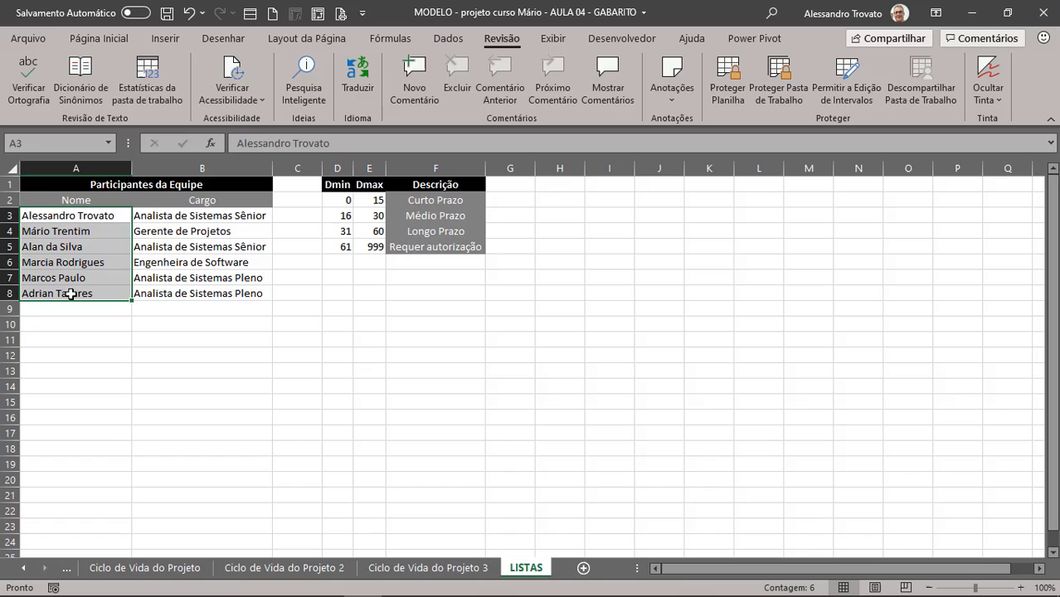
left_click(68, 216)
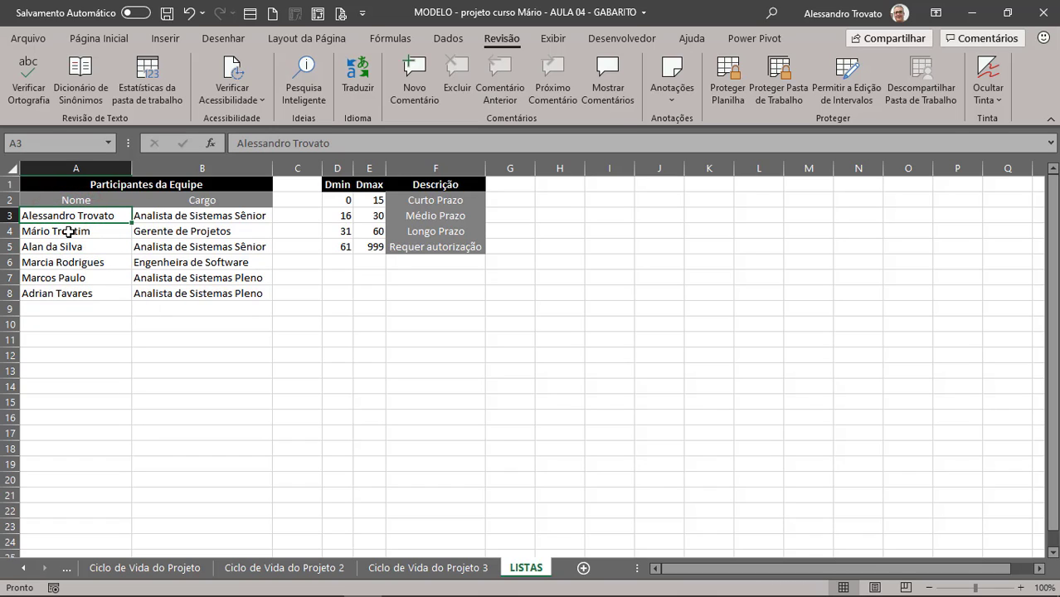
- Enter the sample answers "Sim" in cell J3 and "Não" in cell J4 of the LISTAS sheet
left_click(668, 214)
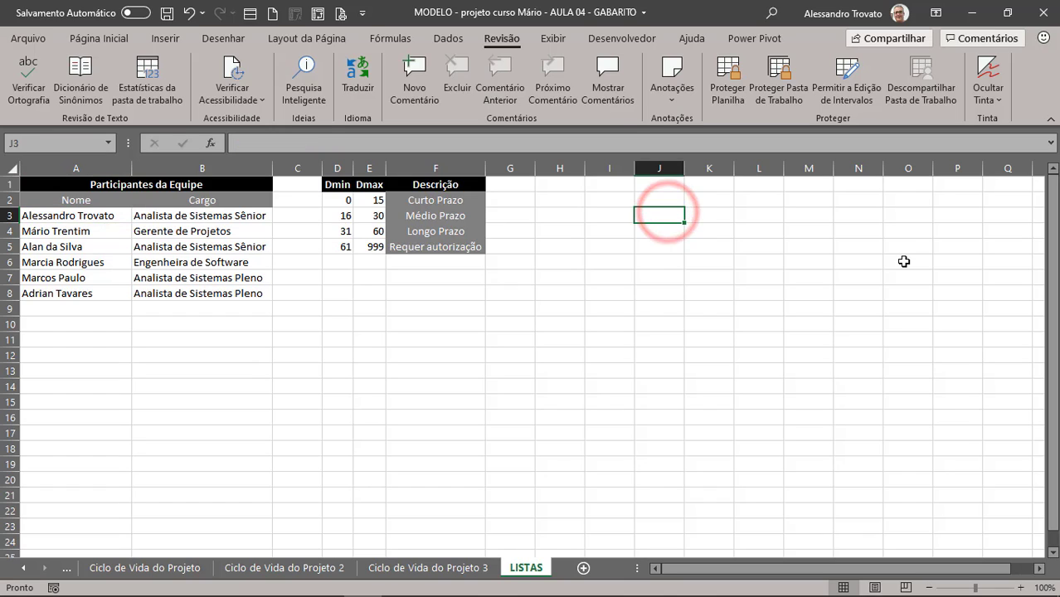
type("Sim")
key("Return")
type("N")
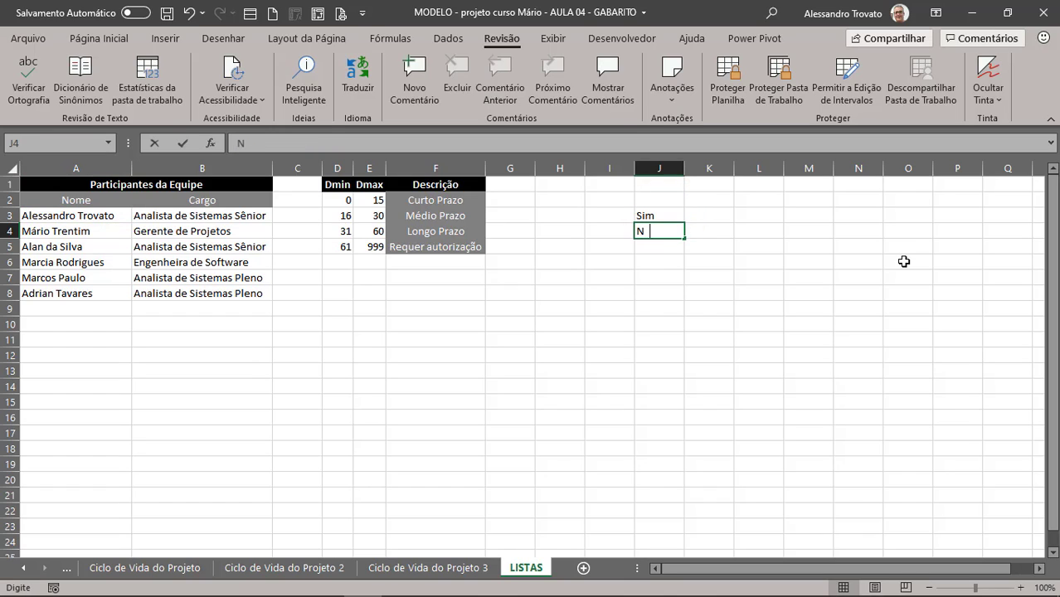
key("Return")
key("Return")
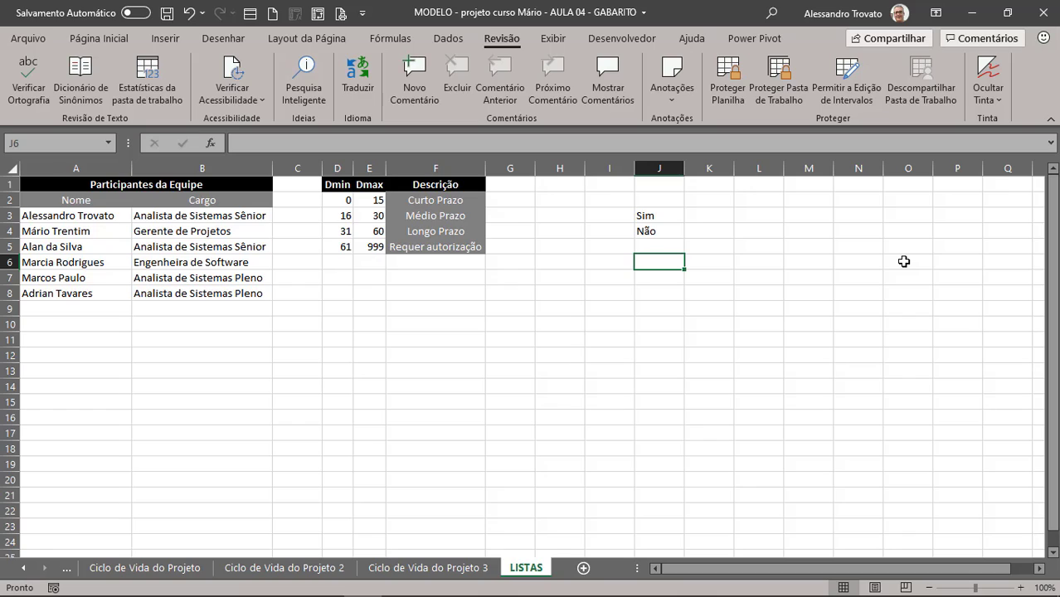
- Enter the question "Já trabalhou na empresa?" in cell J6
type("Fu")
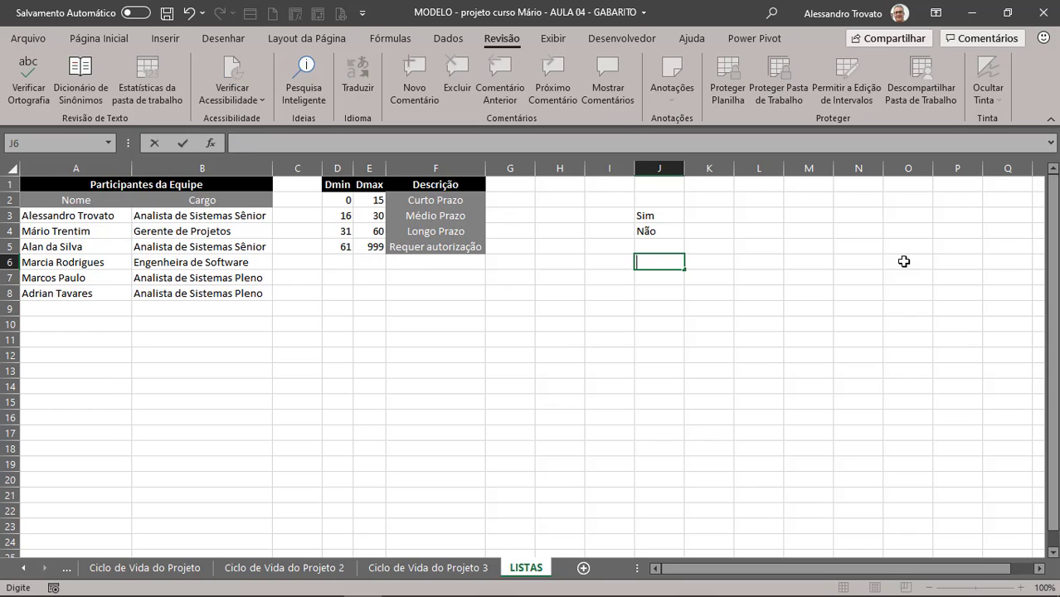
type(" trabalhou n")
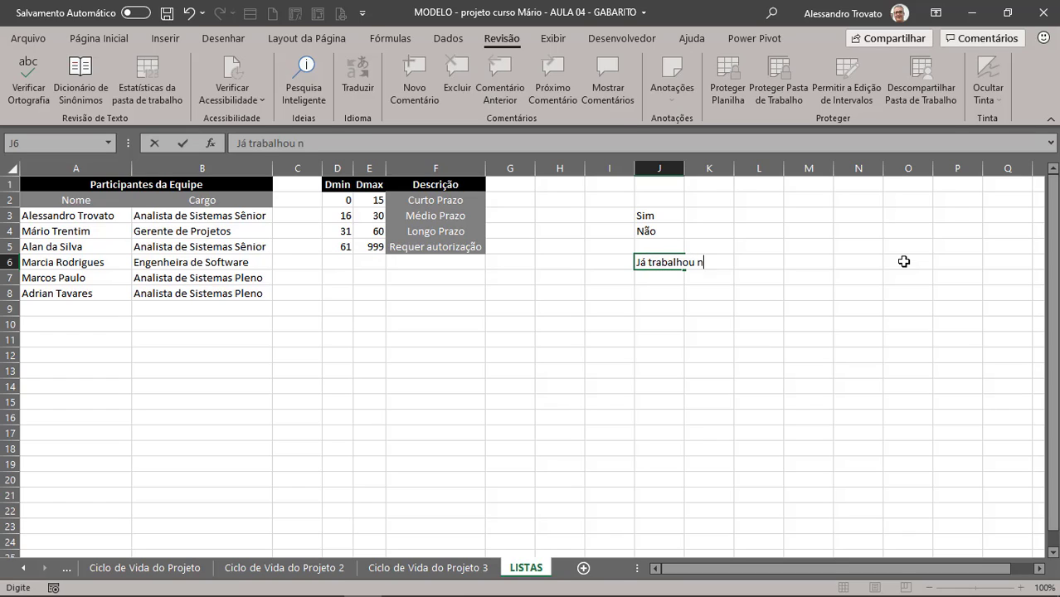
type("a empresa?")
key("Return")
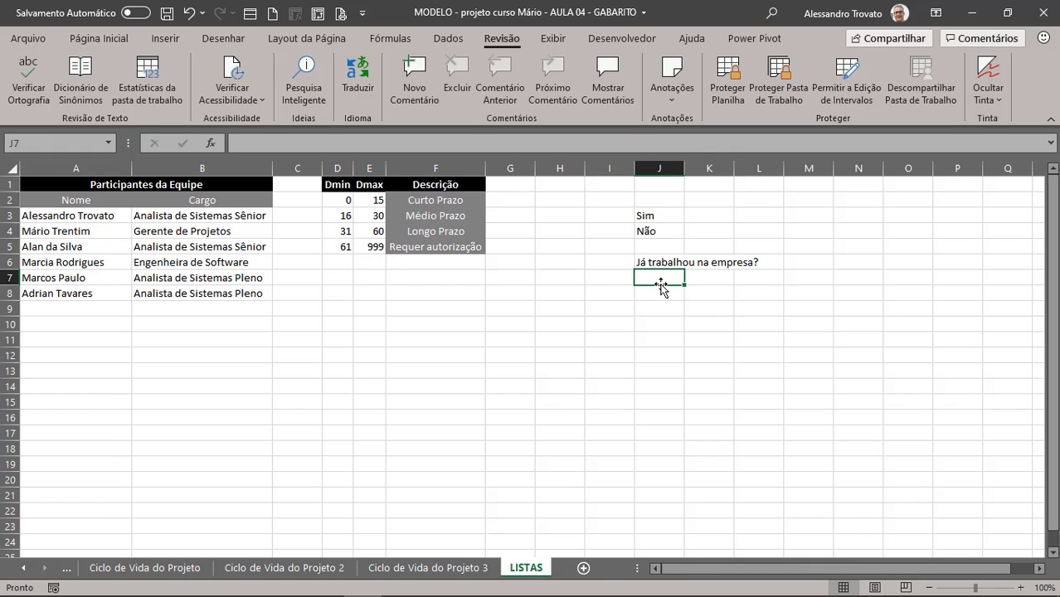
- Open the data validation settings for cell J7, below the question, and show the criteria types that can be allowed
left_click(448, 39)
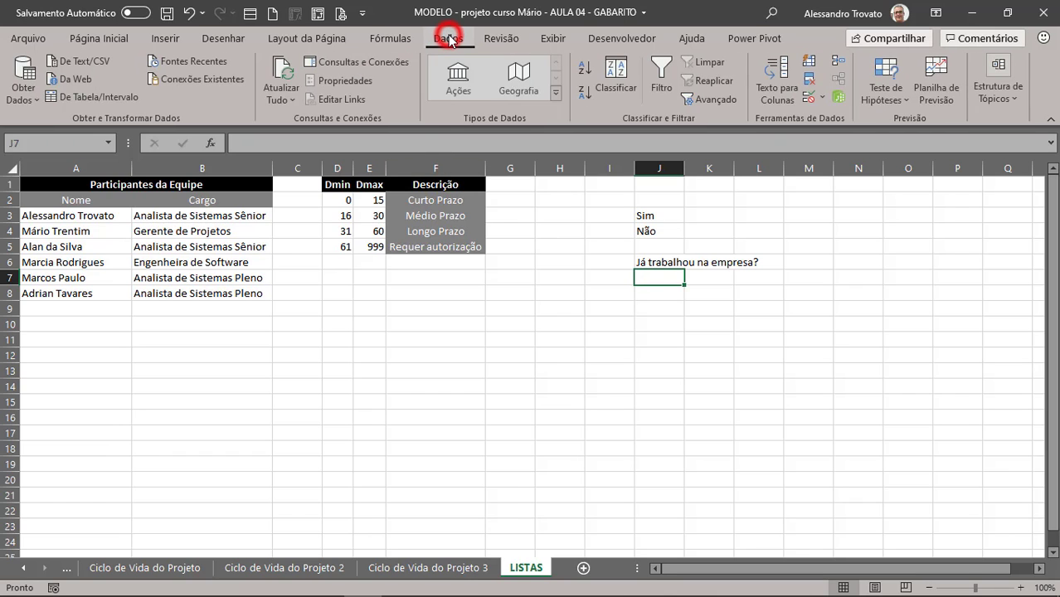
left_click(810, 98)
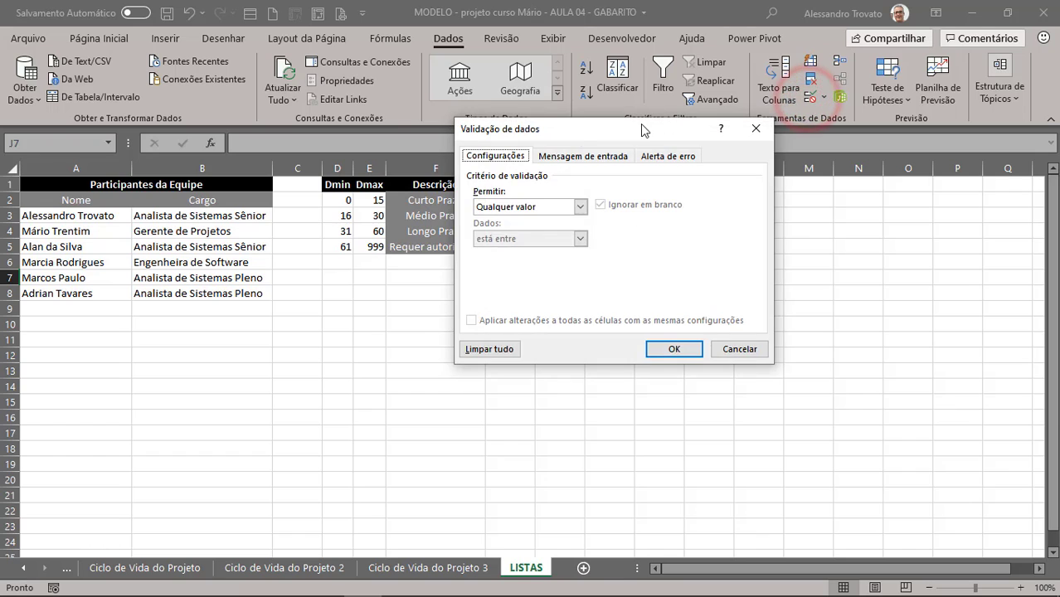
left_click_drag(575, 131, 813, 160)
left_click(813, 234)
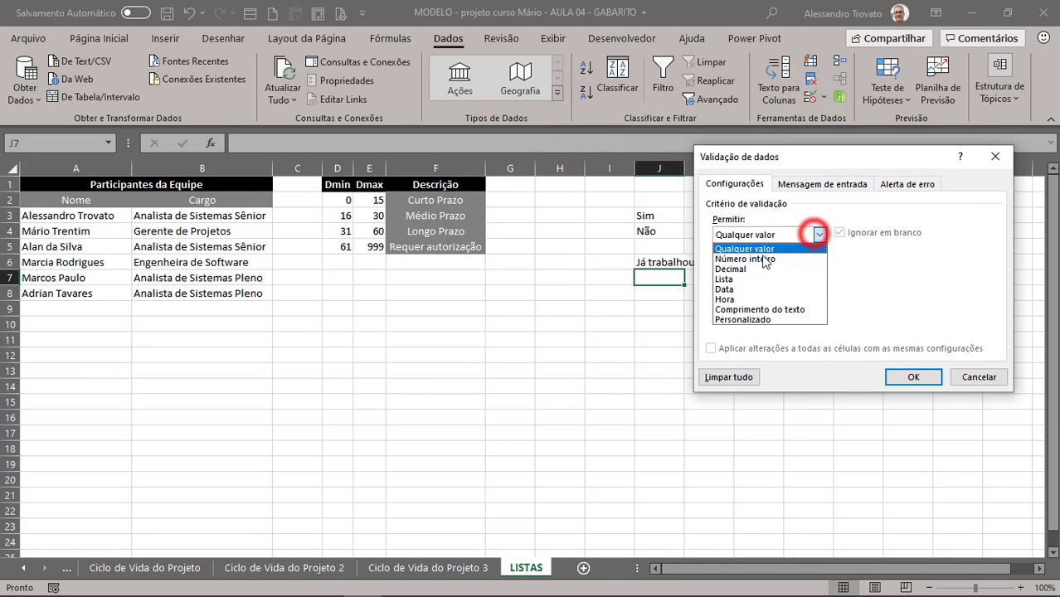
- Apply list data validation to cell J7, using the range J3:J4 as the source
left_click(740, 280)
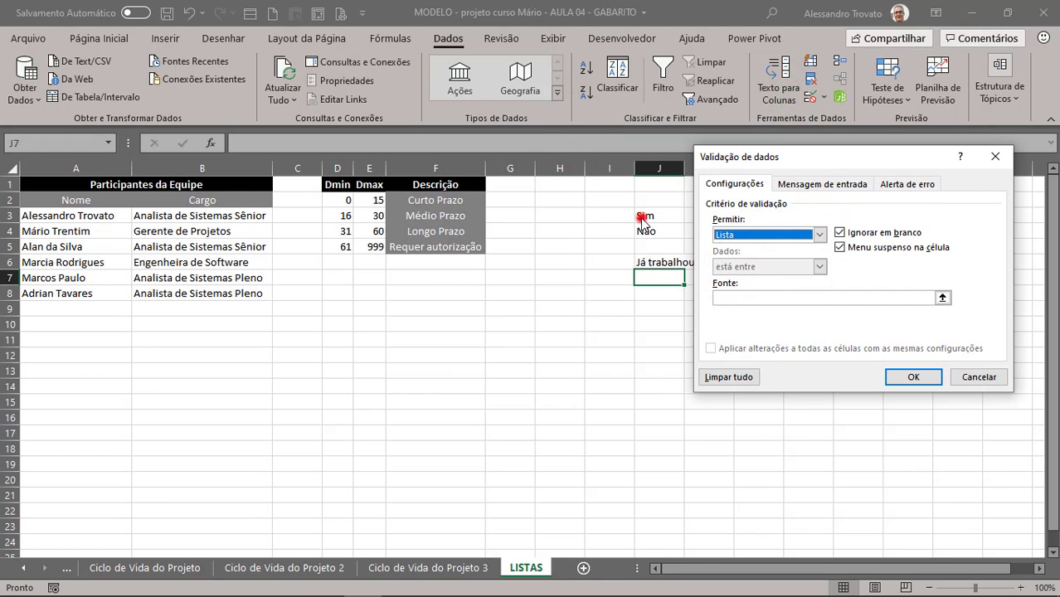
left_click(942, 297)
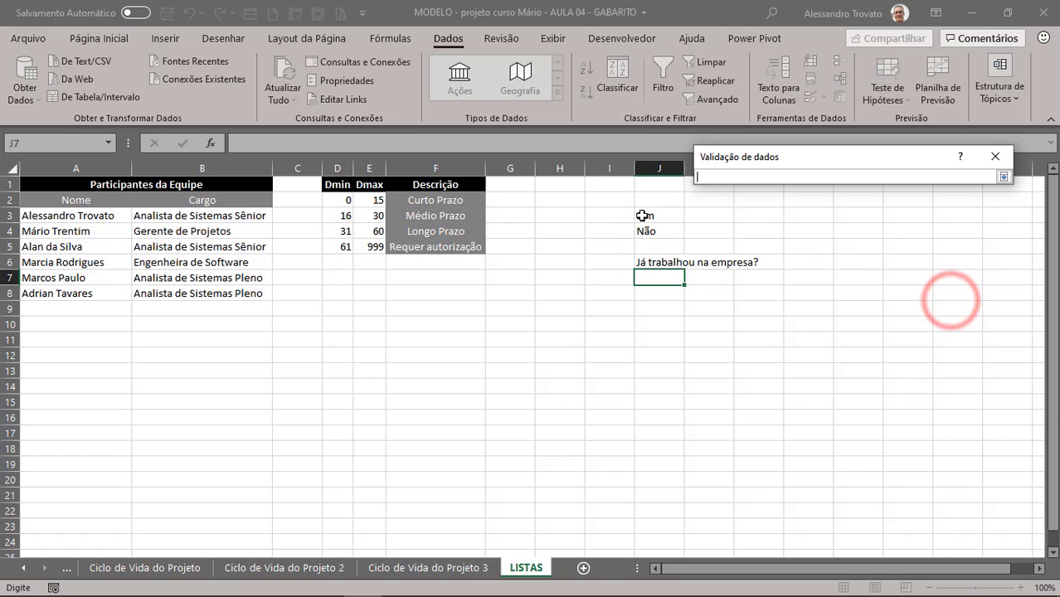
left_click_drag(644, 216, 647, 233)
left_click(1004, 177)
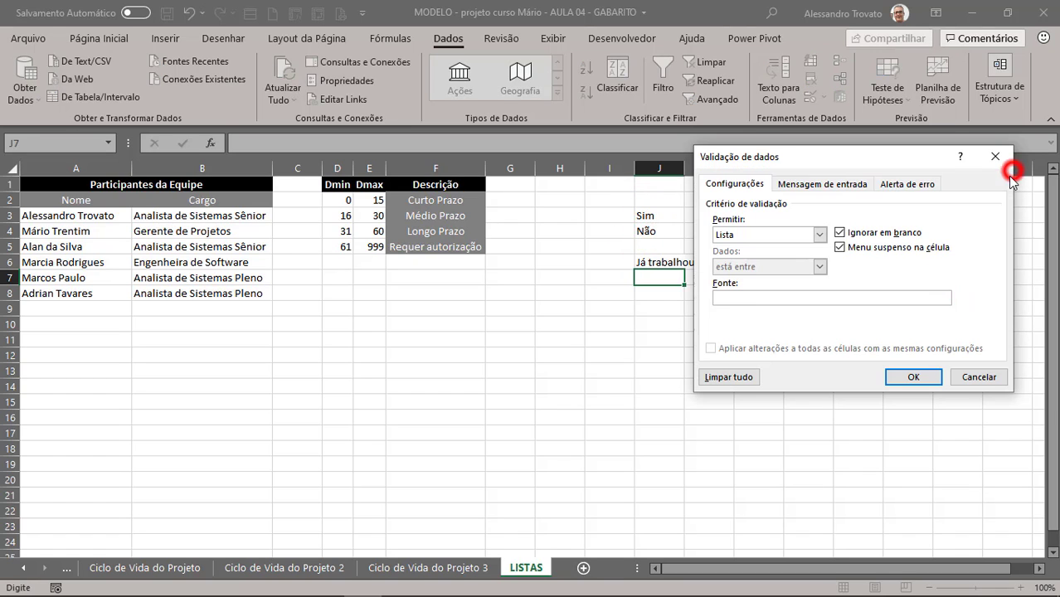
left_click(908, 378)
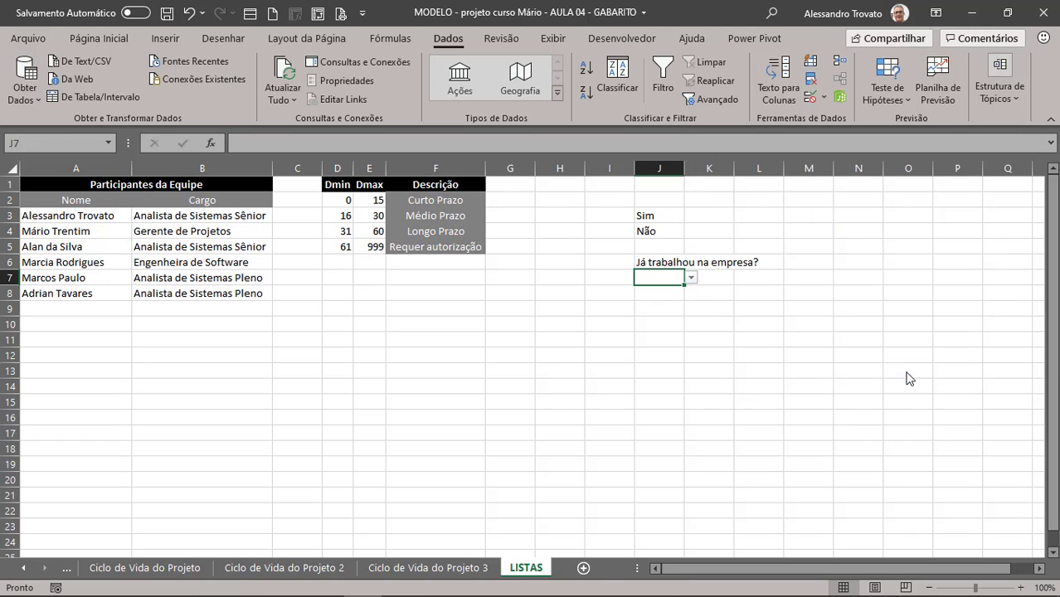
- Choose Sim from the drop-down list in cell J7
left_click(691, 282)
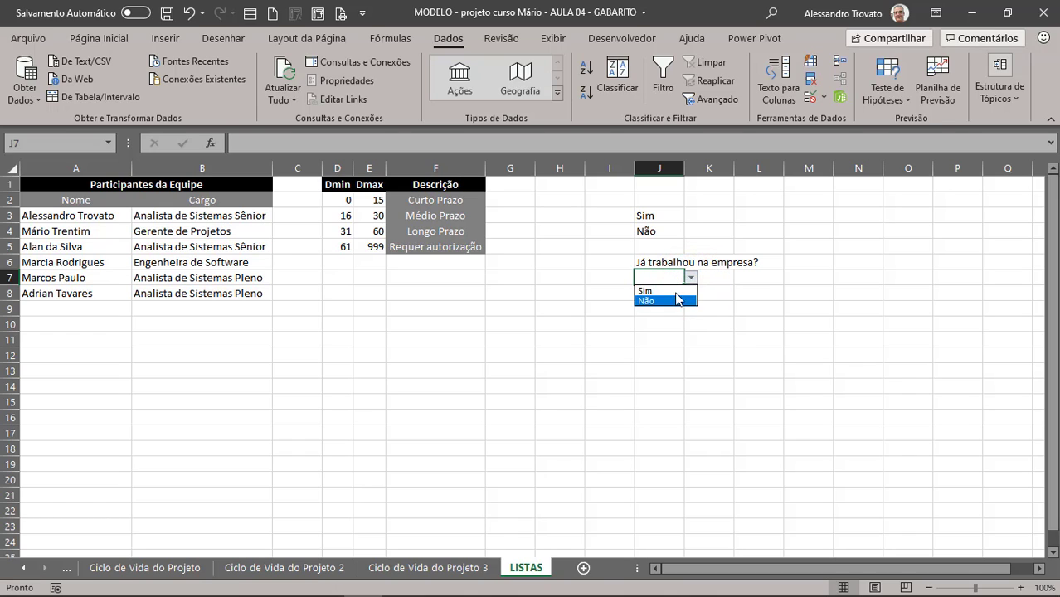
left_click(676, 290)
left_click(697, 278)
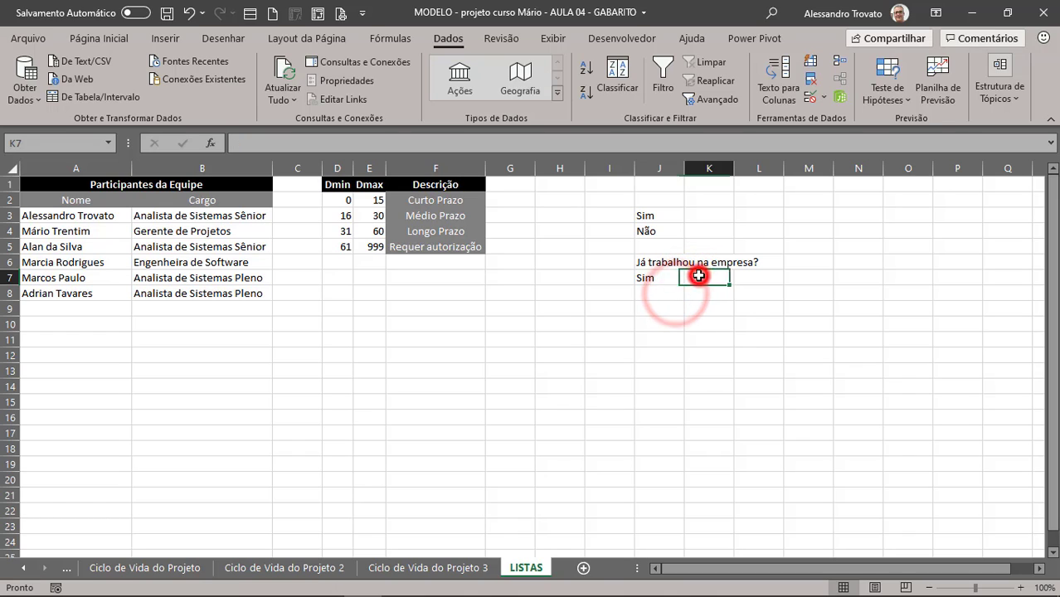
left_click(660, 280)
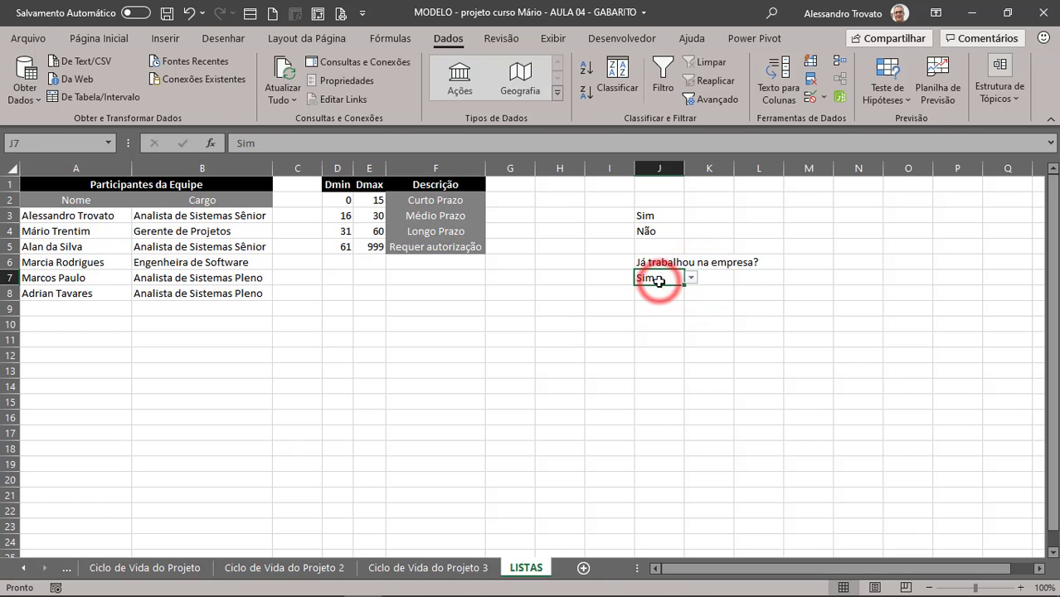
- Replace the first list option in cell J3 with xxxxxx
left_click(663, 219)
type("xxxxxx")
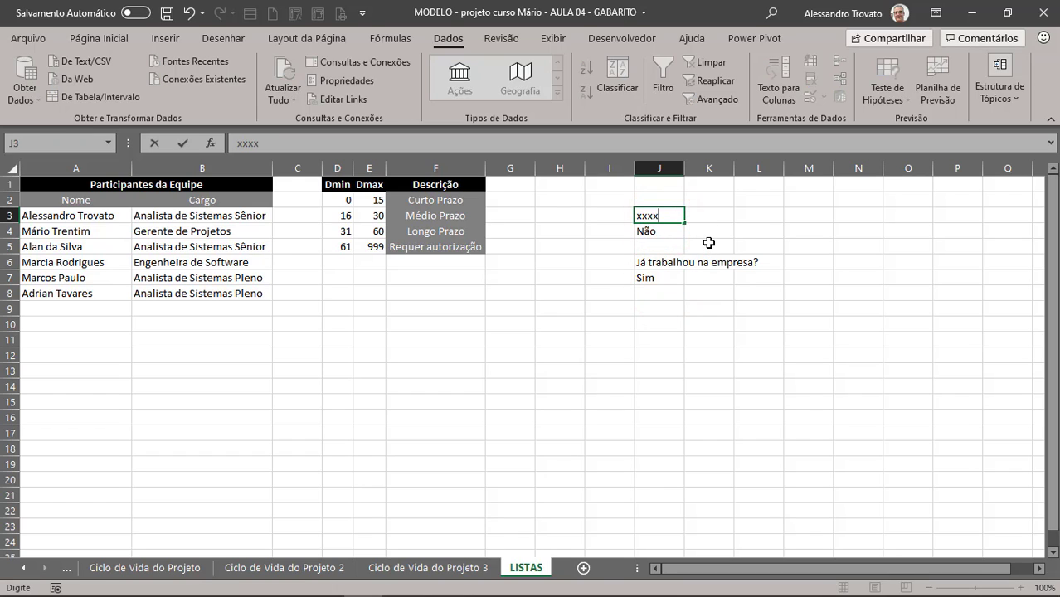
left_click(709, 243)
- Choose xxxxxx from the drop-down list in cell J7
left_click(664, 280)
left_click(697, 278)
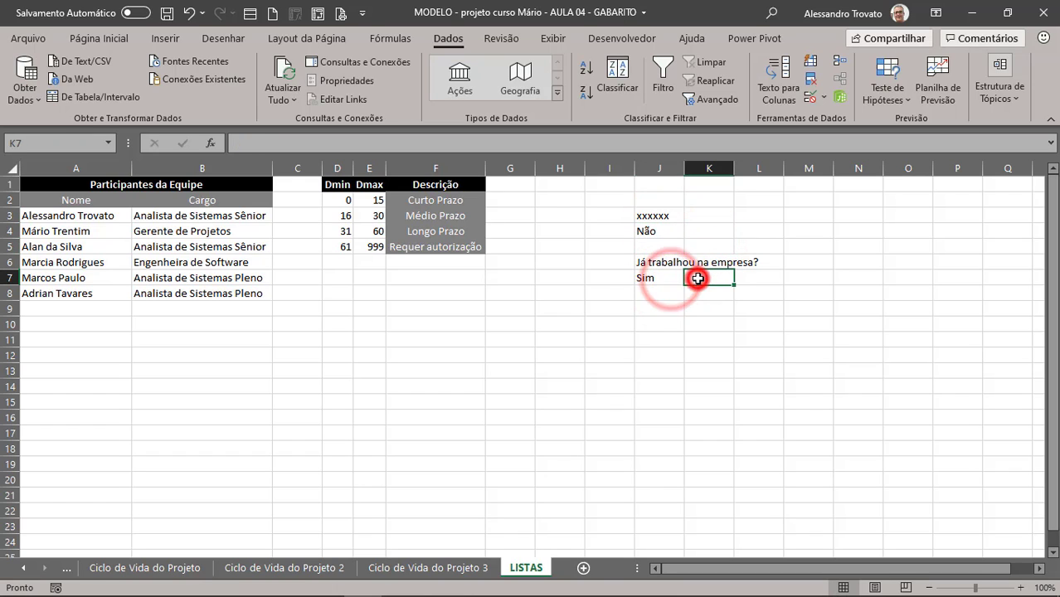
left_click(677, 279)
left_click(691, 279)
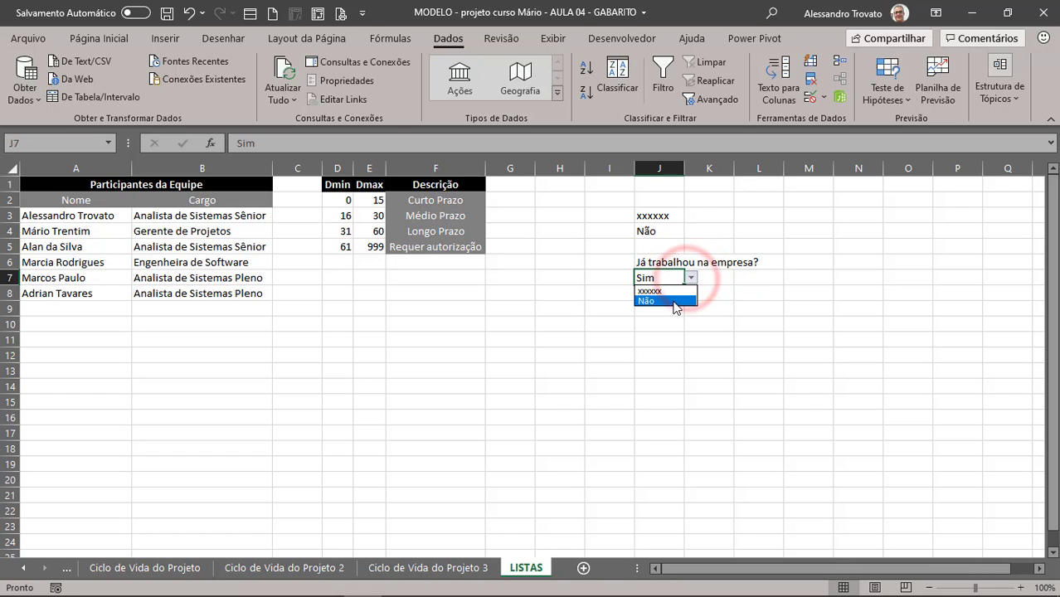
left_click(661, 292)
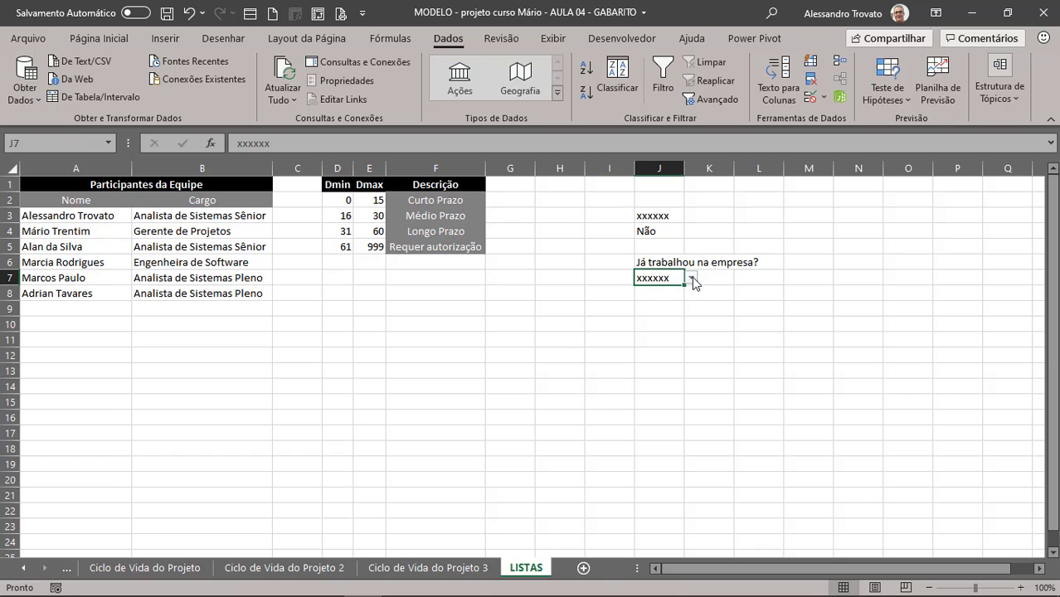
- Try to enter Sim directly in the validated cell J7, then abandon the entry
type("Sim")
key("Return")
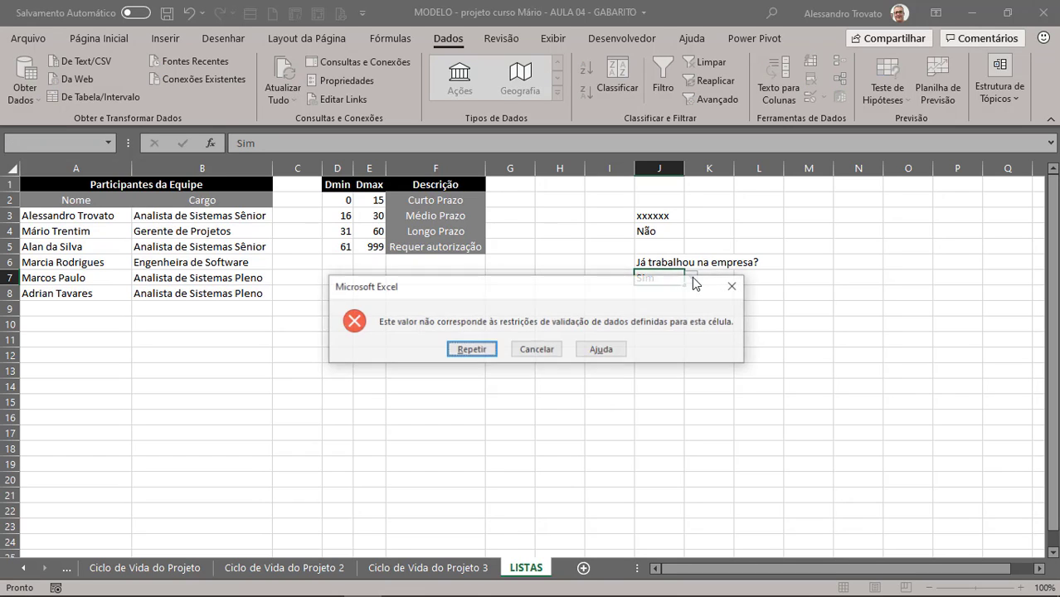
key("Escape")
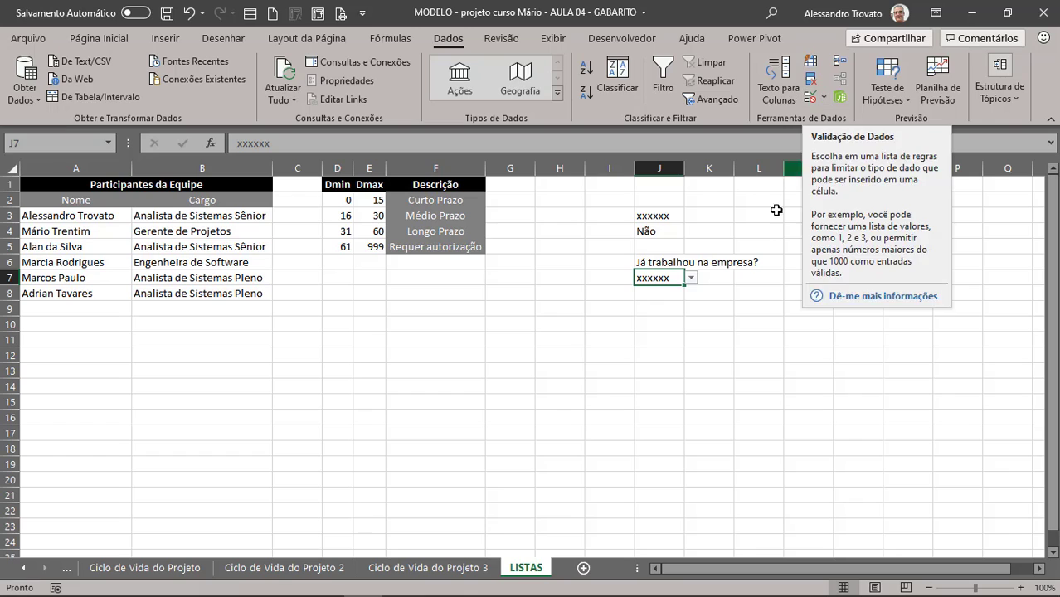
- Clear all data validation settings from cell J7
left_click(828, 100)
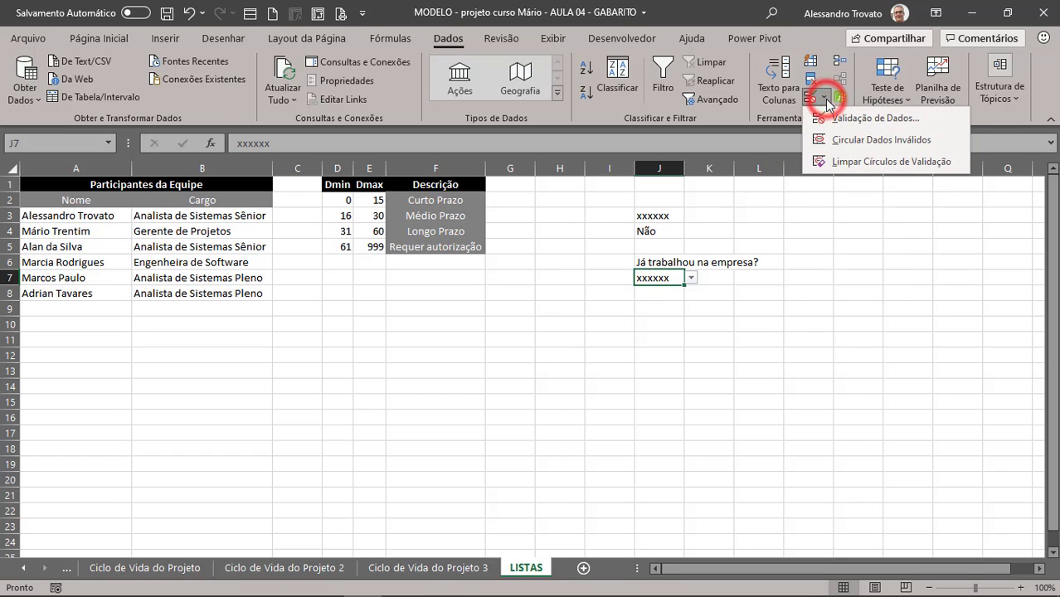
left_click(853, 119)
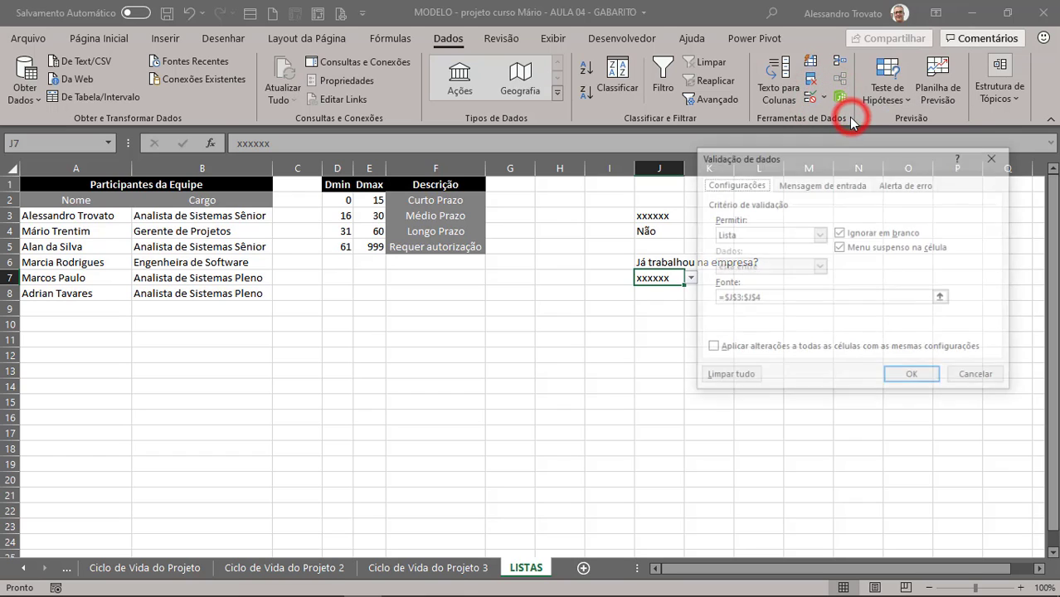
left_click(734, 376)
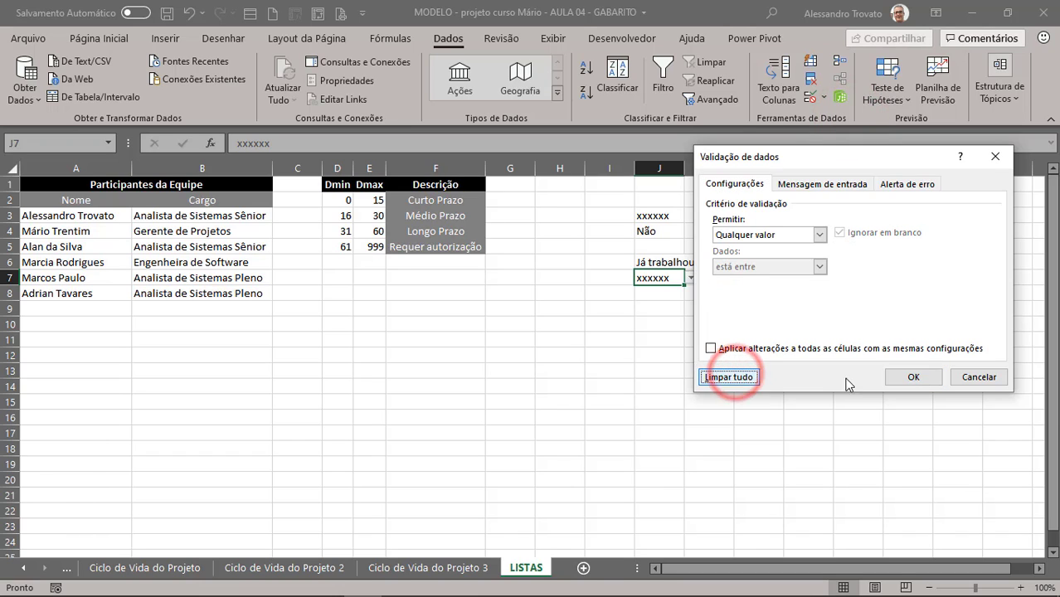
left_click(914, 377)
- Delete the contents of the whole column J on the LISTAS sheet
left_click(658, 169)
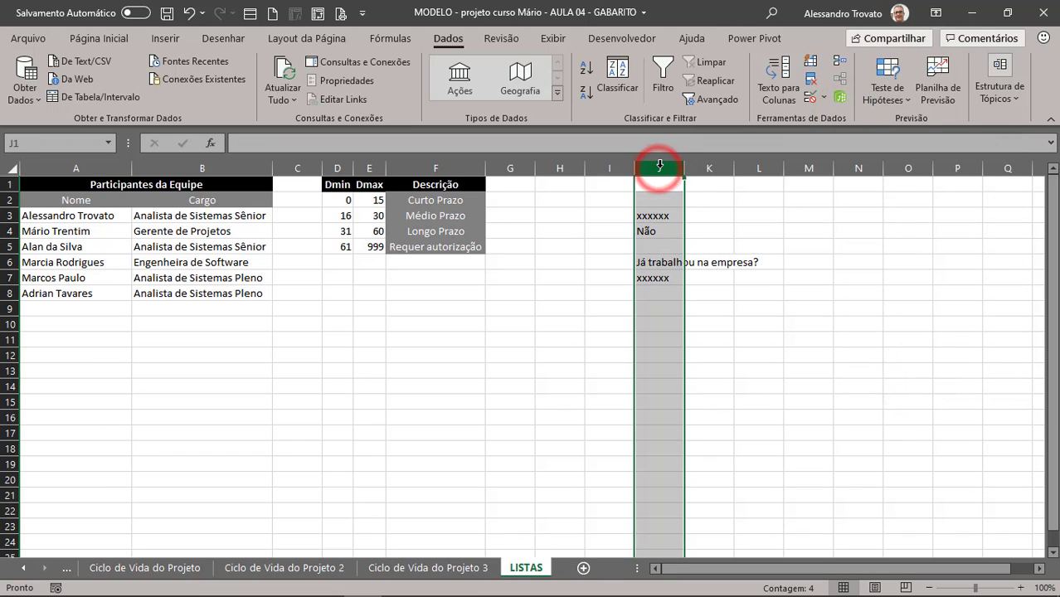
key("Delete")
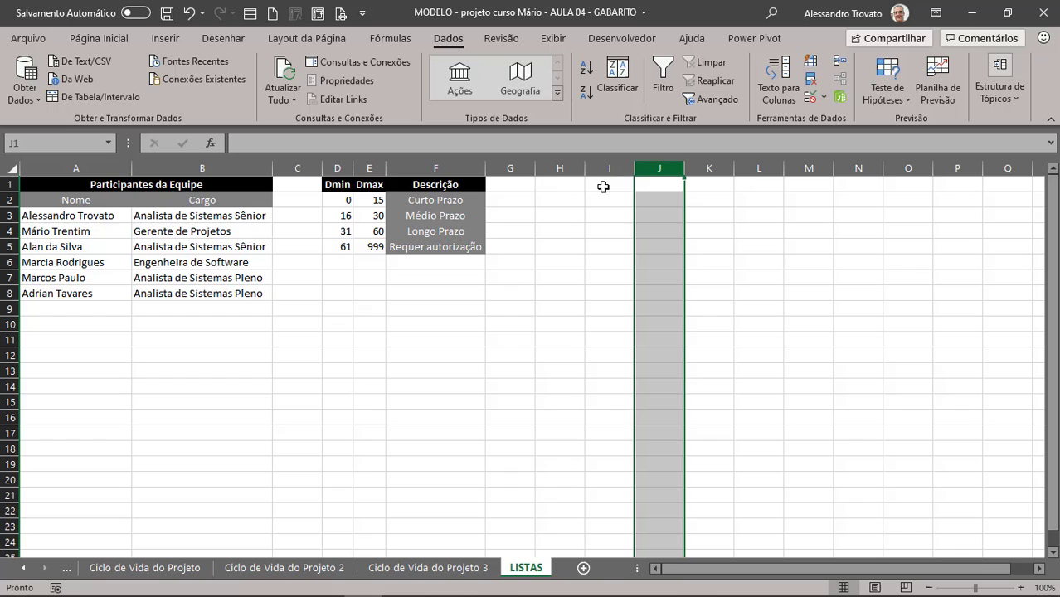
left_click(143, 342)
- Check the team's name and role columns, then examine the first basic-team field, B40, on the TAP - Termo de Abertura sheet
left_click(23, 568)
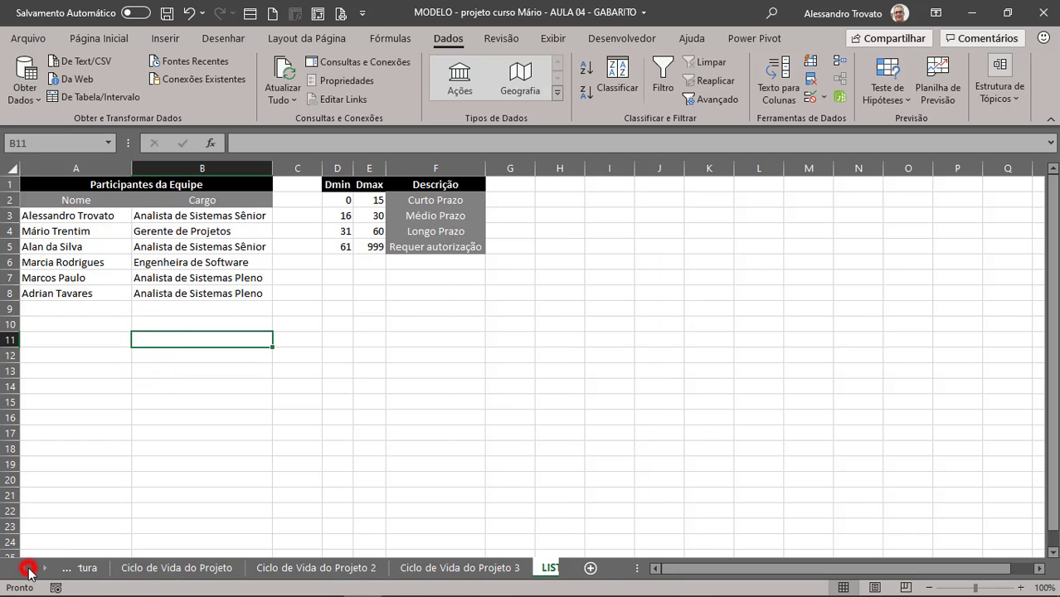
left_click(23, 569)
left_click(23, 569)
left_click(62, 220)
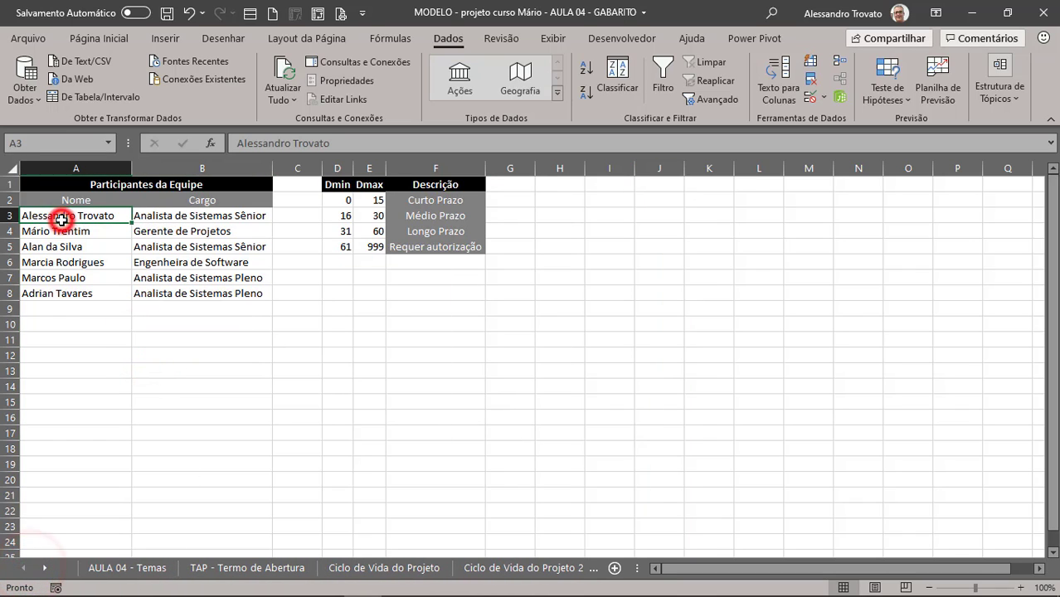
left_click(199, 216)
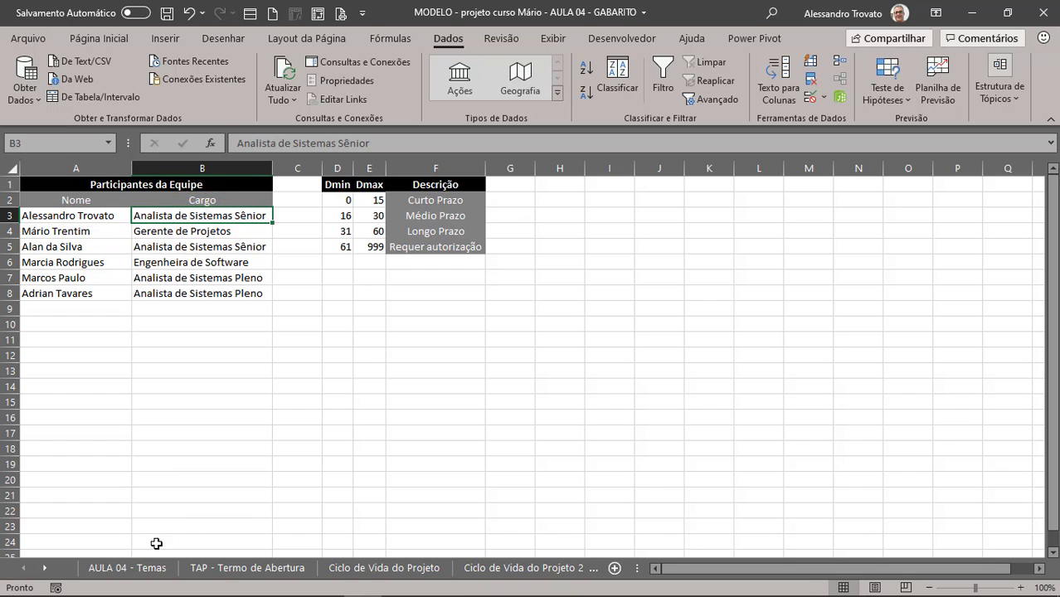
left_click(225, 571)
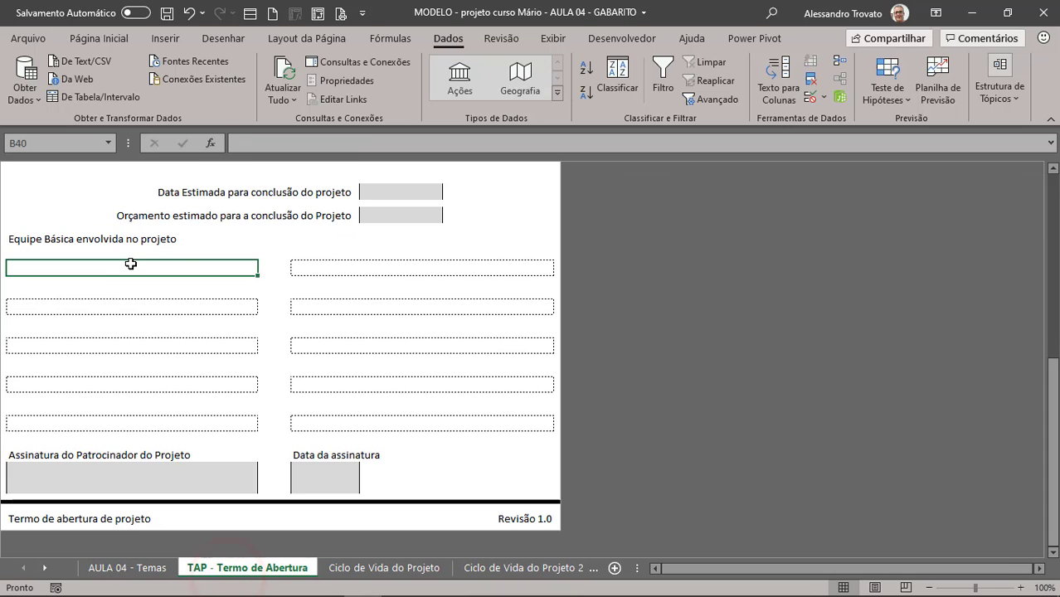
left_click(110, 286)
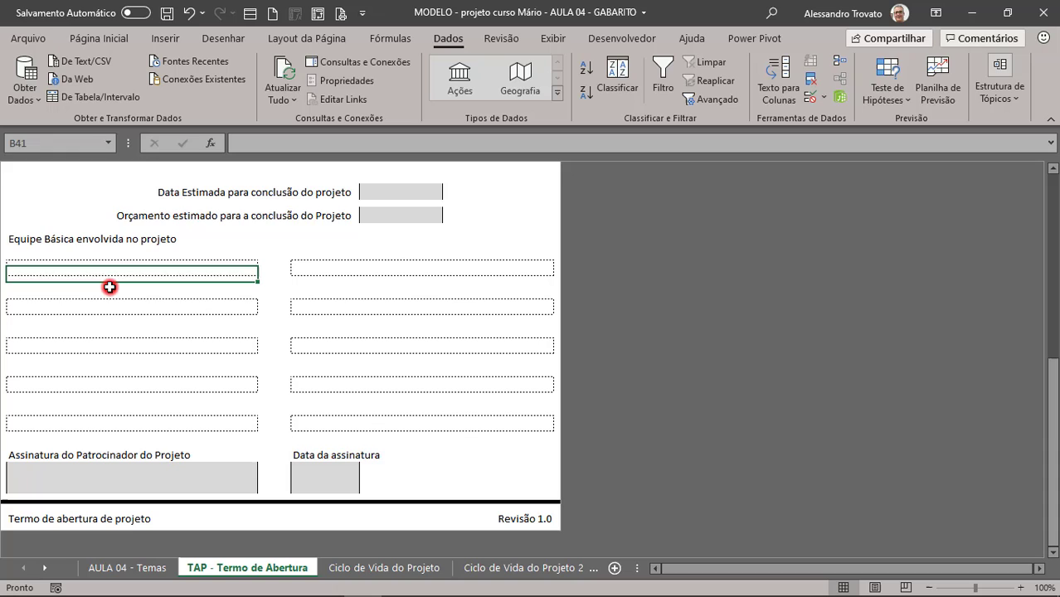
left_click(57, 267)
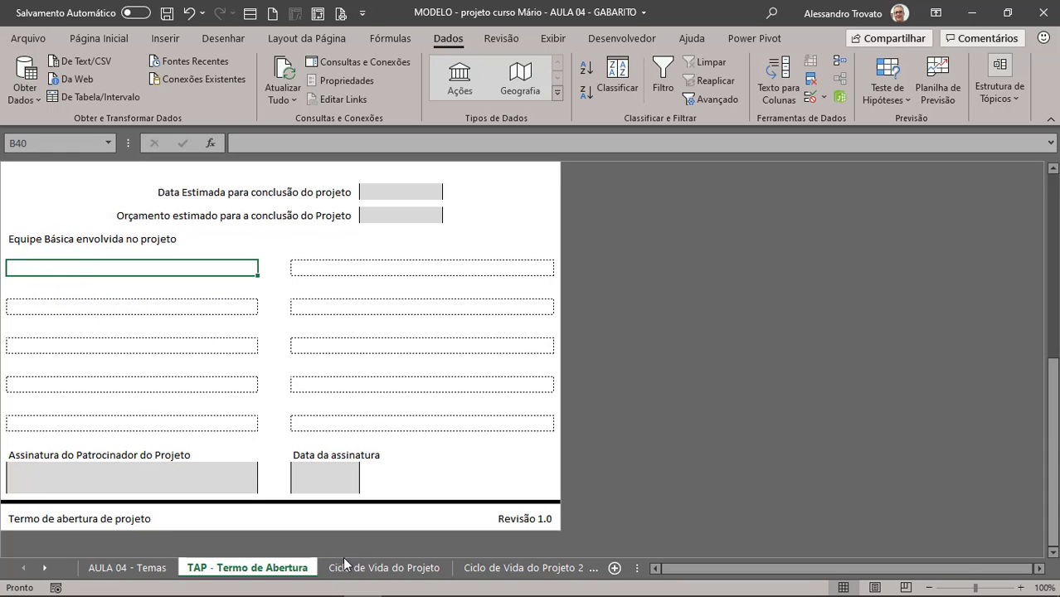
- Return to the LISTAS sheet
left_click(47, 570)
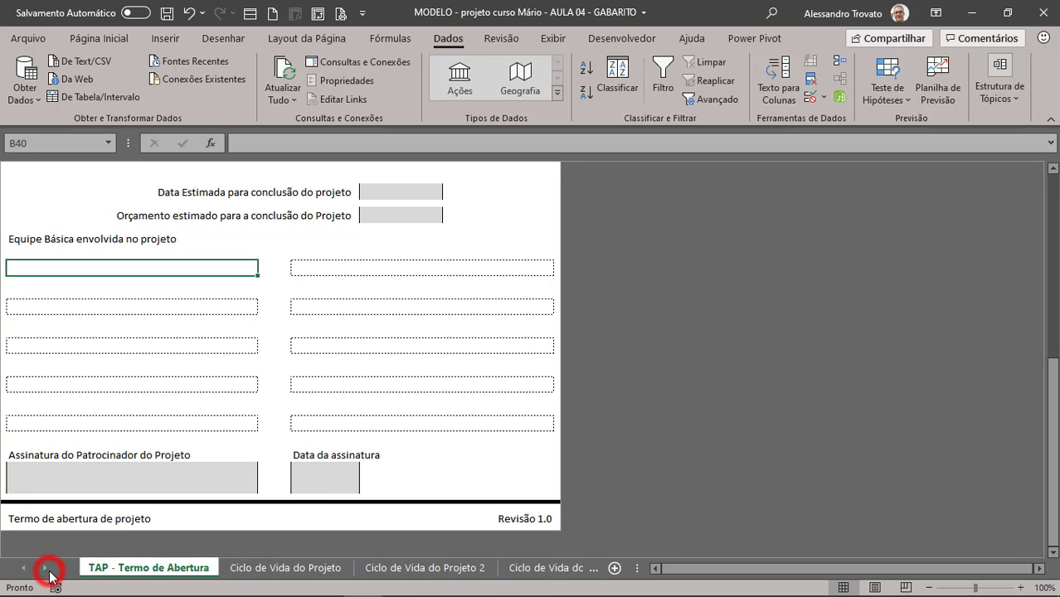
left_click(48, 570)
left_click(526, 568)
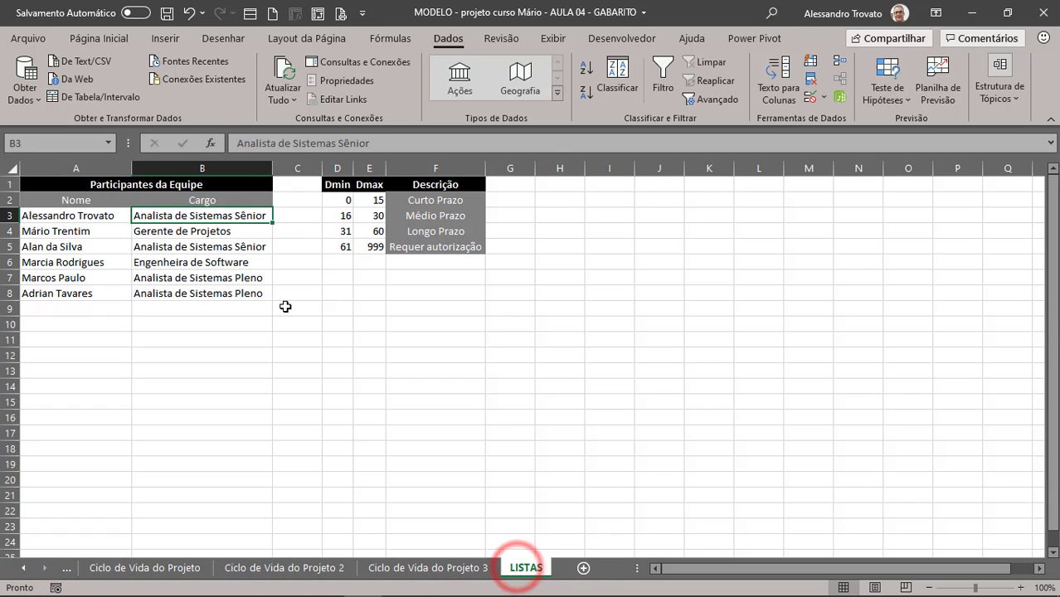
left_click(339, 308)
left_click(432, 322)
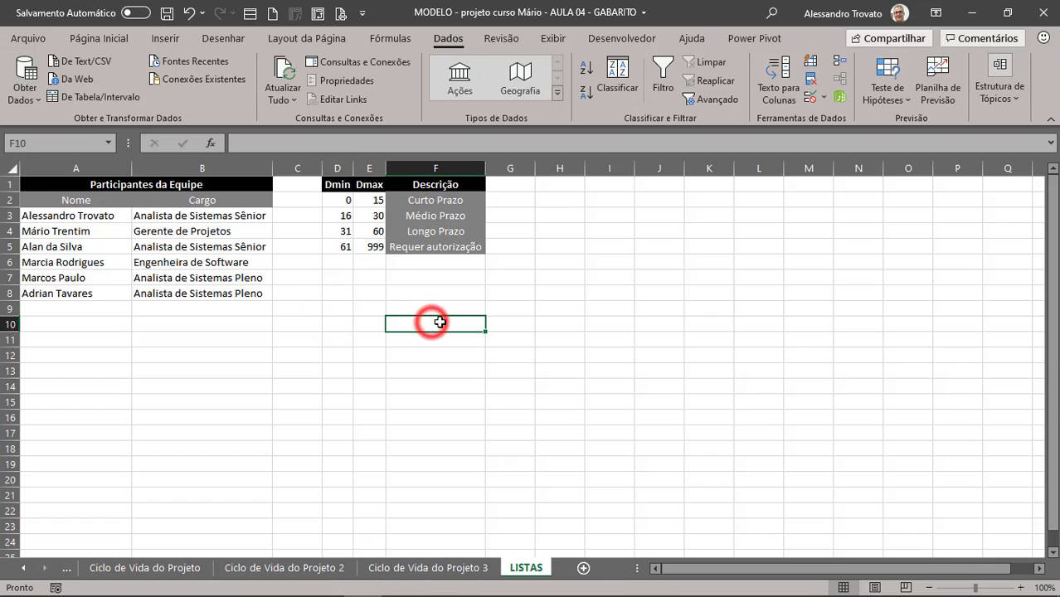
type("=desloc")
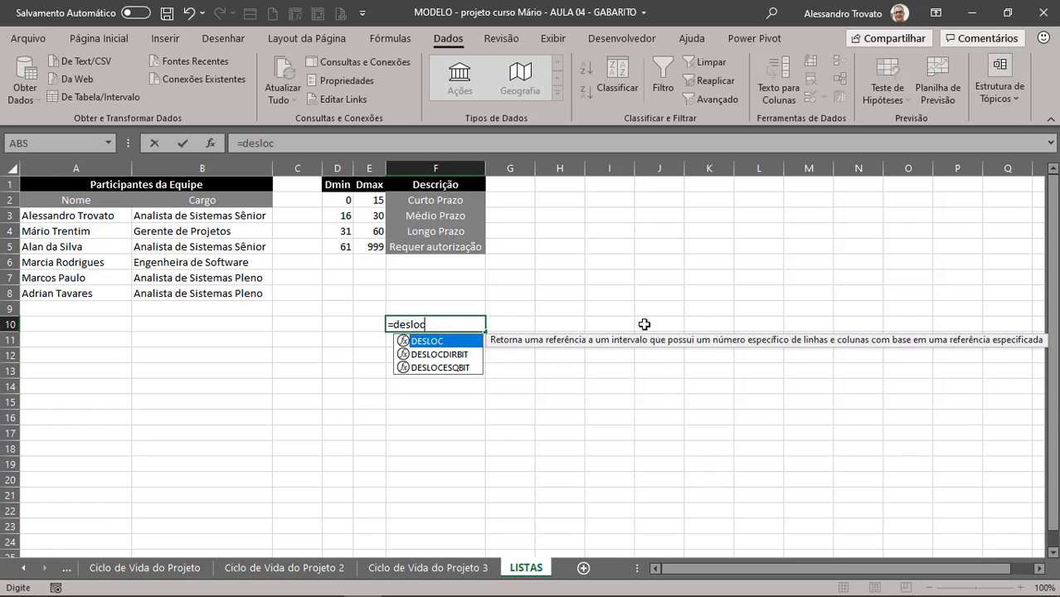
key("Escape")
- Select the team members' names in the range A3:A8
key("Left")
key("Left")
key("Left")
key("Left")
key("Left")
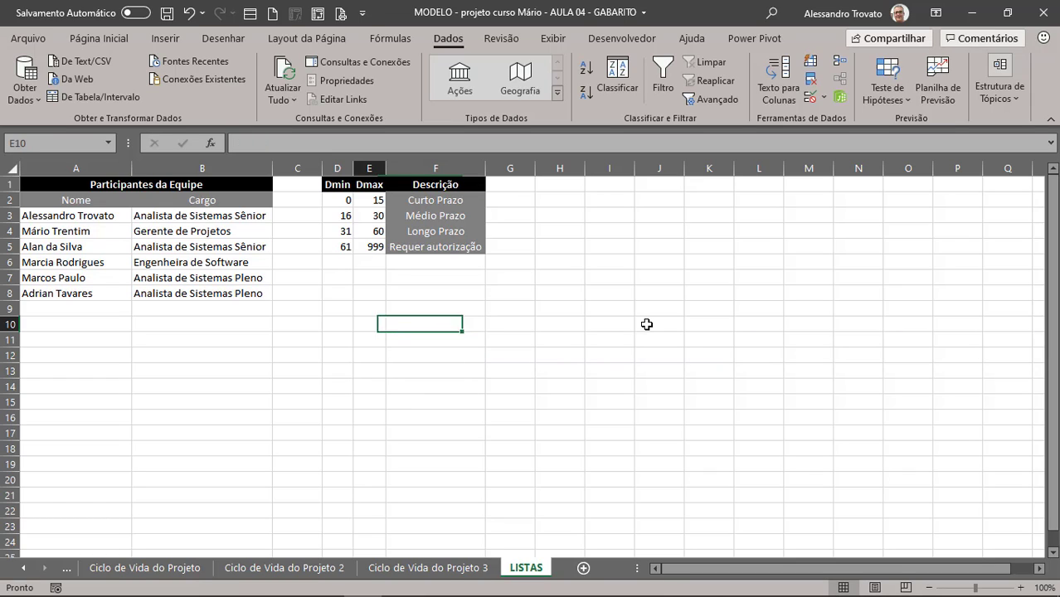
key("Up")
key("Up")
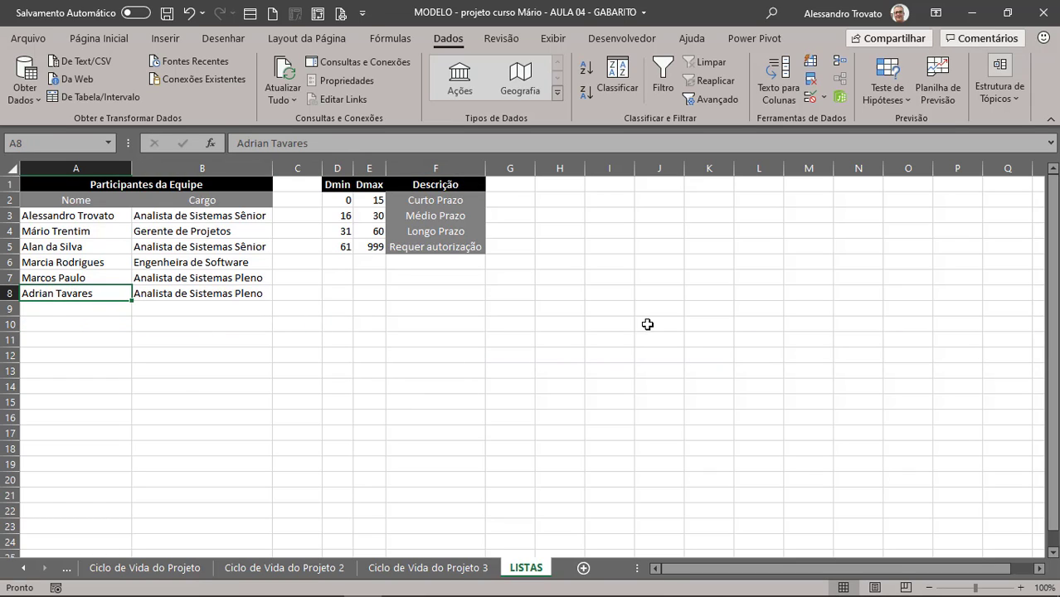
key("Up")
key("Up")
key("Up")
key("Up")
key("Up")
key("shift+Down")
key("shift+Down")
key("shift+Down")
key("shift+Down")
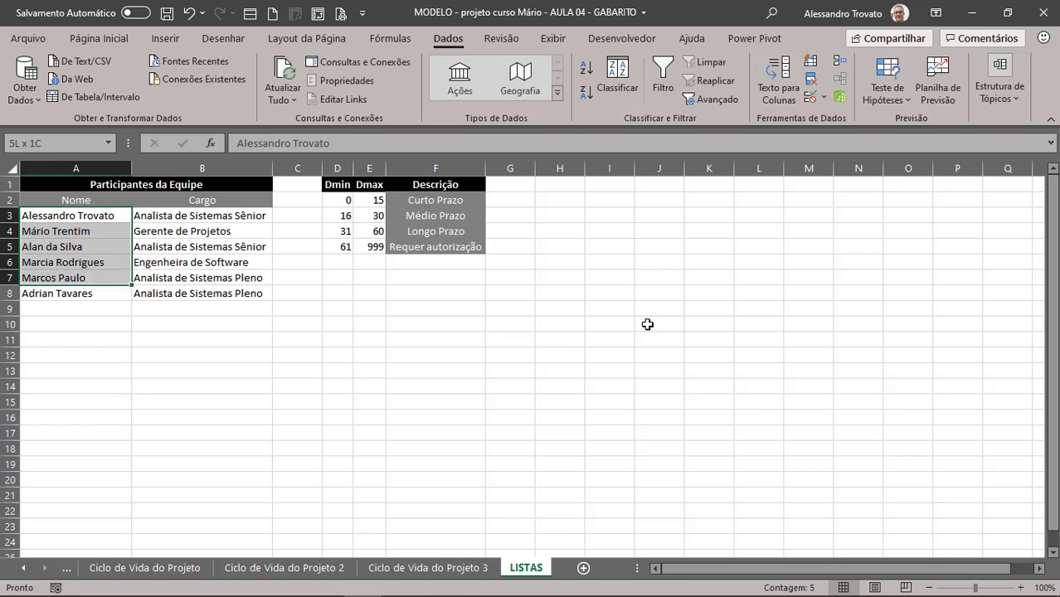
key("shift+Down")
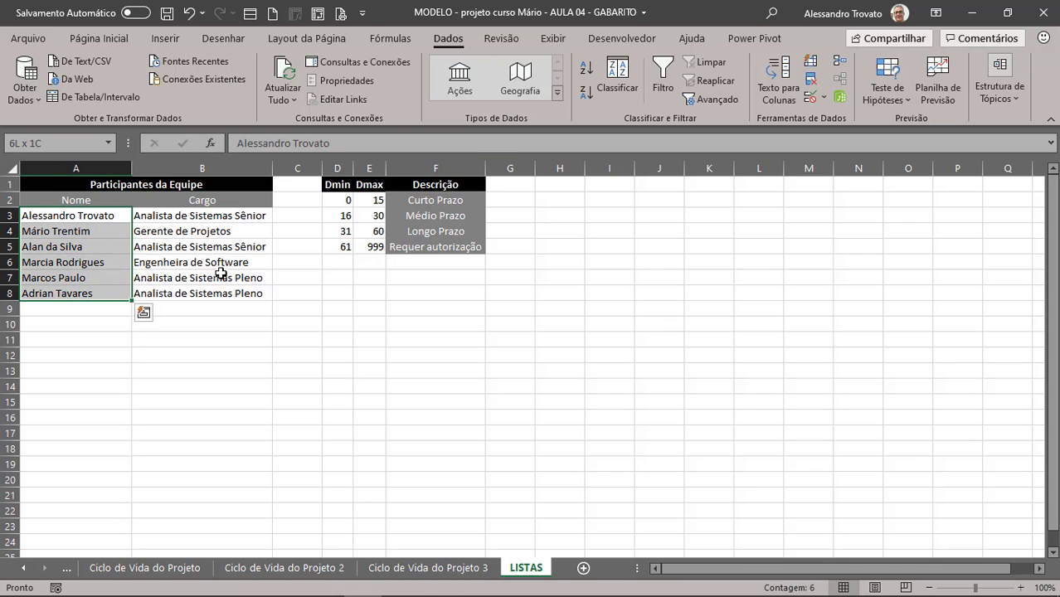
- Start a new defined name called Assinatura_Nome in the name manager, based on the first team member's cell, A3
left_click(92, 218)
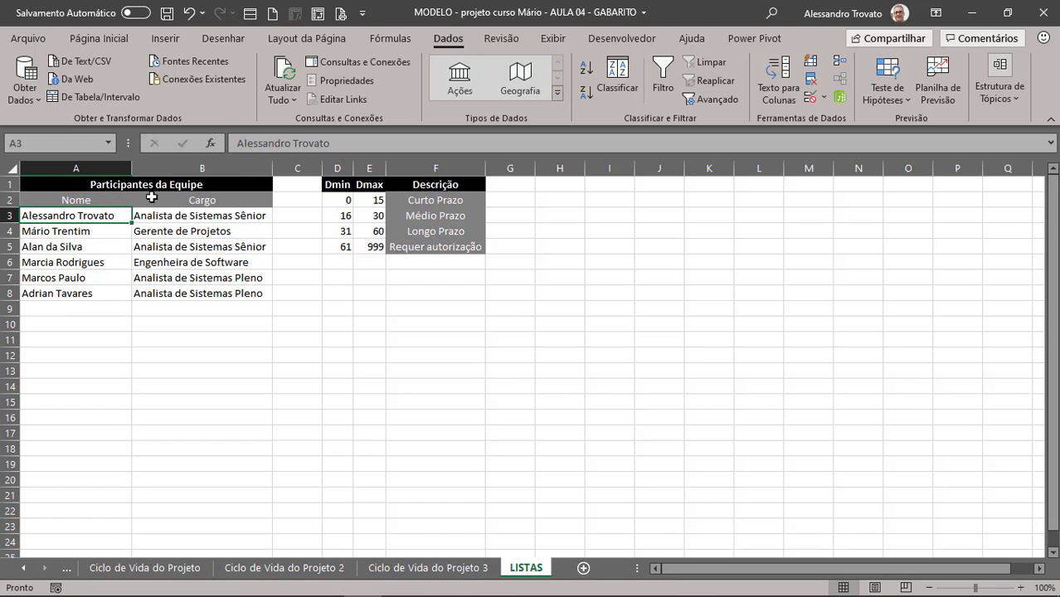
left_click(390, 39)
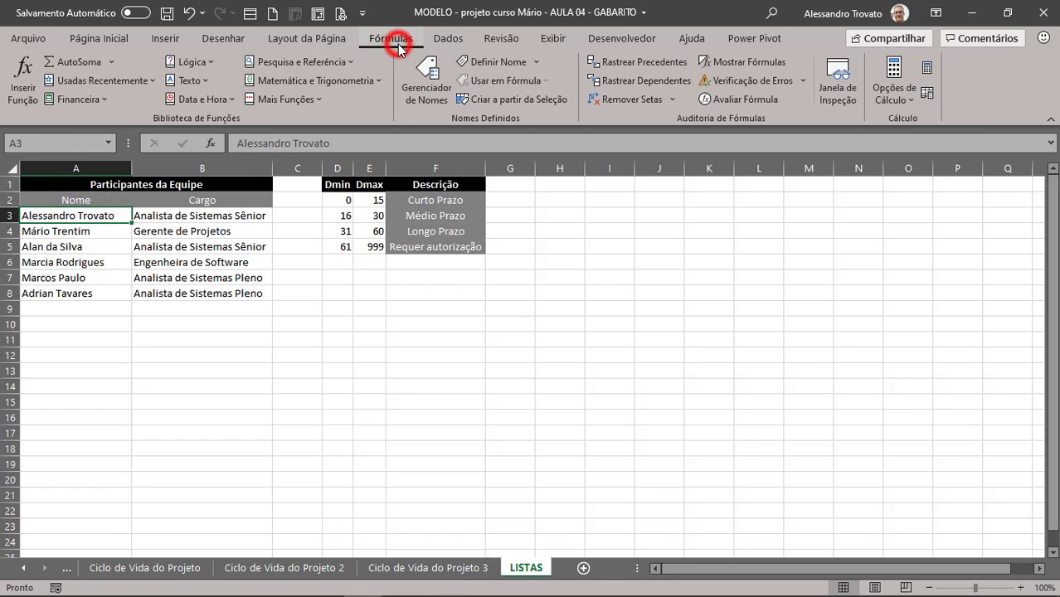
left_click(429, 76)
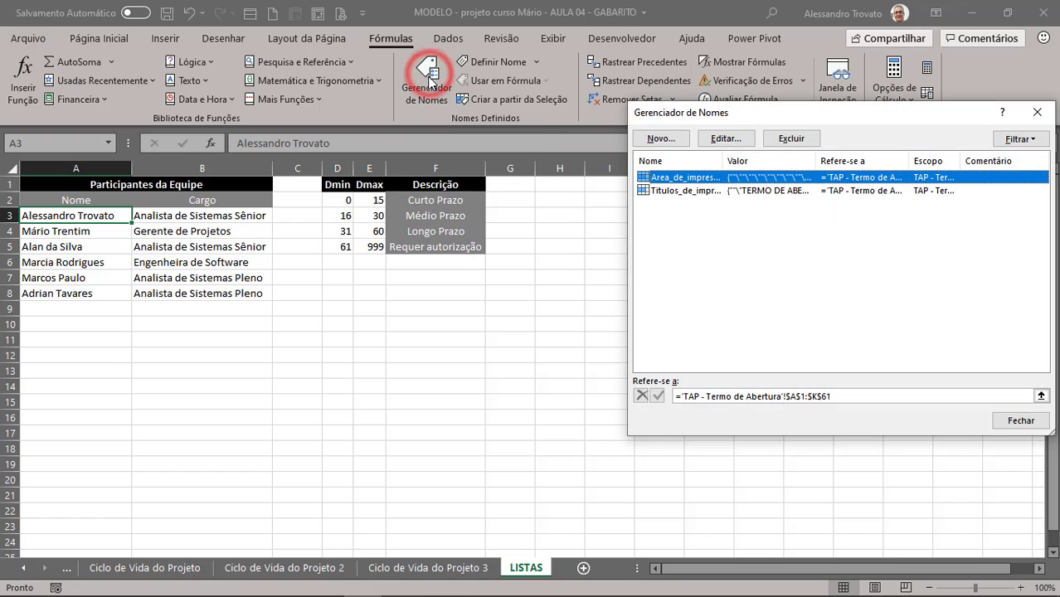
left_click(664, 141)
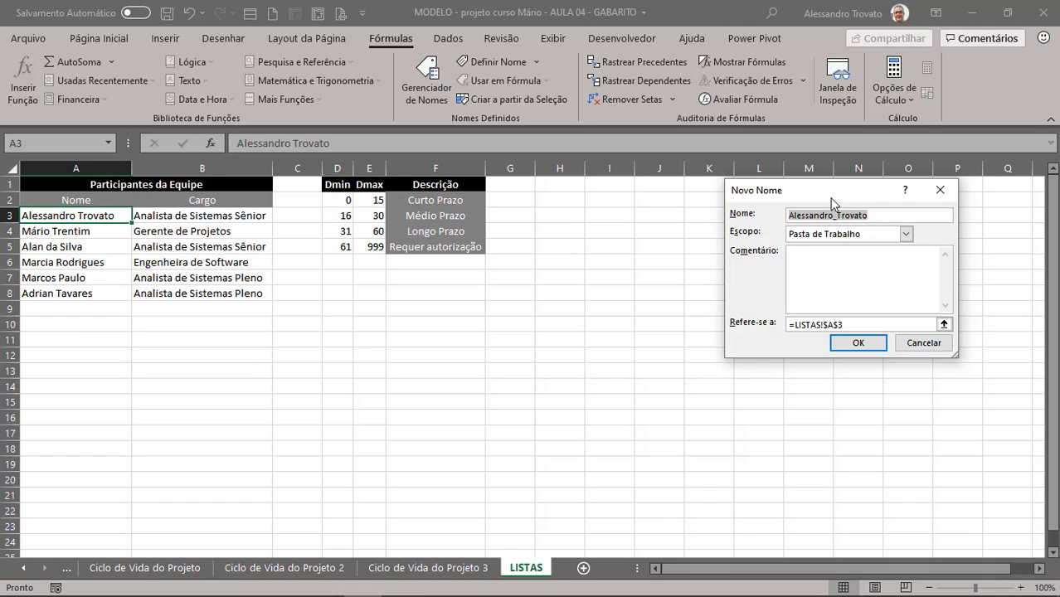
type("natura_Nome")
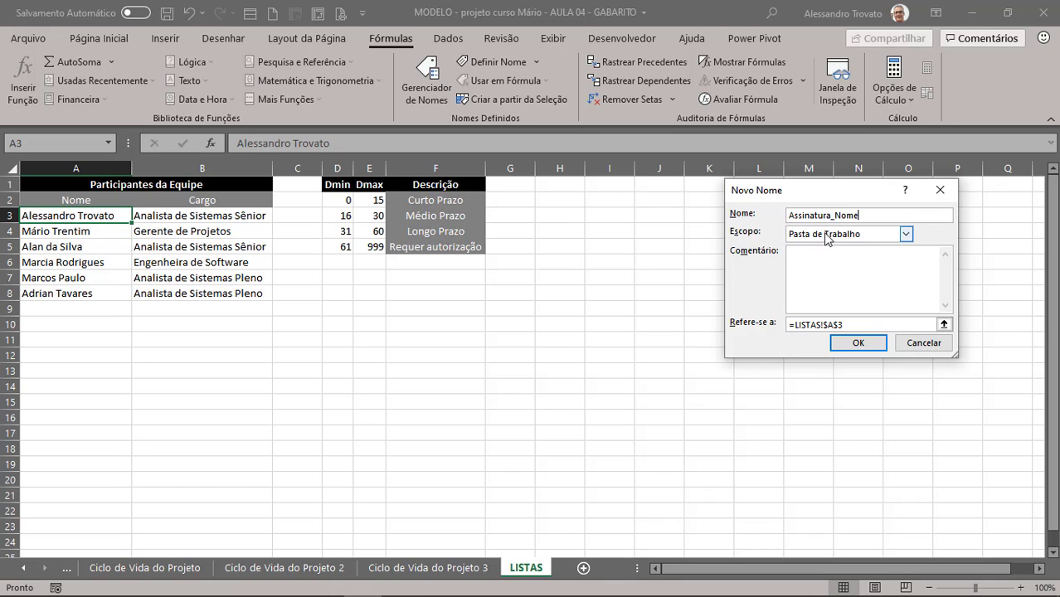
- Replace the name's reference with the start of a DESLOC formula anchored at LISTAS!$A$3 with row and column offsets of 0
left_click(829, 324)
left_click_drag(855, 325, 788, 324)
left_click(805, 324)
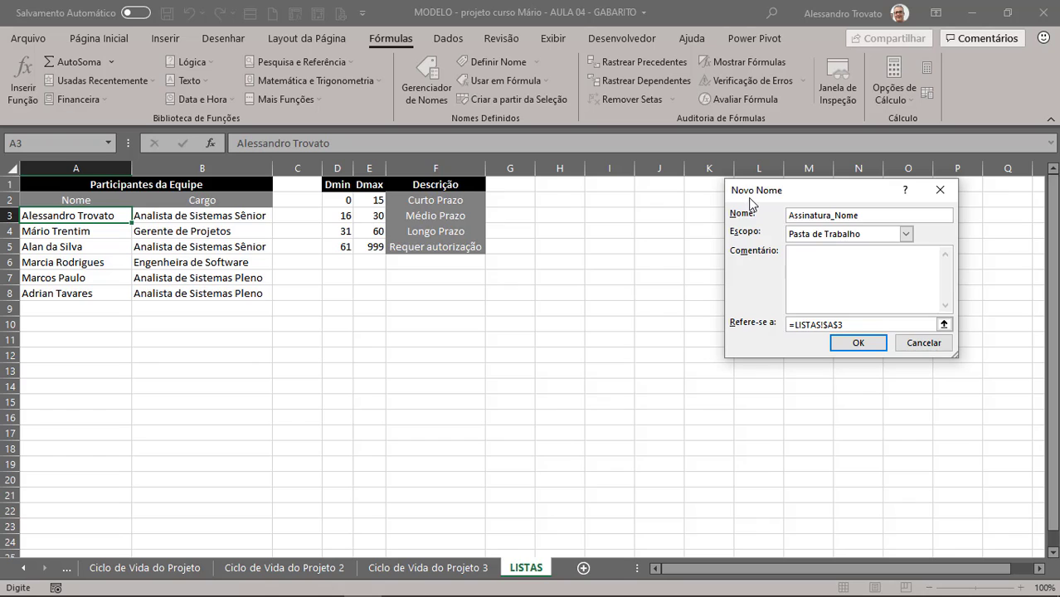
left_click_drag(753, 204, 302, 287)
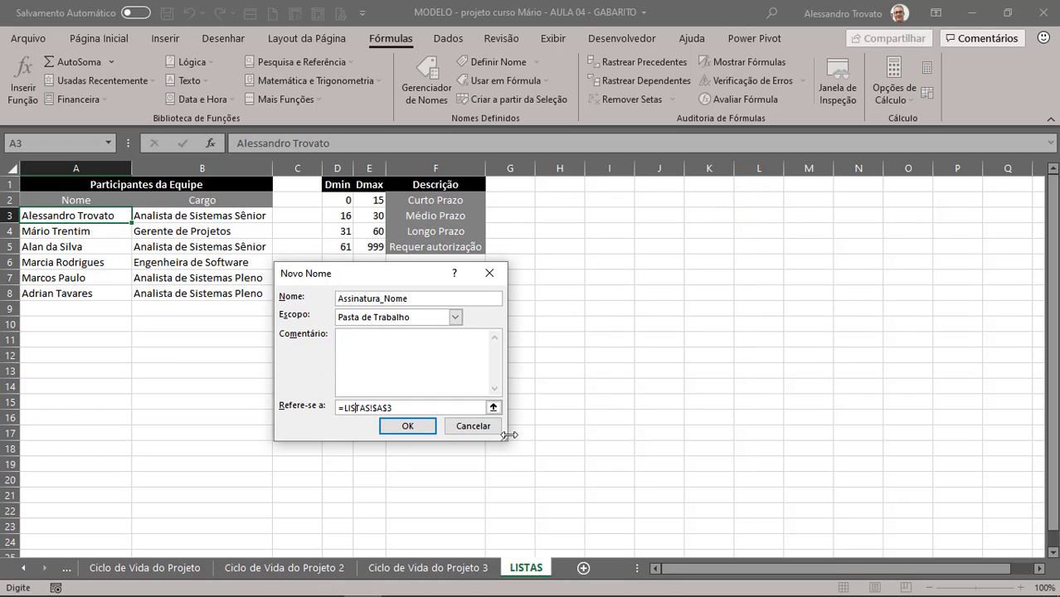
left_click_drag(508, 435, 771, 439)
left_click(410, 406)
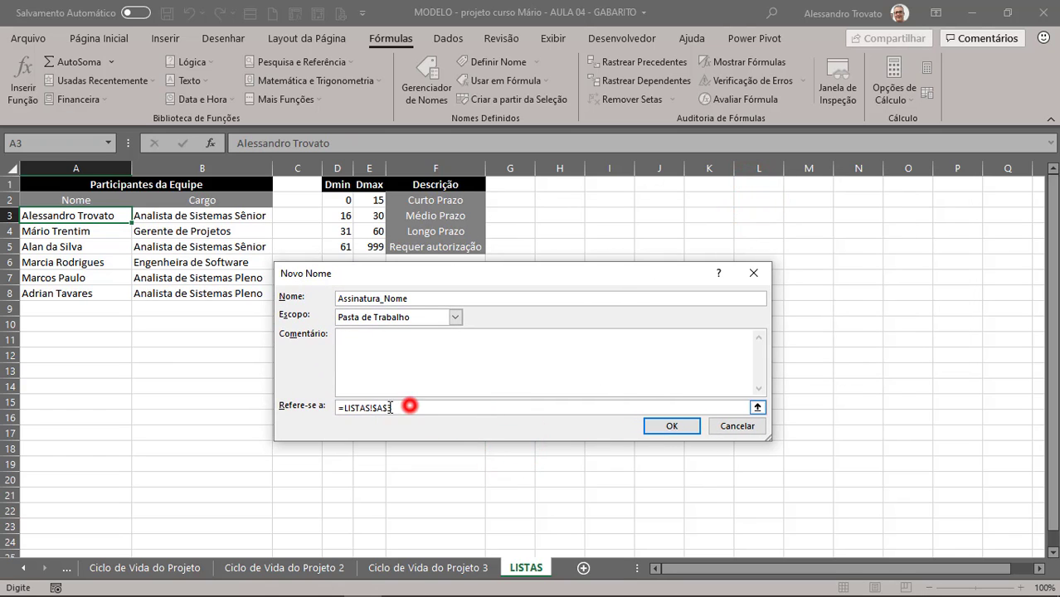
left_click_drag(390, 407, 345, 407)
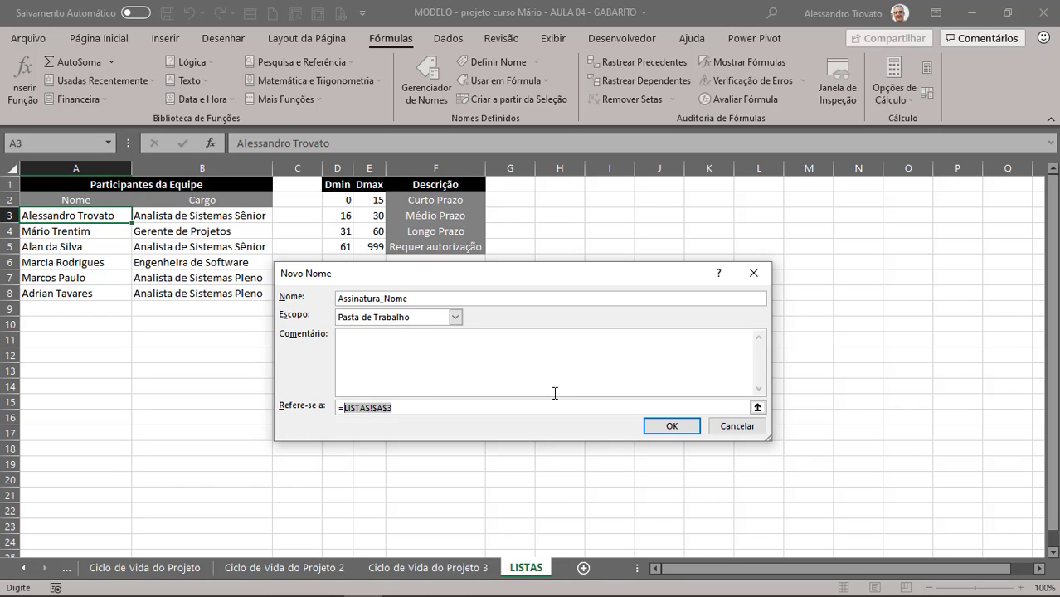
type("DESLOC(")
left_click(401, 407)
type("(")
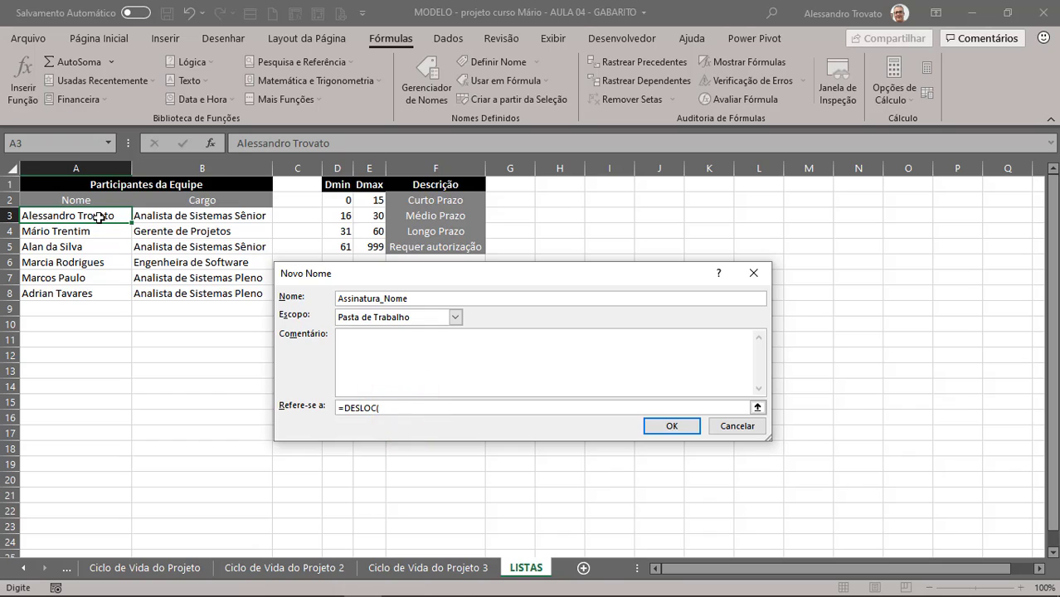
left_click(98, 217)
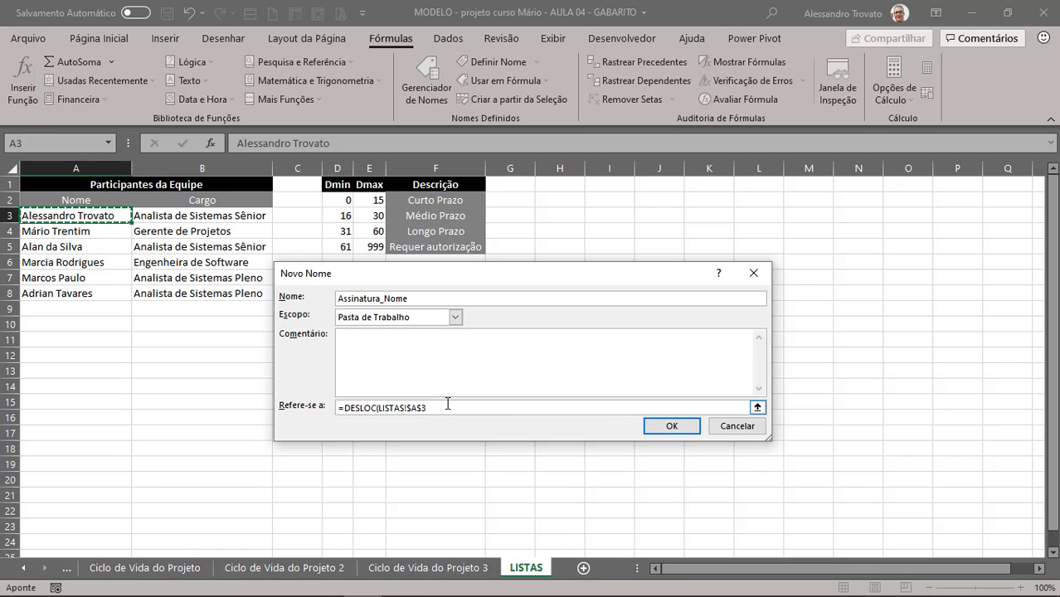
type(";")
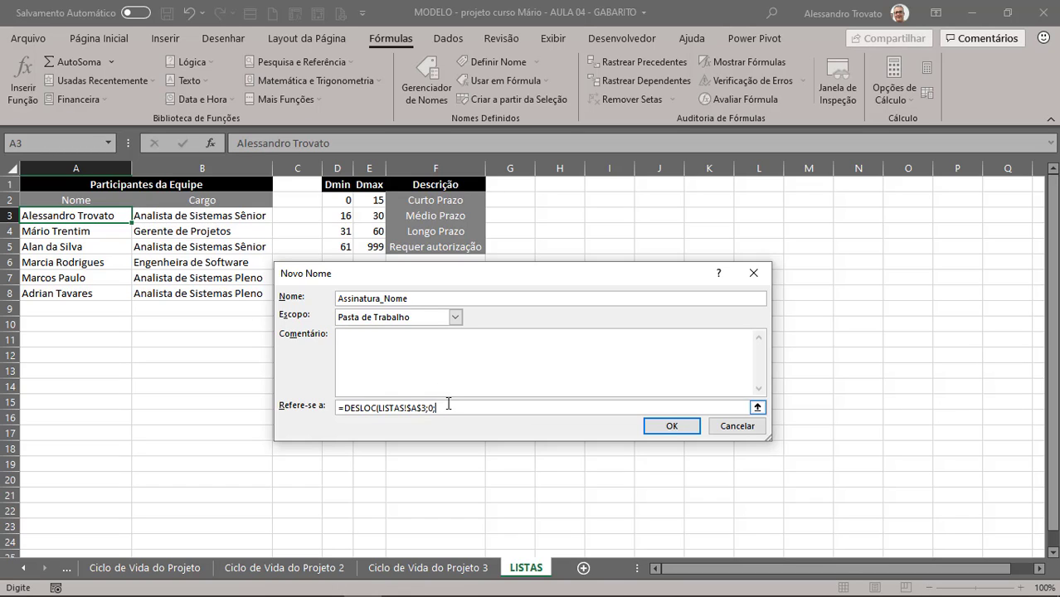
type("0;")
- Complete the DESLOC reference with height CONT.VALORES(LISTAS!$A:$A)-2 and width 1, save the name and close the name manager
left_click(475, 409)
type("CONT.VALORES(")
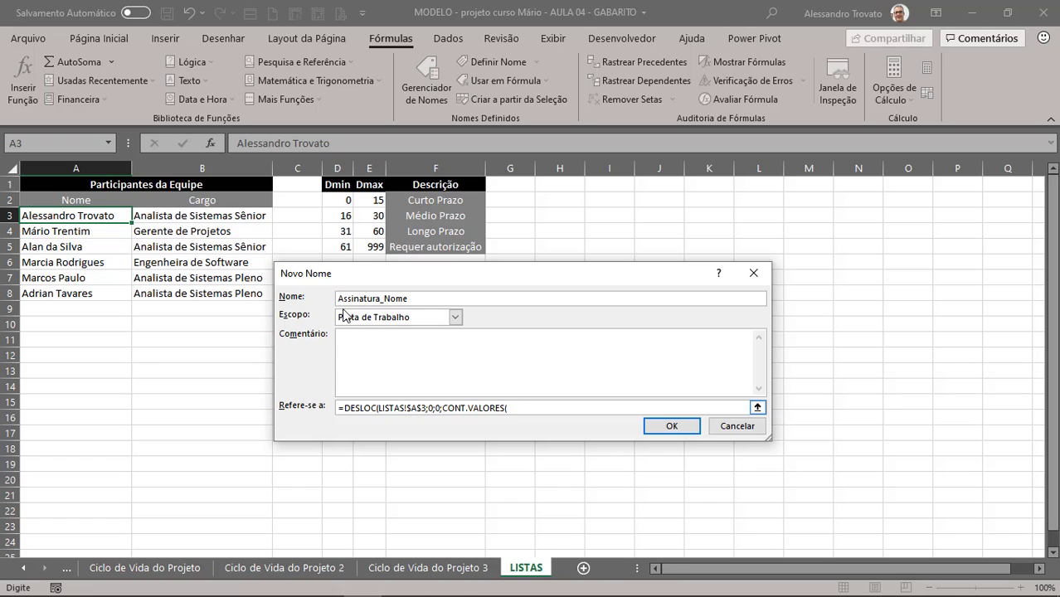
left_click(91, 169)
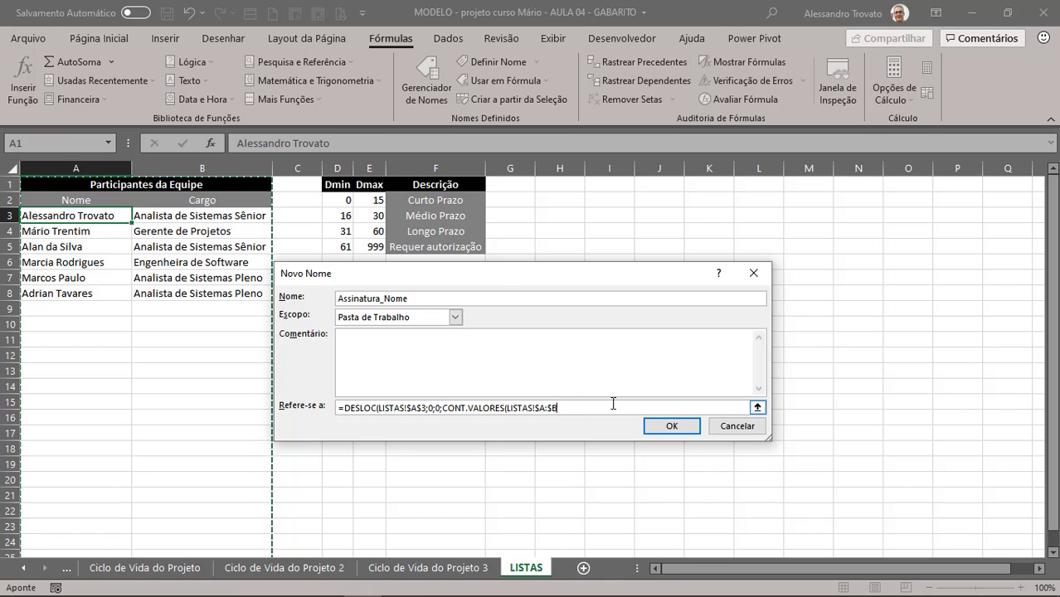
key("BackSpace")
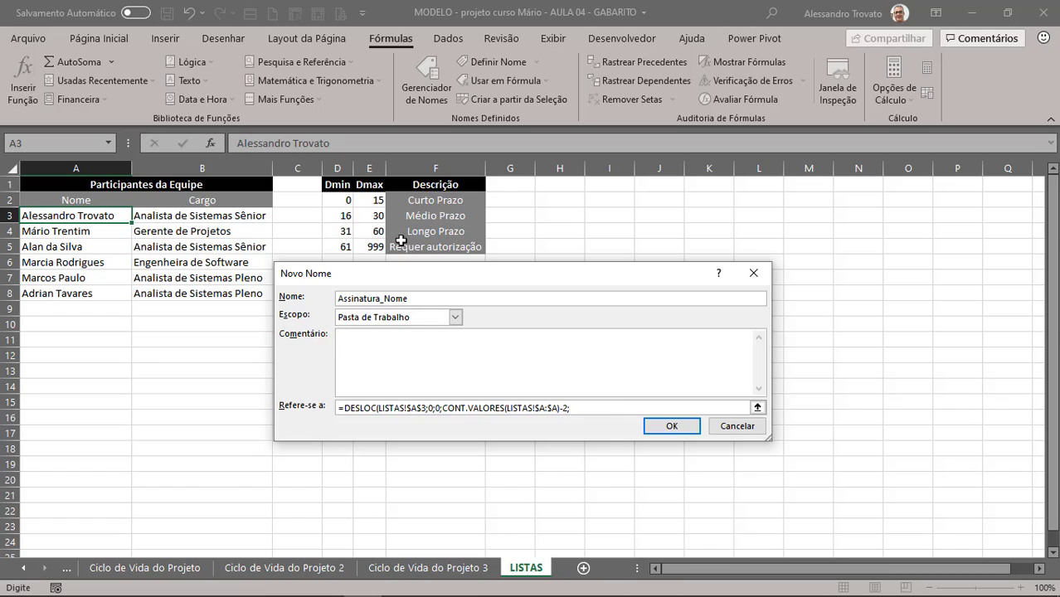
left_click(592, 406)
key("Return")
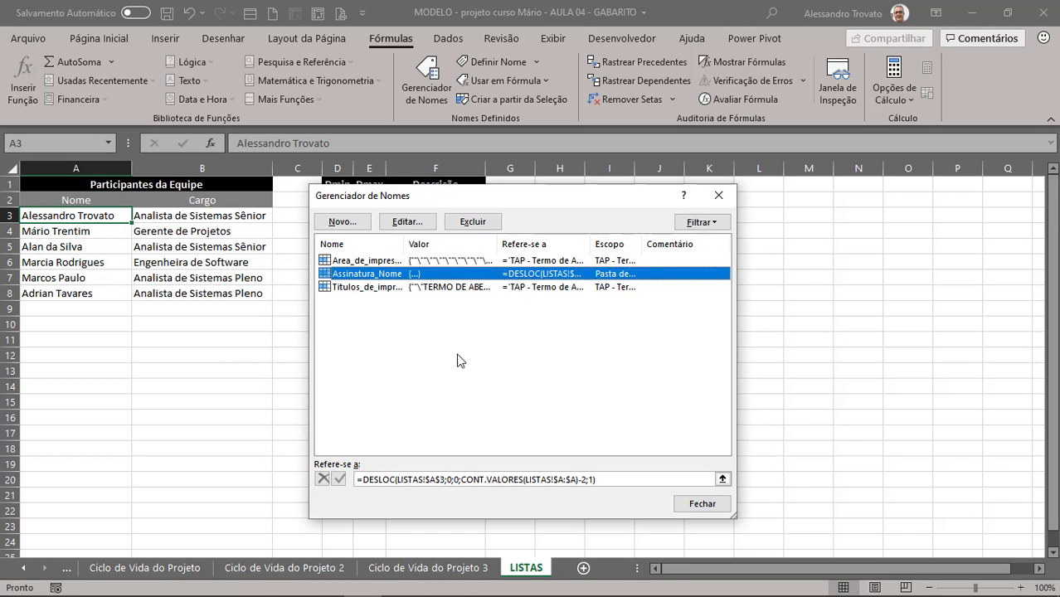
left_click(714, 503)
- Enter the formula =Assinatura_Nome in cell F8 of LISTAS to test the named range
left_click(528, 288)
left_click(468, 294)
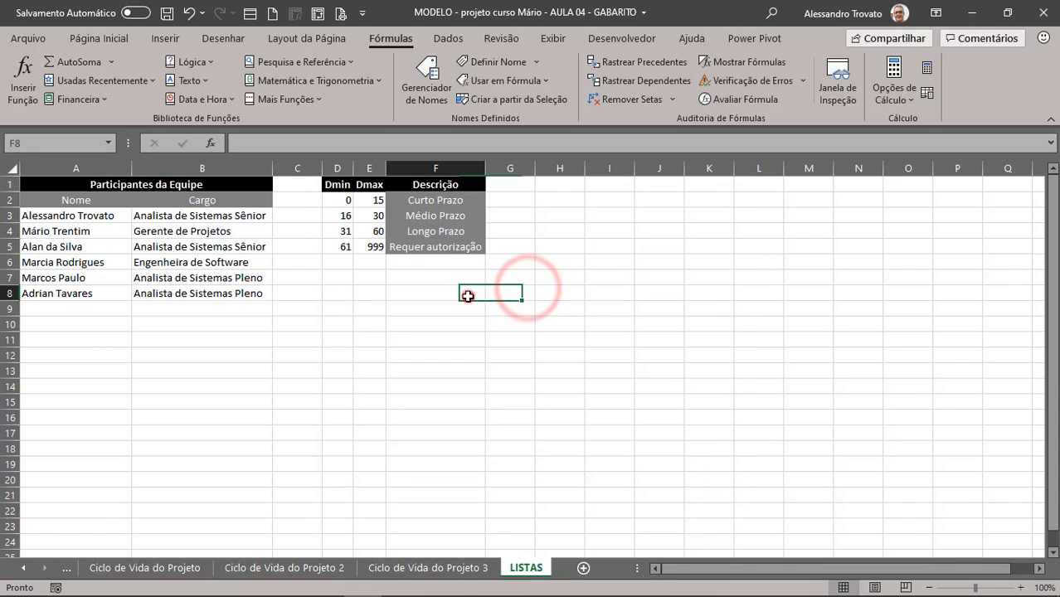
type("=ASSI")
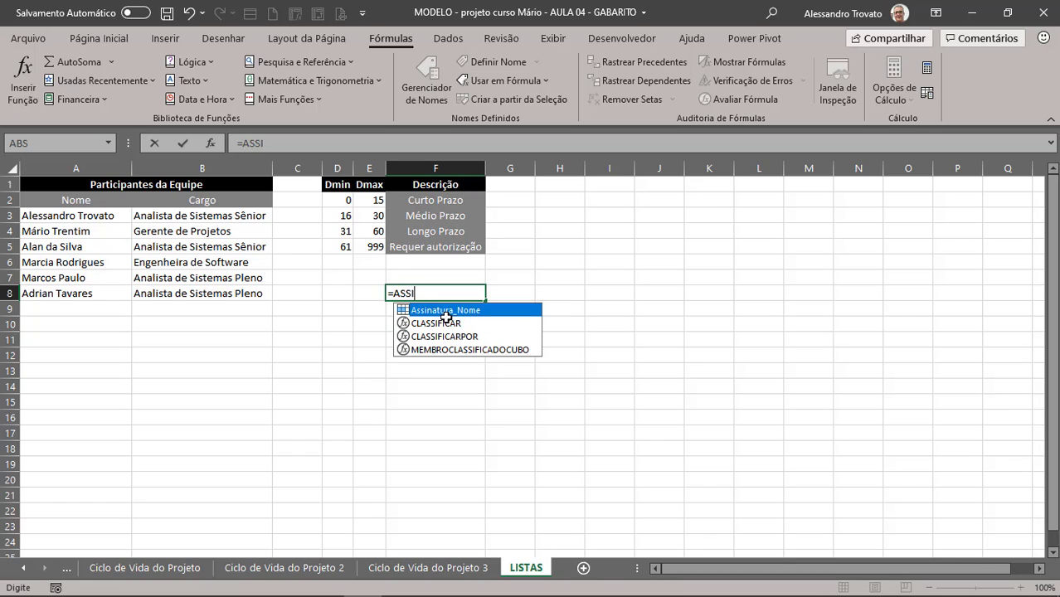
key("Tab")
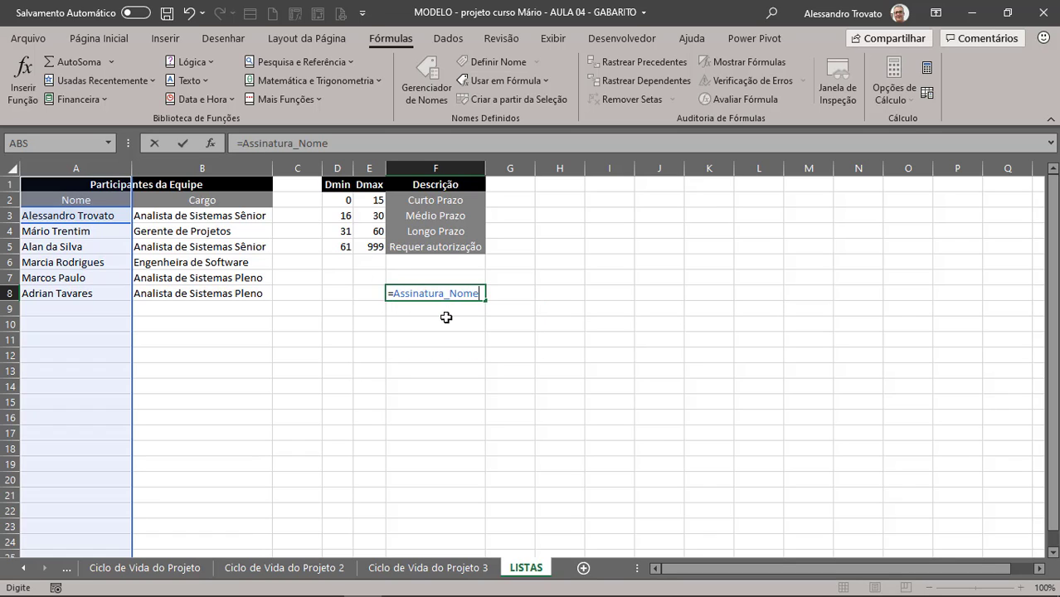
key("Return")
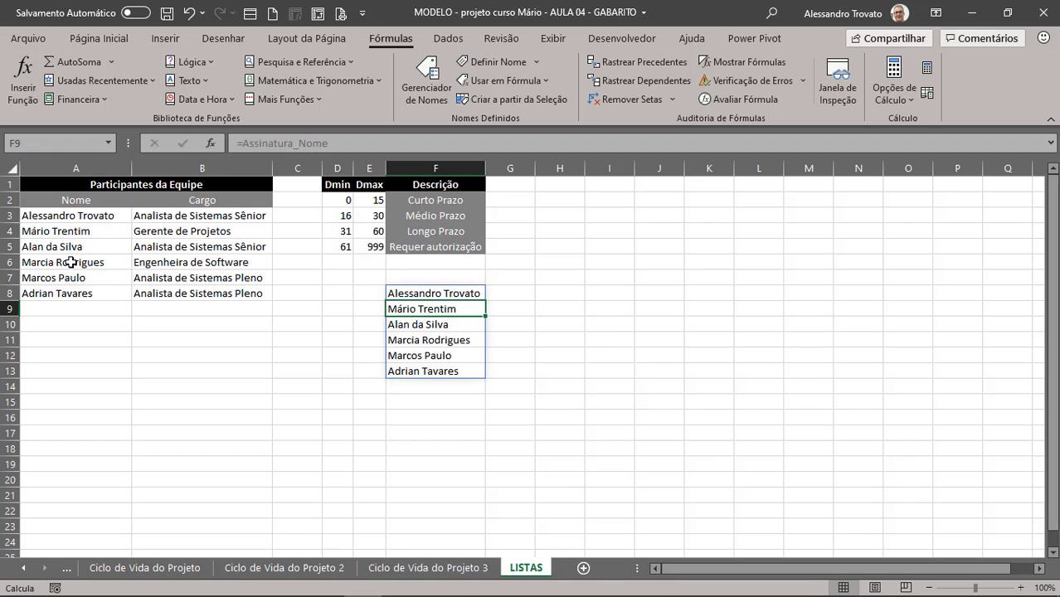
- Add the test entry XXXXXX in cell A9, below the last team member's name
left_click(41, 308)
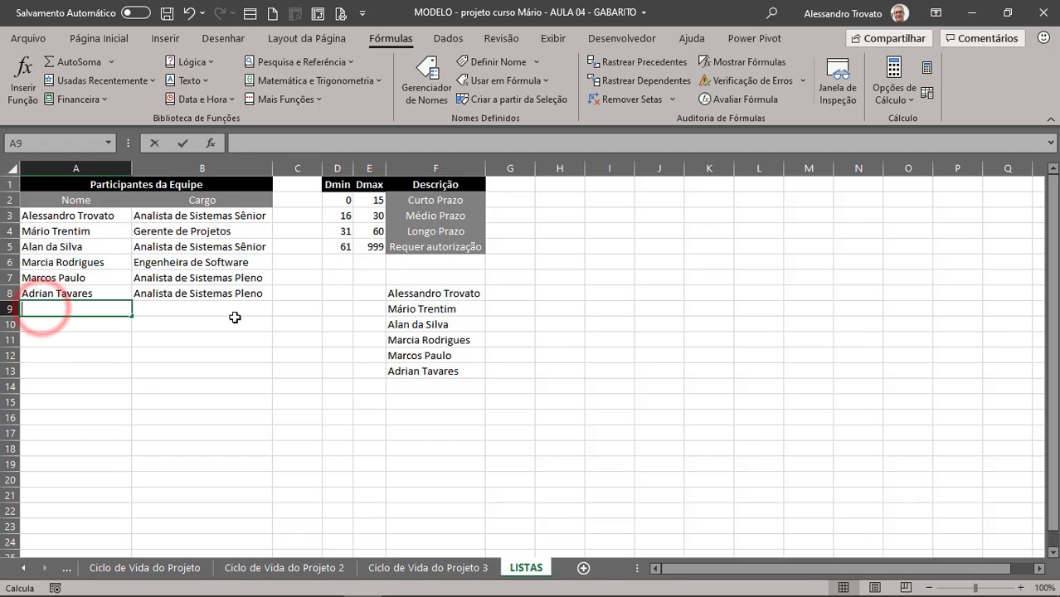
type("XXXXXX")
key("Return")
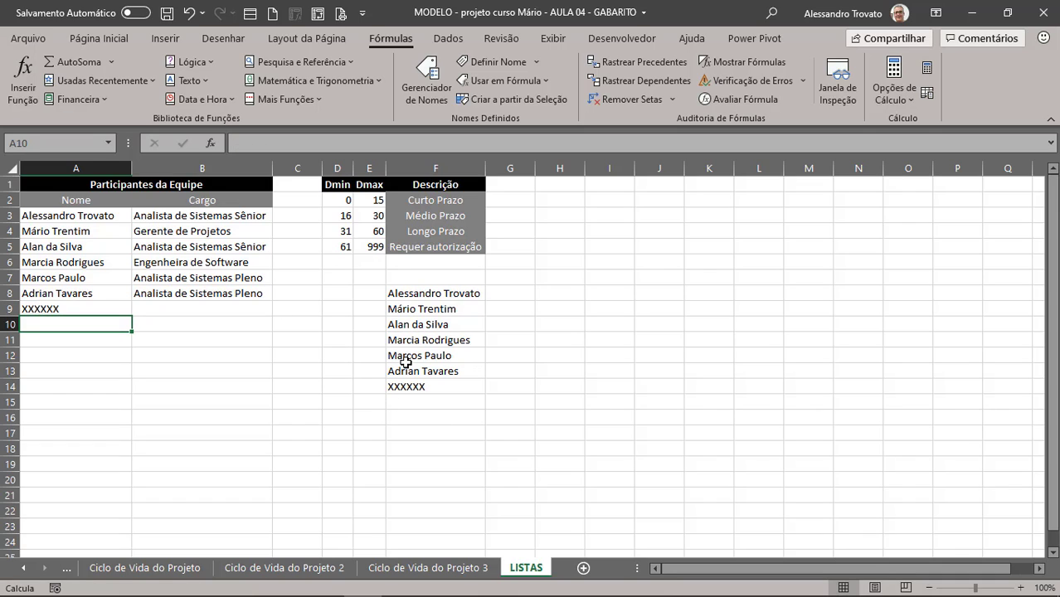
- Delete the test formula and its whole spilled list of names starting at F8
left_click(399, 306)
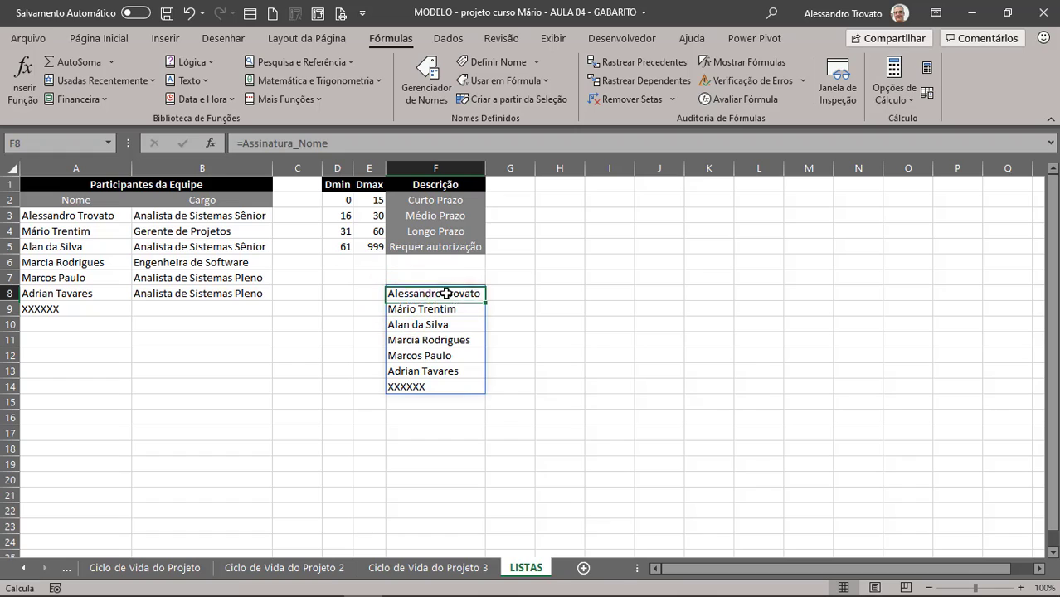
left_click(446, 294)
key("ctrl+shift+Down")
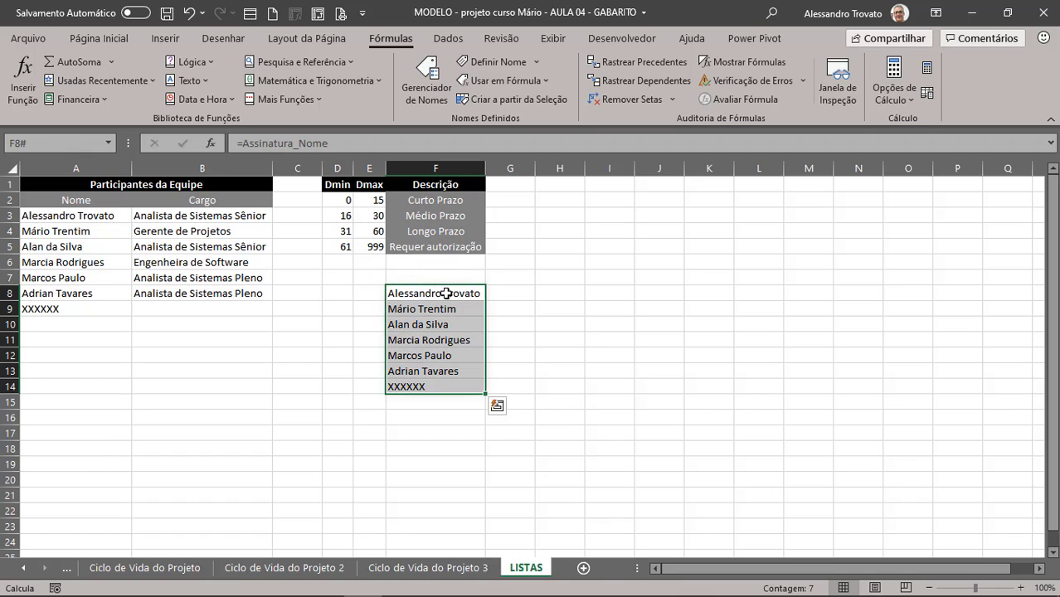
key("Delete")
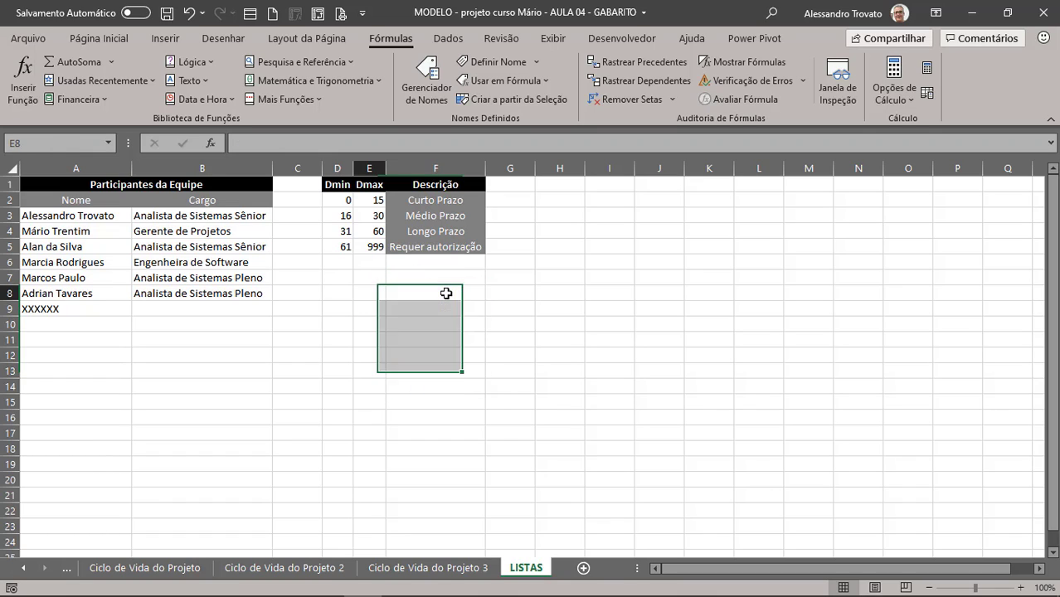
- Delete the XXXXXX test entry from cell A9
key("Left")
key("Left")
key("Left")
key("Left")
key("Left")
key("Down")
key("Delete")
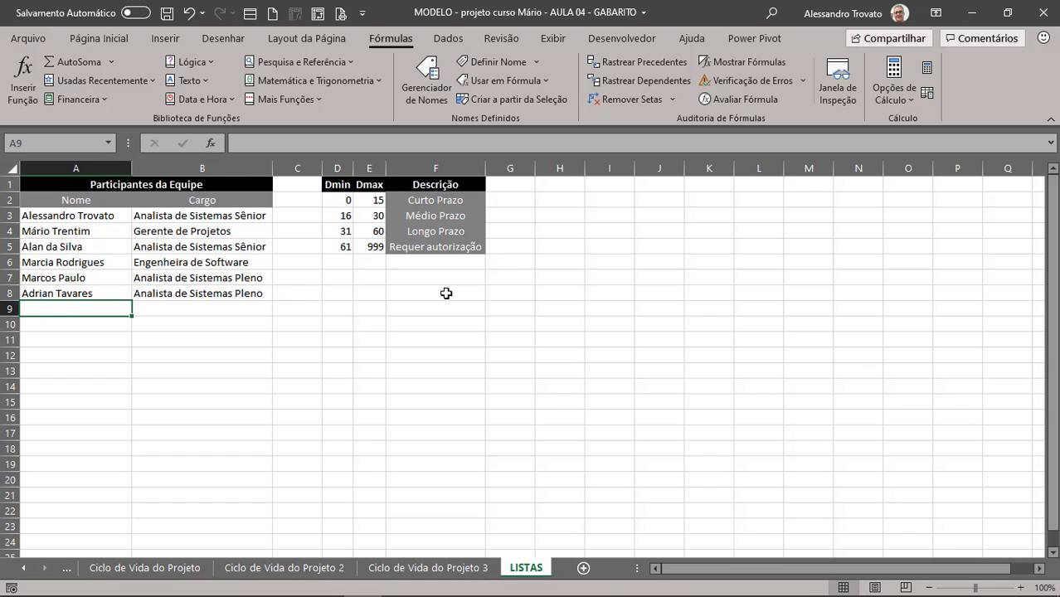
- Go back to the TAP - Termo de Abertura sheet
left_click(26, 569)
left_click(26, 569)
left_click(194, 567)
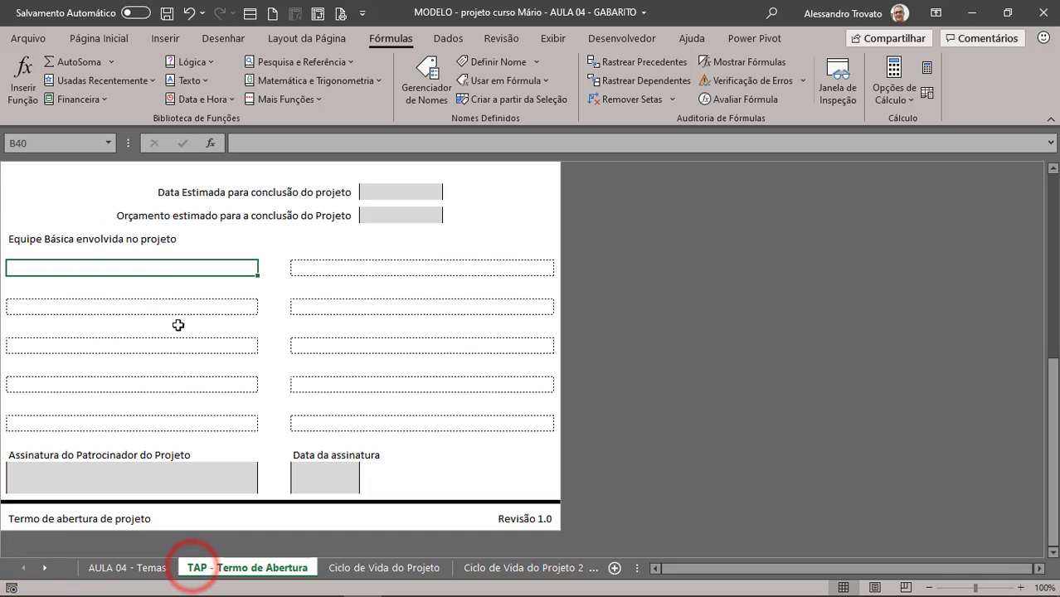
left_click(110, 267)
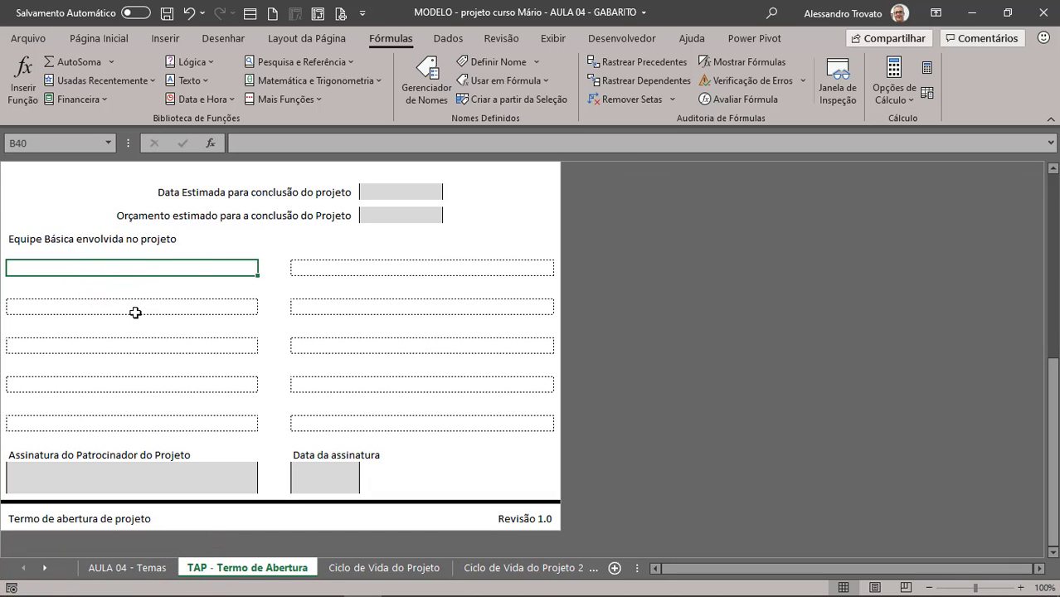
left_click(135, 308, "ctrl")
left_click(161, 345, "ctrl")
left_click(200, 385, "ctrl")
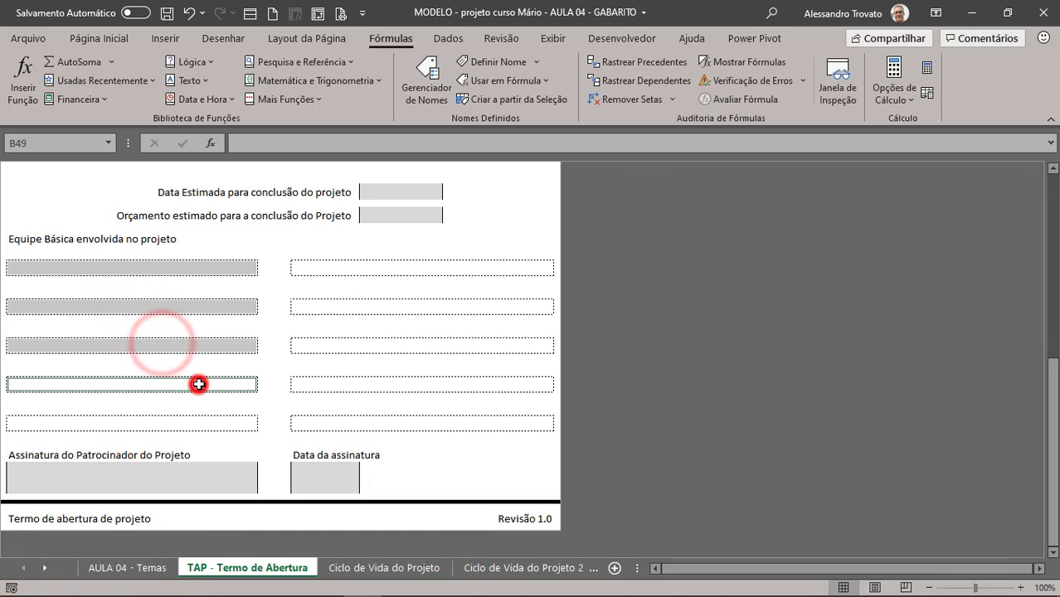
left_click(206, 420, "ctrl")
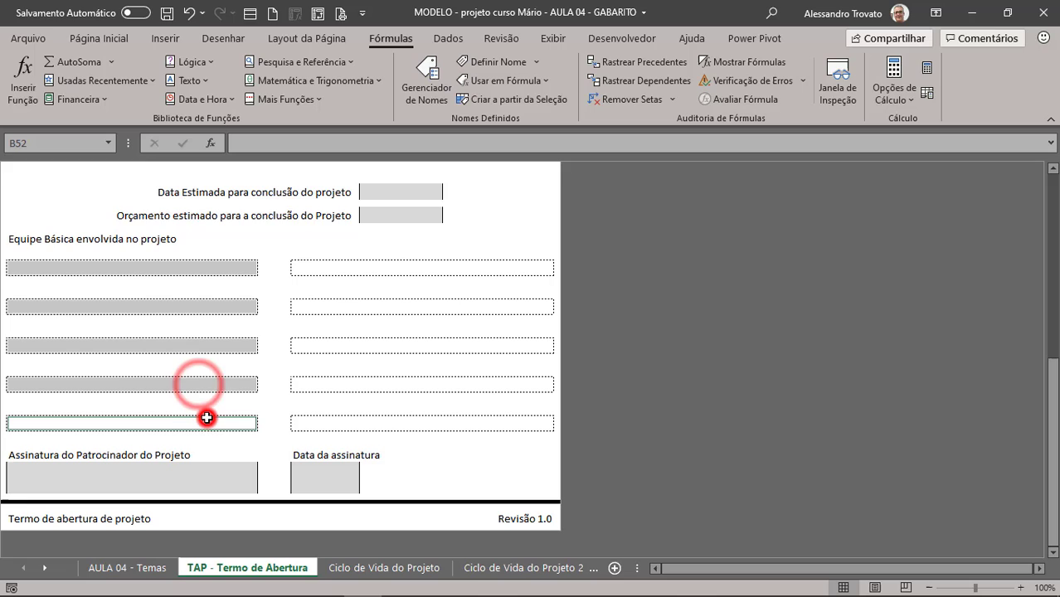
- Start a data validation rule of type Lista for the first basic-team field, B40
left_click(202, 271)
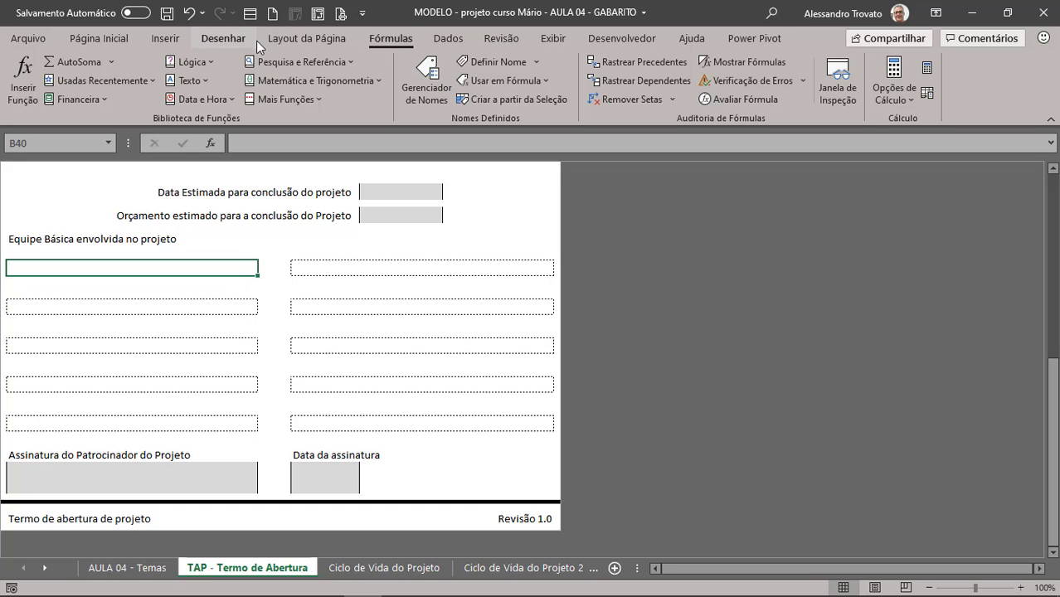
left_click(431, 38)
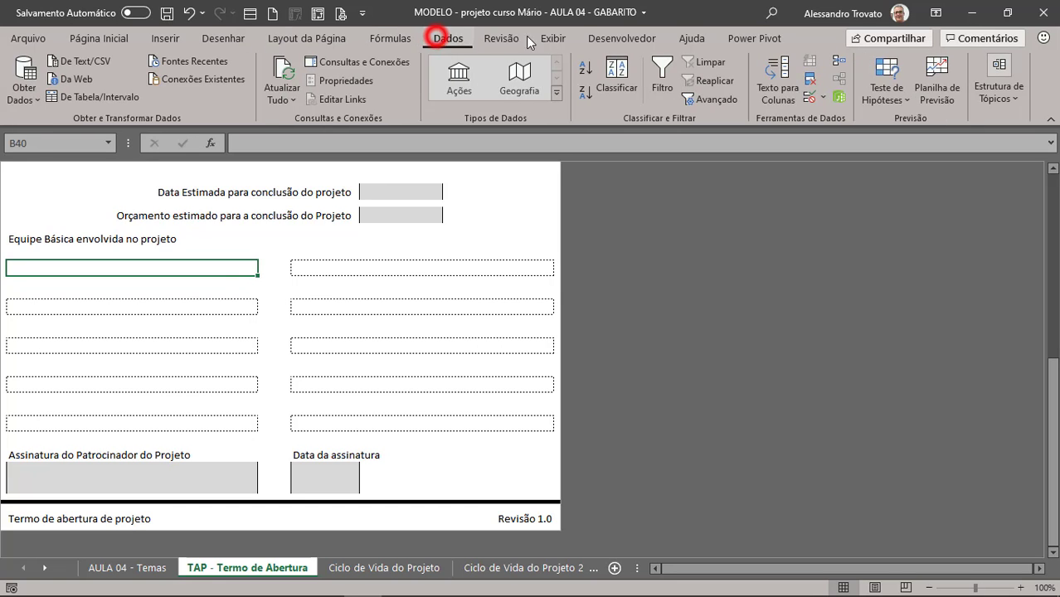
left_click(807, 96)
left_click(449, 314)
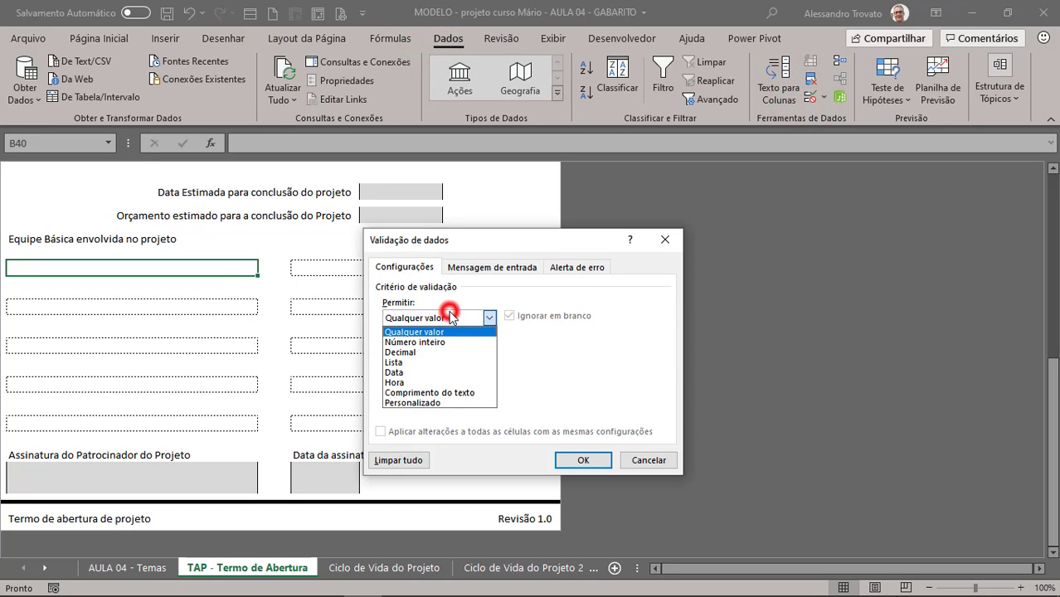
left_click(435, 363)
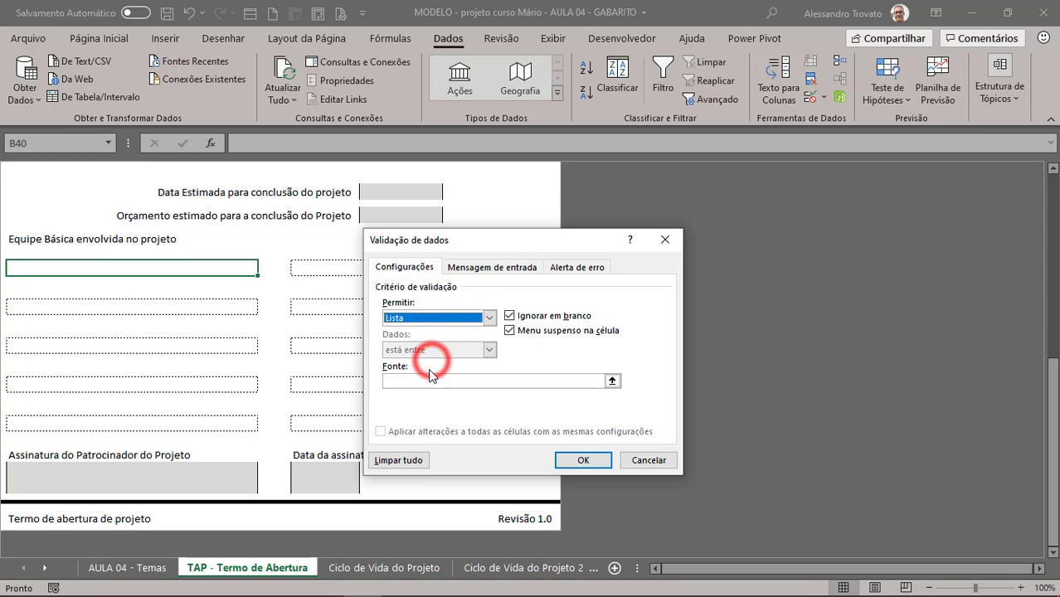
left_click(411, 381)
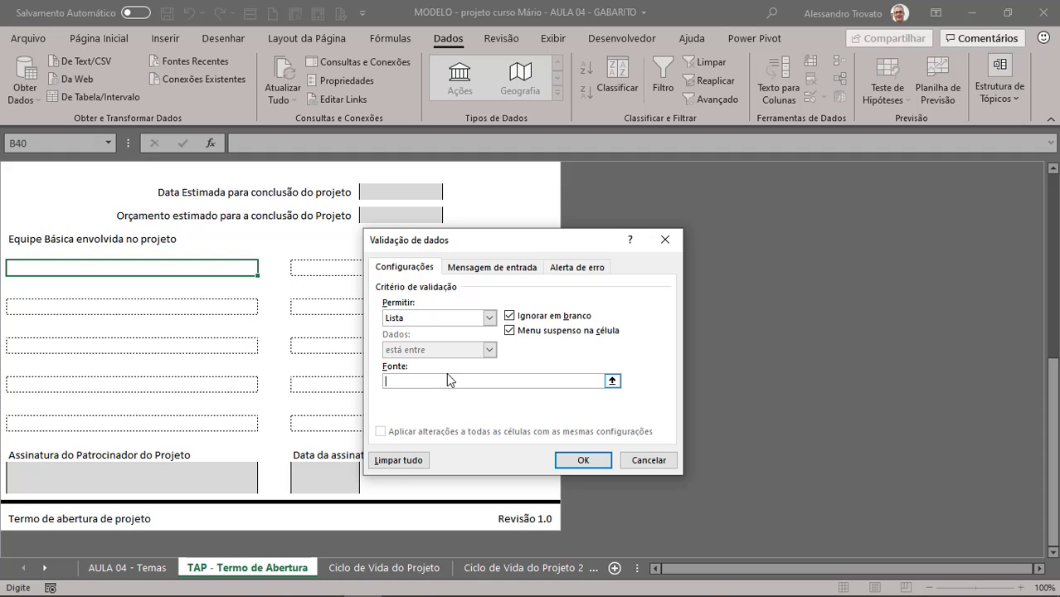
- Set the validation source to =Assinatura_Nome, apply the rule, and check the drop-down list in B40
type("=aSSS")
key("BackSpace")
key("BackSpace")
key("BackSpace")
key("BackSpace")
key("F3")
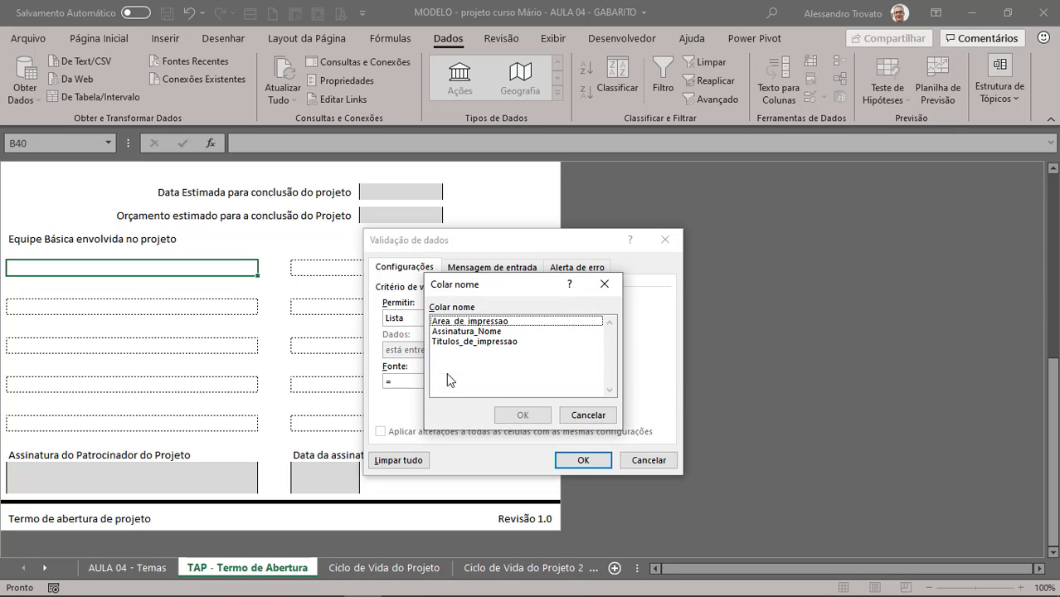
left_click(465, 332)
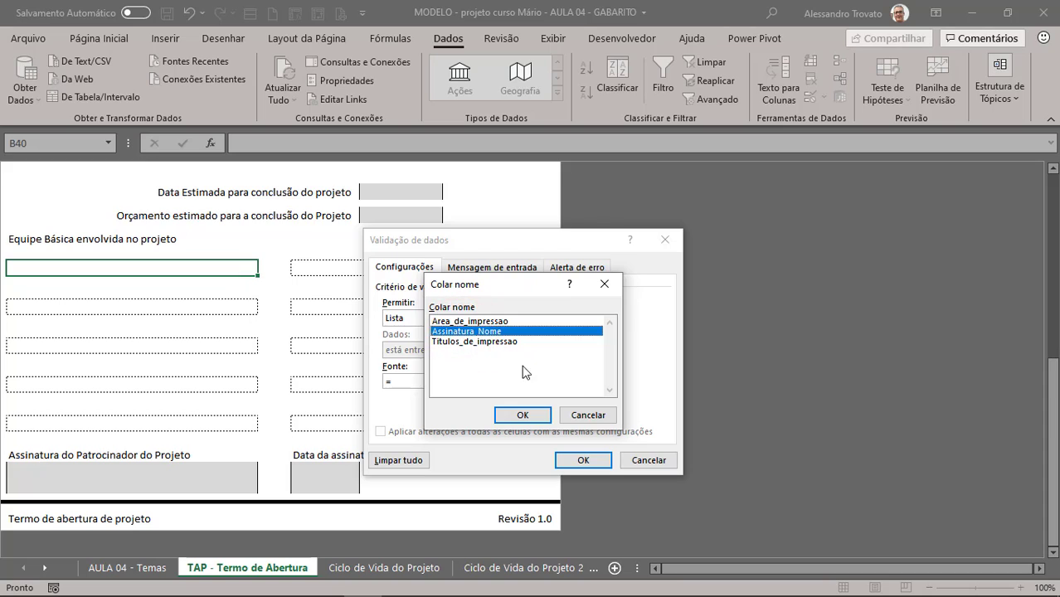
left_click(531, 416)
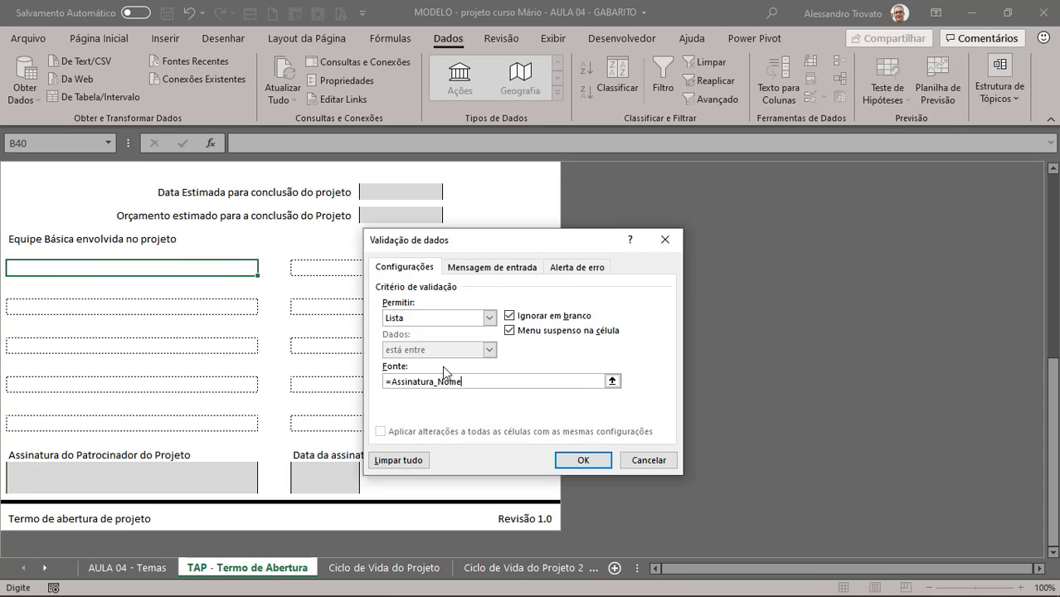
left_click(583, 461)
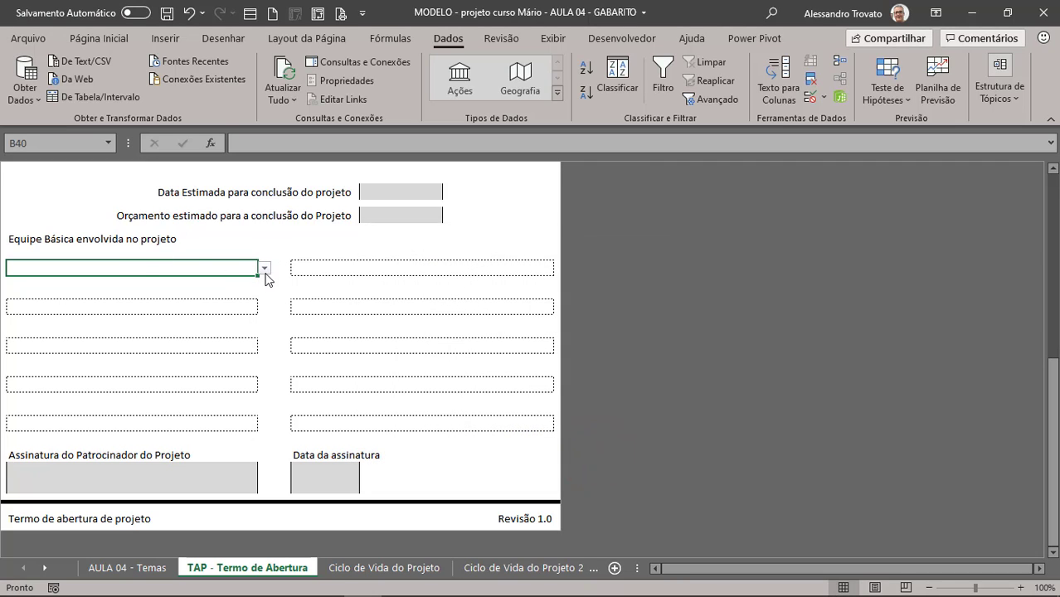
left_click(264, 270)
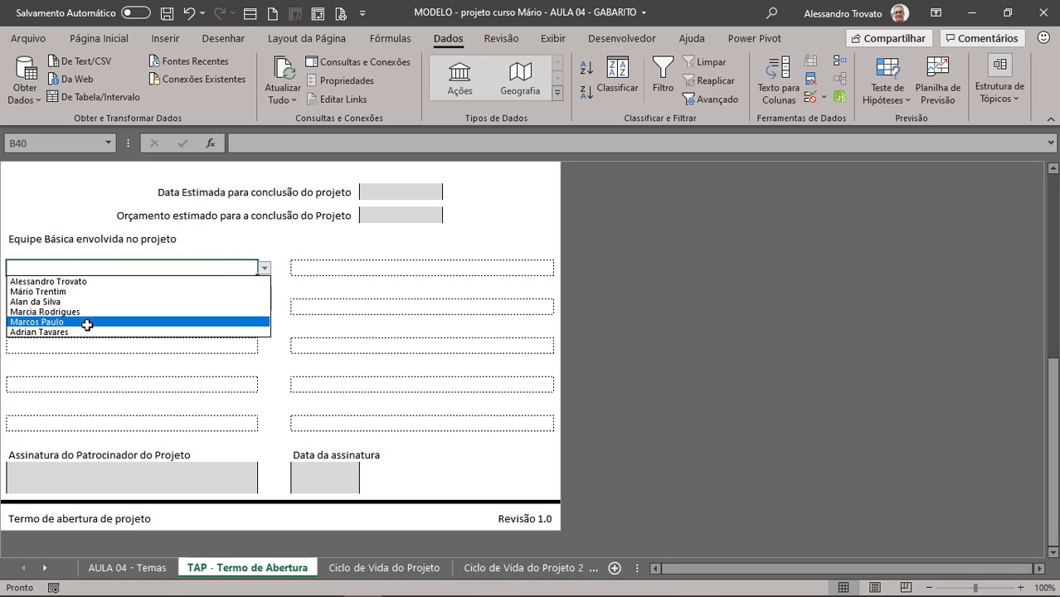
left_click(196, 243)
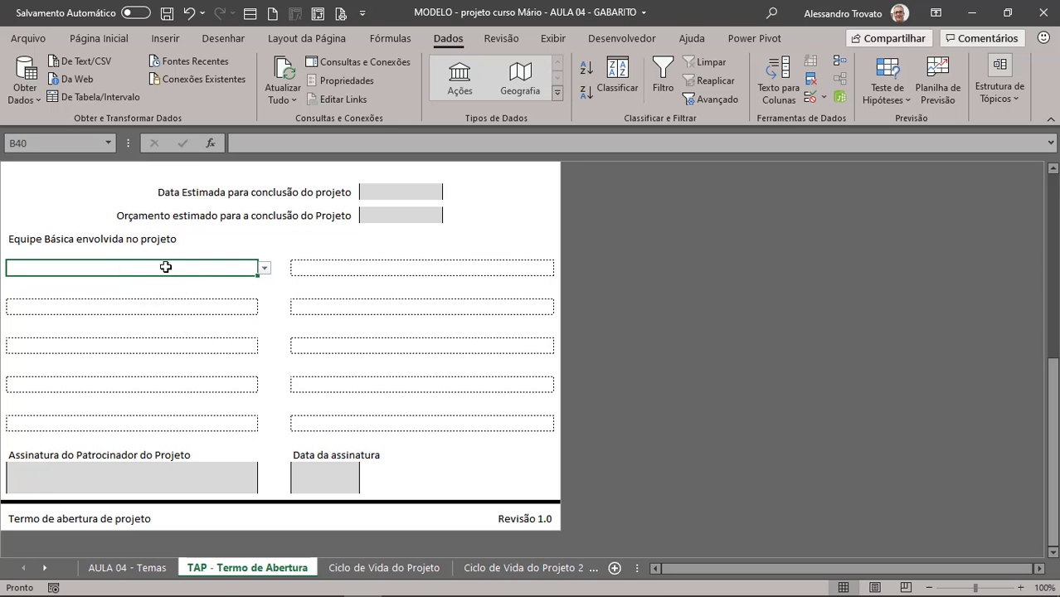
- Copy the validated field B40 onto the four other team fields below it, down to B52
key("ctrl+c")
key("ctrl+v")
left_click(166, 342)
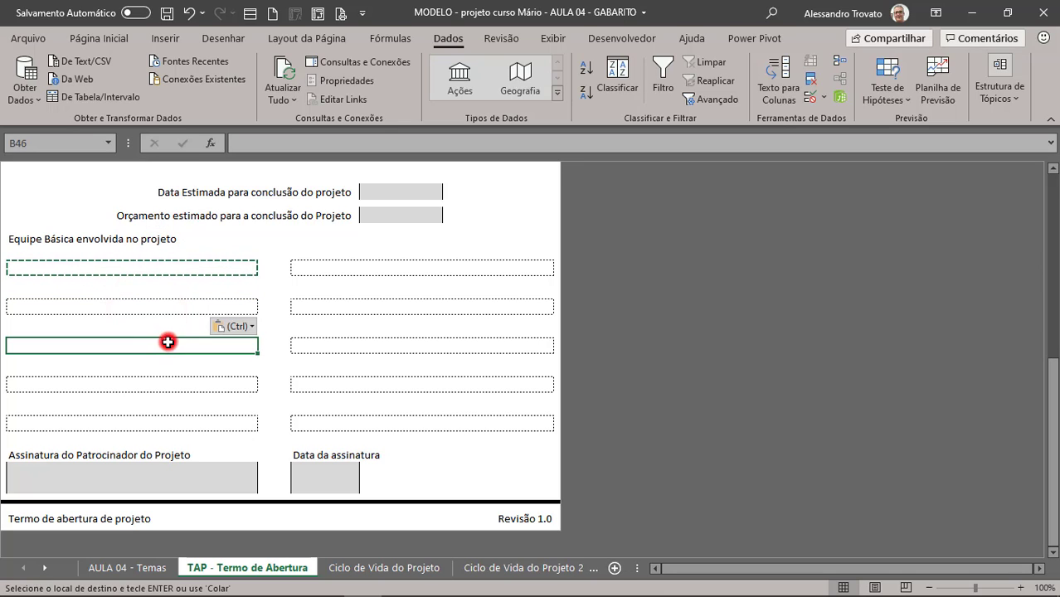
key("ctrl+v")
left_click(169, 383)
key("ctrl+v")
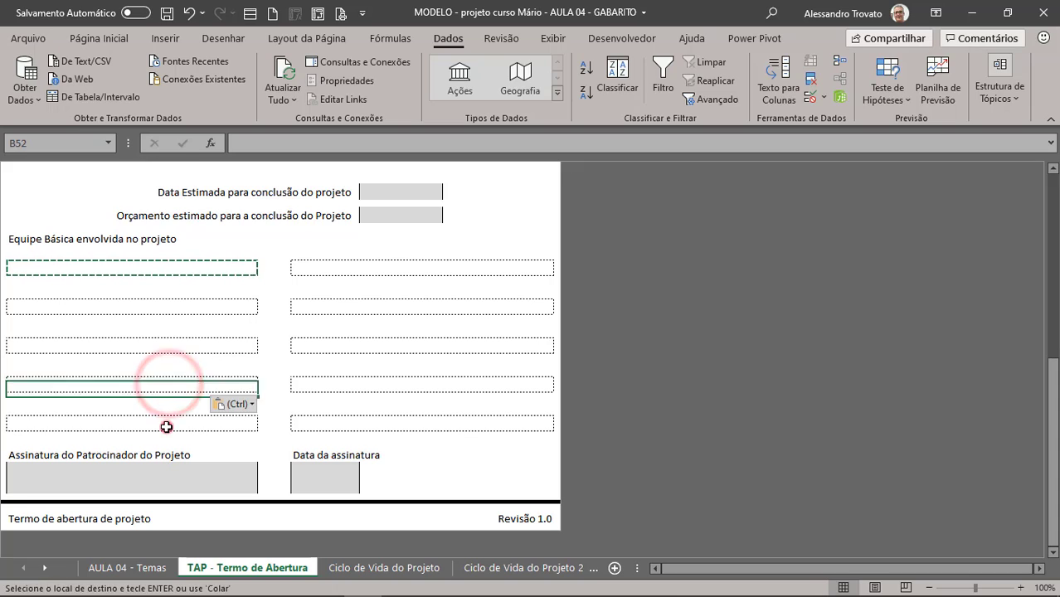
left_click(166, 421)
key("ctrl+v")
key("Escape")
- Copy B40 and paste only its validation into the five second-column team fields, G40 to G52
left_click(194, 269)
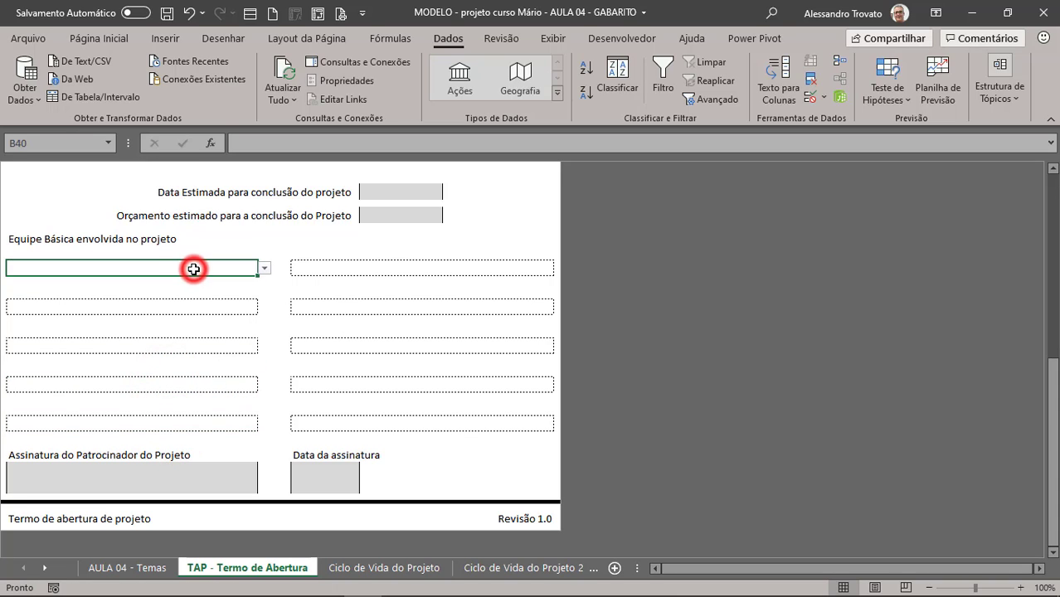
key("ctrl+c")
left_click(328, 267)
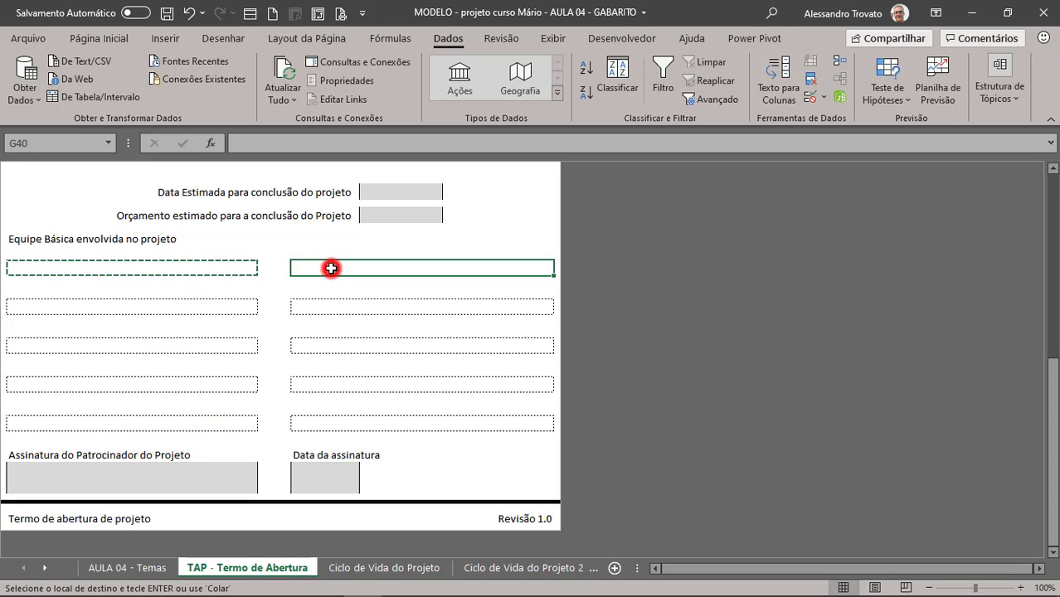
left_click(332, 306, "ctrl")
left_click(329, 340, "ctrl")
left_click(322, 381, "ctrl")
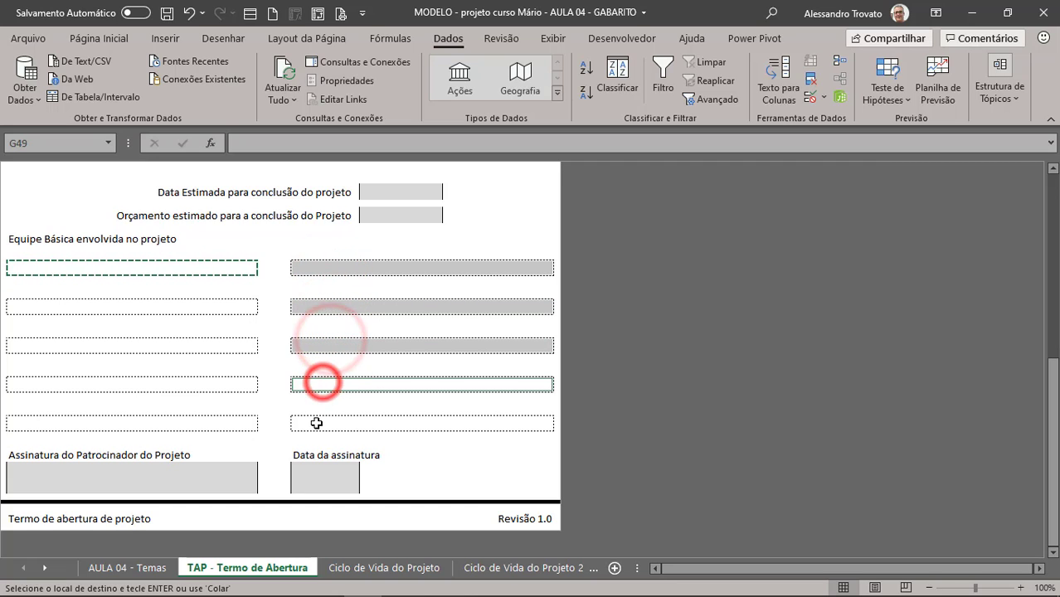
left_click(315, 422, "ctrl")
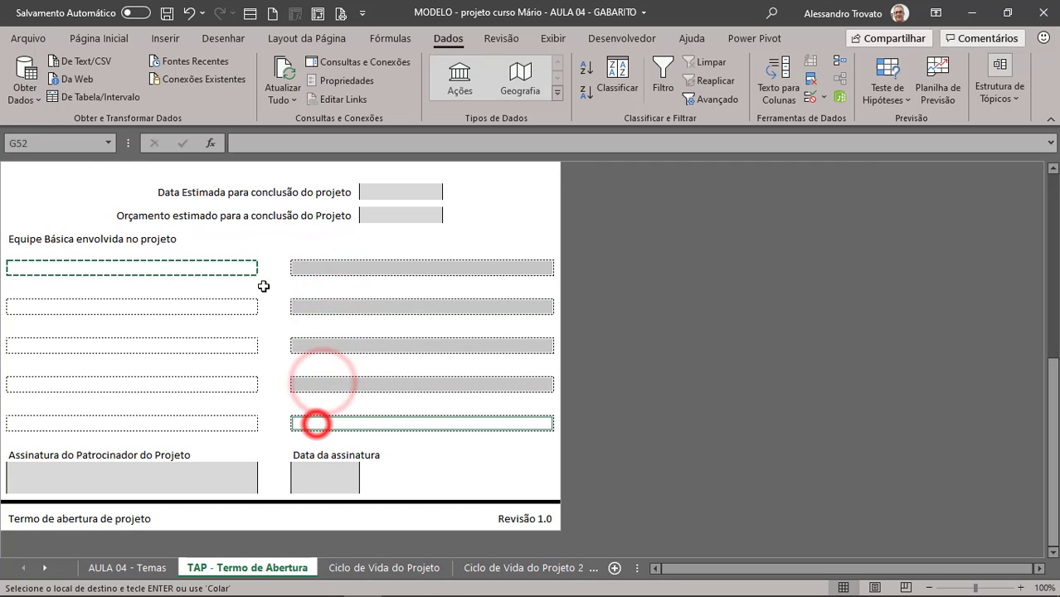
left_click(83, 39)
left_click(35, 100)
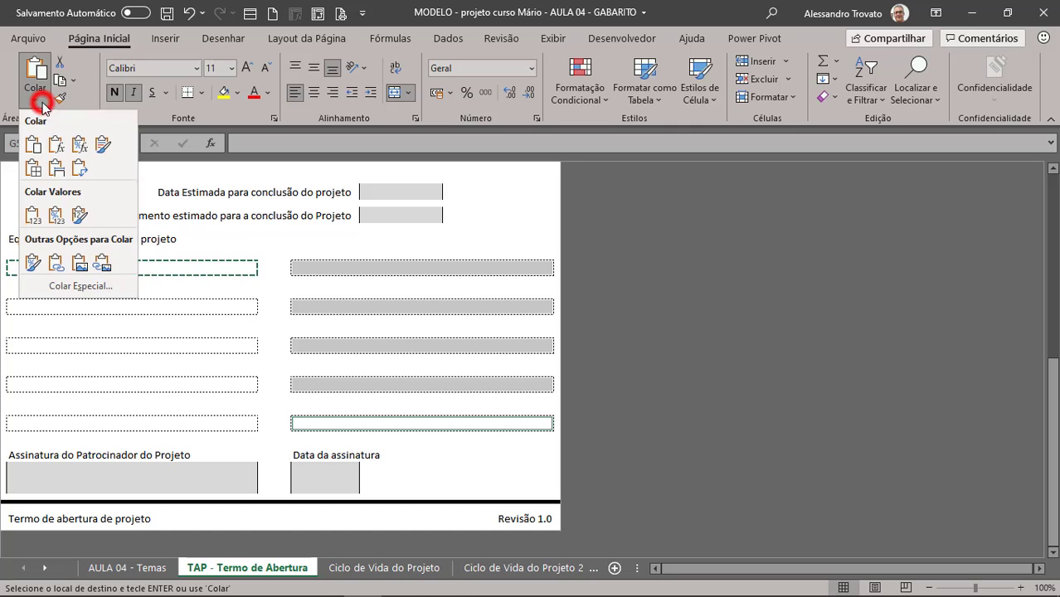
left_click(83, 286)
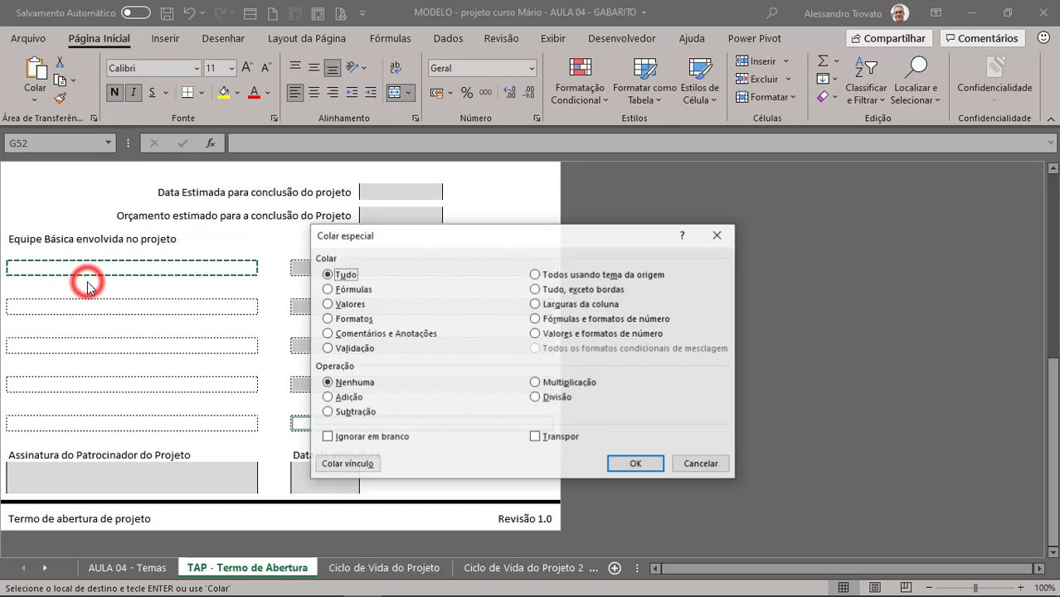
left_click(342, 348)
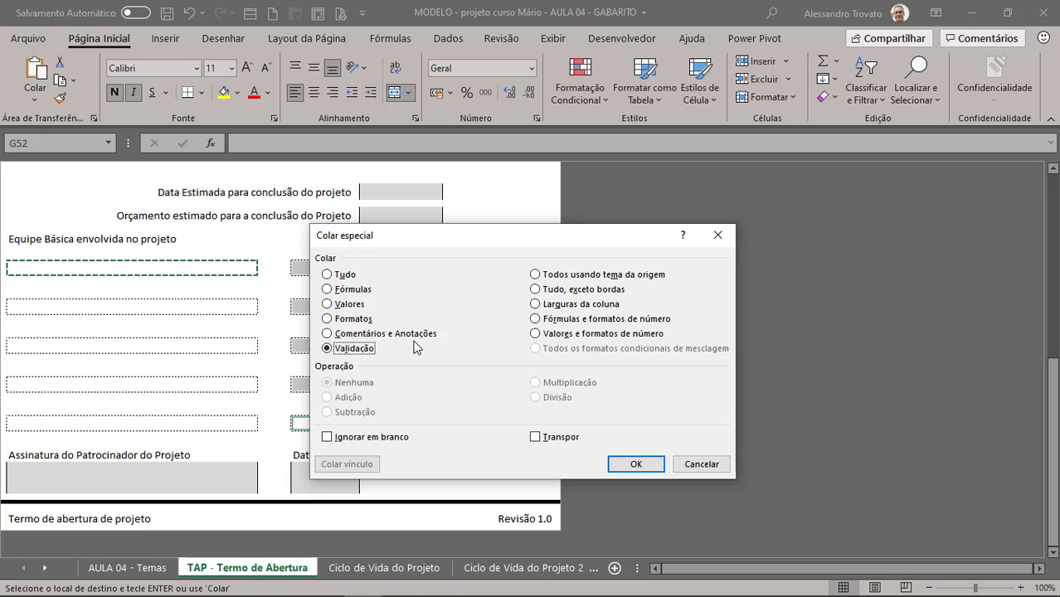
left_click(628, 462)
- Check the names offered by the drop-down list in team field G40
left_click(498, 263)
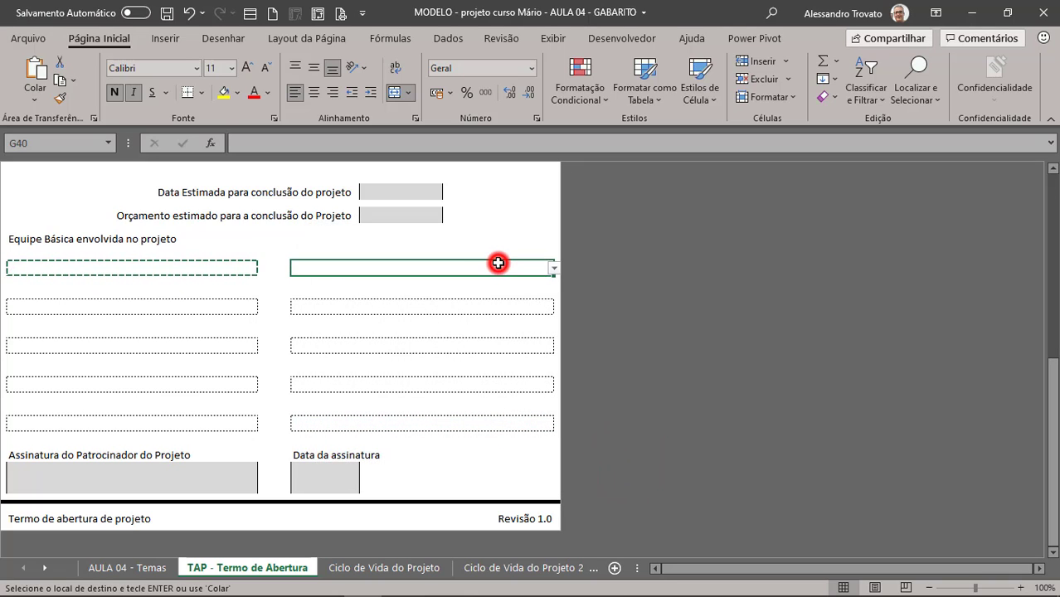
left_click(552, 268)
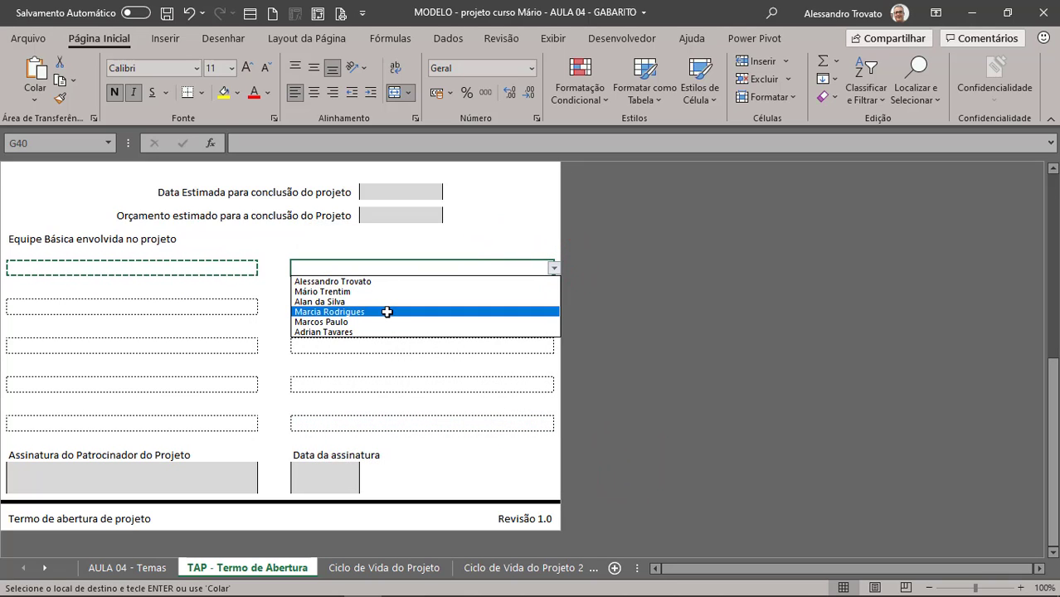
left_click(232, 267)
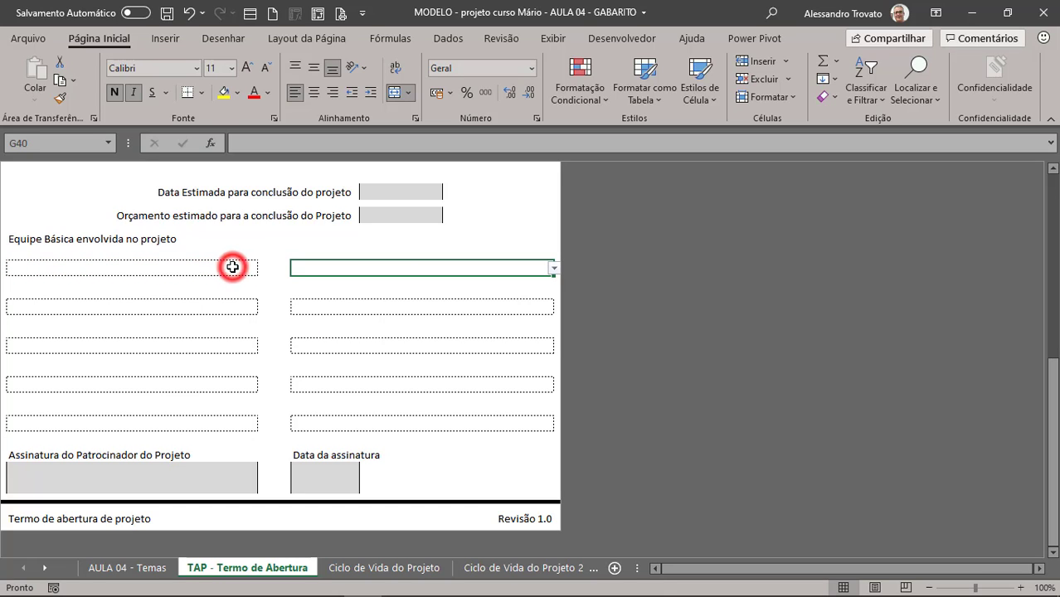
left_click(297, 267)
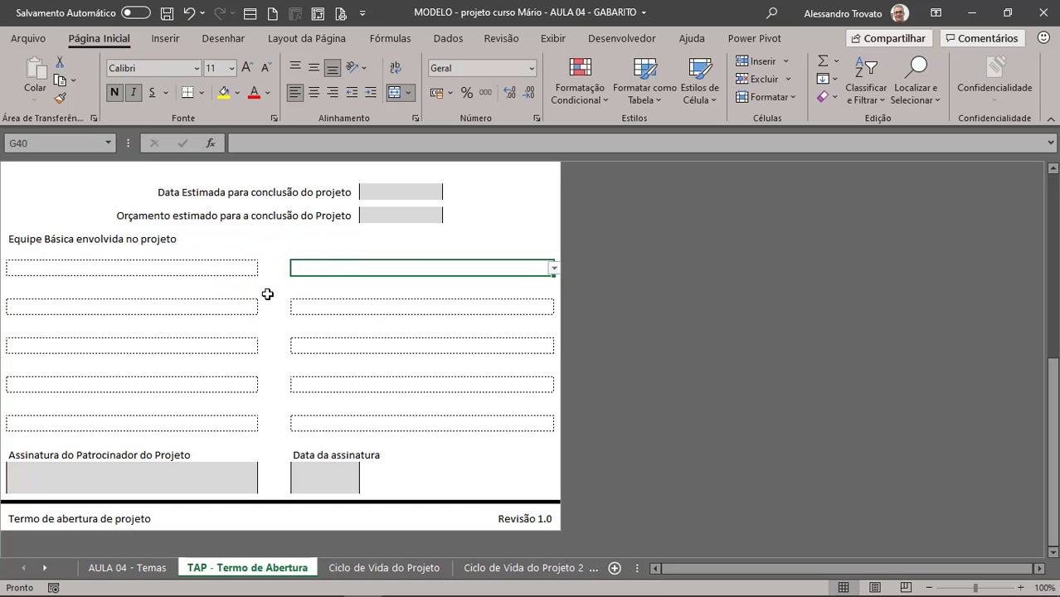
scroll(270, 287, "up", 3)
scroll(188, 275, "down", 3)
- Pick the fourth team member from the drop-down list in B40, and replace that choice with the first name on the list
left_click(148, 269)
left_click(263, 269)
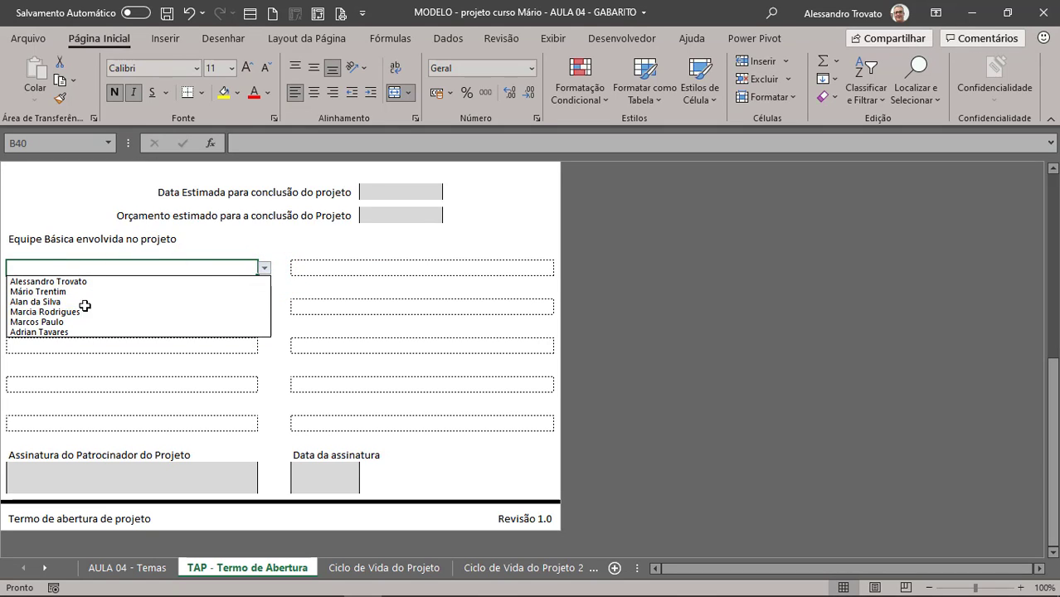
left_click(86, 311)
left_click(264, 269)
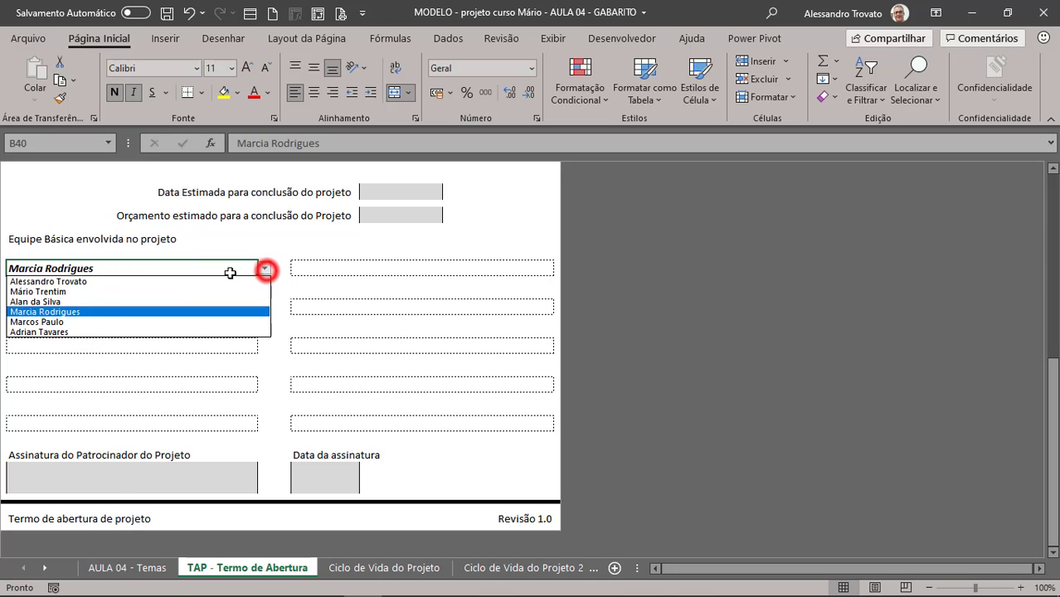
left_click(111, 281)
- Enter the placeholder ?????? in B41, directly below the chosen team member's name, and delete it again
left_click(234, 282)
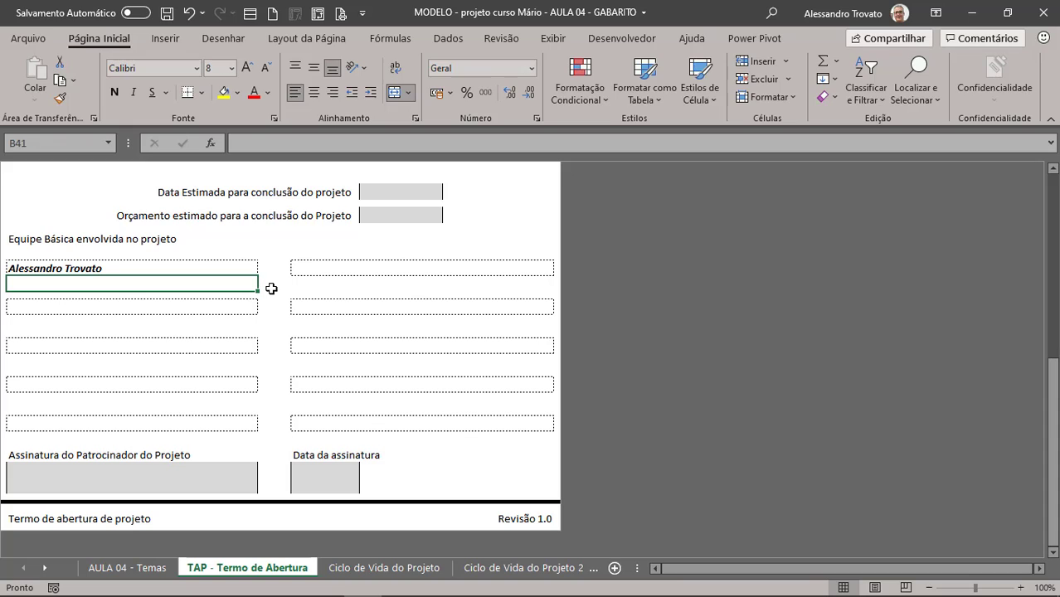
type("??????")
key("Return")
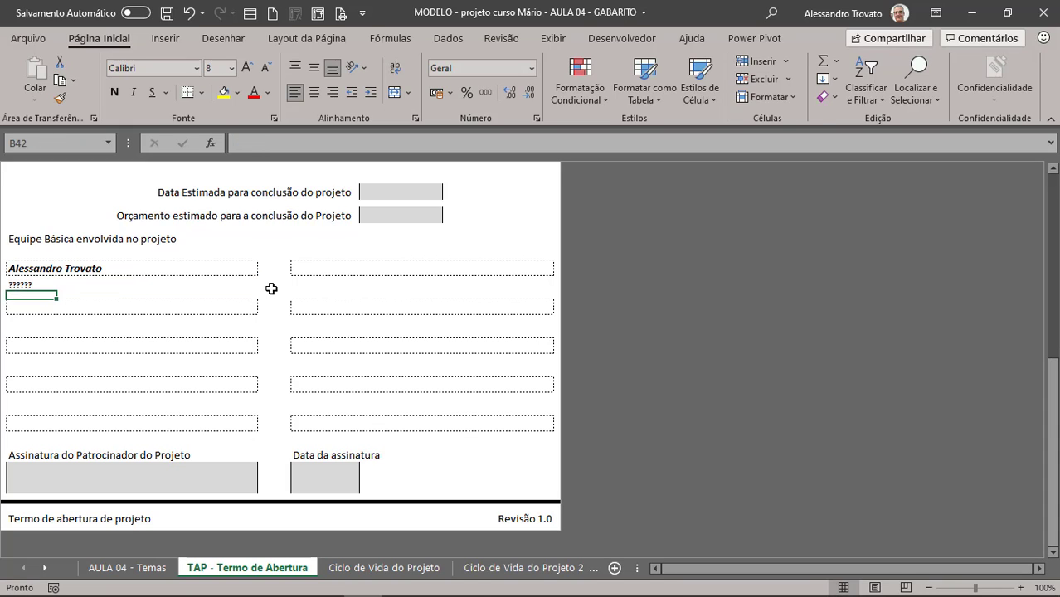
key("Up")
key("Delete")
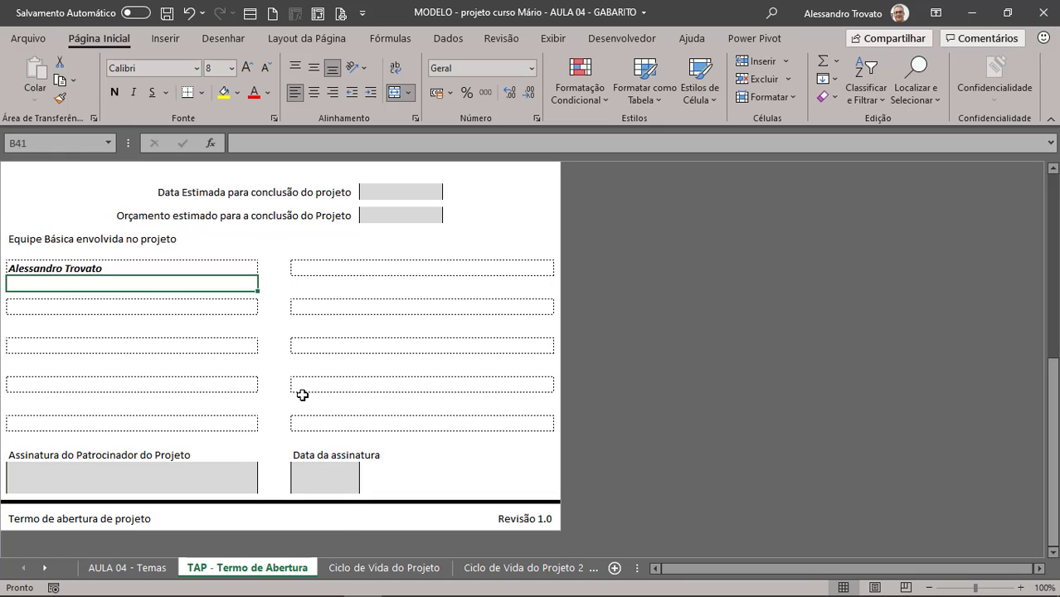
type("=")
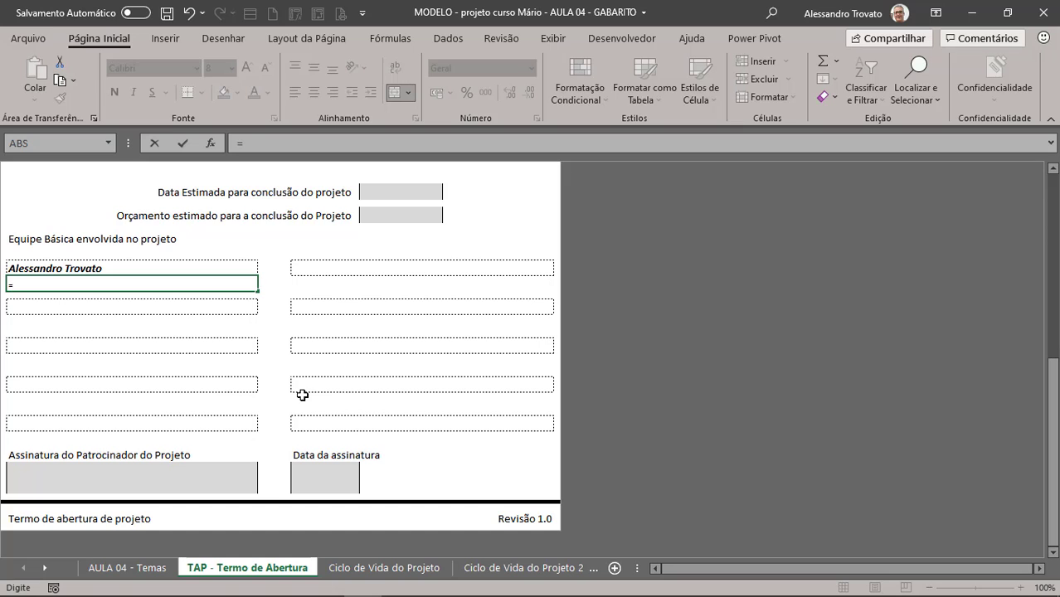
type("proc")
key("Escape")
- Go to the LISTAS sheet and examine the Nome and Cargo columns of the team list in A3:B8
key("ctrl+Page_Down")
key("ctrl+Page_Down")
key("ctrl+Page_Down")
key("ctrl+Page_Down")
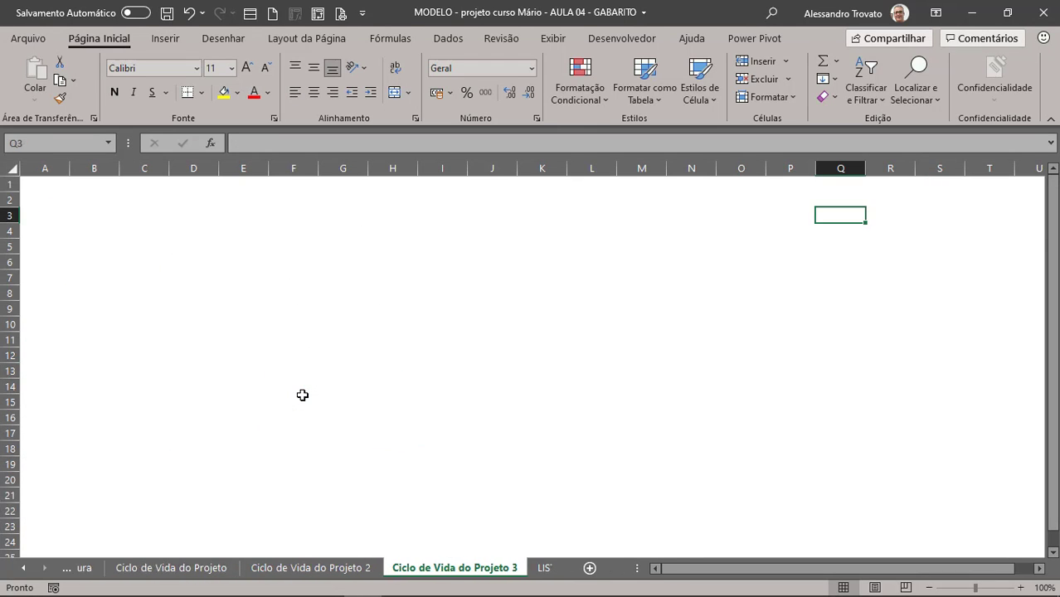
left_click(227, 219)
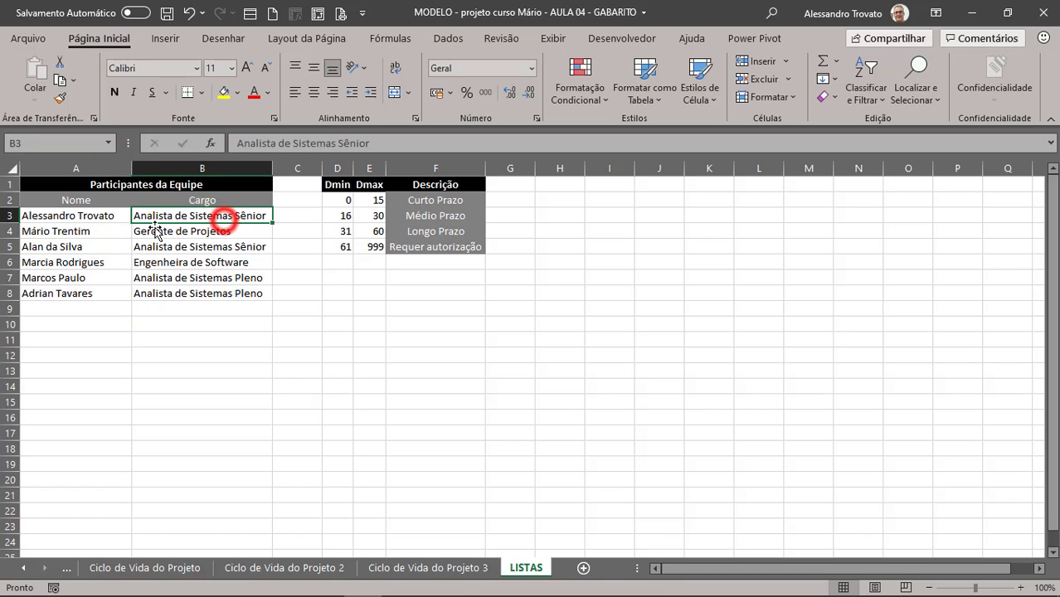
left_click(68, 214)
left_click_drag(68, 214, 197, 294)
left_click(197, 294)
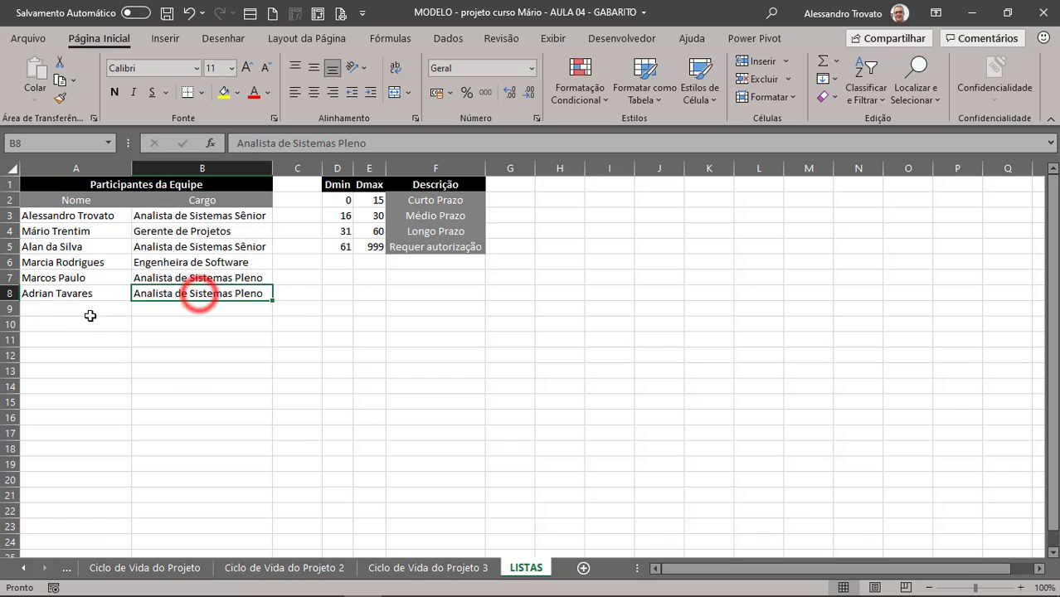
- Add the test entry xxxxxxx in cell A9, below the last team member's name
left_click(89, 312)
type("xxxxxxx")
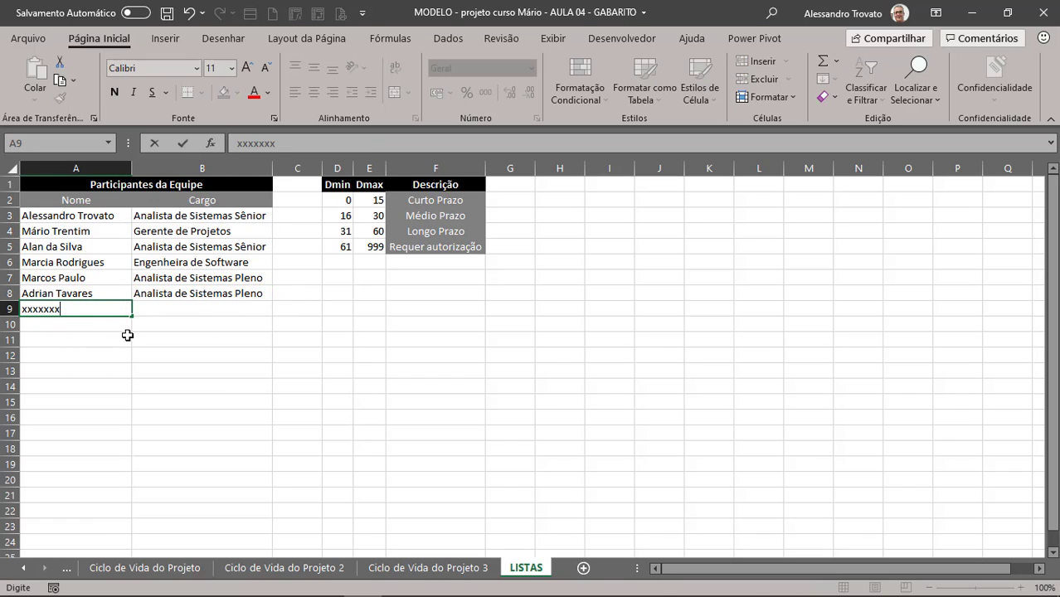
left_click(128, 337)
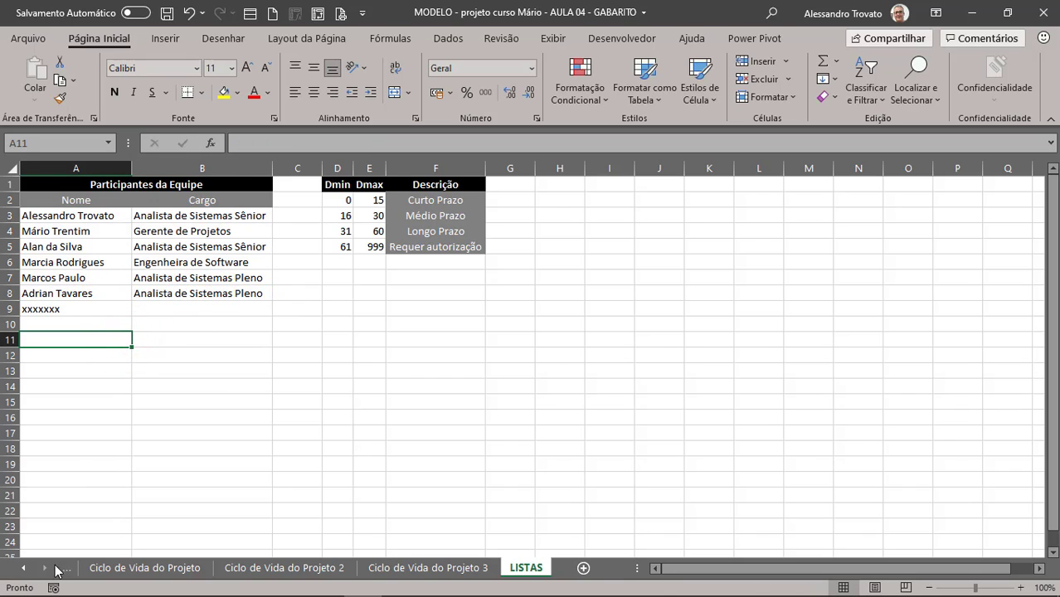
- On the TAP - Termo de Abertura sheet, pick the test entry xxxxxxx from B40's drop-down list, and clear the cell
left_click(23, 568)
left_click(229, 569)
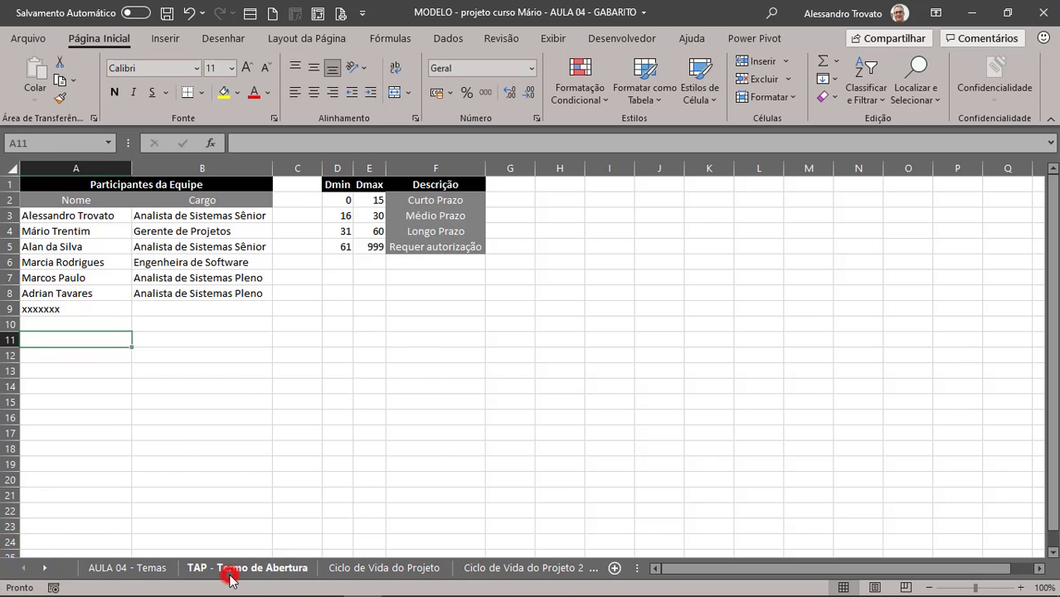
left_click(237, 266)
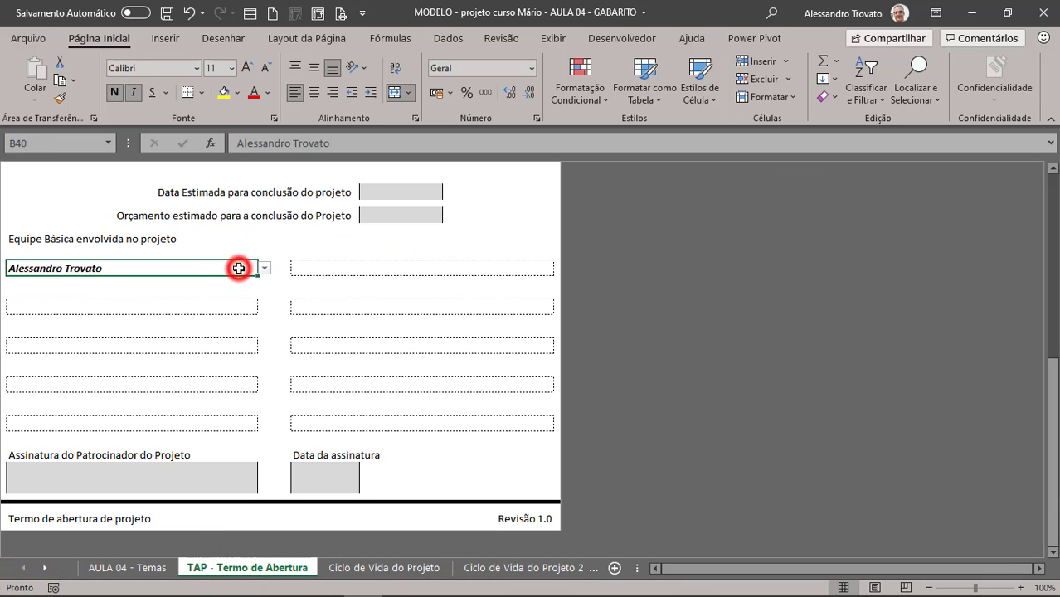
left_click(264, 268)
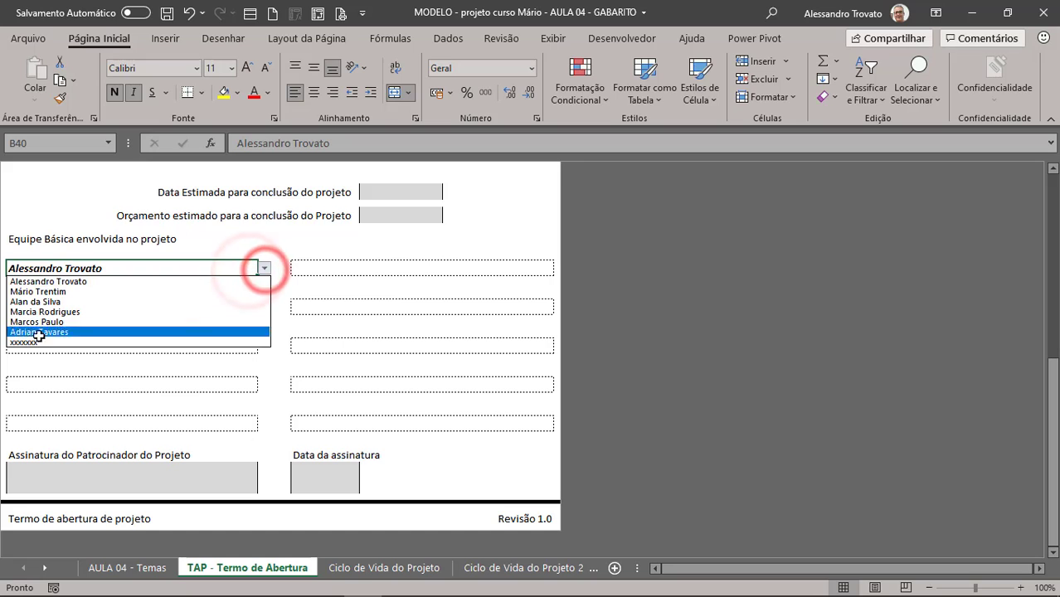
left_click(42, 346)
left_click(62, 266)
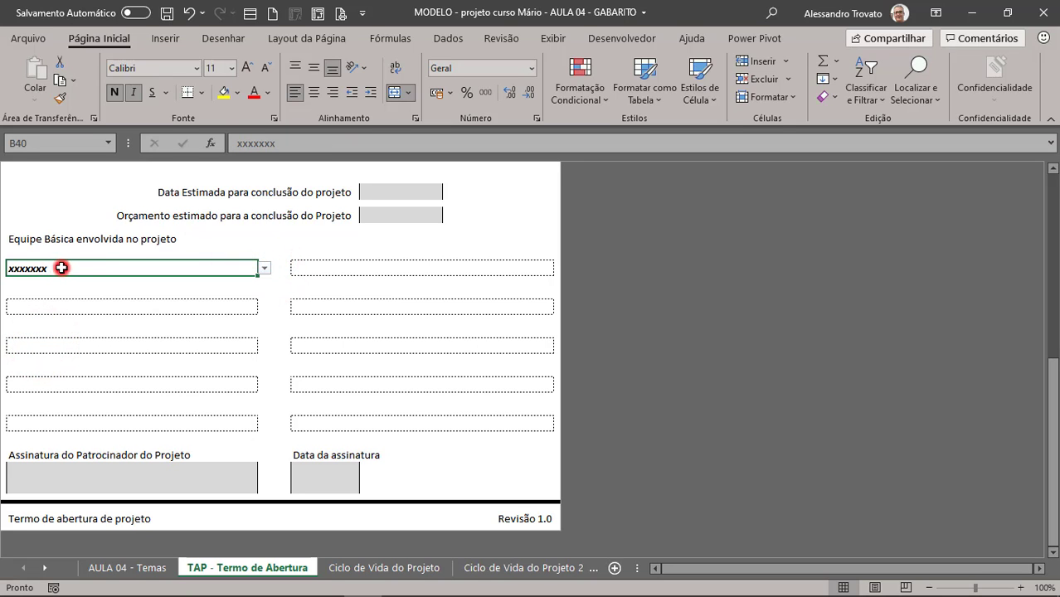
key("Delete")
- Return to the LISTAS sheet and delete the test entry xxxxxxx from A9
key("ctrl+Page_Down")
key("ctrl+Page_Down")
key("ctrl+Page_Down")
key("ctrl+Page_Down")
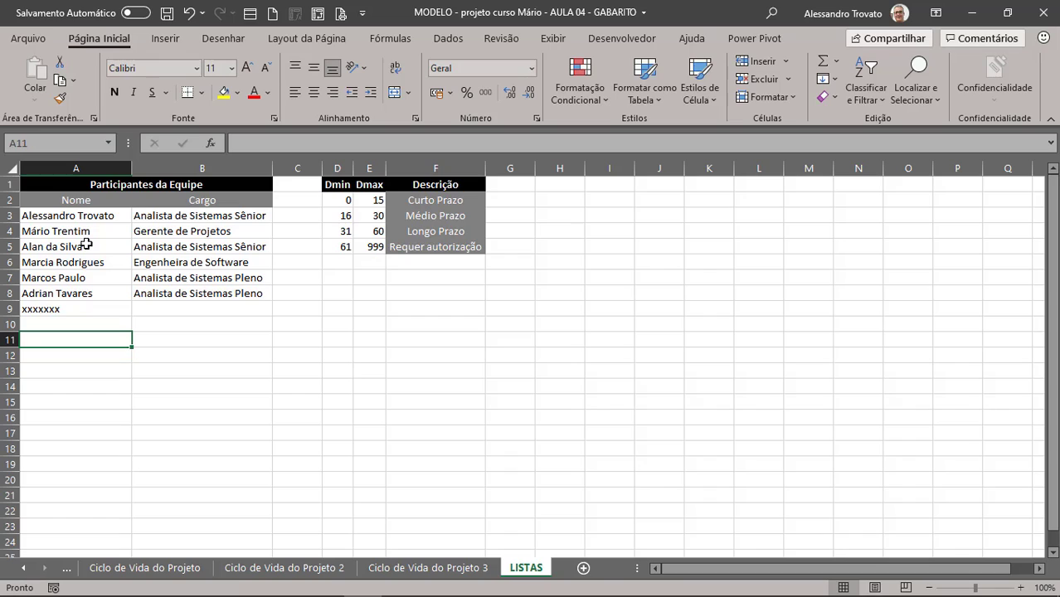
left_click(56, 309)
key("Delete")
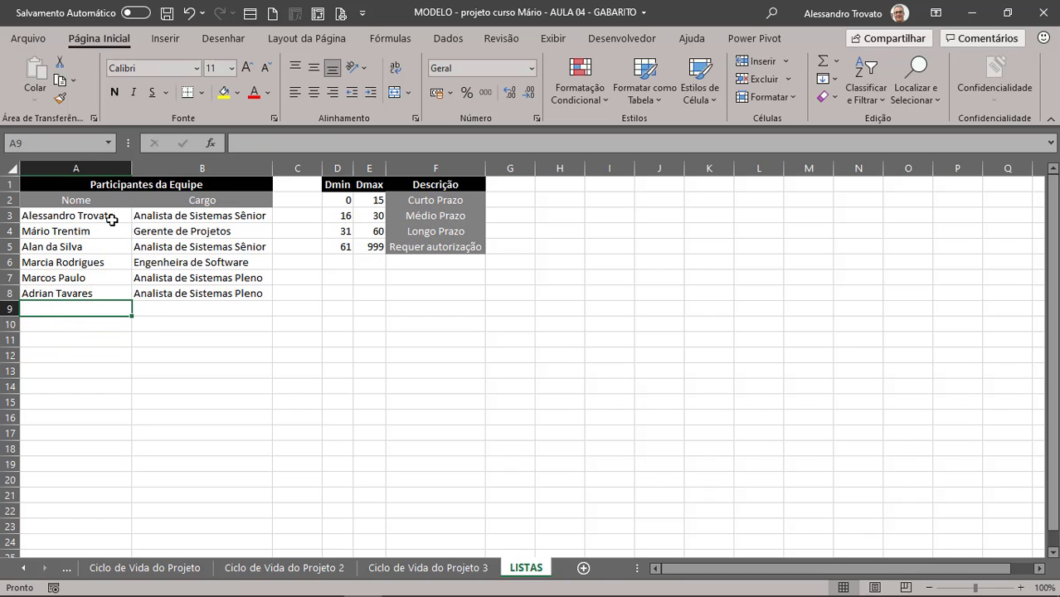
- Start a new defined name from cell A3 of LISTAS and call it Assinatura_Matriz
left_click(105, 215)
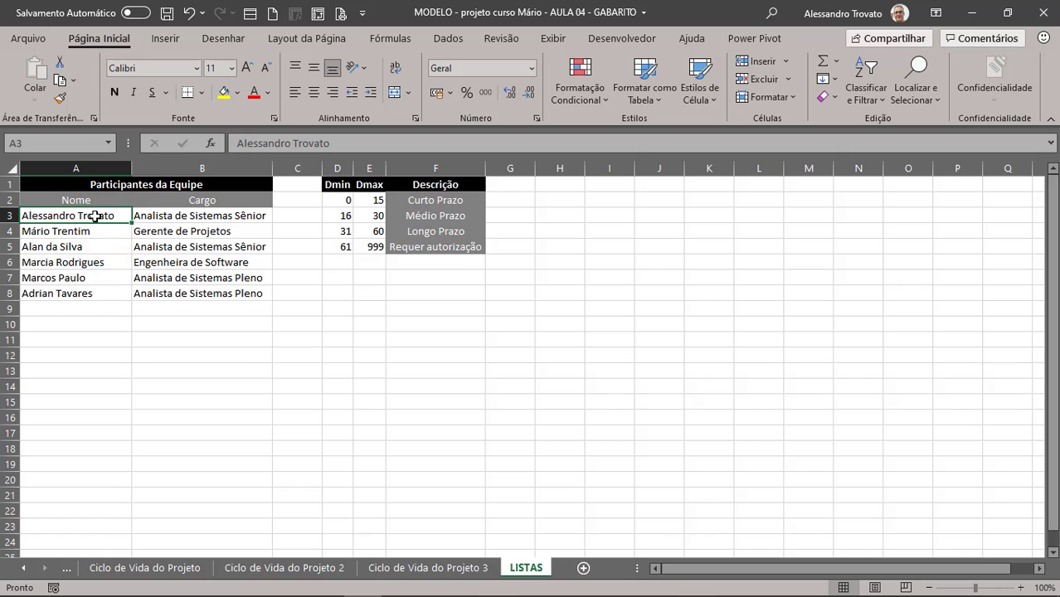
left_click(386, 39)
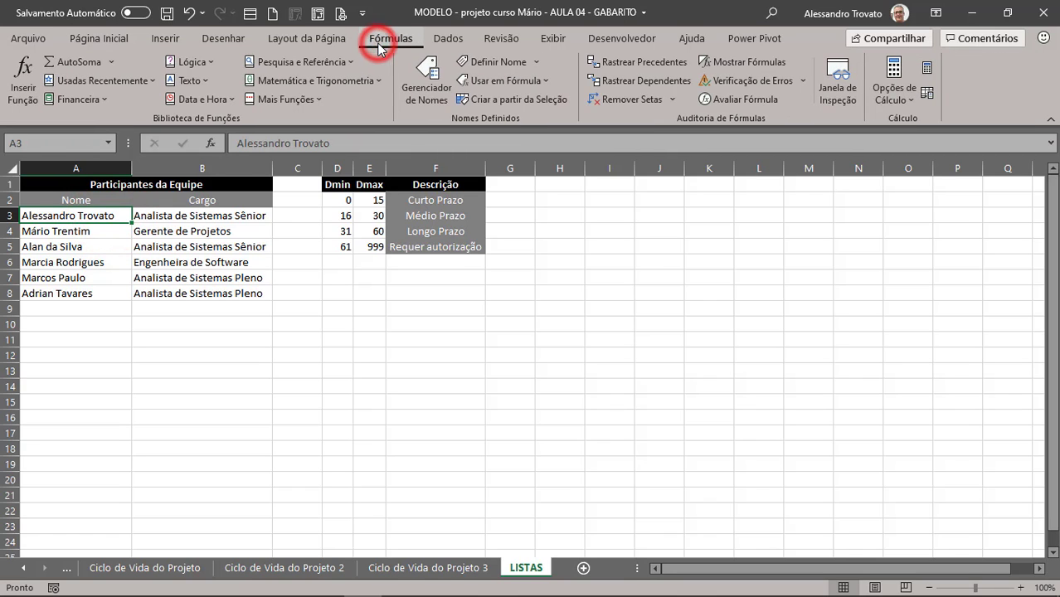
left_click(429, 87)
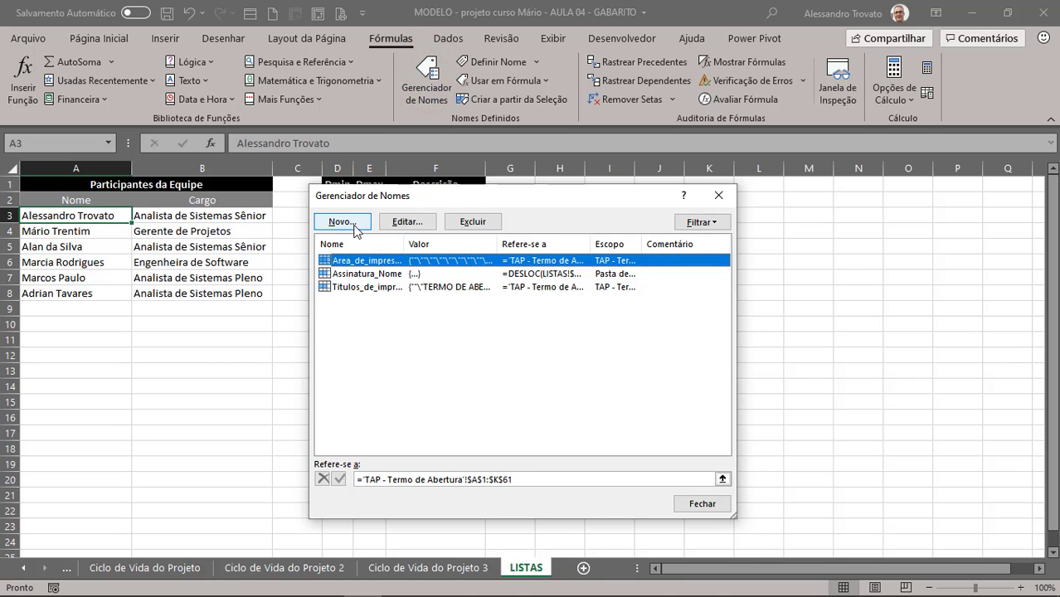
left_click(355, 224)
left_click_drag(419, 299, 324, 298)
type("Assinatura_Matriz")
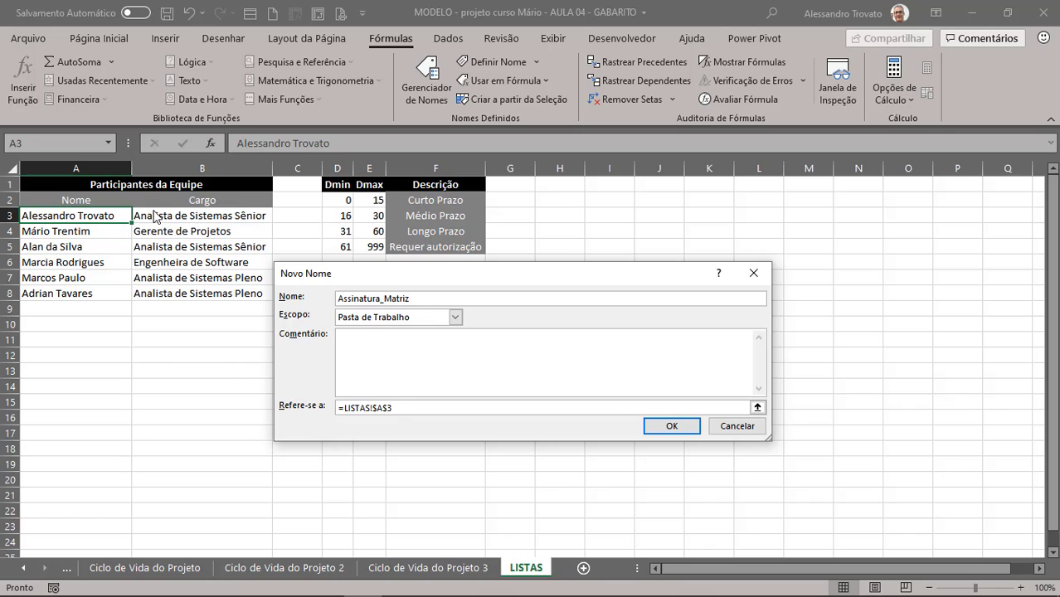
- Replace the name's reference with the formula start =DESLOC(LISTAS!$A$3;0;0;CONT.VALORES(, anchored on the first name in the list
left_click_drag(413, 408, 348, 415)
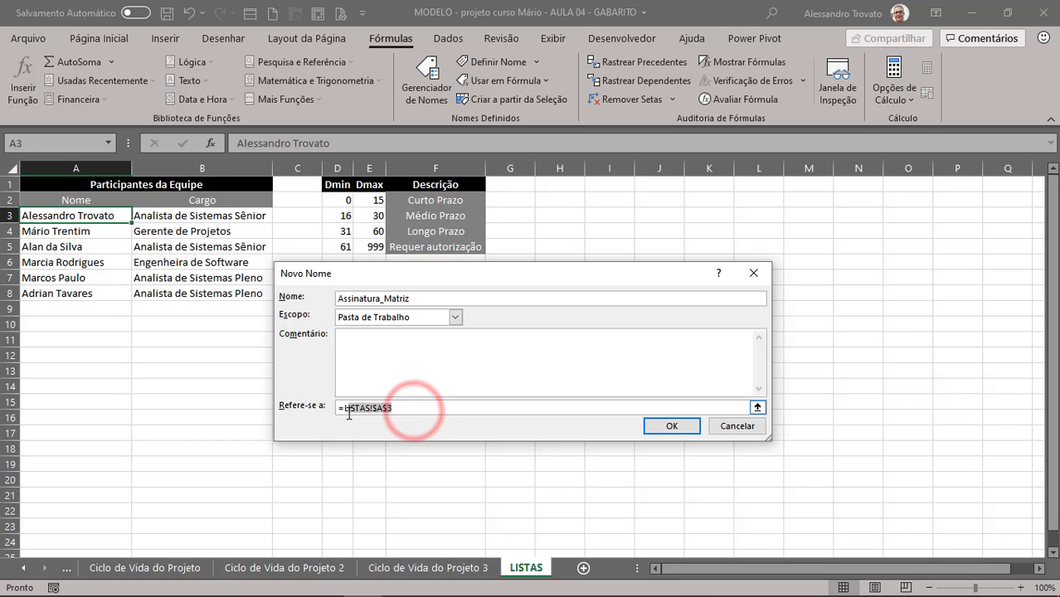
key("BackSpace")
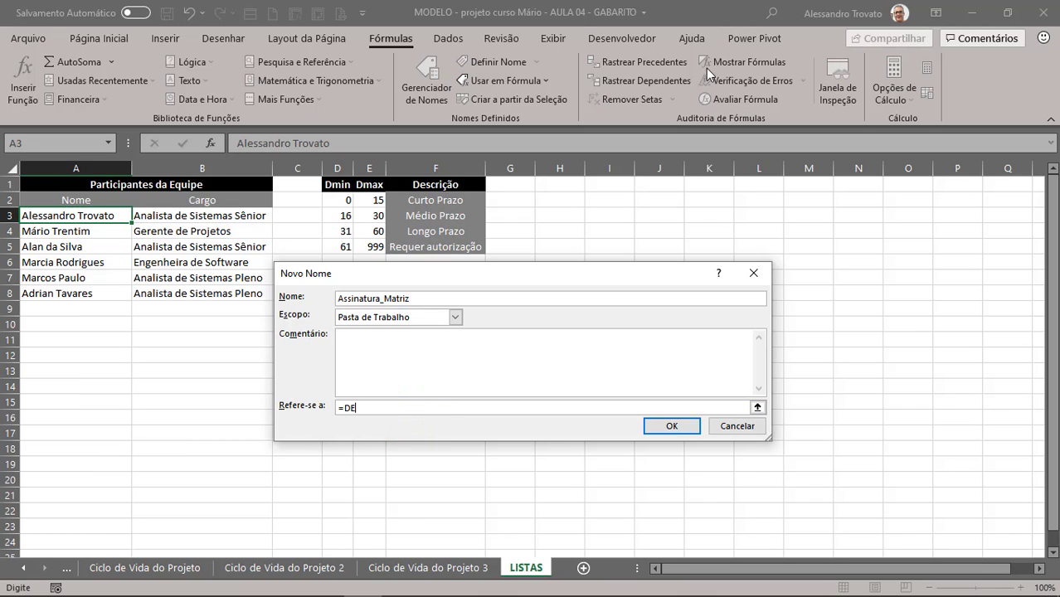
type("DESLOC(")
left_click(64, 217)
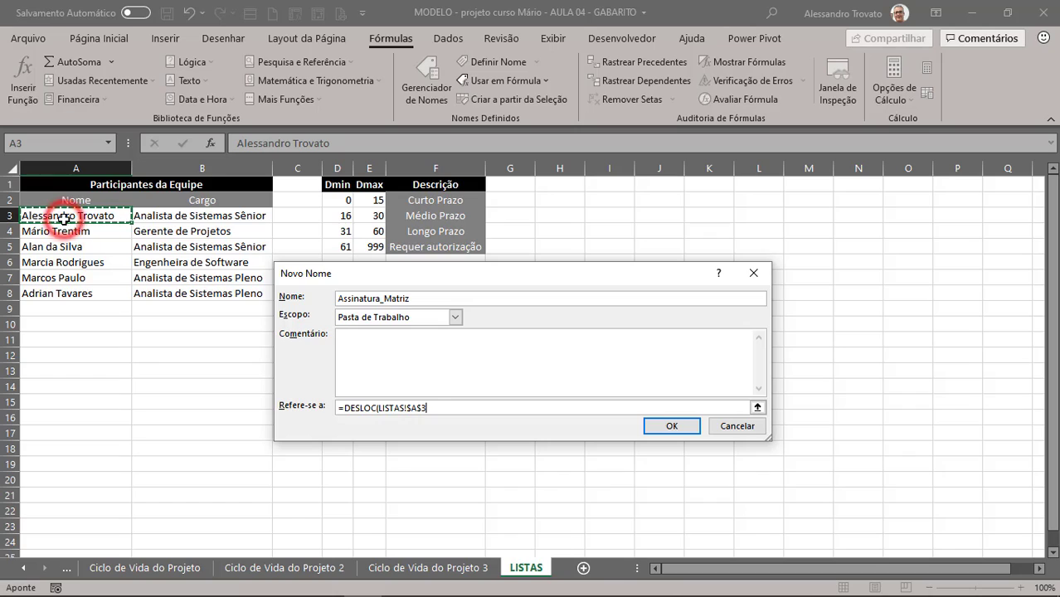
type(";0")
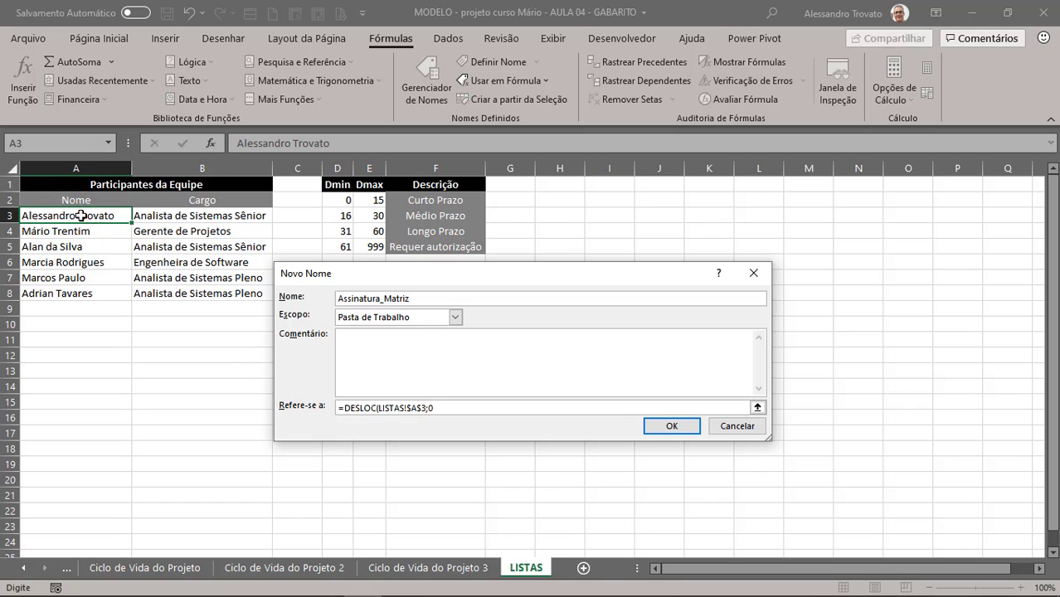
left_click(447, 408)
type("CONT.VALORES(")
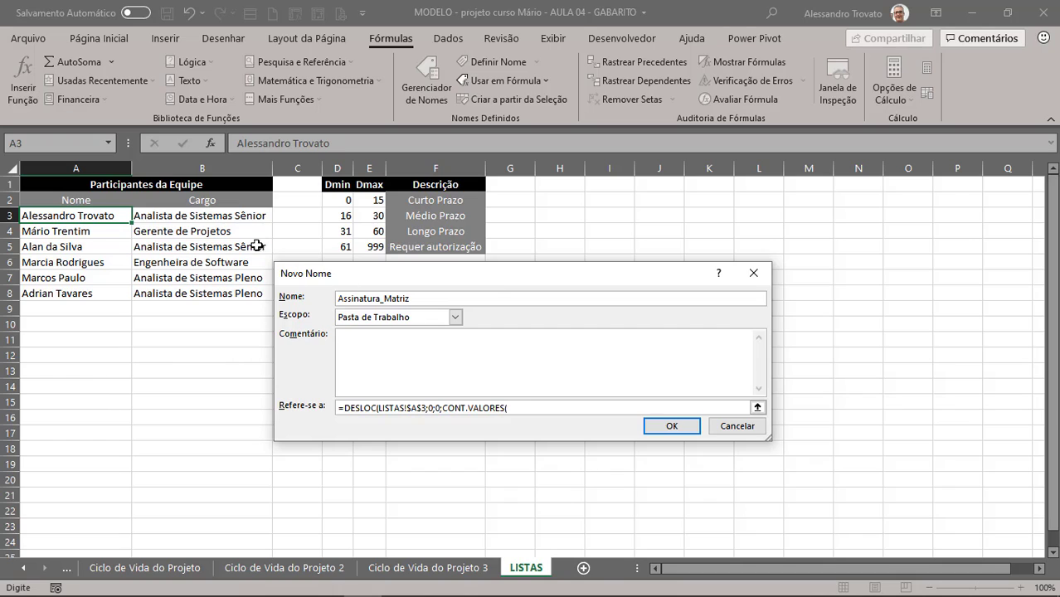
- Complete the reference with LISTAS!$A:$A)-2;2) so it spans two columns, and save the name Assinatura_Matriz
left_click(93, 168)
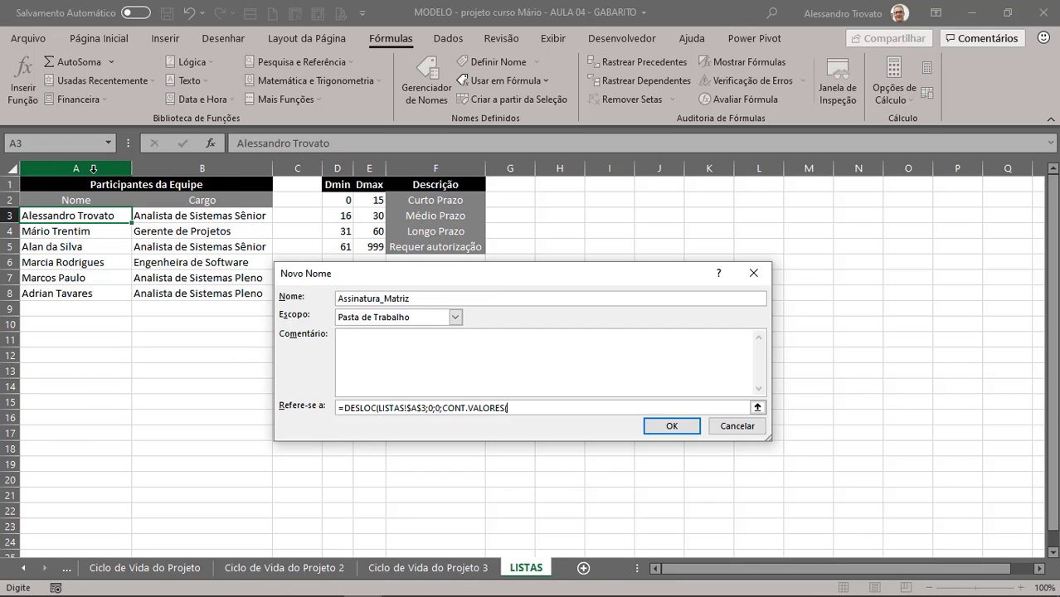
left_click_drag(93, 169, 202, 168)
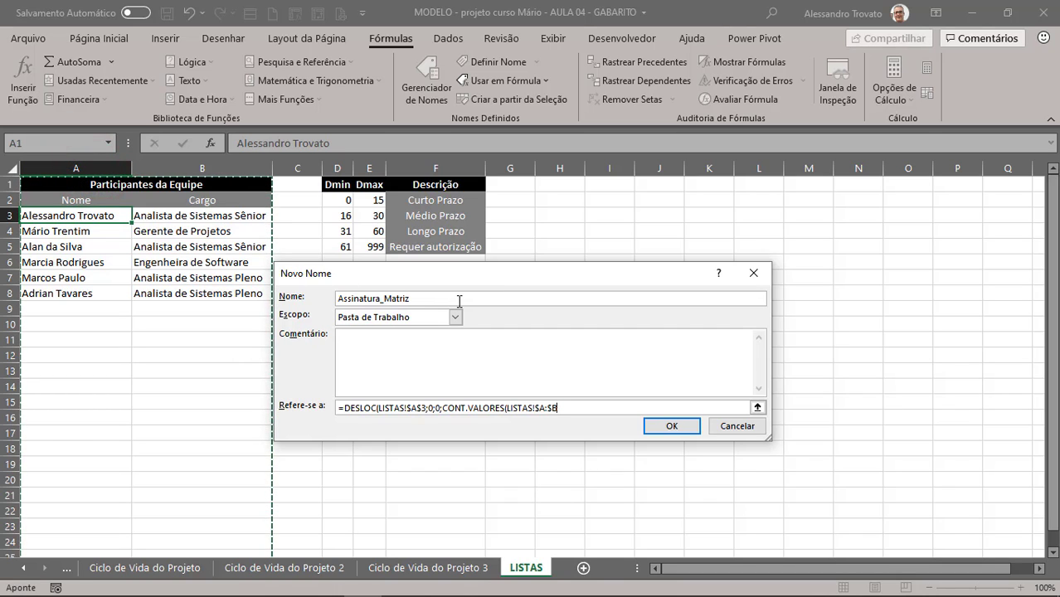
key("BackSpace")
type("A")
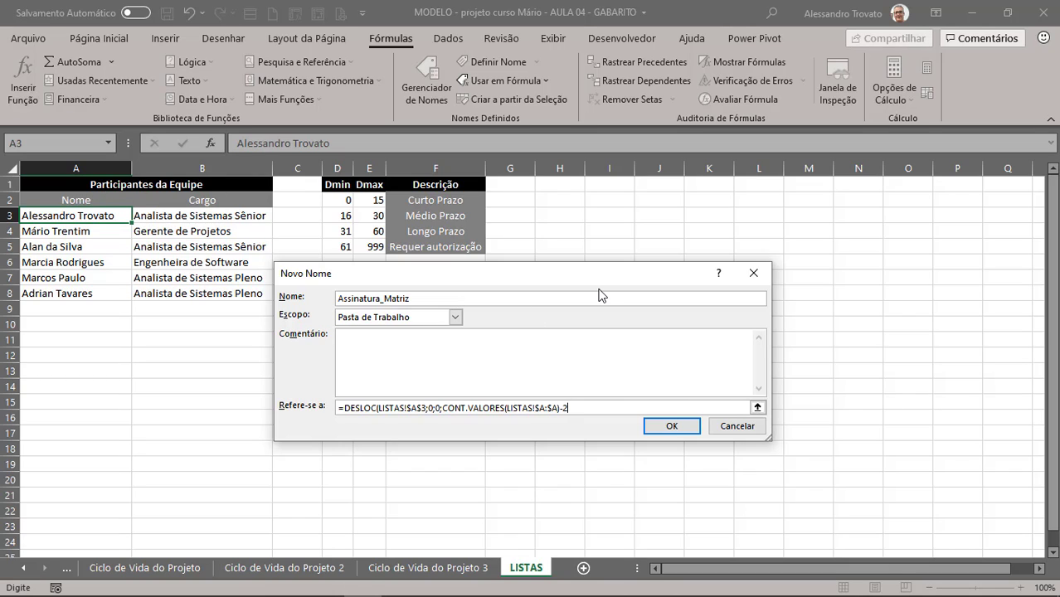
type("-2;")
left_click(583, 408)
left_click(673, 427)
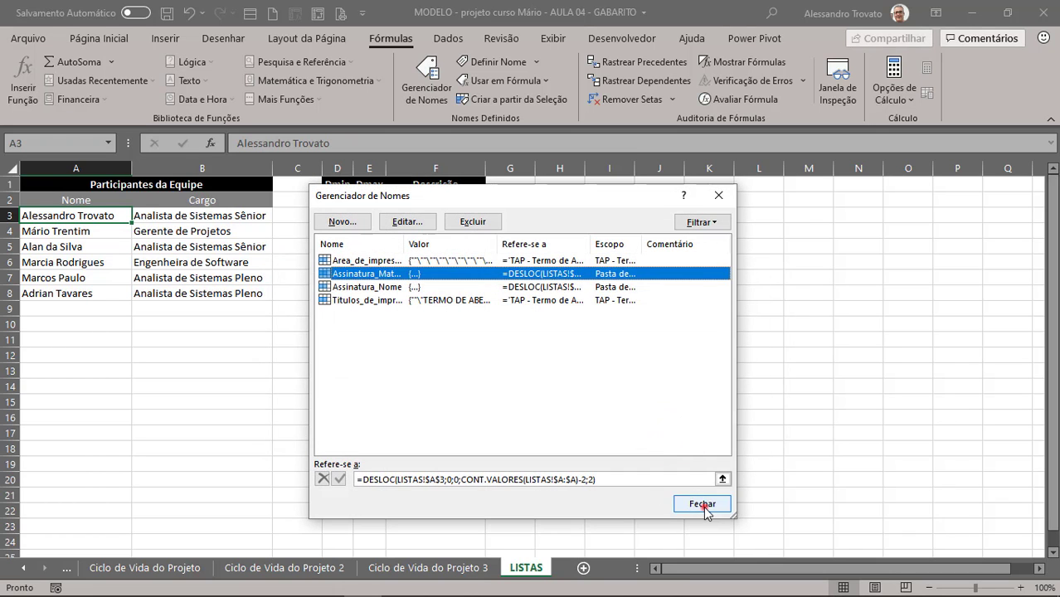
left_click(703, 505)
- Enter the test formula =Assinatura_Matriz in I7 of LISTAS and autofit the widths of columns I and J
left_click(611, 275)
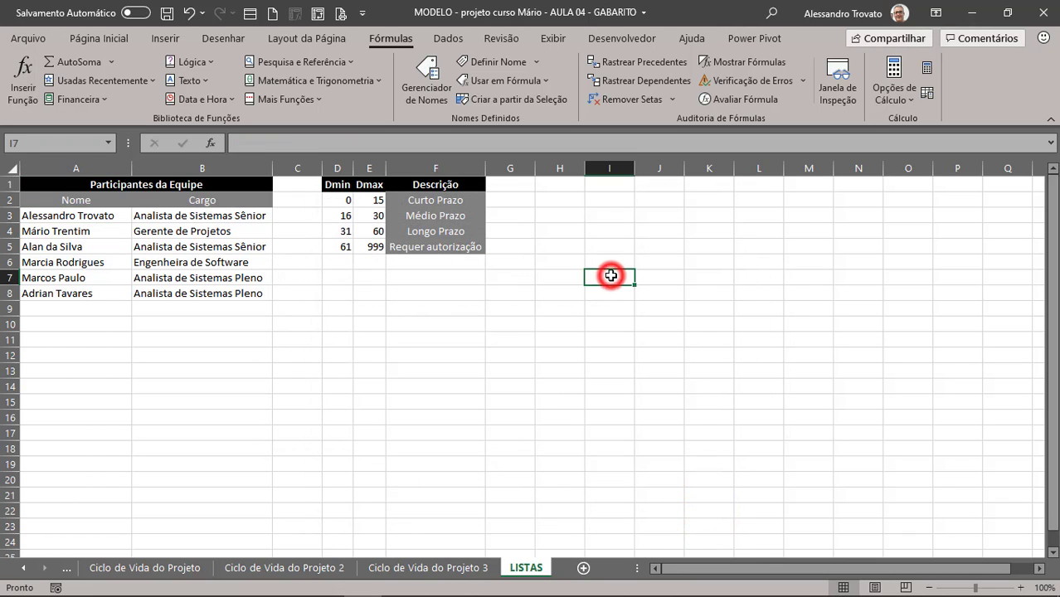
type("=ASSINA")
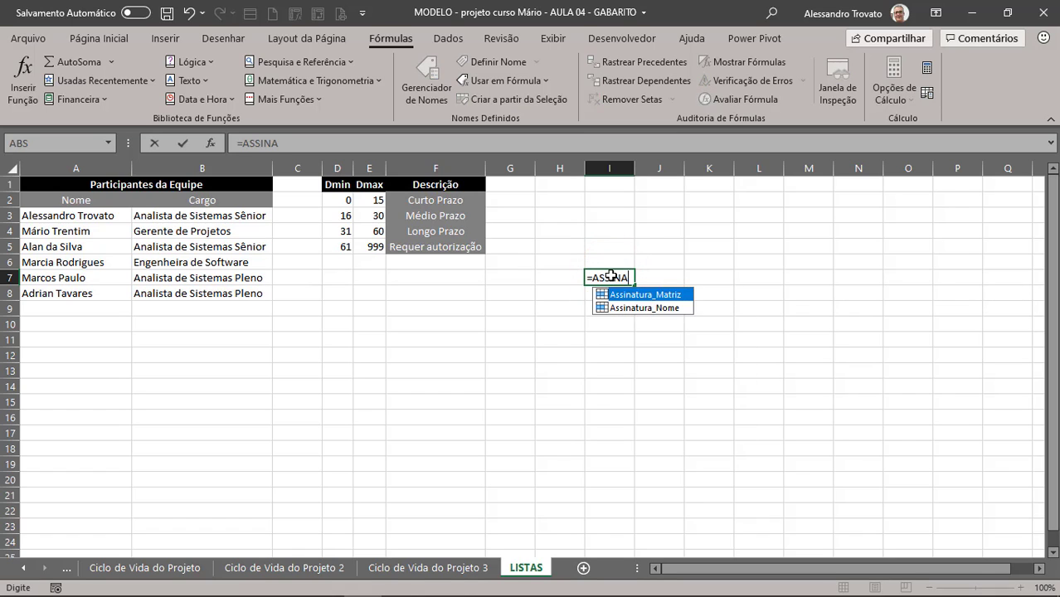
key("Tab")
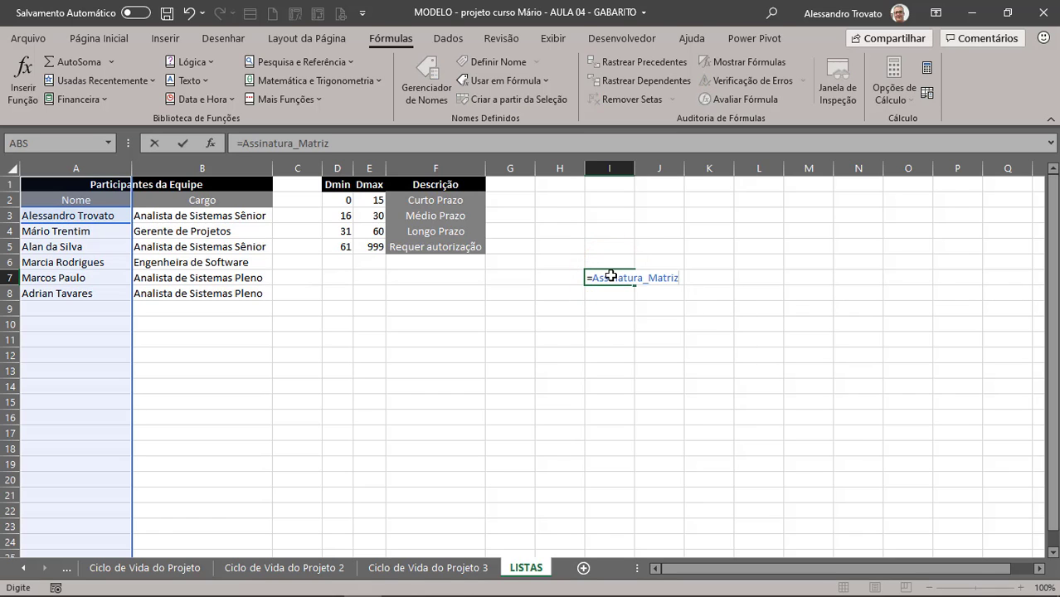
key("Return")
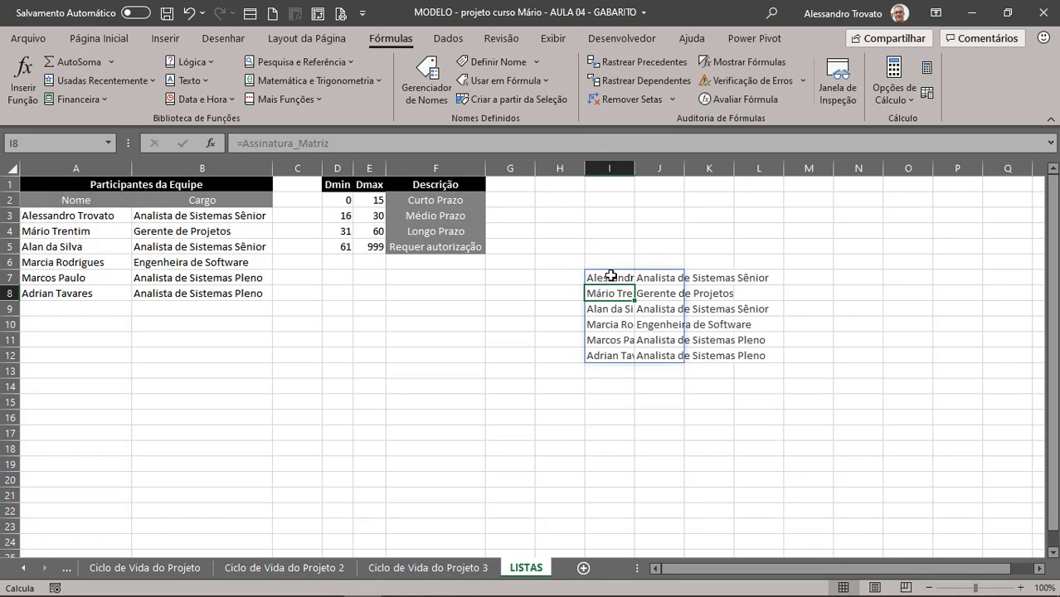
left_click_drag(613, 163, 660, 164)
double_click(635, 166)
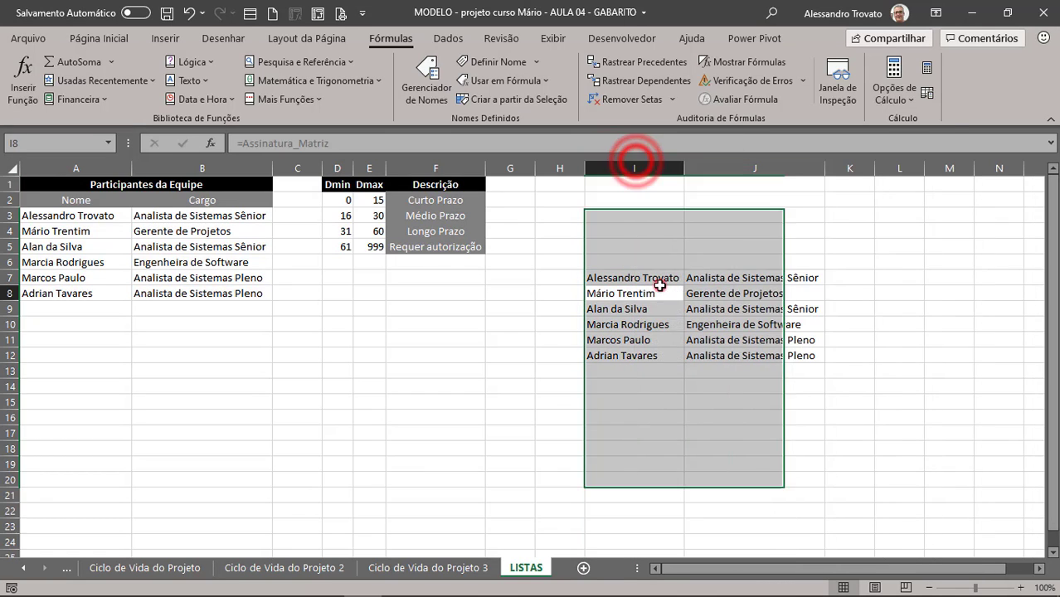
- Check the roles returned in J7:J12 and delete the test formula from I7
left_click_drag(735, 278, 745, 353)
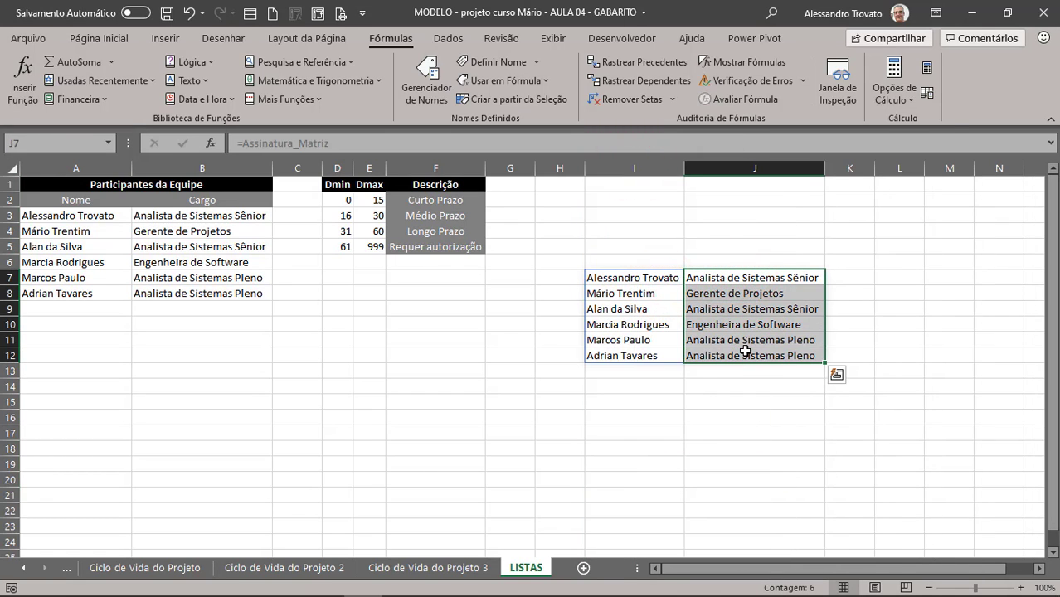
left_click(679, 280)
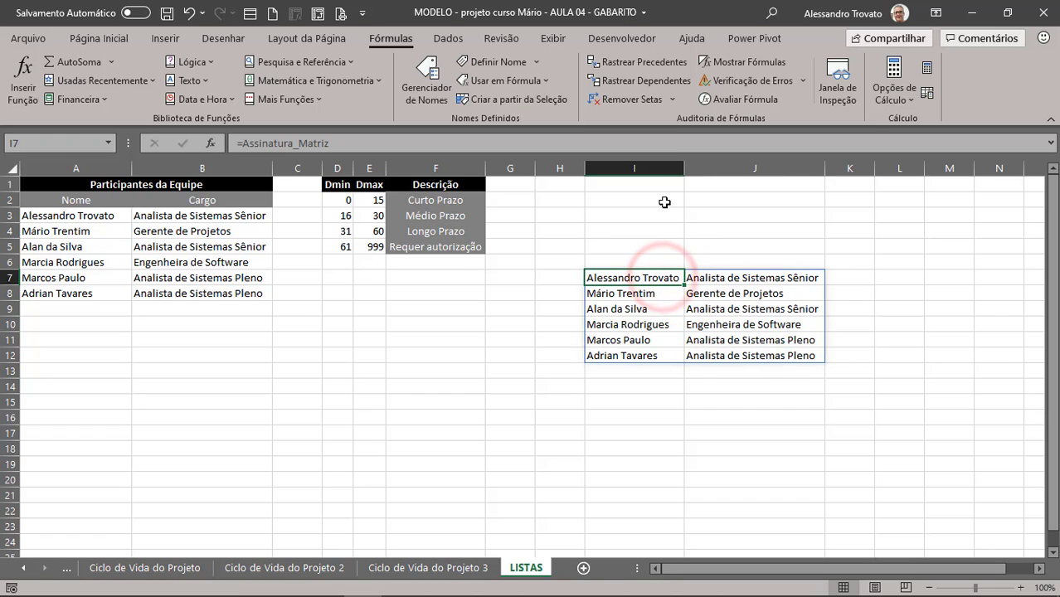
key("Delete")
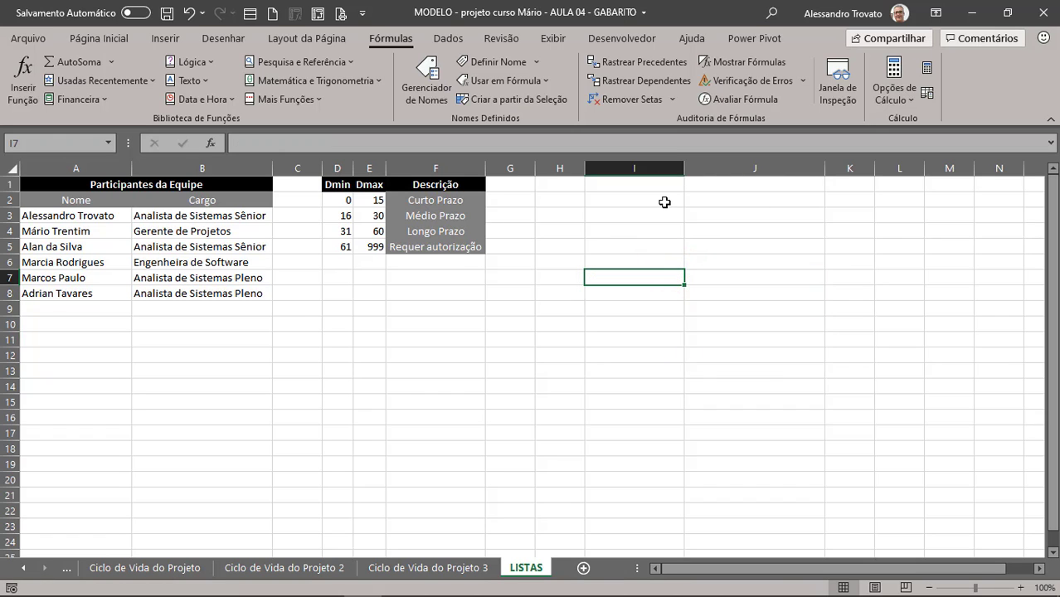
- Return to the TAP - Termo de Abertura sheet and select B41, directly below the first team member's name field
key("ctrl+Page_Up")
key("ctrl+Page_Up")
key("ctrl+Page_Up")
key("ctrl+Page_Up")
key("ctrl+Page_Up")
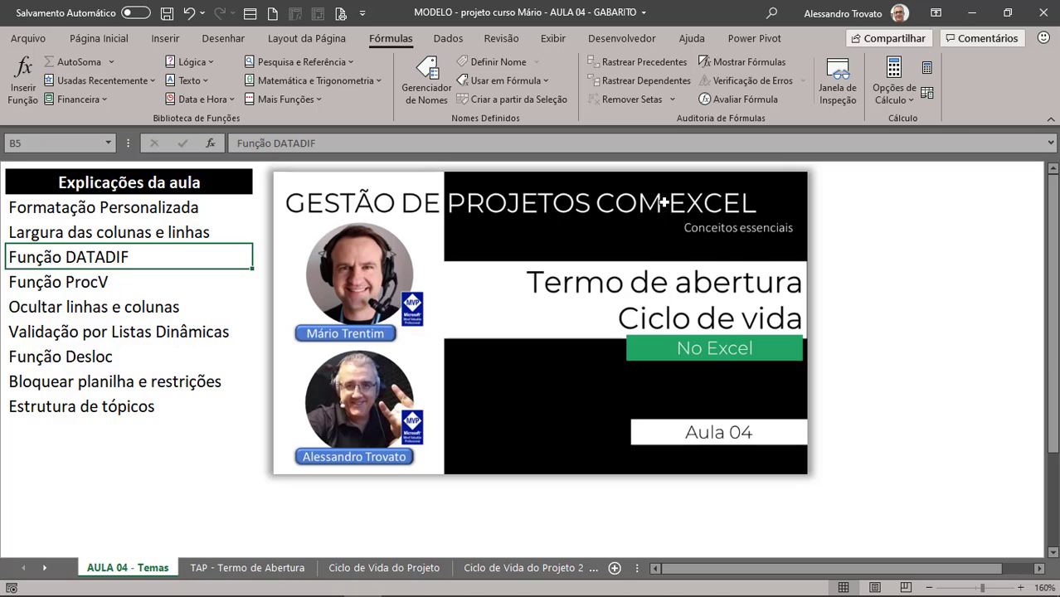
key("ctrl+Page_Down")
left_click(111, 280)
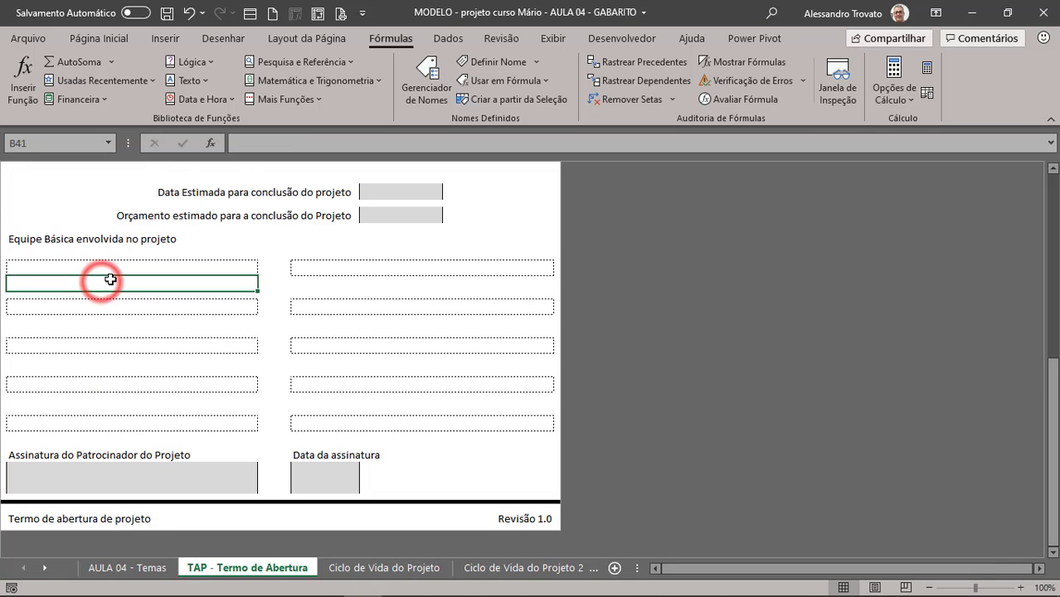
type("=")
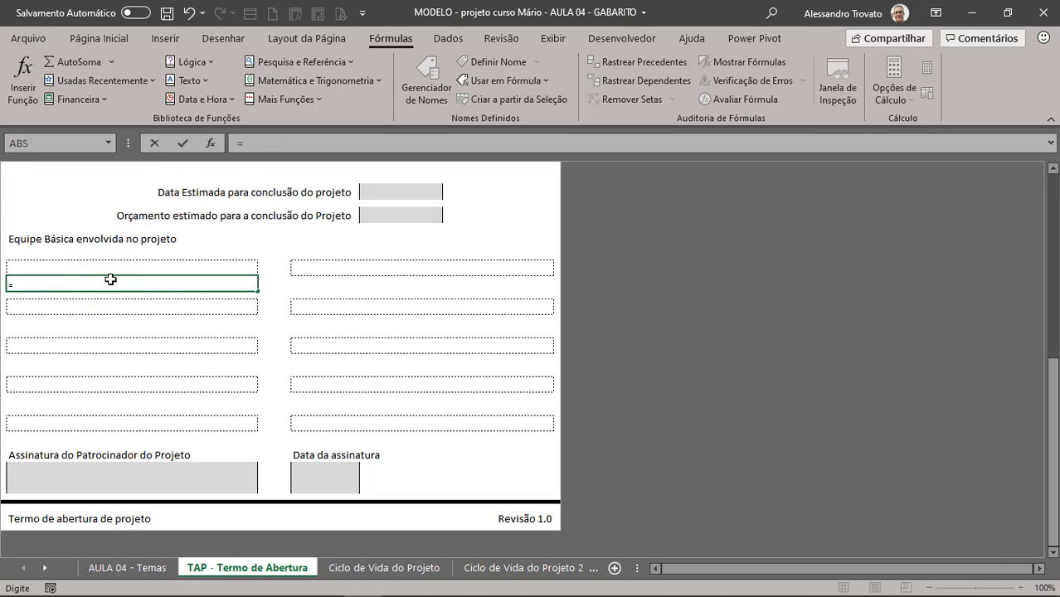
type("PROCV")
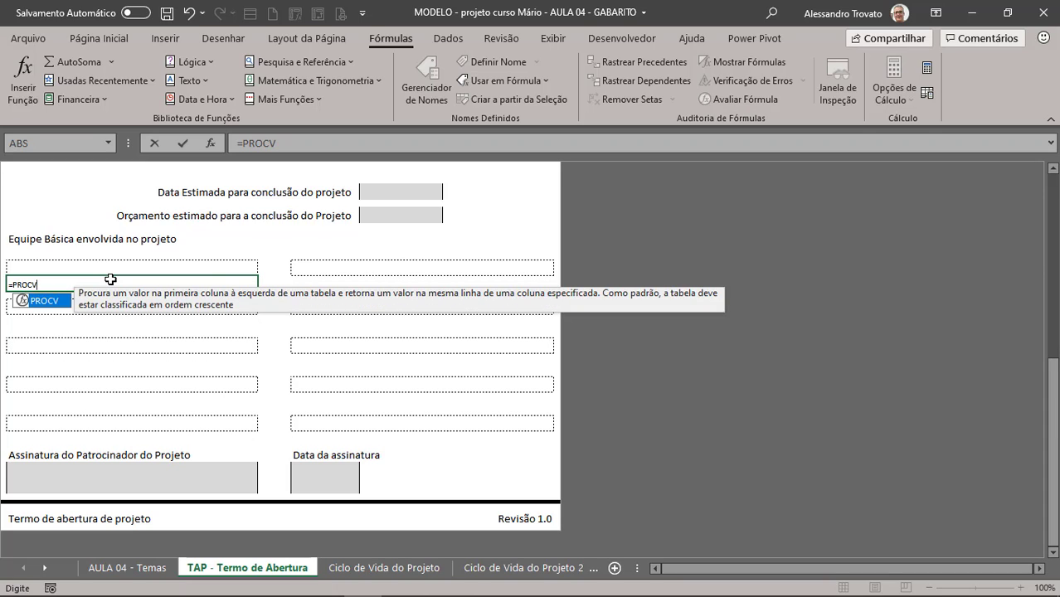
type("(")
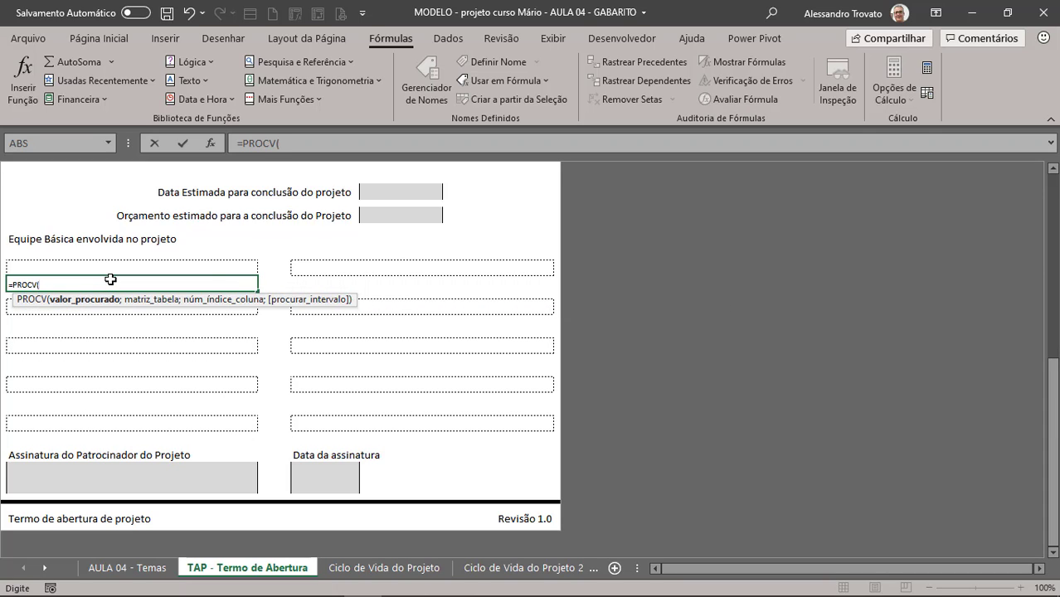
key("Escape")
- Begin a PROCV formula in B41 with B40 as the lookup value and Assinatura_Matriz as the table
scroll(125, 282, "up", 4, "ctrl")
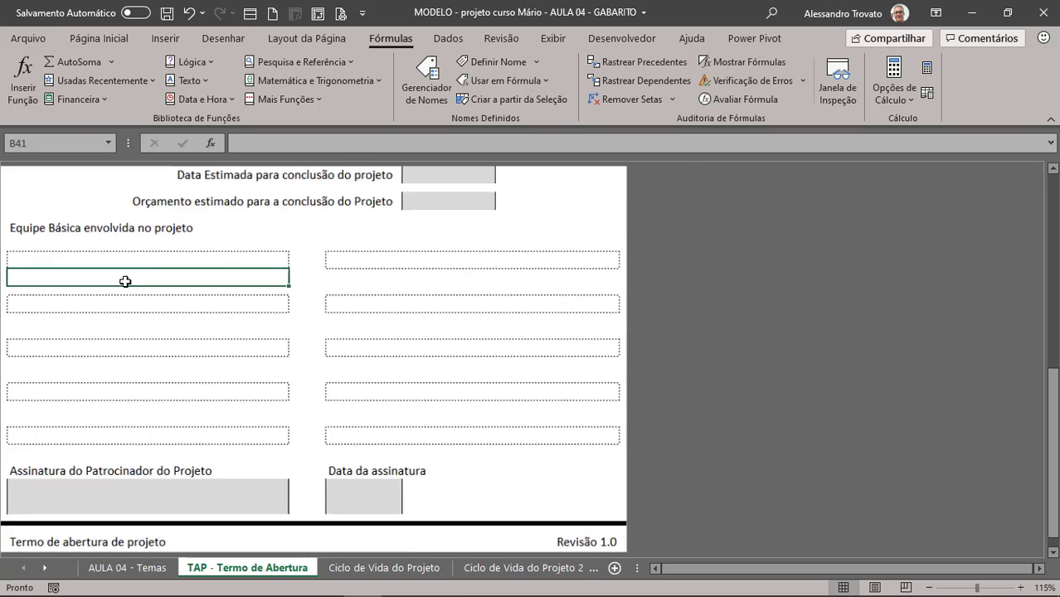
scroll(125, 282, "up", 1)
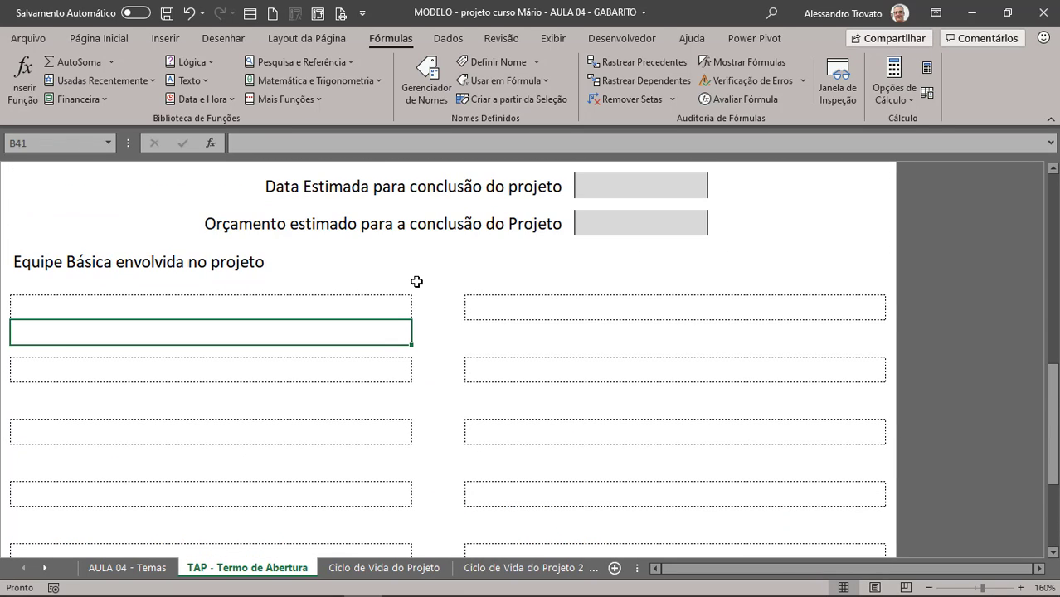
type("=PROCV(")
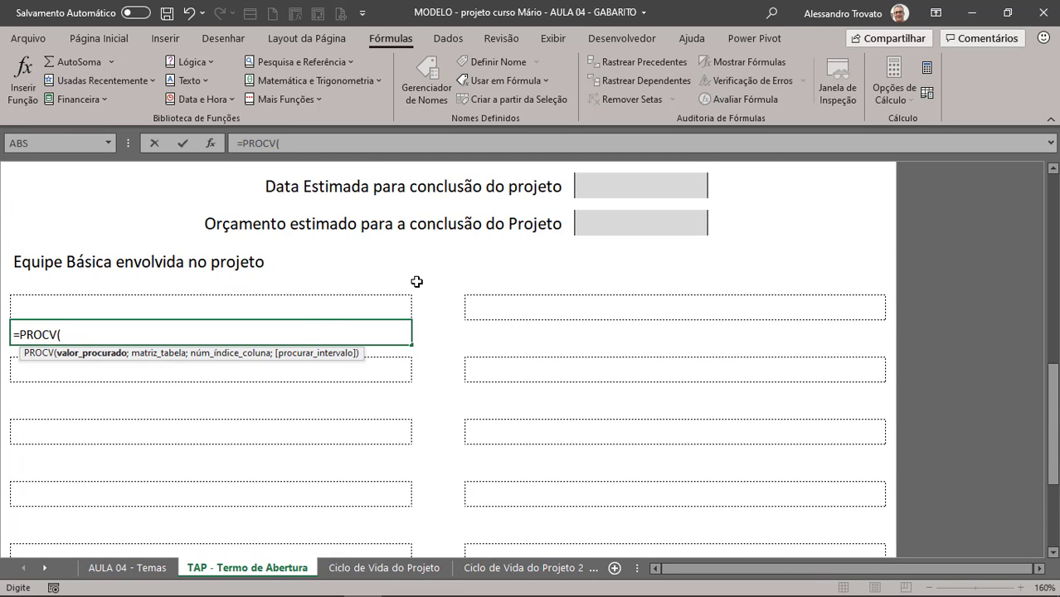
left_click(122, 311)
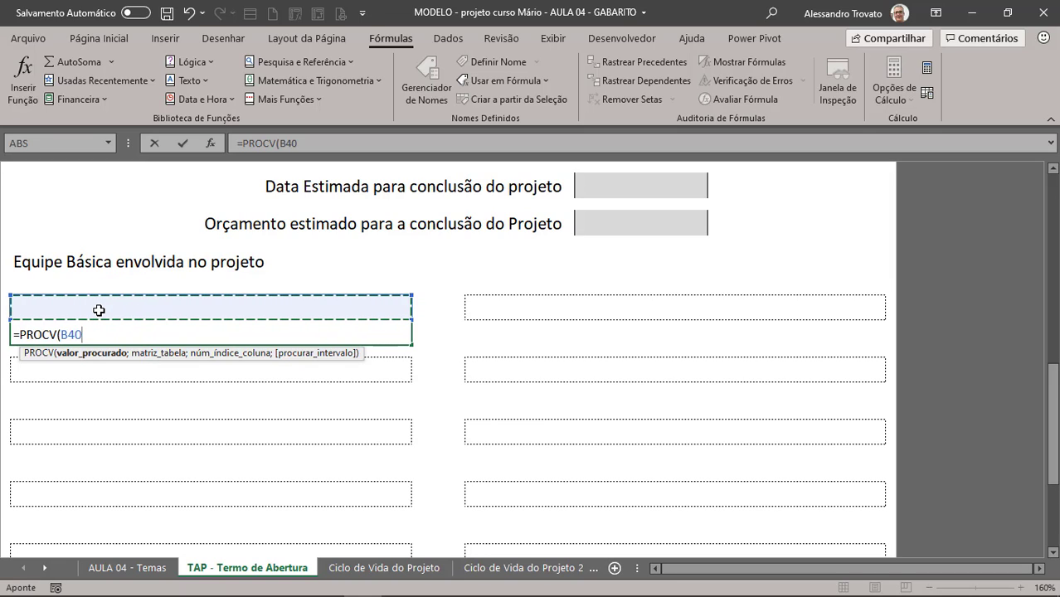
type(";")
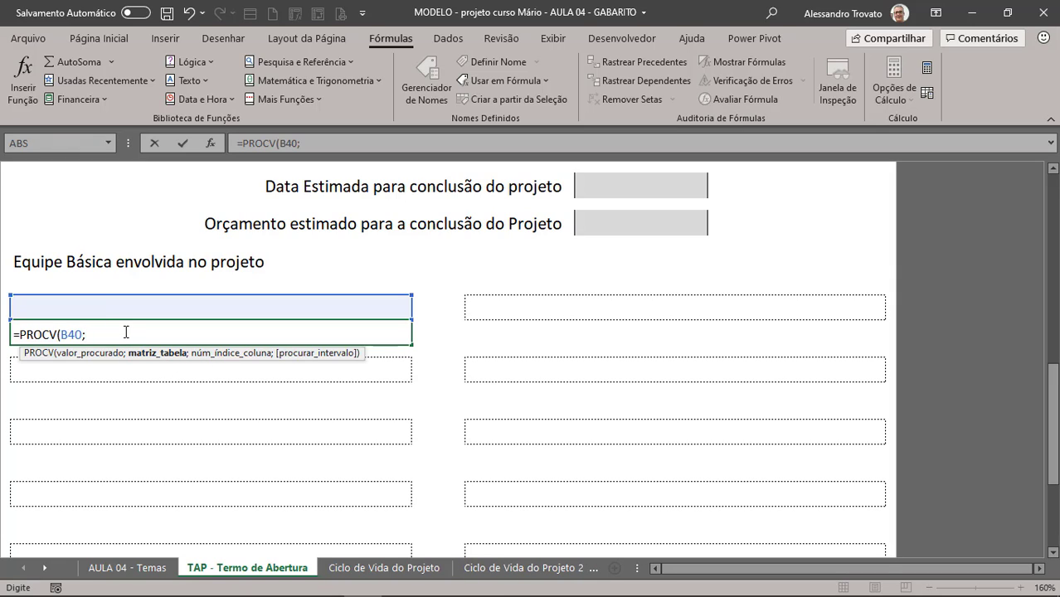
type("ASSI")
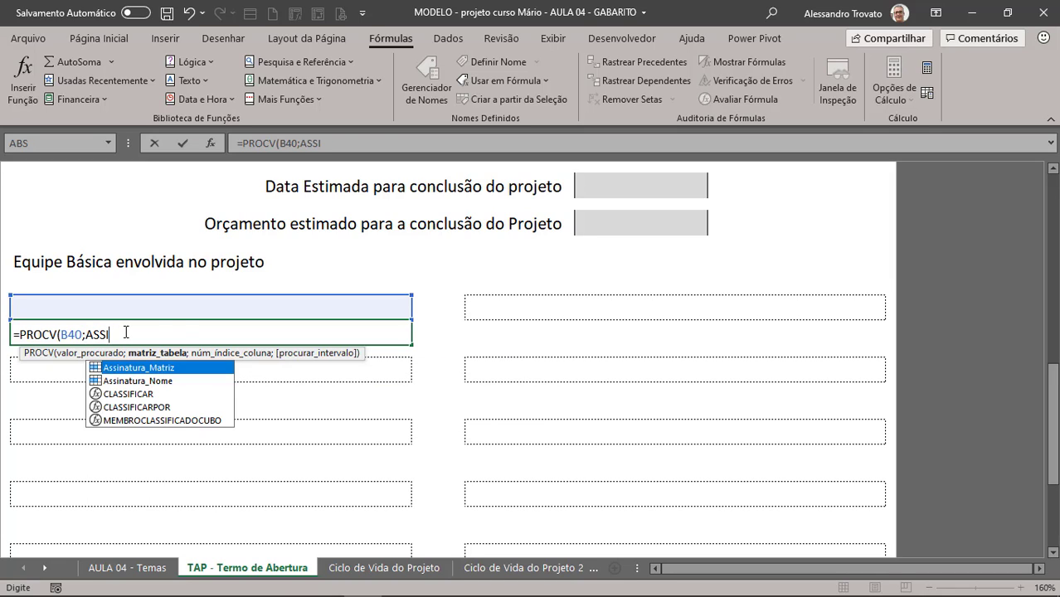
key("Tab")
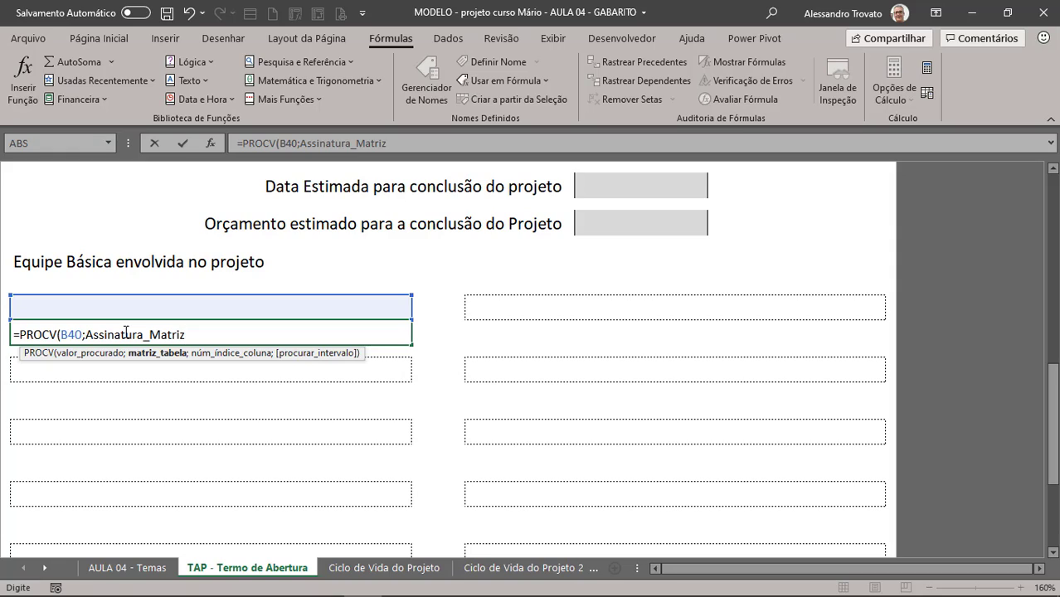
type(";")
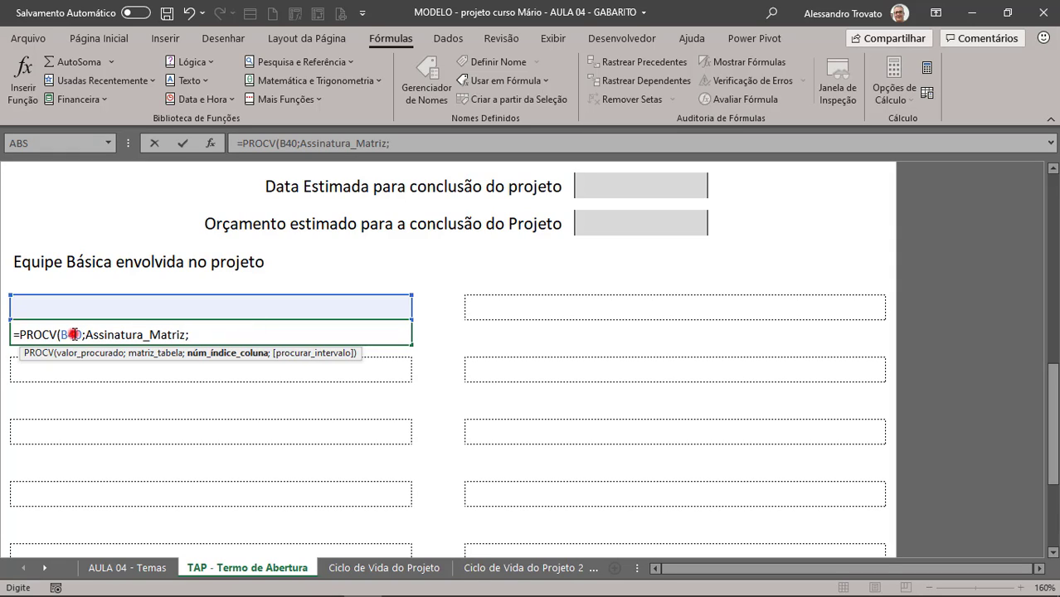
- Complete the PROCV in B41 with column index 2 and FALSO for an exact match
left_click(73, 335)
left_click(201, 334)
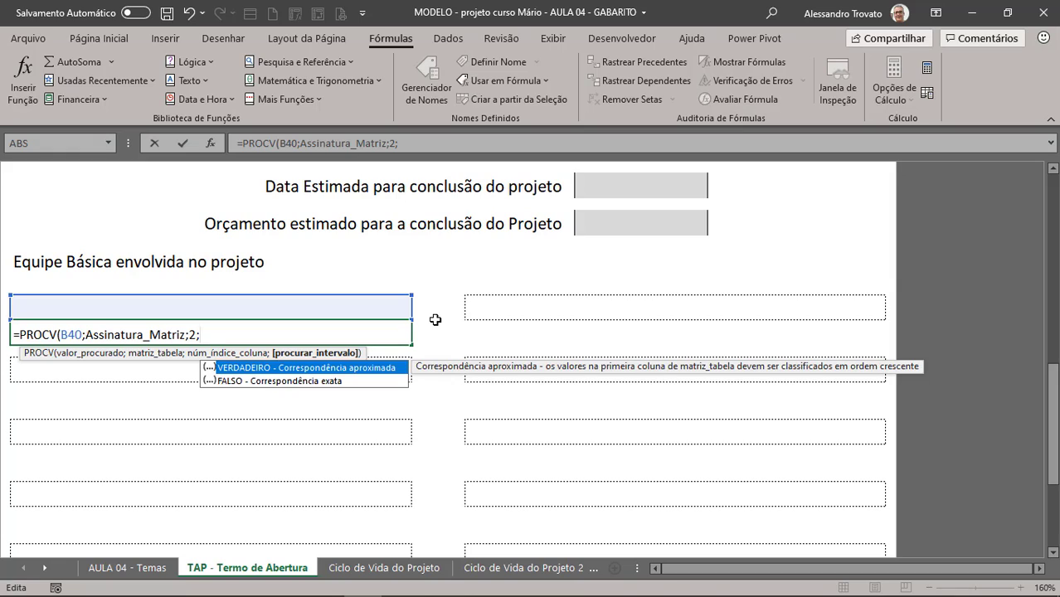
type("0")
key("BackSpace")
type("FALSO)")
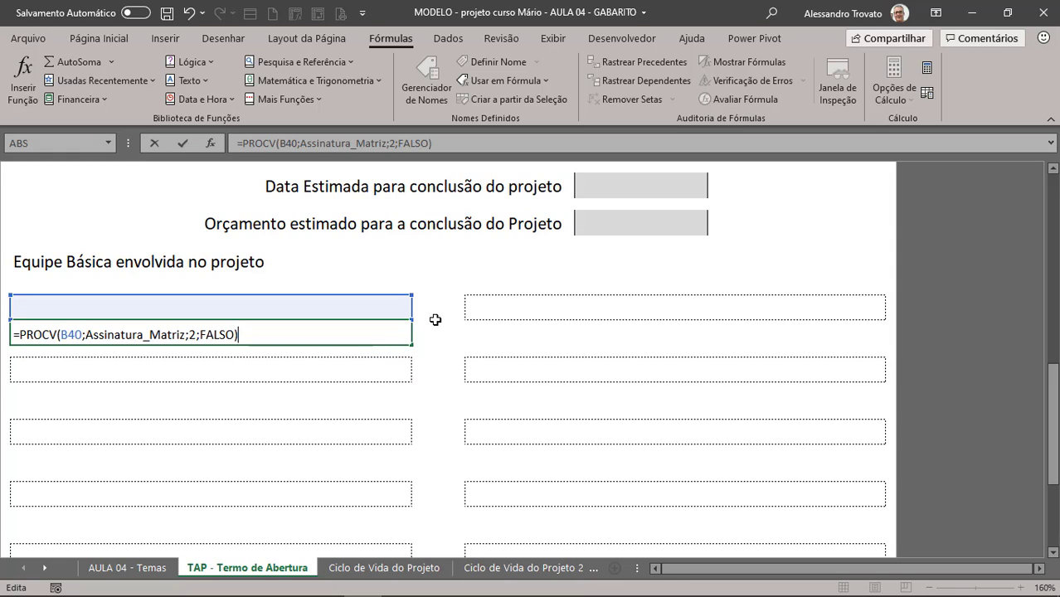
key("Return")
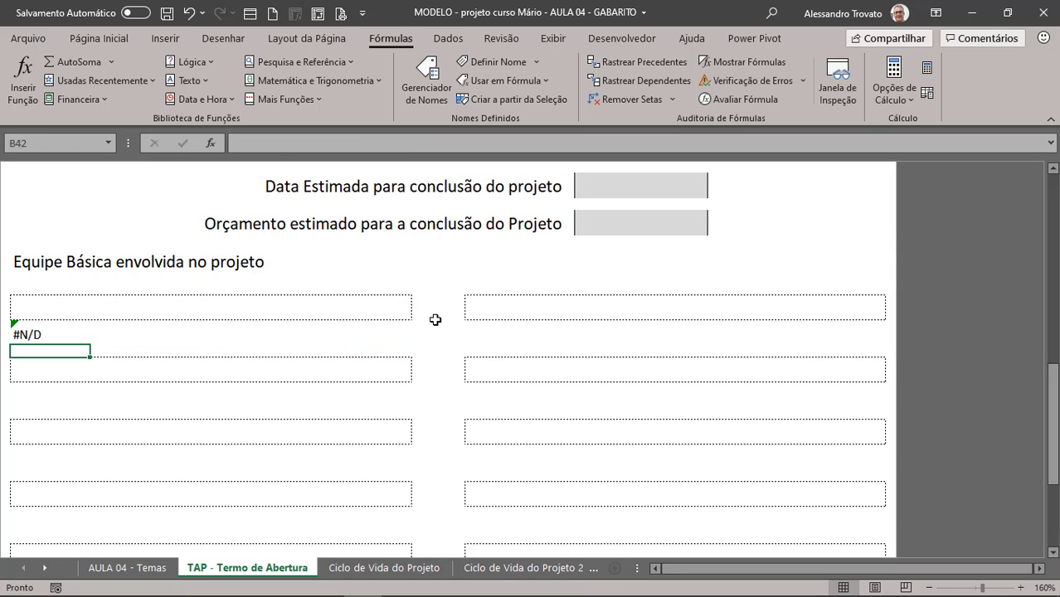
key("Up")
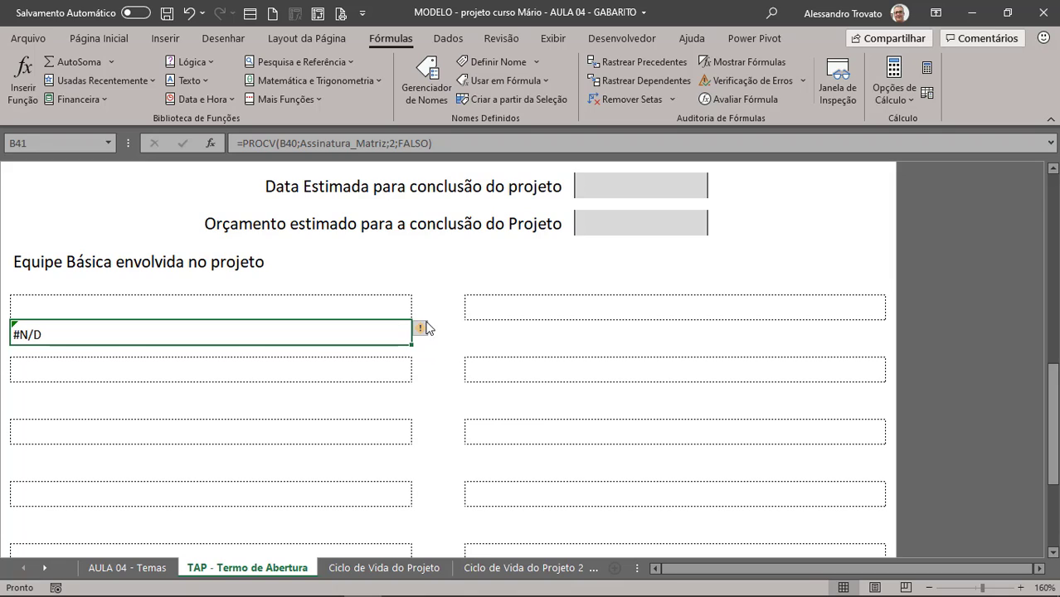
- Test the role lookup by choosing two different team members in B40, and clear the name field
left_click(51, 310)
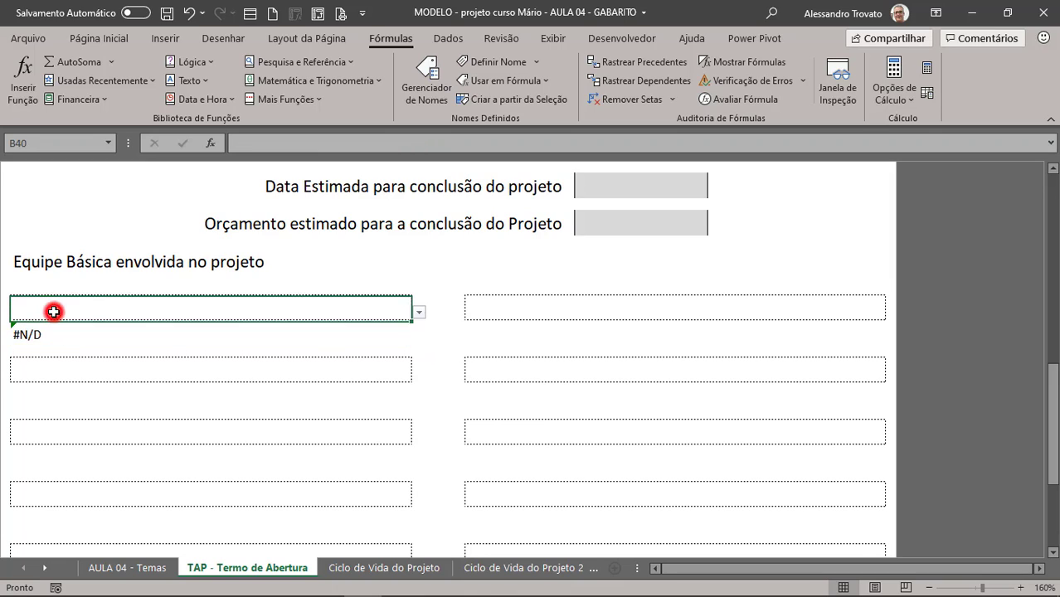
left_click(420, 311)
left_click(175, 343)
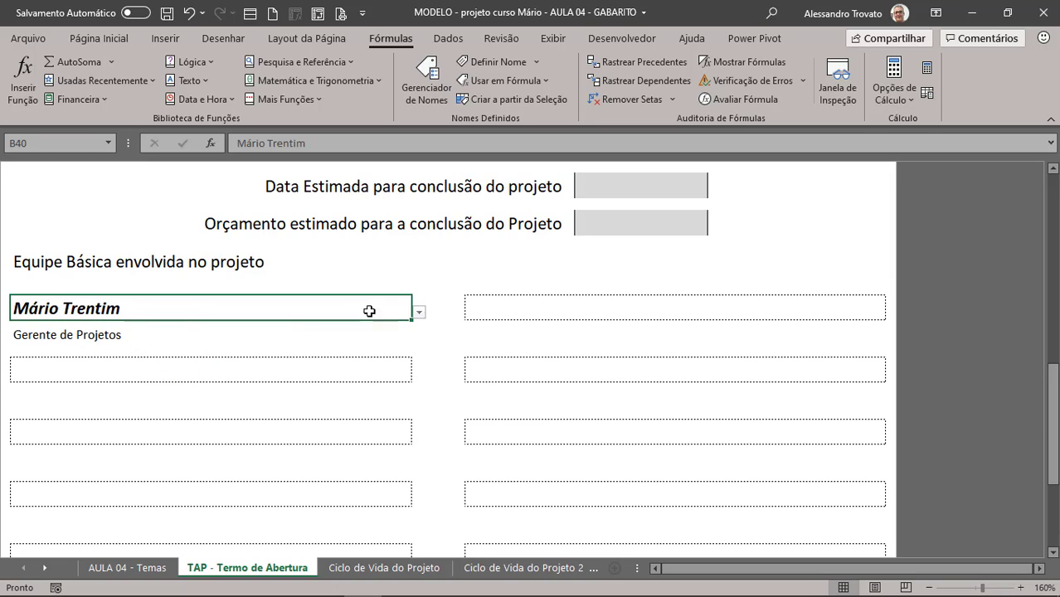
left_click(420, 312)
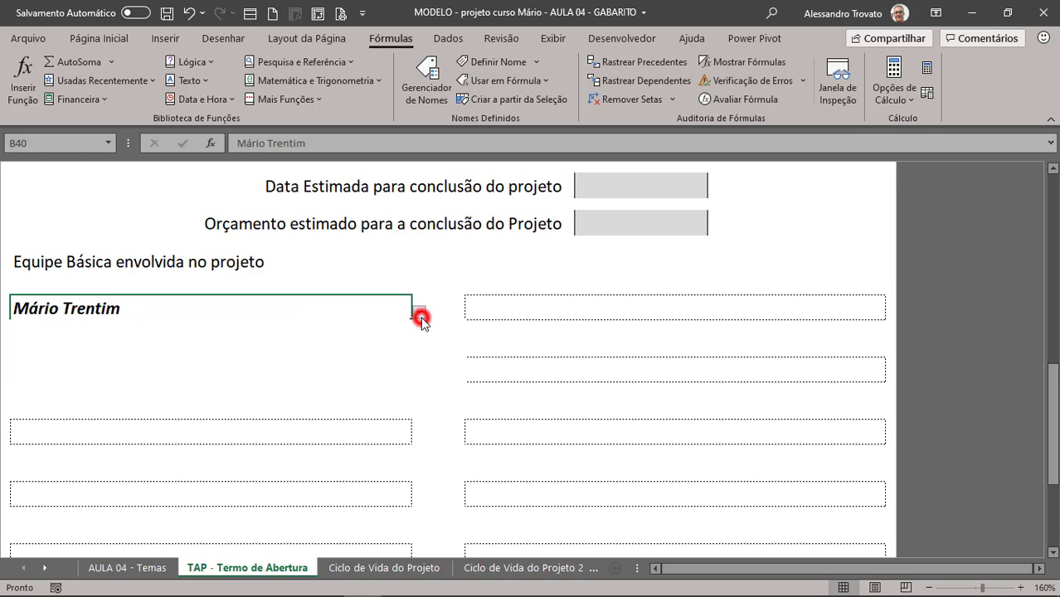
left_click(238, 355)
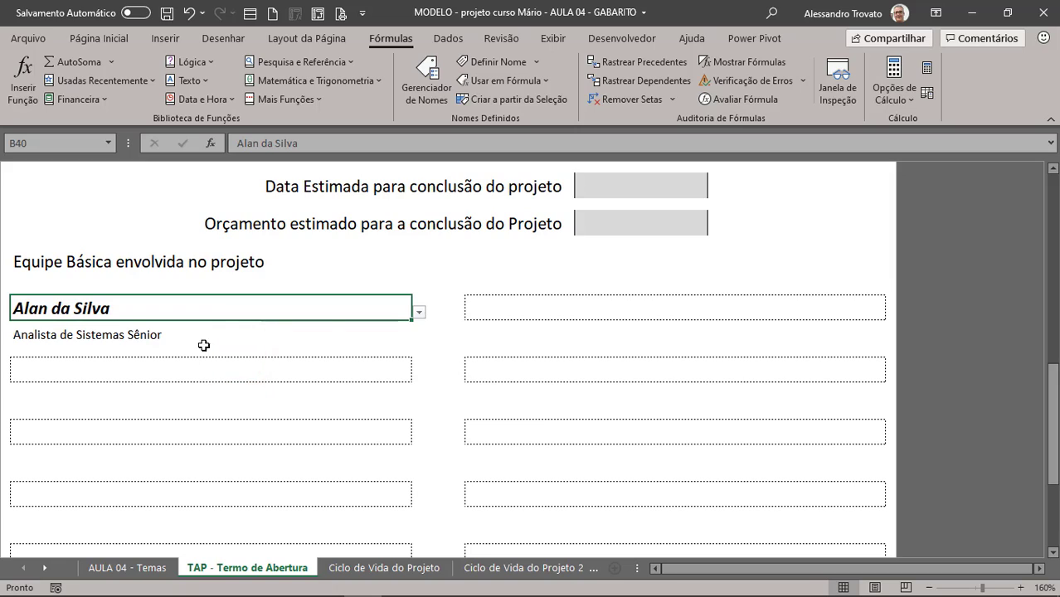
left_click(221, 338)
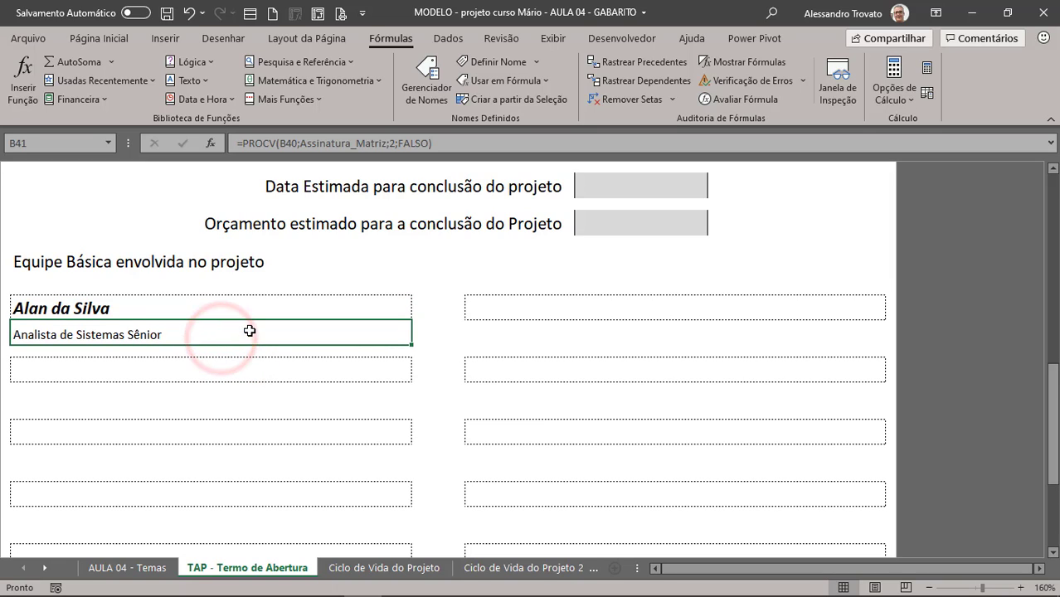
key("Up")
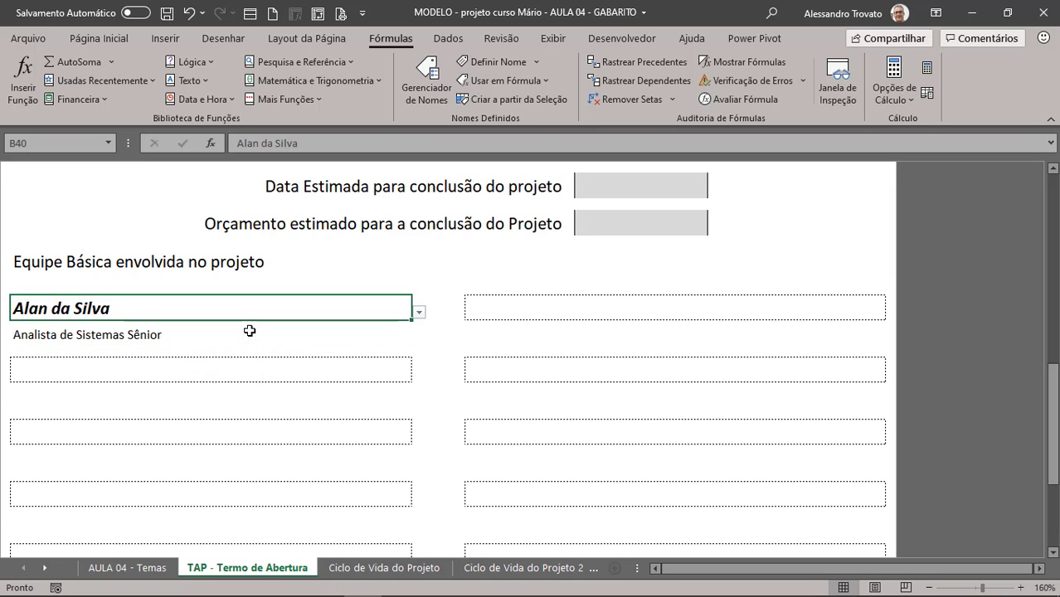
key("Delete")
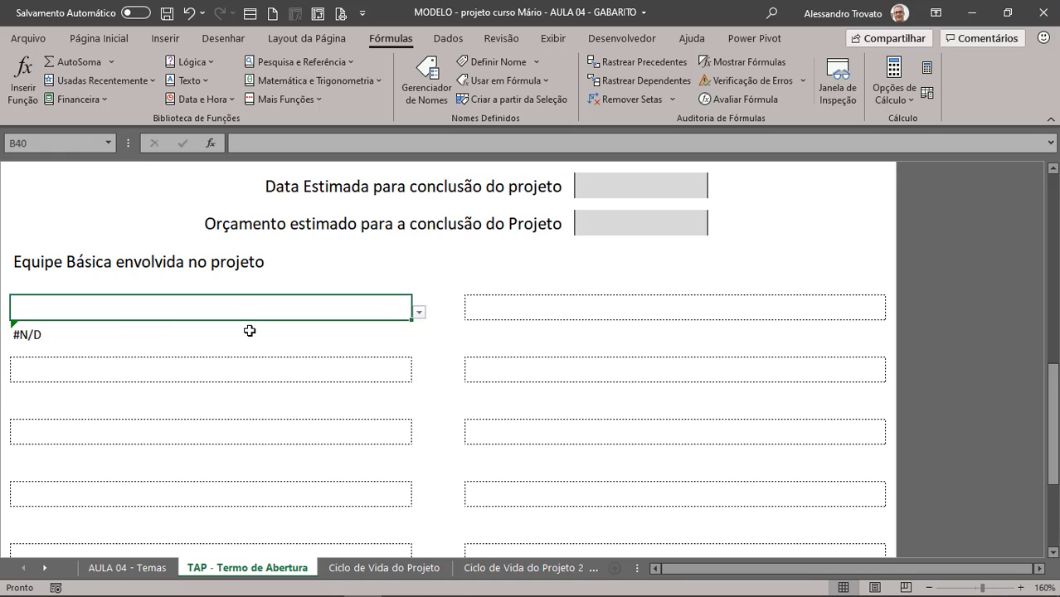
- Wrap the B41 formula in SEERRO with an empty result: =SEERRO(PROCV(B40;Assinatura_Matriz;2;FALSO);"")
left_click(75, 339)
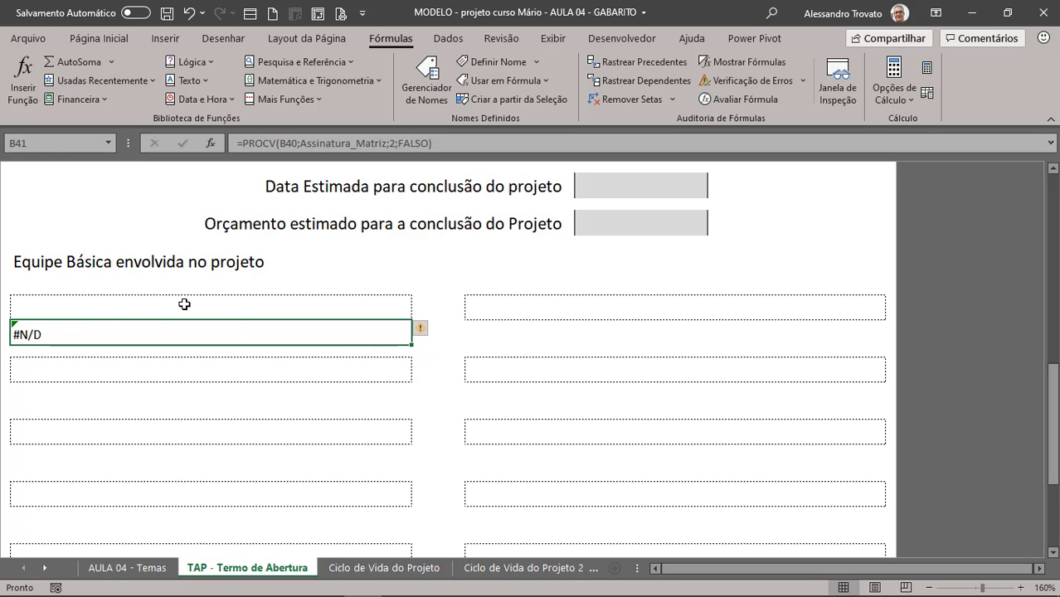
key("F2")
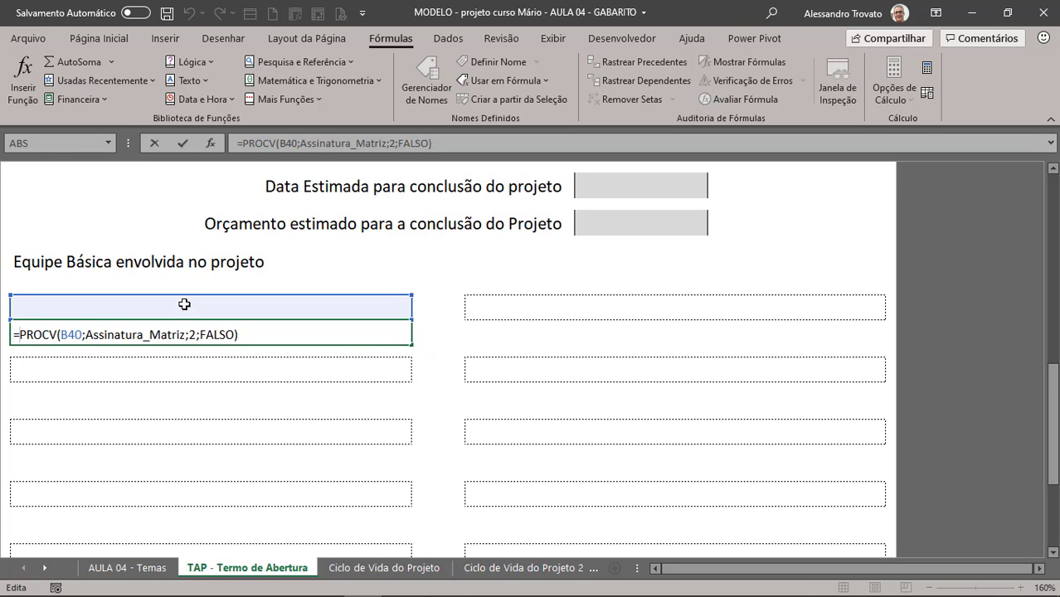
type("SE")
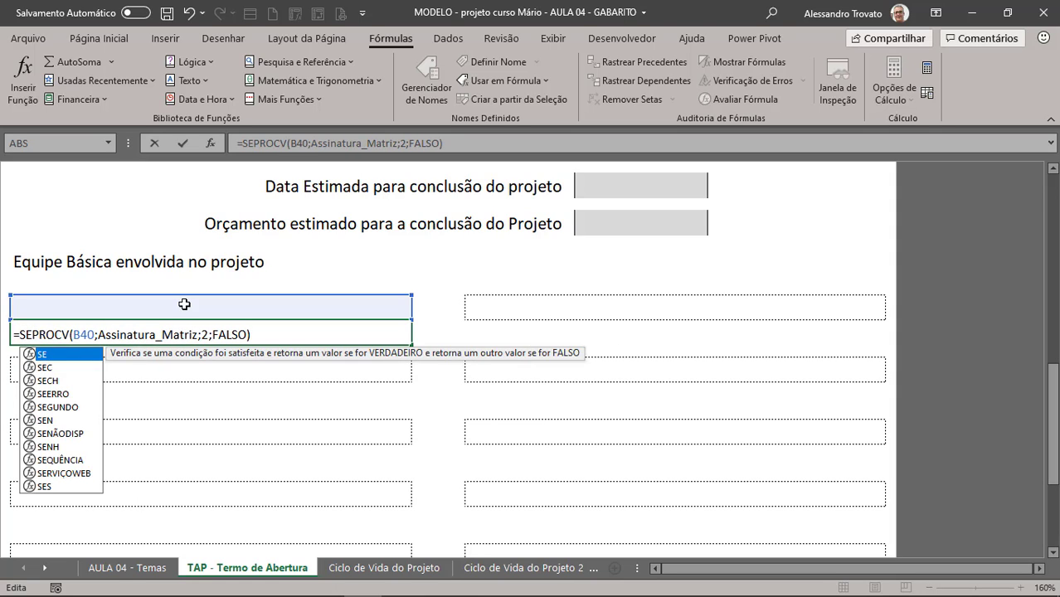
type("(ÉE")
key("BackSpace")
key("BackSpace")
key("BackSpace")
type("ER")
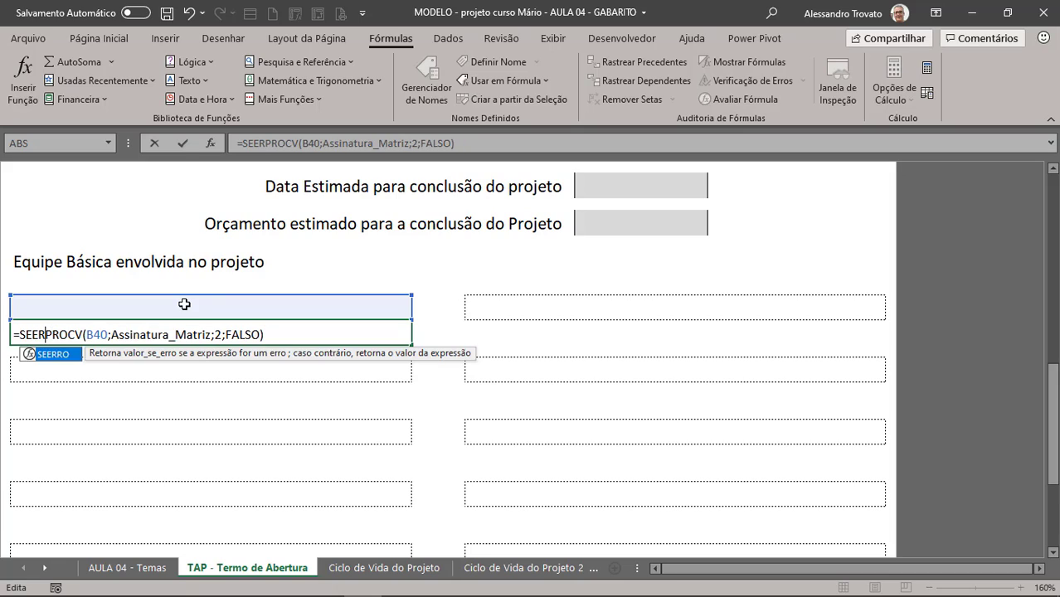
type("RO(")
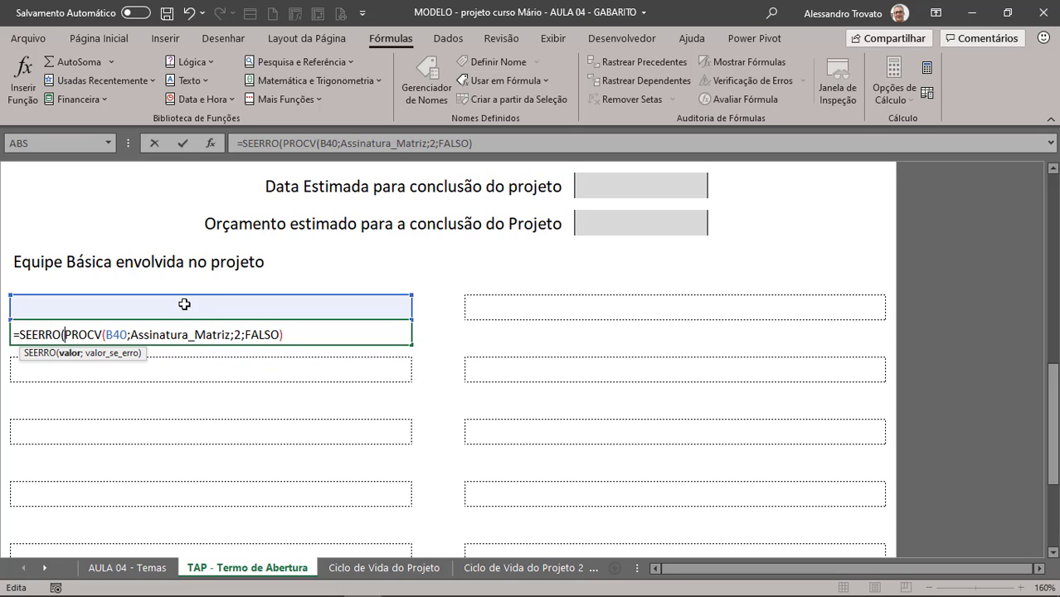
type(";\"\"")
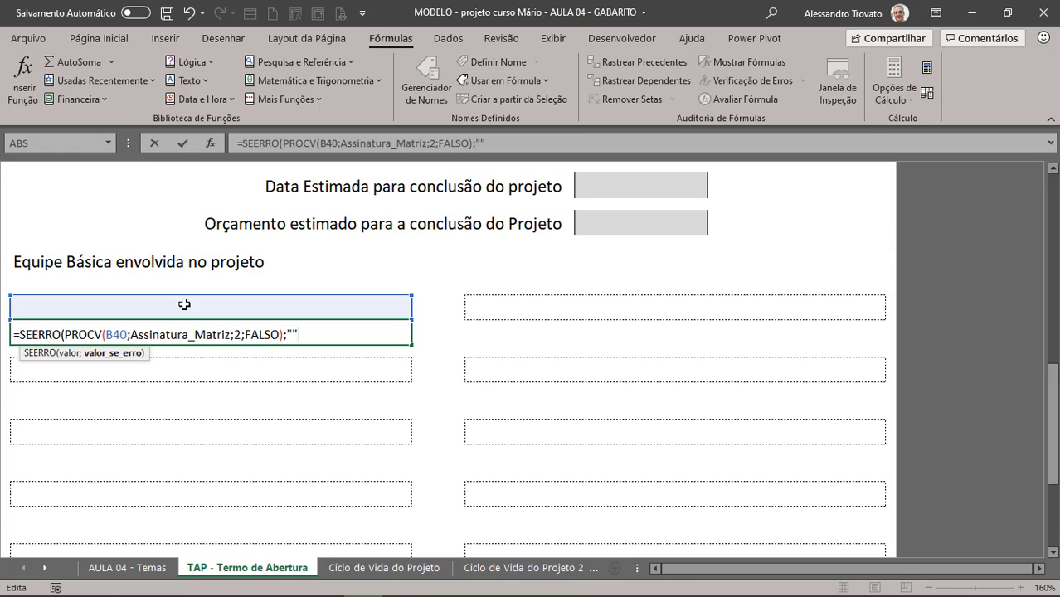
type(")")
key("Return")
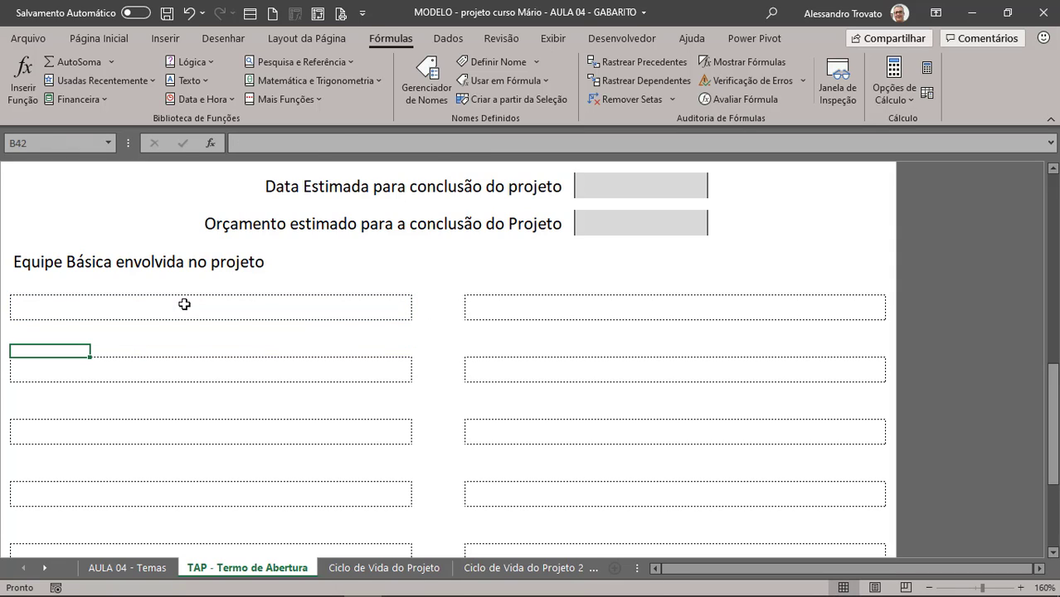
- Copy the B41 formula into the other role cells: B44, B47, B50, B53, G41, G44, G47, G50 and G53
key("Up")
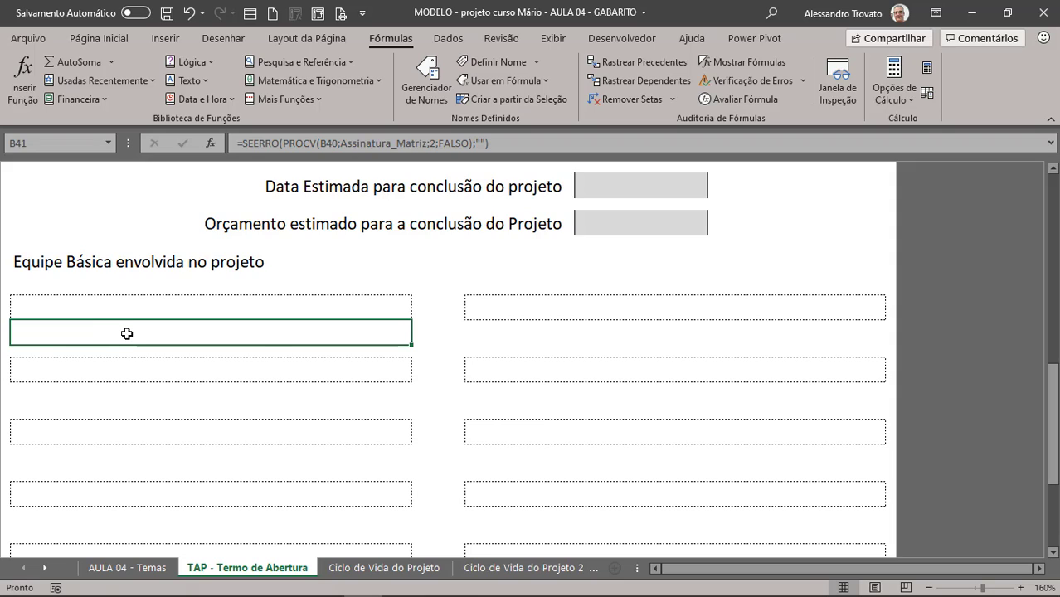
key("ctrl+c")
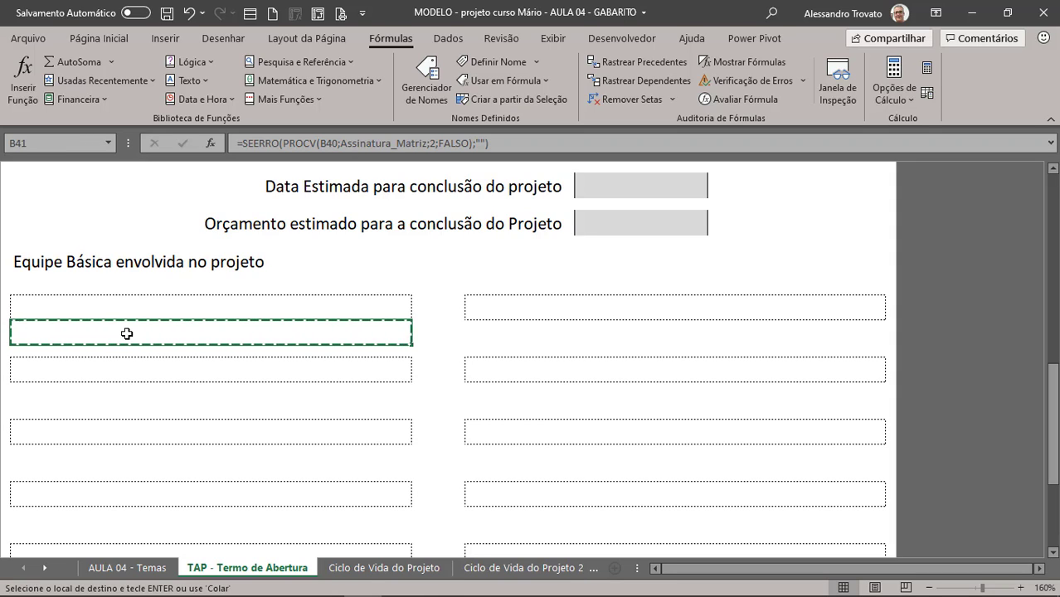
left_click(234, 391)
scroll(234, 395, "down", 1)
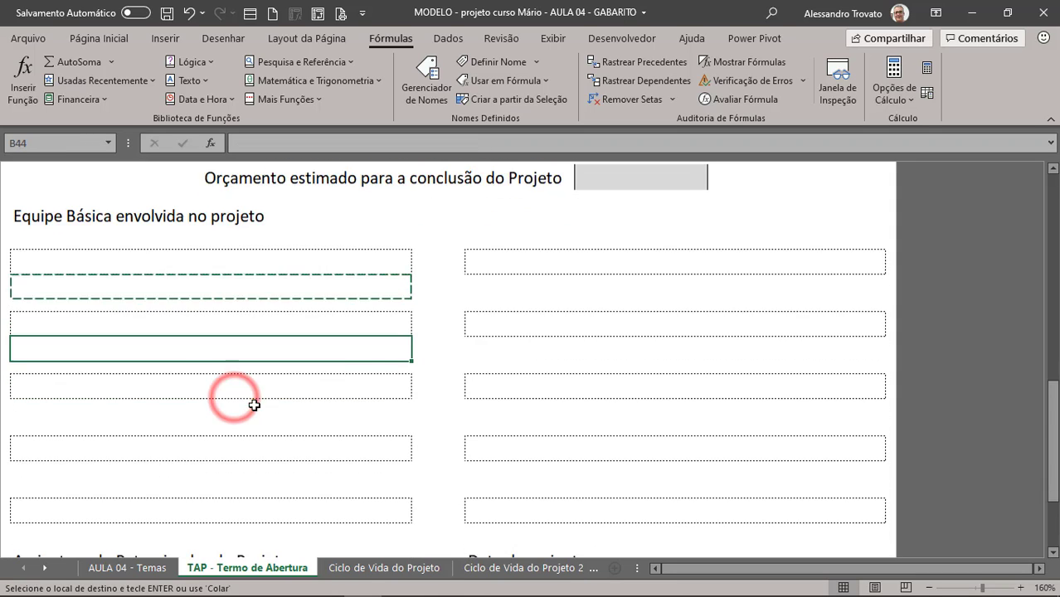
left_click(200, 404, "ctrl")
left_click(194, 472, "ctrl")
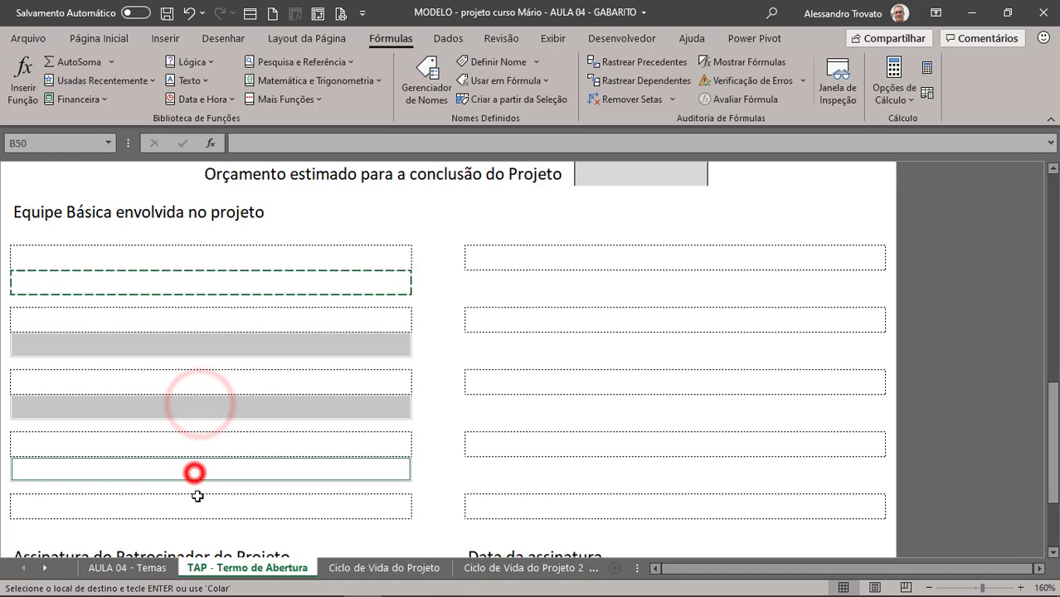
left_click(189, 529, "ctrl")
left_click(502, 529, "ctrl")
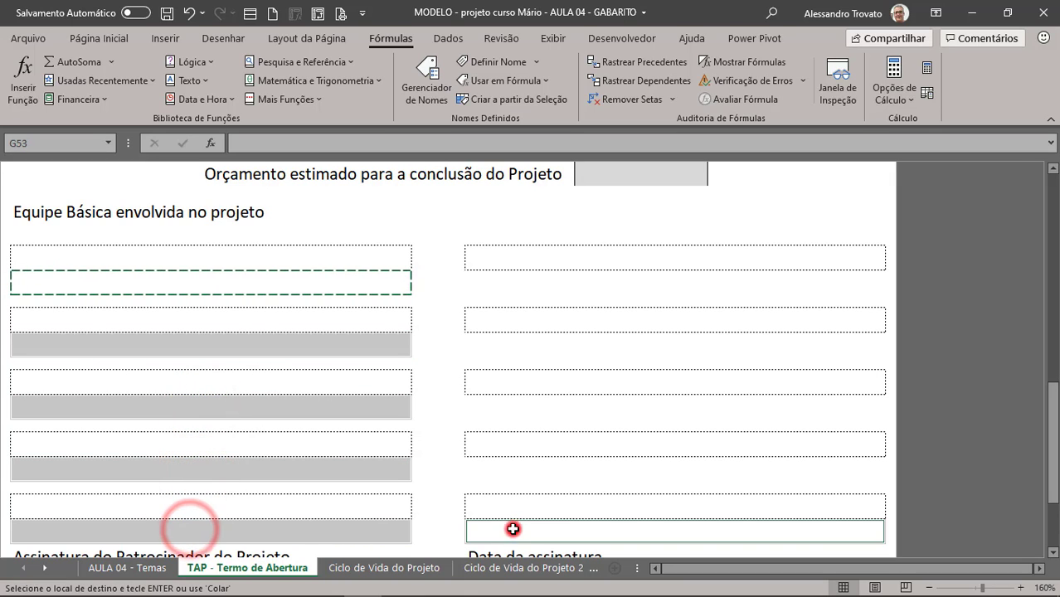
left_click(502, 469, "ctrl")
left_click(492, 407, "ctrl")
left_click(486, 344, "ctrl")
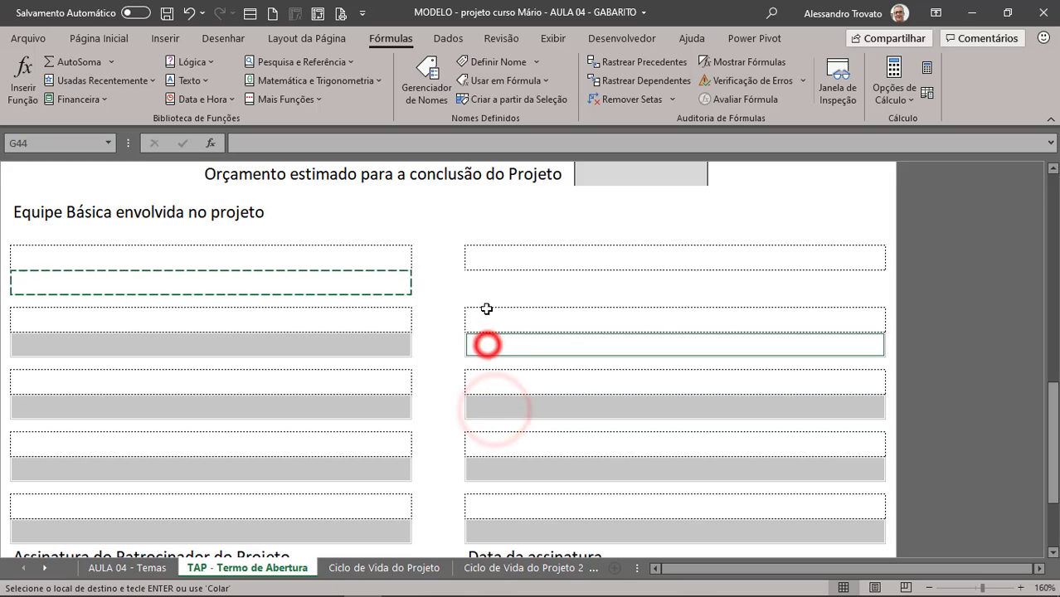
left_click(485, 284, "ctrl")
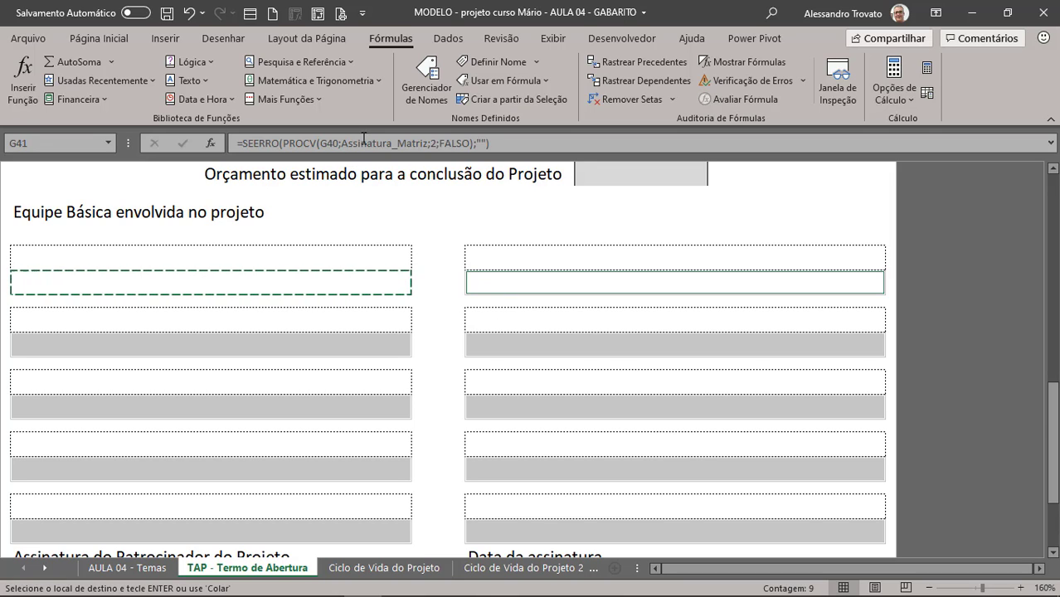
- Choose a team member's name from the drop-down list in G40
left_click(491, 258)
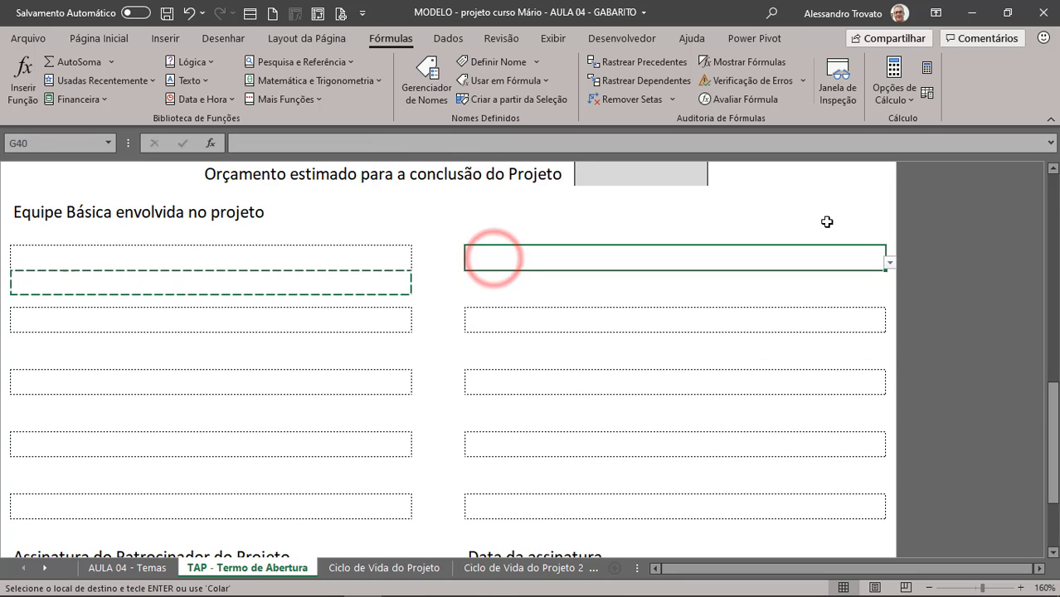
left_click(888, 263)
left_click(538, 279)
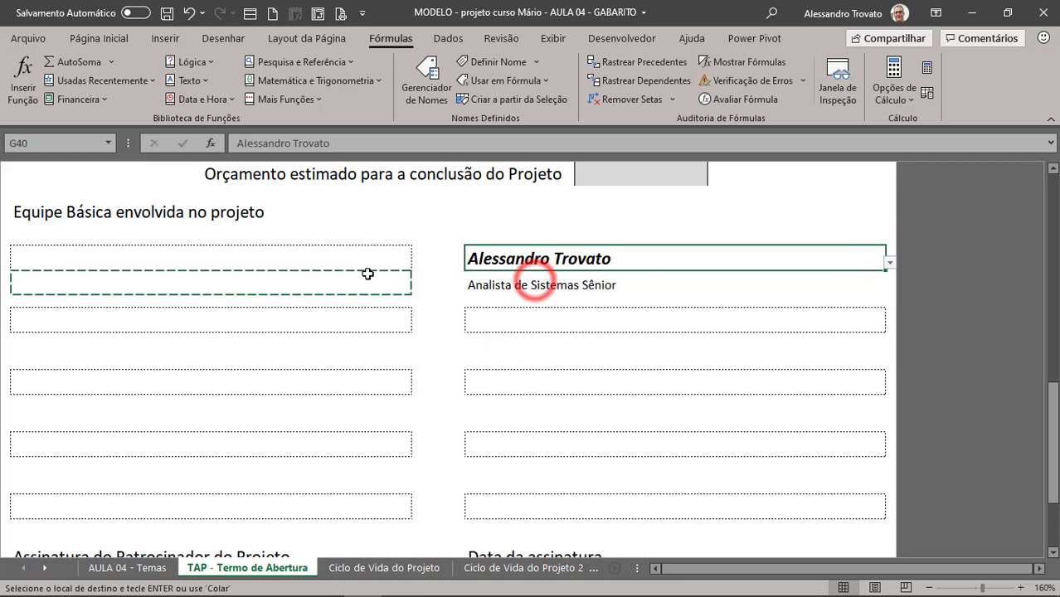
- Choose the project manager's name from the drop-down list in B40
left_click(375, 269)
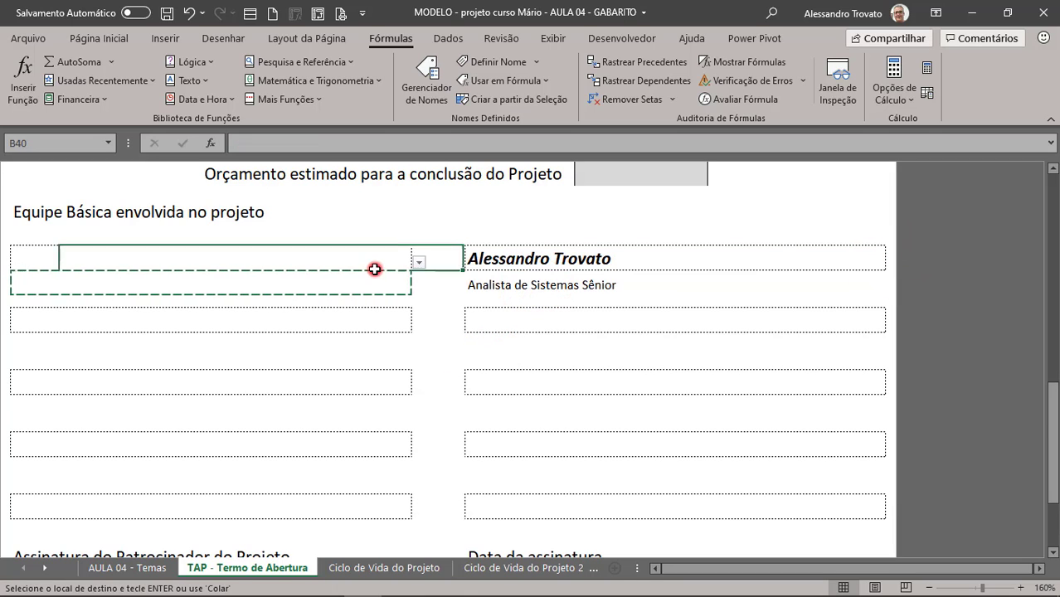
left_click(422, 263)
left_click(225, 296)
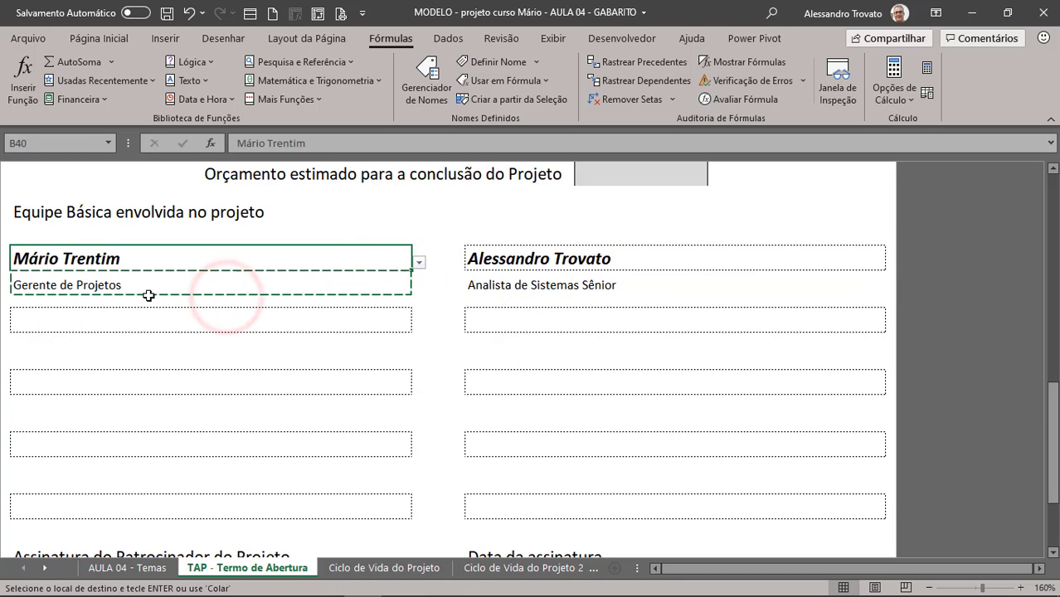
- Choose a different team member's name in each of B43, G43 and B46, and end the copy mode
left_click(380, 319)
left_click(420, 325)
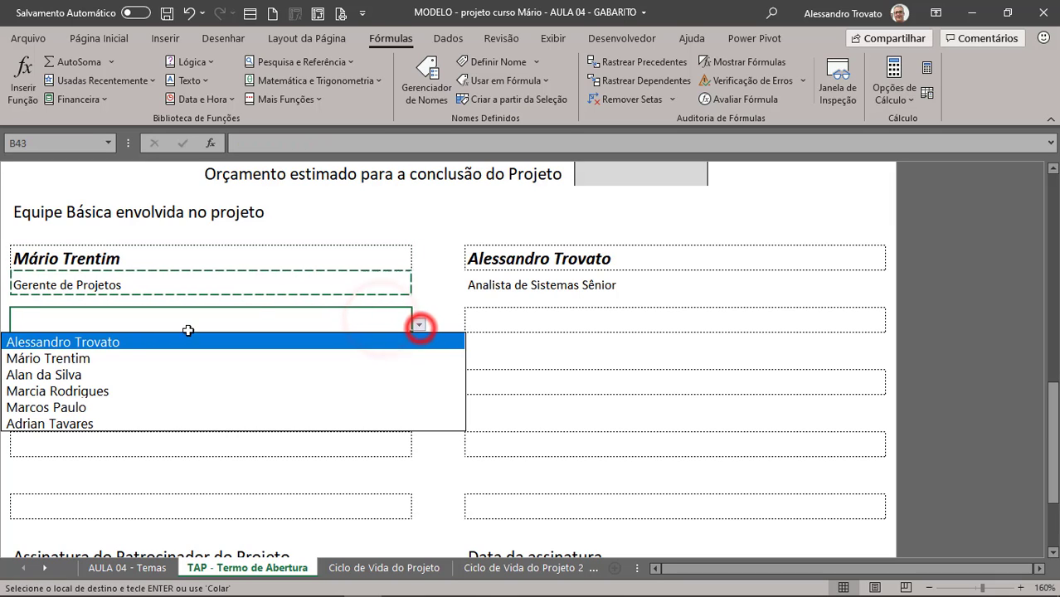
left_click(94, 373)
left_click(625, 321)
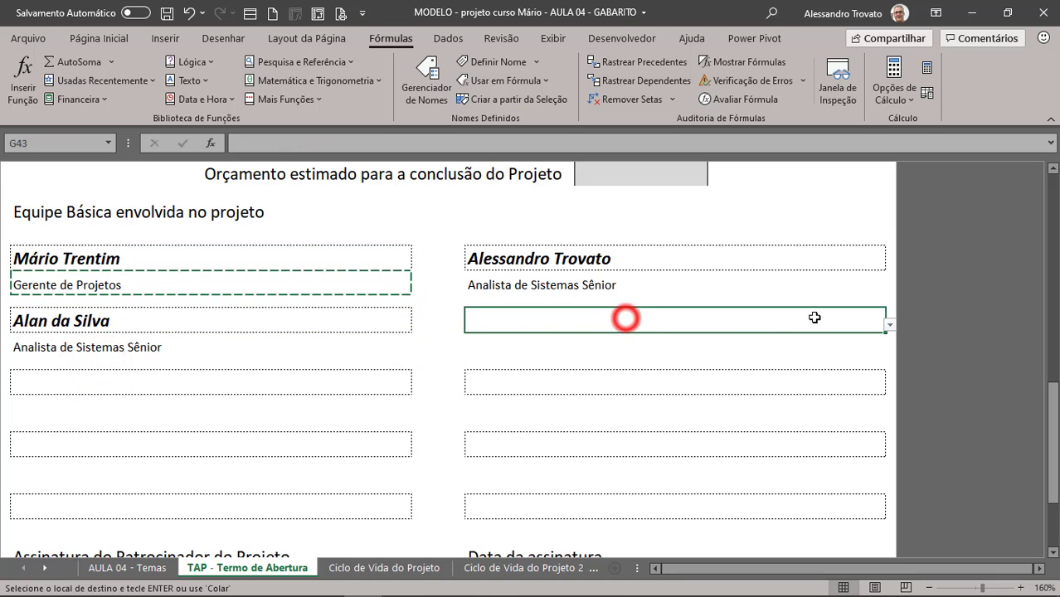
left_click(889, 324)
left_click(492, 391)
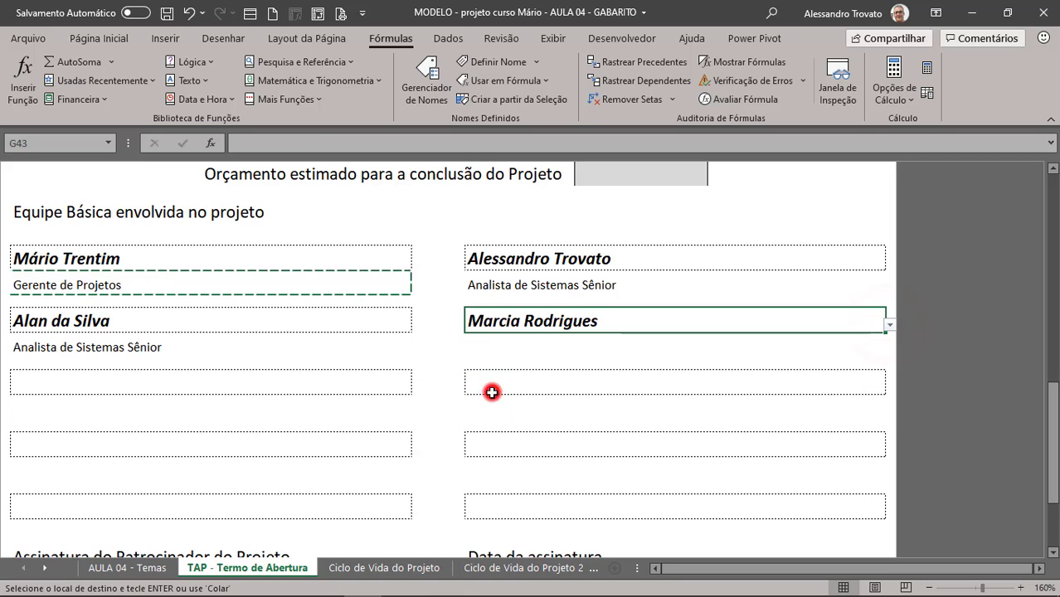
left_click(214, 387)
left_click(420, 387)
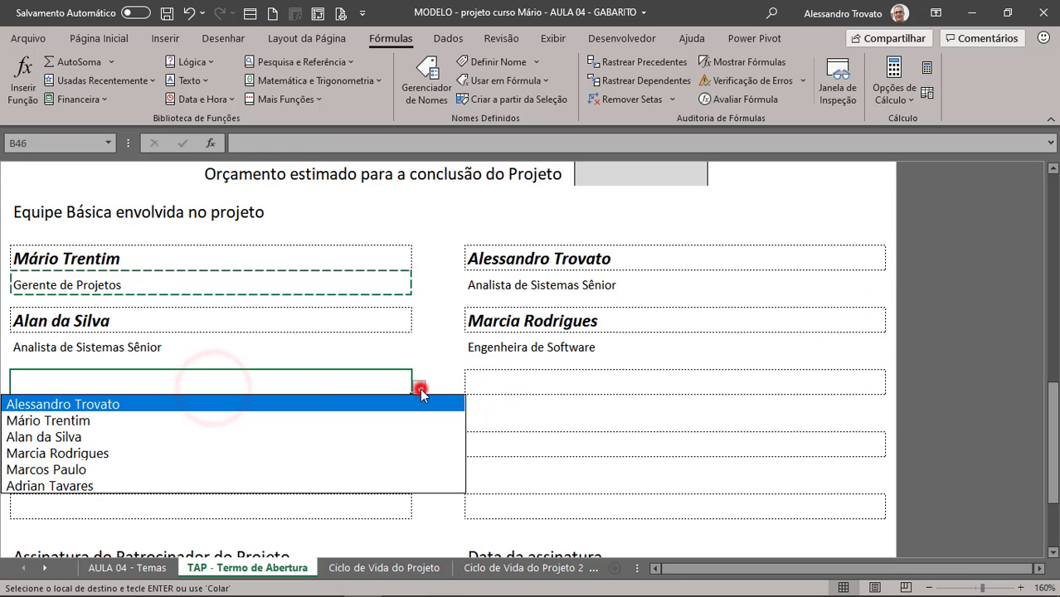
left_click(170, 468)
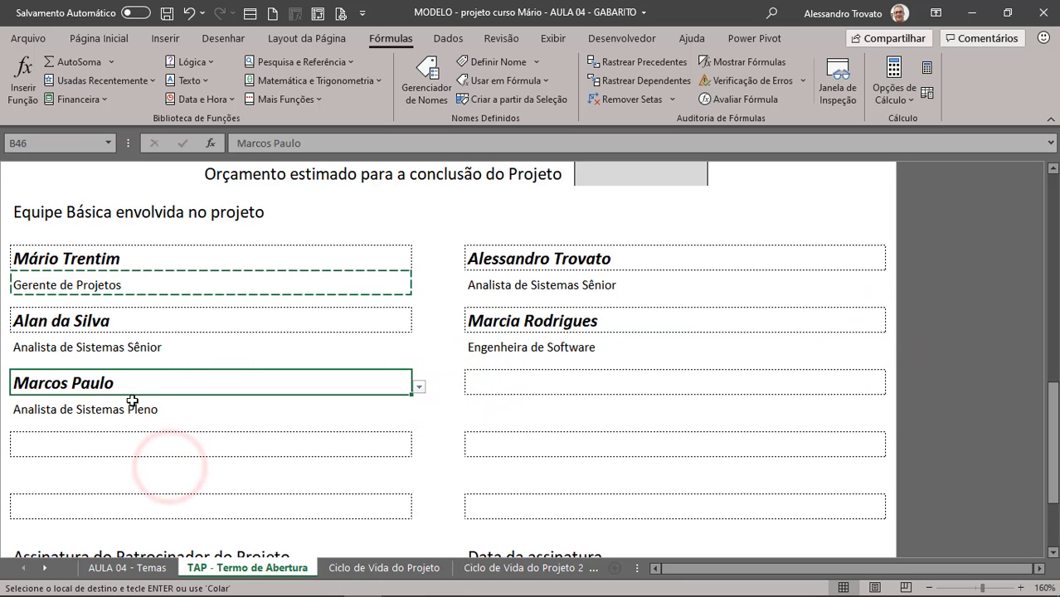
key("Escape")
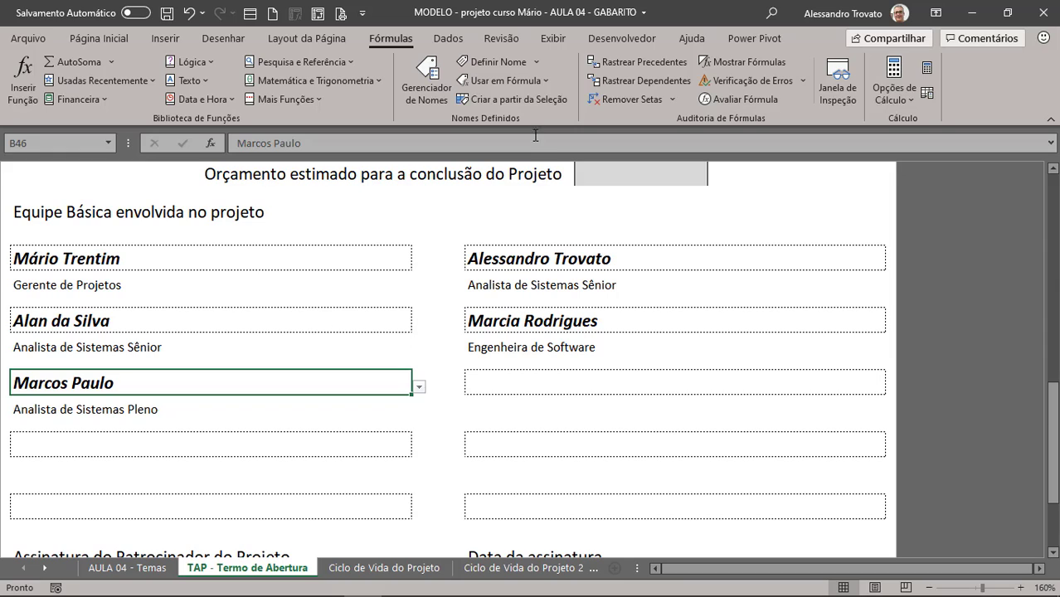
- Check the cell-lock setting of the role formula cell B47
left_click(146, 413)
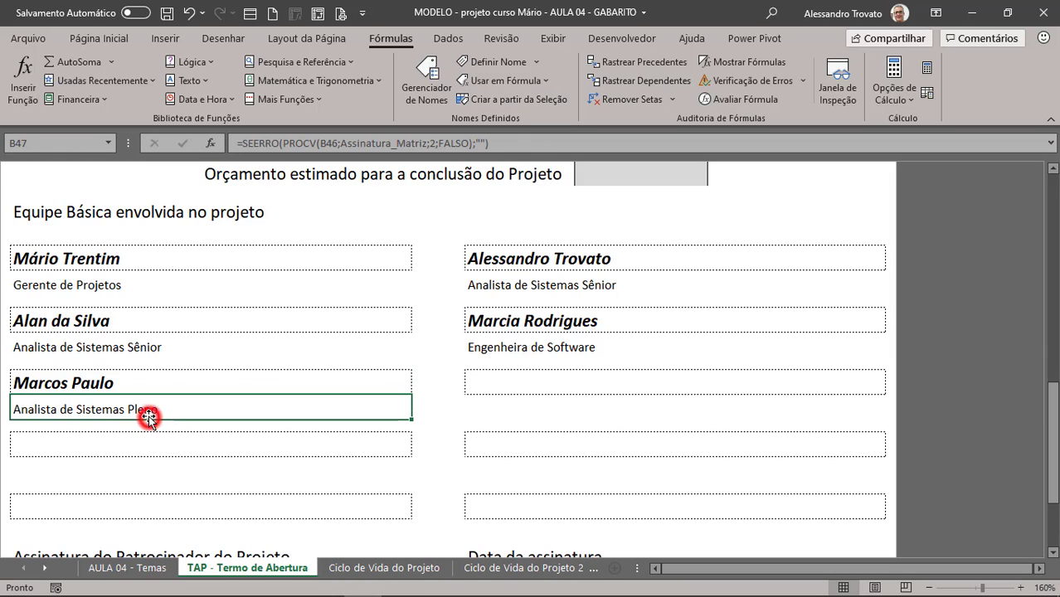
left_click(91, 39)
left_click(773, 98)
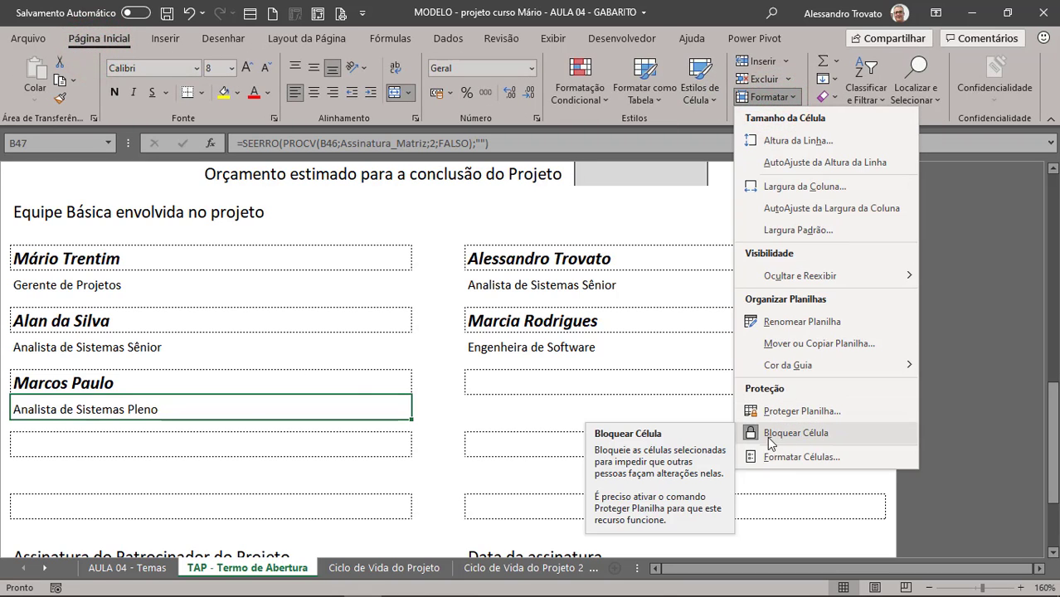
left_click(124, 413)
- Clear the team member names from B46, B43 and G43
left_click(112, 387)
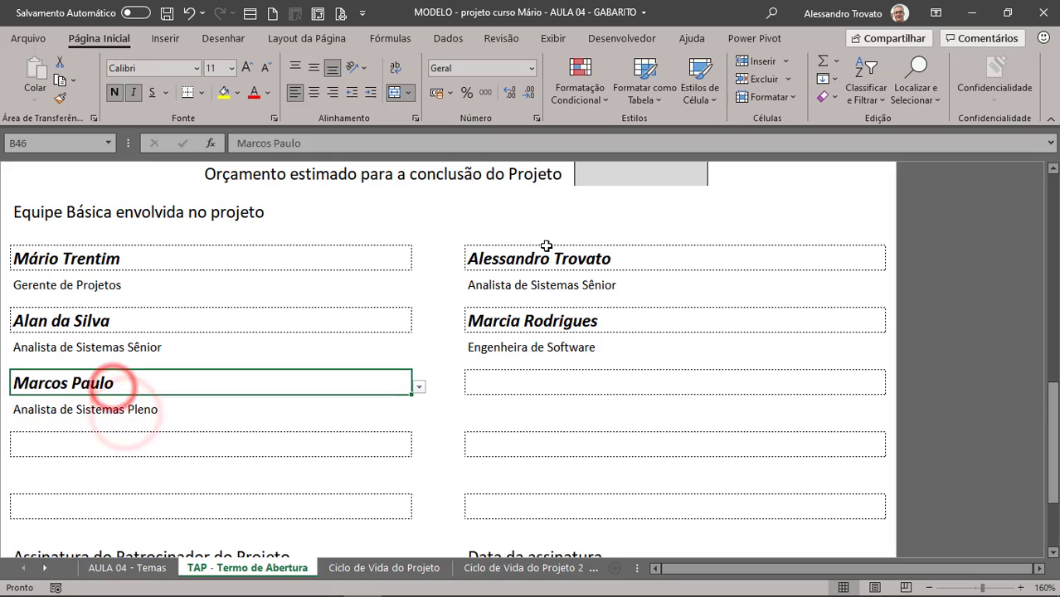
key("Delete")
key("Up")
key("Up")
key("Up")
key("Delete")
key("Right")
key("Right")
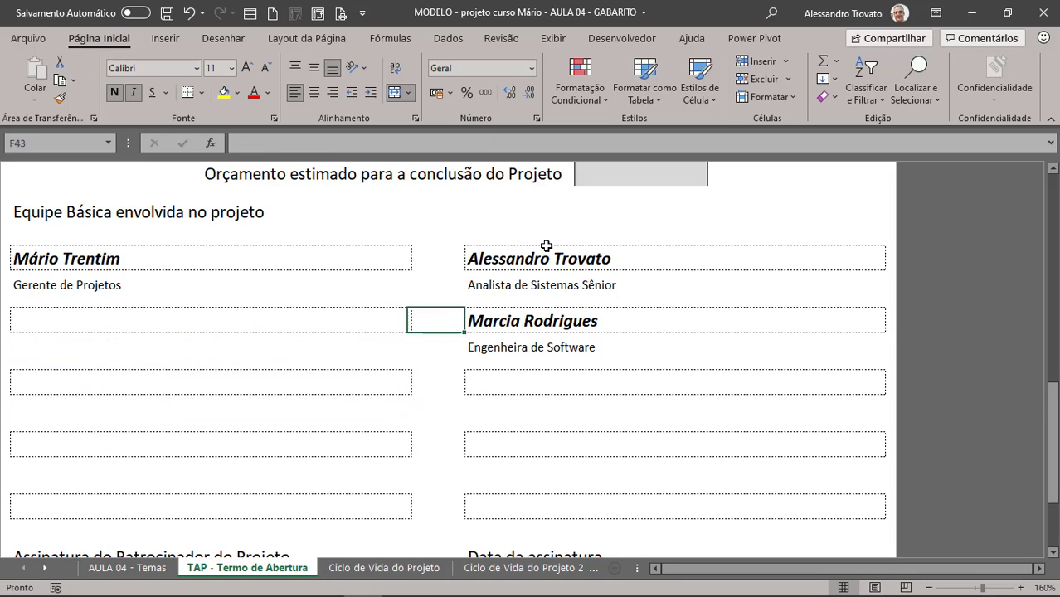
key("Delete")
- Clear the names in G40 and B40, and undo both deletions
key("Up")
key("Up")
key("Up")
key("Delete")
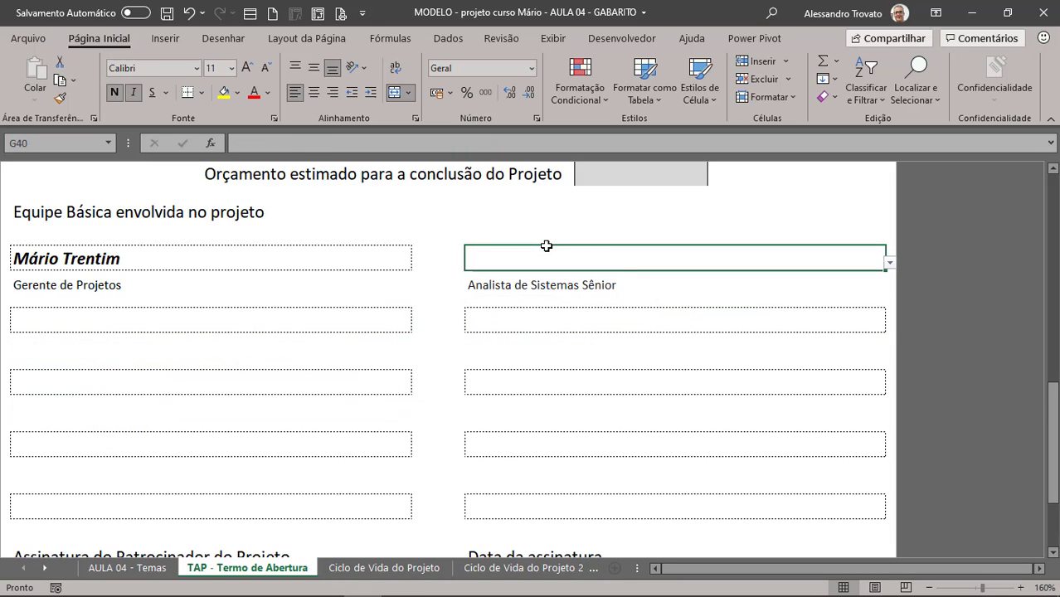
key("Left")
key("Left")
key("Delete")
key("Left")
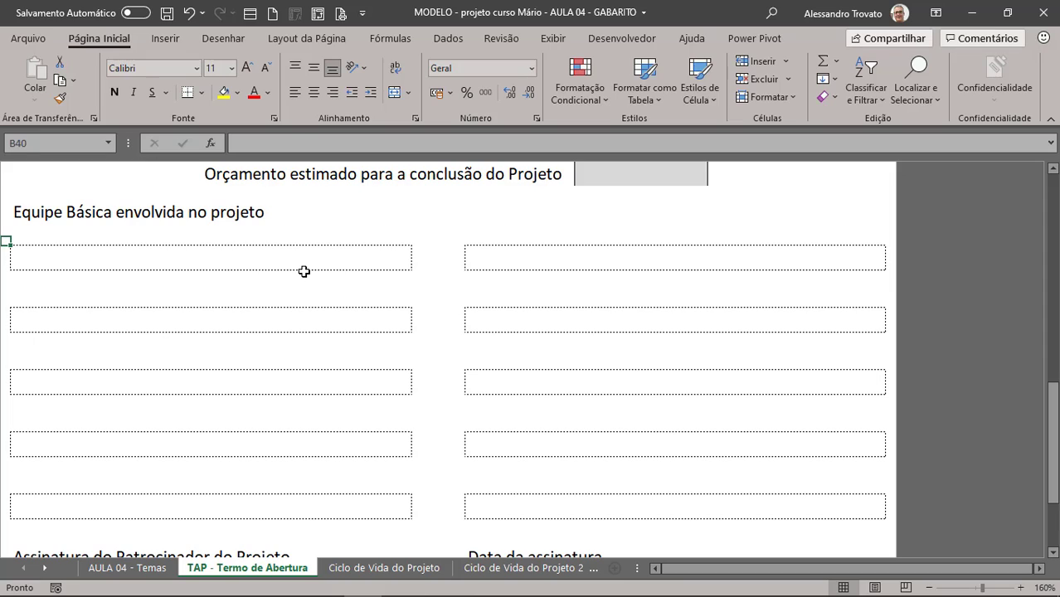
key("ctrl+z")
key("ctrl+z")
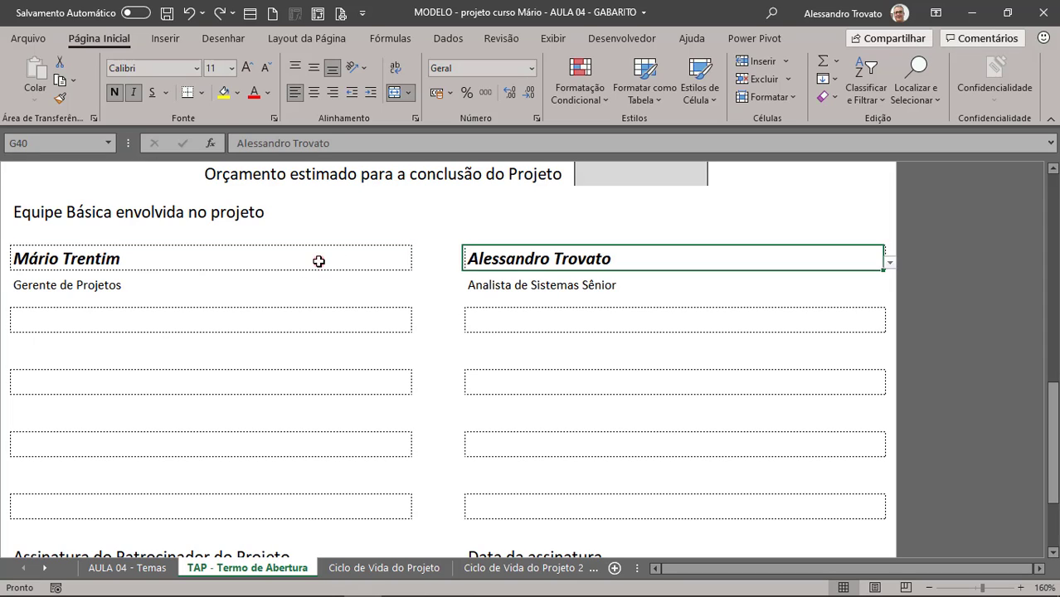
- Review the names offered in the B40 drop-down list without changing the selection
left_click(319, 261)
left_click(418, 263)
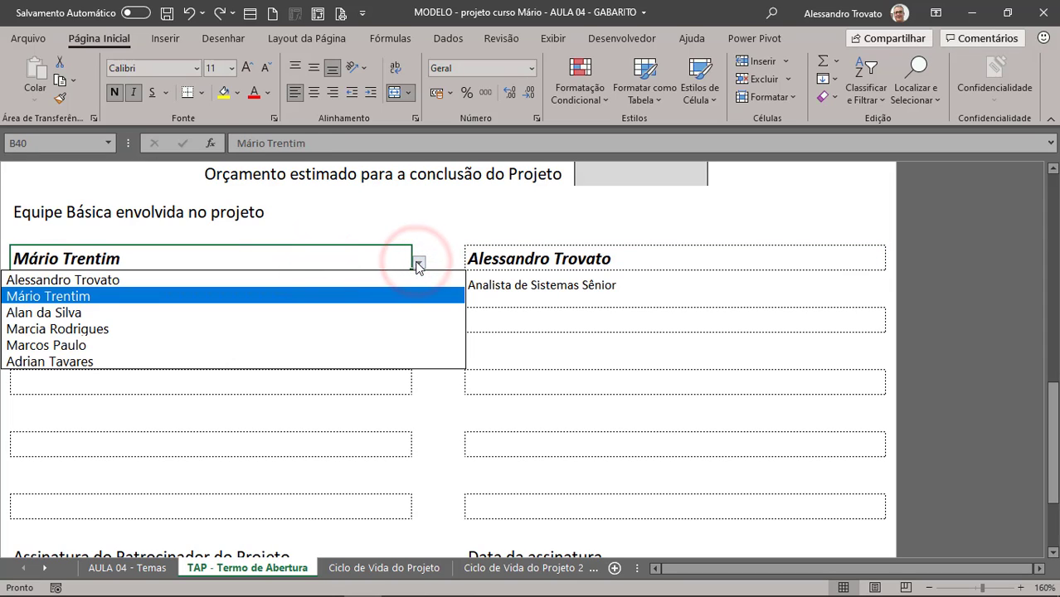
key("Up")
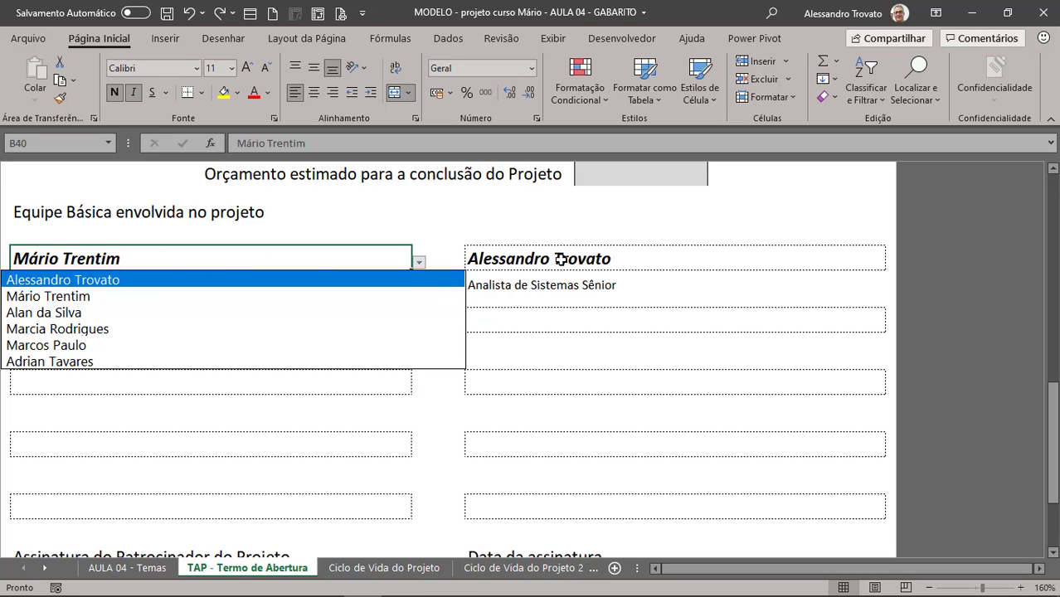
key("Escape")
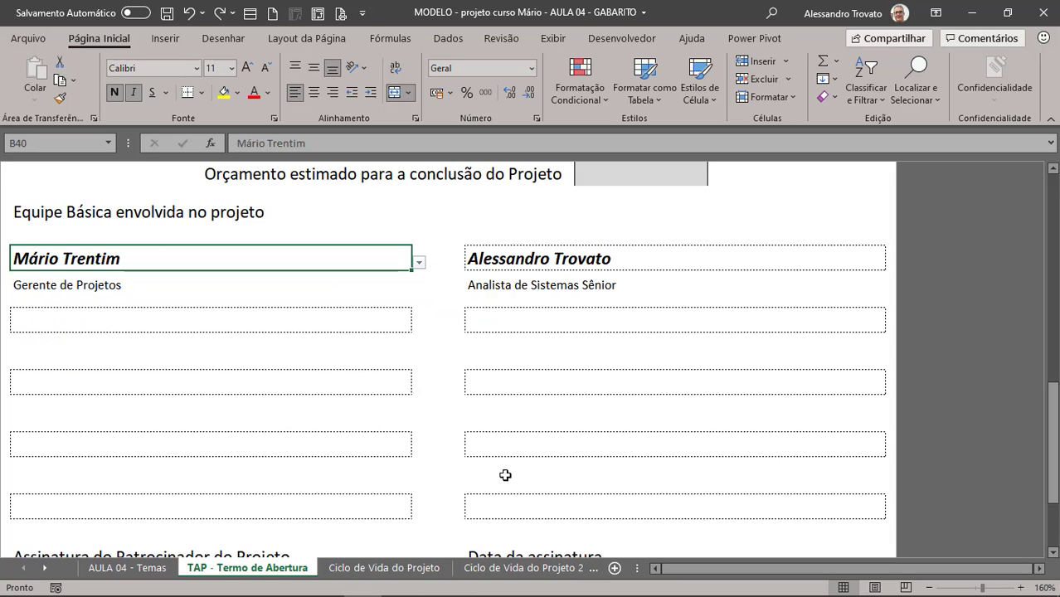
- Choose the same team member's name as in B40 again in G52 to demonstrate a duplicate entry
left_click(492, 503)
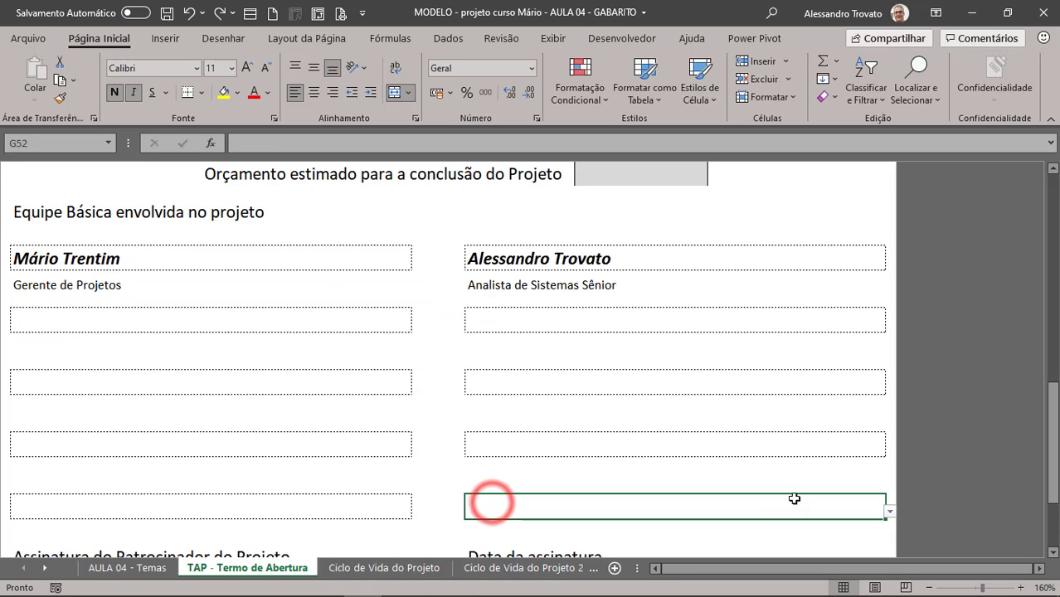
left_click(890, 512)
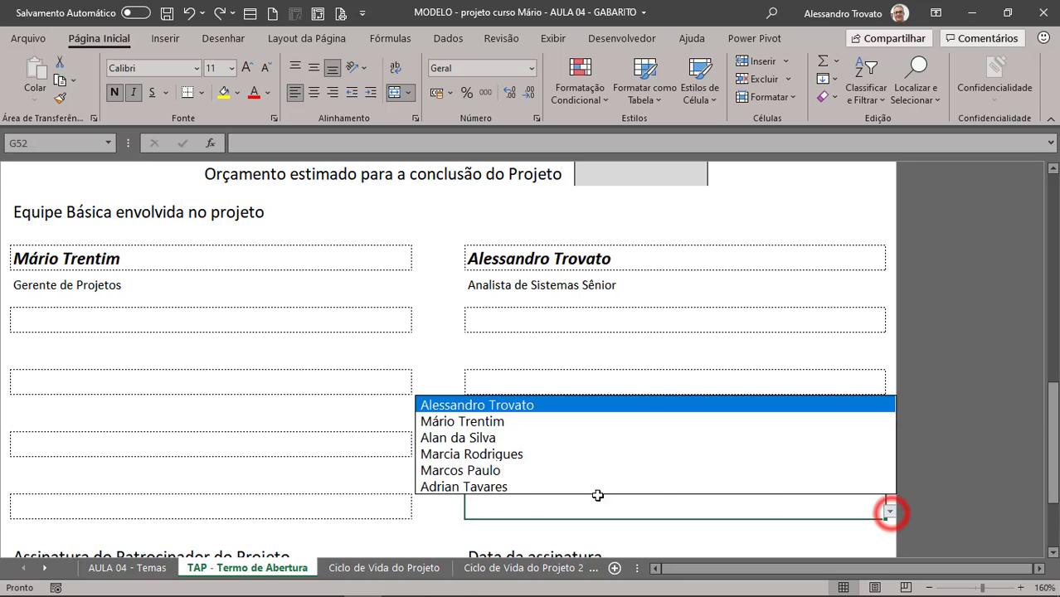
left_click(483, 417)
scroll(564, 422, "down", 2)
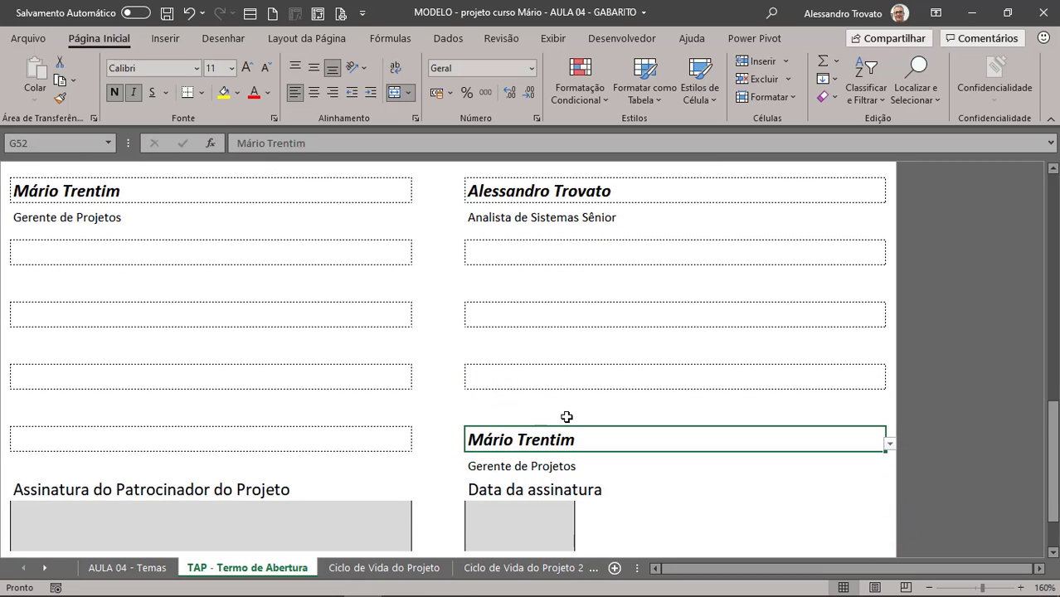
scroll(568, 418, "up", 2)
scroll(502, 407, "down", 2)
- Compare the name fields with the duplicate in G52 and clear the G52 name
left_click(103, 189)
left_click(539, 194)
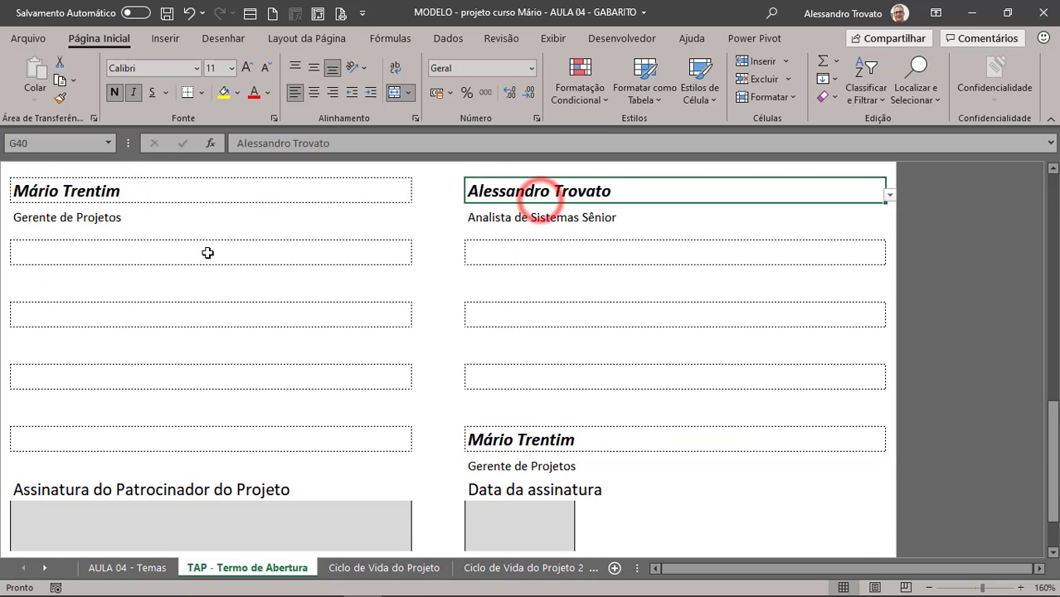
left_click(208, 253)
left_click(559, 244)
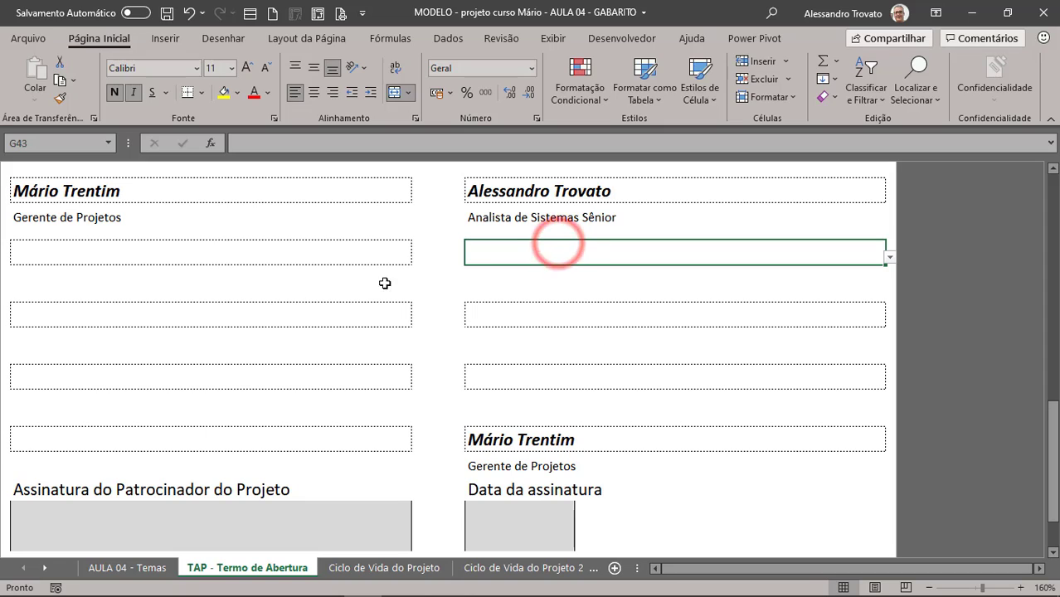
left_click(509, 444)
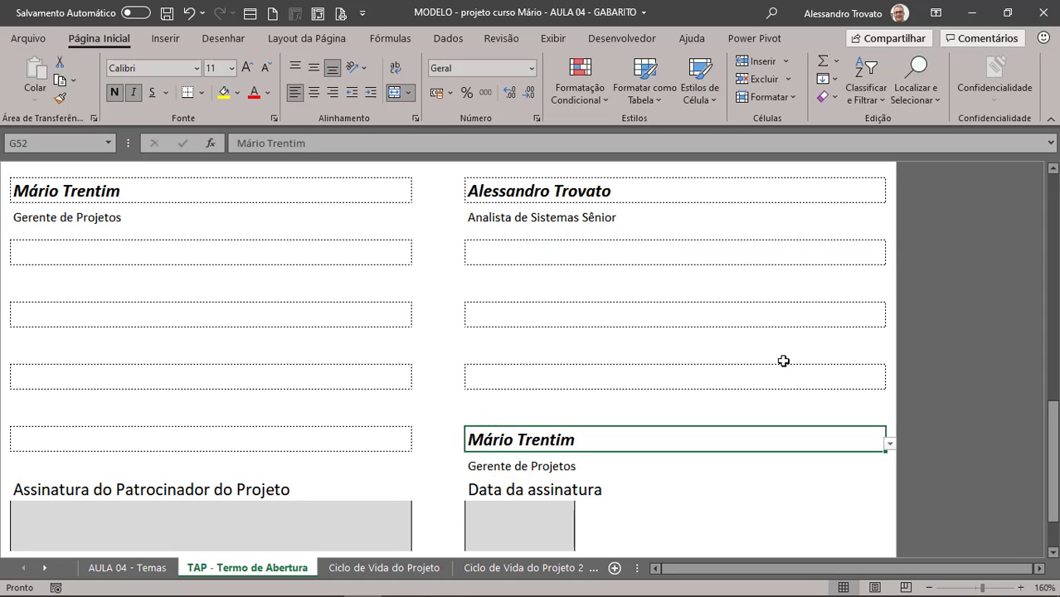
key("Delete")
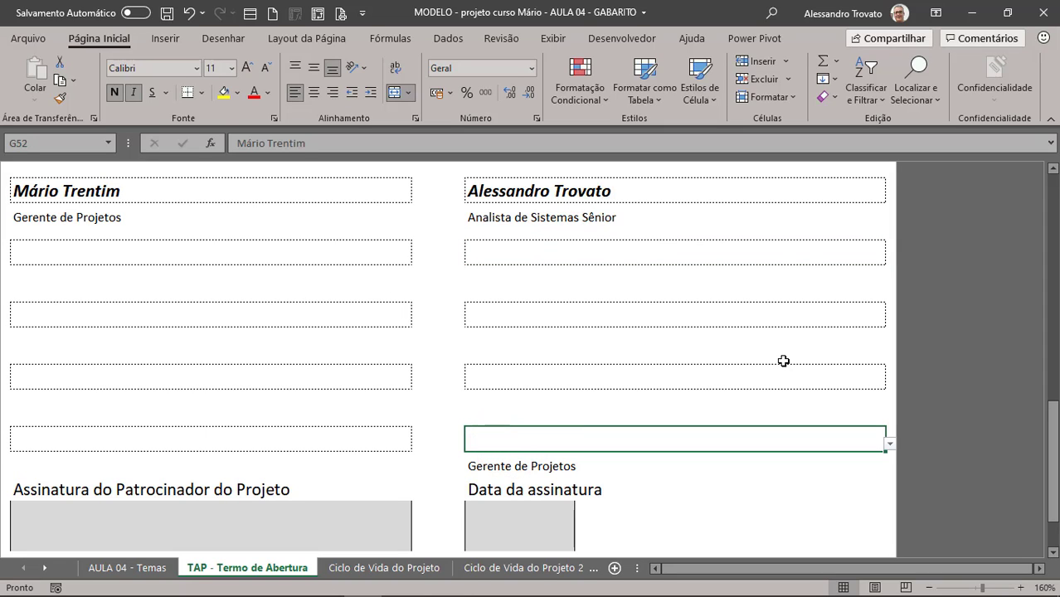
- Examine the conditional formatting options available for the name cell B40
left_click(266, 191)
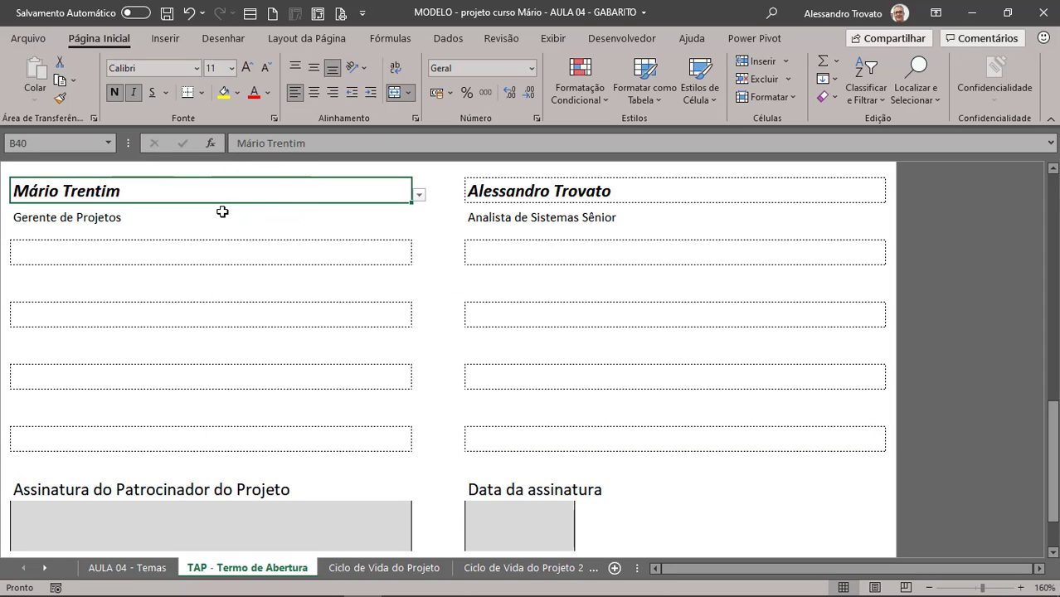
left_click(110, 38)
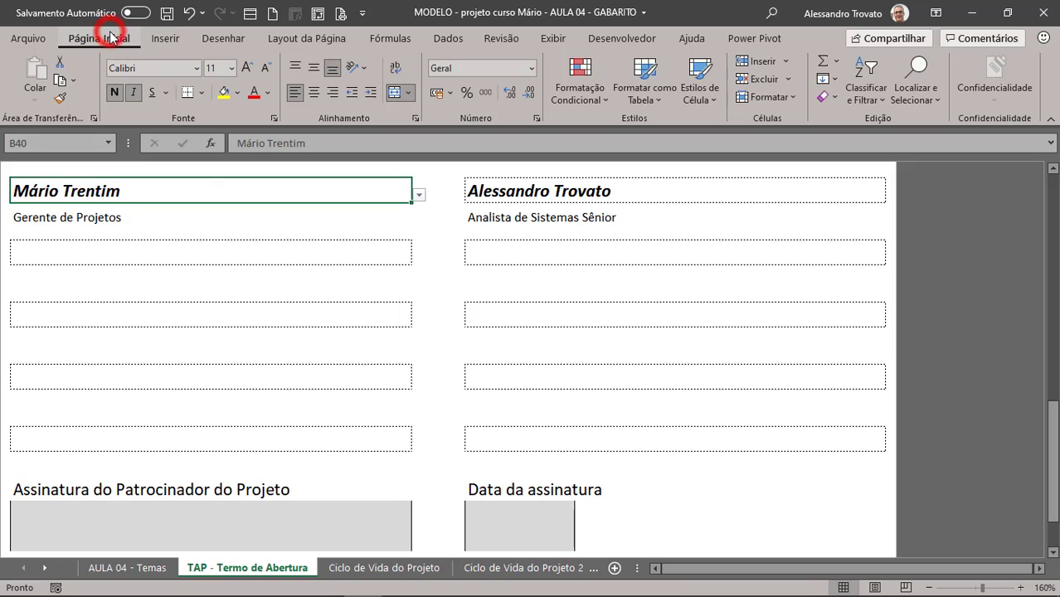
left_click(593, 90)
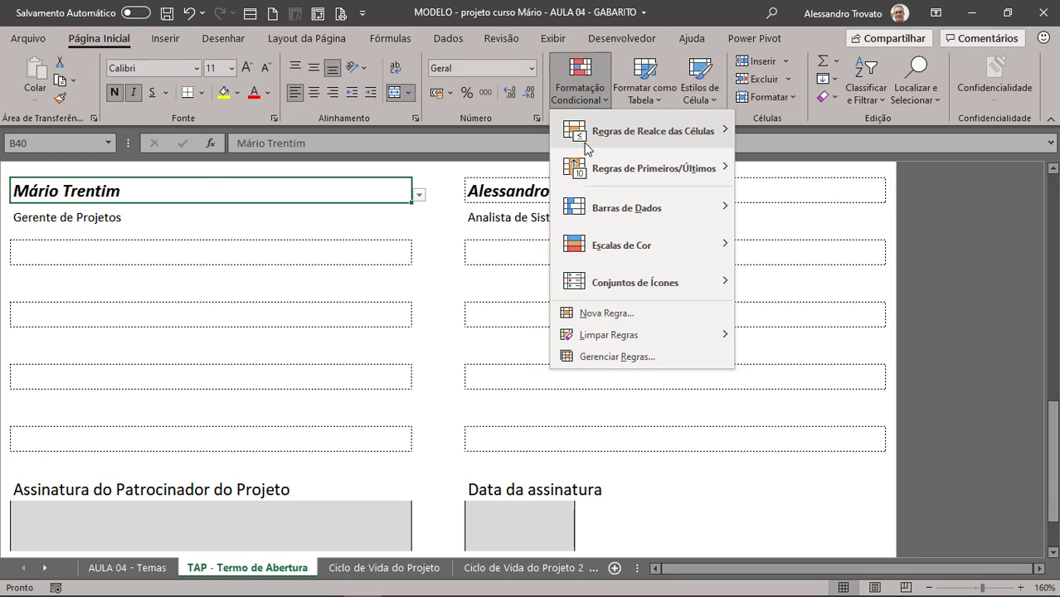
mouse_move(610, 335)
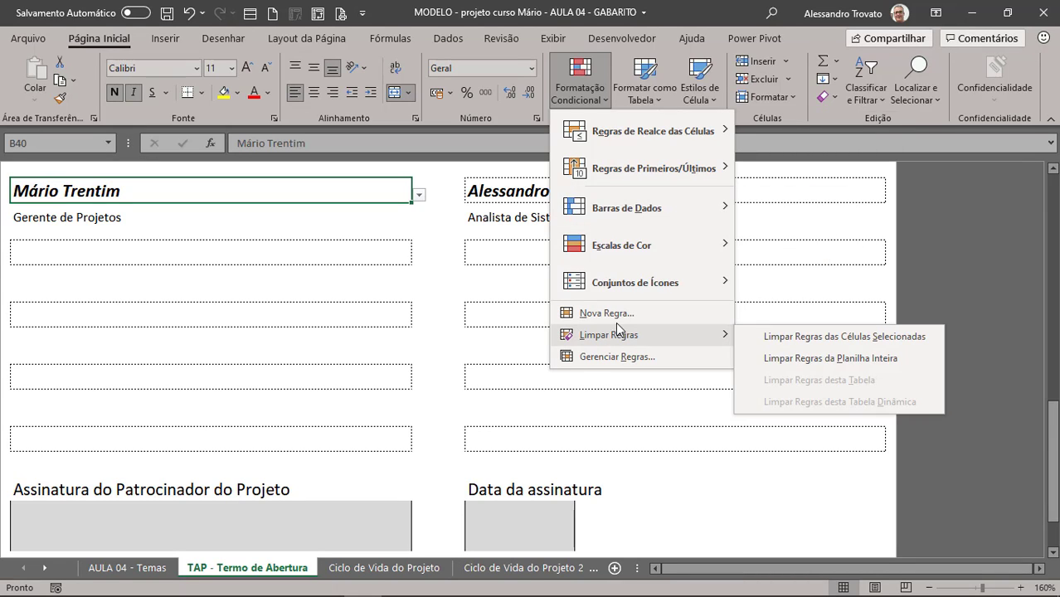
mouse_move(629, 244)
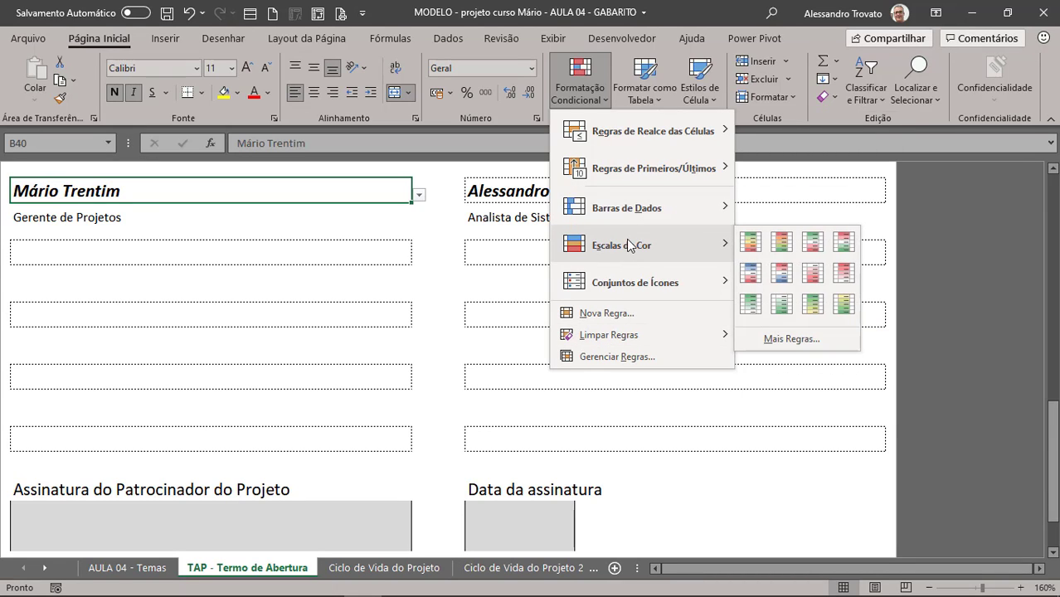
- Start a Duplicate Values highlight rule for all ten team name cells, B and G in rows 40, 43, 46, 49 and 52
left_click(153, 189)
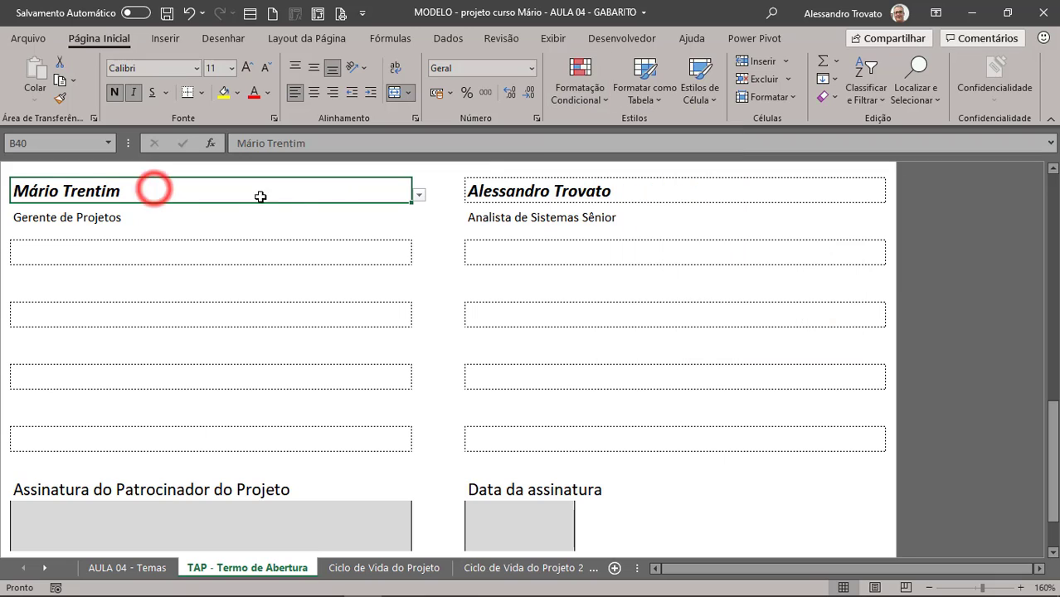
left_click(524, 192, "ctrl")
left_click(307, 249, "ctrl")
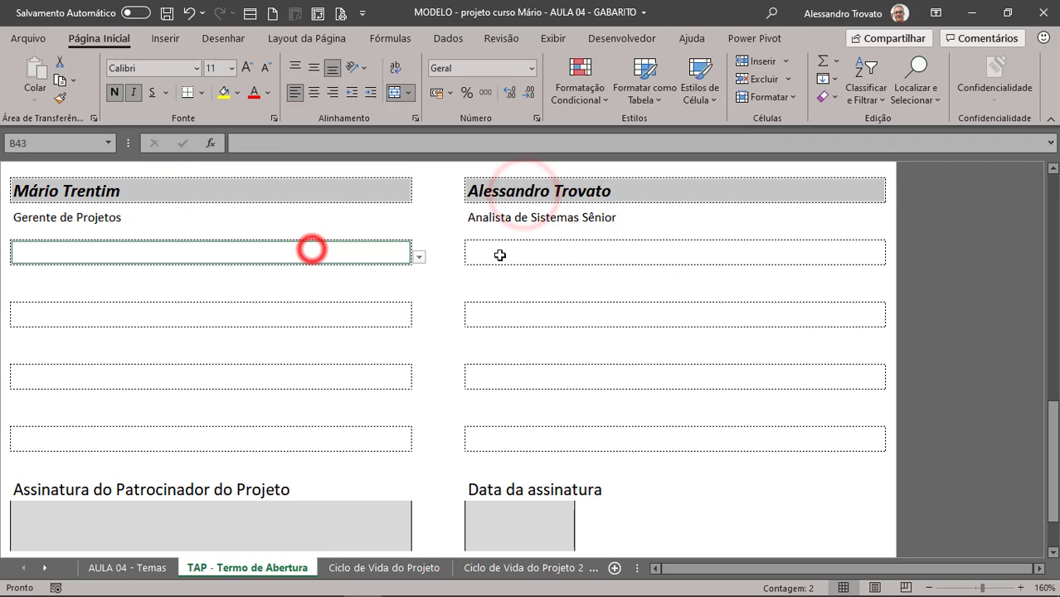
left_click(499, 253, "ctrl")
left_click(335, 310, "ctrl")
left_click(498, 313, "ctrl")
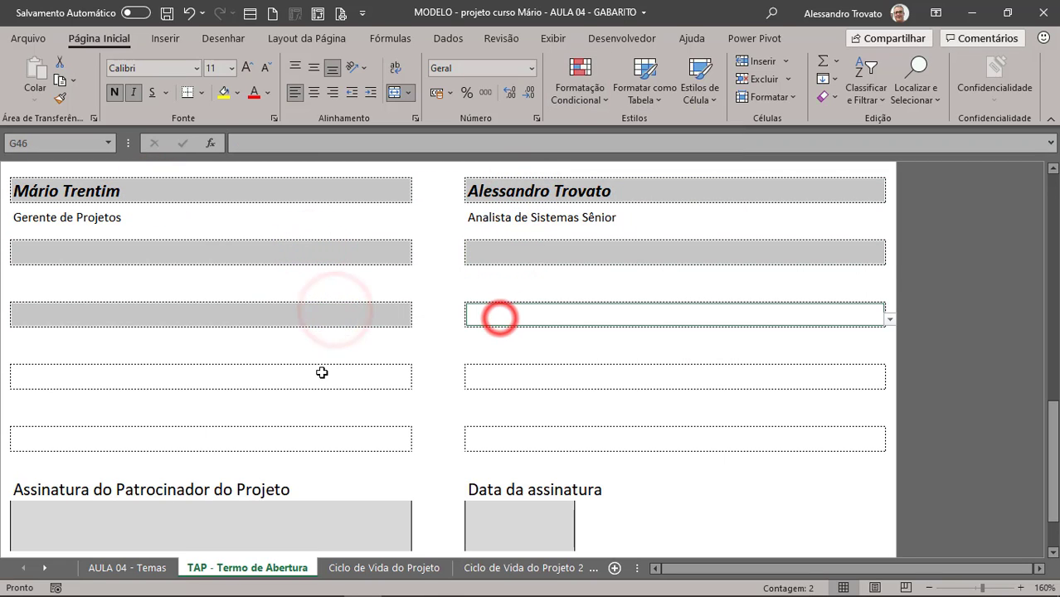
left_click(322, 374, "ctrl")
left_click(491, 382, "ctrl")
left_click(339, 440, "ctrl")
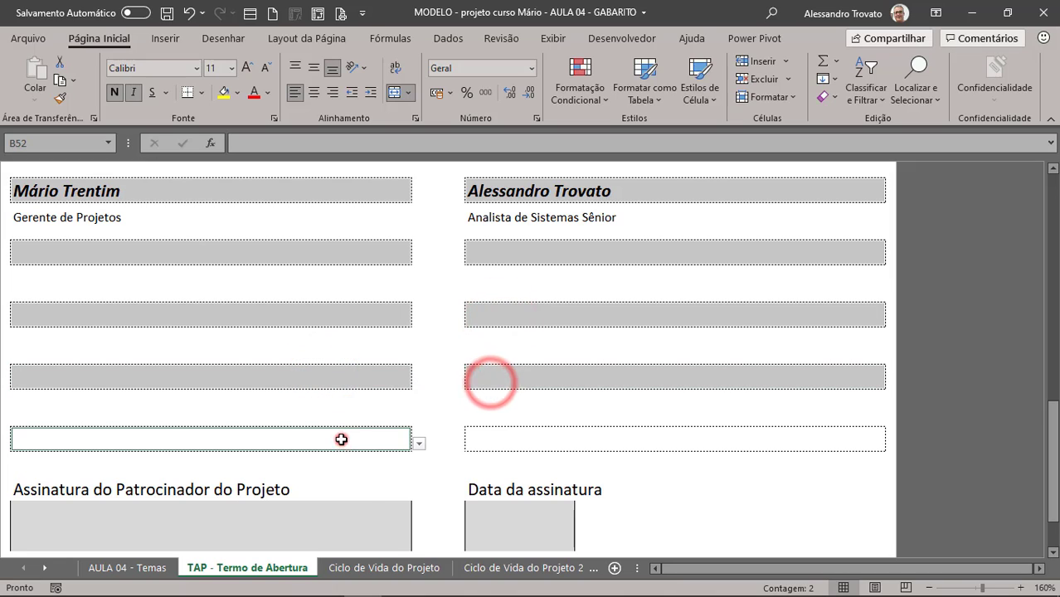
left_click(485, 438, "ctrl")
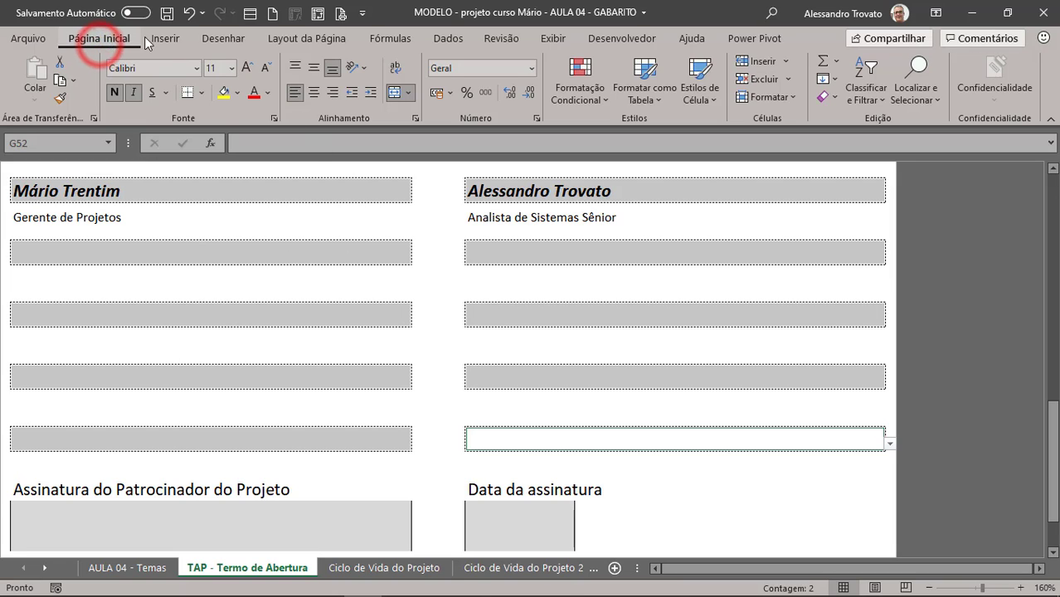
left_click(581, 86)
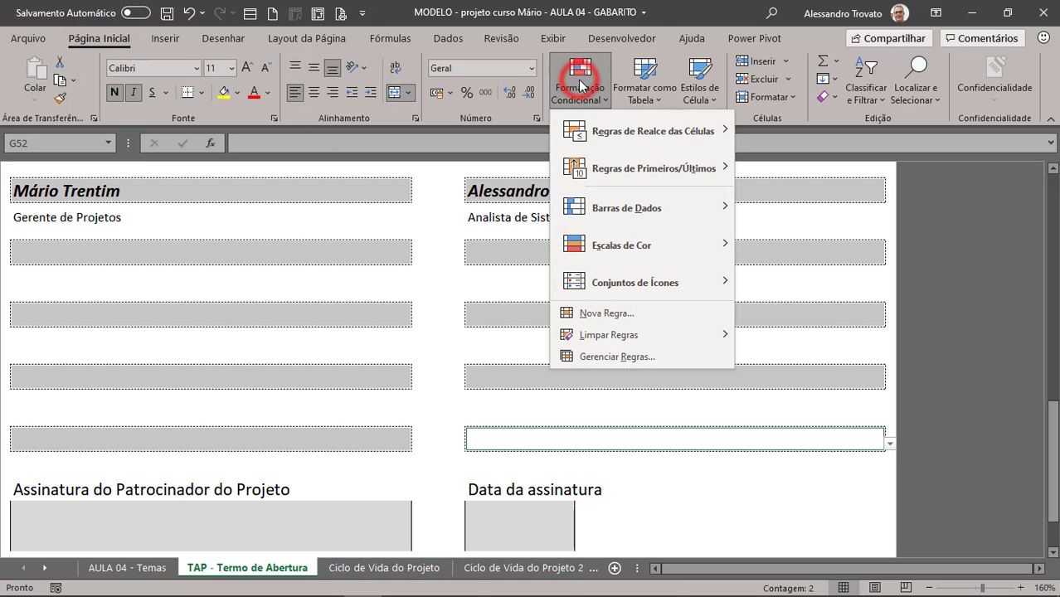
left_click(610, 133)
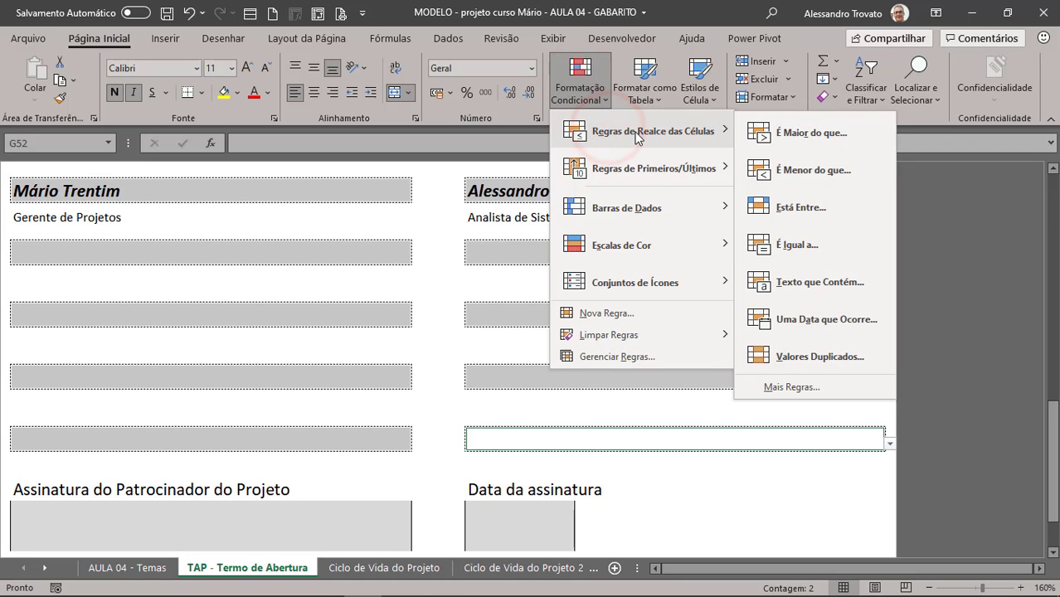
left_click(826, 358)
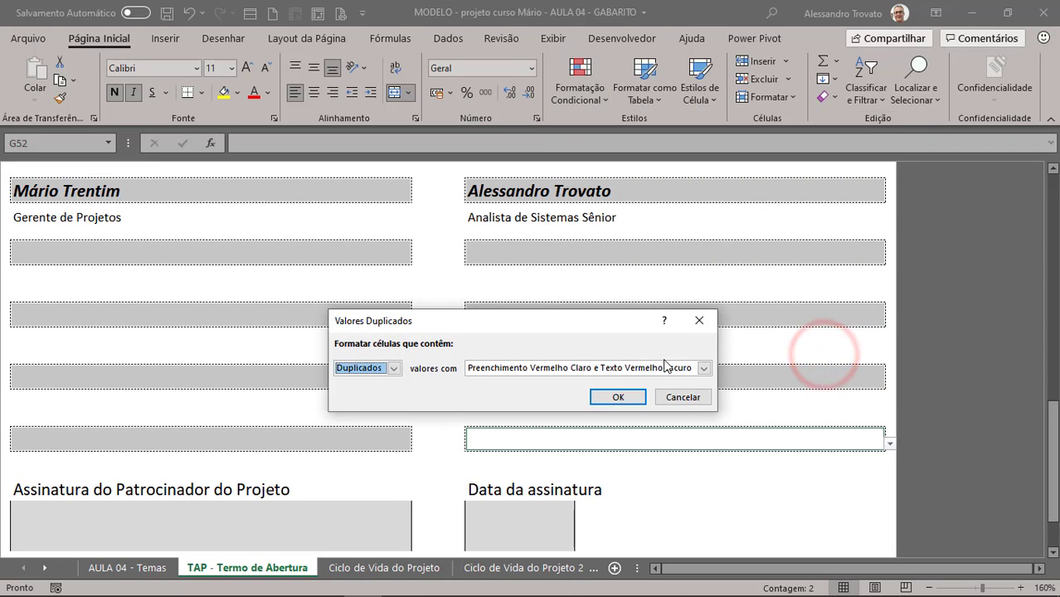
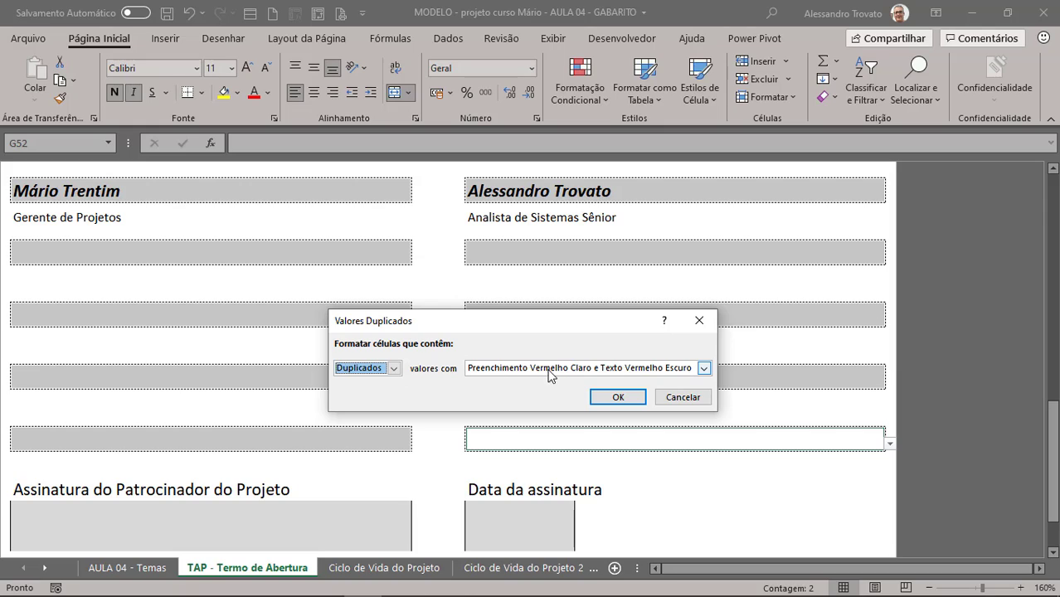
- Give the duplicate values rule a custom format with a light gold fill and apply it to the name cells
left_click(704, 369)
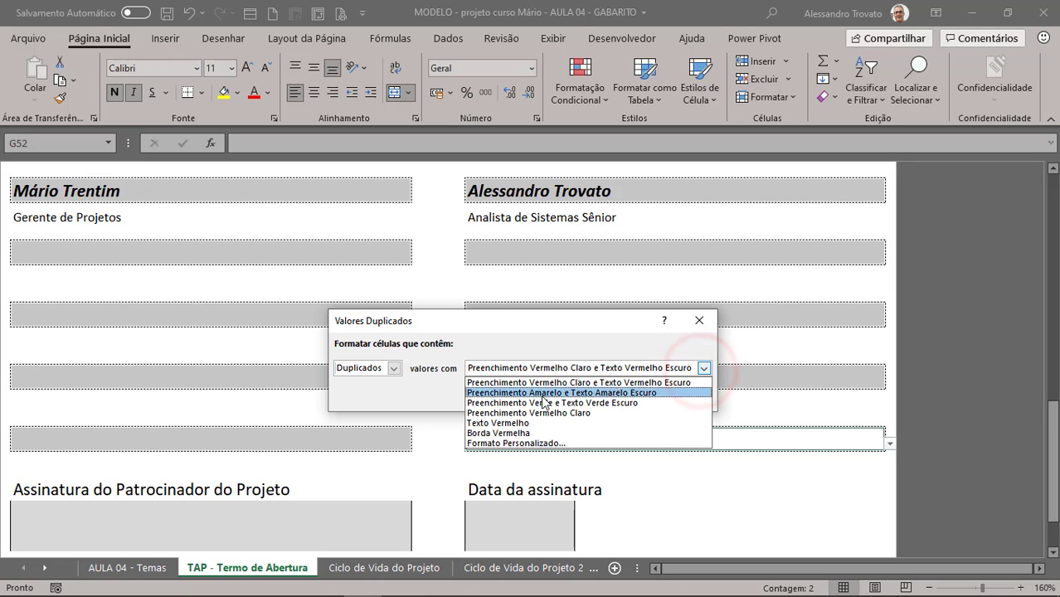
left_click(517, 445)
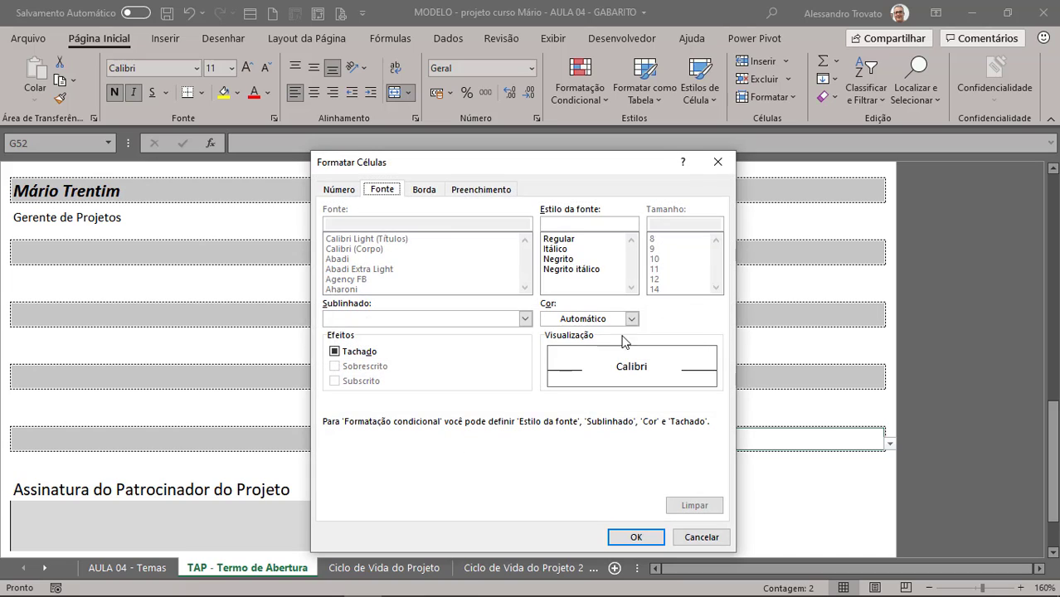
left_click(494, 191)
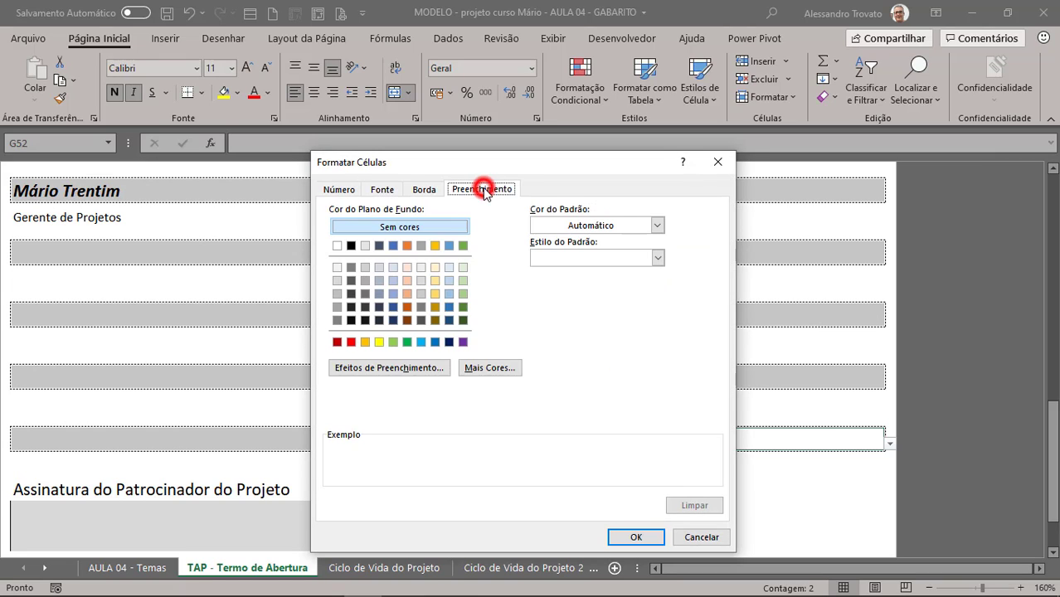
left_click(435, 269)
left_click(435, 280)
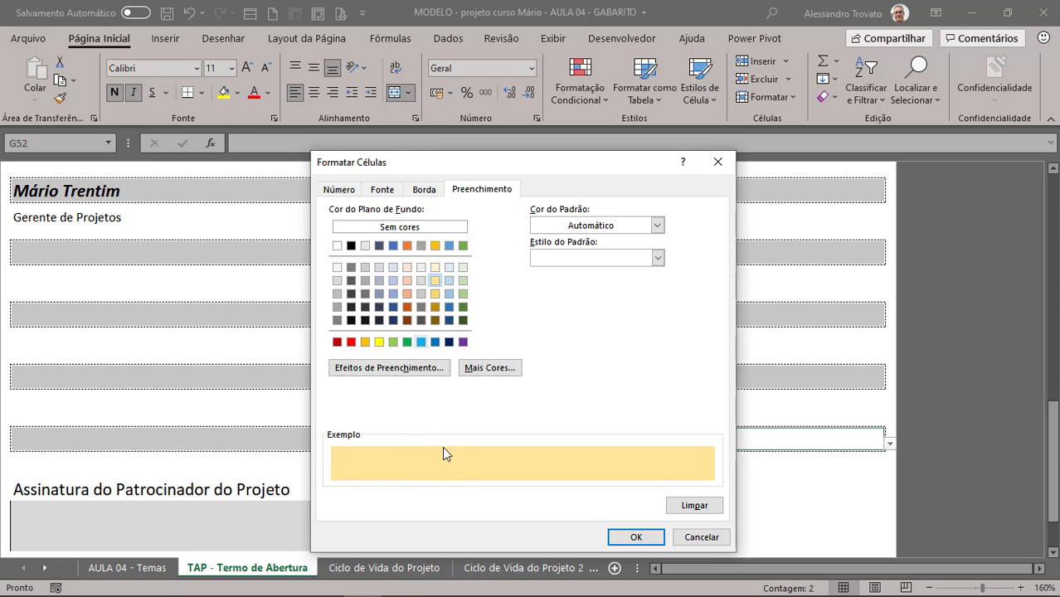
left_click(621, 535)
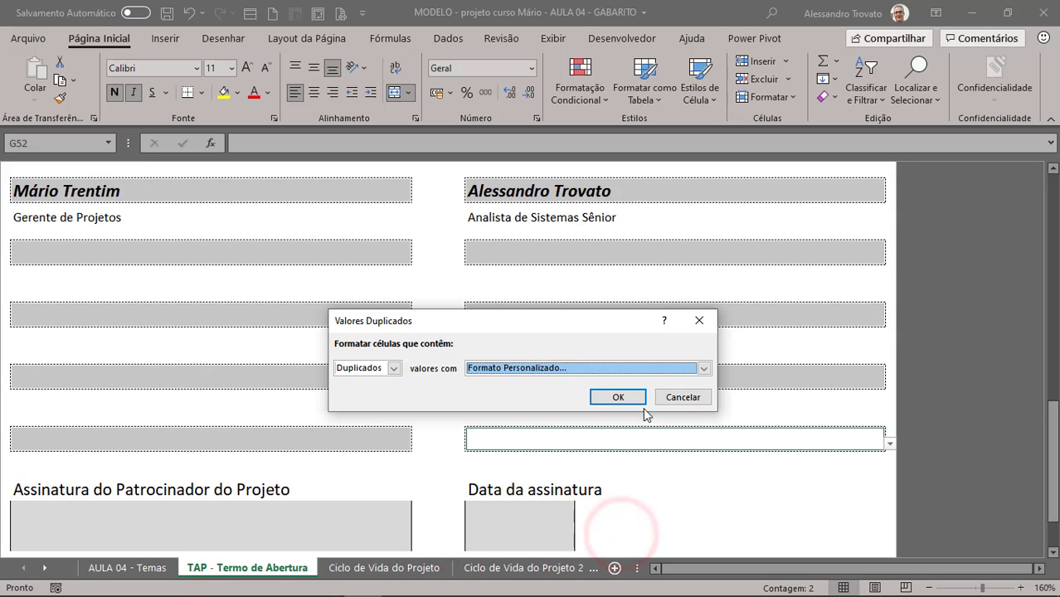
left_click(622, 397)
left_click(618, 397)
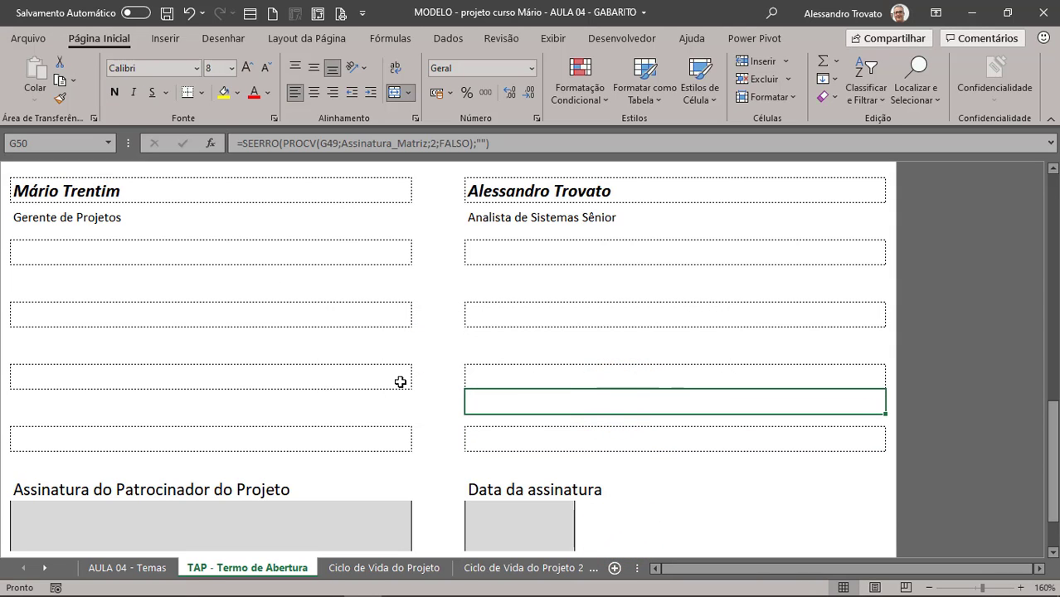
- Test the rule by choosing G40's team member in B43, and replace that entry with the third name in the list
left_click(356, 258)
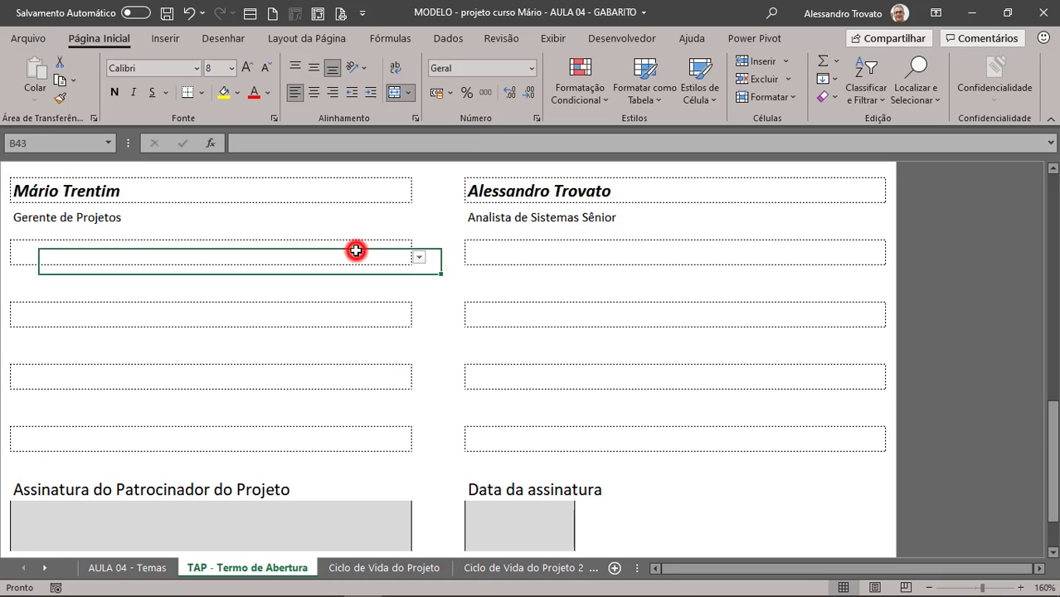
left_click(419, 257)
left_click(218, 273)
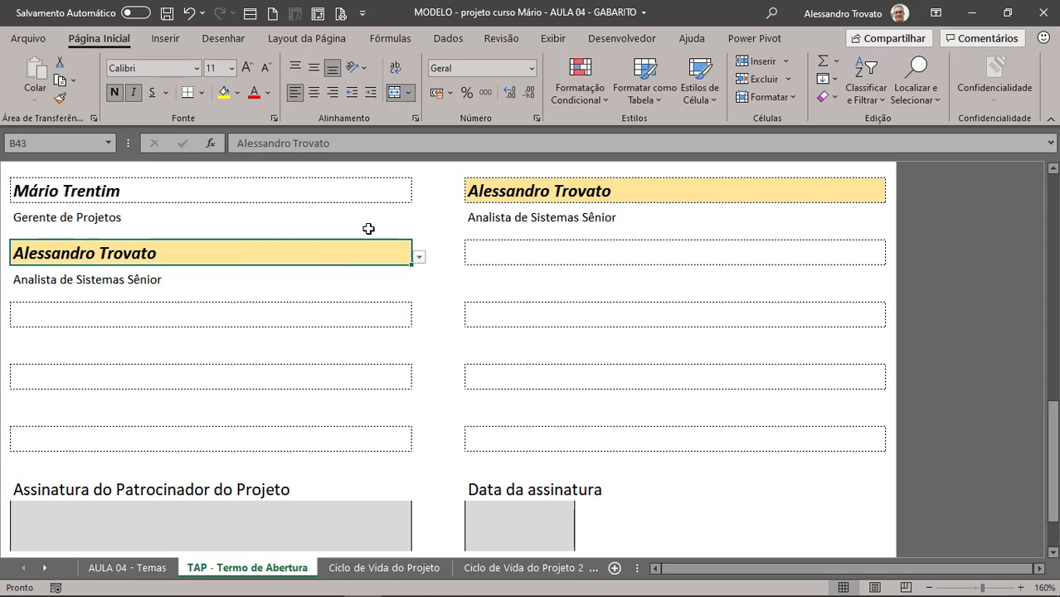
left_click(419, 257)
left_click(237, 303)
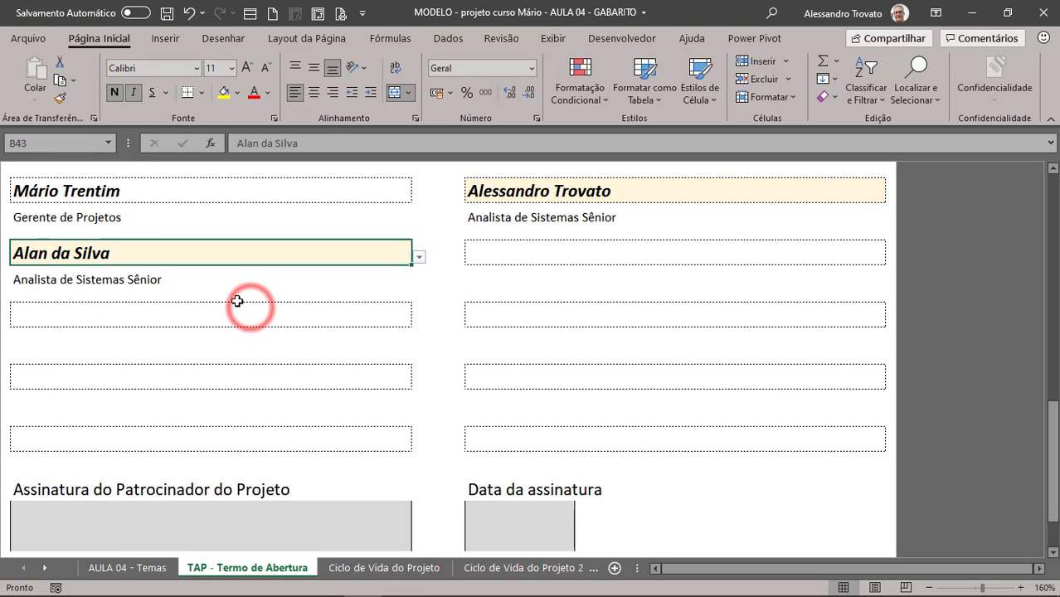
scroll(539, 298, "up", 1)
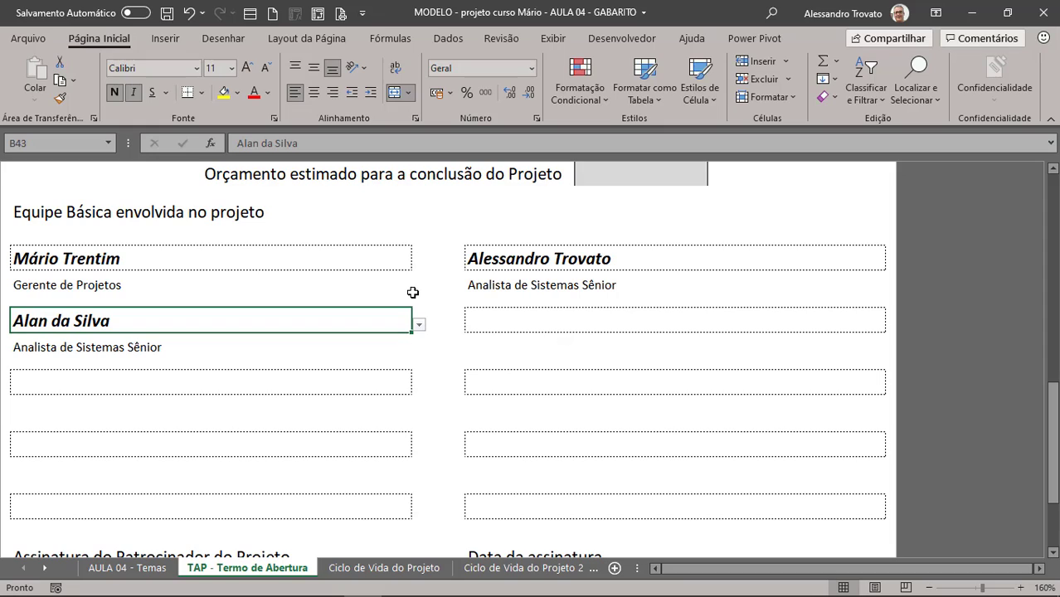
- Review the role lookup in B41 and the charter layout, and find the DATADIF topic on the AULA 04 - Temas sheet
left_click(296, 288)
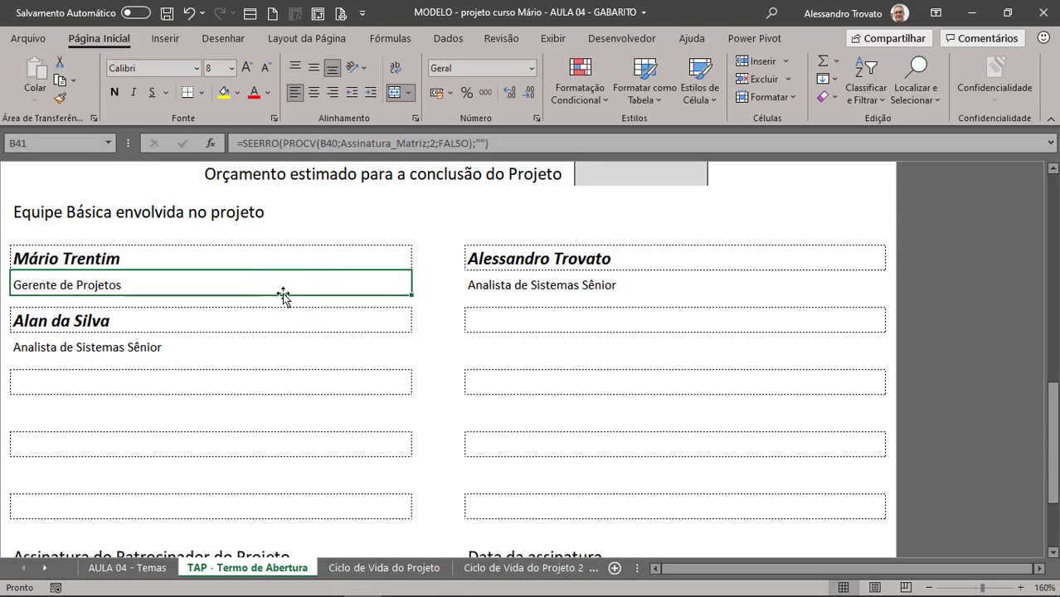
scroll(300, 301, "up", 1)
scroll(379, 324, "down", 10)
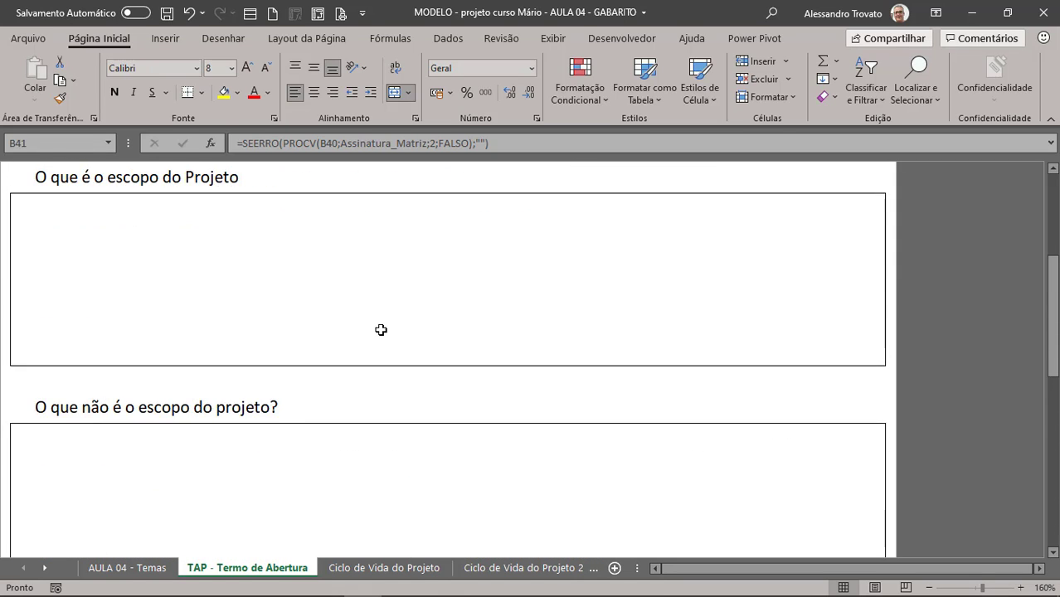
scroll(381, 330, "down", 4, "ctrl")
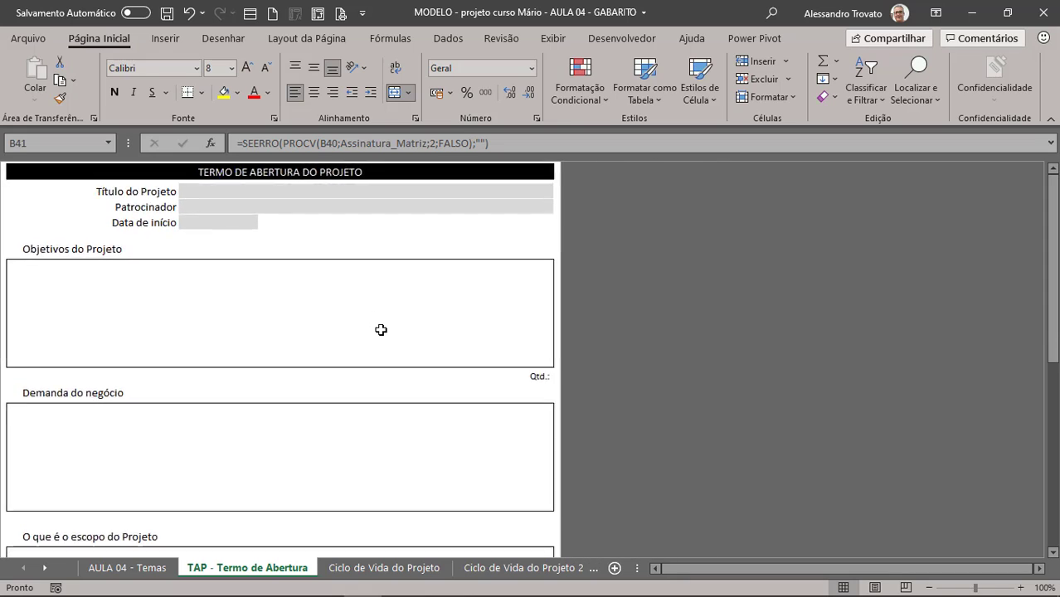
scroll(380, 331, "up", 2, "ctrl")
left_click(113, 568)
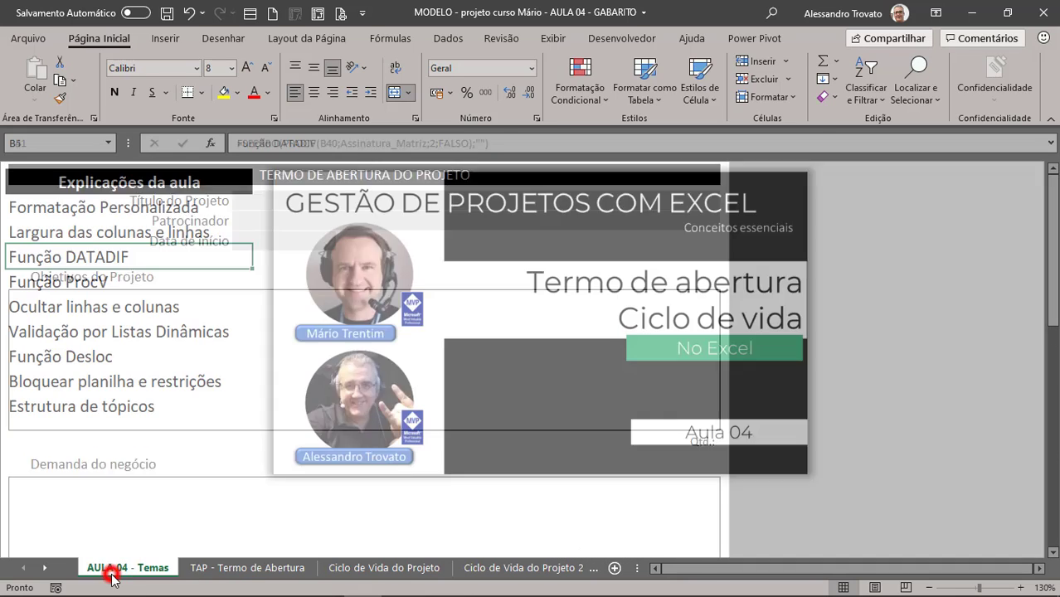
left_click(81, 257)
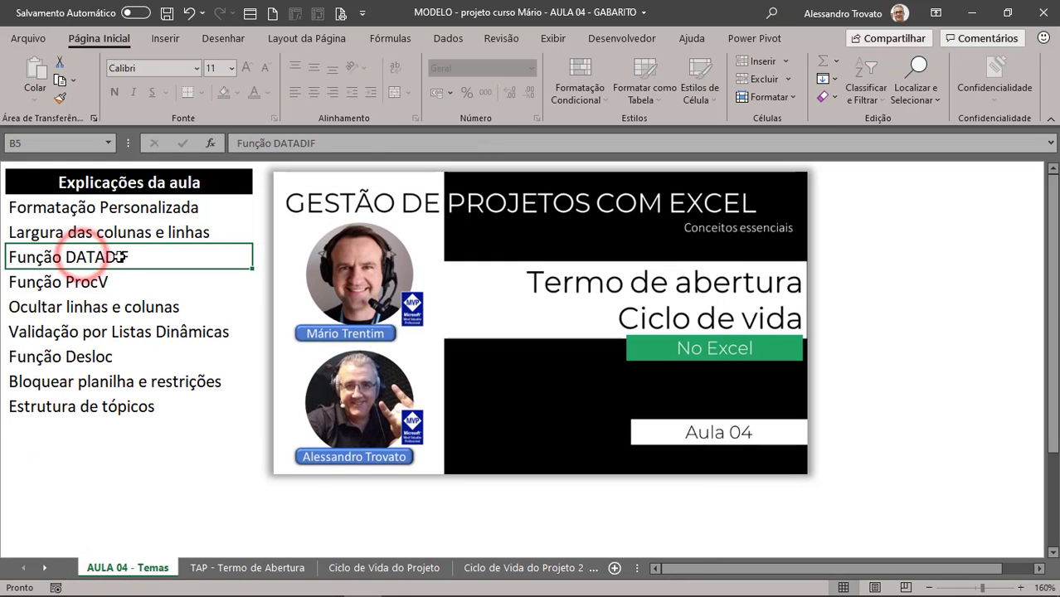
- On the TAP - Termo de Abertura sheet, enter 24/12/2021 as the estimated project completion date in I33
left_click(216, 571)
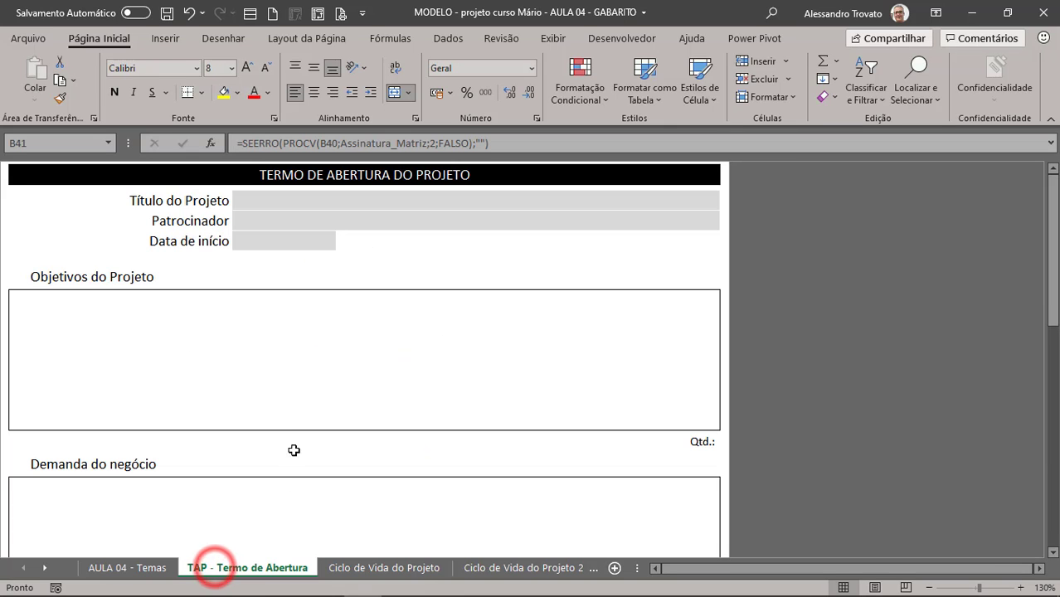
scroll(283, 402, "down", 2)
scroll(290, 397, "down", 8)
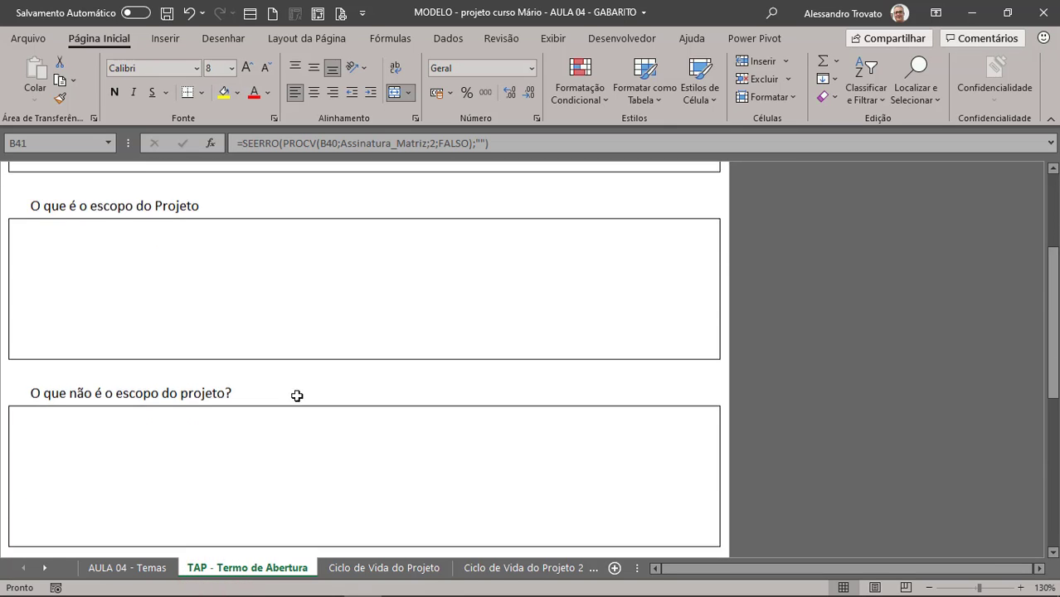
scroll(302, 390, "down", 10)
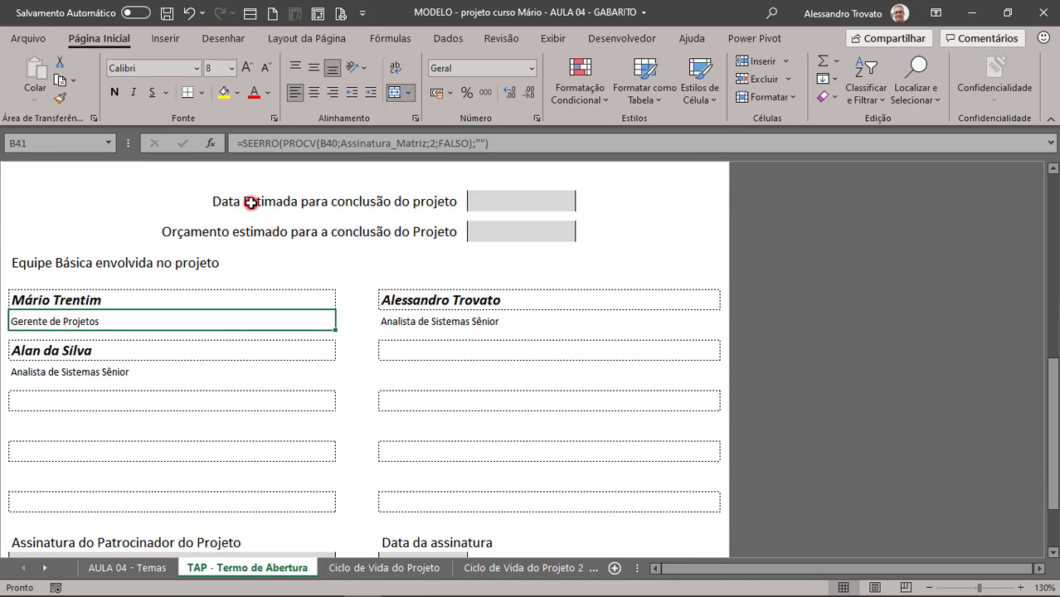
left_click(250, 202)
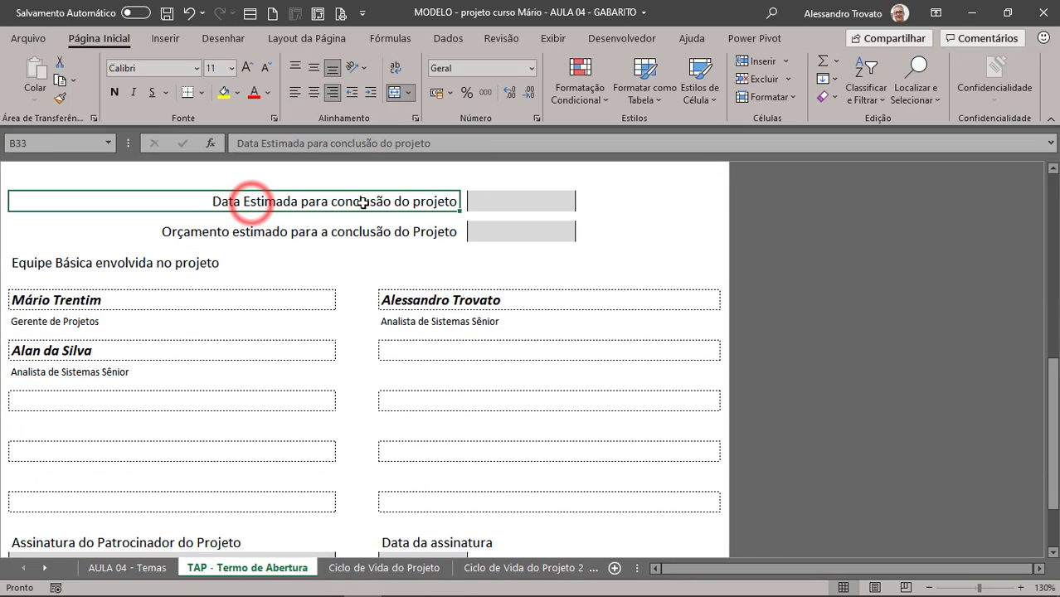
left_click(537, 197)
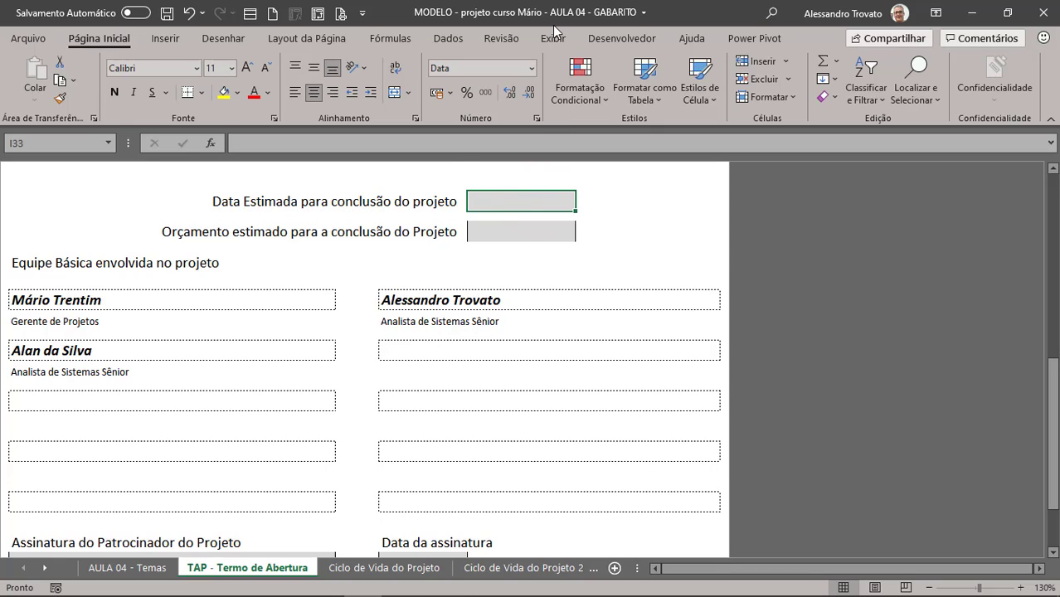
key("ctrl+semicolon")
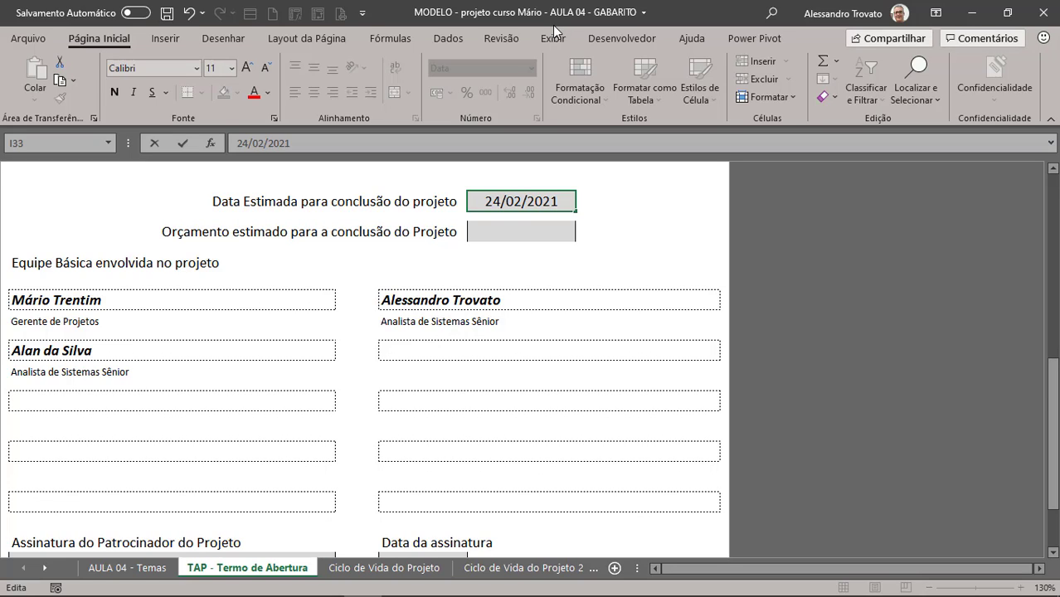
key("BackSpace")
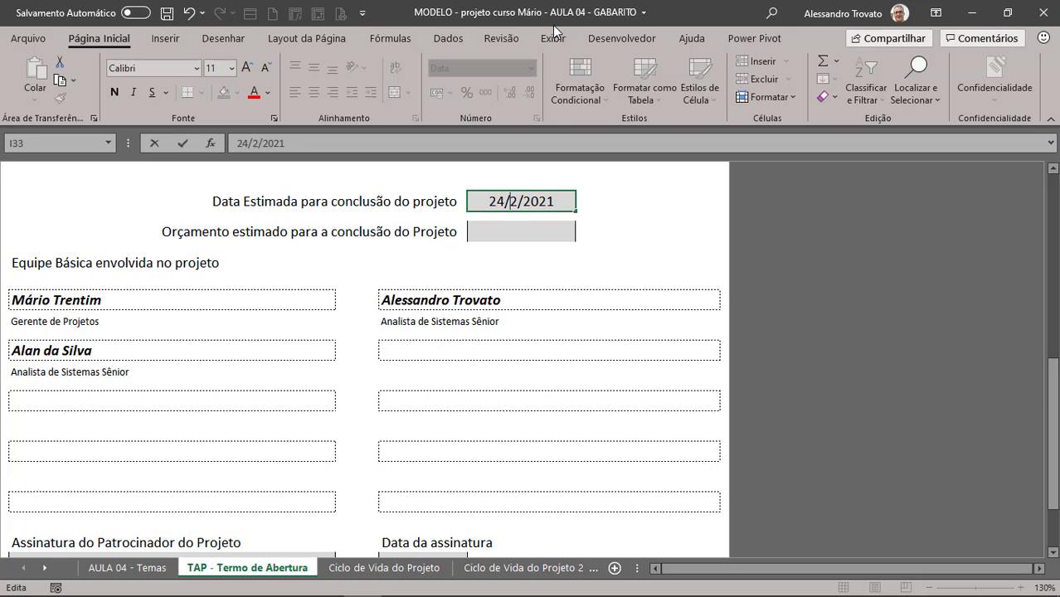
key("Delete")
type("12")
key("Return")
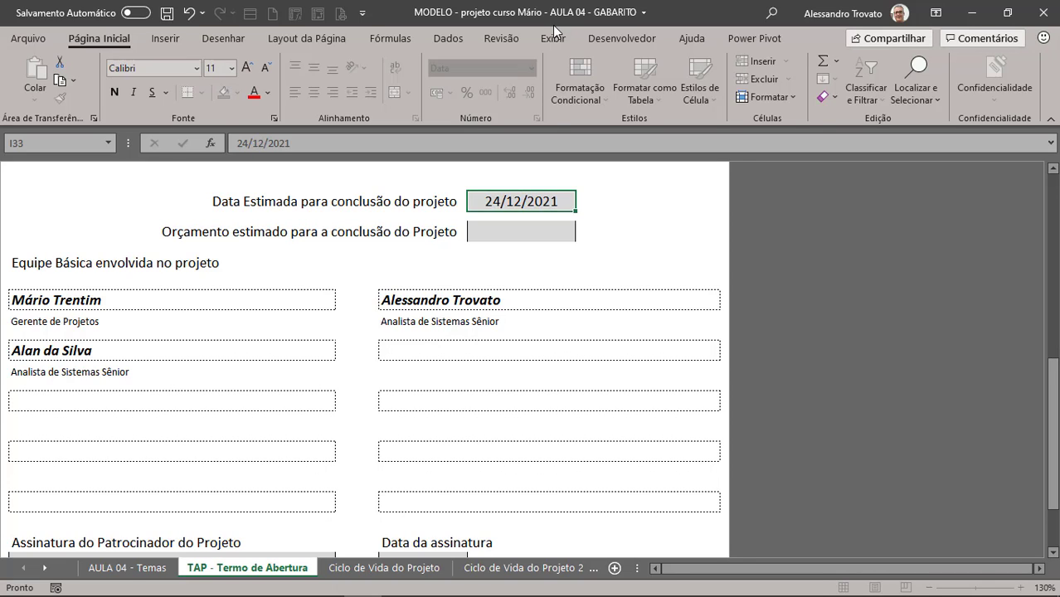
- Open the LISTAS sheet to consult the Dmin, Dmax and Descrição deadline table
left_click(503, 201)
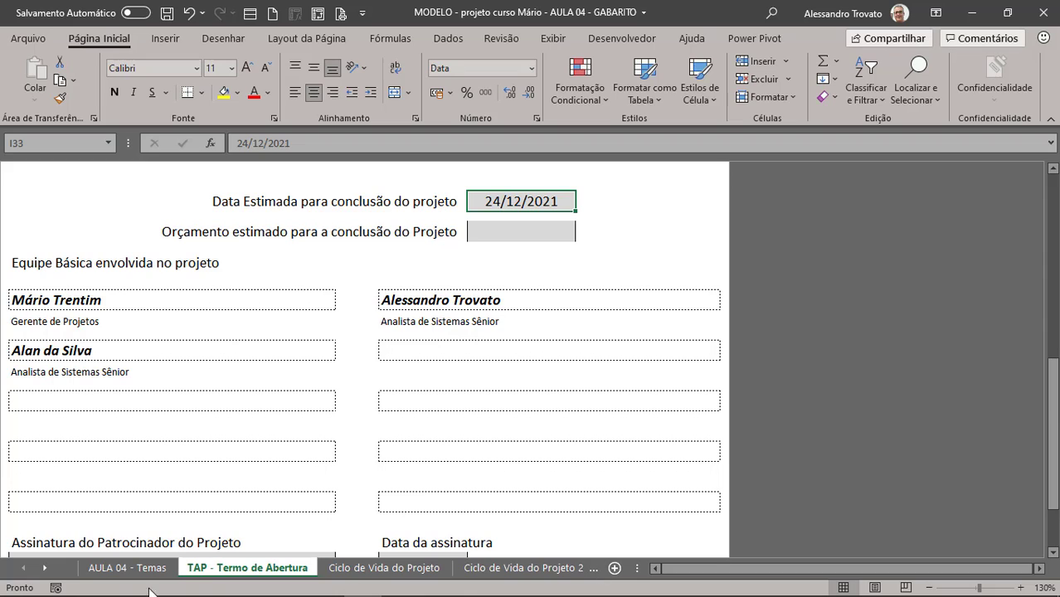
left_click(51, 567)
left_click(51, 568)
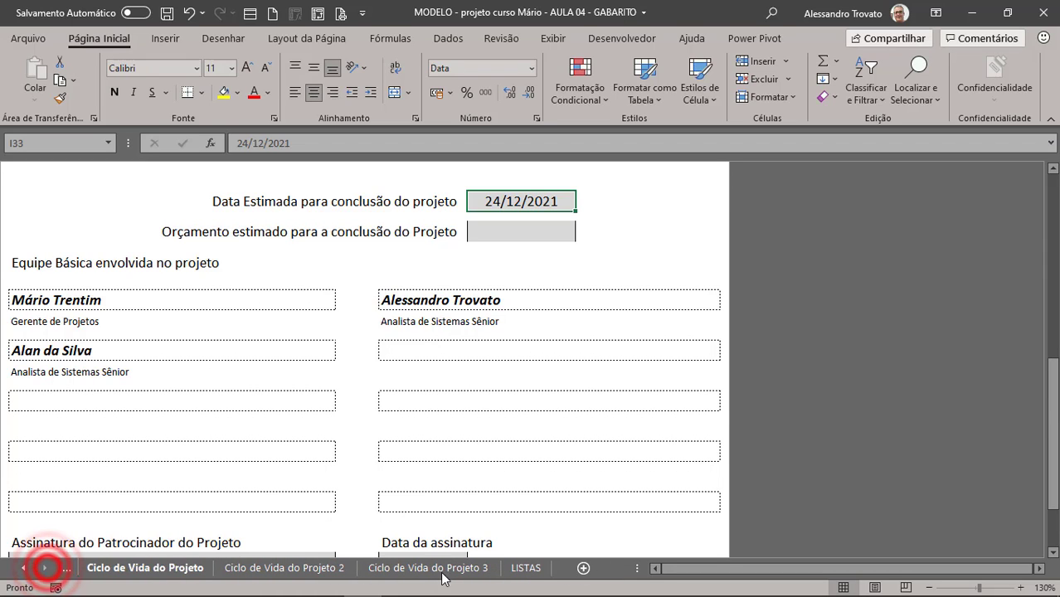
left_click(526, 569)
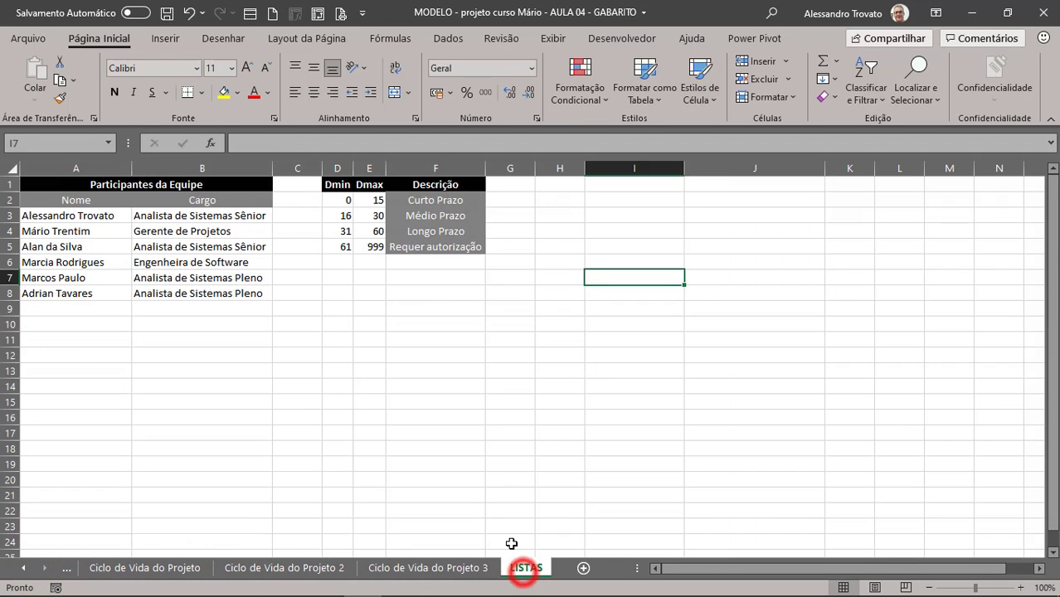
- Save the workbook
left_click(167, 14)
key("alt+Tab")
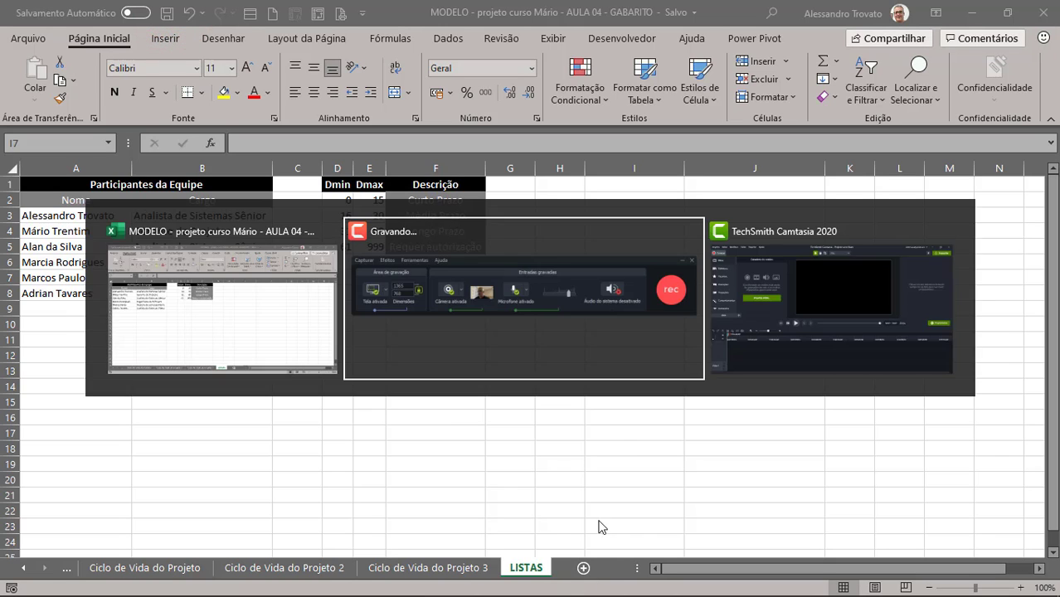
key("alt+Tab")
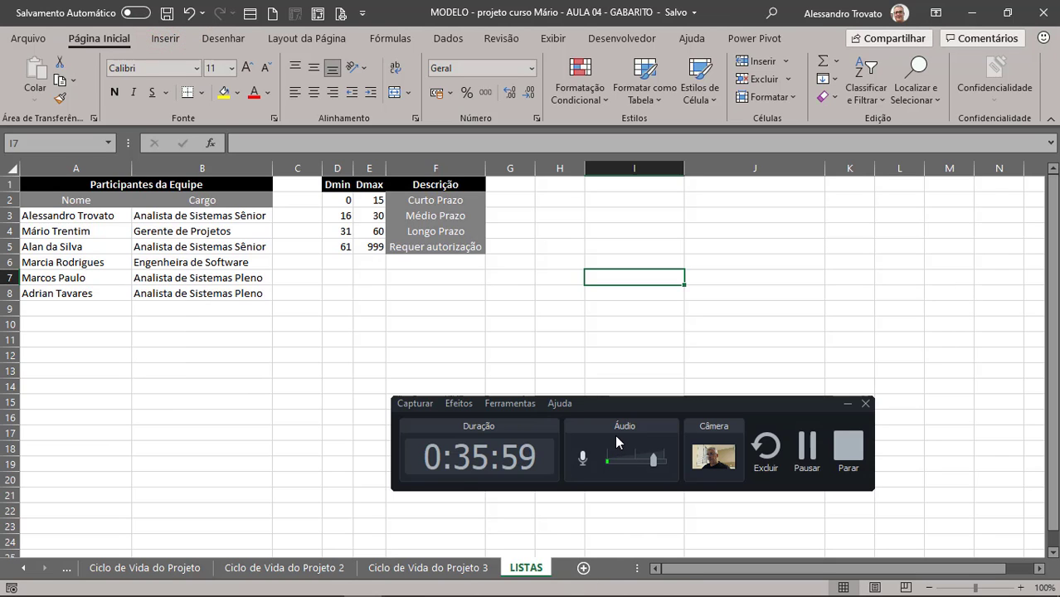
left_click(845, 407)
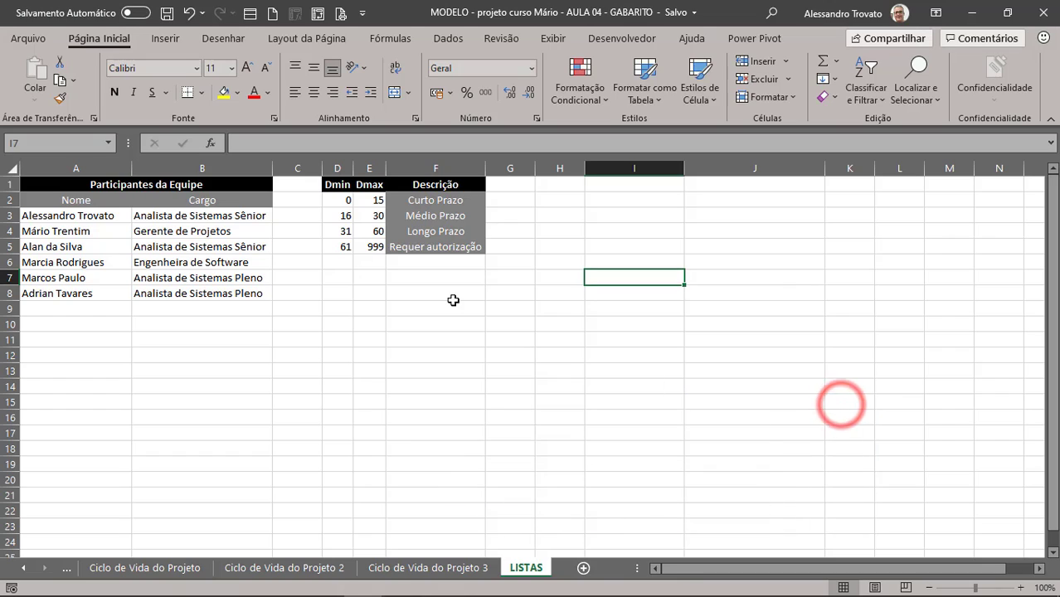
- Examine each Dmin to Dmax day range and its Descrição in the deadline table on the LISTAS sheet
left_click(347, 213)
left_click(340, 183)
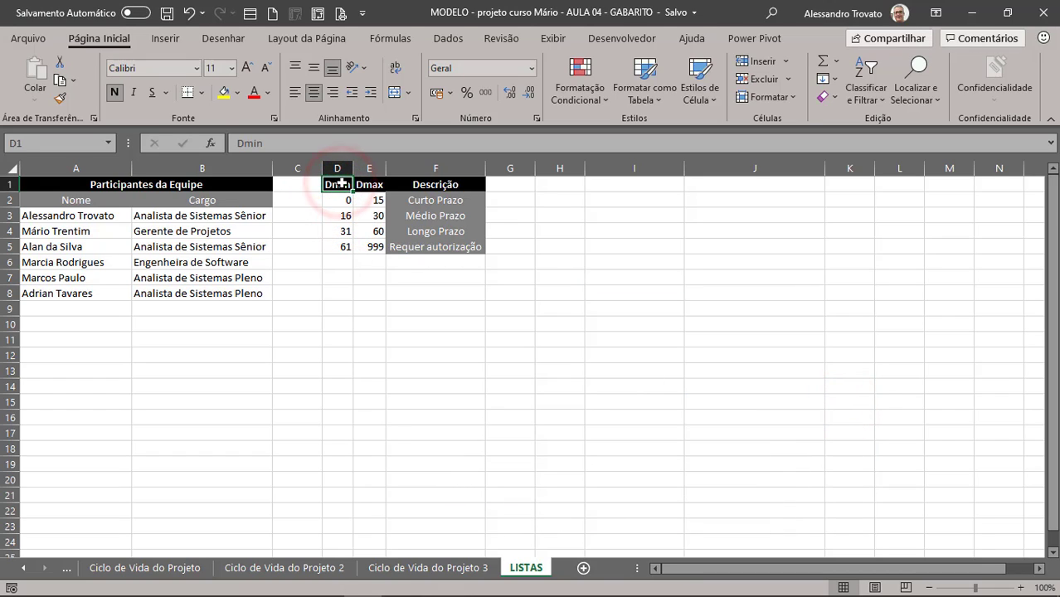
left_click(366, 185)
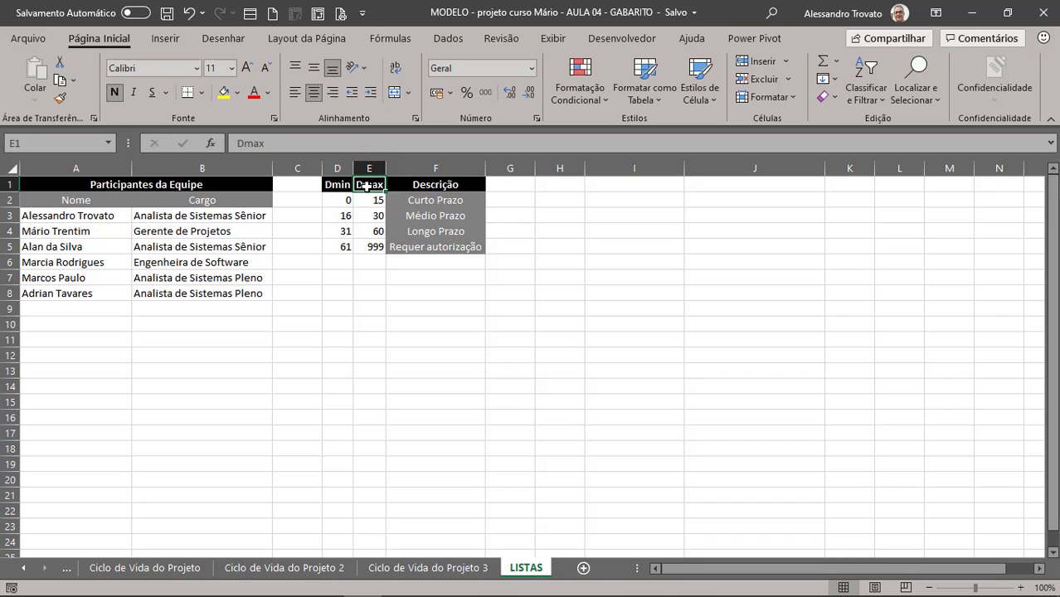
left_click(339, 186)
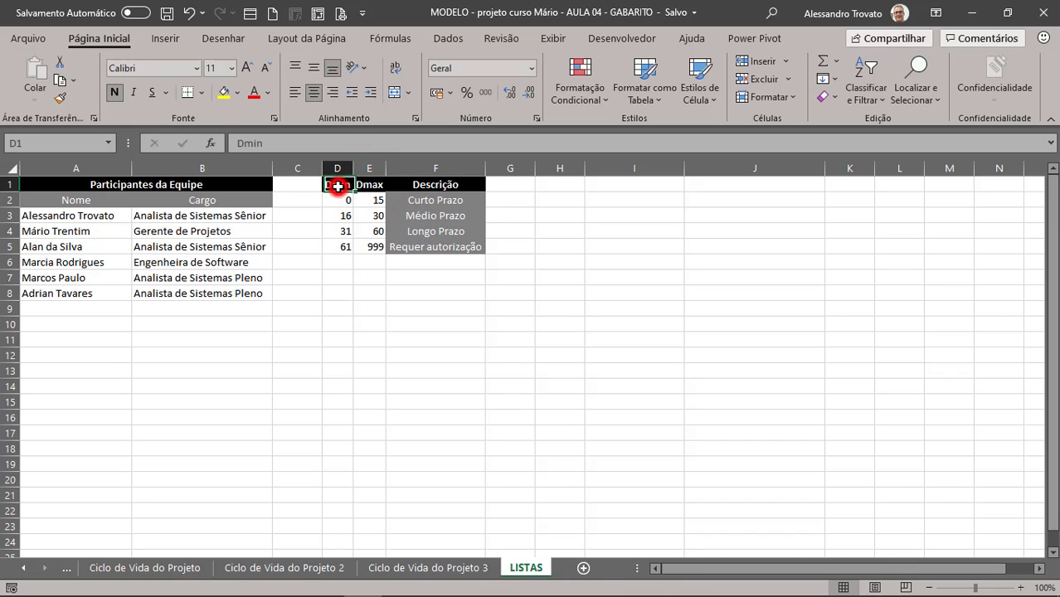
left_click(364, 186)
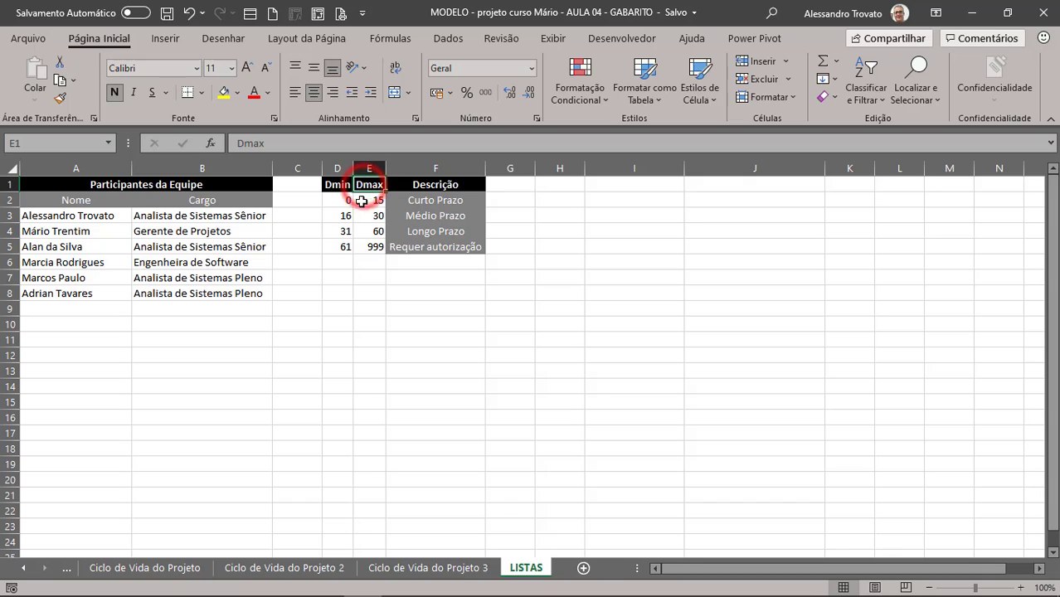
left_click(334, 200)
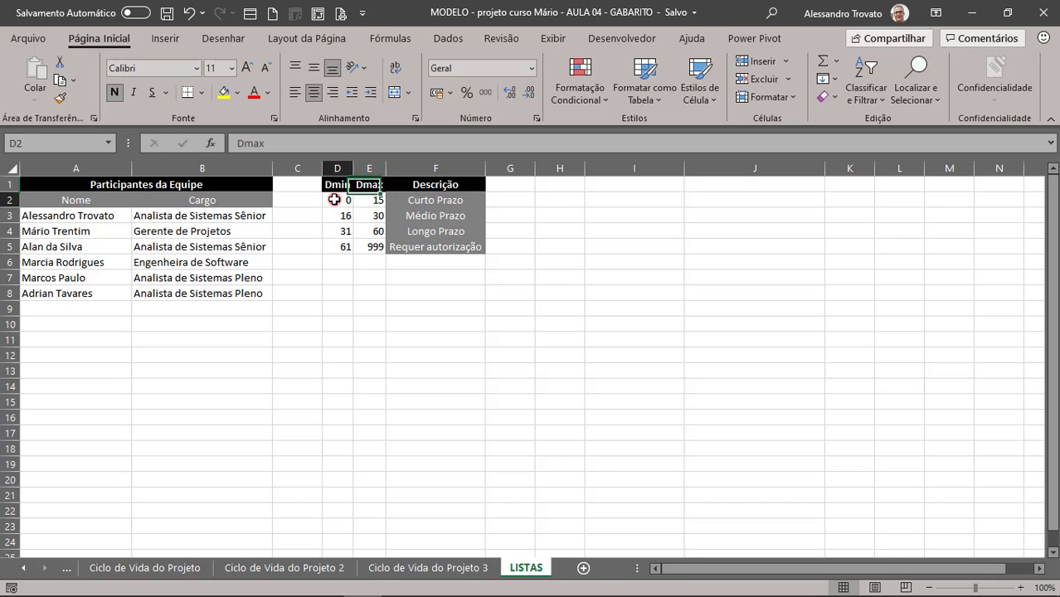
left_click_drag(352, 200, 368, 200)
left_click(436, 201)
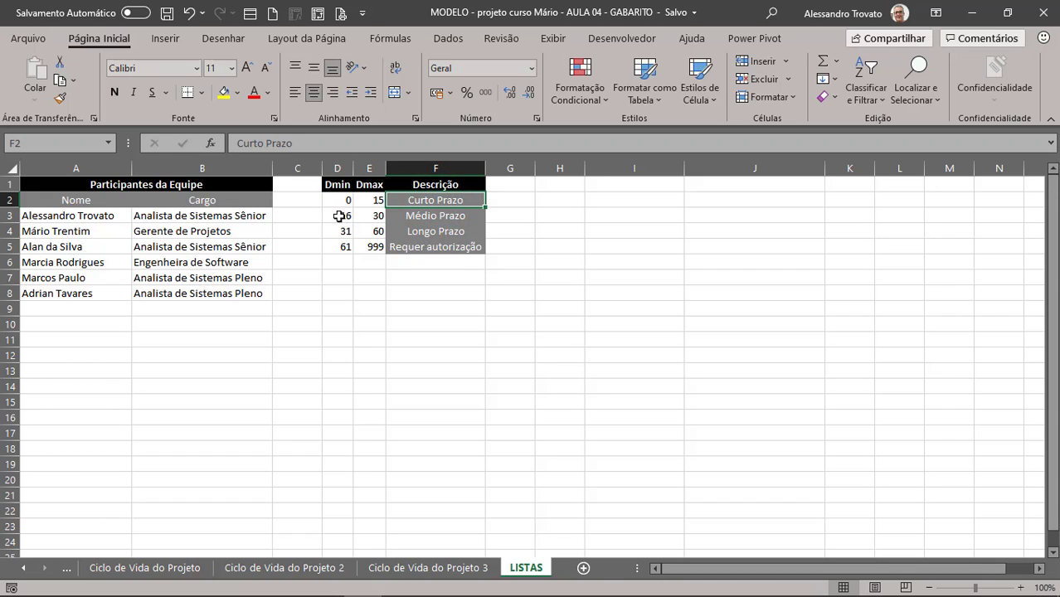
left_click_drag(339, 216, 365, 216)
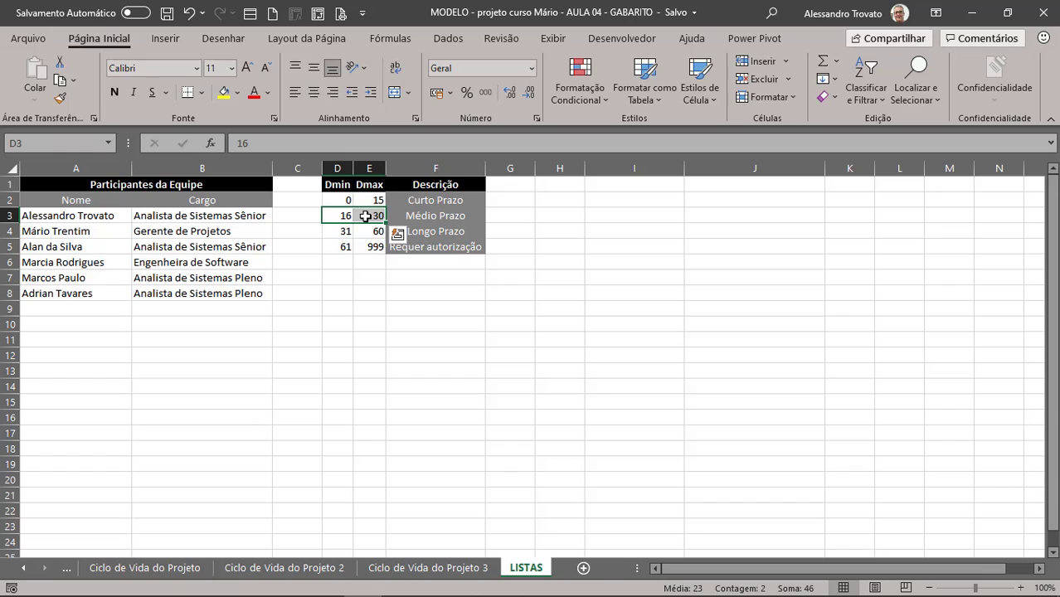
left_click(432, 218)
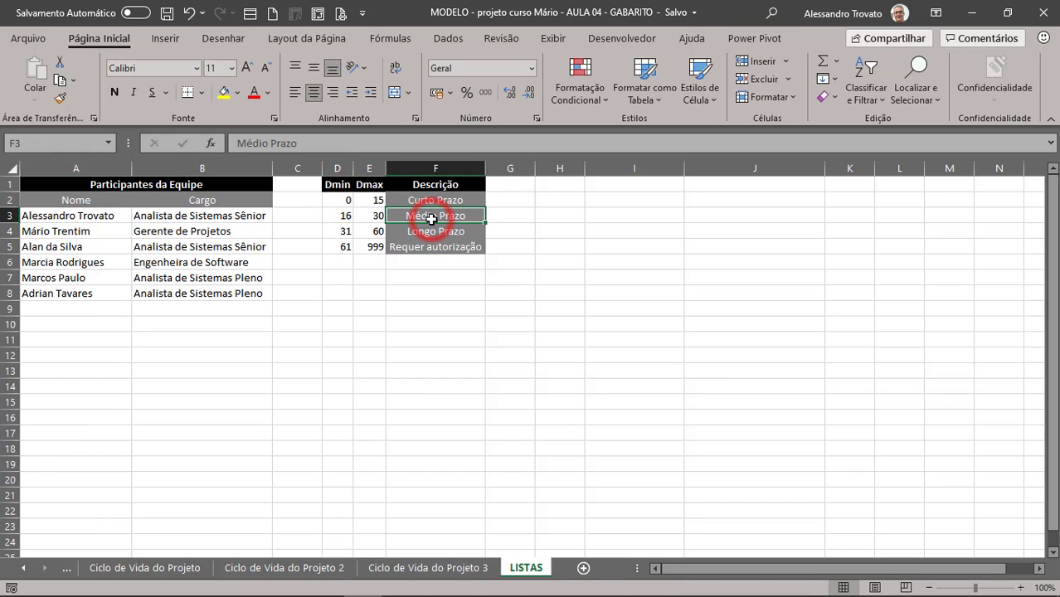
left_click(343, 233)
left_click_drag(342, 233, 369, 233)
left_click(437, 231)
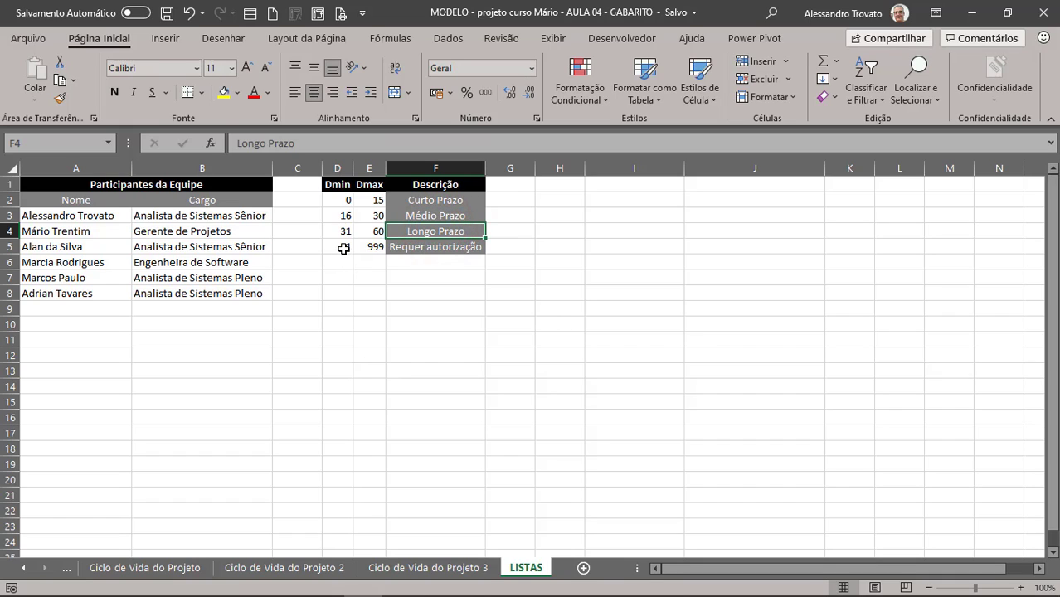
left_click_drag(344, 249, 357, 249)
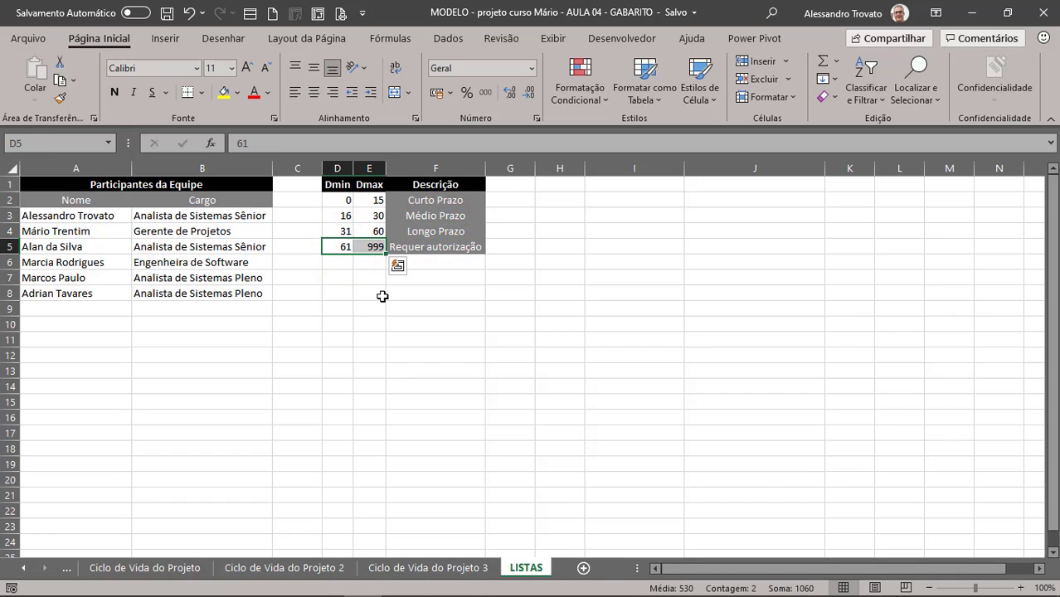
left_click(453, 248)
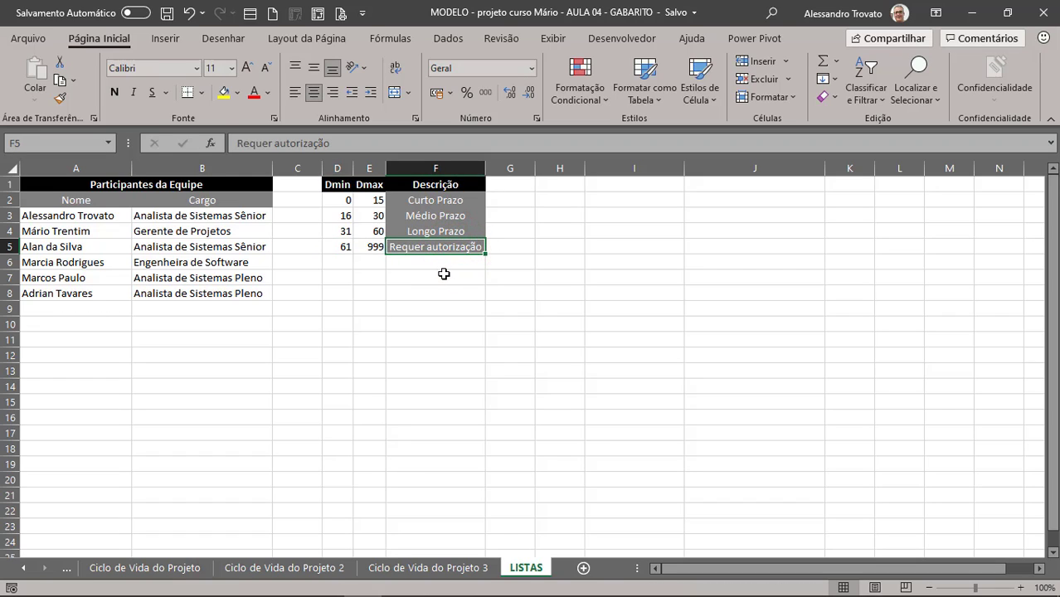
left_click(386, 238)
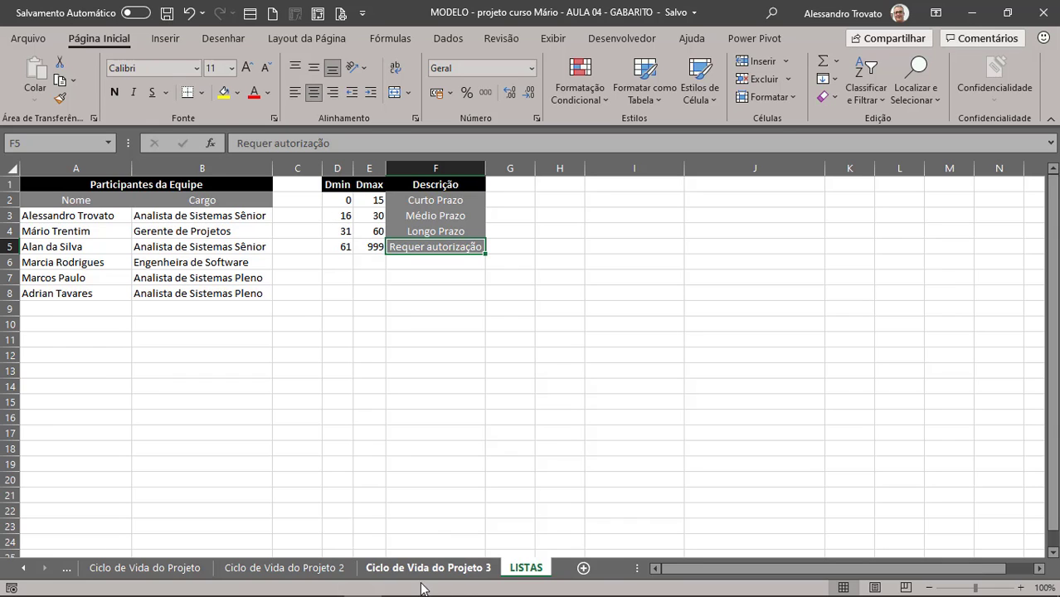
- On the TAP - Termo de Abertura sheet, start a DATADIF formula in J33, beside the estimated completion date
left_click(23, 570)
left_click(218, 569)
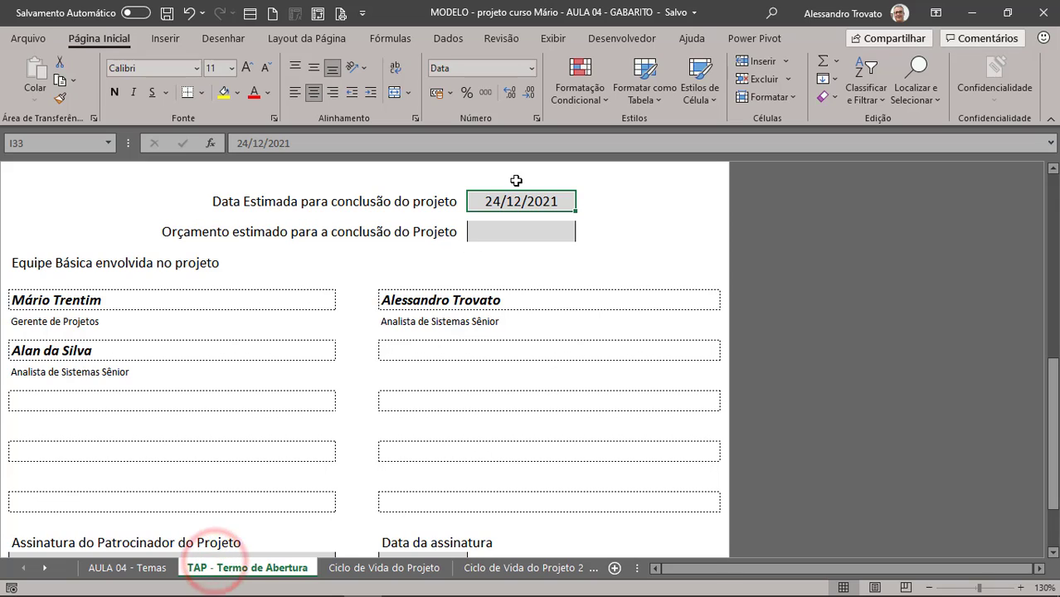
left_click(516, 204)
left_click(603, 207)
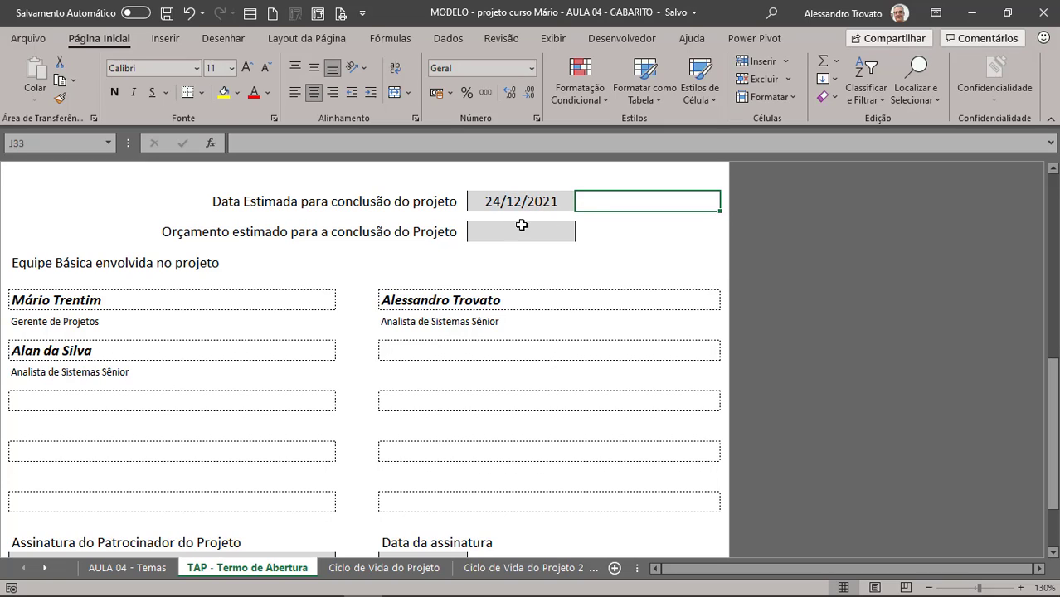
type("=")
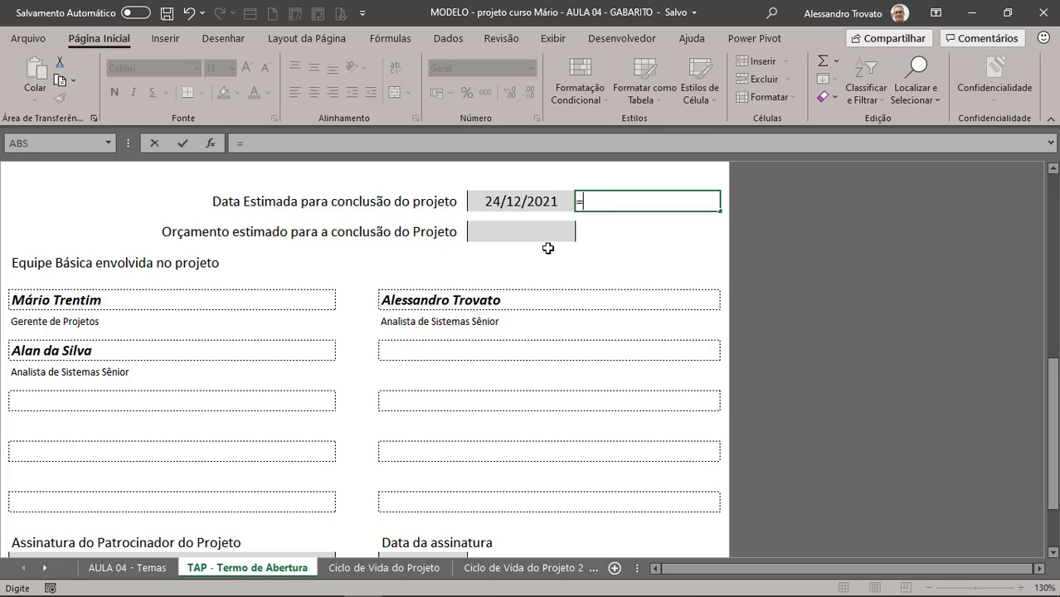
type("DATAD")
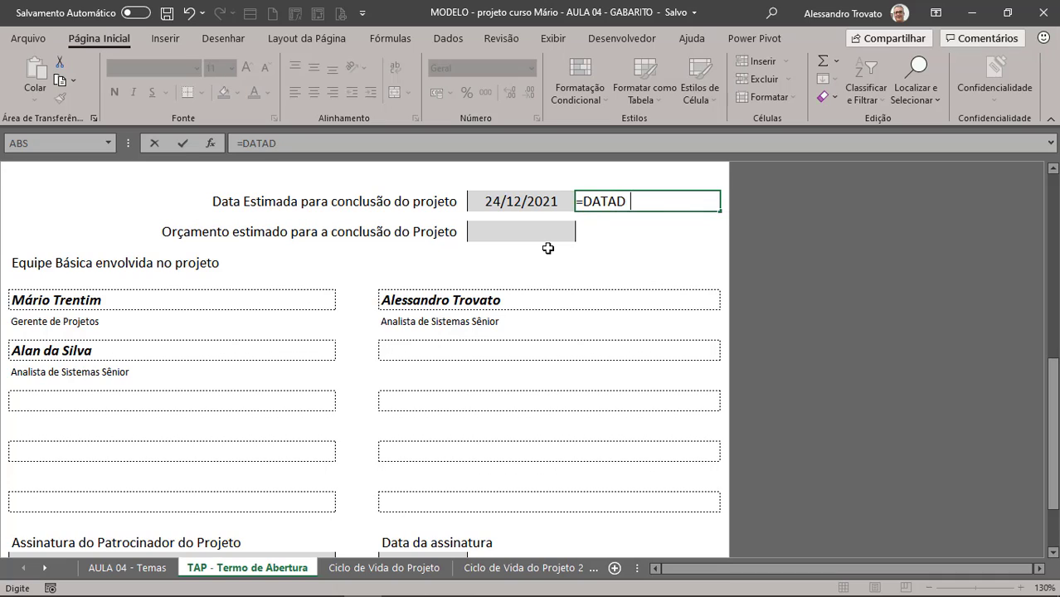
type("I")
key("BackSpace")
key("BackSpace")
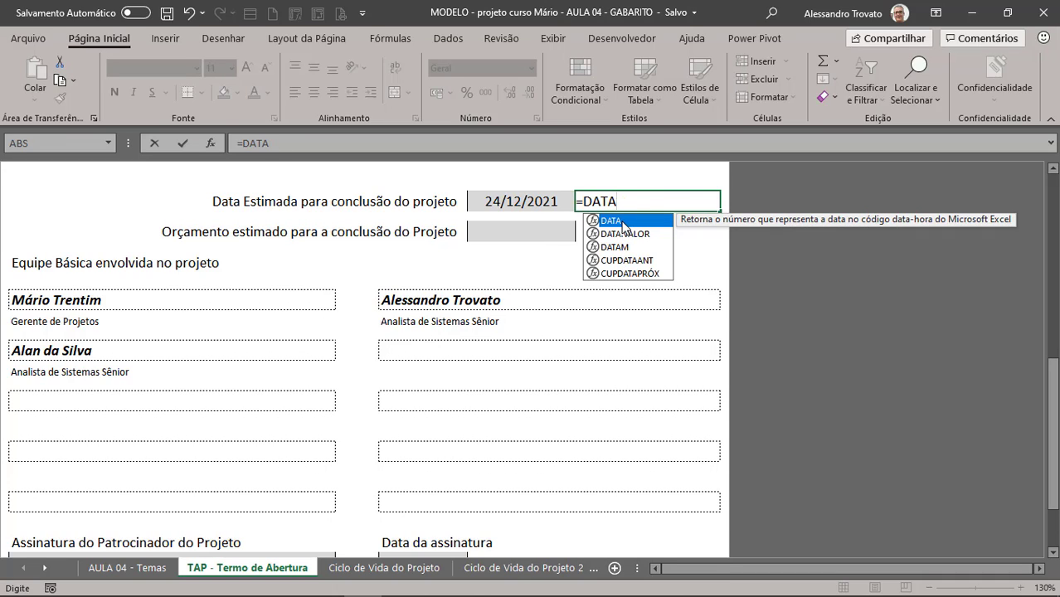
type("D")
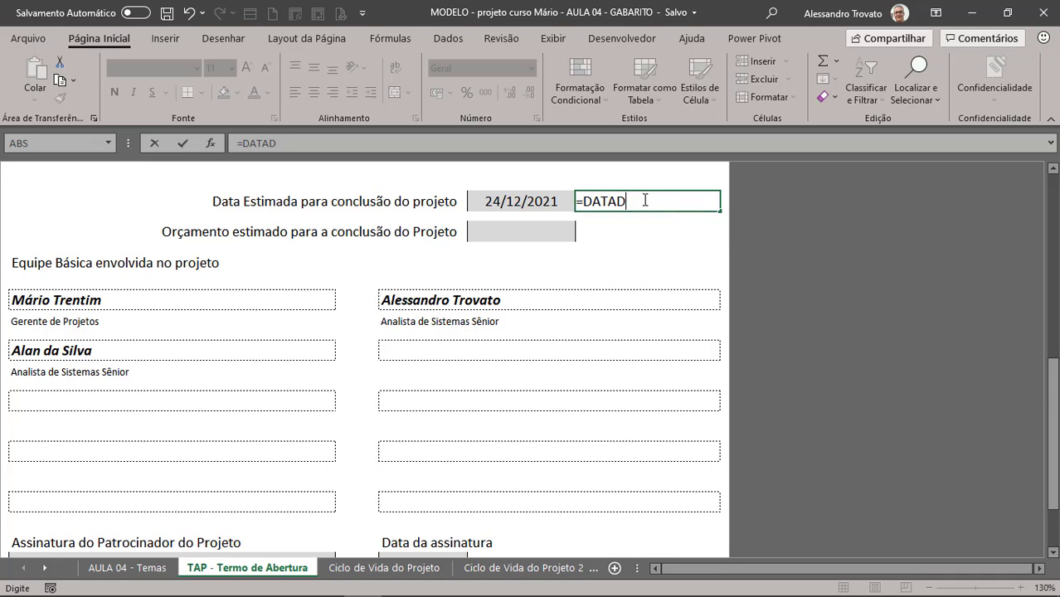
type("IF(")
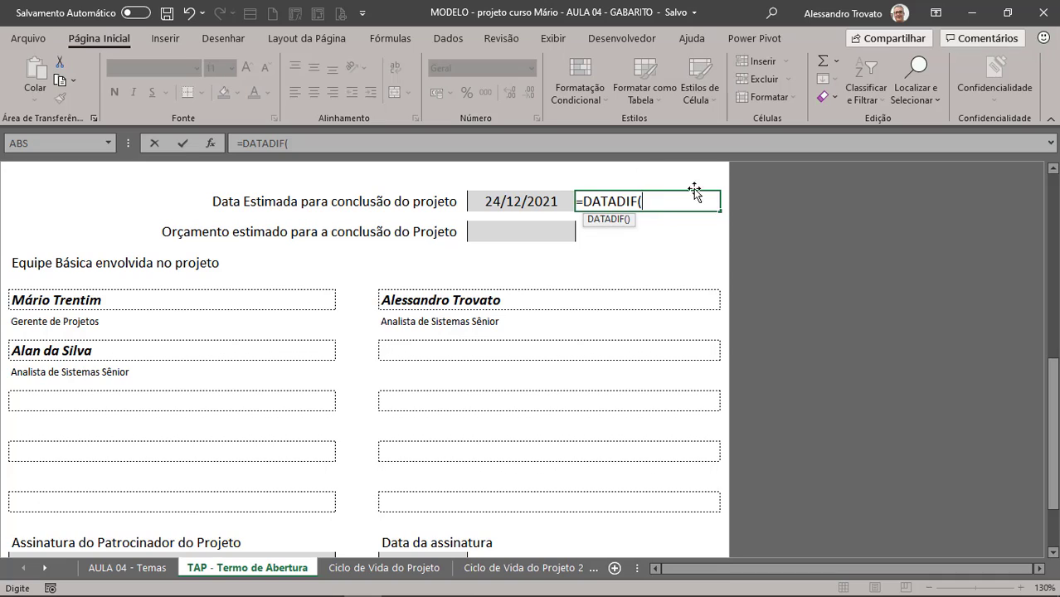
- Use HOJE() as the start date argument of the DATADIF formula
type("HO")
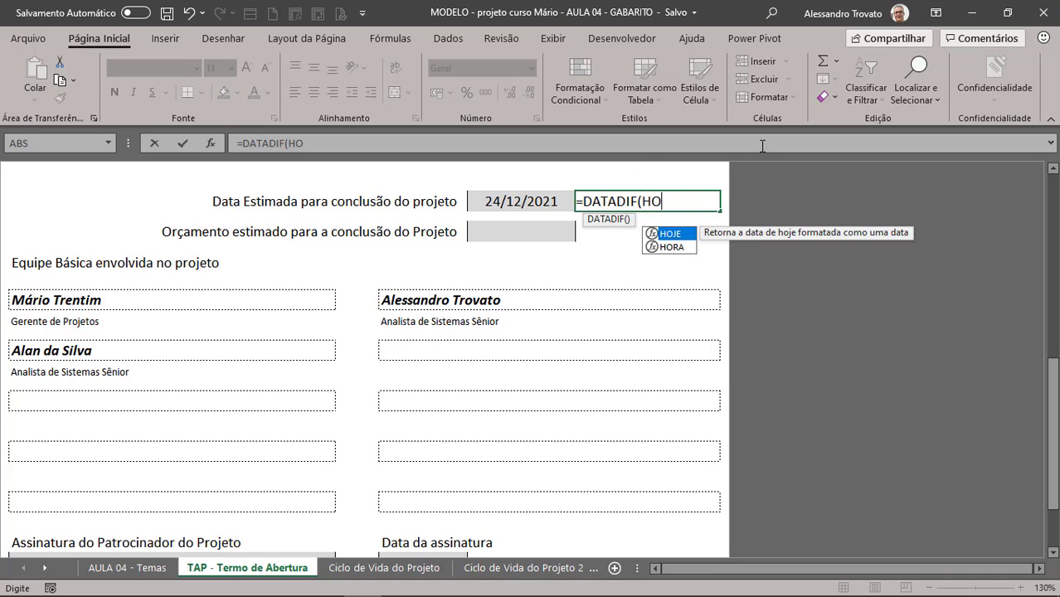
type("JE")
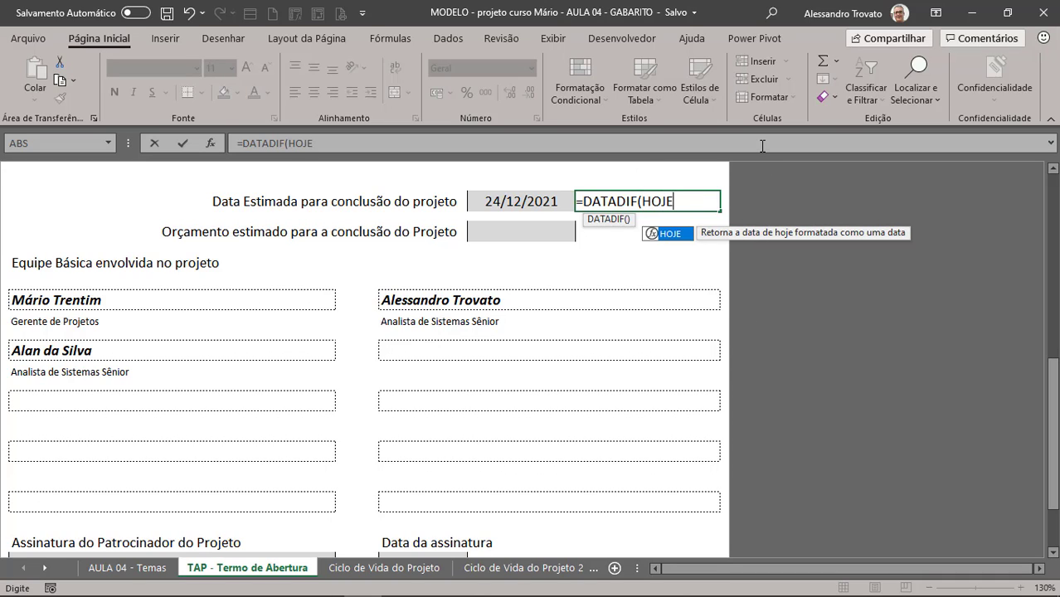
type("()")
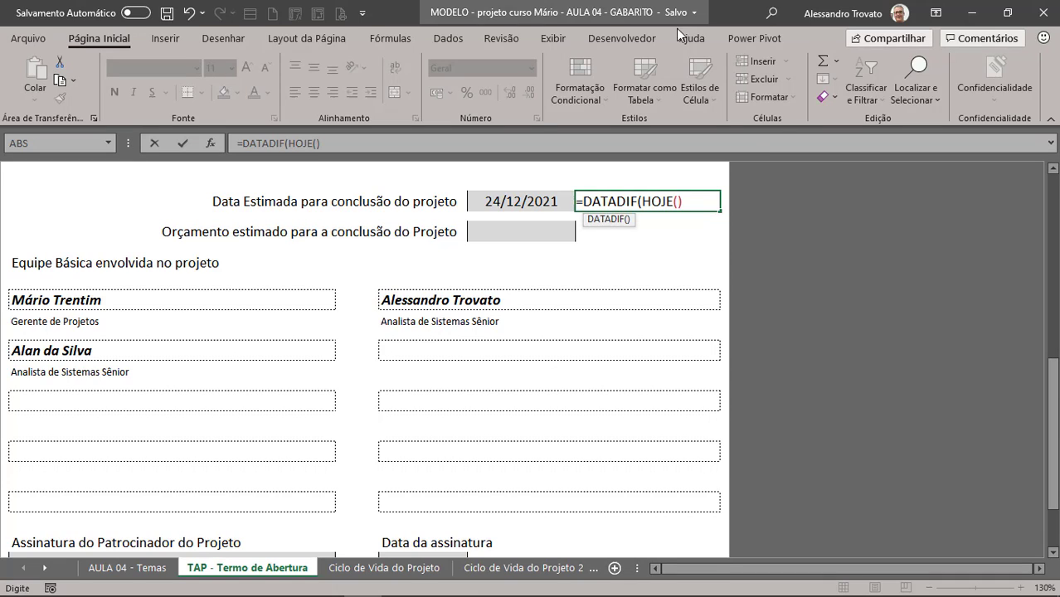
left_click_drag(691, 197, 644, 201)
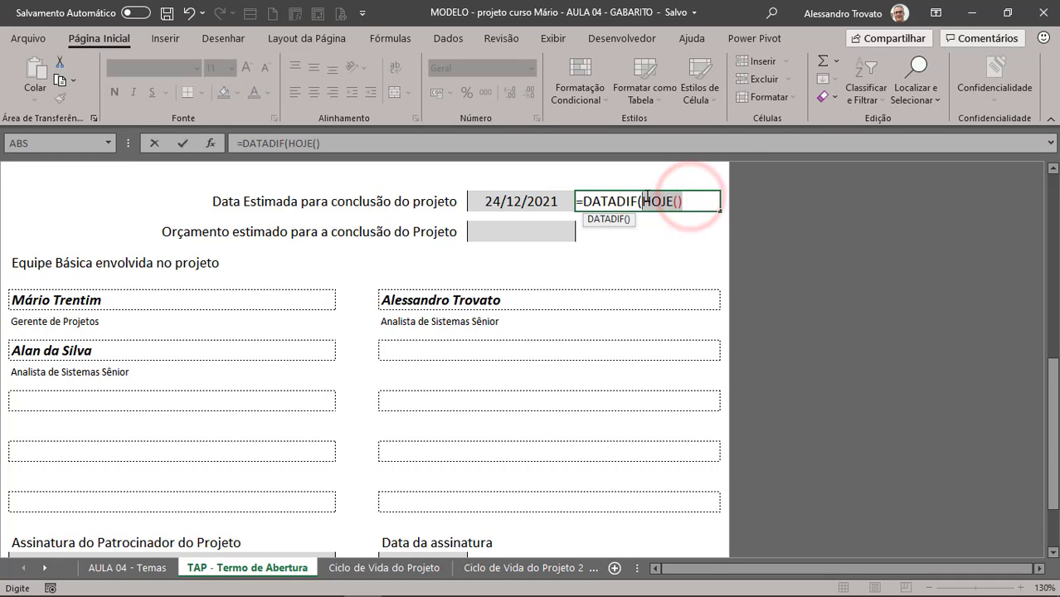
left_click(684, 200)
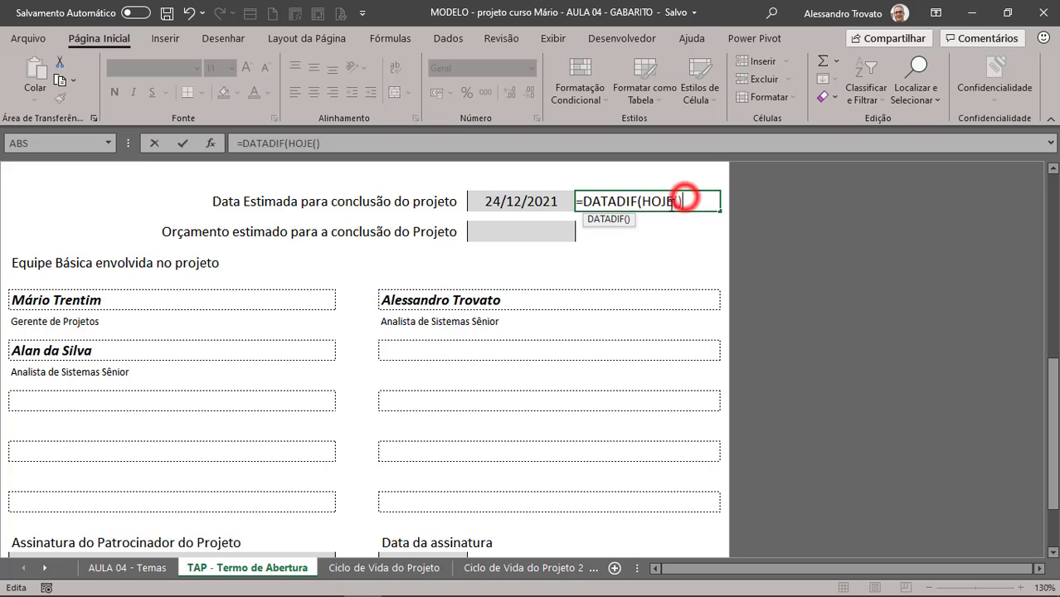
left_click_drag(645, 201, 678, 202)
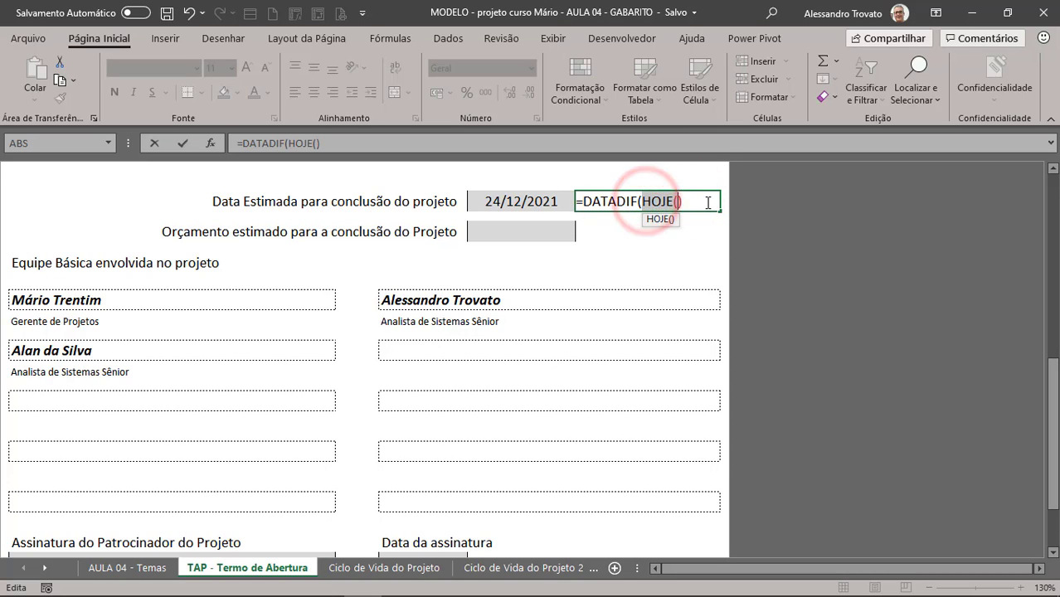
left_click(706, 201)
type(";")
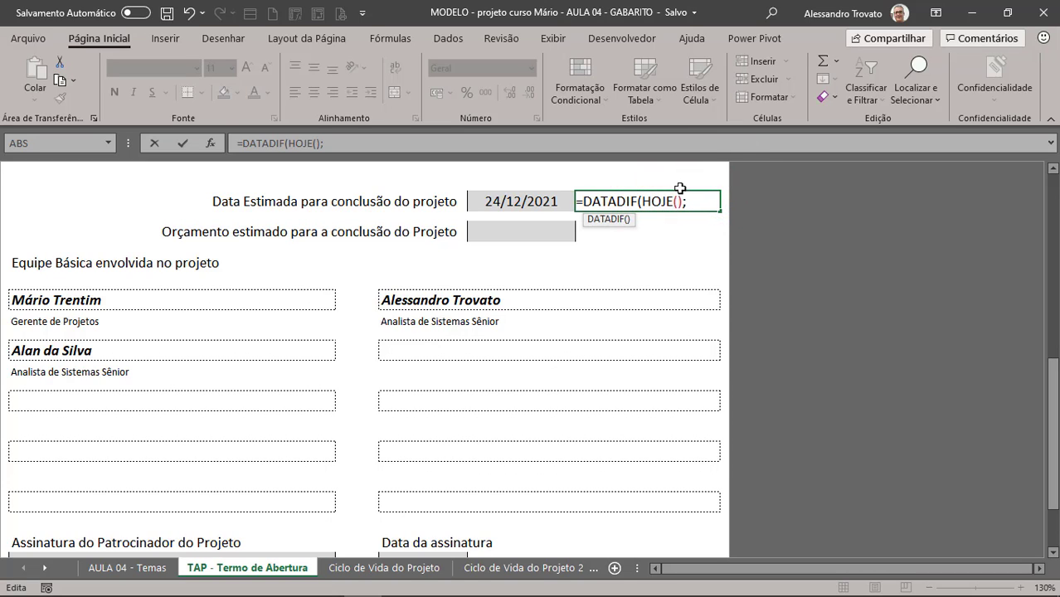
- Add I33 as the end date and try to enter the formula as =DATADIF(HOJE();I33)
left_click(528, 199)
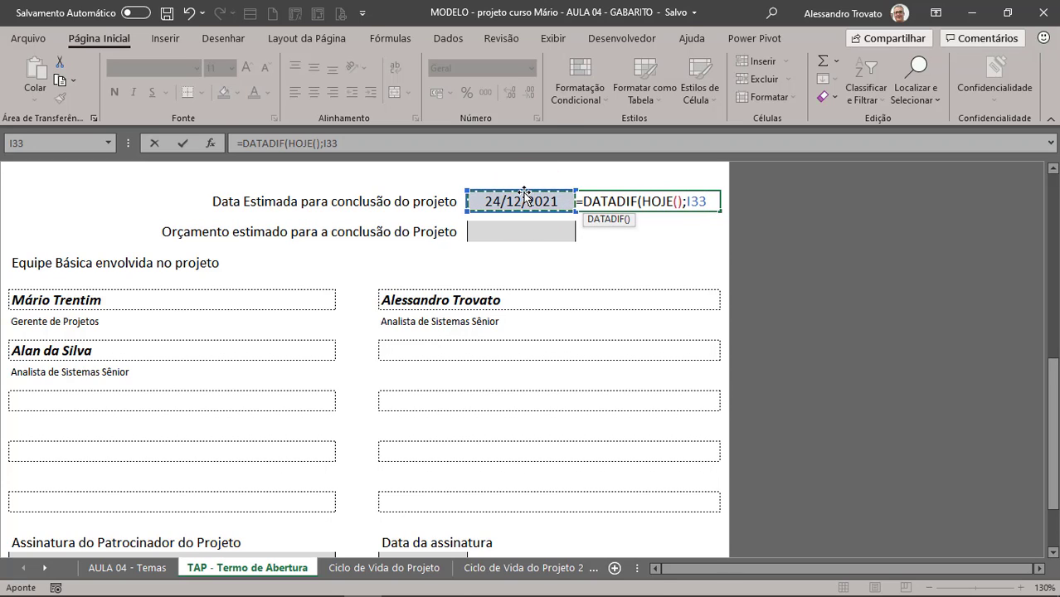
key("Return")
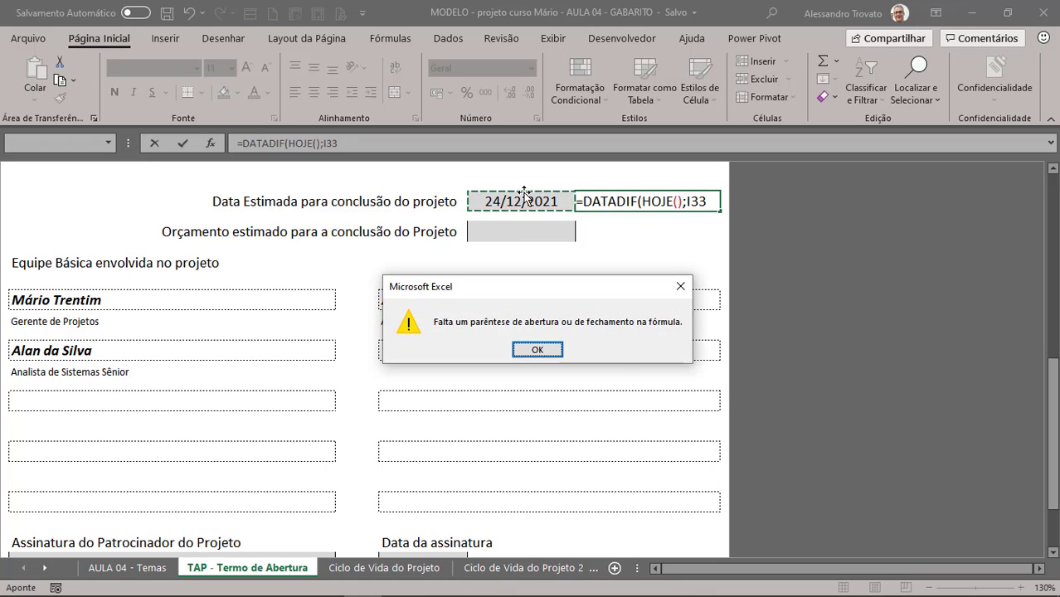
left_click(560, 349)
left_click(707, 202)
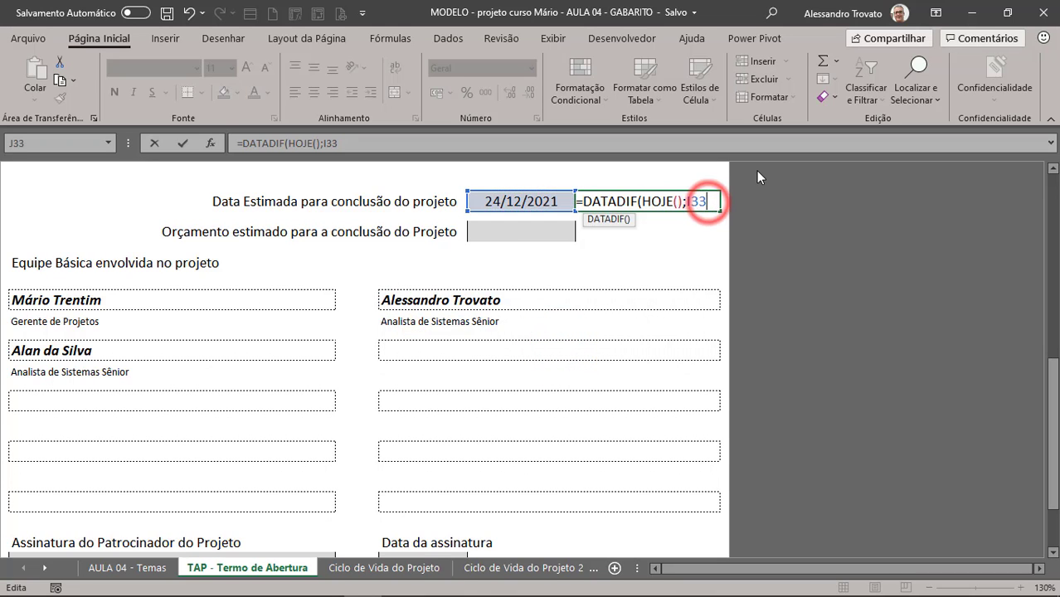
type(")")
key("Return")
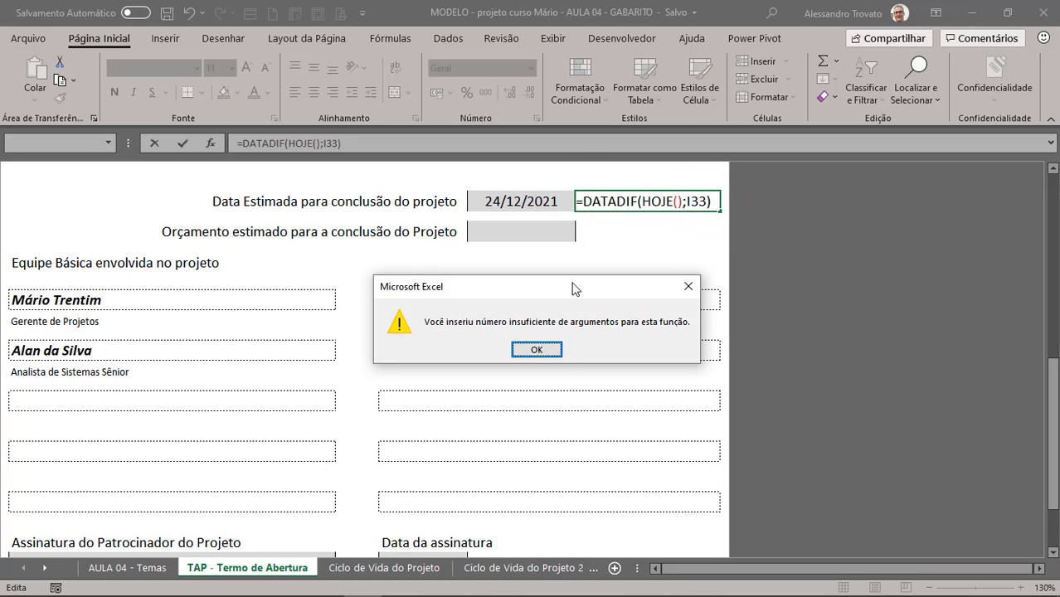
left_click(548, 347)
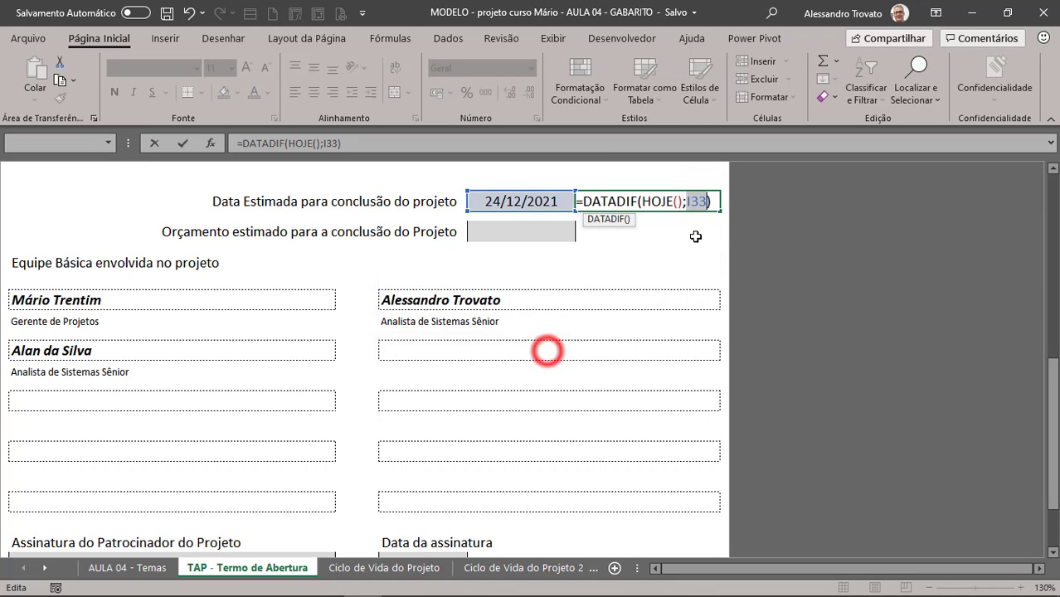
- Complete the formula in J33 with the month unit as =DATADIF(HOJE();I33;"M")
left_click(715, 202)
key("BackSpace")
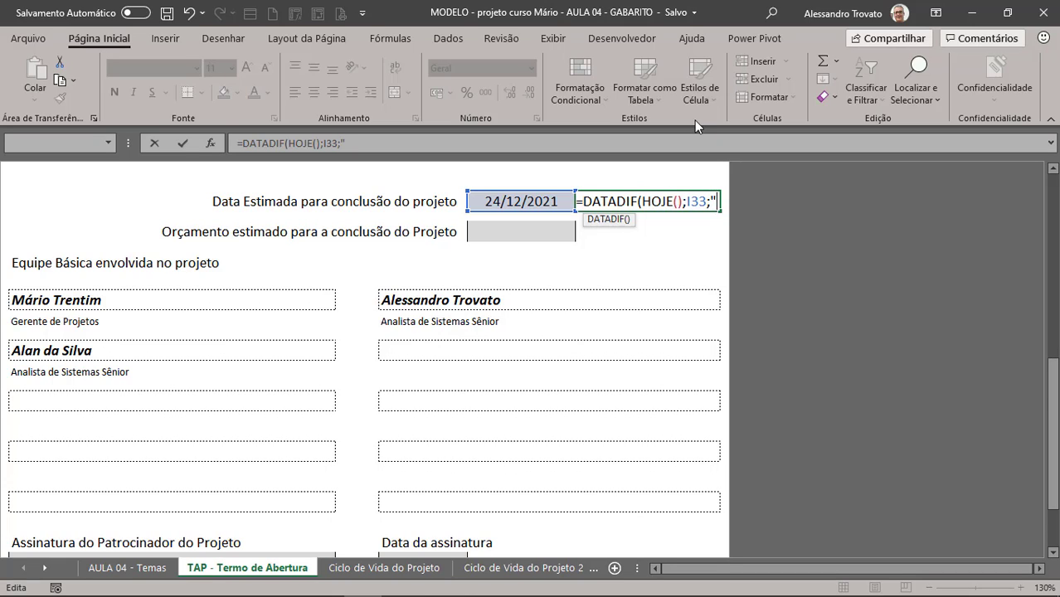
type("\"m")
key("BackSpace")
type("M")
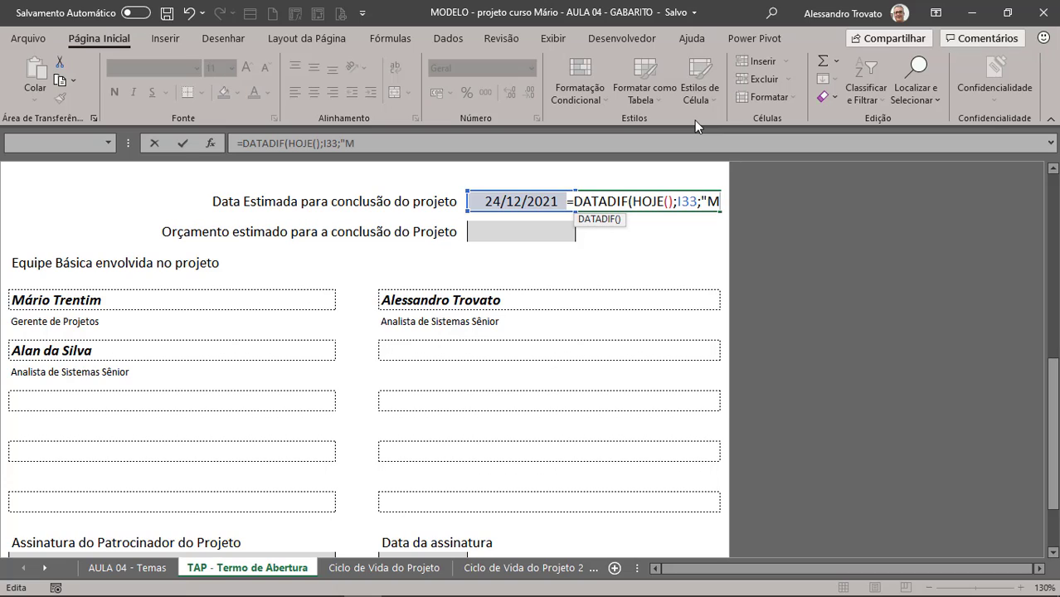
type("\")")
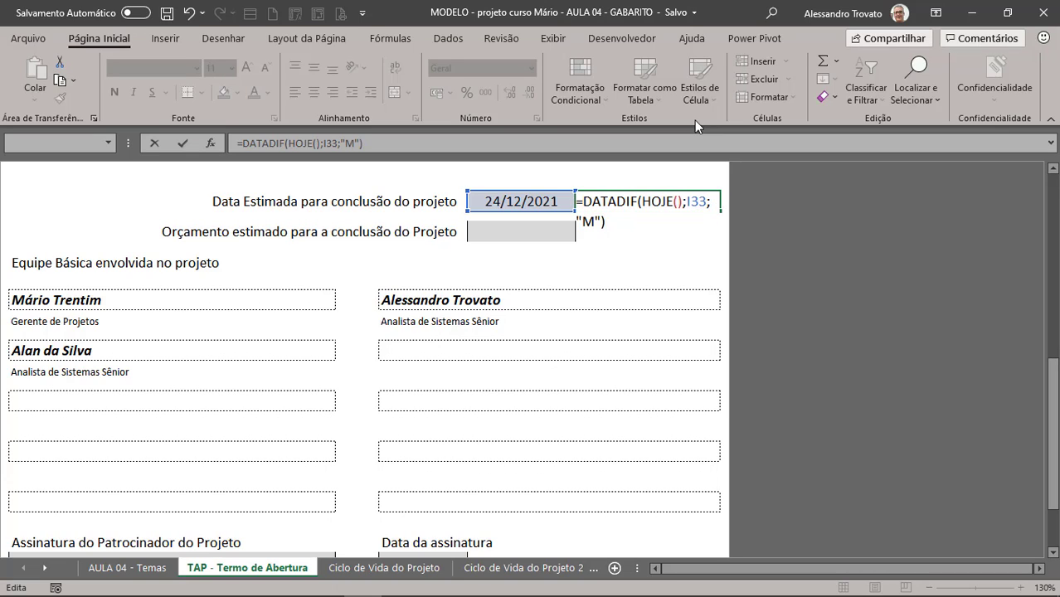
key("Return")
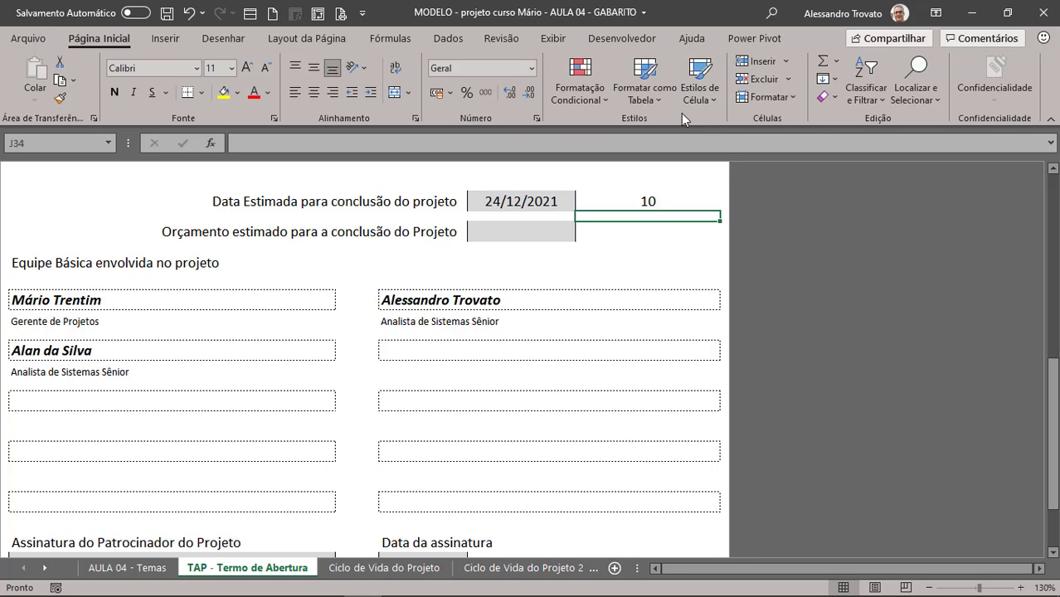
- Enter the reference date 24/02/2021 in cell I31, above the estimated completion date
left_click(655, 201)
left_click(537, 203)
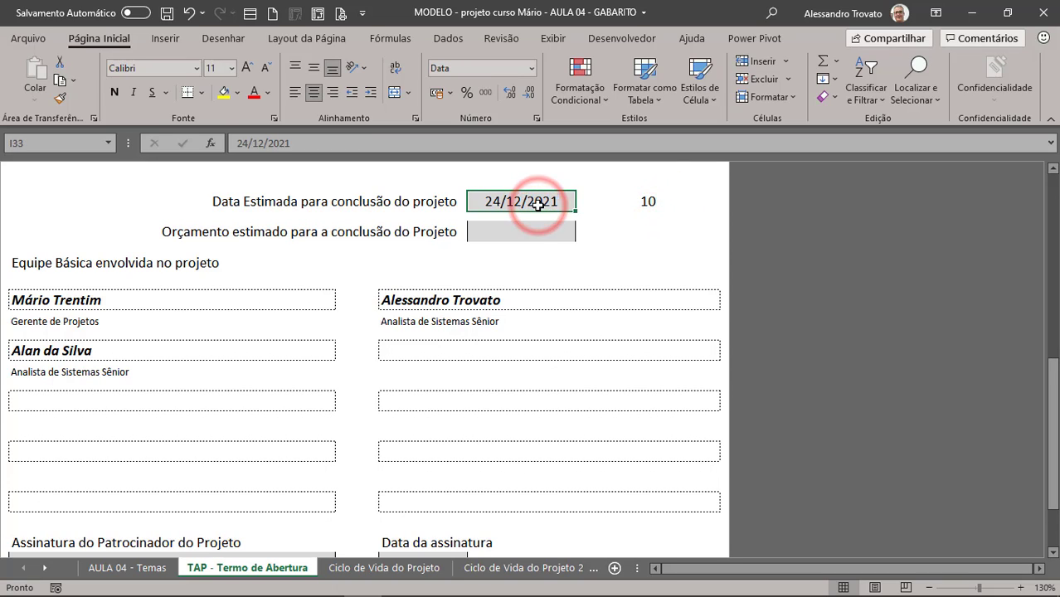
left_click(523, 176)
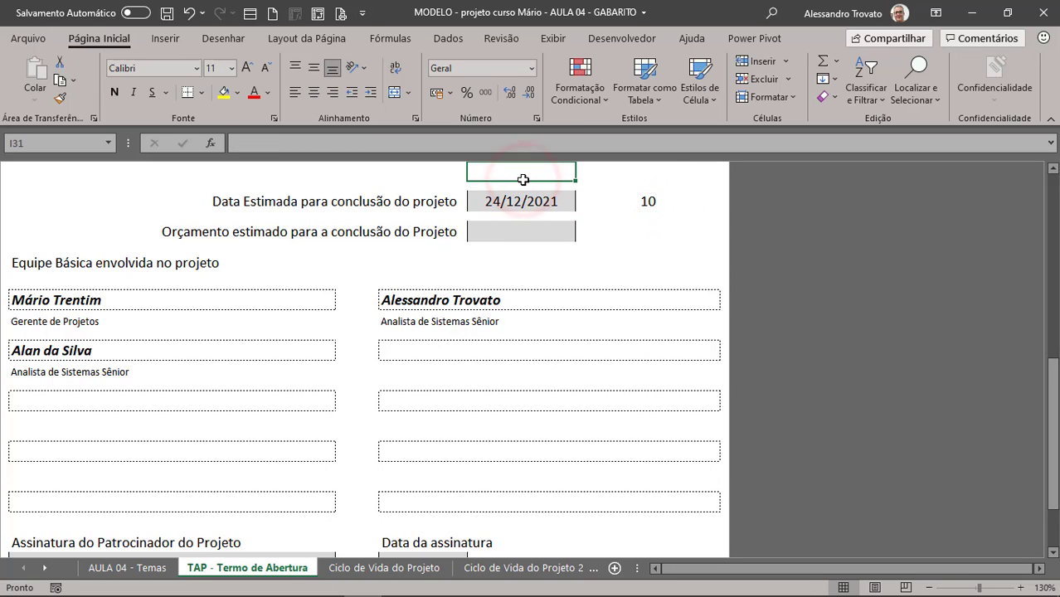
type("24/02/2021")
key("ctrl+Return")
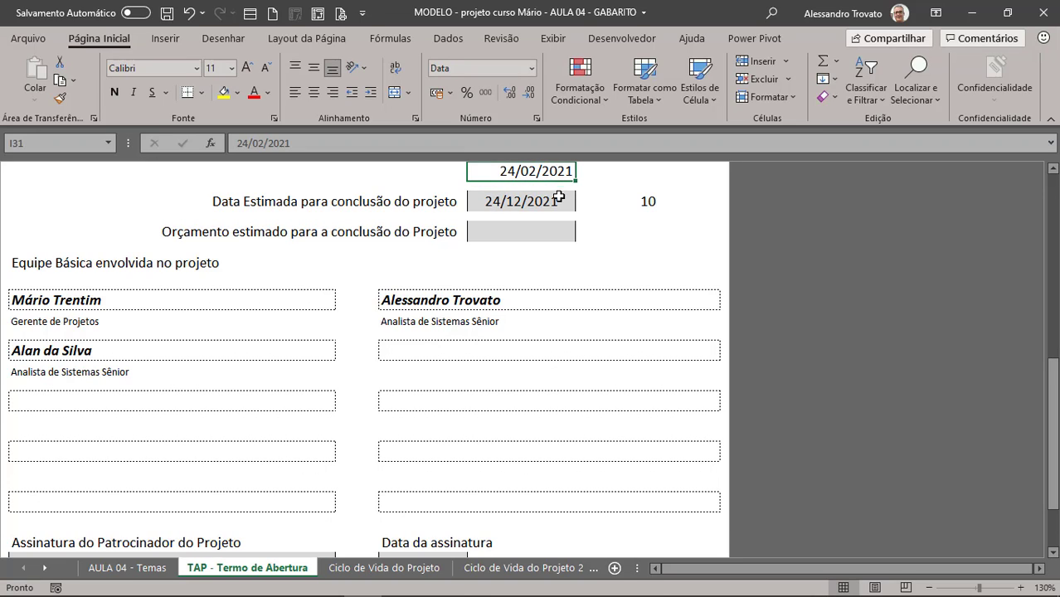
- Review the whole DATADIF formula in J33 and keep it as it is
left_click(647, 202)
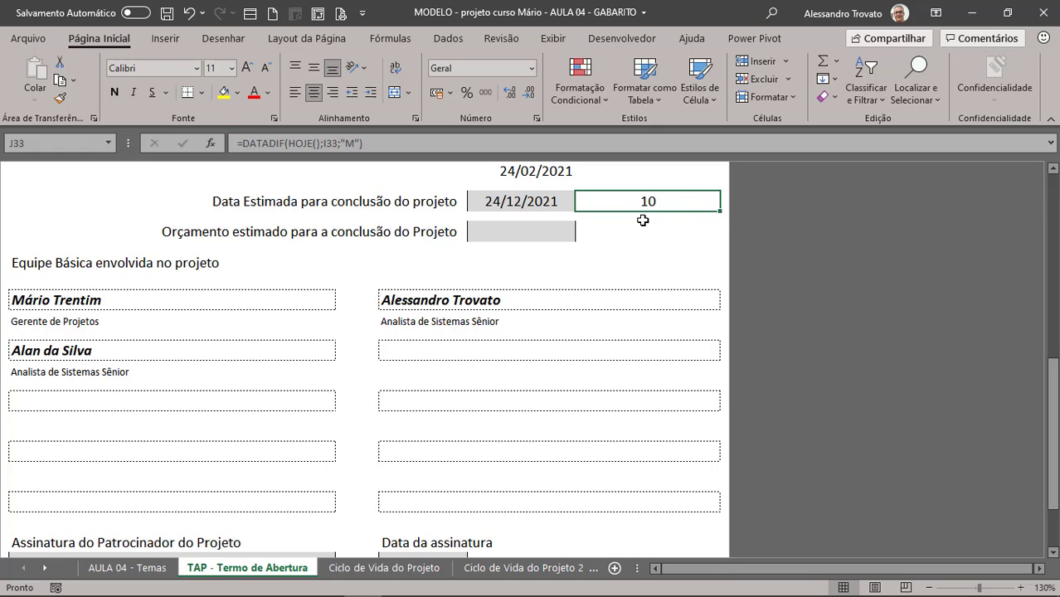
key("F2")
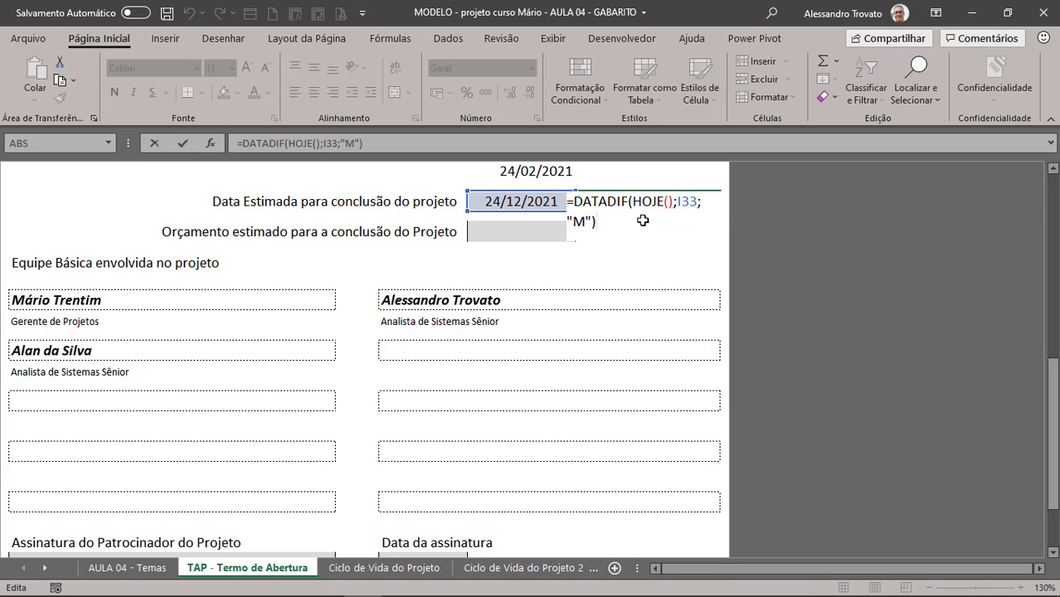
key("shift+Up")
key("shift+Home")
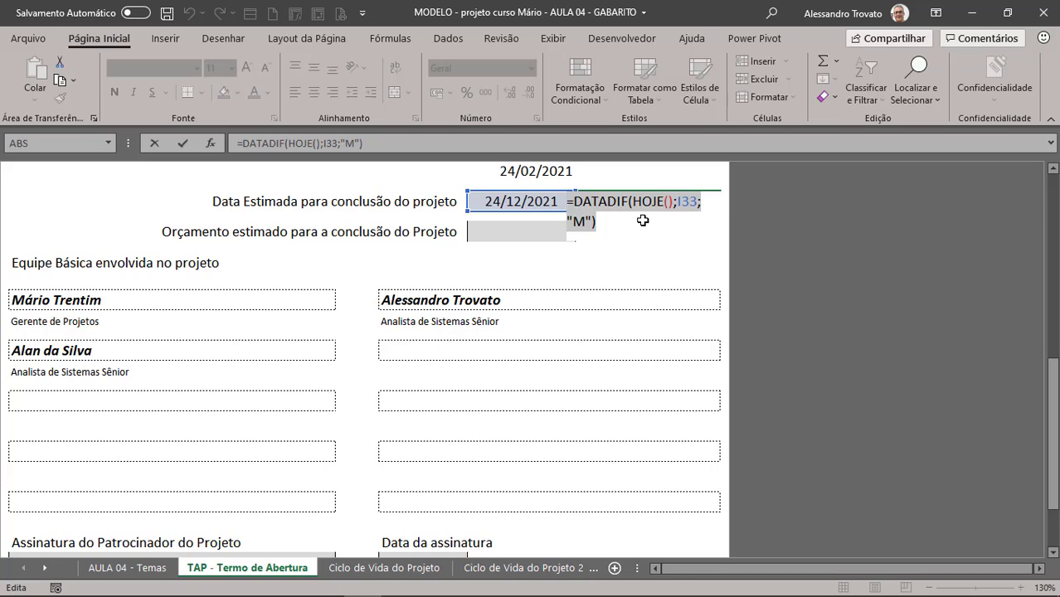
key("ctrl+Return")
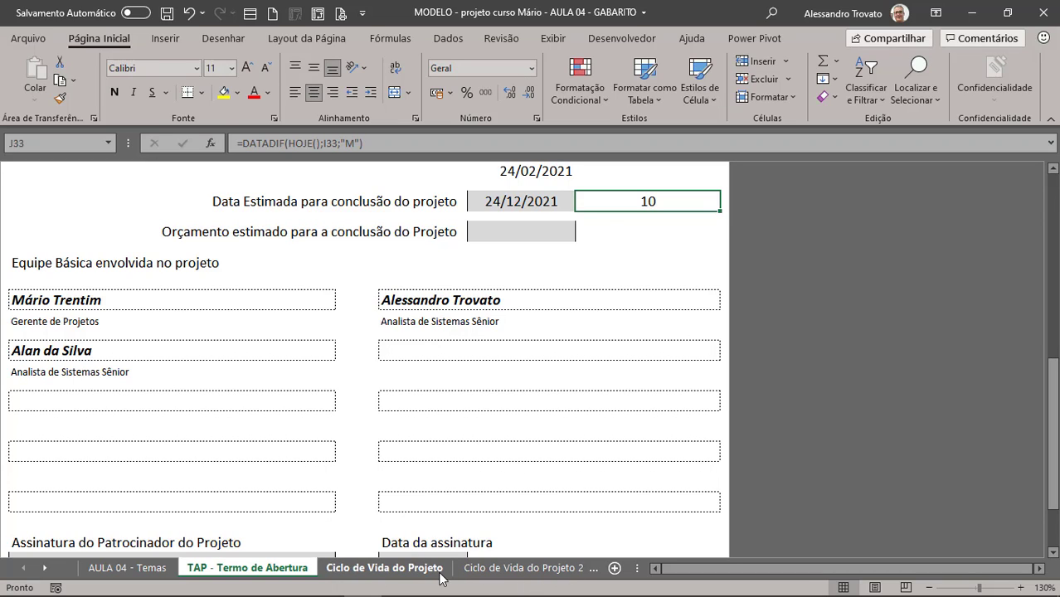
- On the LISTAS sheet, name the deadline table D1:F5, from Dmin to Descrição, Duracao_projeto
left_click(44, 568)
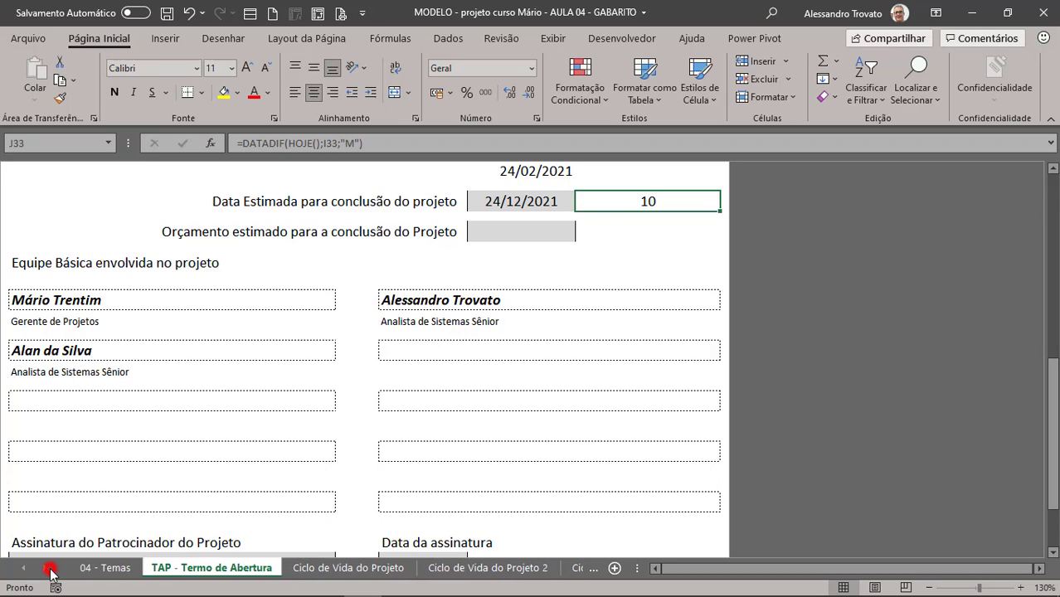
left_click(44, 568)
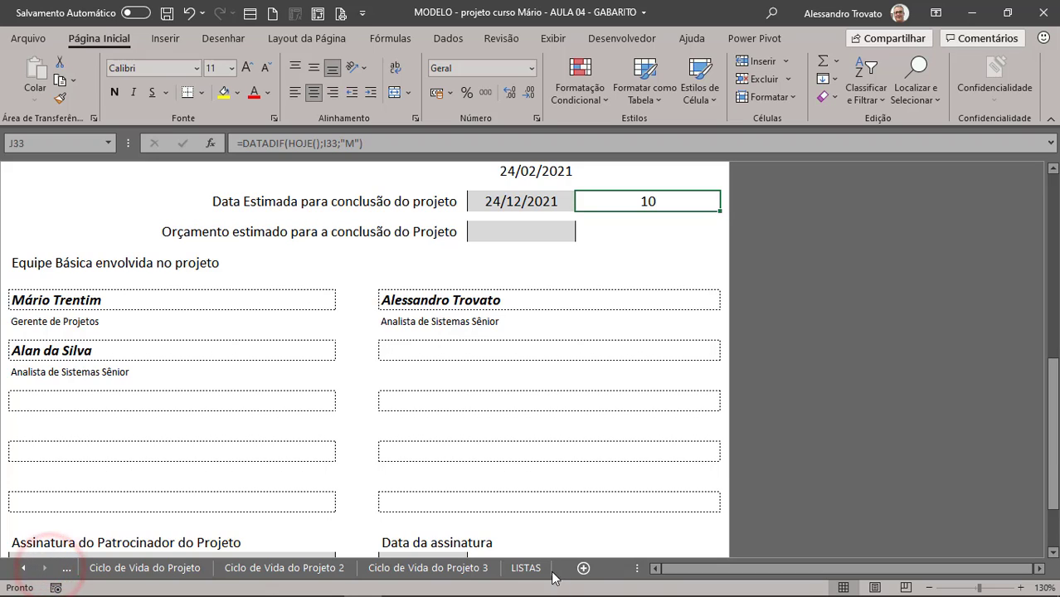
left_click(526, 569)
left_click(436, 231)
left_click_drag(340, 185, 414, 250)
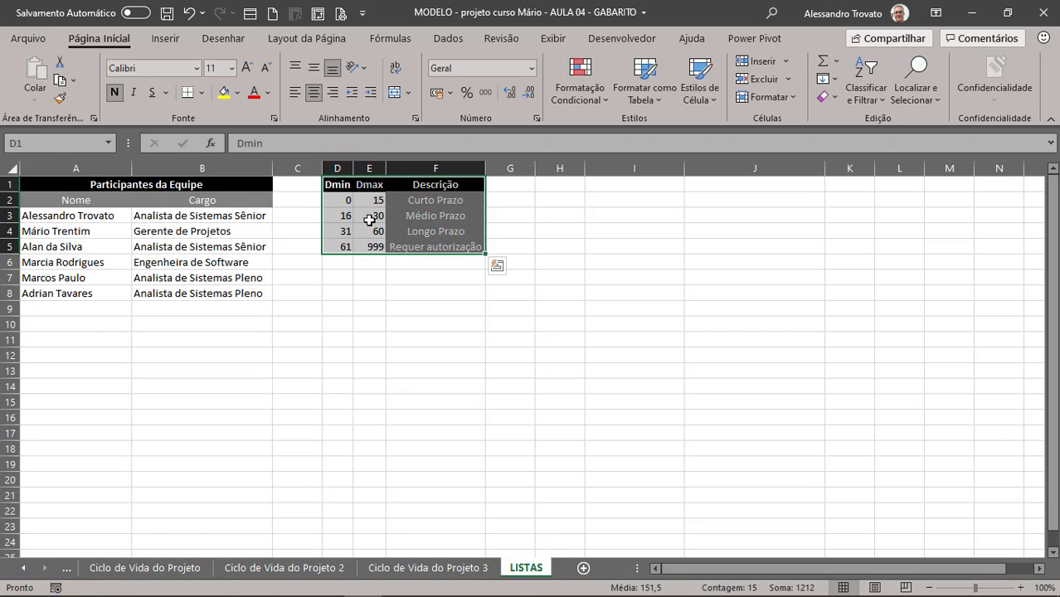
left_click(39, 143)
type("dURA")
key("BackSpace")
key("BackSpace")
key("BackSpace")
key("BackSpace")
type("Duracao_")
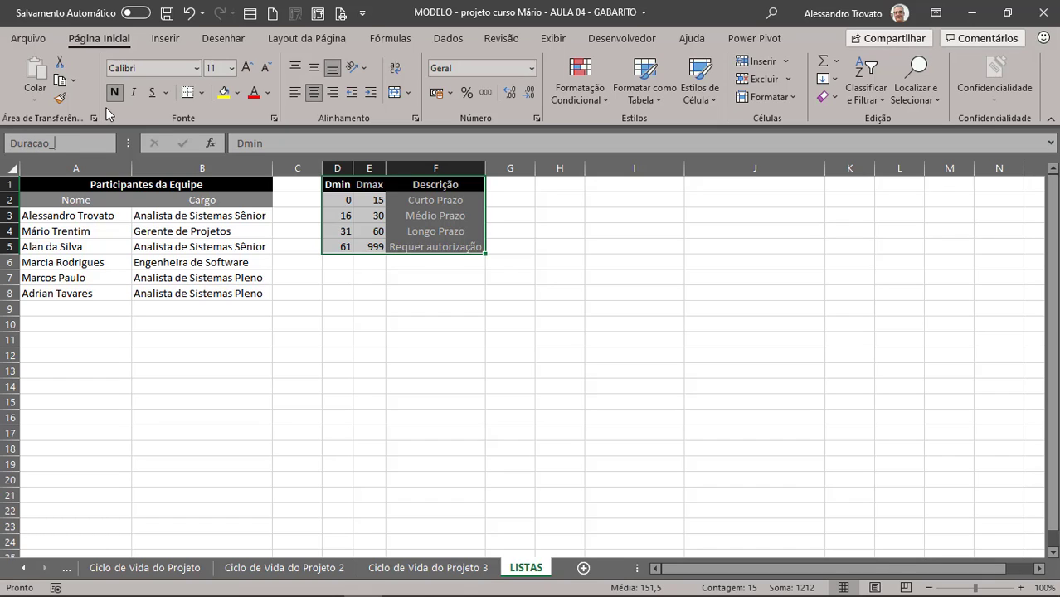
type("projeto")
key("Return")
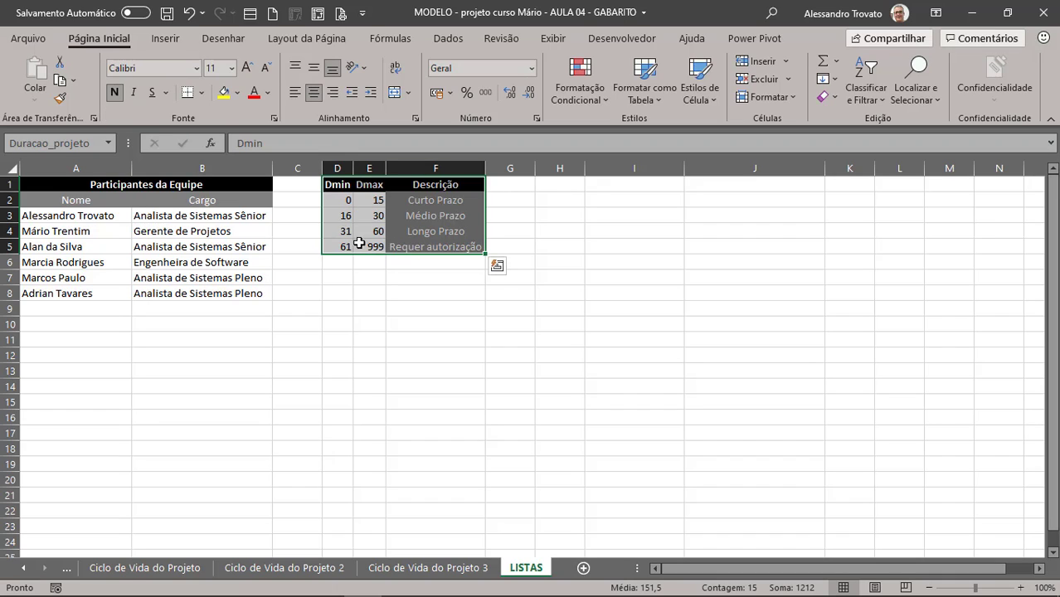
- Test the named range with =Duracao_projeto in cell I11 of the LISTAS sheet, and undo the entry
left_click(605, 340)
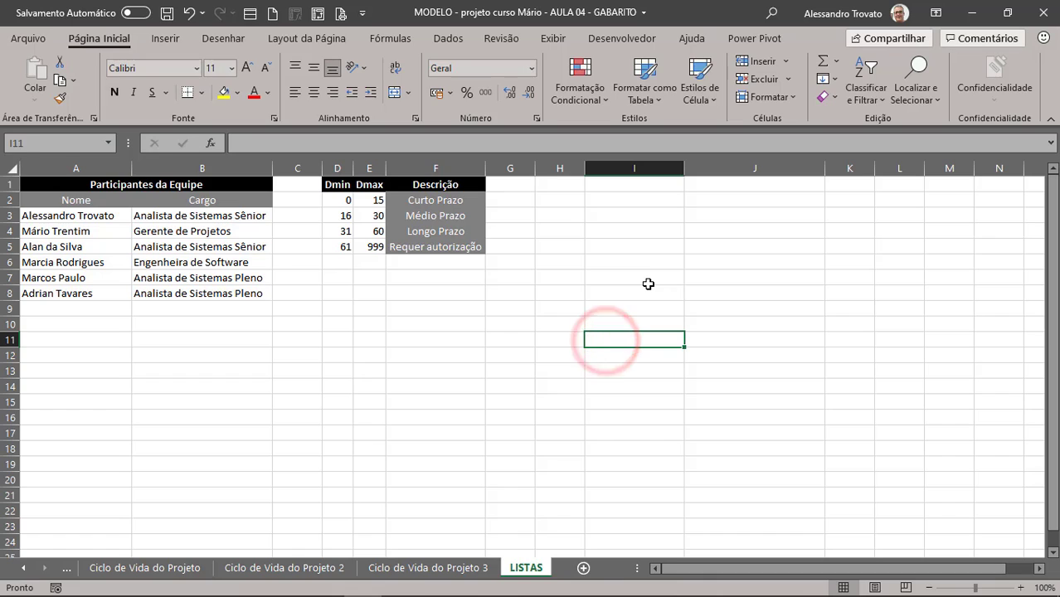
type("=dur")
key("Down")
key("Tab")
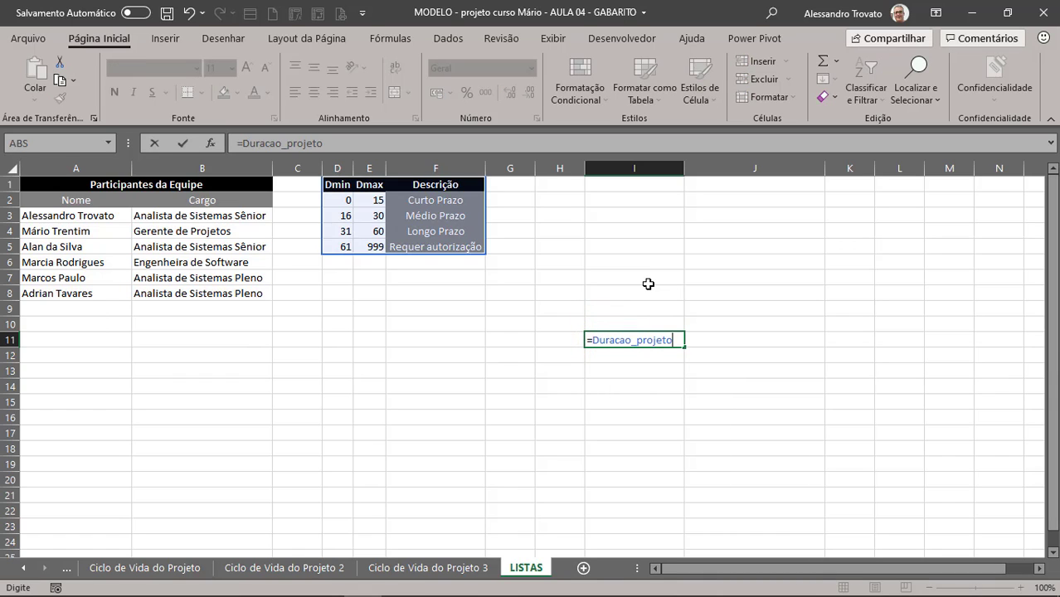
key("Return")
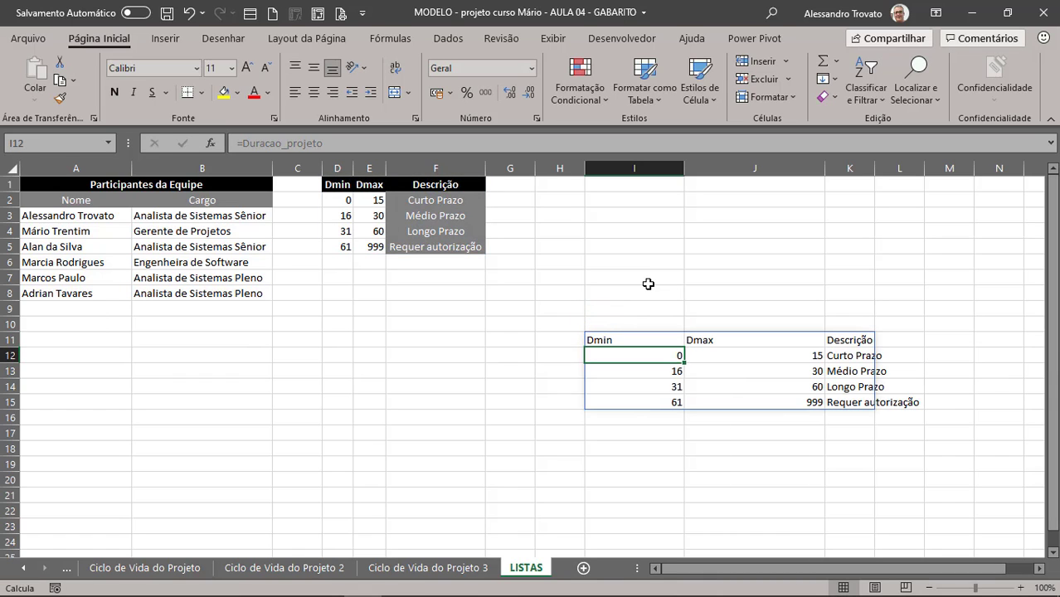
key("ctrl+z")
- On the TAP - Termo de Abertura sheet, start a PROCV formula in J35 with J33 as the lookup value
key("ctrl+Page_Up")
key("ctrl+Page_Up")
key("ctrl+Page_Up")
key("ctrl+Page_Up")
key("ctrl+Page_Up")
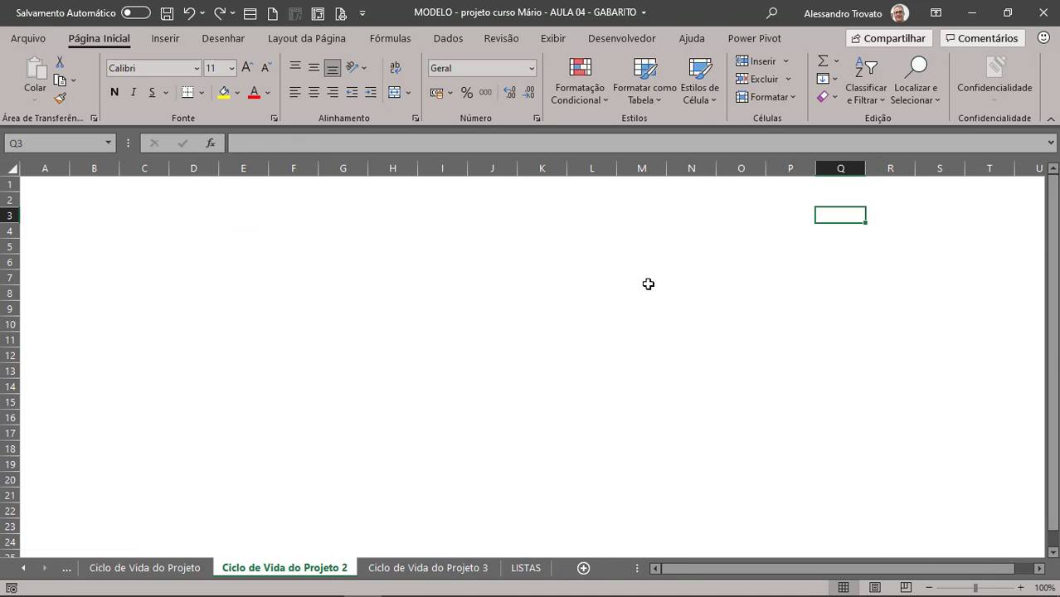
key("ctrl+Page_Down")
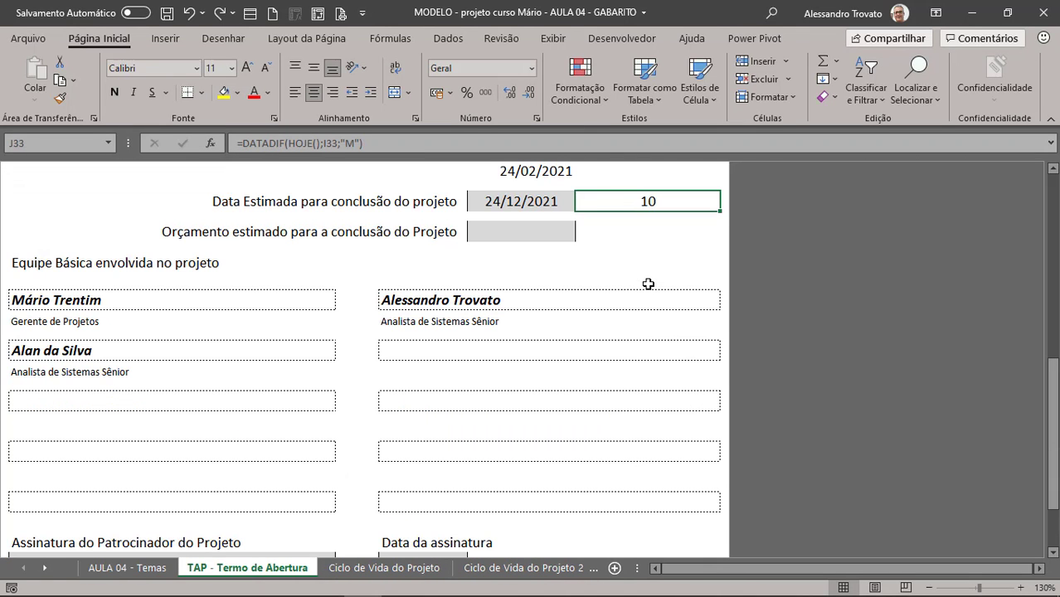
left_click(620, 237)
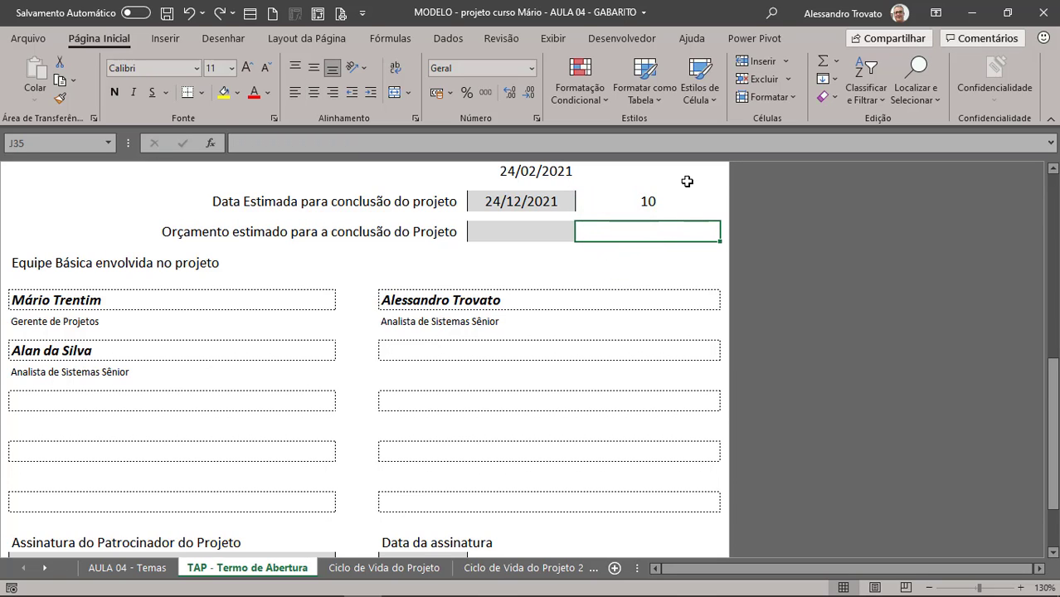
type("=procv")
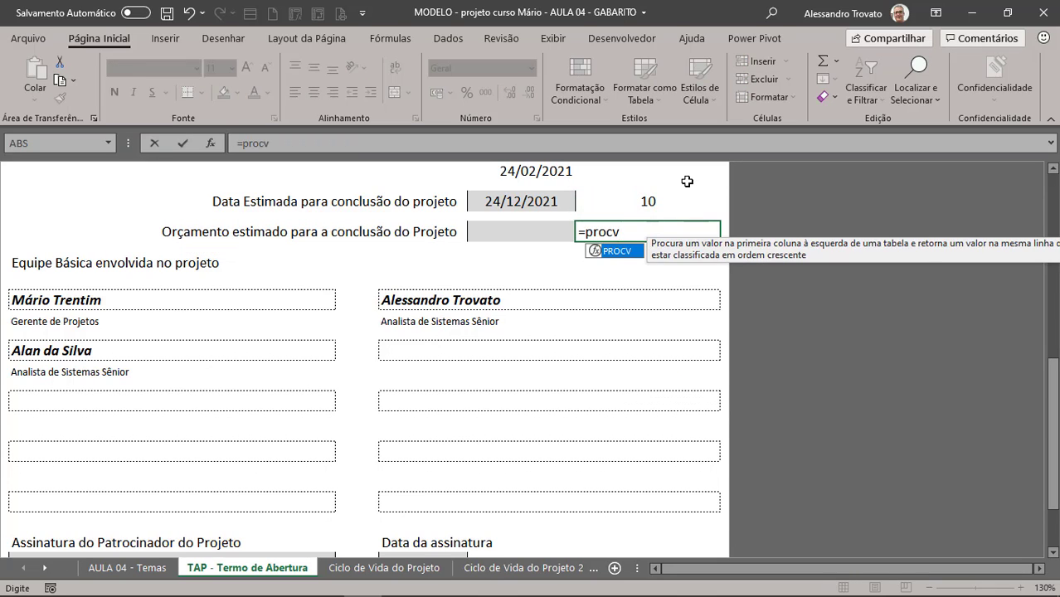
type("(")
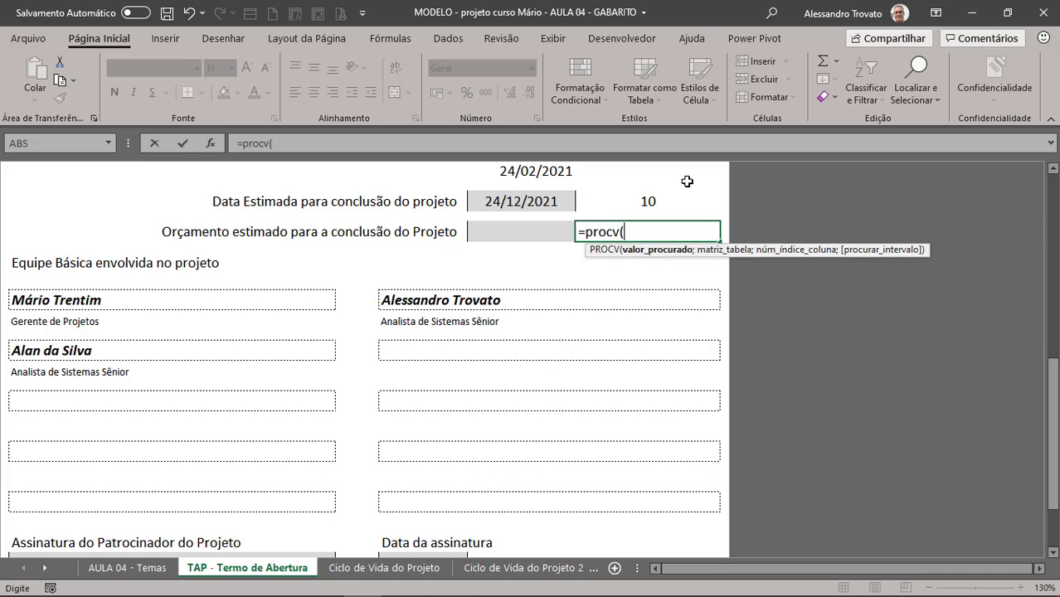
left_click(630, 200)
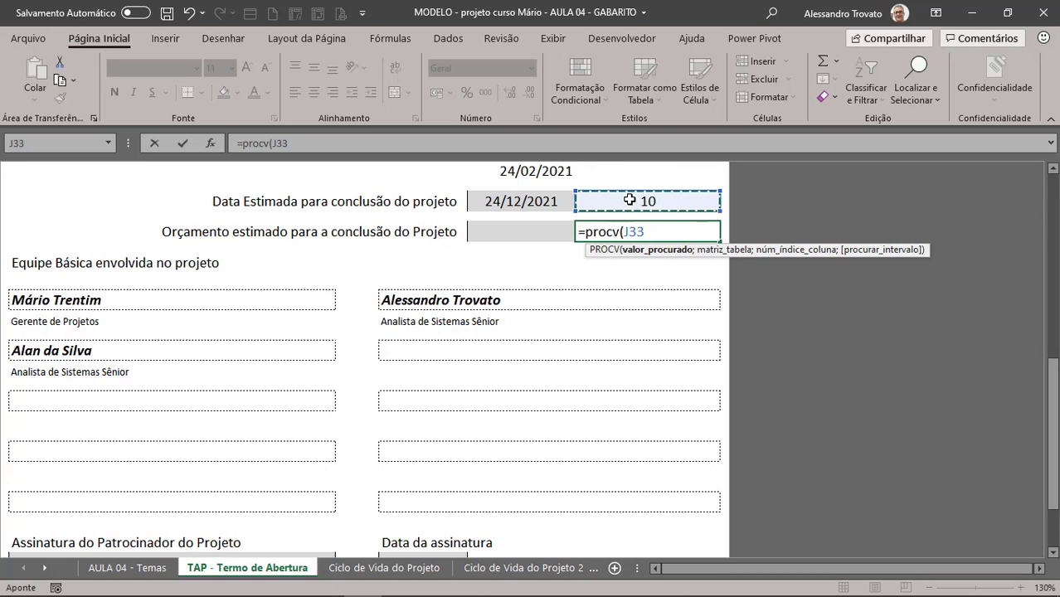
- Complete the PROCV with the Duracao_projeto table, column 3 and FALSO for exact match
type(";dura")
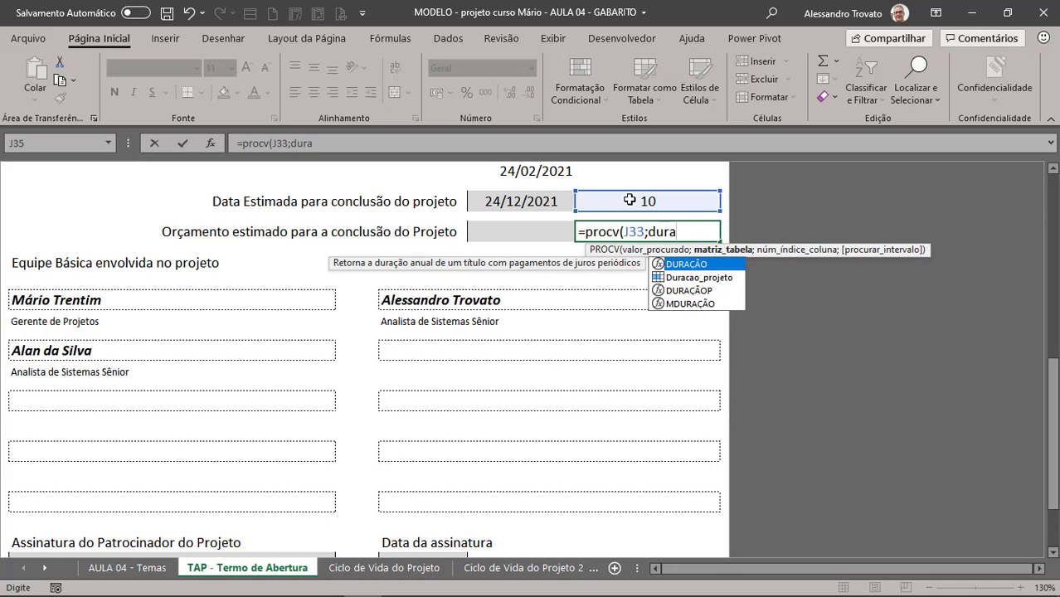
key("Down")
type("a")
key("Tab")
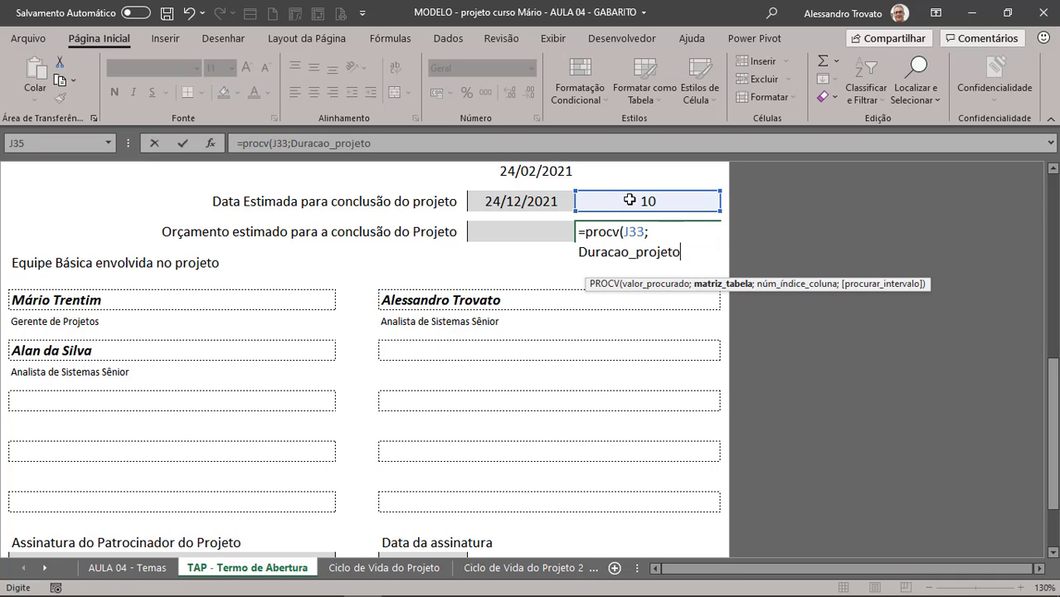
type(";3")
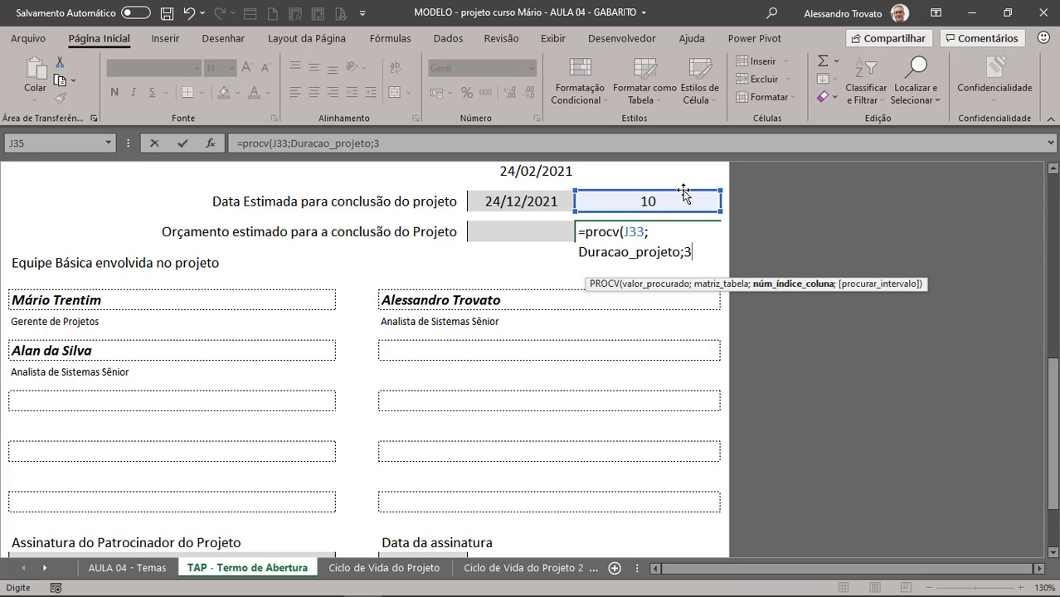
type(";")
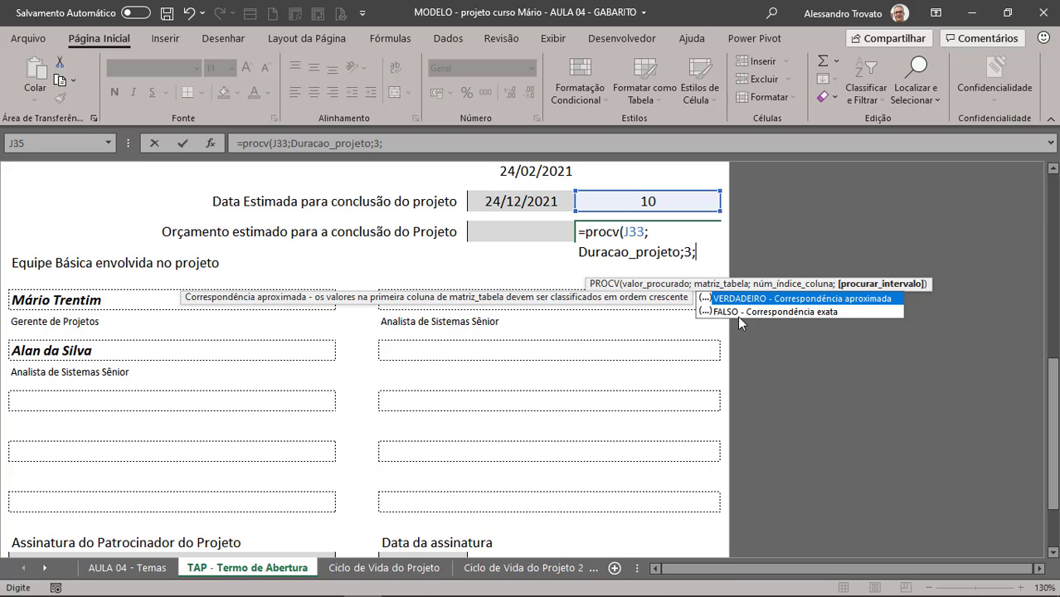
key("BackSpace")
type("falso)")
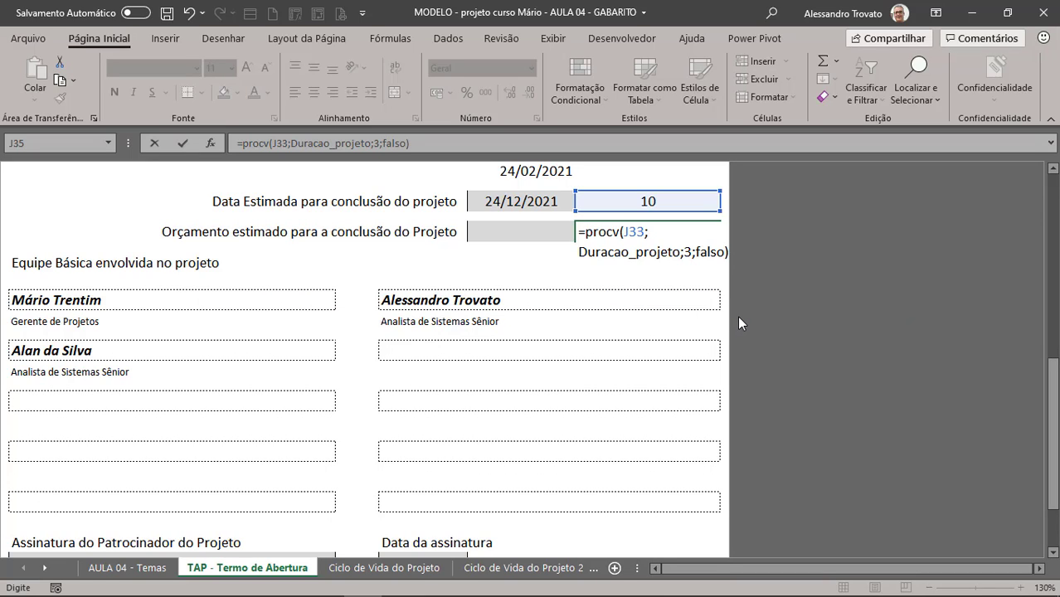
key("Return")
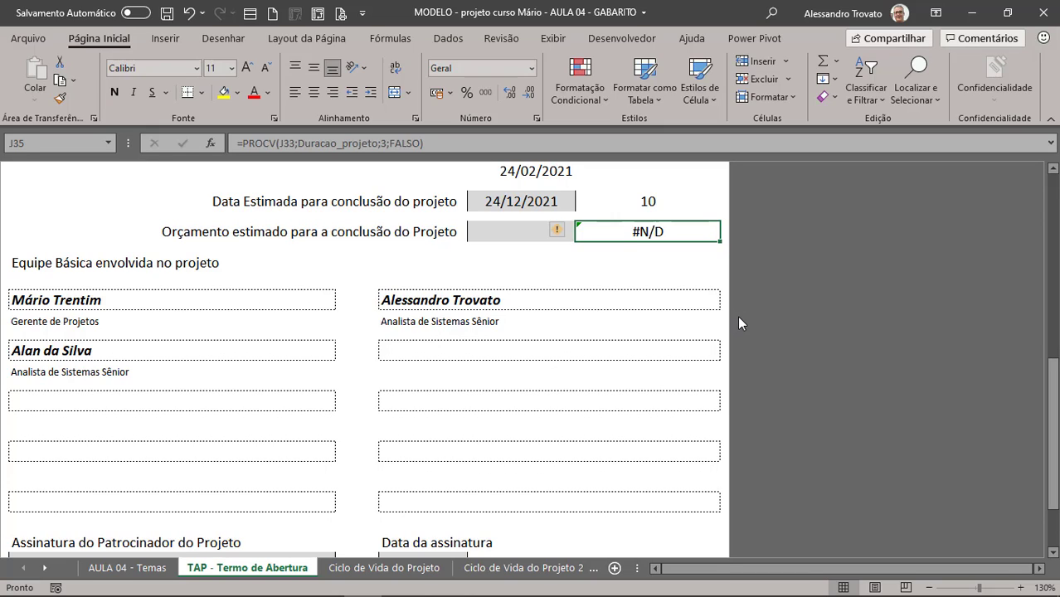
- Change the last PROCV argument in J35 to 1 for approximate match, giving =PROCV(J33;Duracao_projeto;3;1)
key("F2")
key("Left")
key("ctrl+shift+Left")
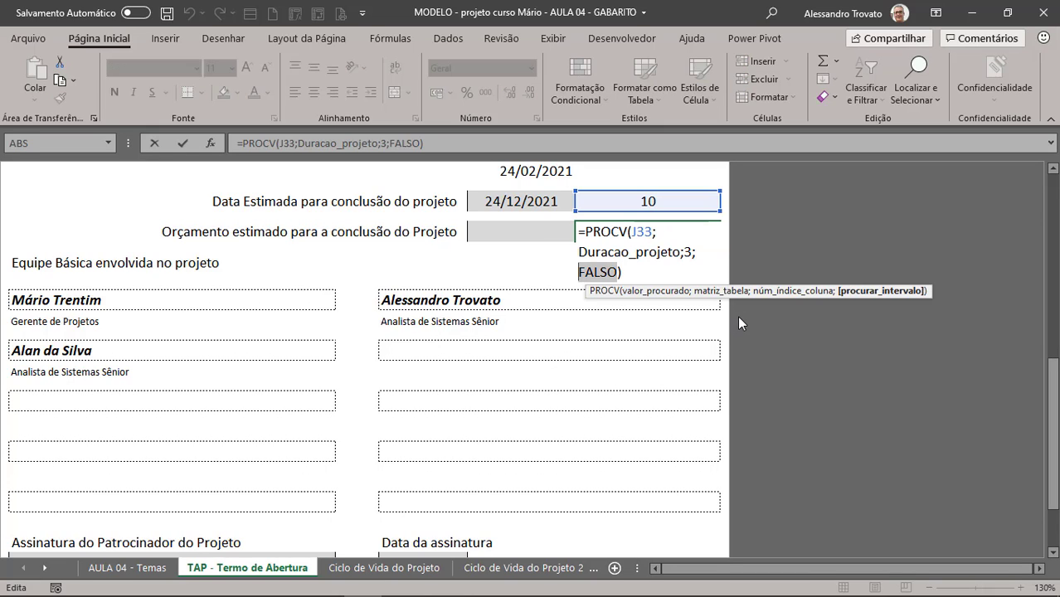
type("VERDADEIRO")
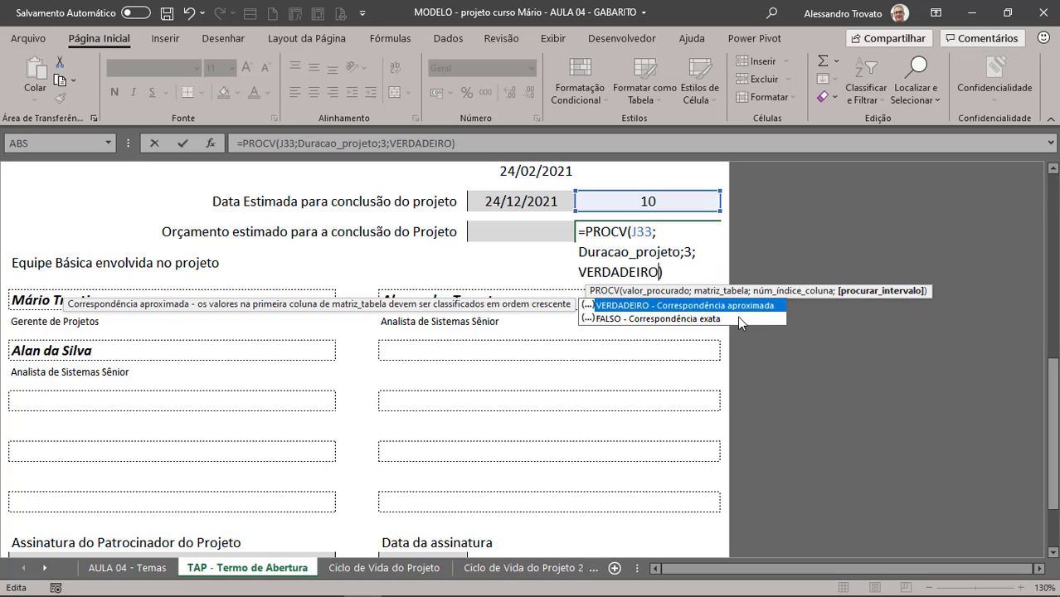
key("ctrl+shift+Left")
type("1")
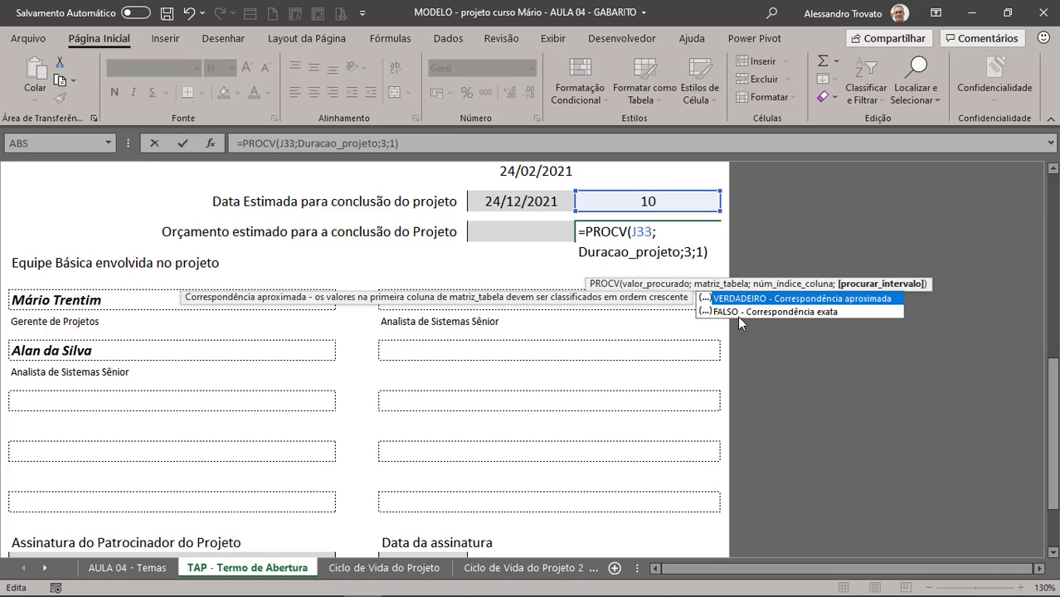
key("Return")
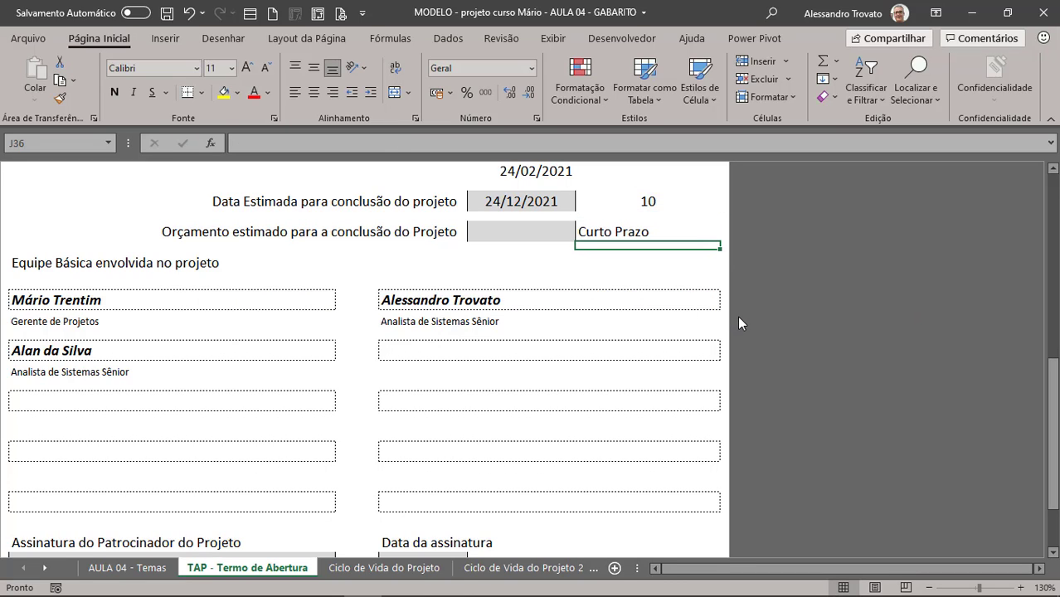
- Compare the deadline classification in J35 with the Curto Prazo row of the LISTAS duration table, and return to the TAP sheet
key("Up")
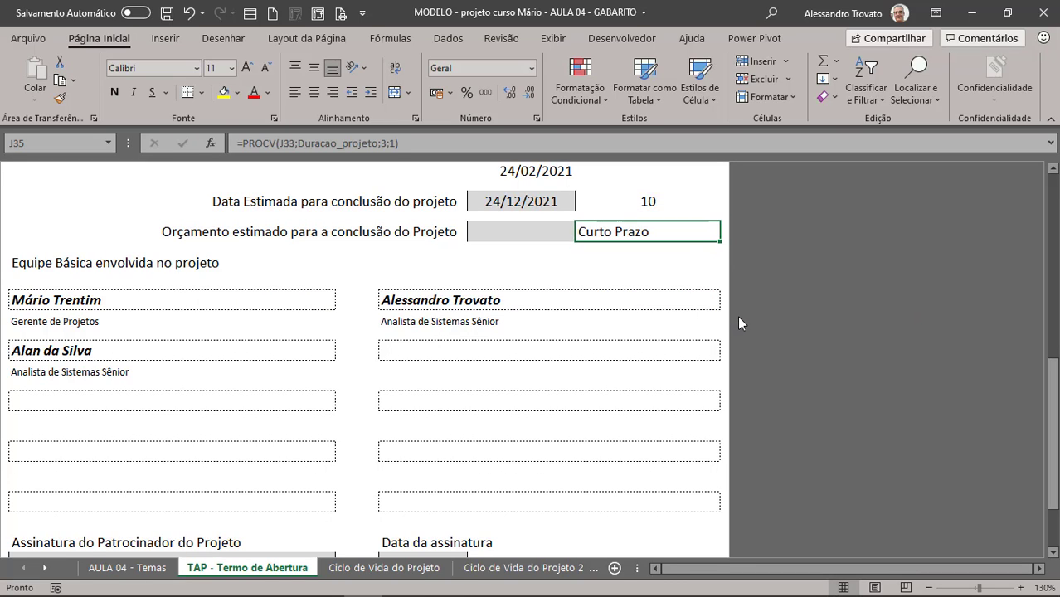
key("ctrl+Page_Down")
key("ctrl+Page_Down")
key("ctrl+Page_Down")
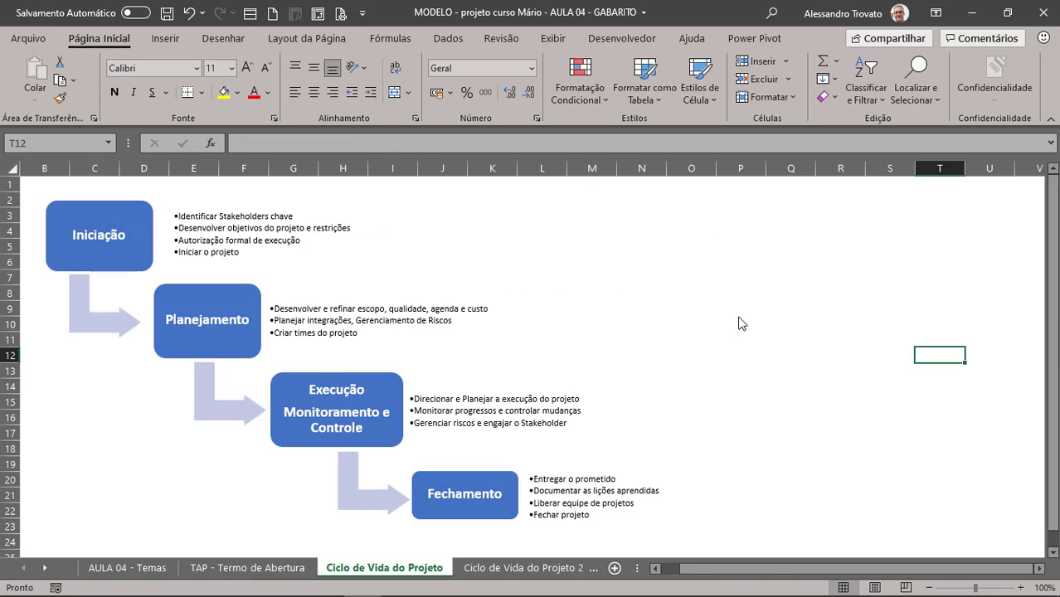
key("ctrl+Page_Down")
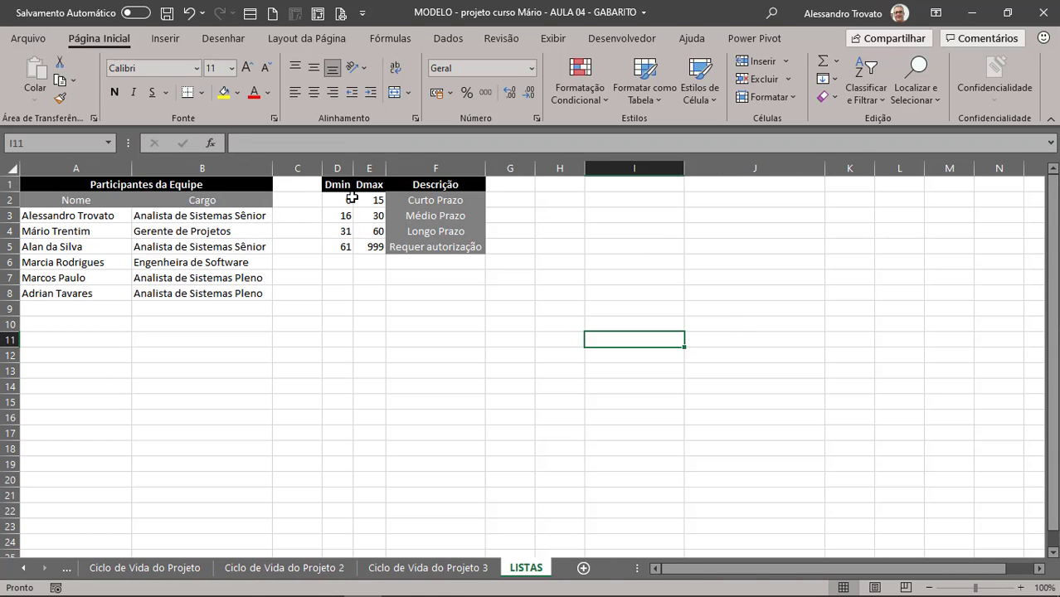
left_click(419, 200)
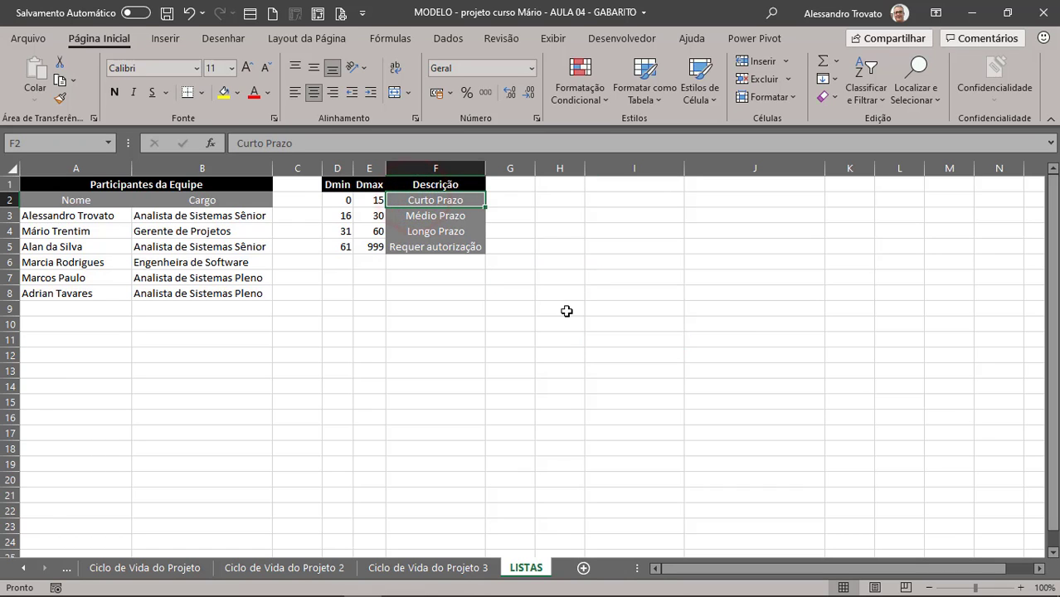
key("ctrl+Page_Up")
key("ctrl+Page_Up")
key("ctrl+Page_Up")
key("ctrl+Page_Up")
key("ctrl+Page_Up")
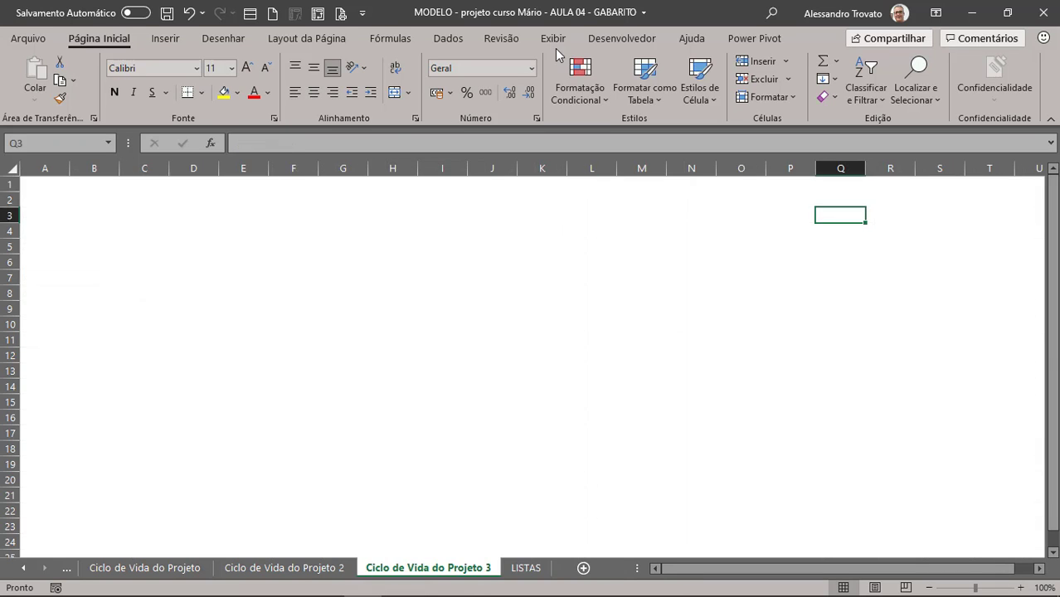
key("ctrl+Page_Down")
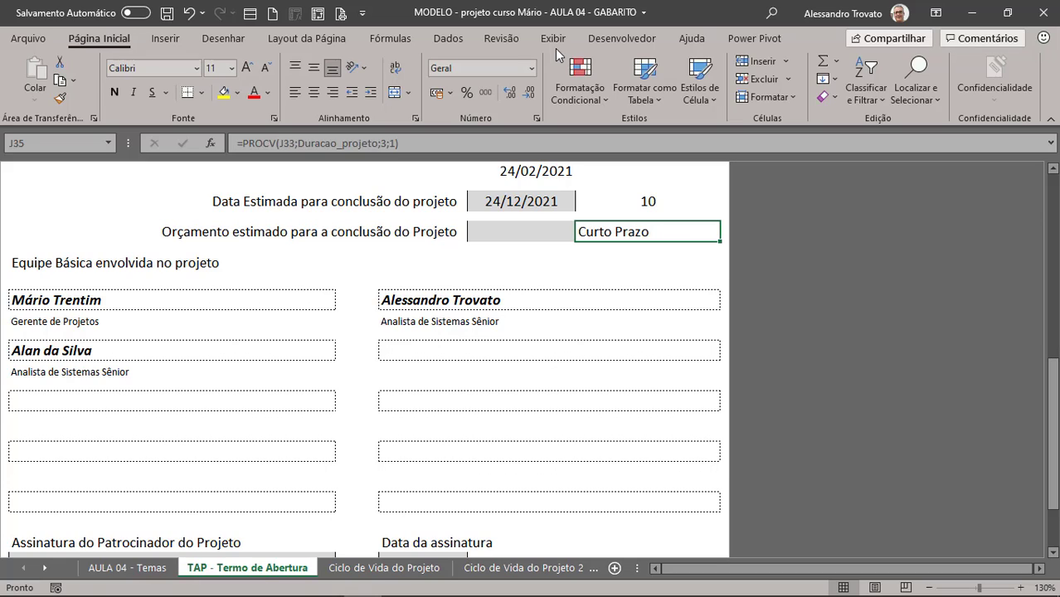
- Change the estimated completion date in I33 to 24/06/2022 and check the month count and deadline classification cells
key("Up")
key("Left")
key("F2")
key("Home")
key("Right")
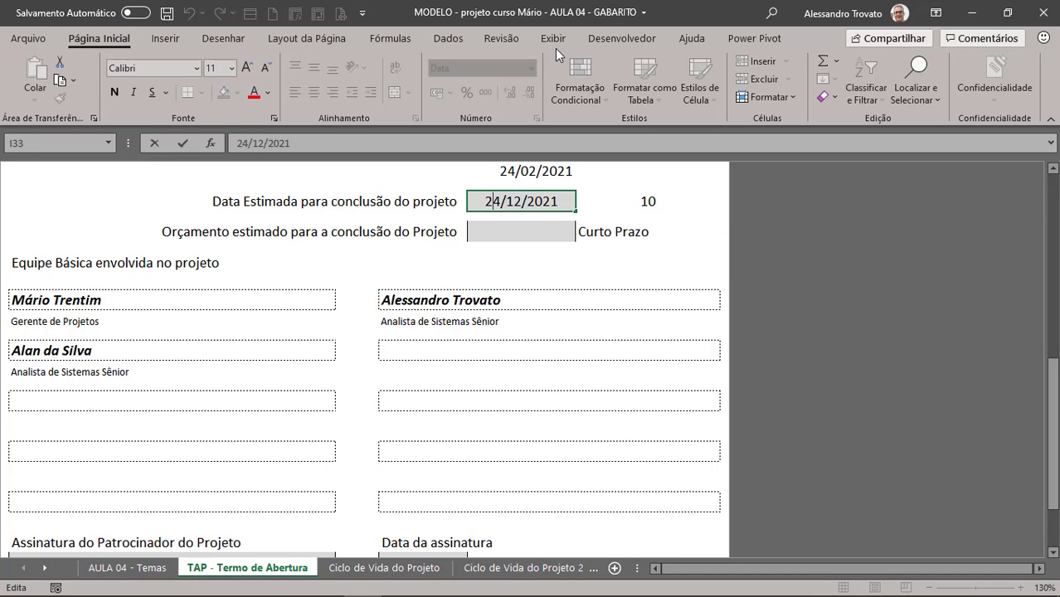
key("Delete")
key("Delete")
type("06")
key("Right")
key("Right")
key("Right")
key("Right")
key("Right")
key("BackSpace")
type("2")
key("Return")
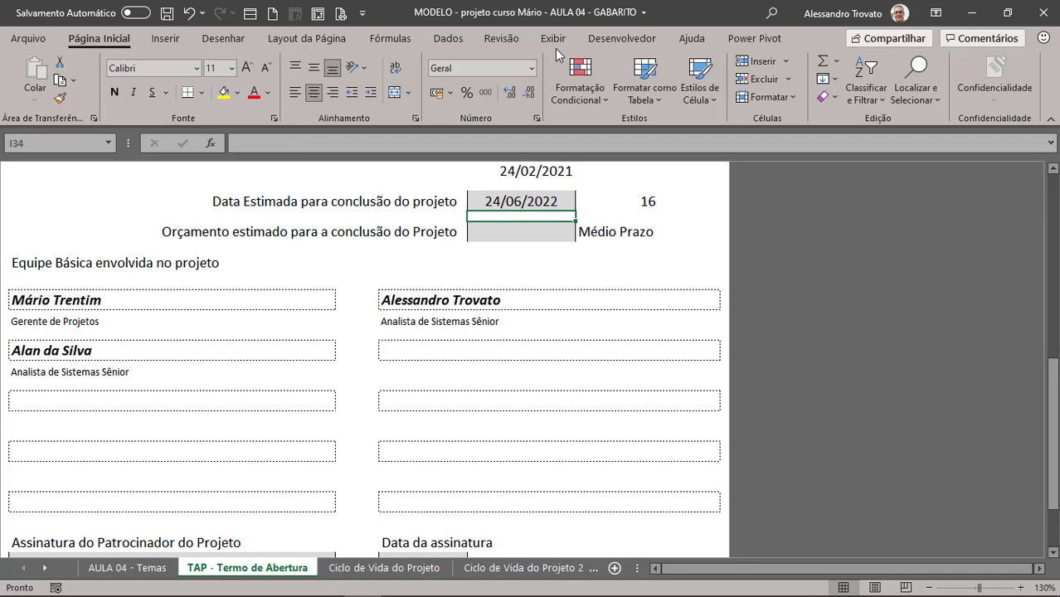
left_click(646, 201)
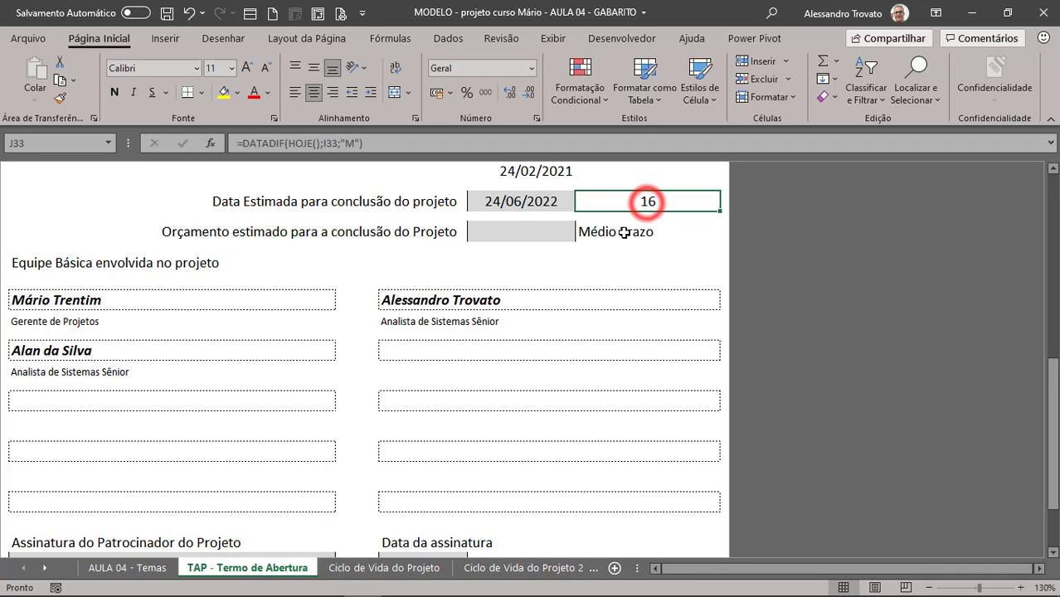
left_click(624, 232)
- Change the estimated completion date in I33 to 24/06/2027 to test a longer deadline
double_click(522, 203)
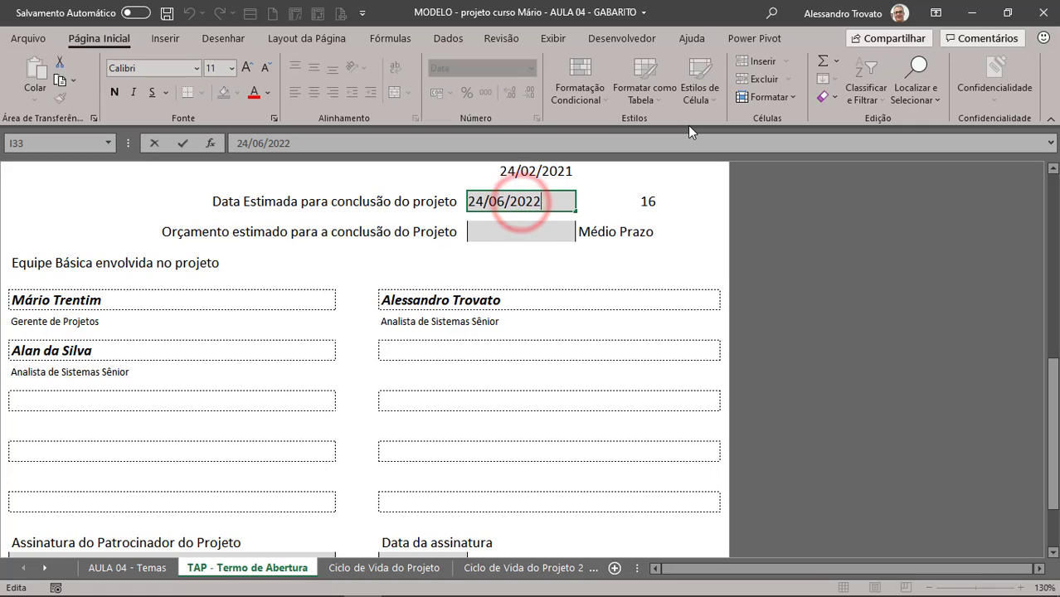
key("Delete")
key("Delete")
type("27")
key("Return")
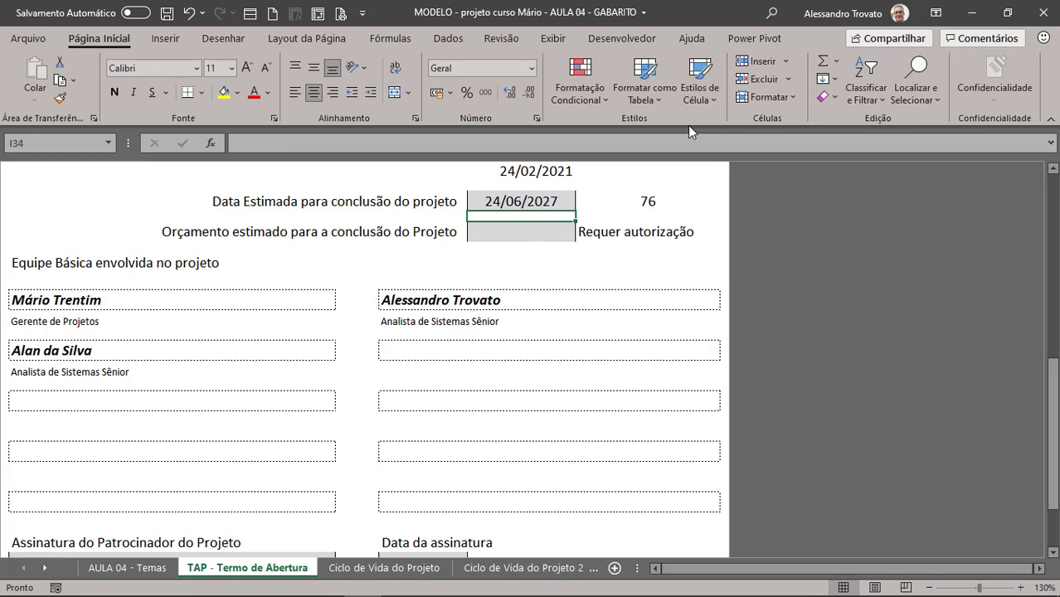
- Compare the month count in J33 with the Requer autorização row of the LISTAS duration table, and return to the TAP sheet
left_click(647, 201)
key("ctrl+Page_Down")
key("ctrl+Page_Down")
key("ctrl+Page_Down")
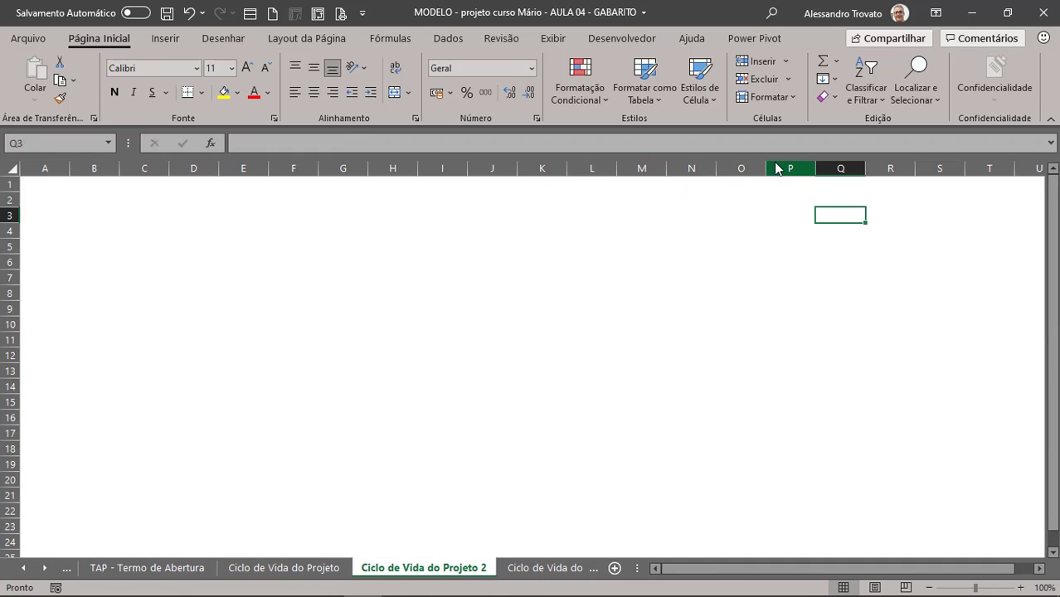
key("ctrl+Page_Down")
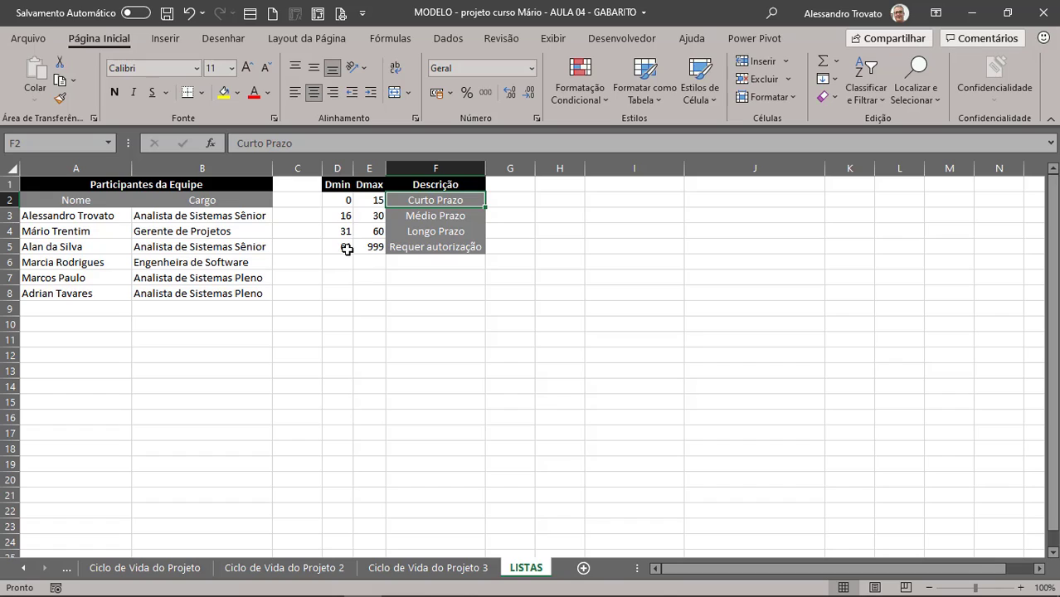
left_click(426, 246)
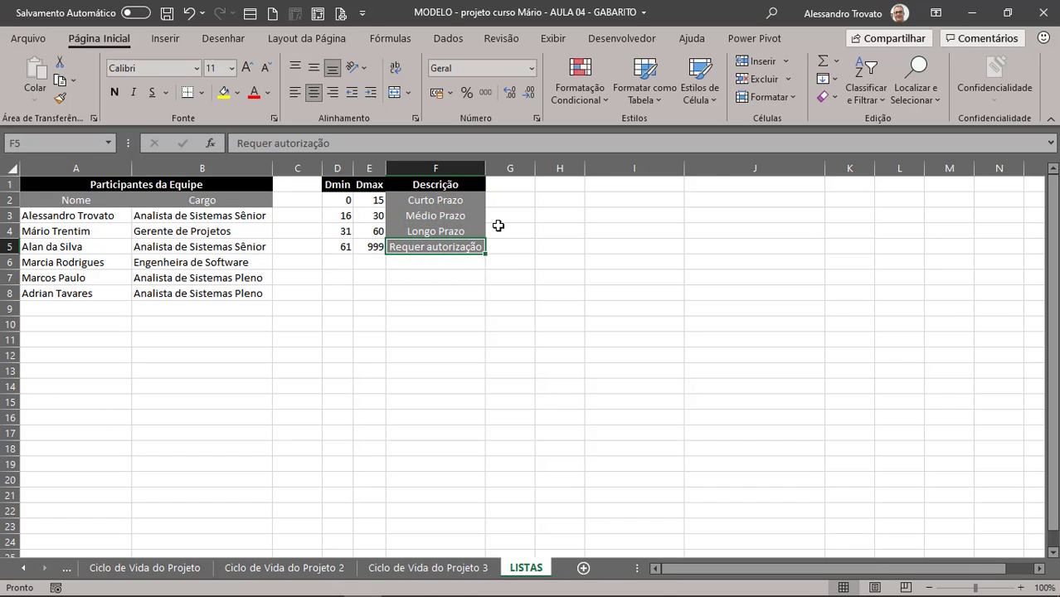
key("ctrl+Page_Up")
key("ctrl+Page_Up")
key("ctrl+Page_Up")
key("ctrl+Page_Up")
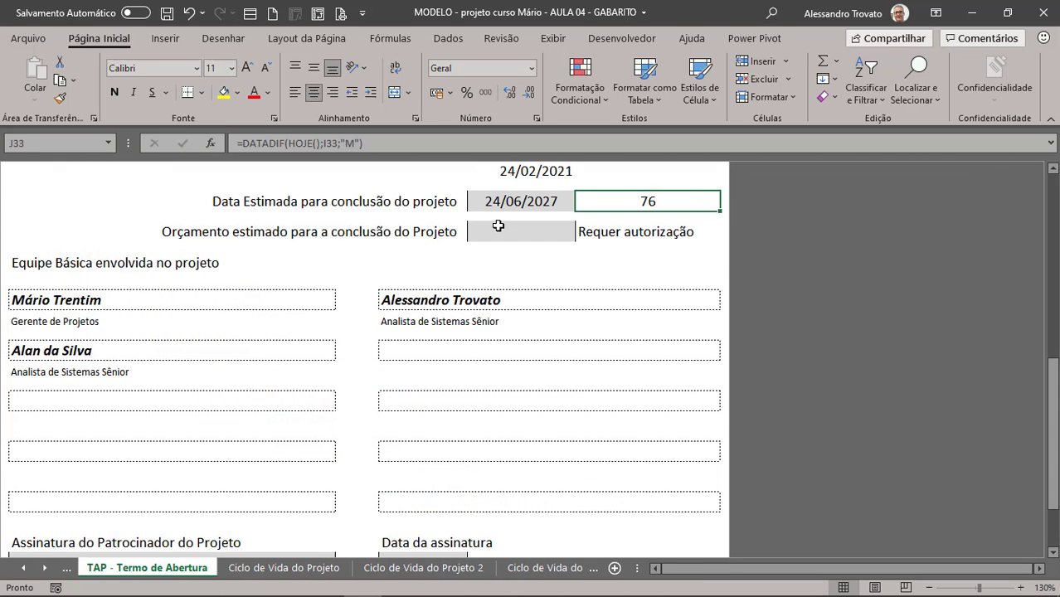
- Change the estimated completion date in I33 to 24/06/2025 and check the classification in J35 and the months in J33
key("Left")
key("F2")
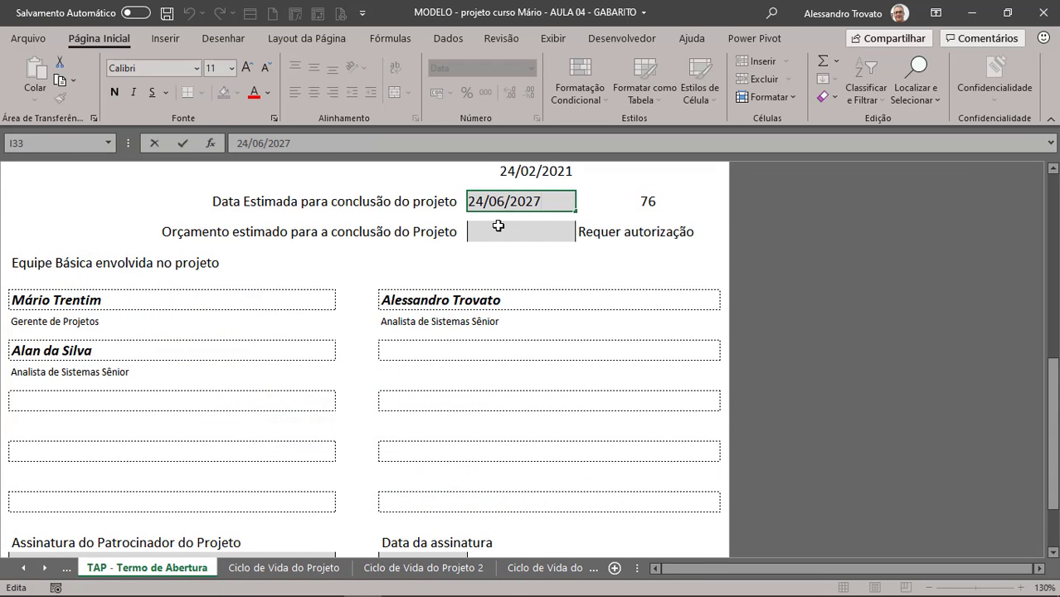
key("BackSpace")
key("BackSpace")
key("Return")
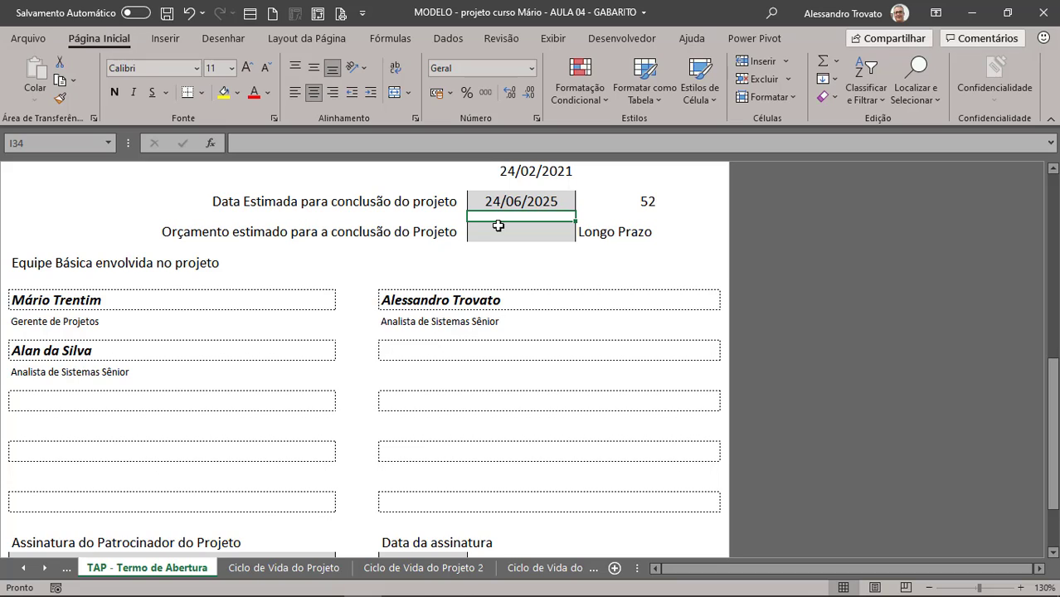
left_click(599, 229)
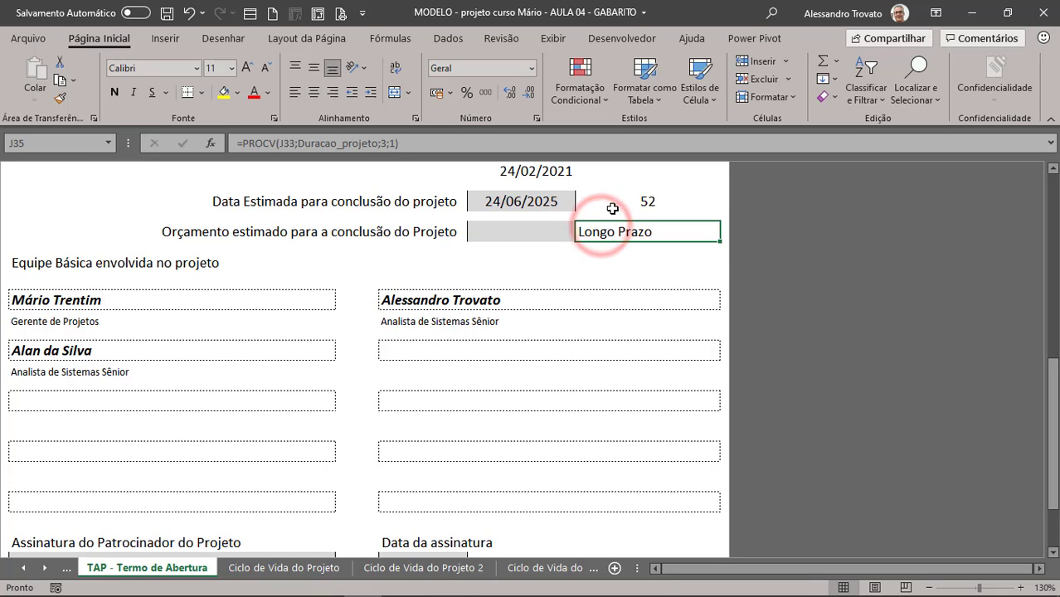
left_click(614, 204)
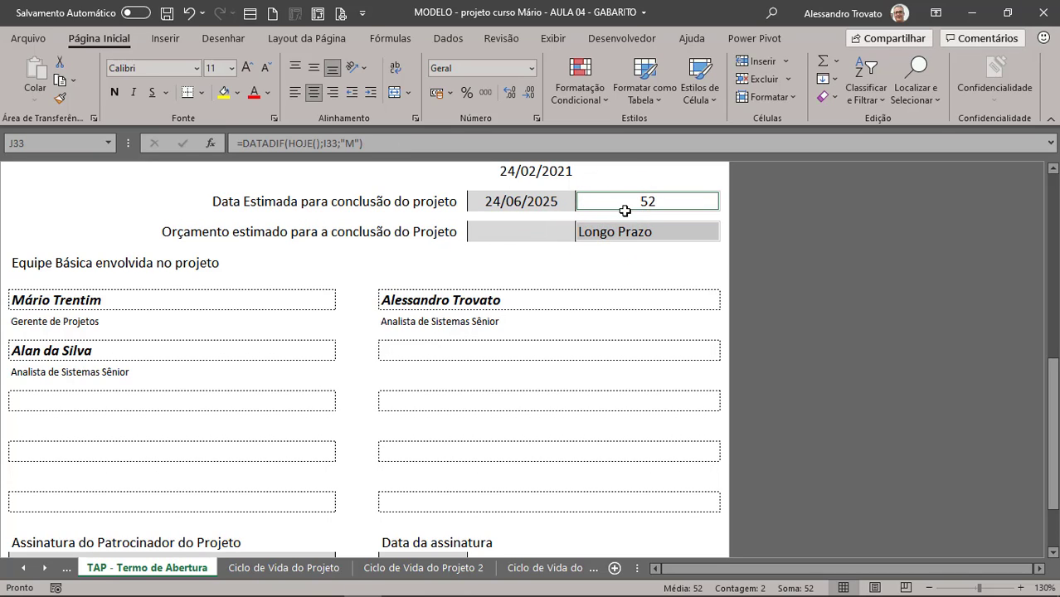
- Copy the PROCV(J33;Duracao_projeto;3;1) text without the equals sign from J35, leaving that cell's formula as it is
double_click(637, 238)
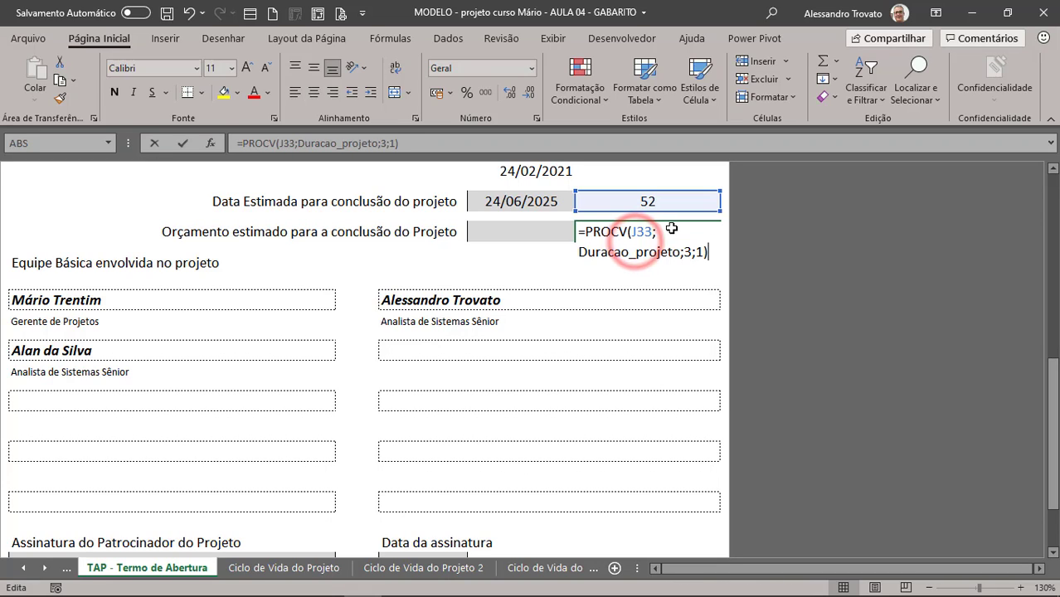
left_click_drag(711, 254, 587, 220)
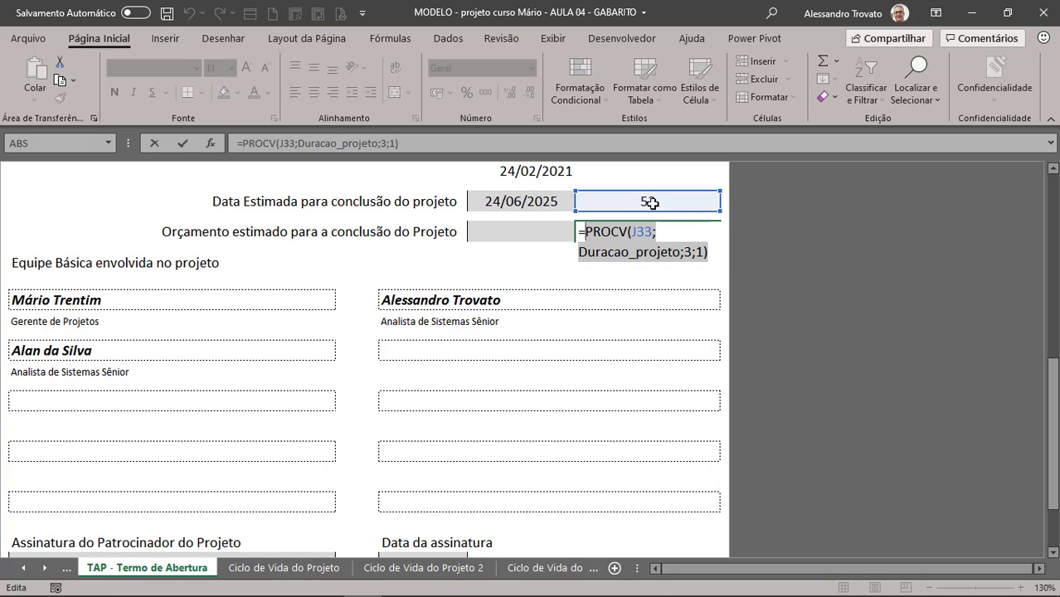
key("ctrl+c")
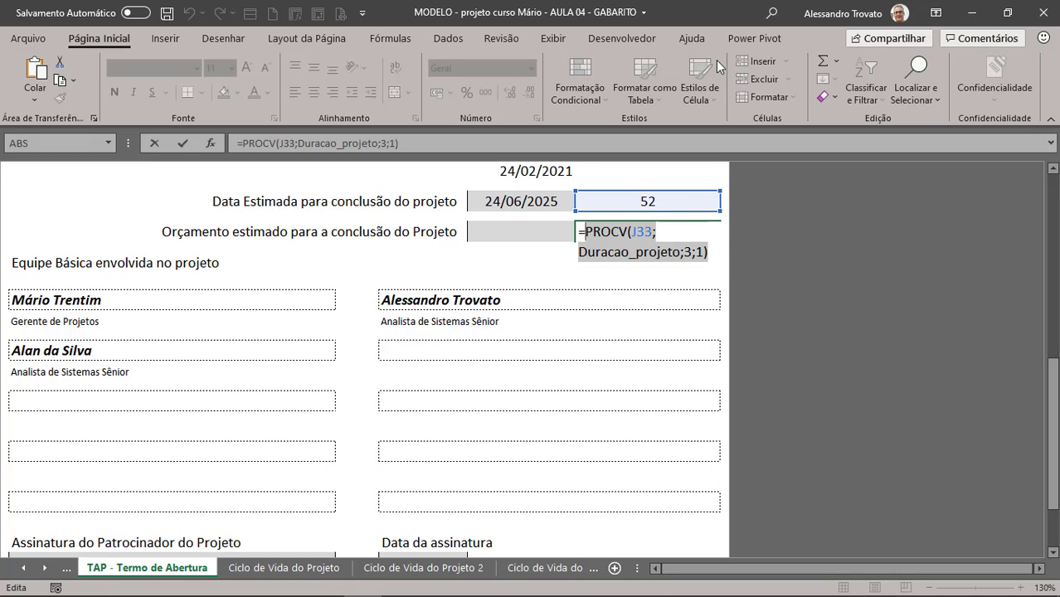
key("Escape")
- Insert the copied PROCV after the equals sign in J33's formula and cut out the DATADIF(HOJE();I33;"M") expression
key("Up")
key("F2")
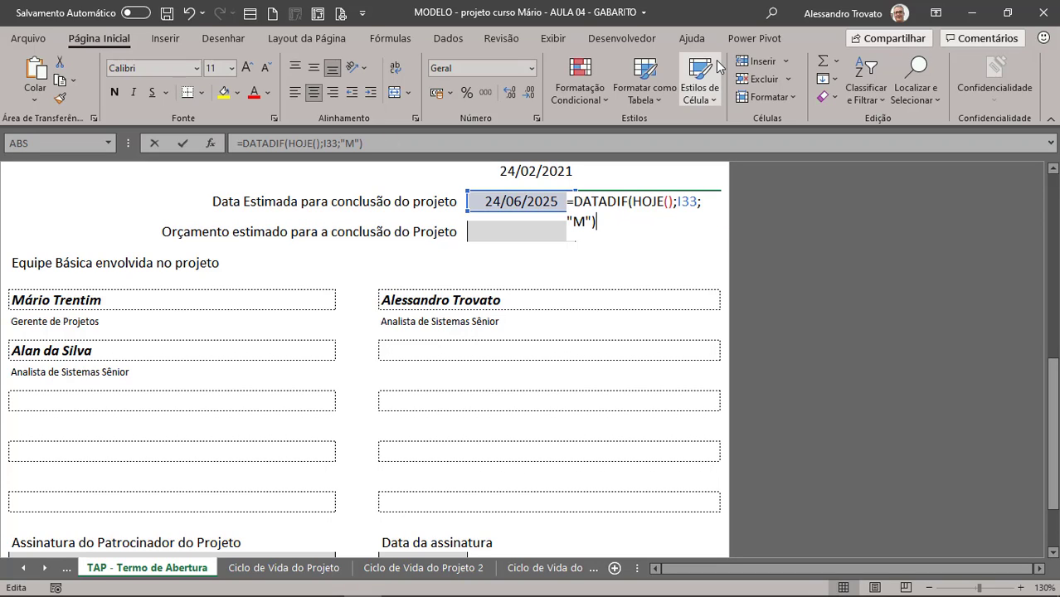
key("Home")
key("Up")
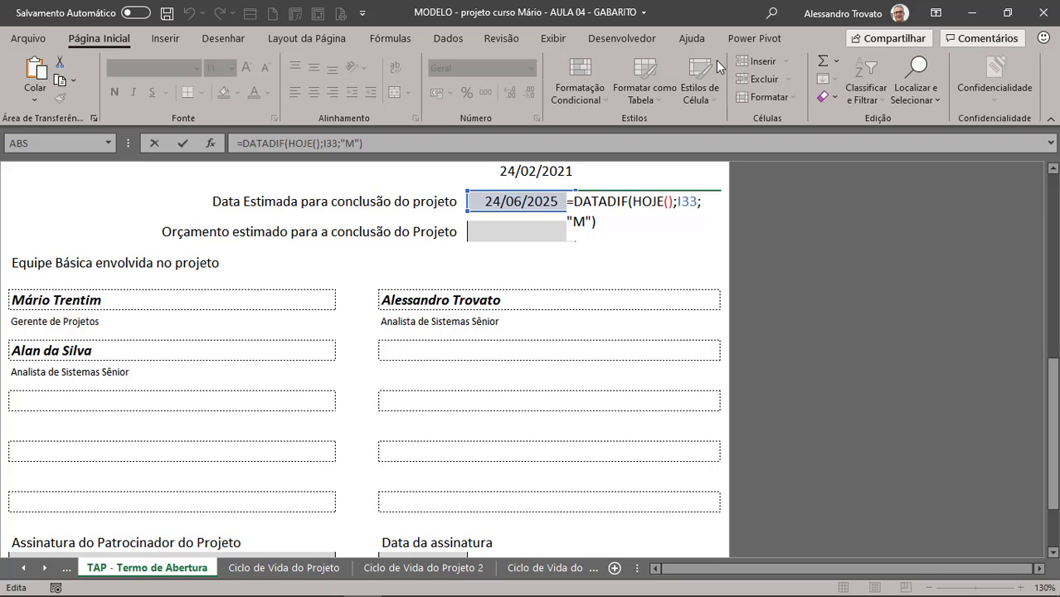
key("alt+Return")
key("ctrl+v")
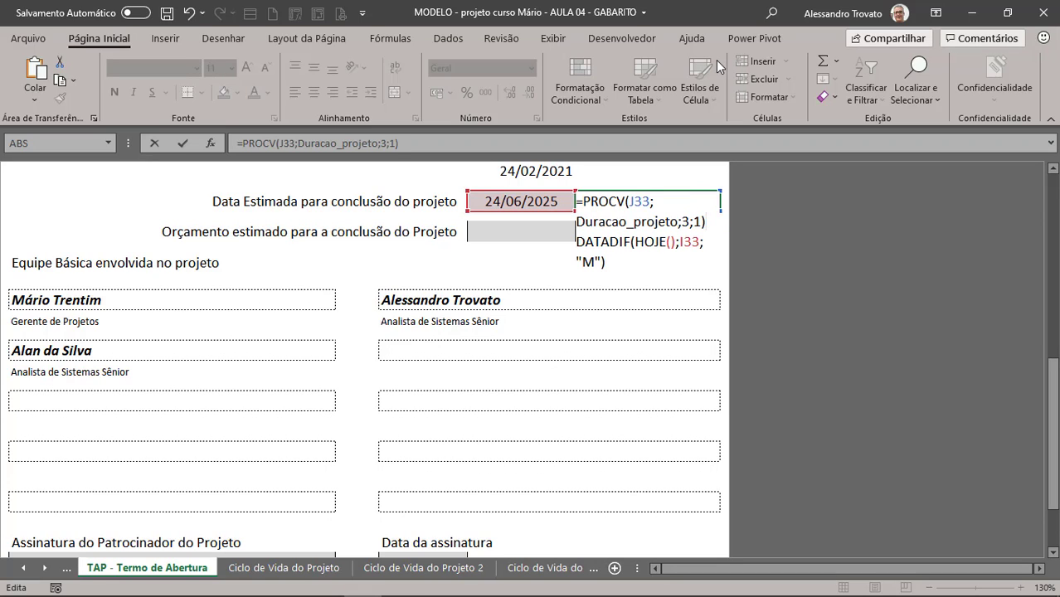
key("Right")
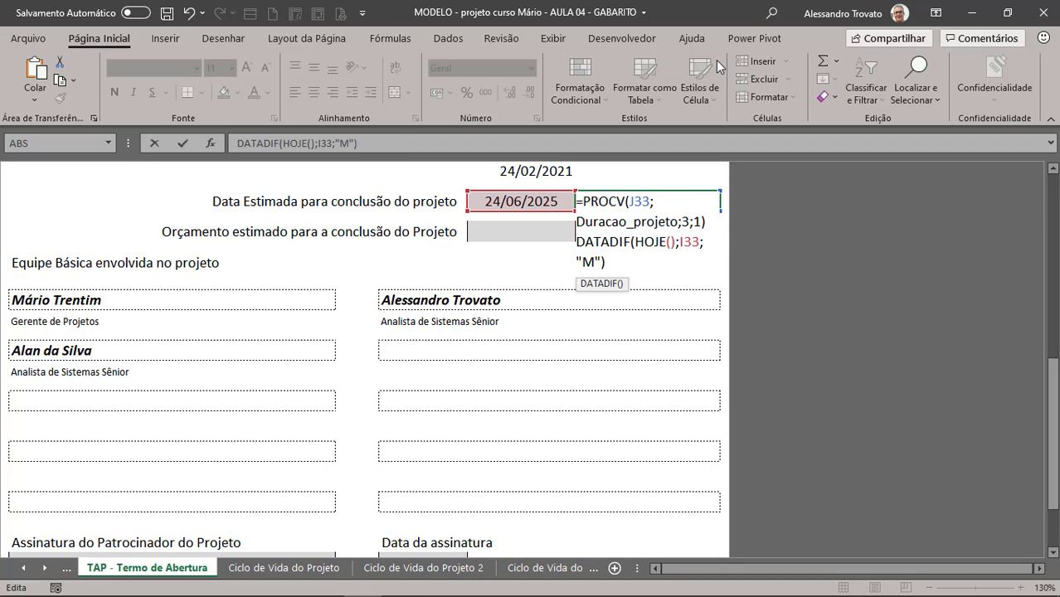
key("shift+End")
key("shift+Down")
key("Delete")
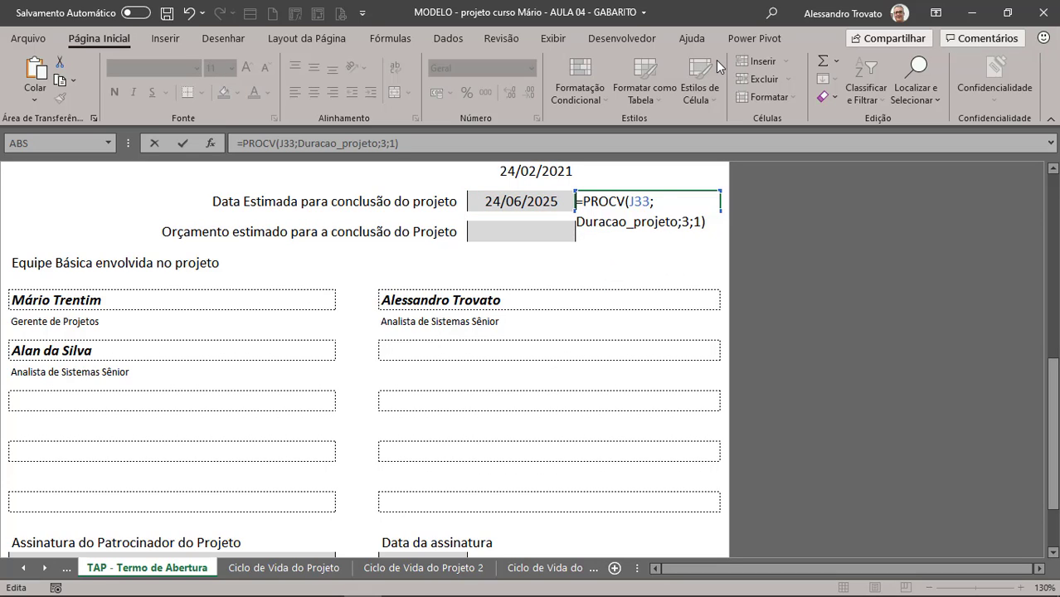
- Replace the lookup value in cell J33's PROCV formula with DATADIF(HOJE();I33;"M")
key("shift+Left")
key("shift+Left")
key("shift+Left")
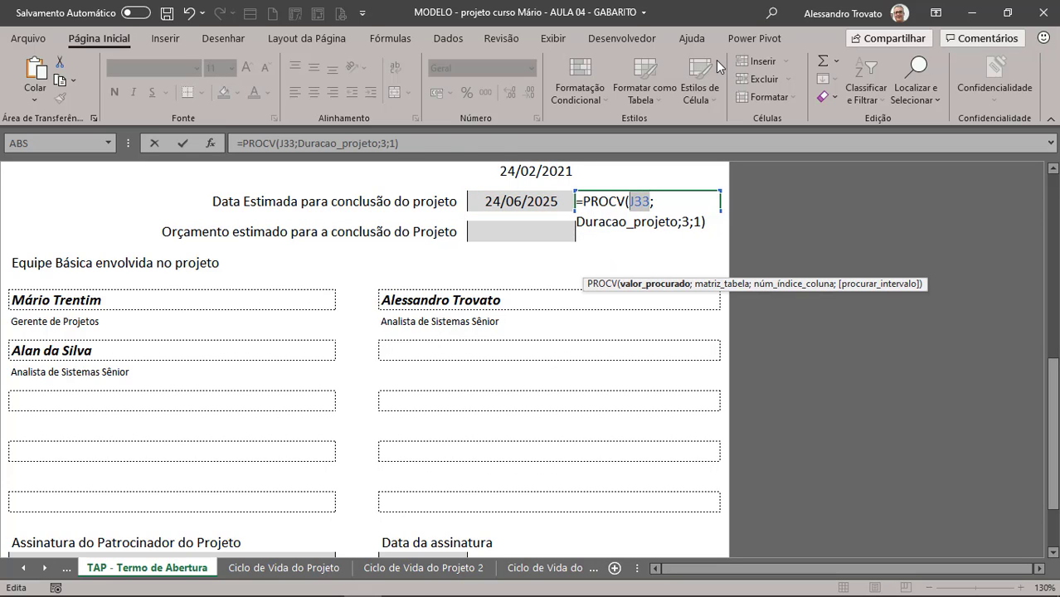
key("ctrl+v")
key("Return")
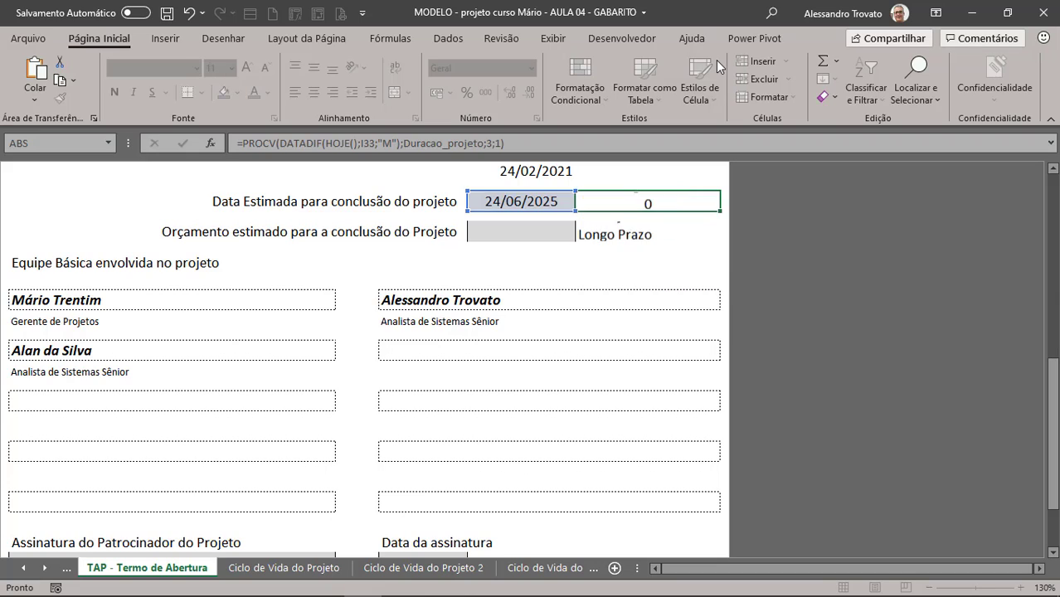
- Clear the leftover PROCV formula from cell J35, beside the estimated budget
key("Up")
key("Down")
key("Down")
key("Delete")
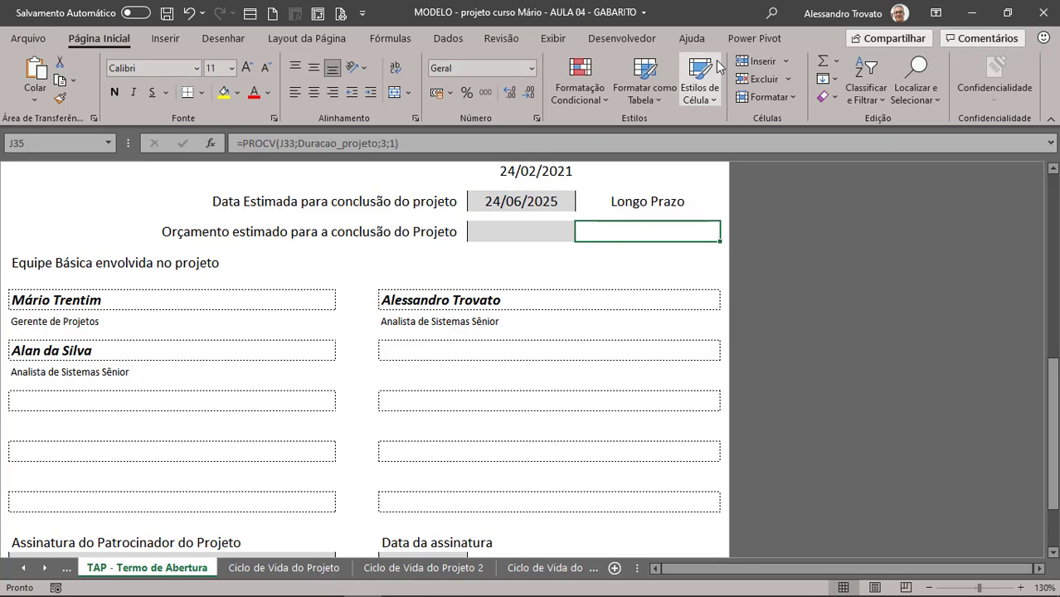
key("Up")
key("Up")
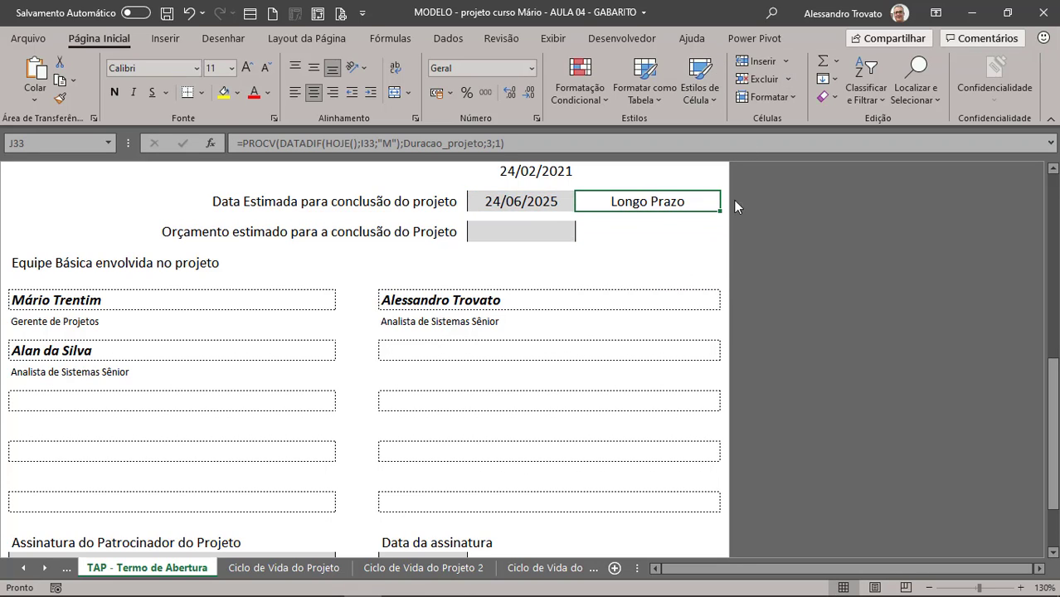
- Enter the current date, 24/02/2021, as the estimated project completion date in I33
left_click(539, 211)
key("ctrl+semicolon")
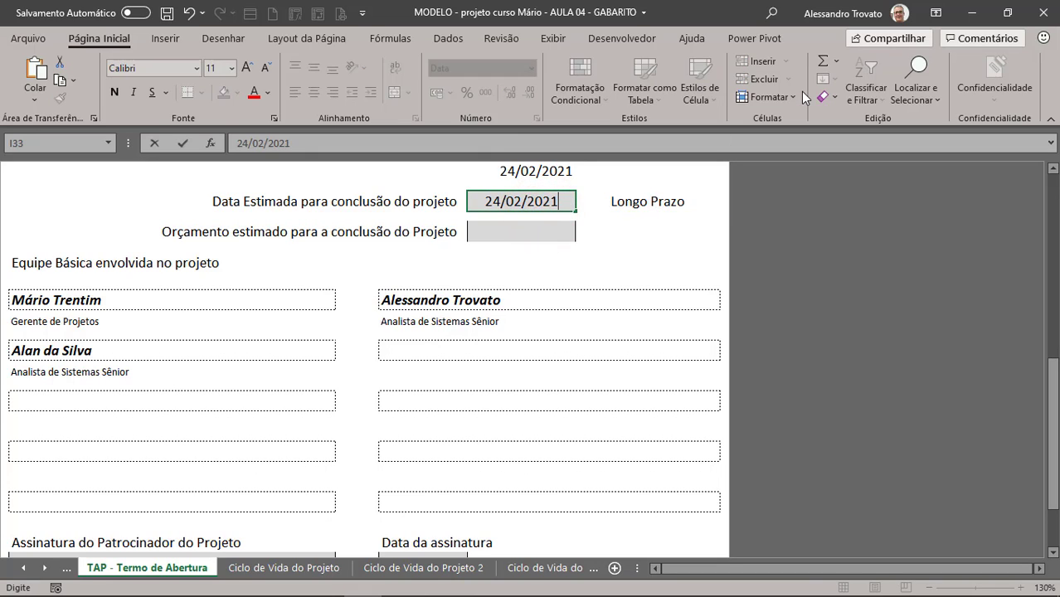
key("Return")
key("Up")
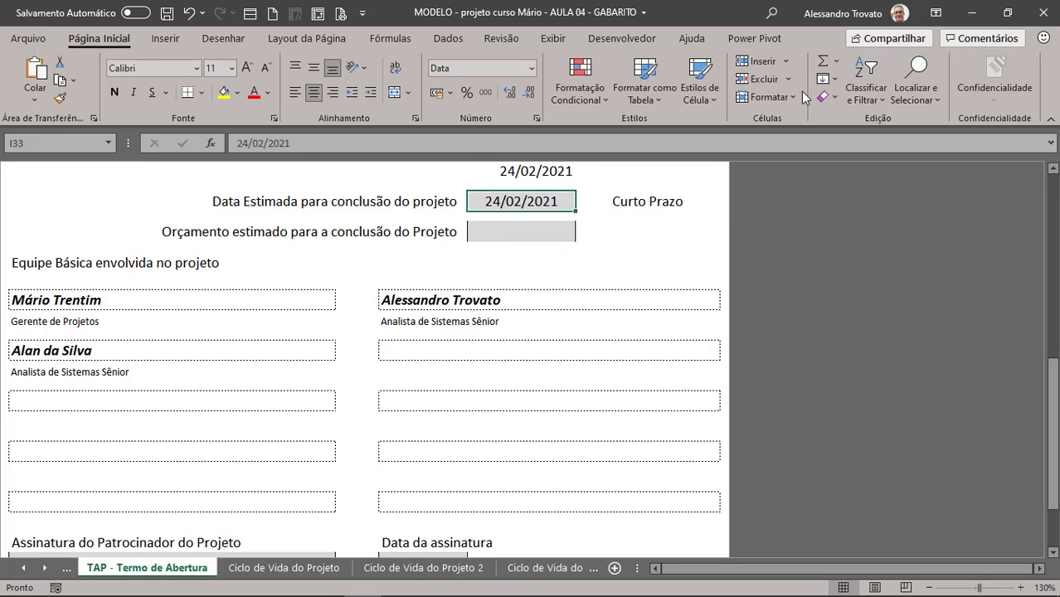
- Change the day and month of the estimated completion date so it reads 30/04/2021
key("F2")
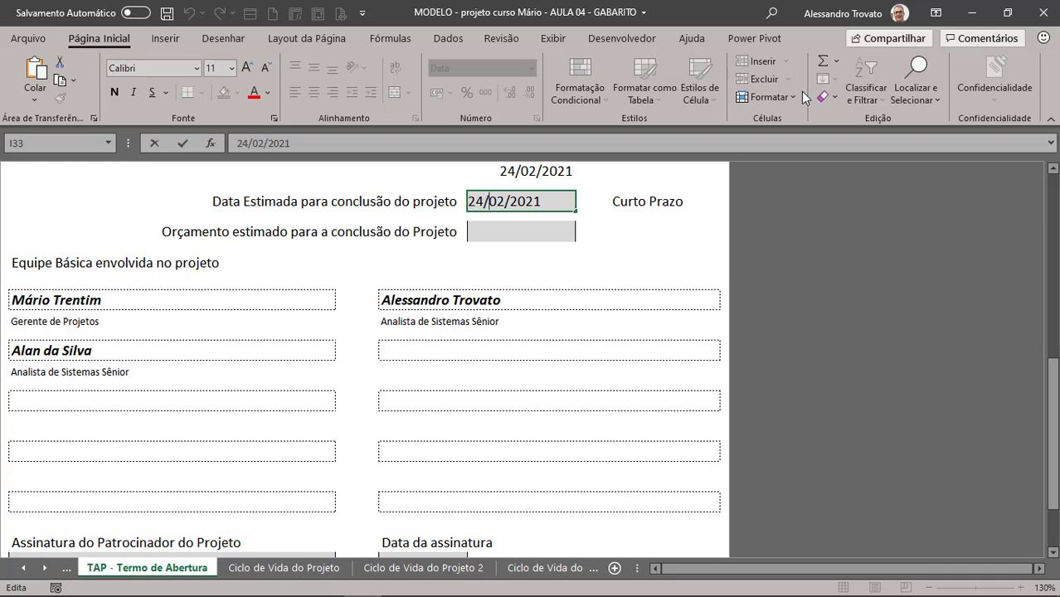
key("Delete")
key("Delete")
type("04")
key("Delete")
key("Delete")
type("30")
key("Tab")
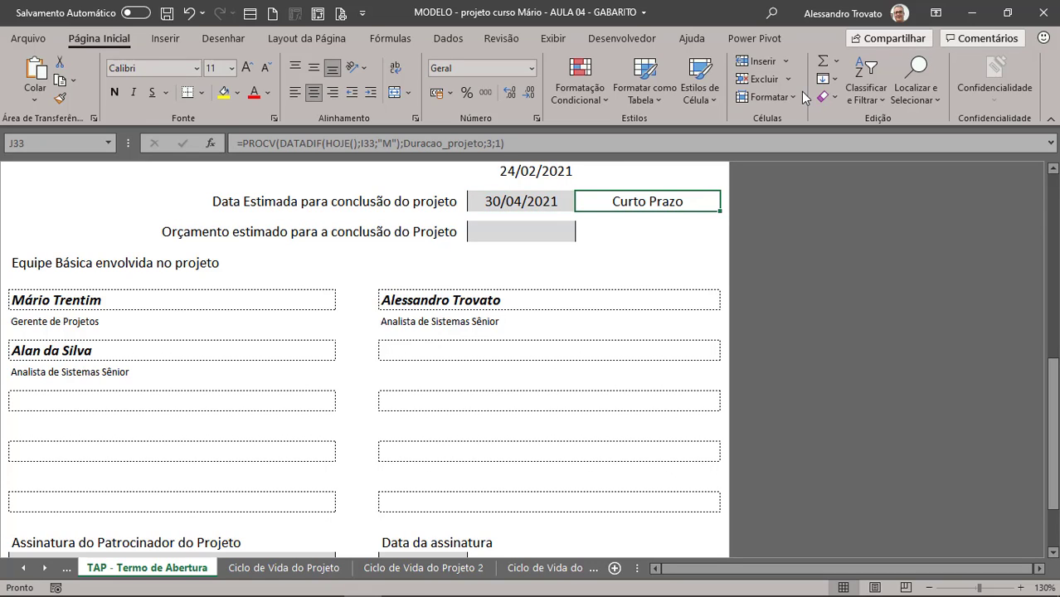
- Clear the helper date in cell I31, above the estimated completion date
left_click(562, 174)
key("Delete")
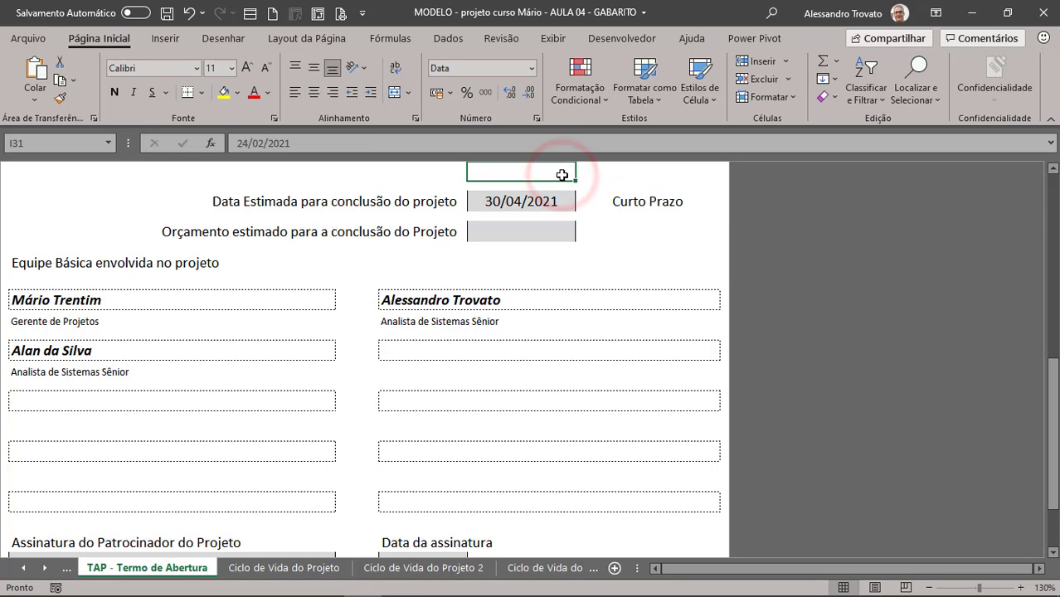
left_click(634, 194)
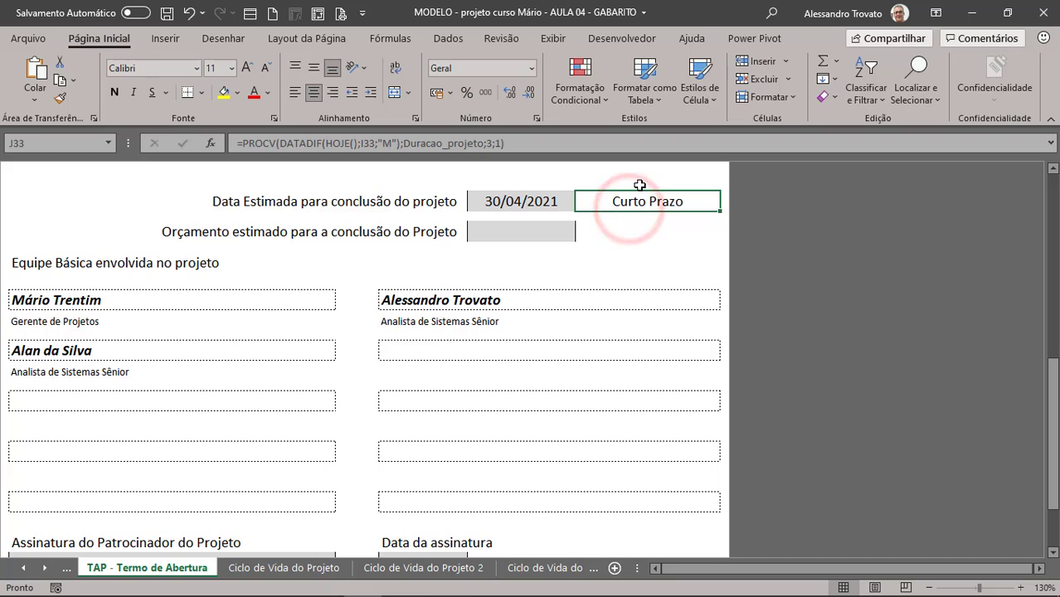
left_click(777, 97)
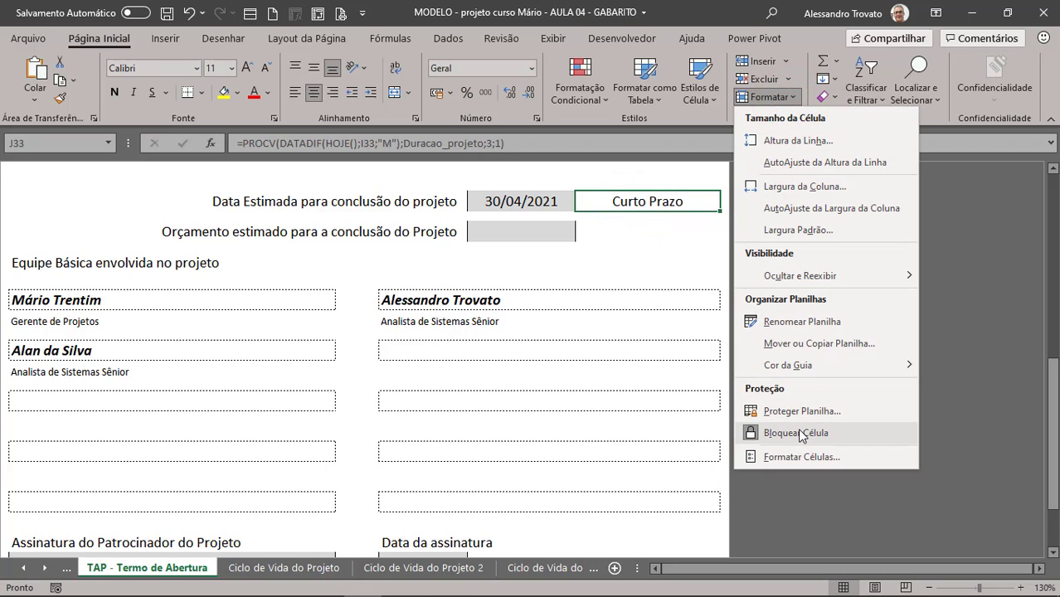
left_click(648, 204)
- Change the year of the estimated completion date so it reads 30/04/2031, and check the term classification beside it
left_click(562, 208)
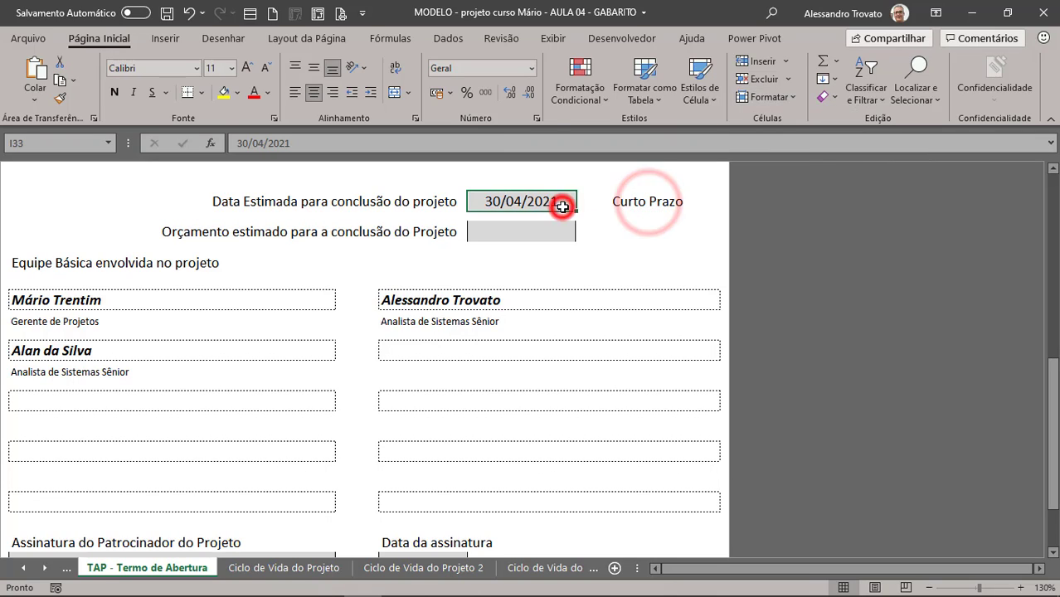
double_click(563, 208)
key("BackSpace")
key("BackSpace")
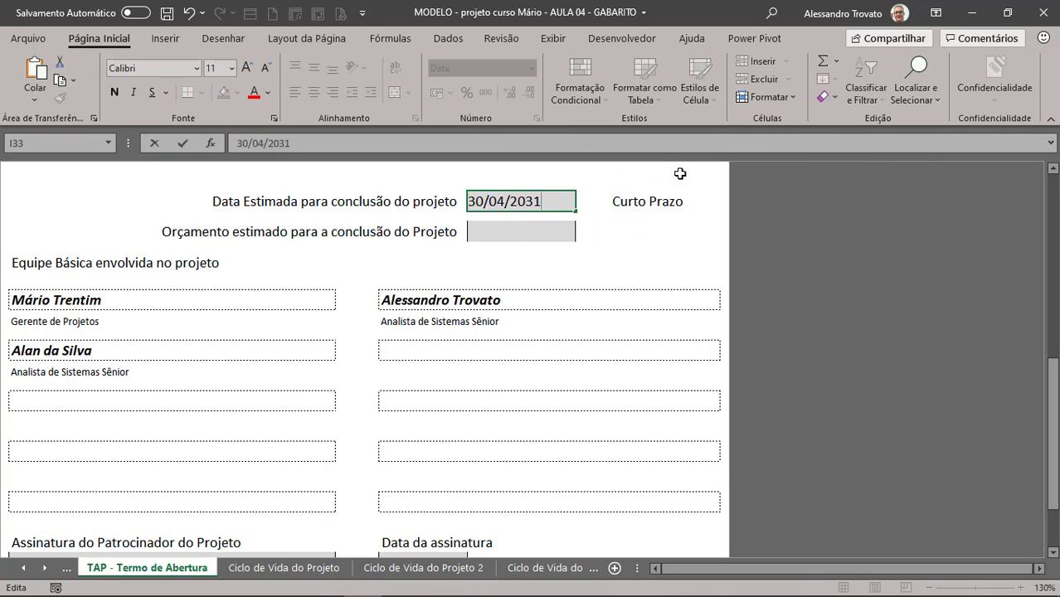
key("Return")
left_click(675, 196)
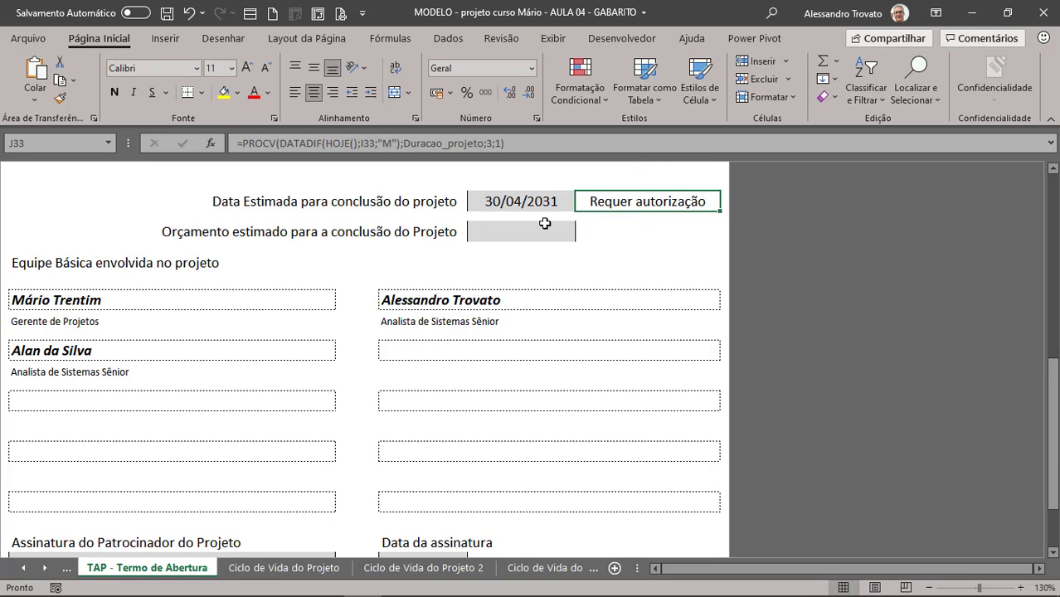
left_click(526, 253)
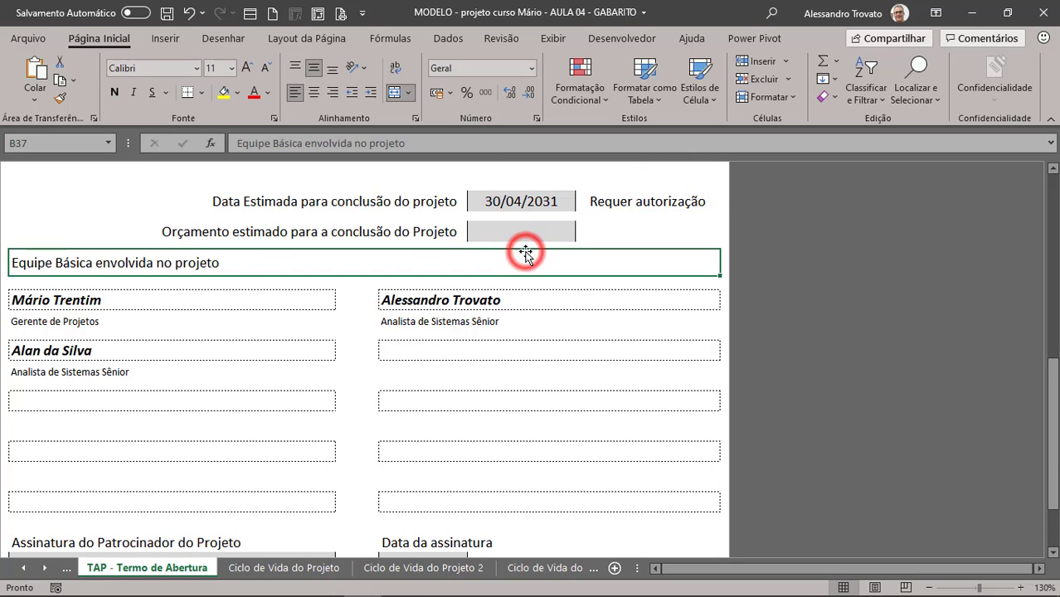
key("Up")
key("Up")
key("Up")
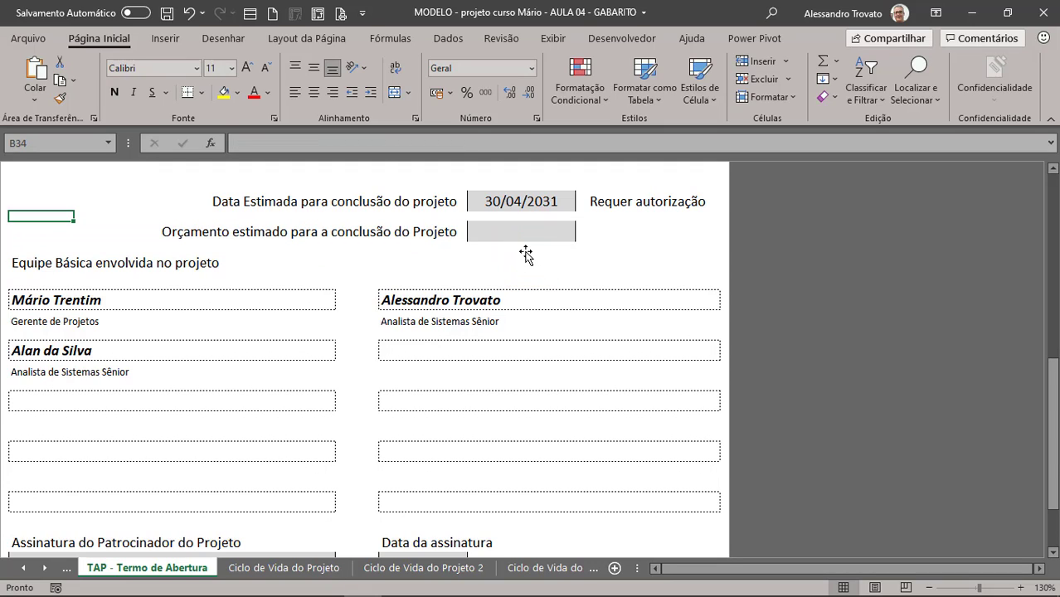
left_click(624, 205)
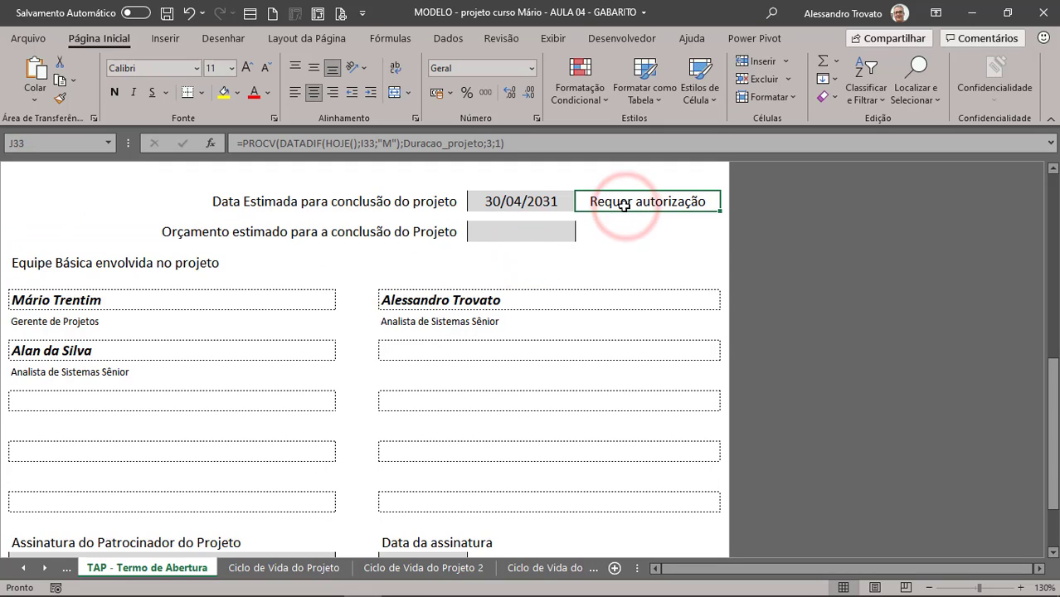
- Enter 100000 as the estimated budget for completing the project in I35
left_click(489, 235)
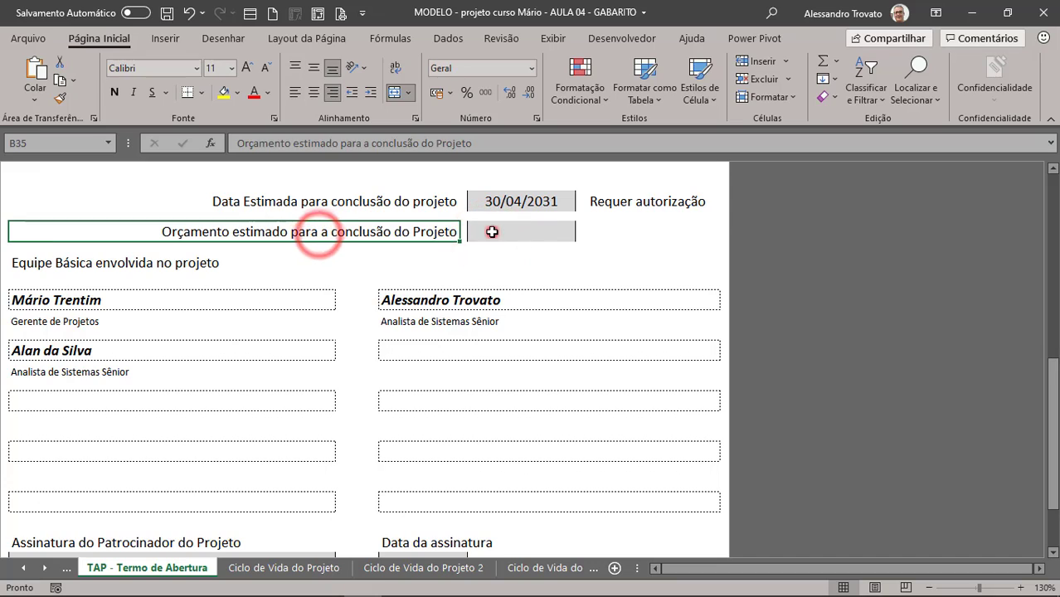
left_click(491, 233)
type("100000")
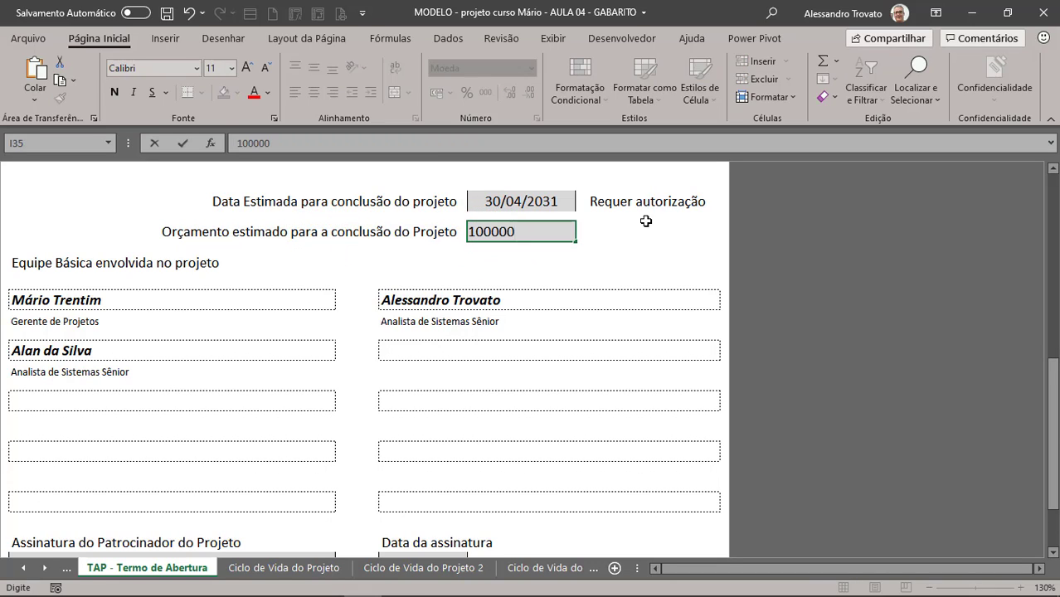
key("ctrl+Return")
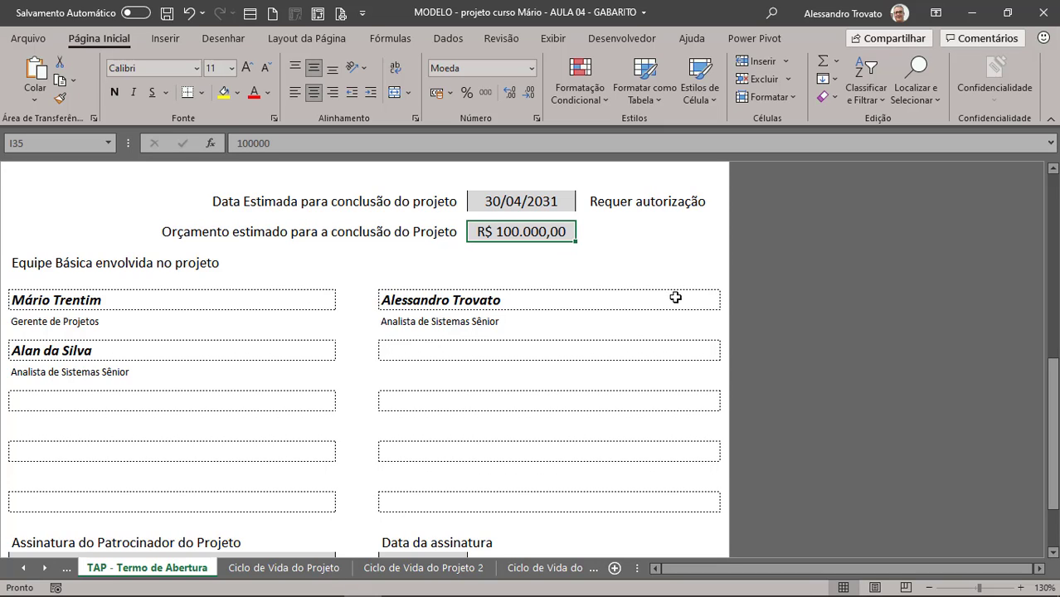
- Save the workbook with the updated project charter sheet
left_click(651, 235)
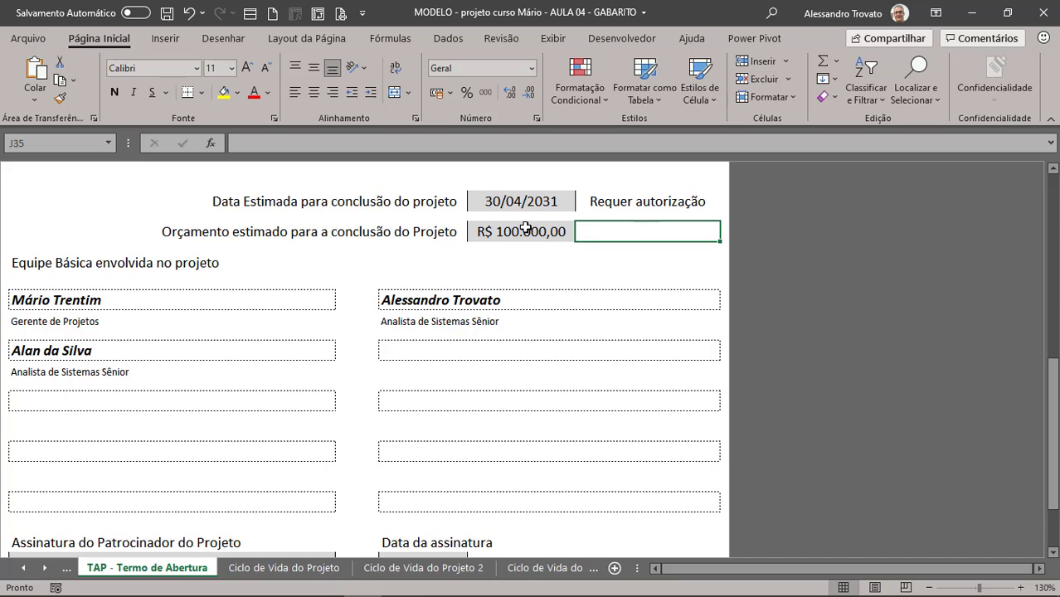
scroll(527, 230, "up", 15)
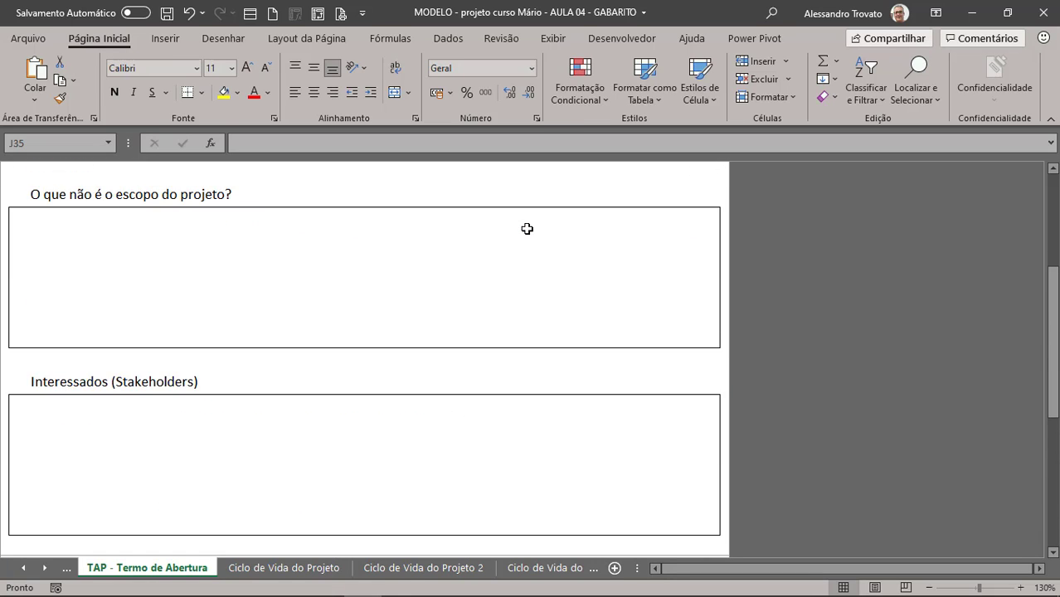
left_click(166, 13)
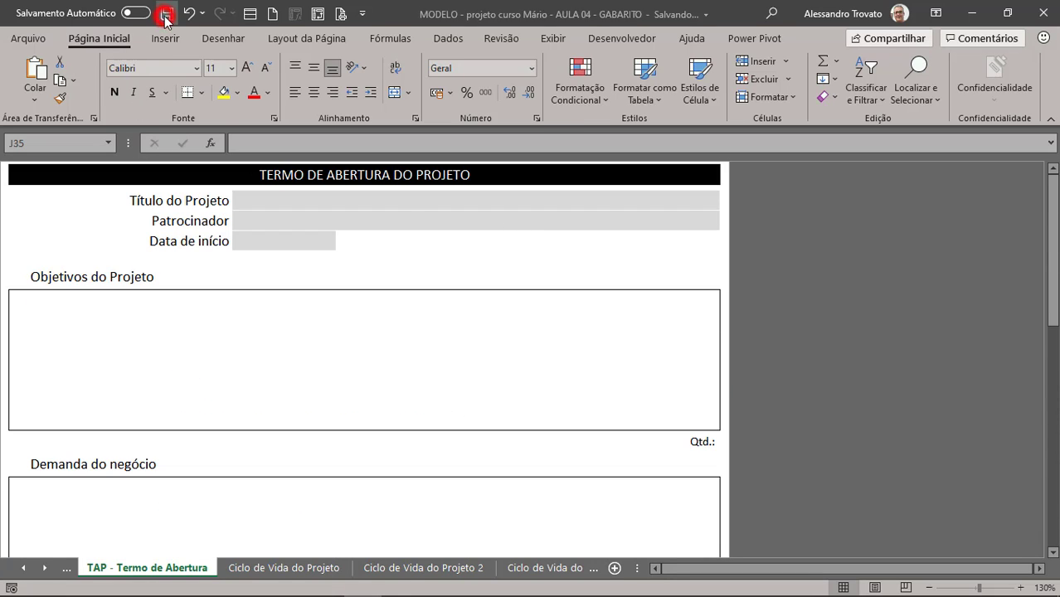
key("alt+Tab")
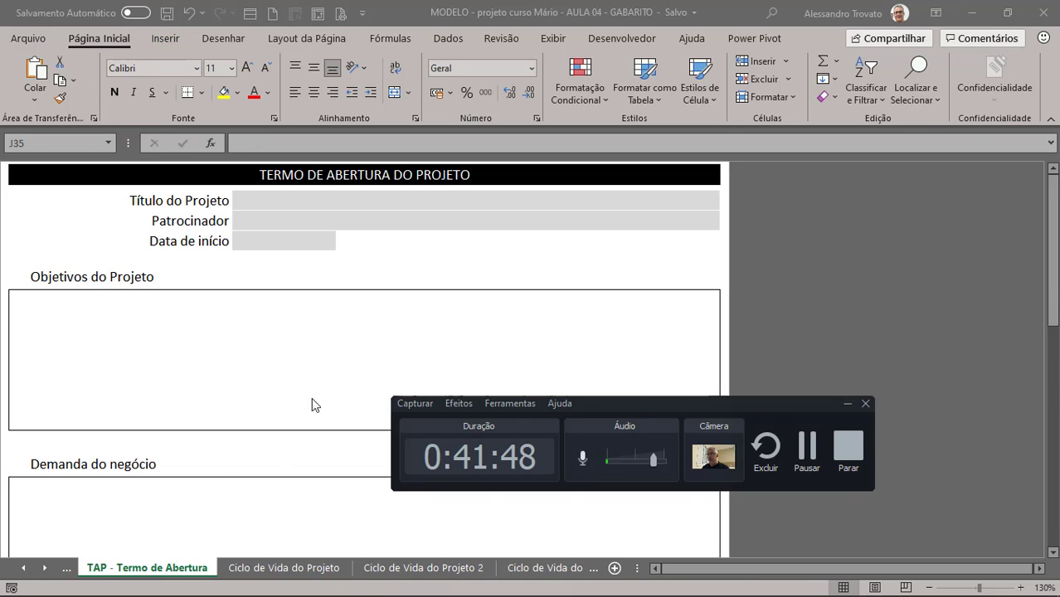
left_click(228, 491)
left_click(846, 404)
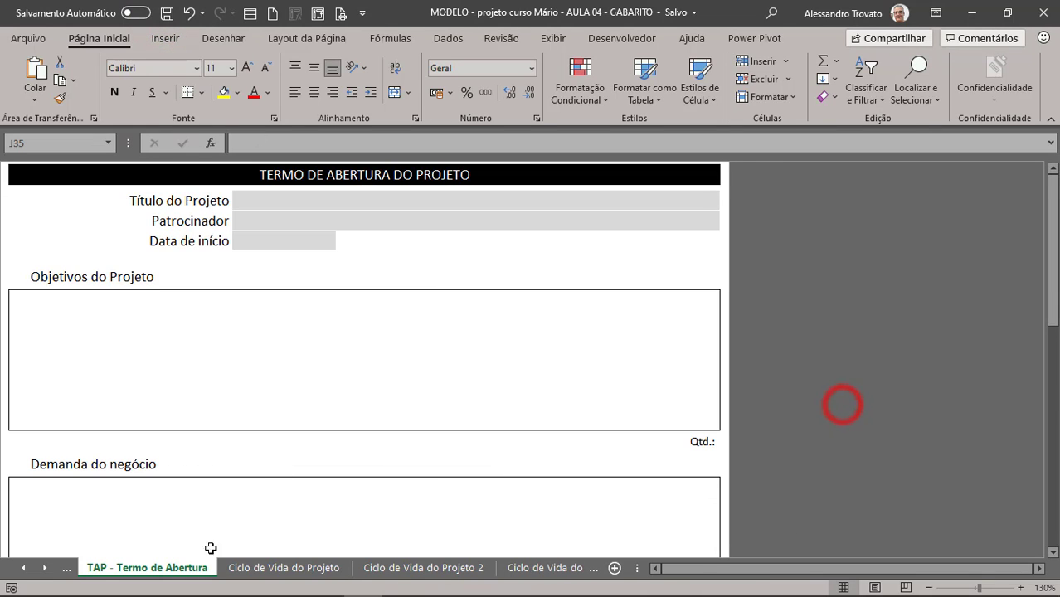
- Review the list of lesson topics on the AULA 04 - Temas sheet, then return to the TAP - Termo de Abertura sheet
left_click(26, 571)
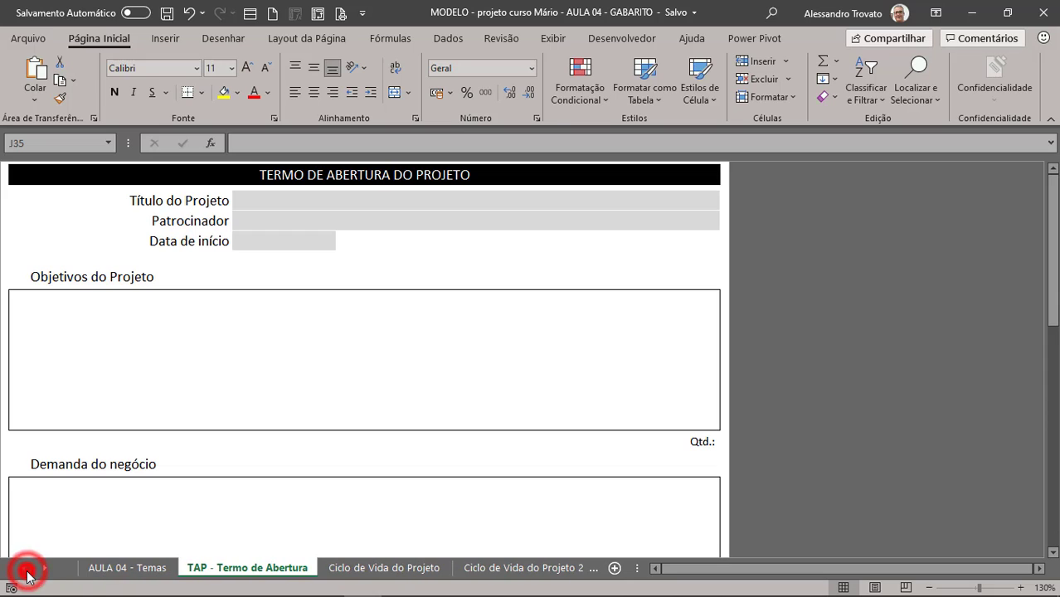
left_click(157, 571)
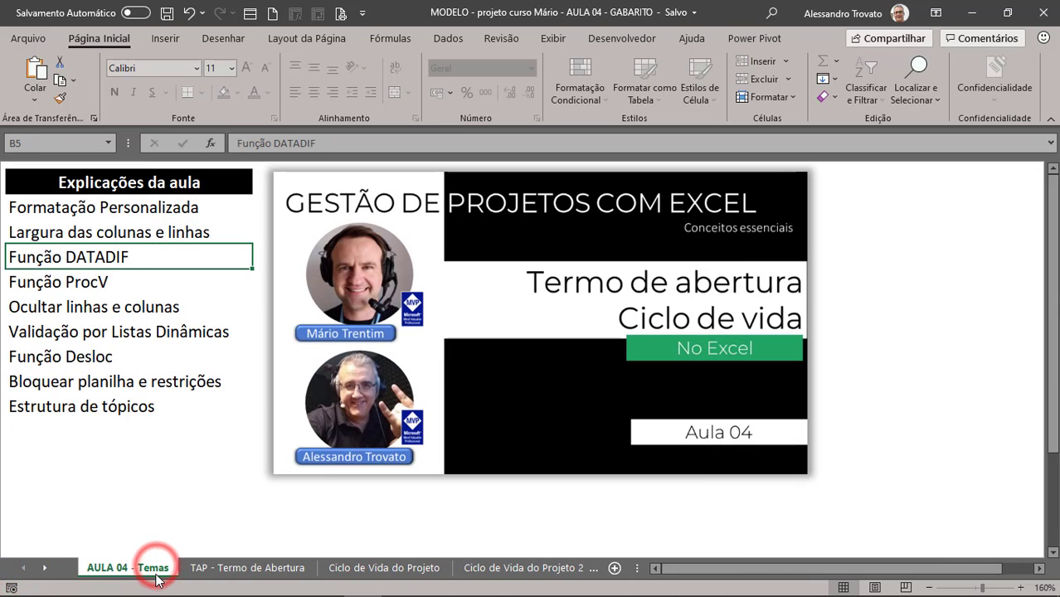
left_click(124, 279)
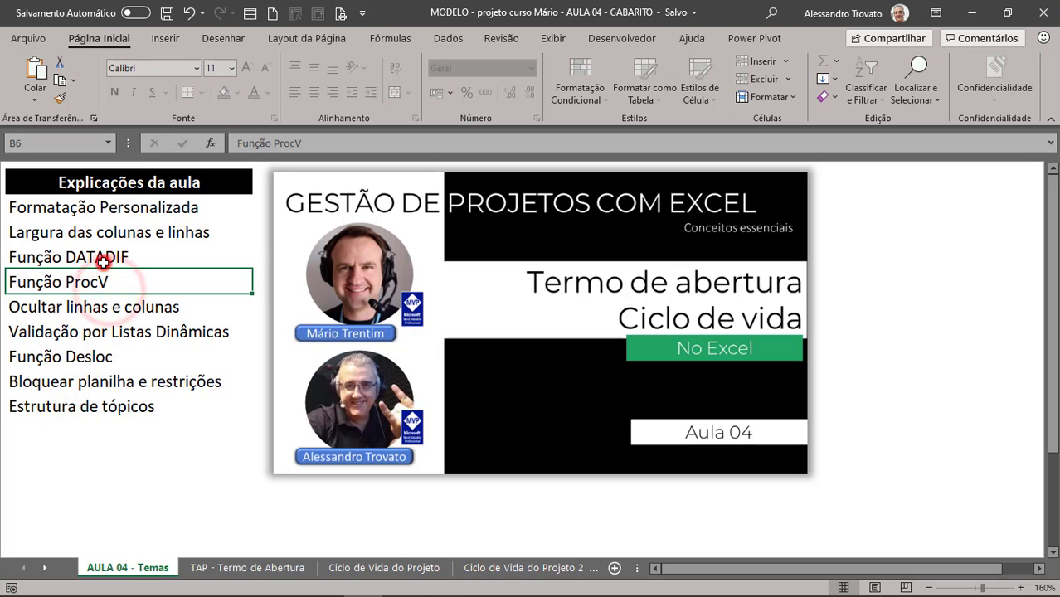
left_click(106, 254)
left_click(99, 286)
left_click(101, 302)
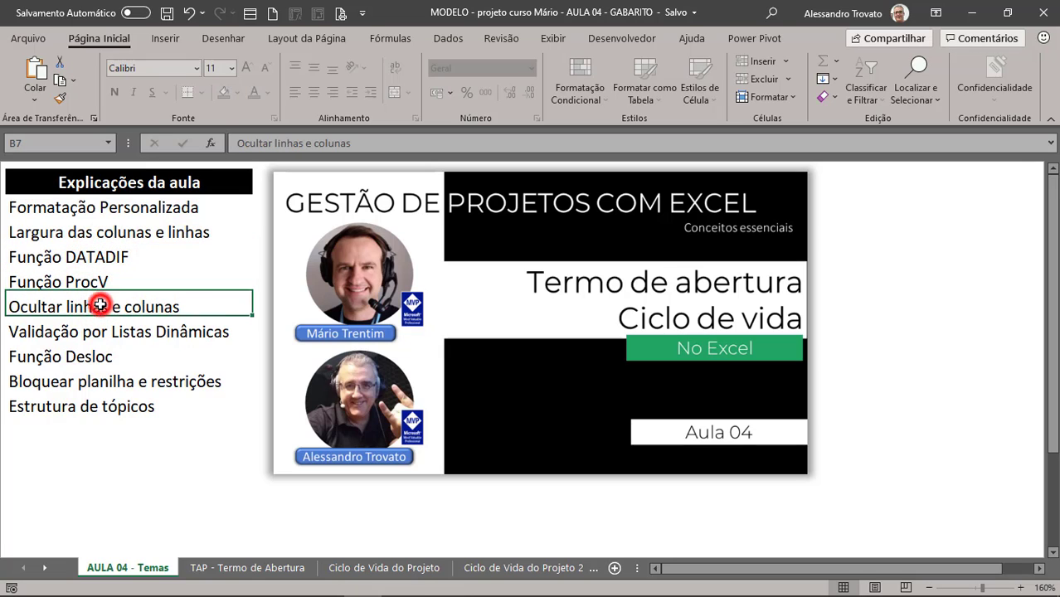
left_click(134, 311)
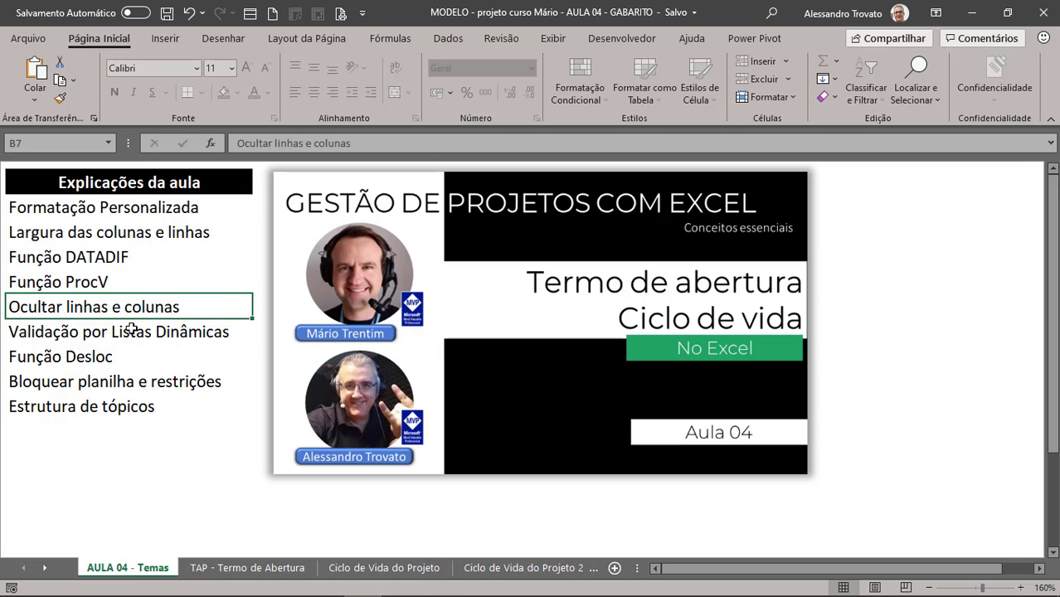
left_click(132, 328)
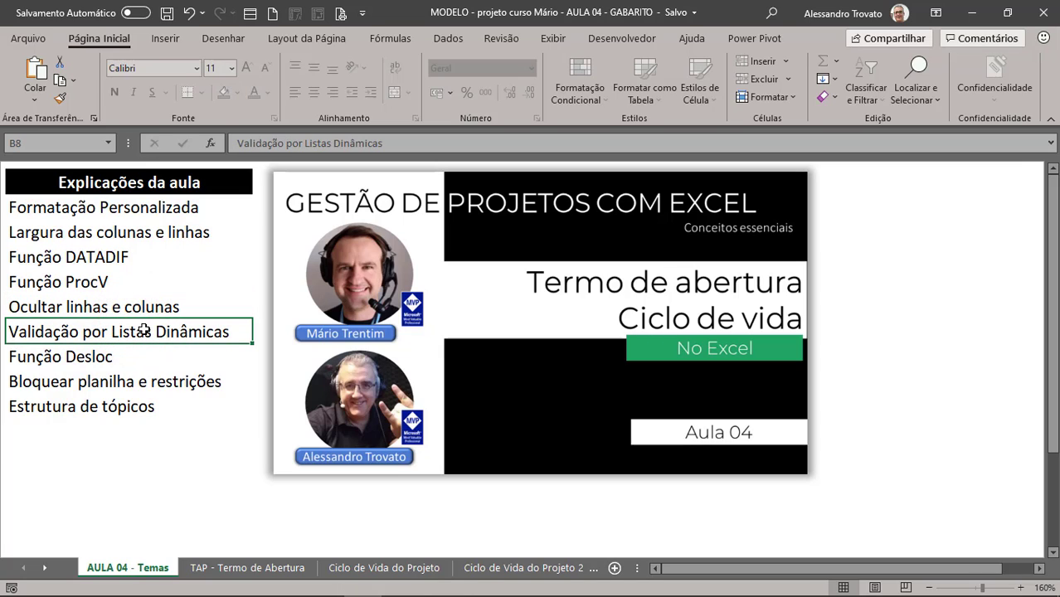
left_click(110, 352)
left_click(116, 378)
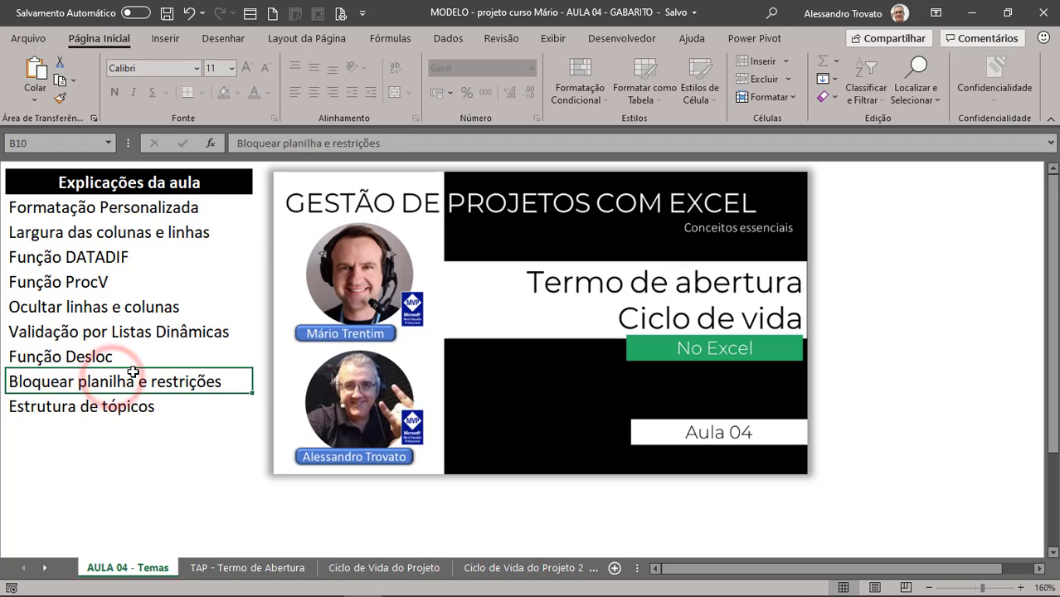
left_click(111, 405)
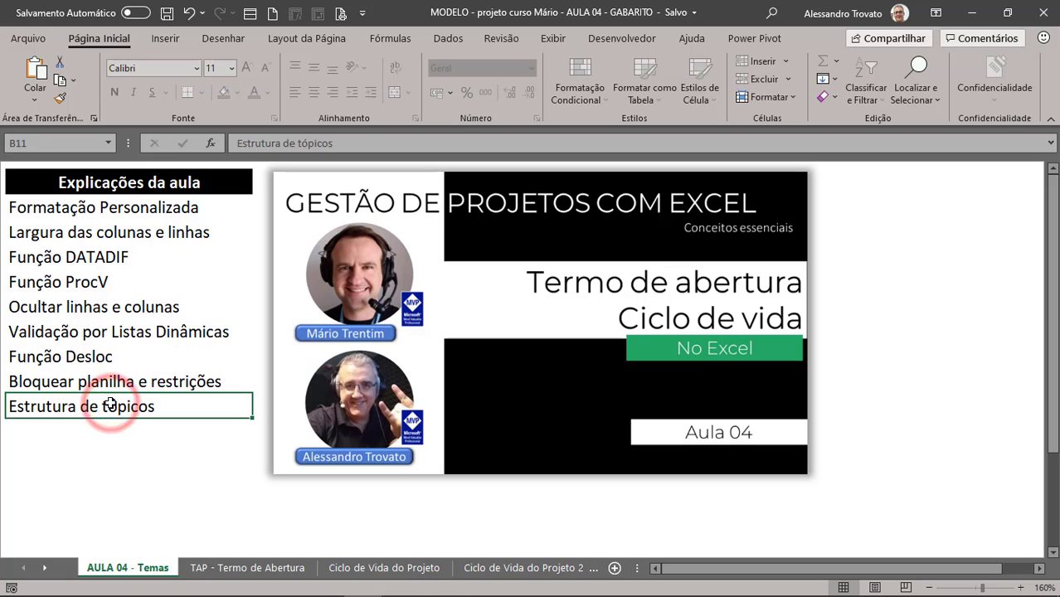
left_click(104, 379)
left_click(104, 359)
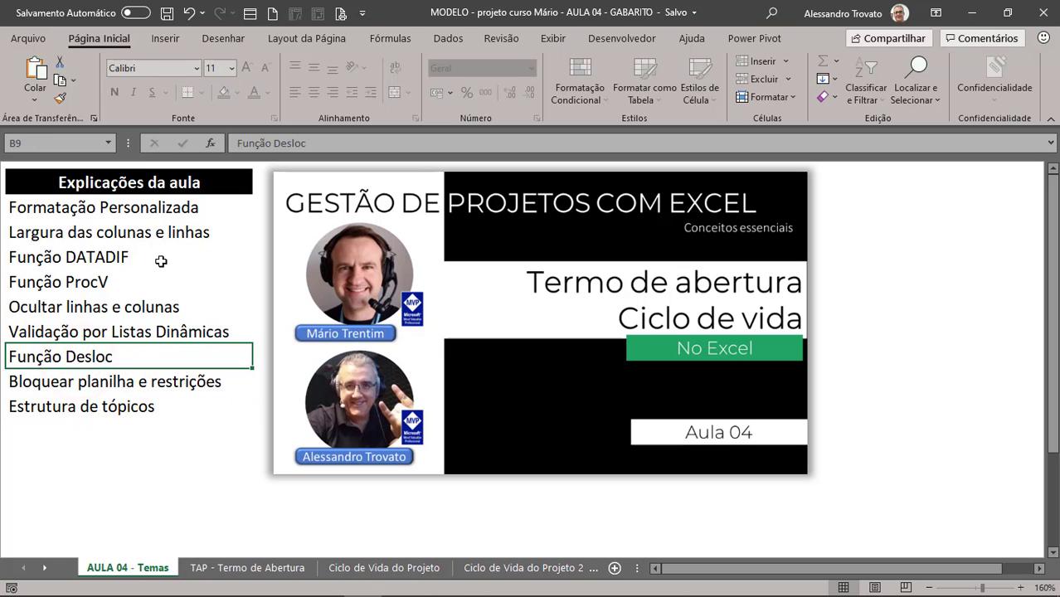
left_click(246, 568)
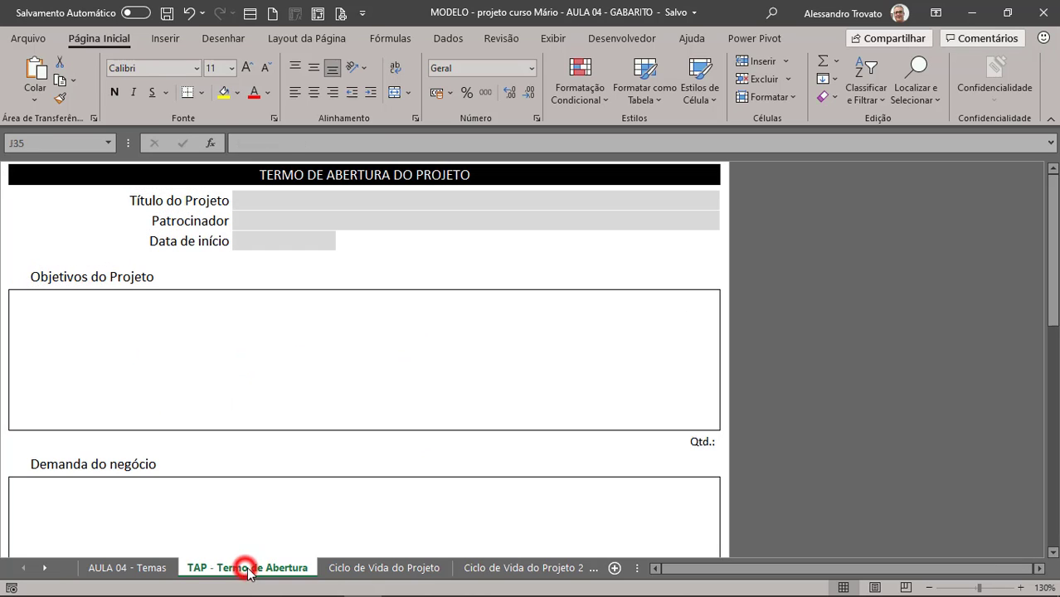
- Enter the current date, 24/02/2021, as the project start date in E6
left_click(366, 330)
left_click(287, 242)
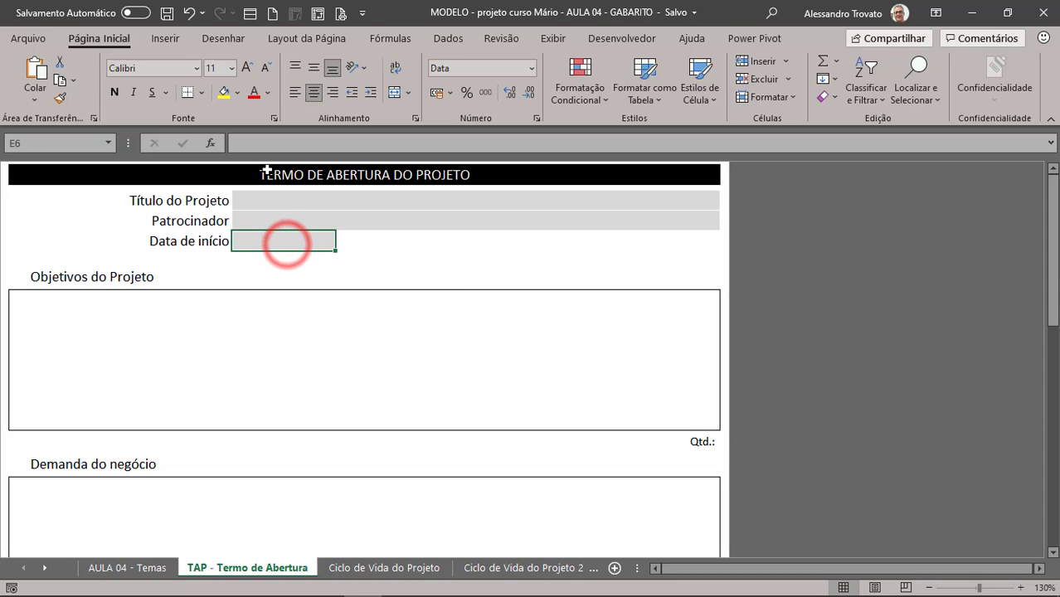
key("ctrl+semicolon")
key("Return")
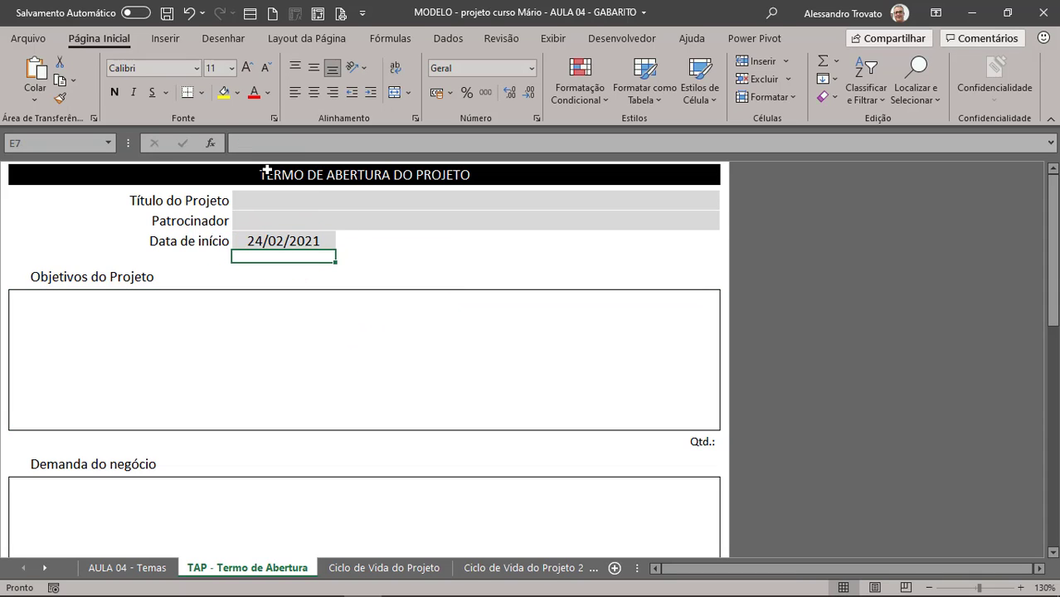
- Test the start date cell by replacing its date with the text SDFASDFAS, and clear the cell
key("Up")
type("SDFASDFAS")
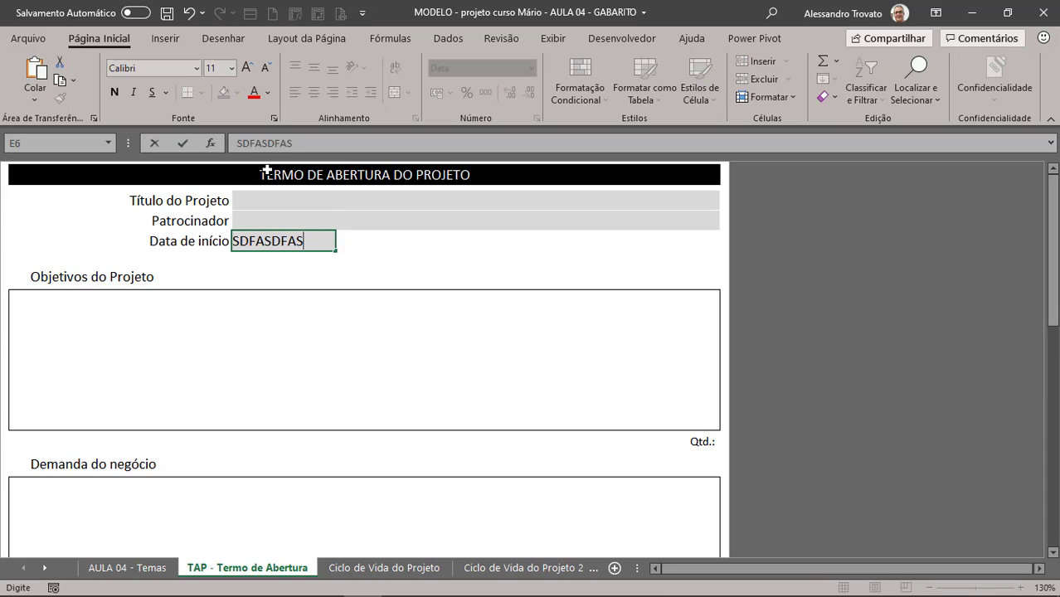
key("Return")
key("Up")
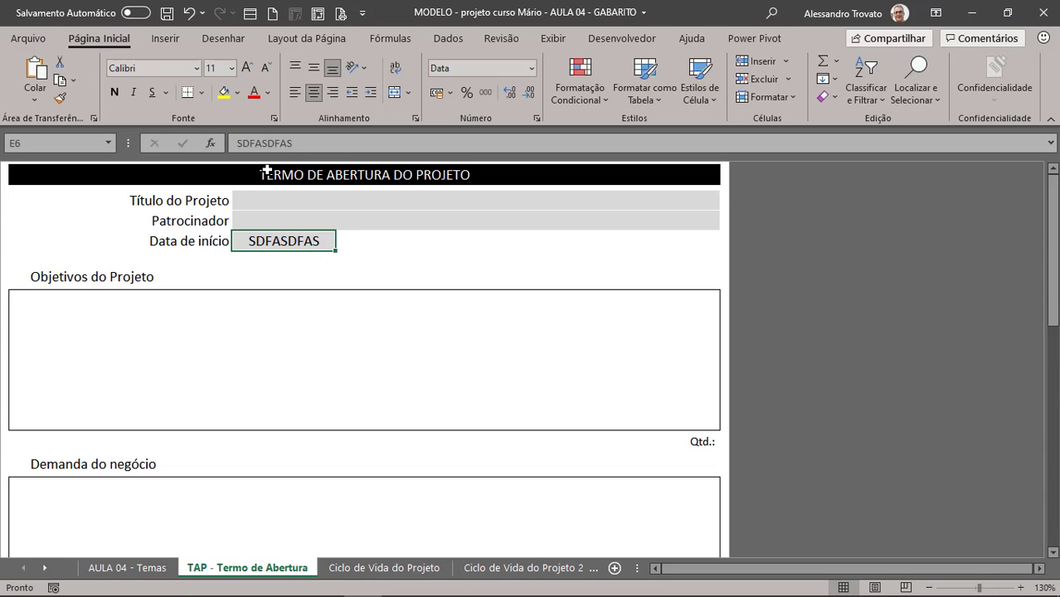
key("Delete")
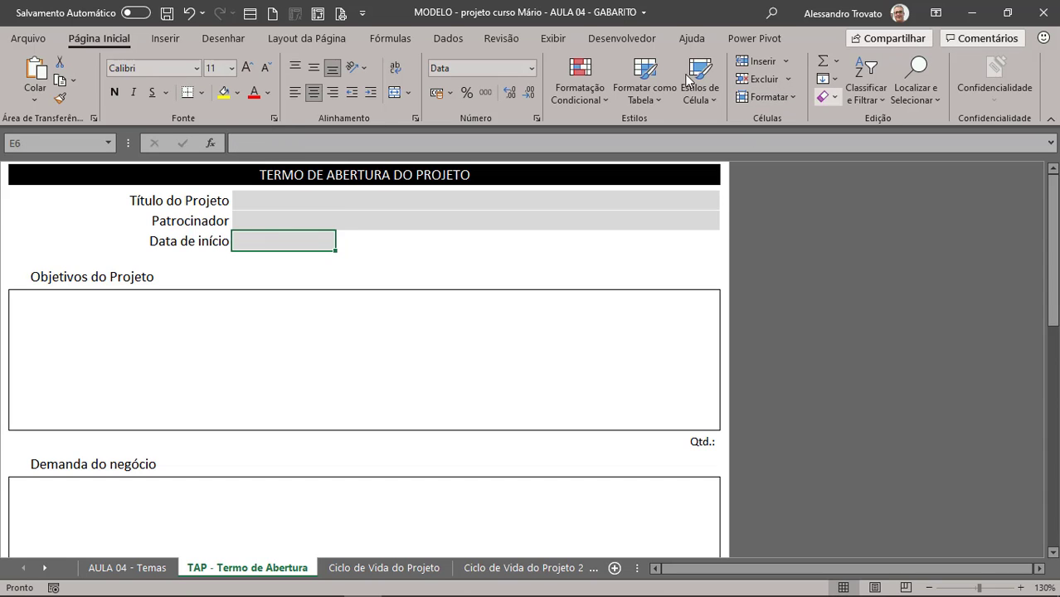
- Add data validation to the start date cell E6 that allows only a date greater than =HOJE()
left_click(454, 41)
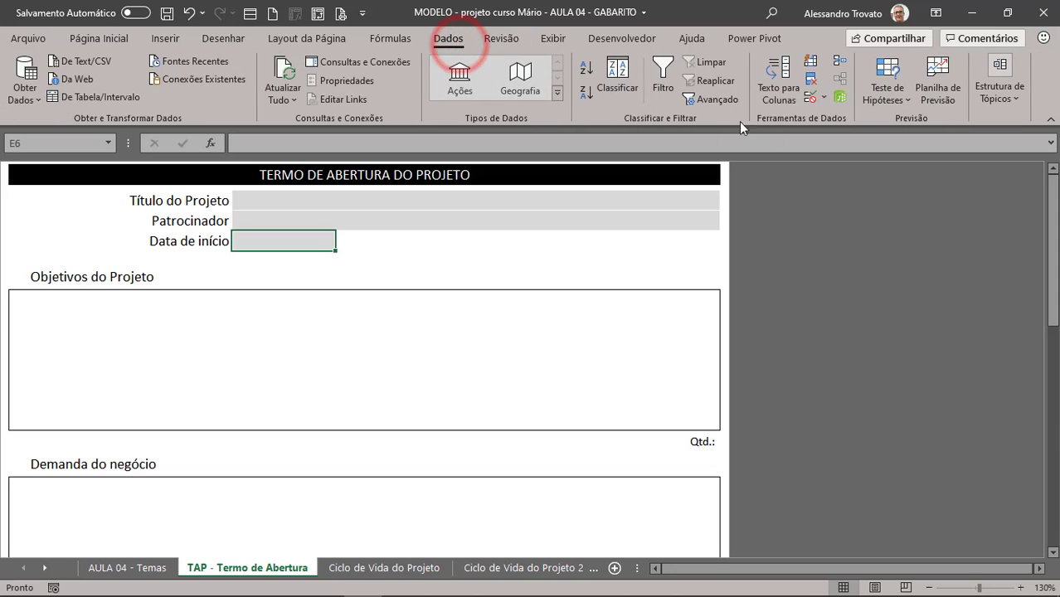
left_click(811, 97)
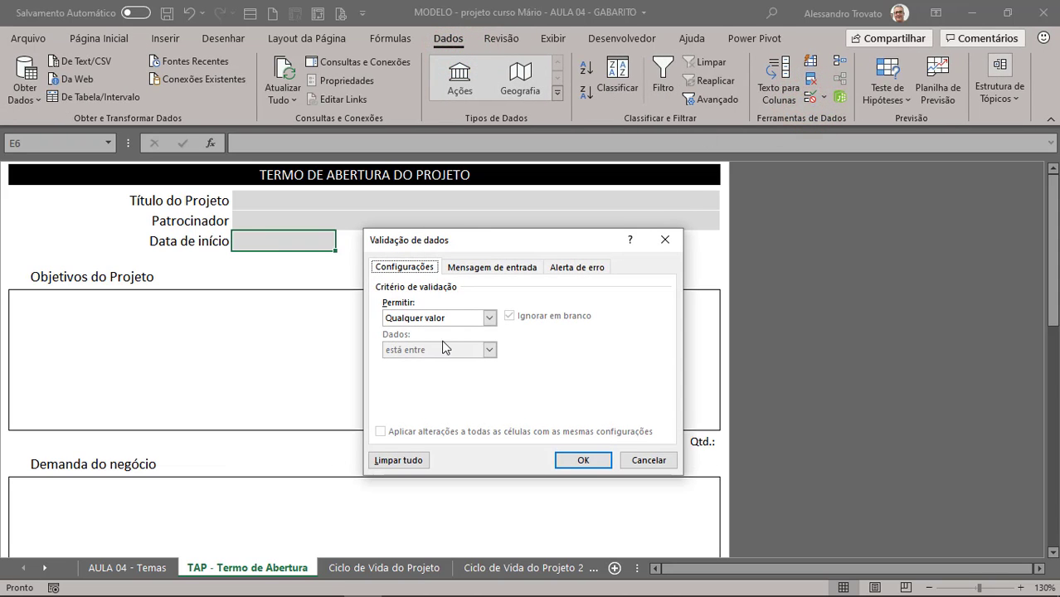
left_click(457, 318)
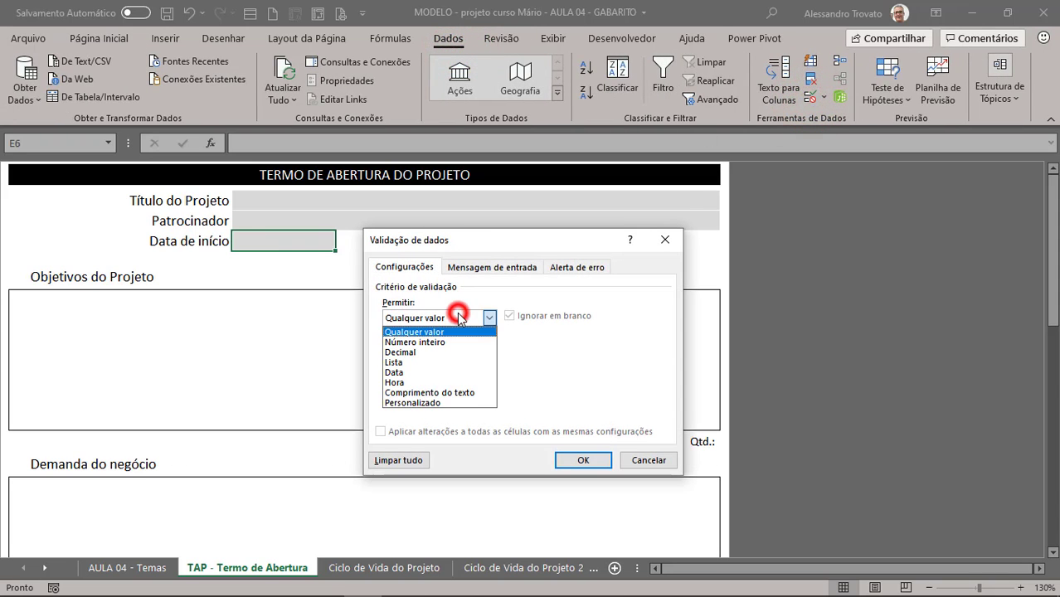
left_click(408, 373)
left_click(406, 350)
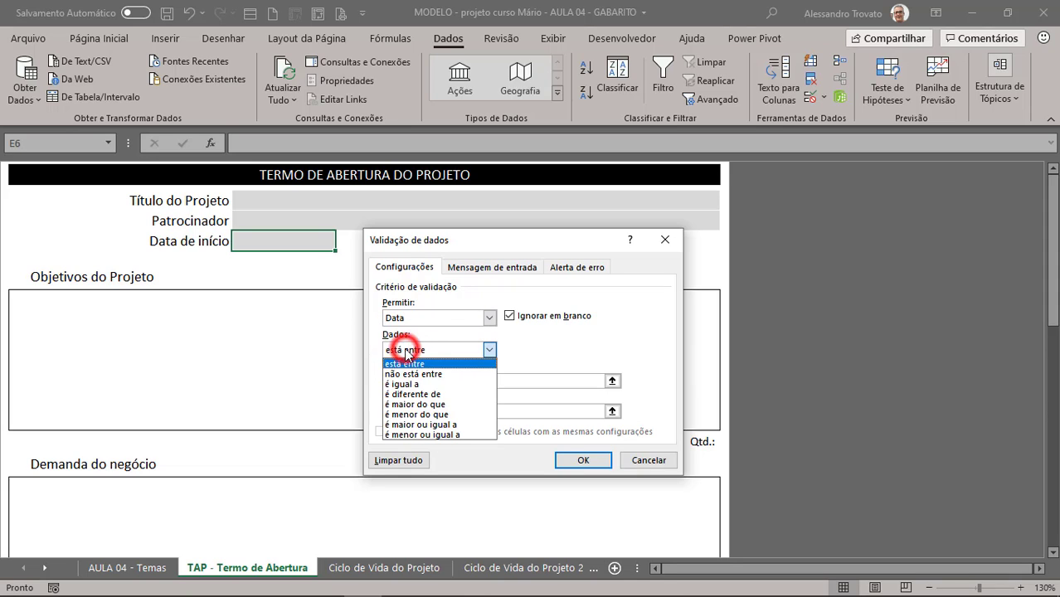
left_click(443, 405)
left_click(440, 381)
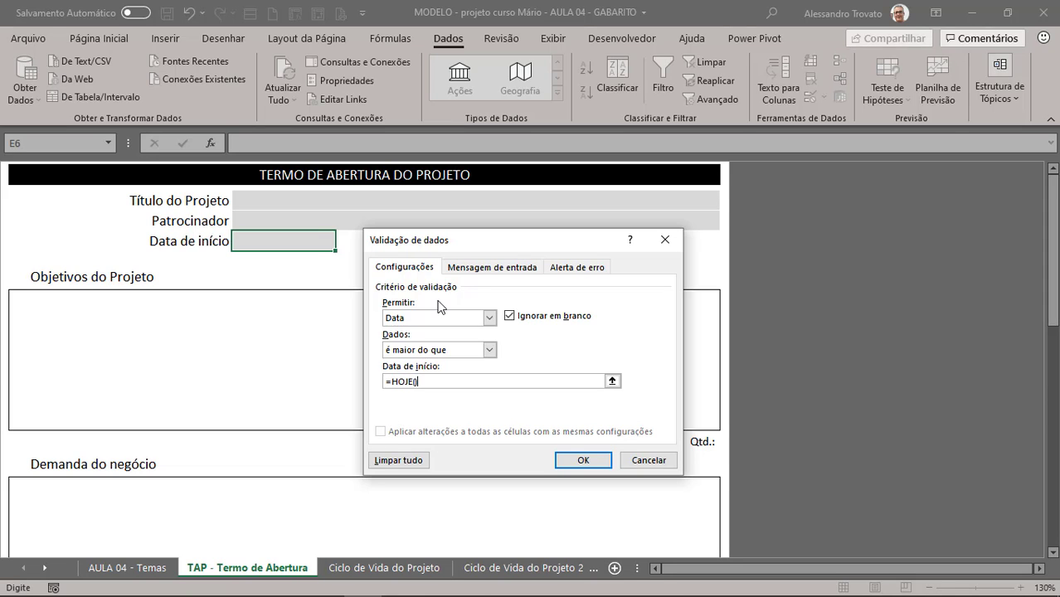
left_click(599, 463)
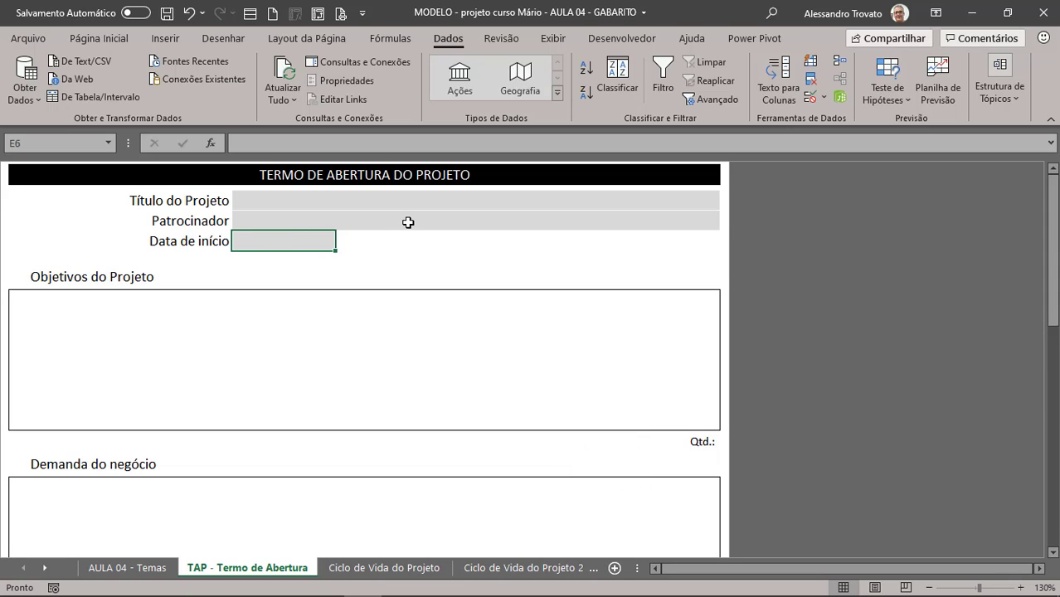
- Test the validation by trying to enter the current date, 24/02/2021, as the start date
key("ctrl+semicolon")
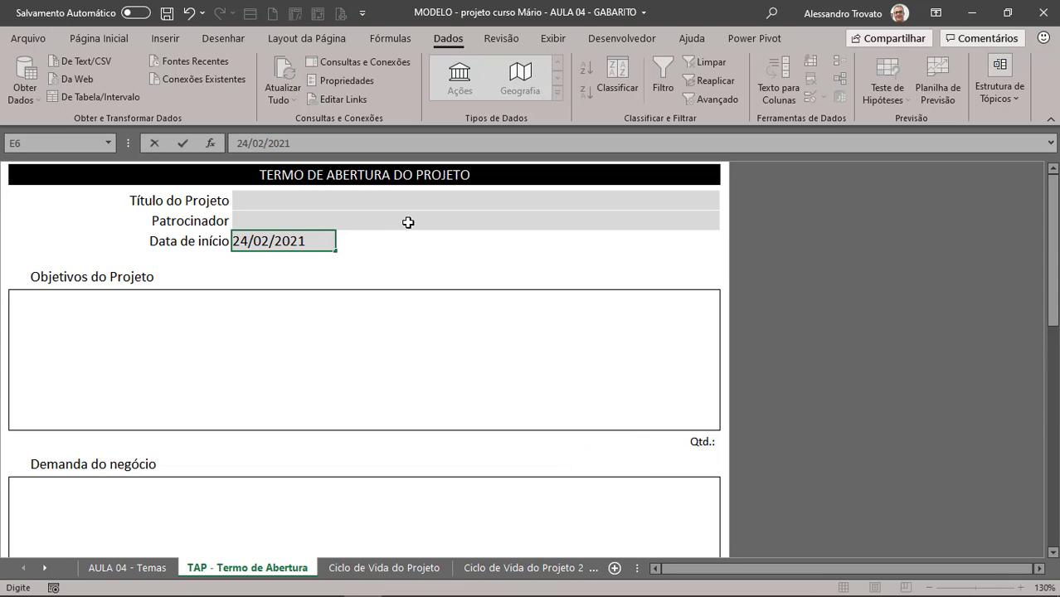
key("Return")
key("Escape")
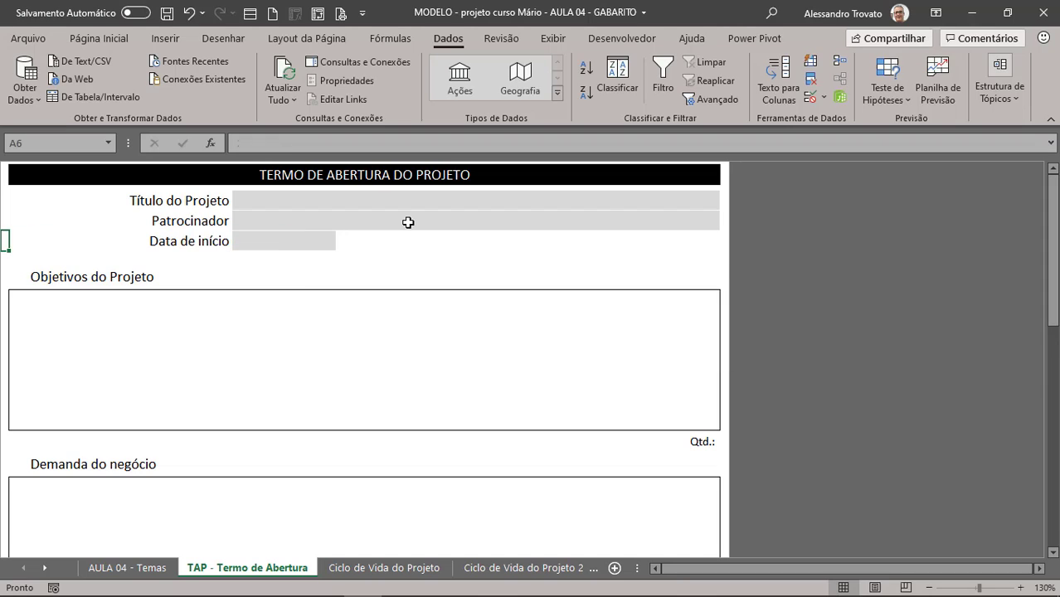
- Return to the start date cell E6 and try to enter the past date 23/02/2021
key("Up")
key("Up")
key("Right")
key("Right")
key("Right")
key("Right")
key("Down")
key("Down")
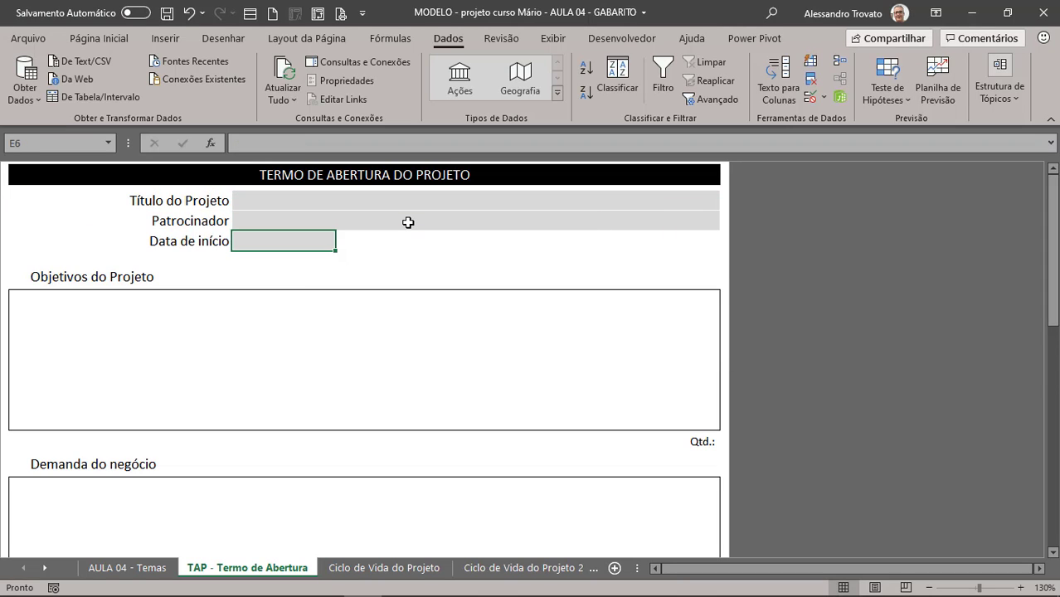
key("ctrl+semicolon")
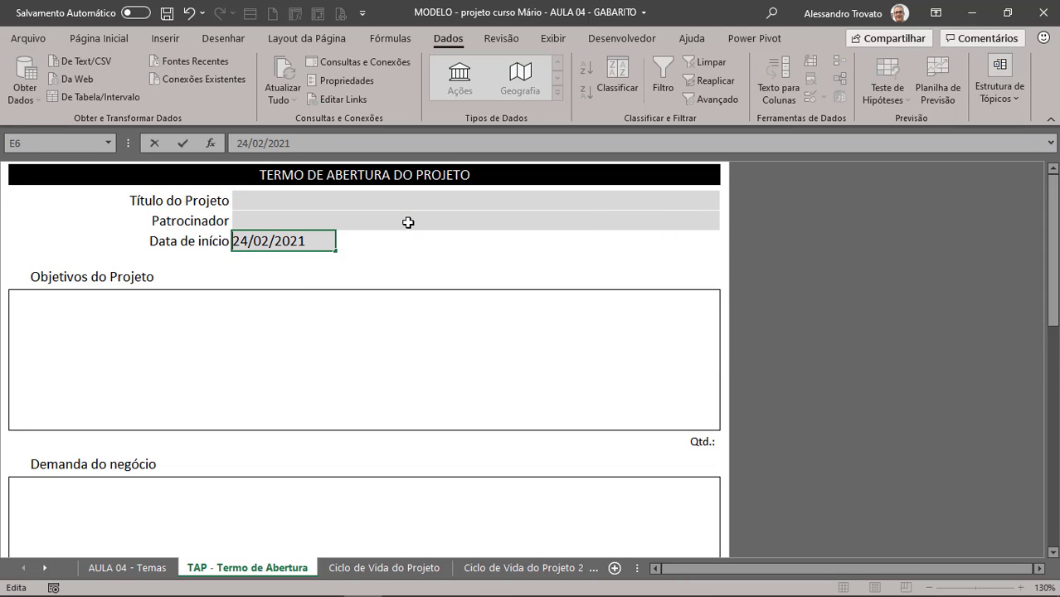
key("Return")
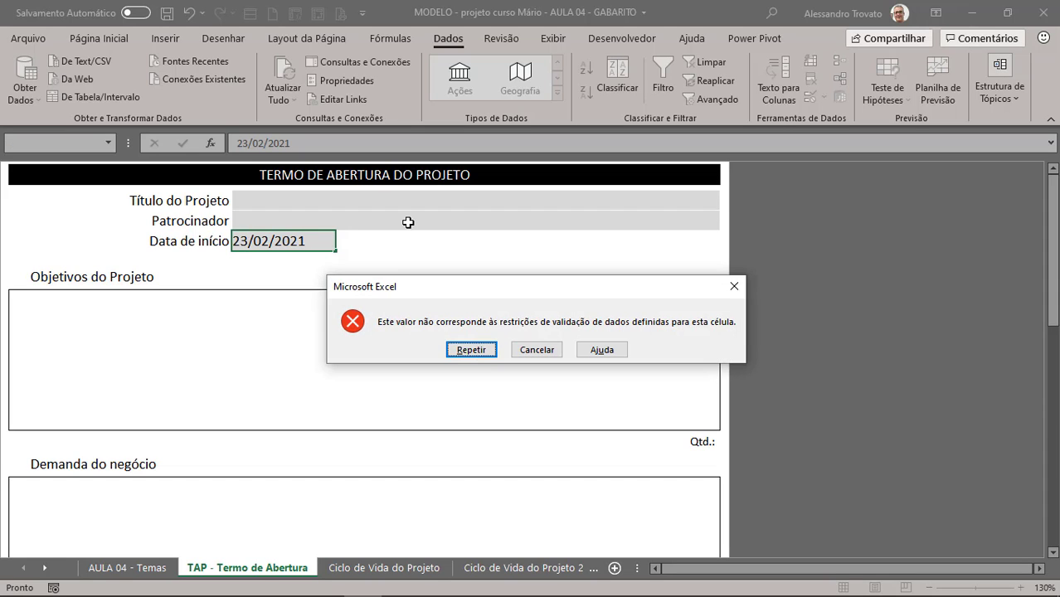
key("Escape")
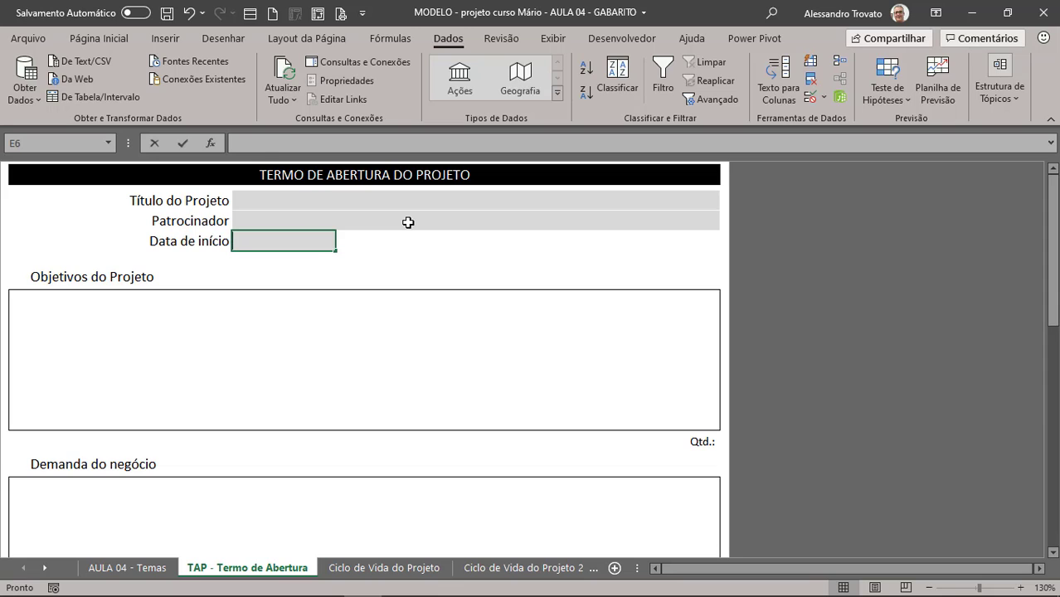
- Try the current date, 24/02/2021, once more in the start date cell and discard the entry
key("ctrl+semicolon")
key("Return")
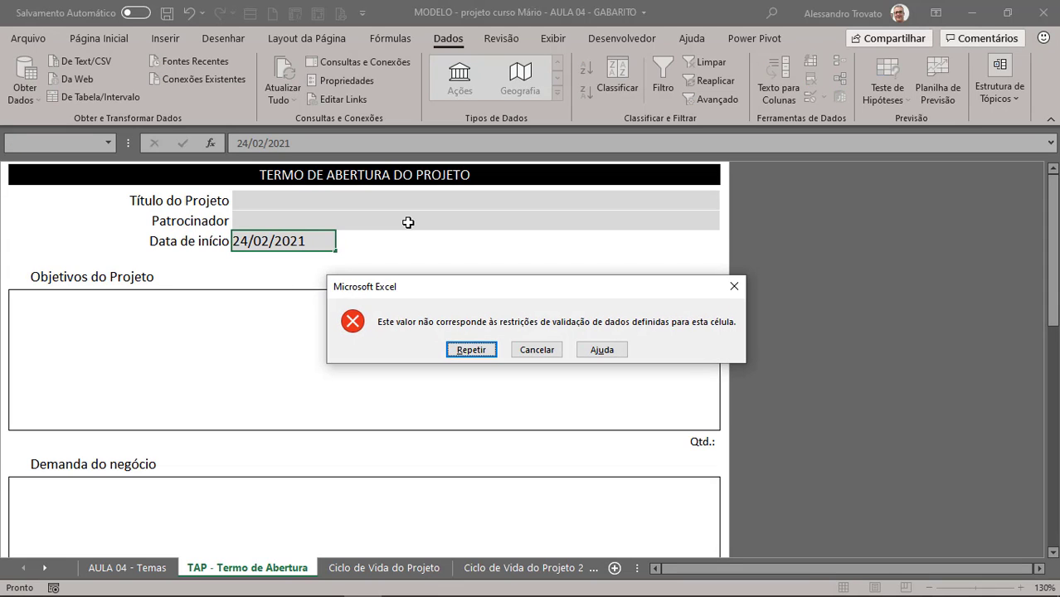
key("Escape")
- Enter 25/02/2021 as the project start date in E6
key("ctrl+semicolon")
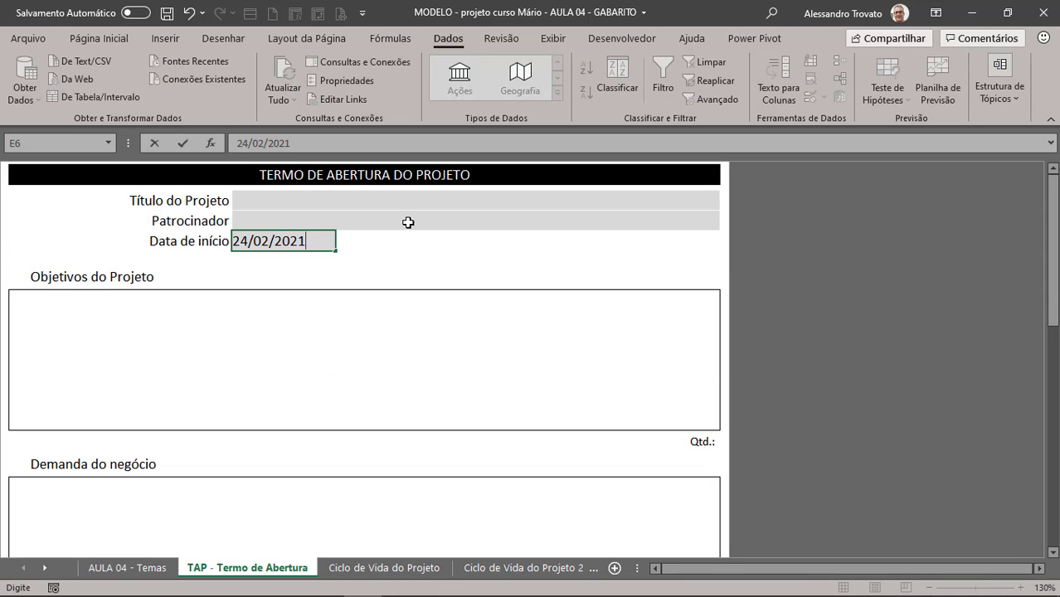
key("Home")
key("Right")
key("Delete")
type("5")
key("Return")
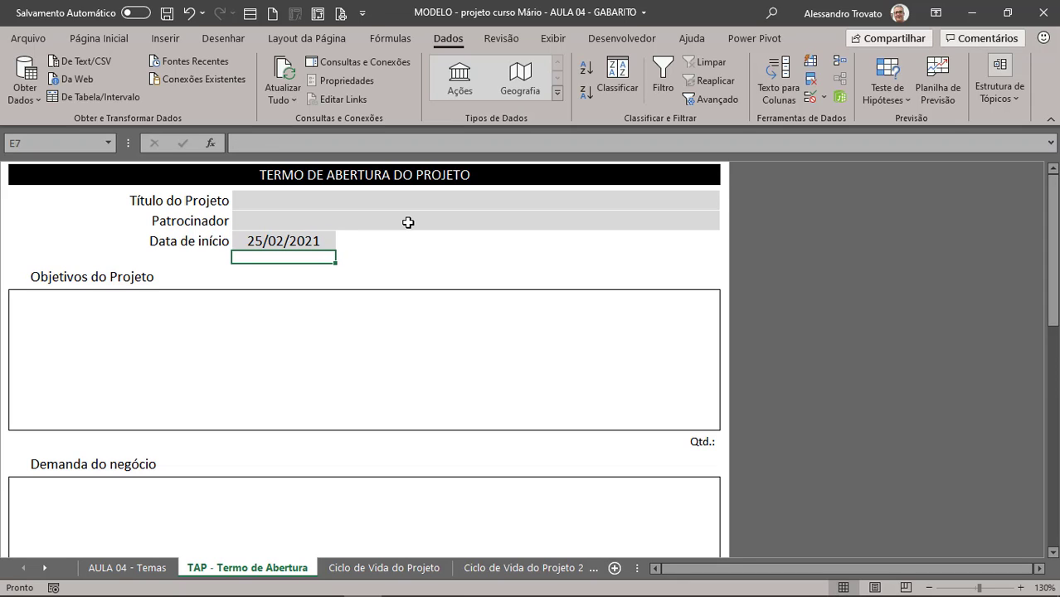
- Review the data validation rule of the start date cell E6 and close it without changes
key("Up")
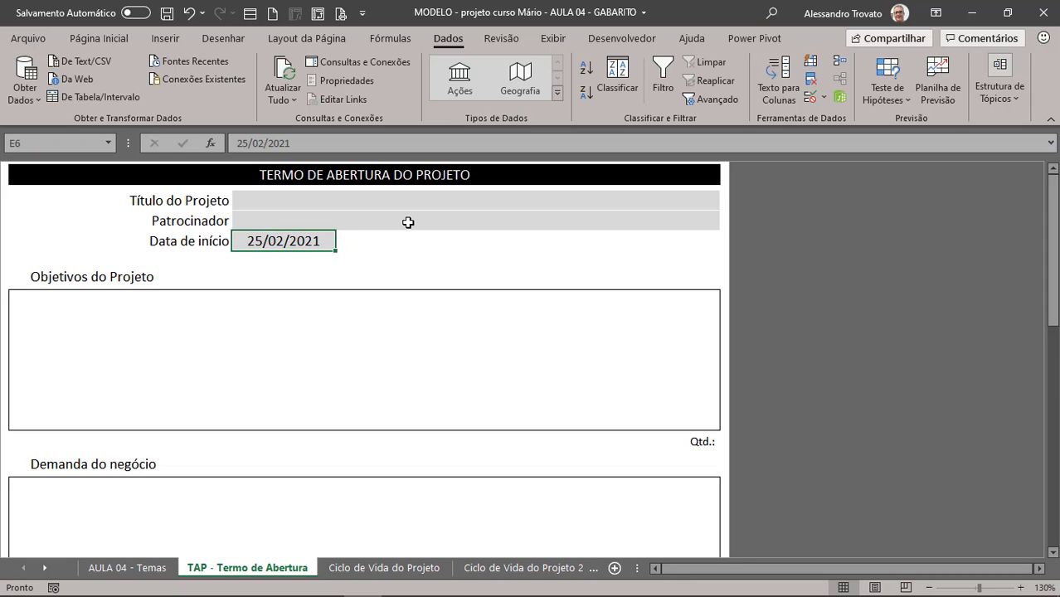
left_click(809, 97)
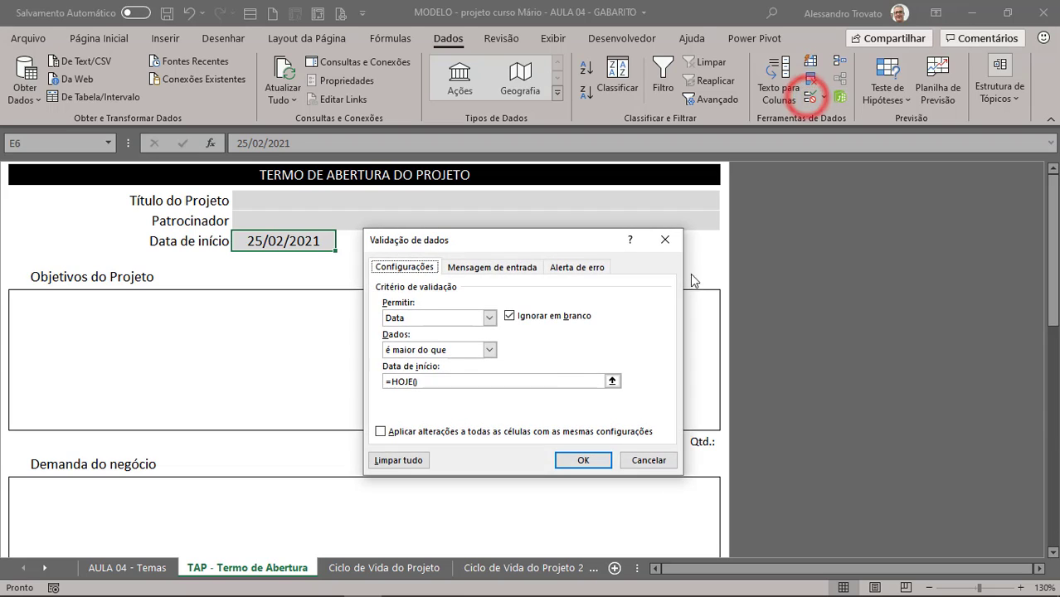
scroll(403, 351, "up", 1)
left_click(404, 380)
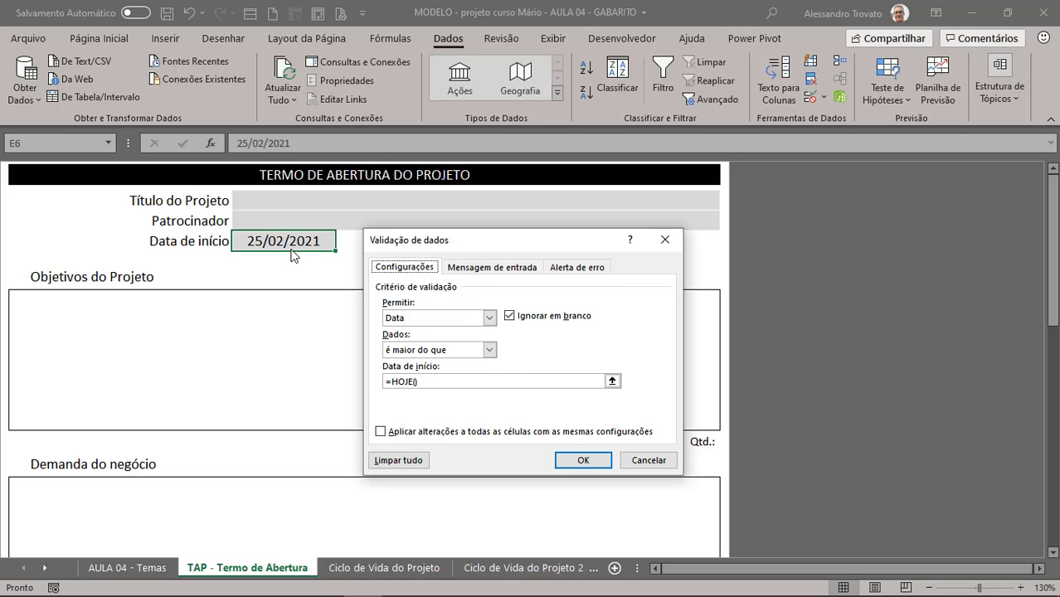
left_click(640, 461)
left_click(301, 242)
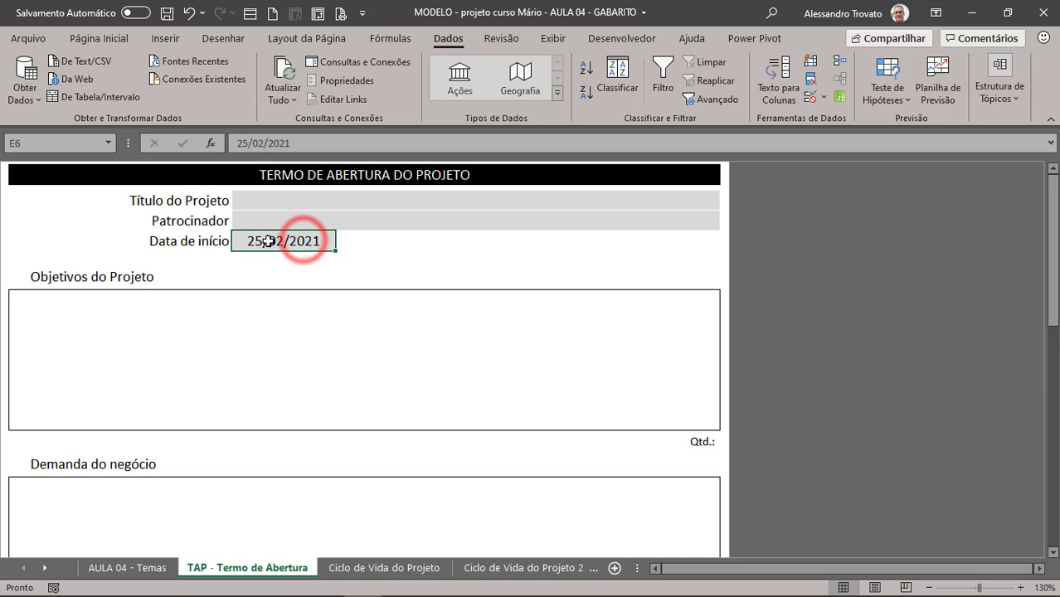
- Examine the Objetivos do Projeto text box and the formula in its Qtd. cell J10
left_click(270, 332)
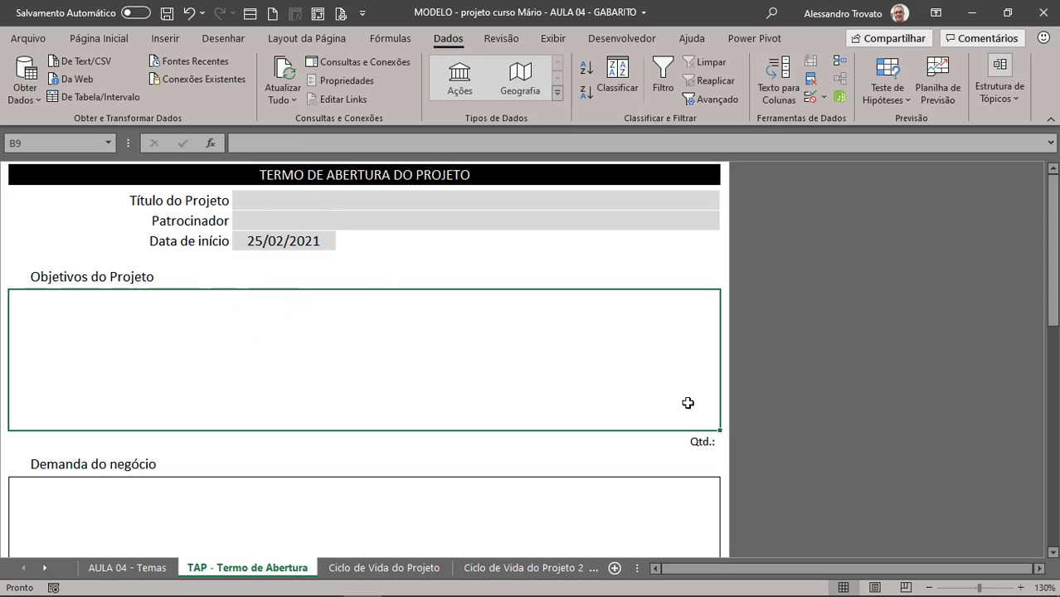
left_click(702, 441)
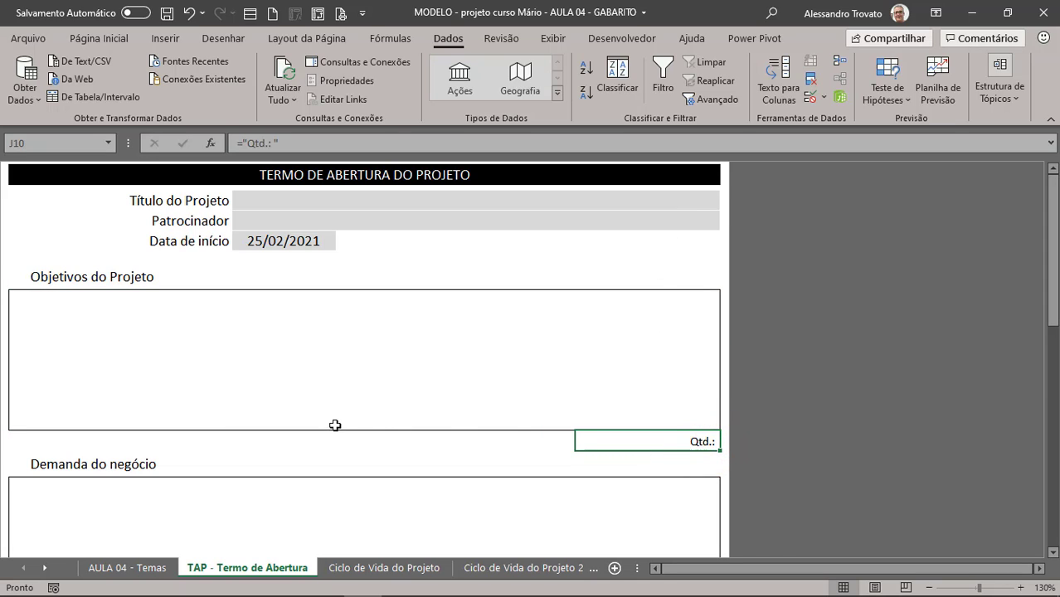
left_click(164, 351)
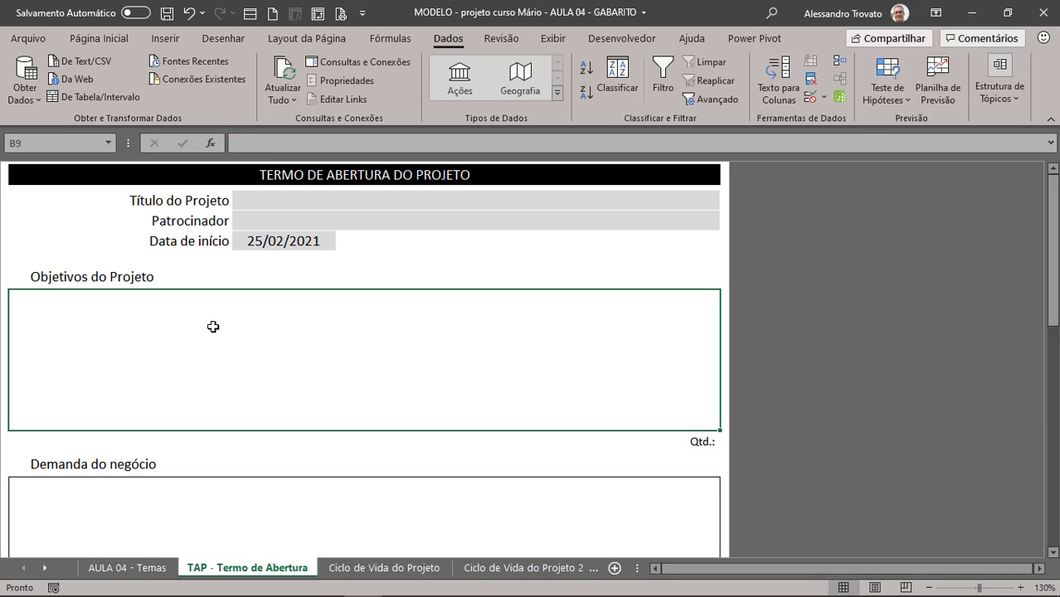
left_click(129, 306)
- Limit the Objetivos do Projeto box B9 with a Comprimento do texto validation, "é menor ou igual a" a maximum of 1000
left_click(152, 341)
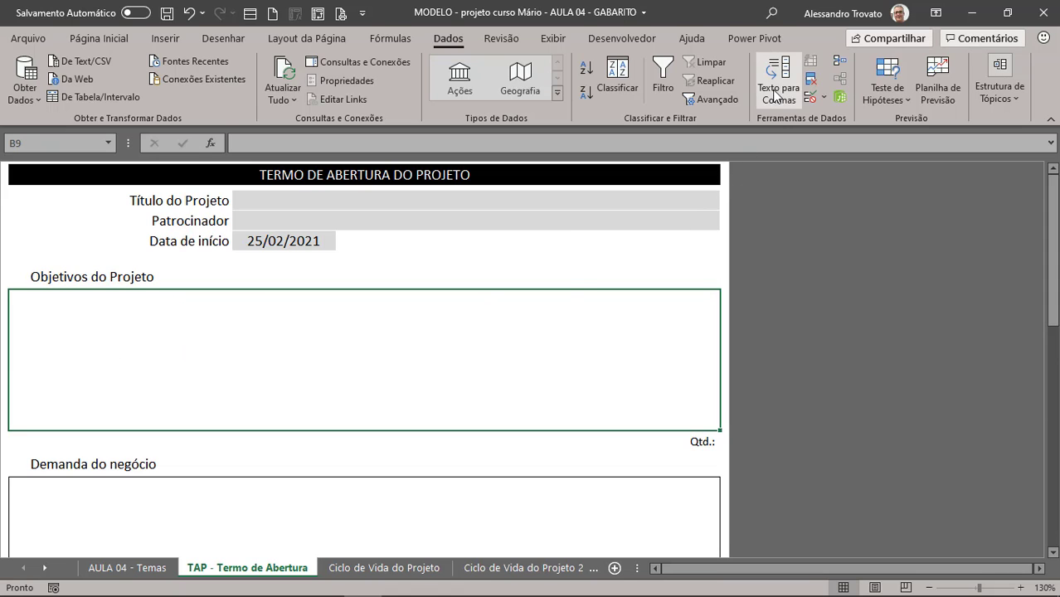
left_click(810, 97)
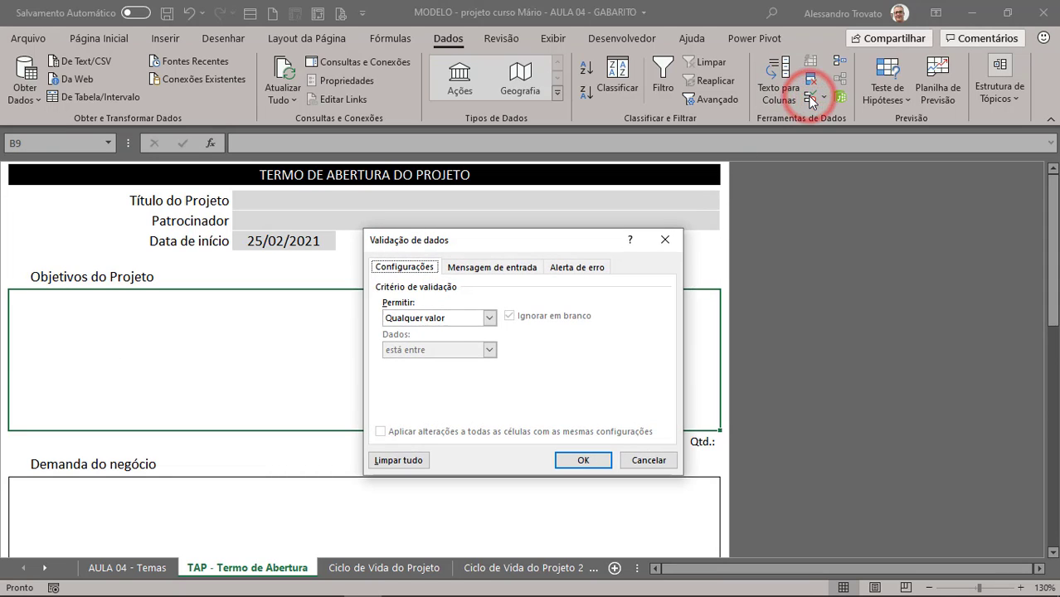
left_click(439, 317)
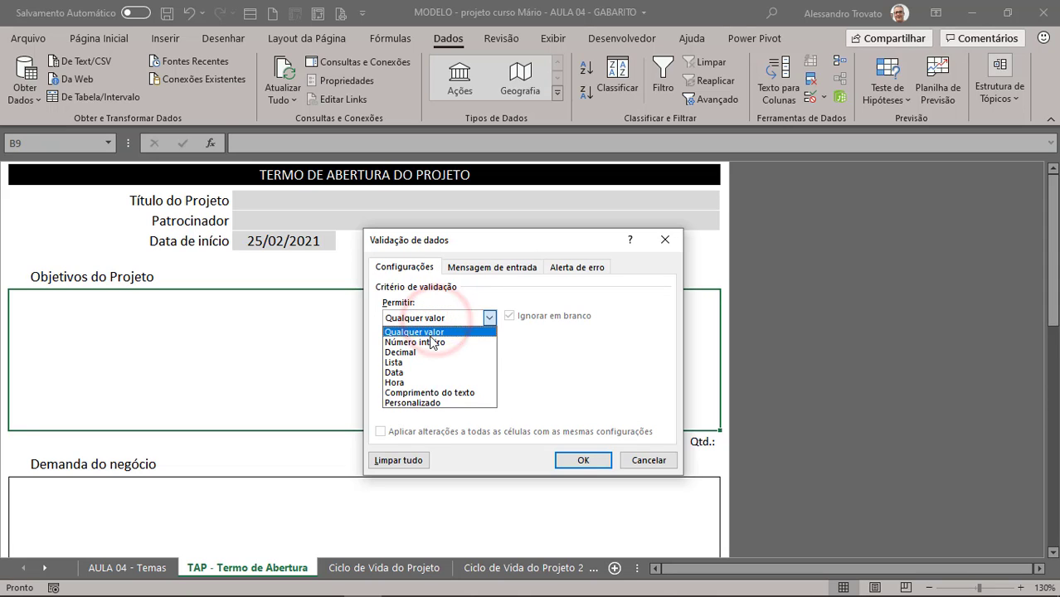
left_click(454, 392)
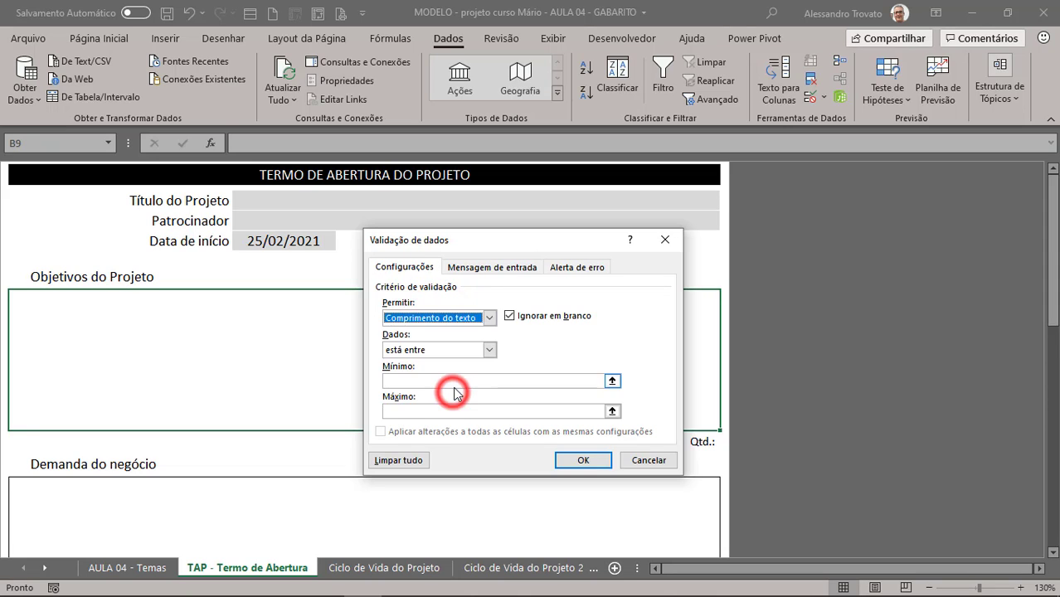
left_click(439, 349)
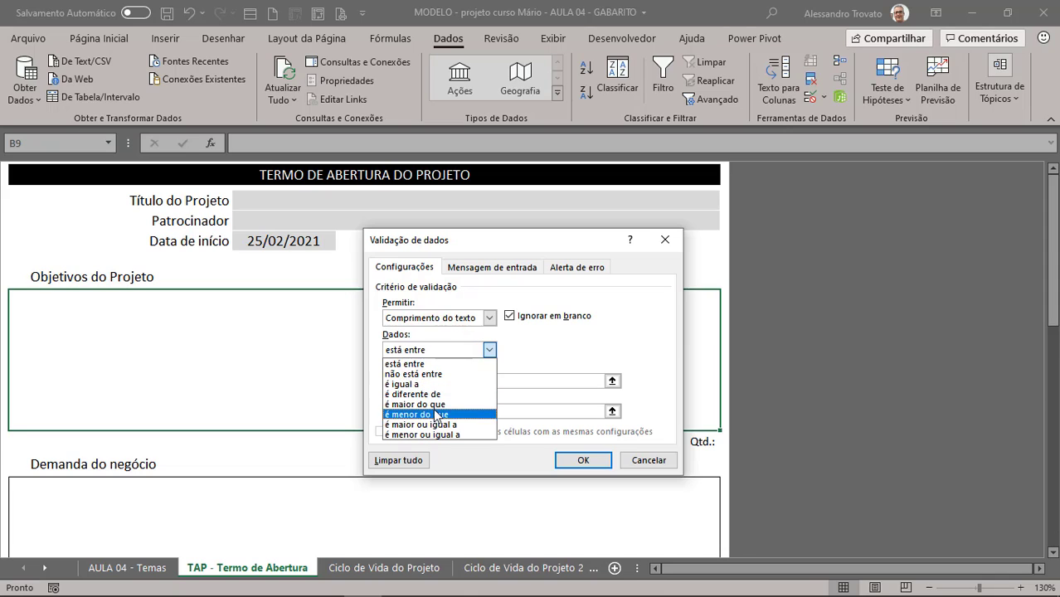
left_click(465, 424)
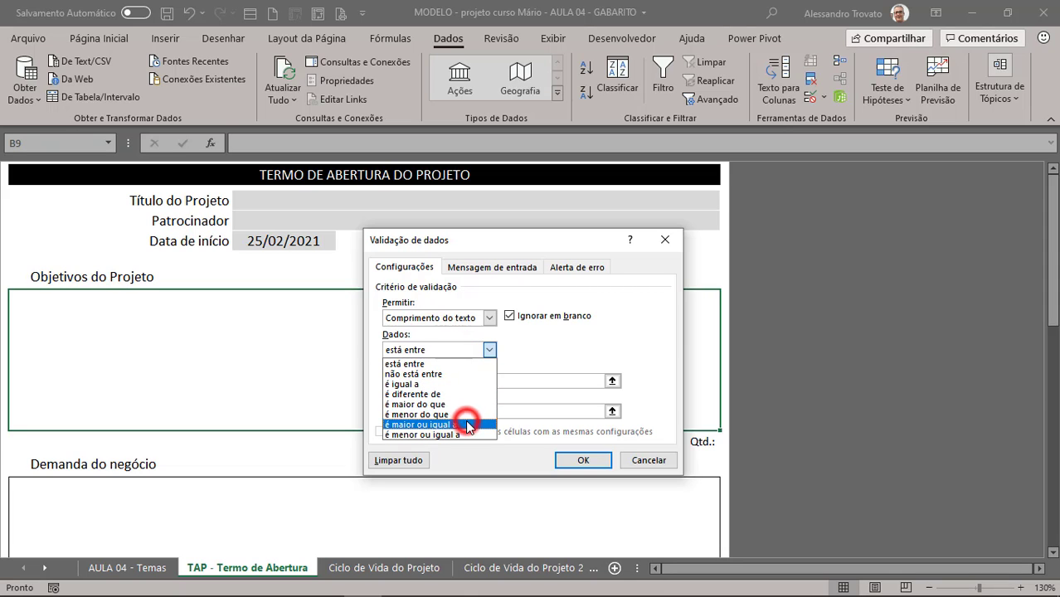
left_click(461, 380)
left_click(437, 349)
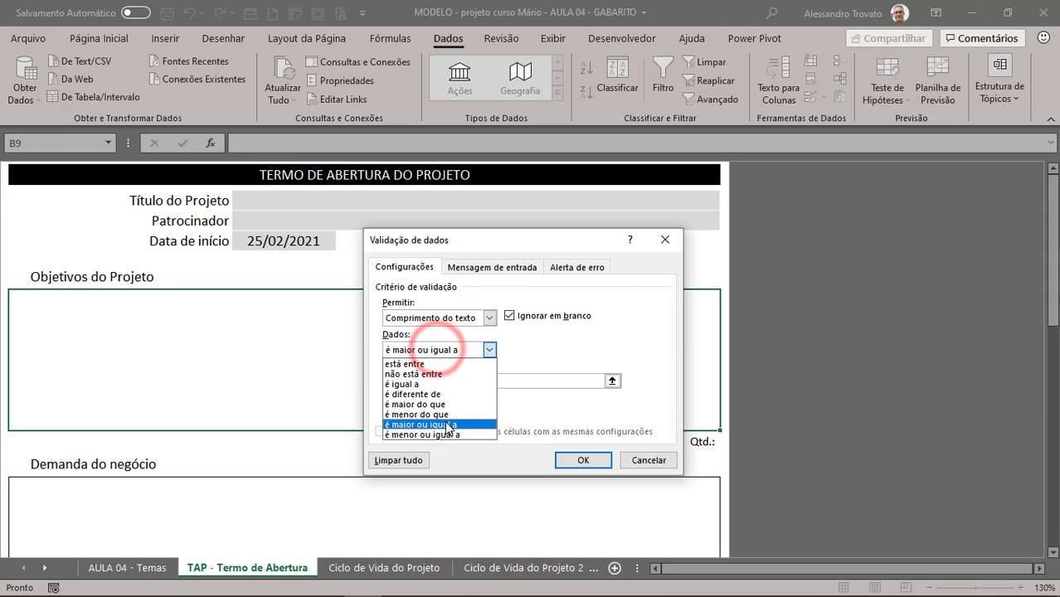
left_click(446, 434)
left_click(452, 379)
type("1000")
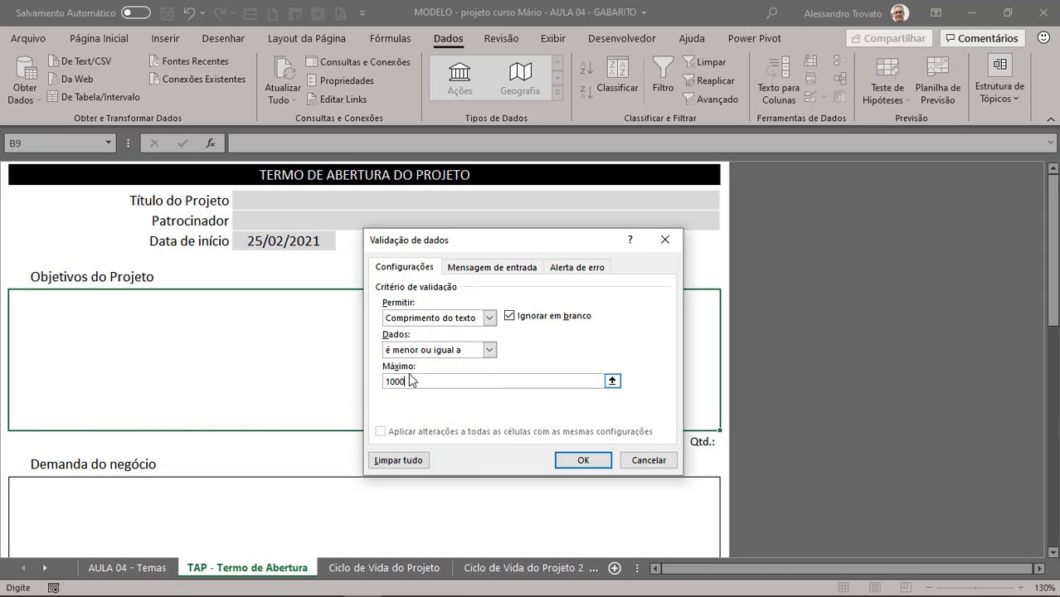
left_click(579, 459)
- Try the entry 1 in the Objetivos do Projeto box and discard it
type("1")
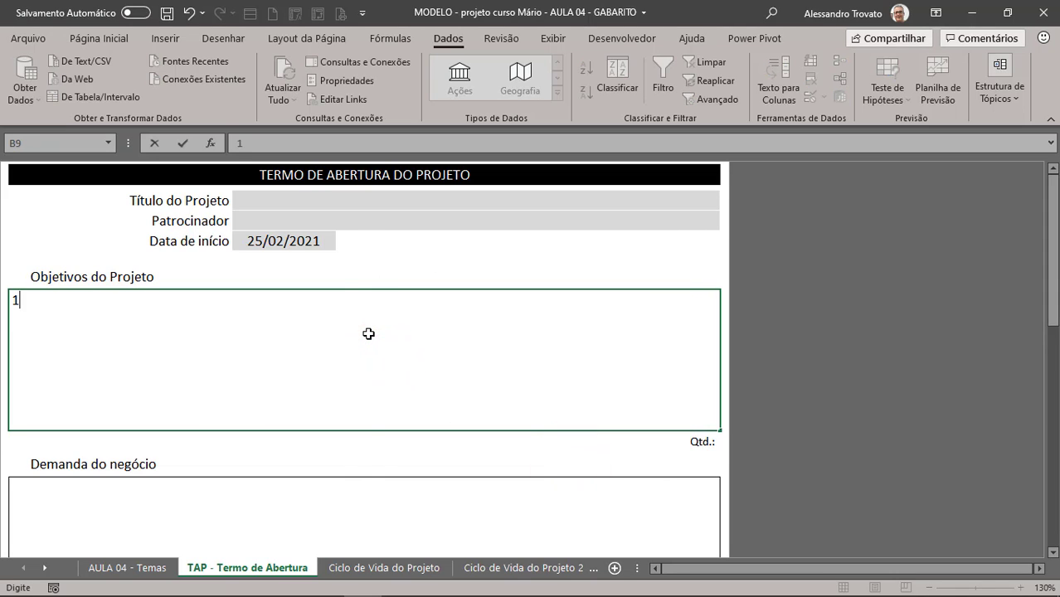
key("Return")
key("Up")
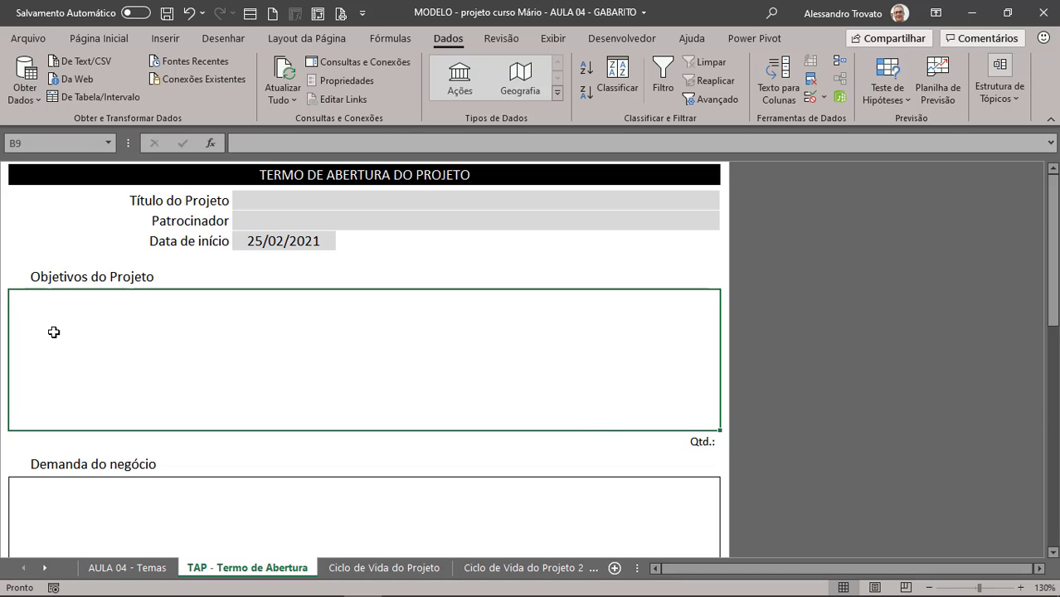
- Begin a new formula in the Qtd. cell J10 with the text "Qtd.: " and the & operator for a count function
left_click(690, 442)
key("F2")
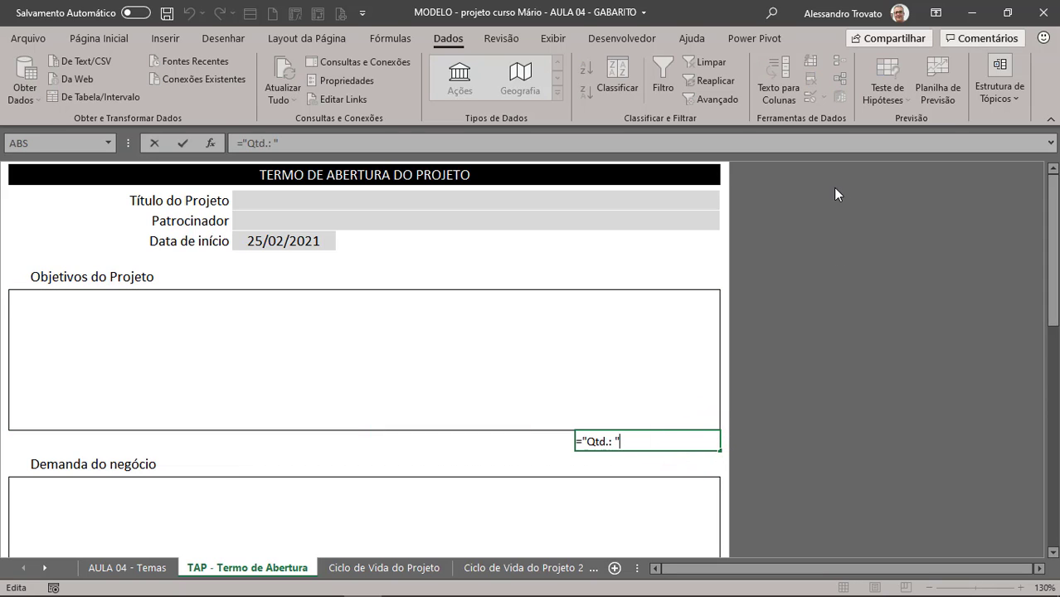
key("Escape")
type("=")
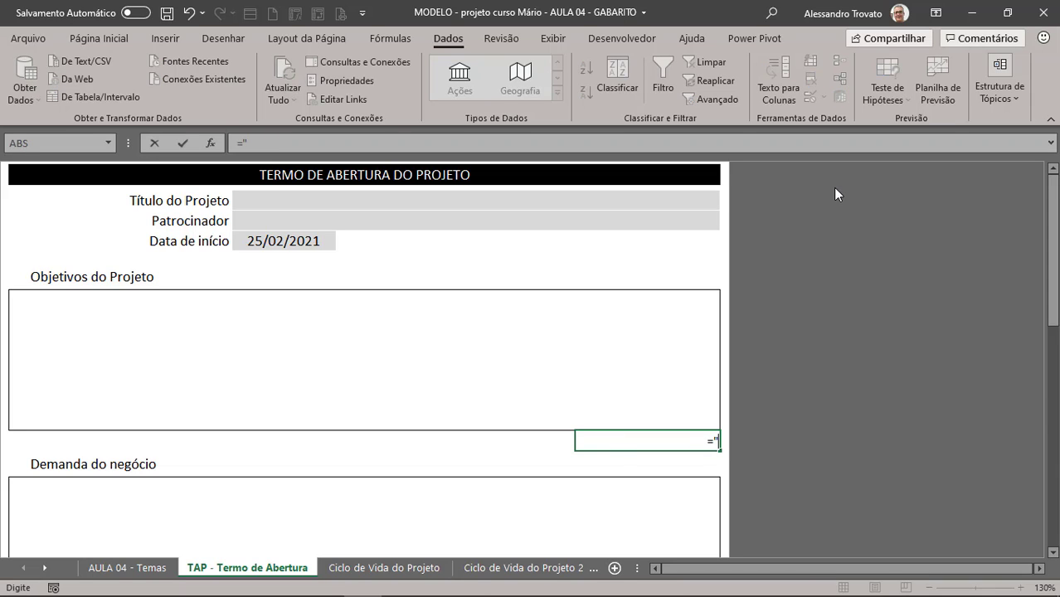
type("\"Qtd.: \" & cont.")
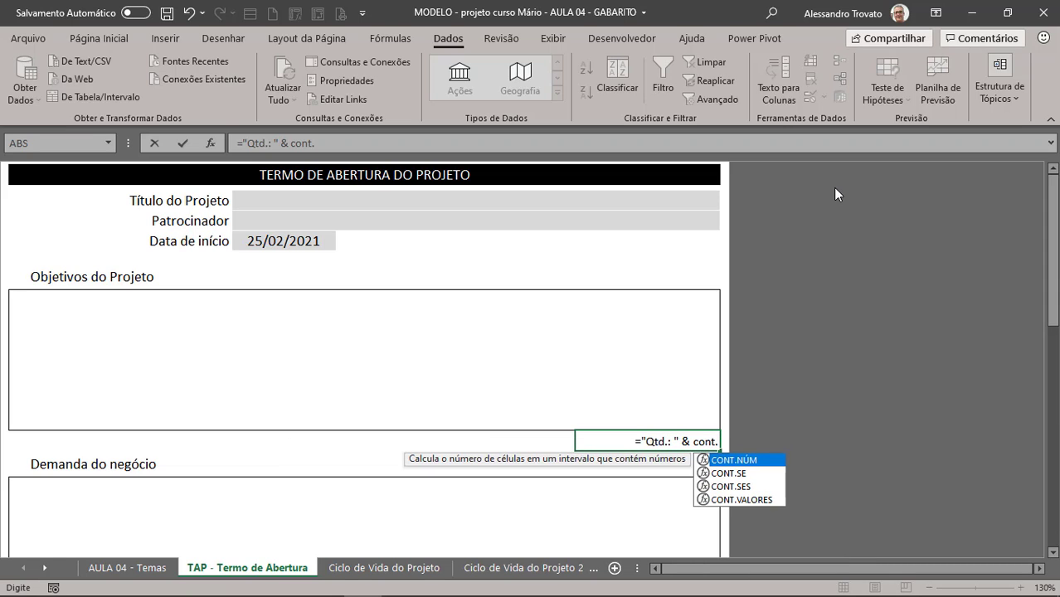
- Try CONT.VALORES on B9 in the J10 formula and erase that function
key("Down")
key("Down")
key("Up")
key("Up")
key("Down")
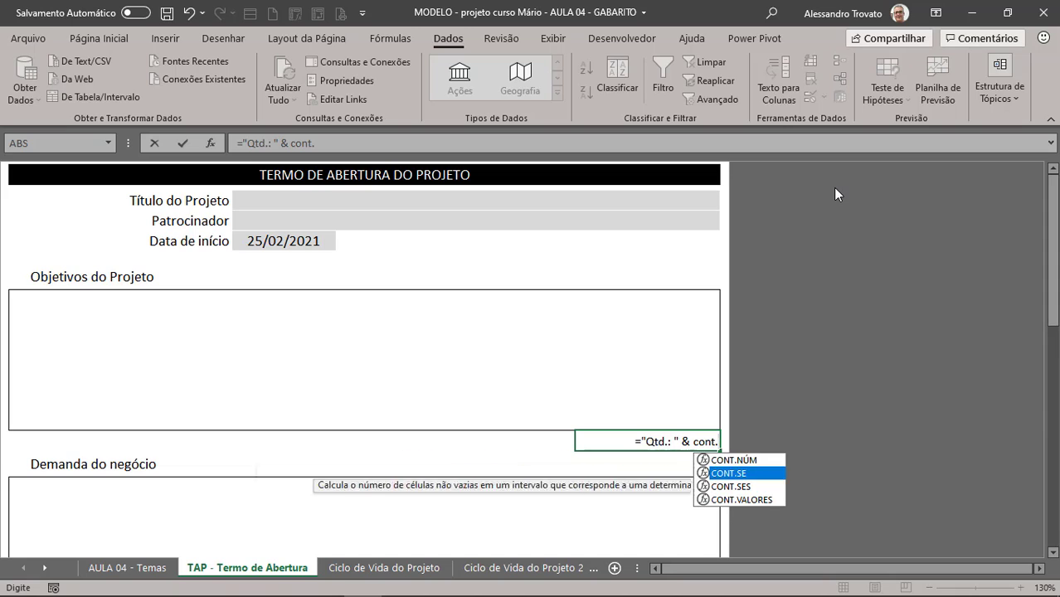
key("Down")
key("Down")
key("Tab")
key("Up")
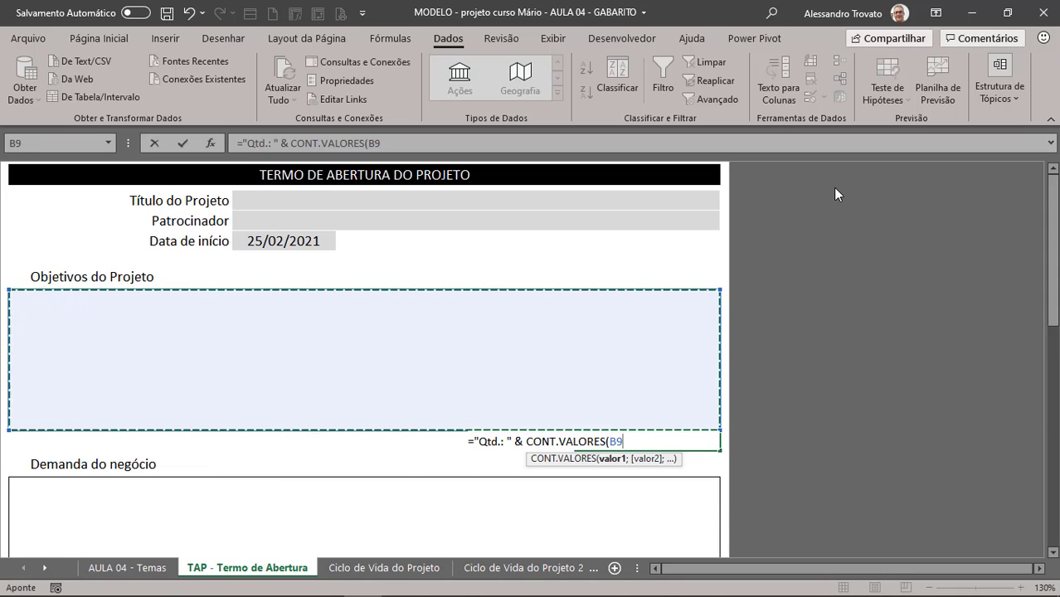
key("BackSpace")
key("BackSpace")
key("BackSpace")
key("BackSpace")
key("BackSpace")
key("BackSpace")
key("BackSpace")
key("BackSpace")
key("BackSpace")
key("BackSpace")
key("BackSpace")
key("BackSpace")
key("BackSpace")
key("BackSpace")
key("BackSpace")
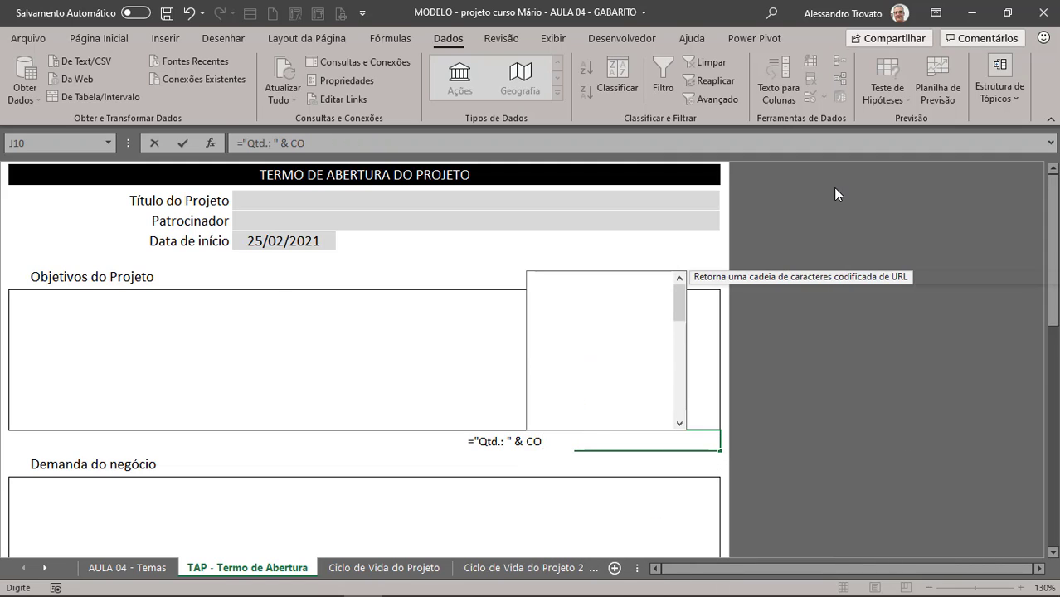
- Complete the formula in J10 as ="Qtd.: " & NÚM.CARACT(B9)
type("núm")
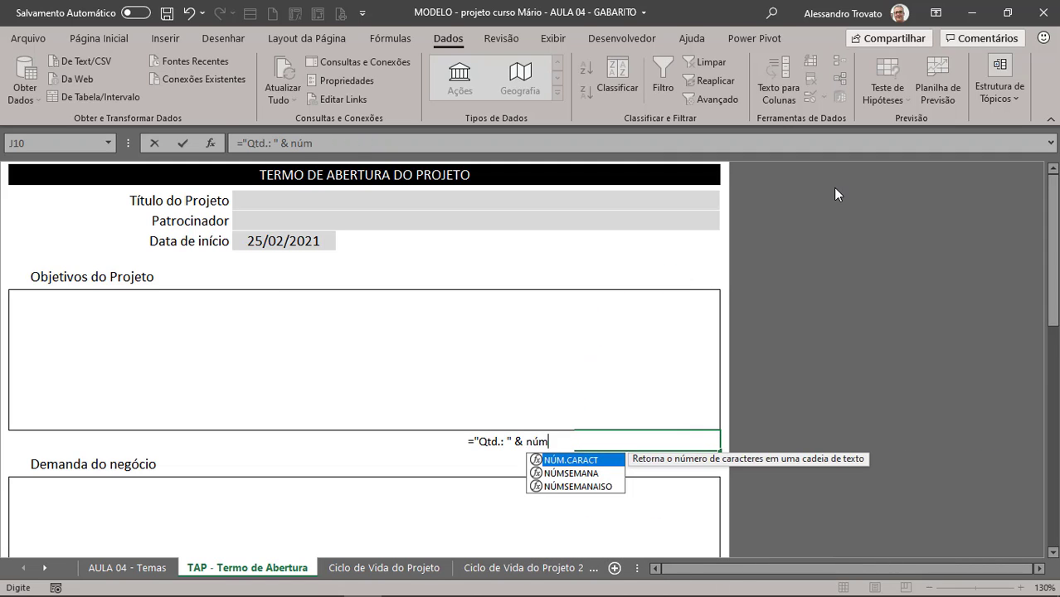
key("Tab")
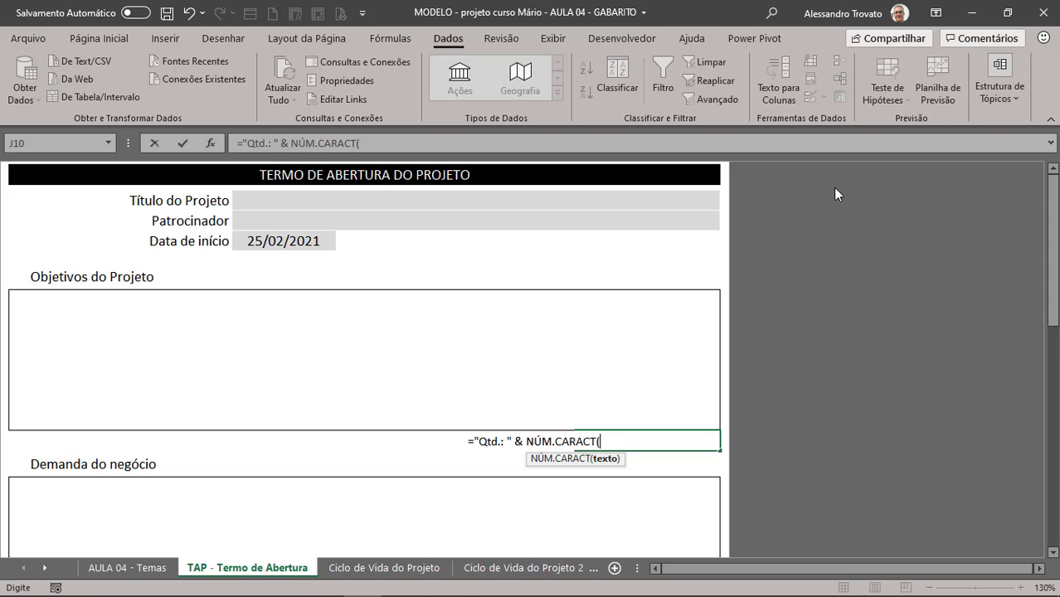
left_click(317, 325)
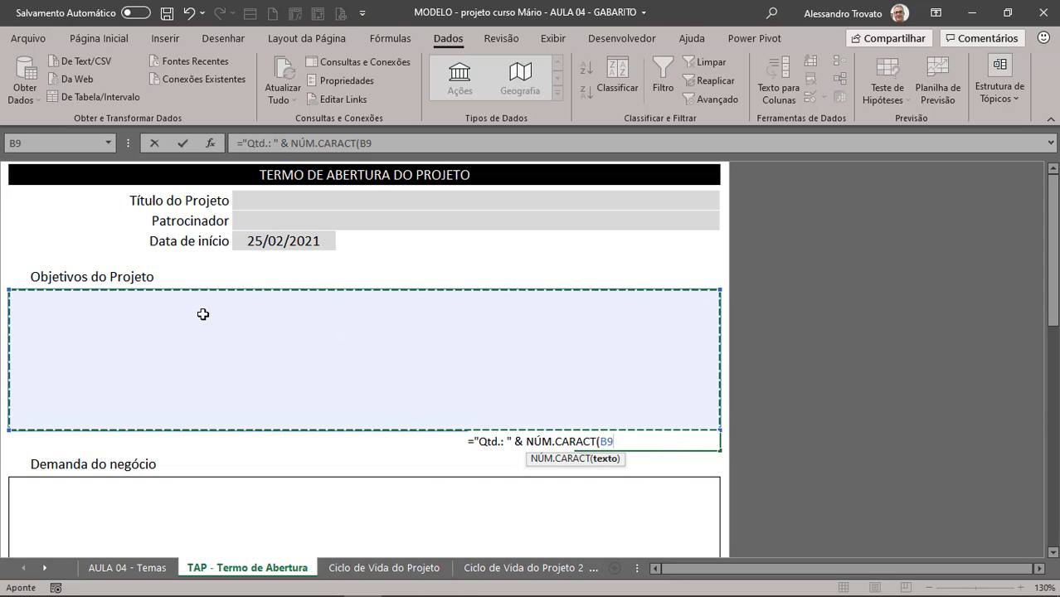
key("Return")
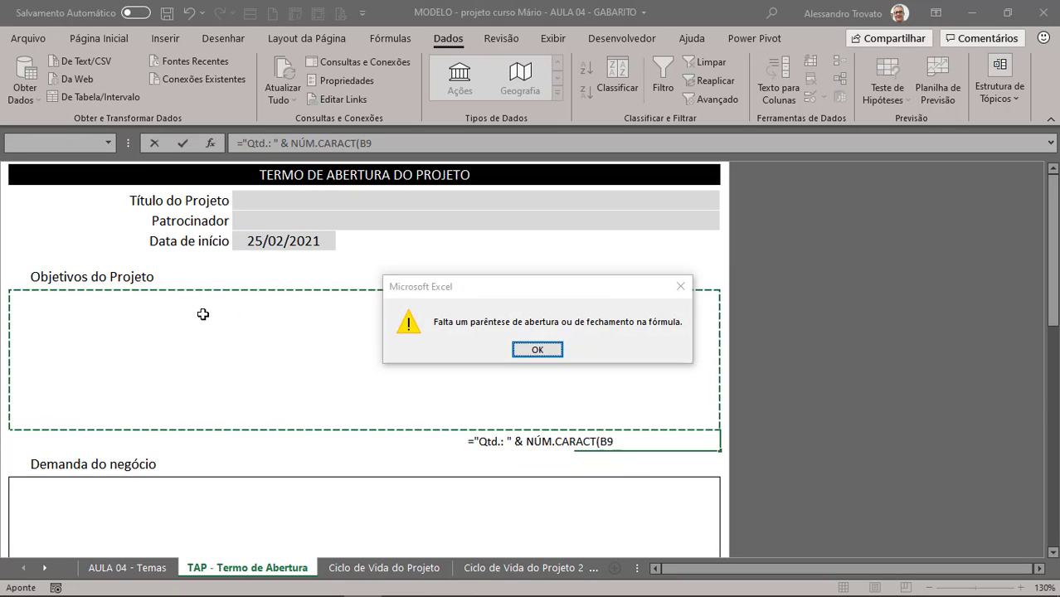
key("Return")
type(")")
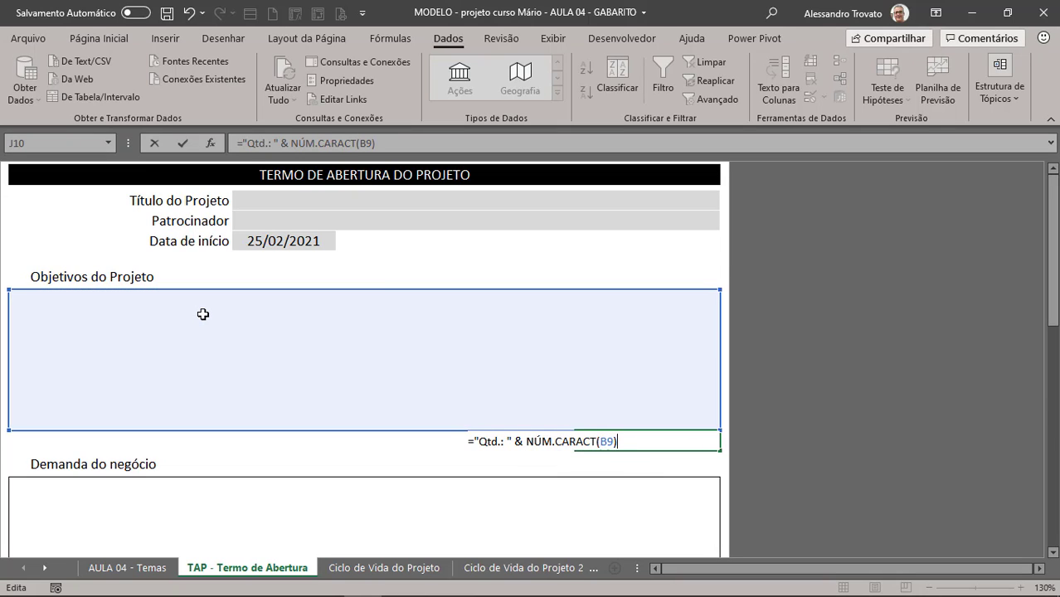
key("Return")
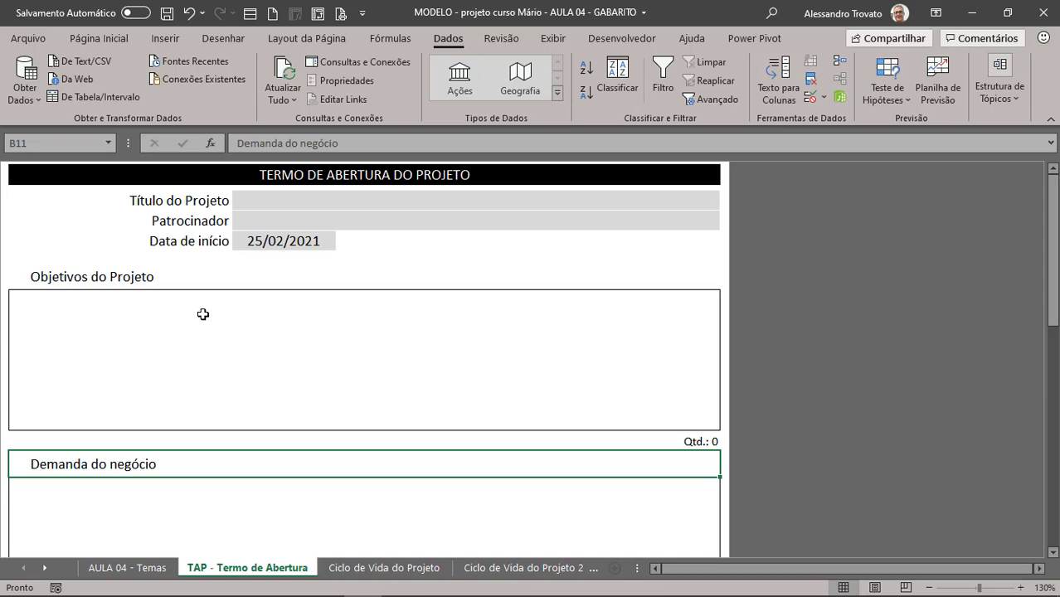
- Enter a person's full name as sample text in the Objetivos do Projeto box B9
key("Up")
key("Up")
type("A")
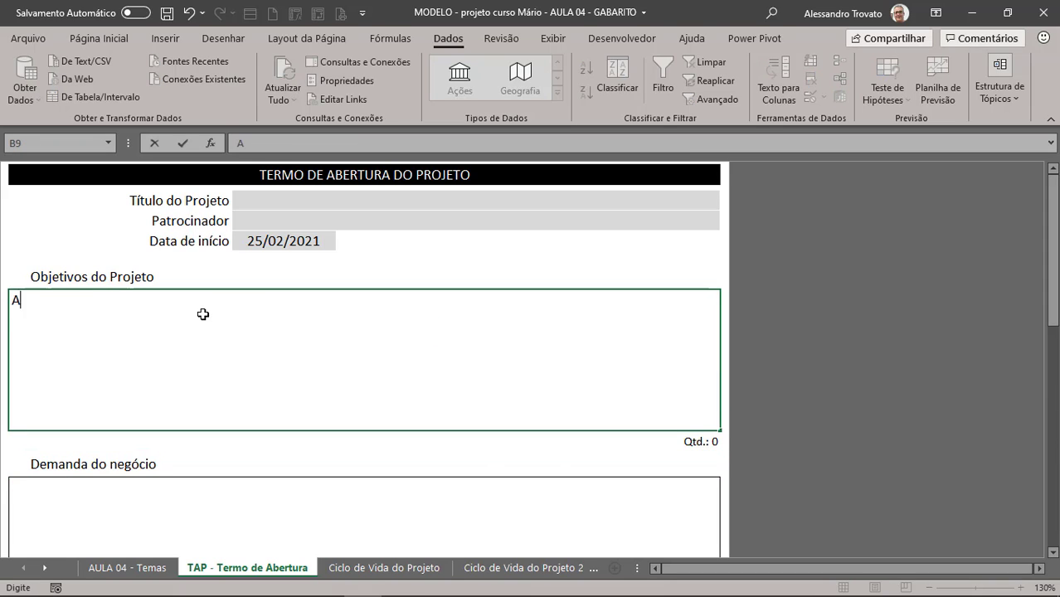
type("lessandro Trovato")
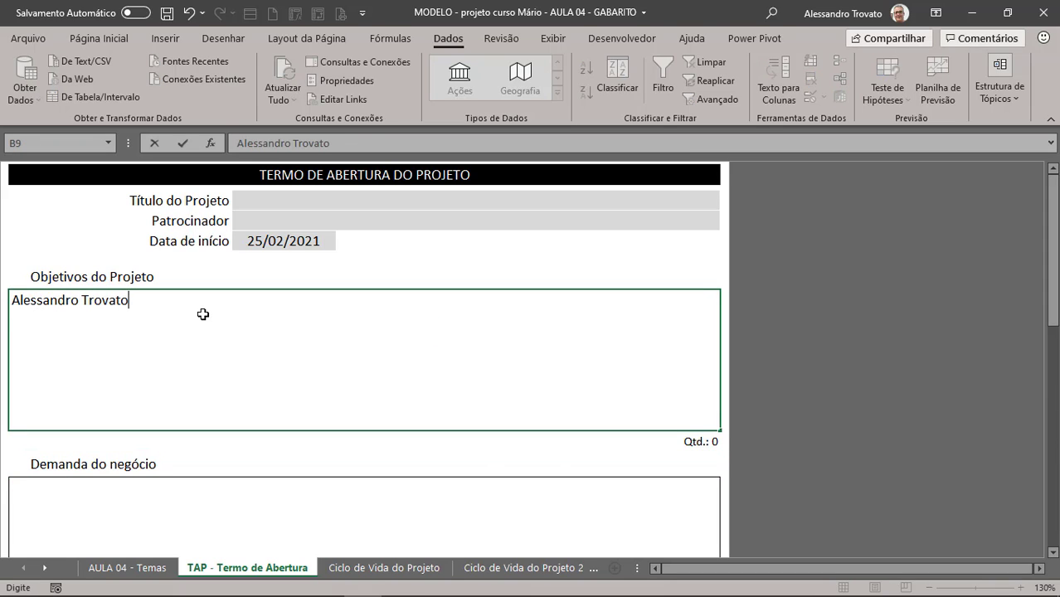
key("Return")
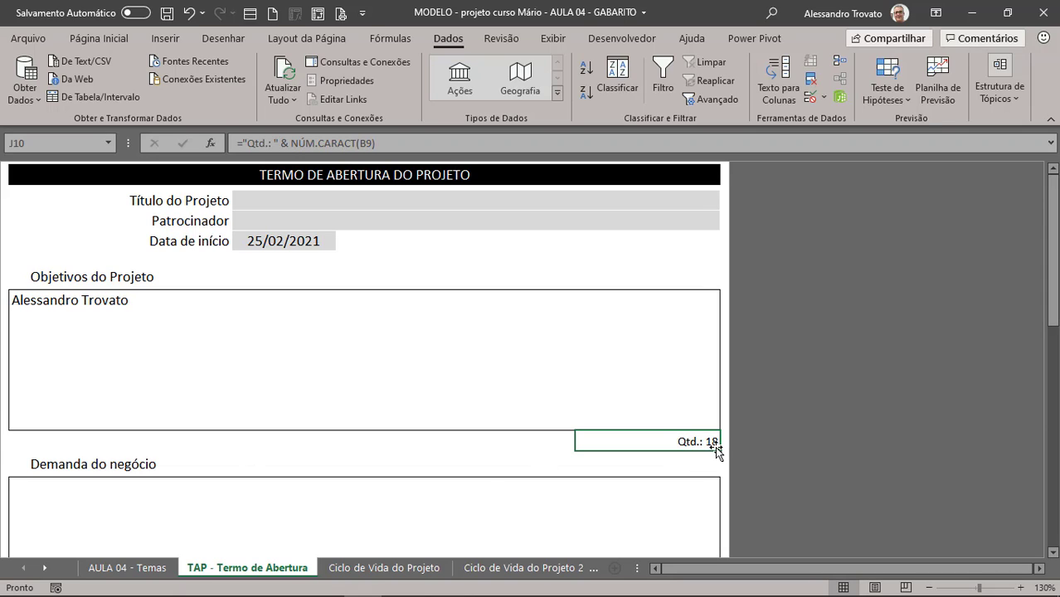
- Fill the Objetivos do Projeto box with about four lines of repeated copies of the sample name
left_click(283, 327)
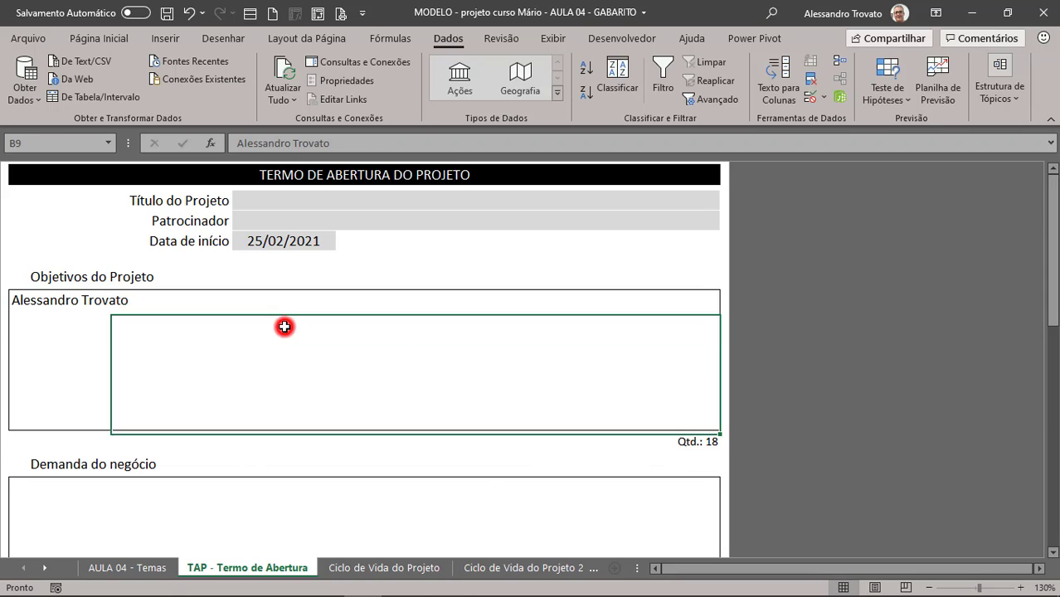
key("F2")
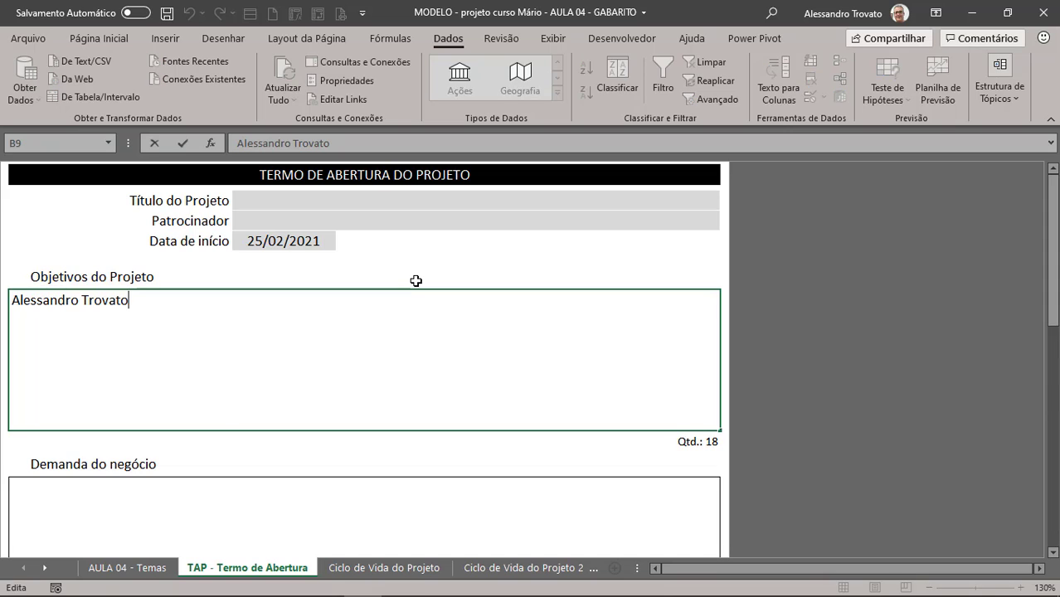
key("shift+Home")
key("End")
key("shift+Home")
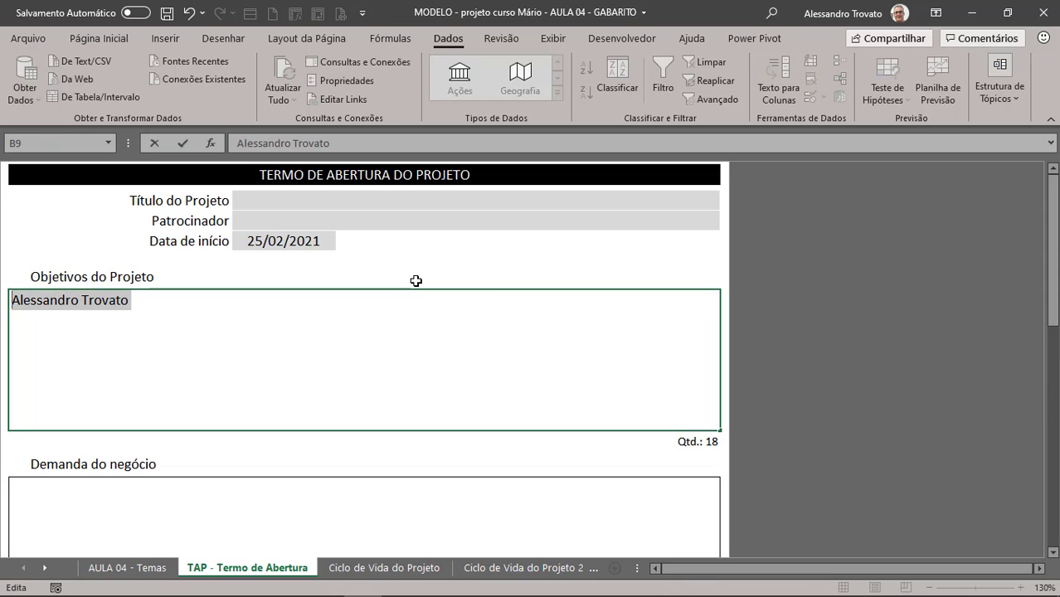
key("ctrl+v")
key("ctrl+v")
key("ctrl+v")
key("ctrl+v")
key("ctrl+v")
key("ctrl+v")
key("ctrl+v")
key("ctrl+v")
key("ctrl+v")
key("ctrl+v")
key("ctrl+v")
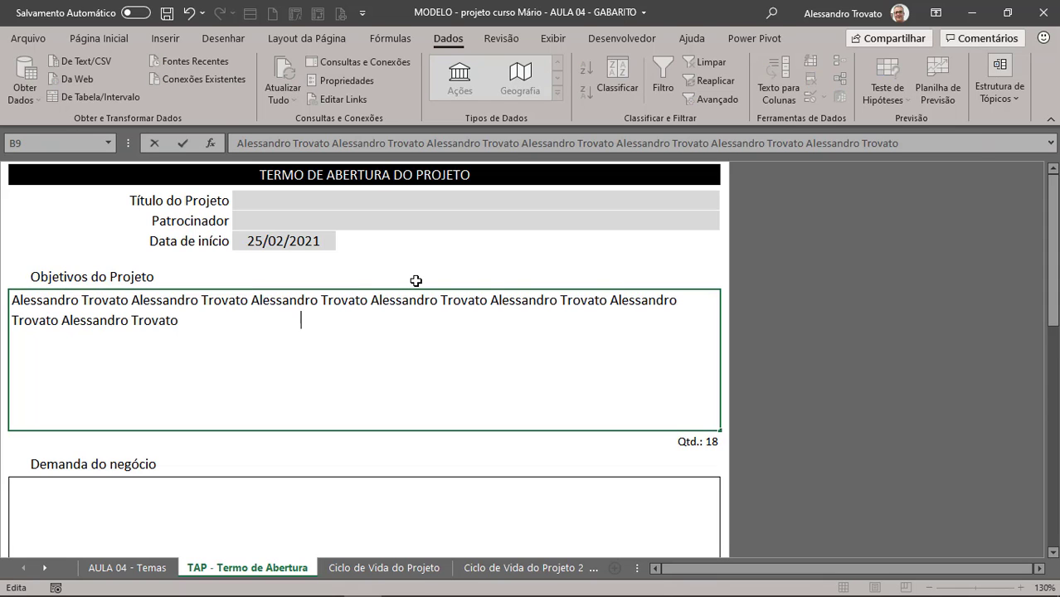
key("ctrl+v")
key("ctrl+v")
key("ctrl+v")
key("ctrl+v")
key("ctrl+v")
key("ctrl+v")
key("ctrl+v")
key("ctrl+v")
key("ctrl+v")
key("ctrl+v")
key("ctrl+v")
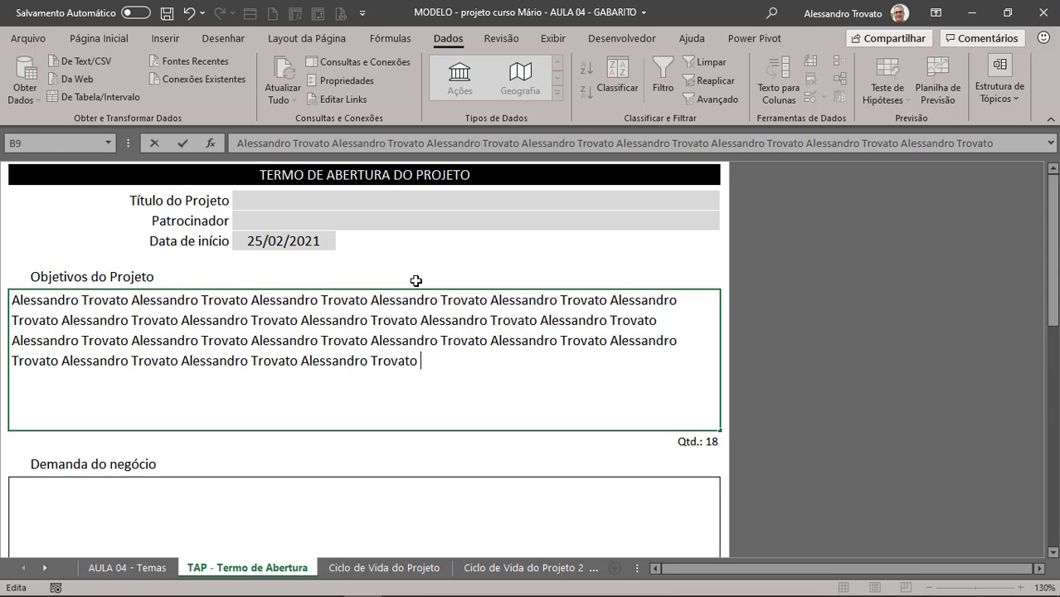
key("Return")
key("Up")
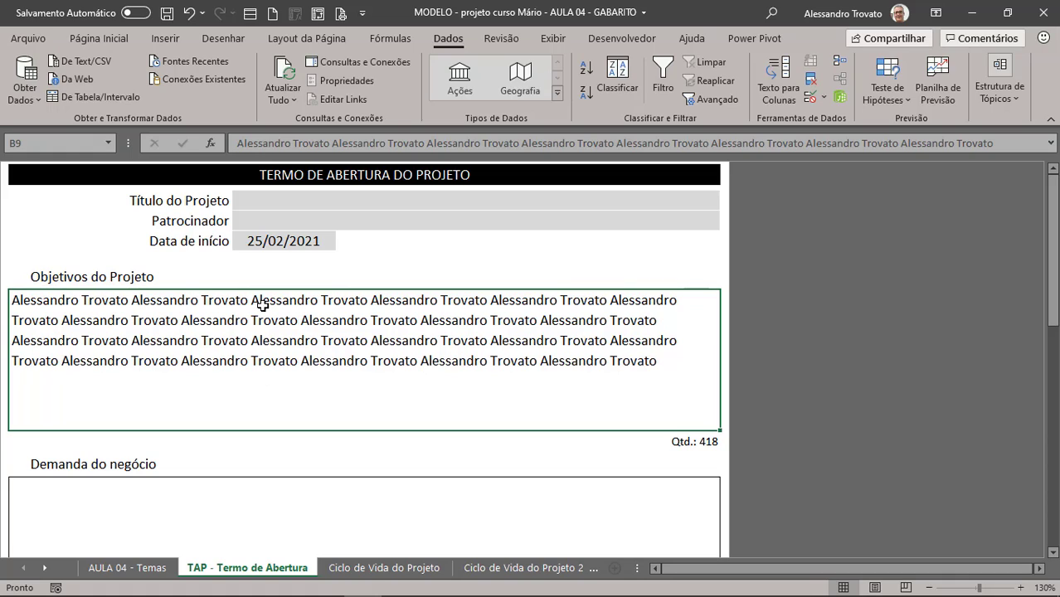
- Add the input message "Informe de forma clara o objetivo do Projeto" to the data validation of the Objetivos do Projeto box B9
left_click(248, 337)
left_click(204, 341)
left_click(816, 103)
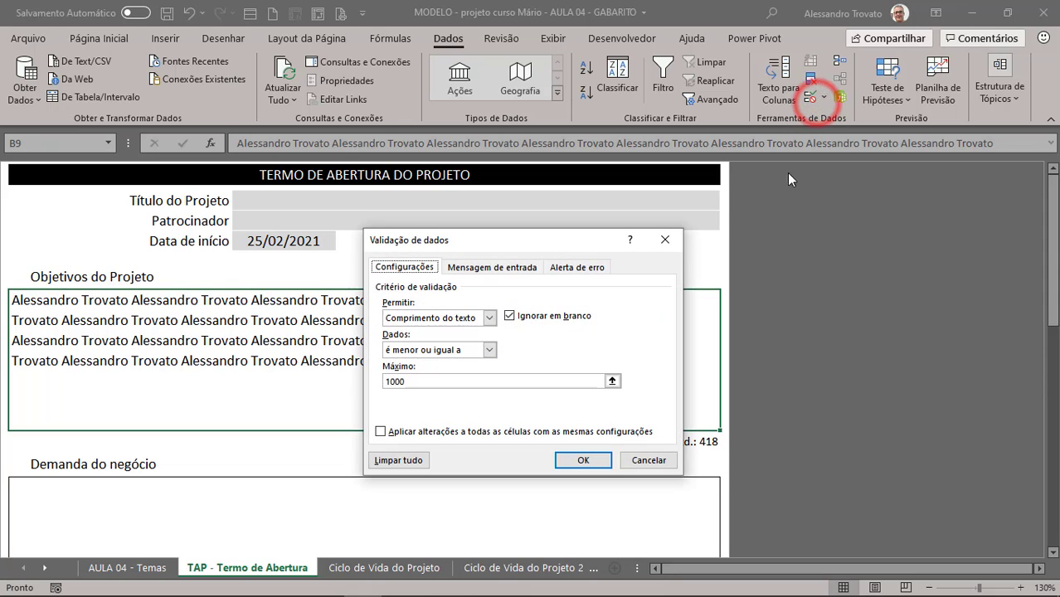
left_click(523, 267)
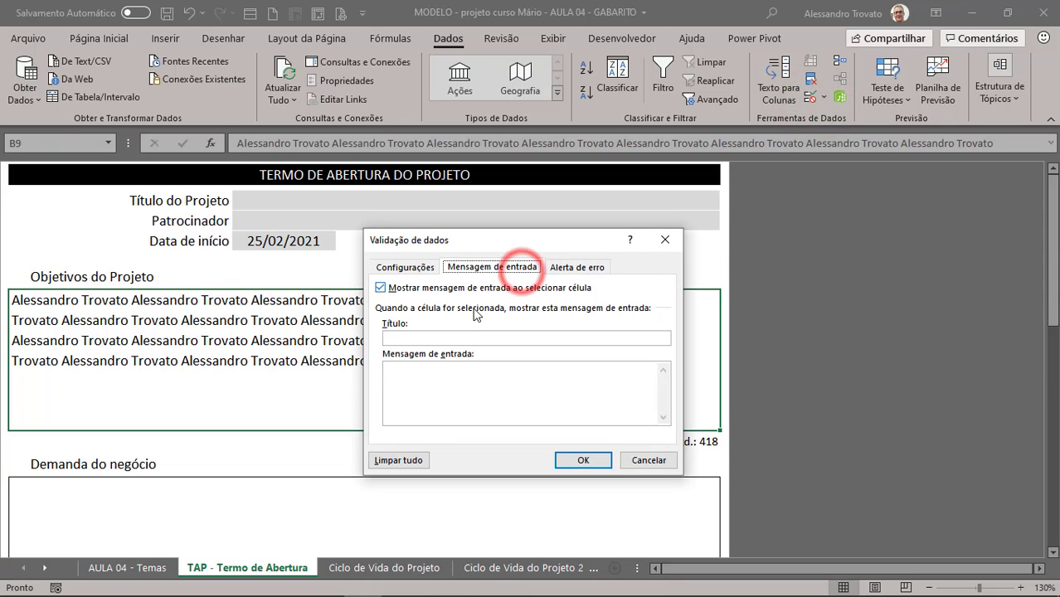
left_click(395, 373)
type("Informe de")
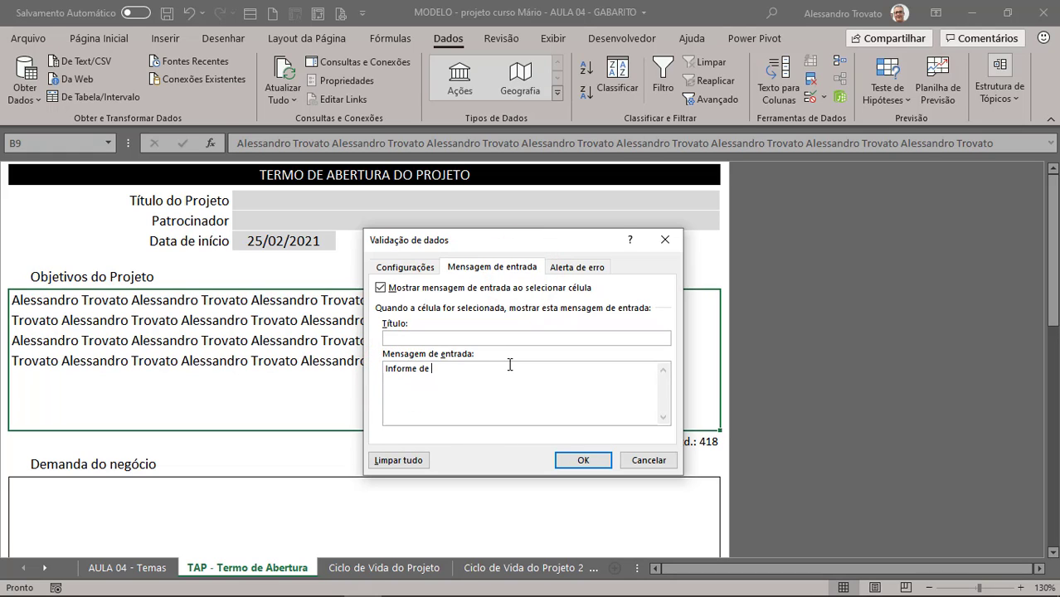
type(" forma su")
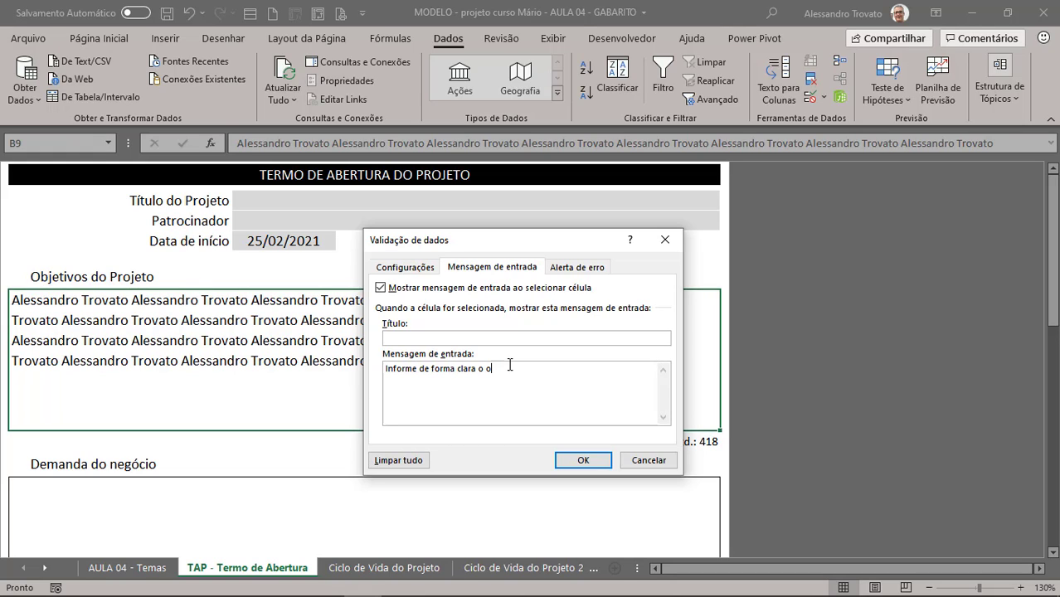
type("do Projeto")
- Set the error alert message of B9 to "Você extrapolou o limite permitido de 1000 caracteres." and apply the validation
left_click(599, 269)
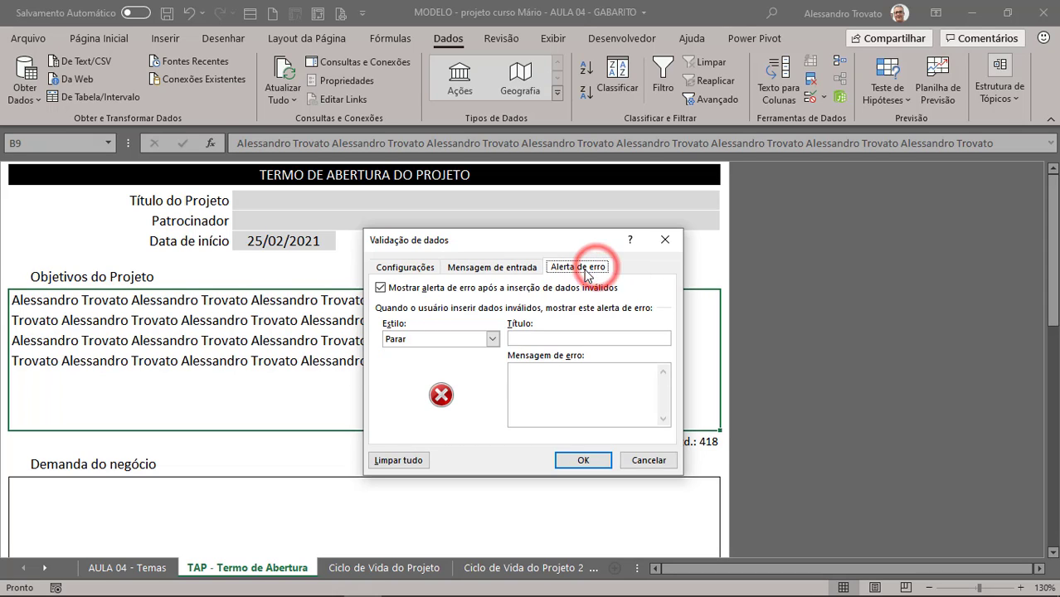
left_click(551, 372)
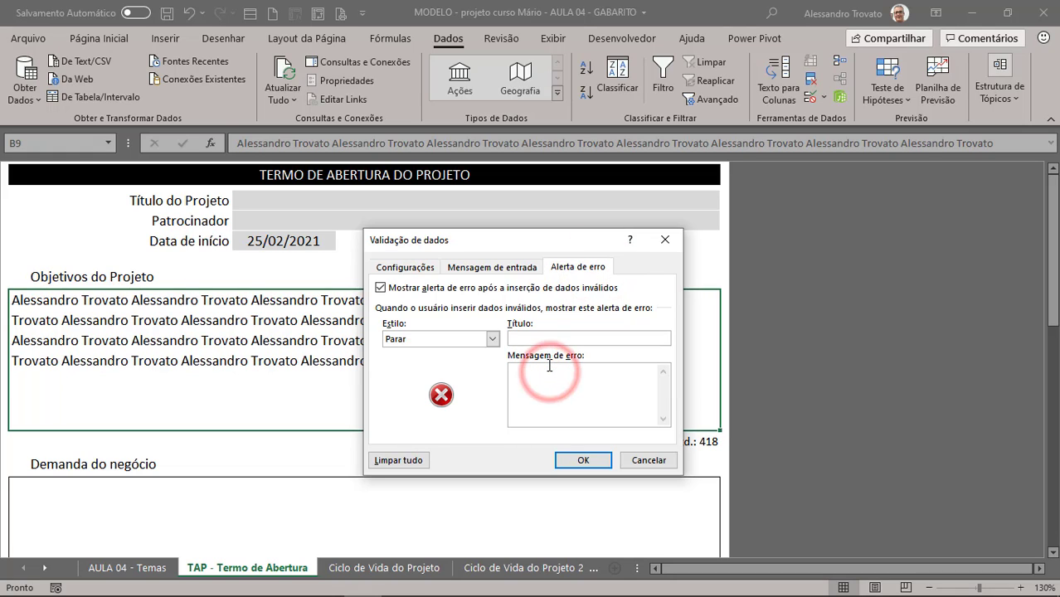
type("Você ex")
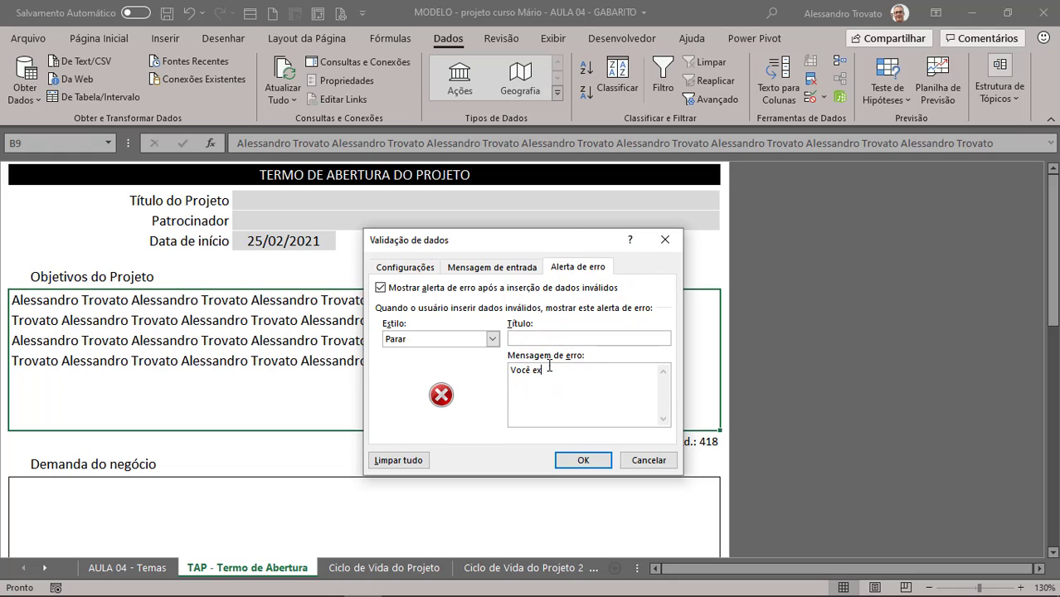
type("trapolou o limite permitido de 1000 caracteres.")
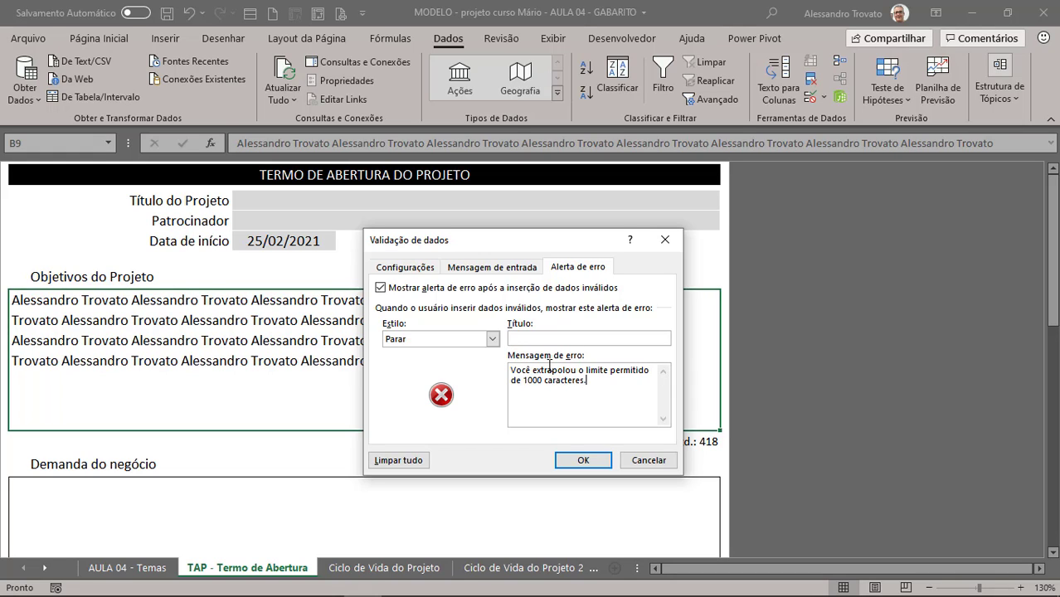
left_click(599, 461)
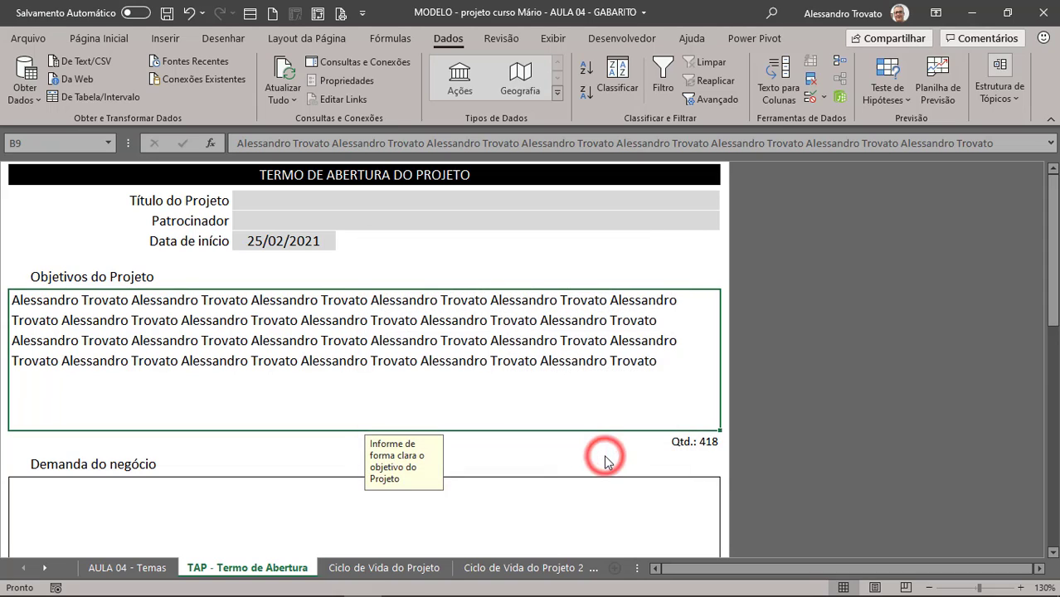
- Check the input message on the Objetivos do Projeto box and clear its sample text
left_click(377, 344)
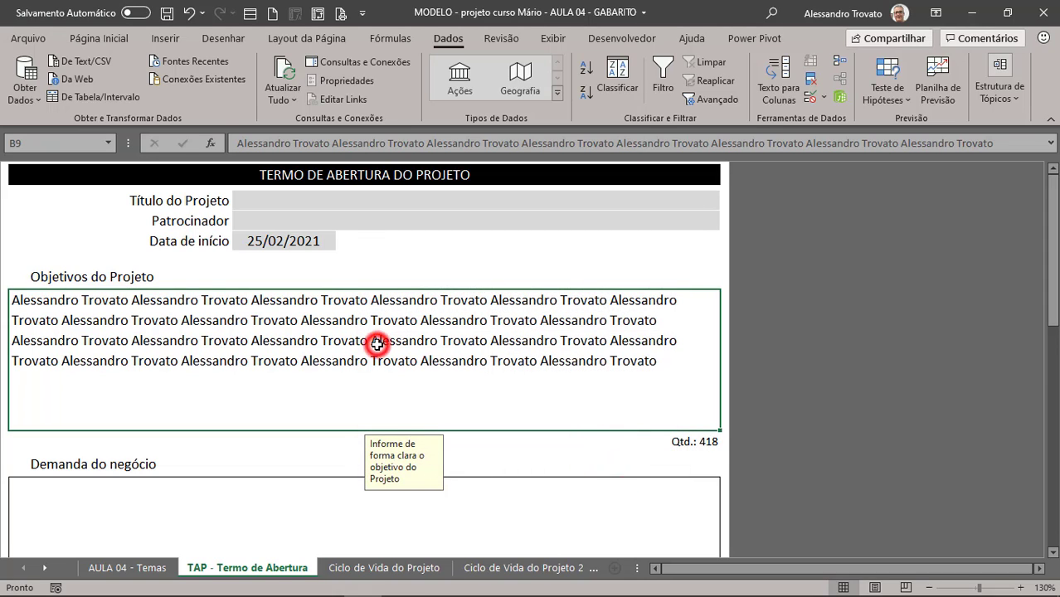
left_click(334, 352)
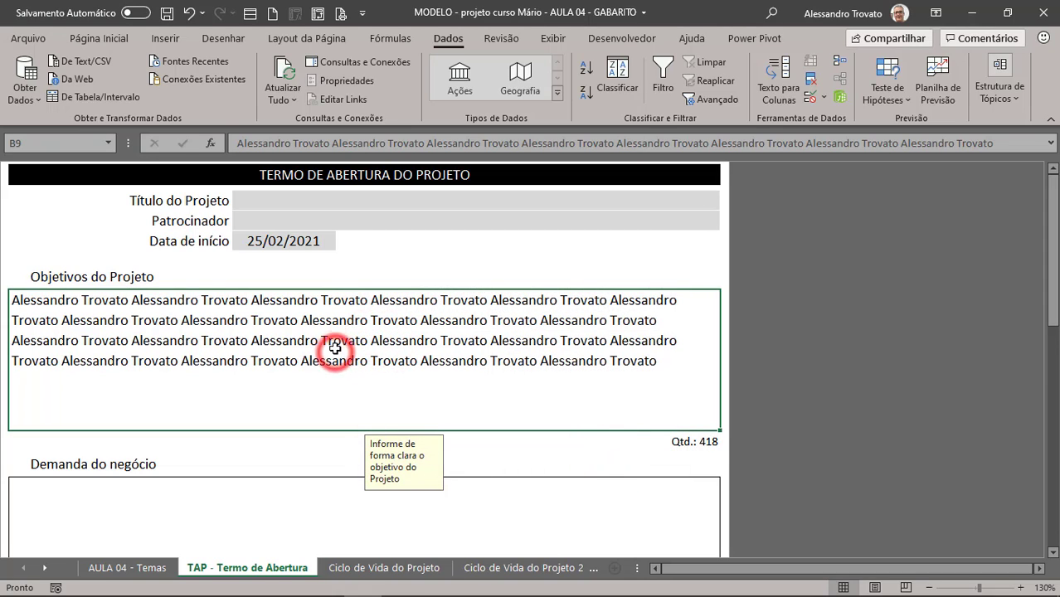
left_click(347, 270)
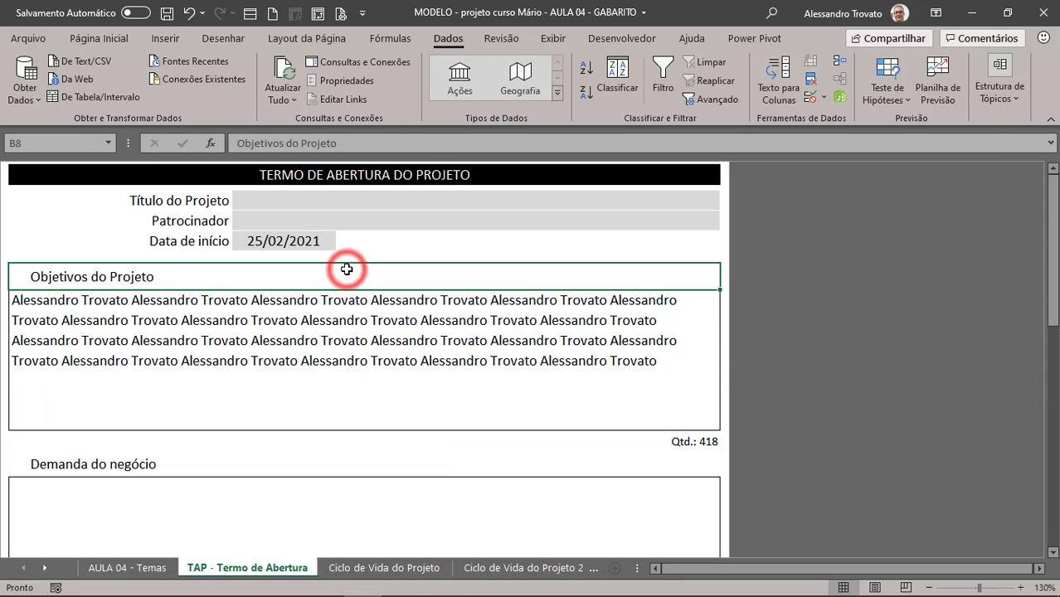
left_click(373, 382)
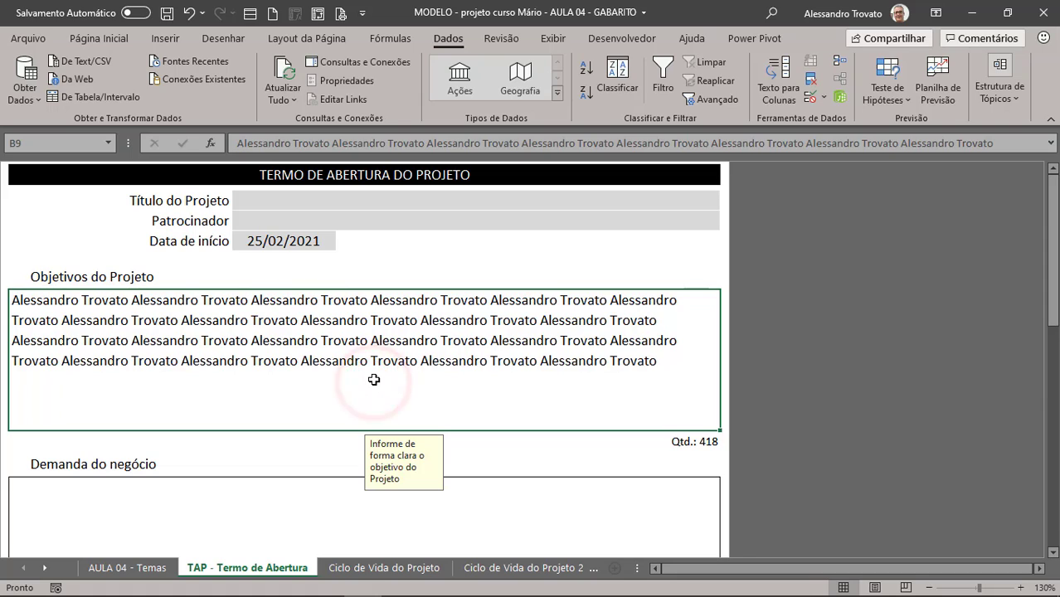
key("Delete")
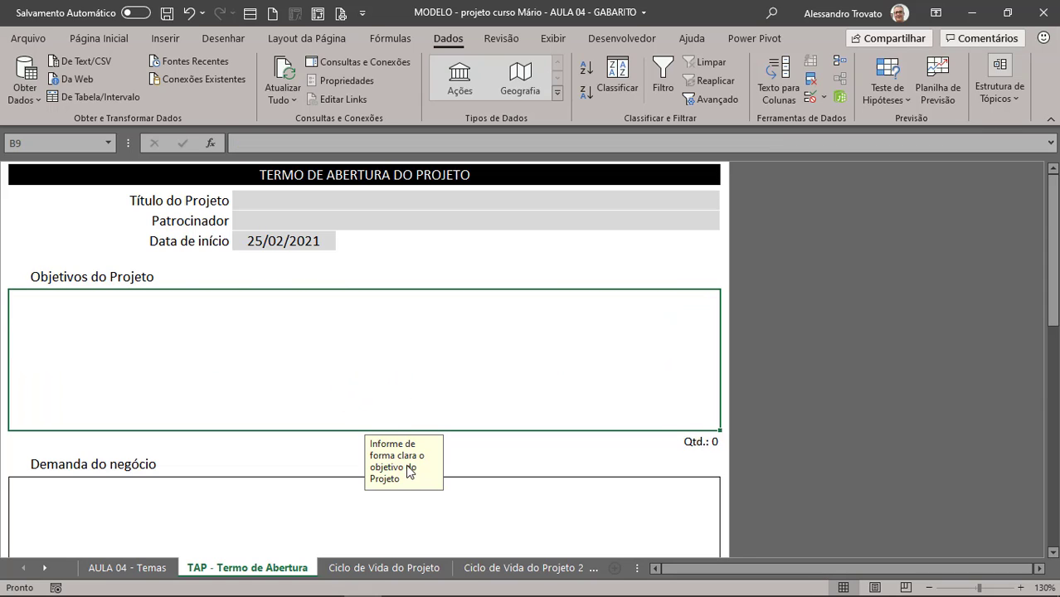
left_click(311, 379)
scroll(133, 375, "down", 1)
left_click(128, 463)
scroll(147, 433, "down", 3)
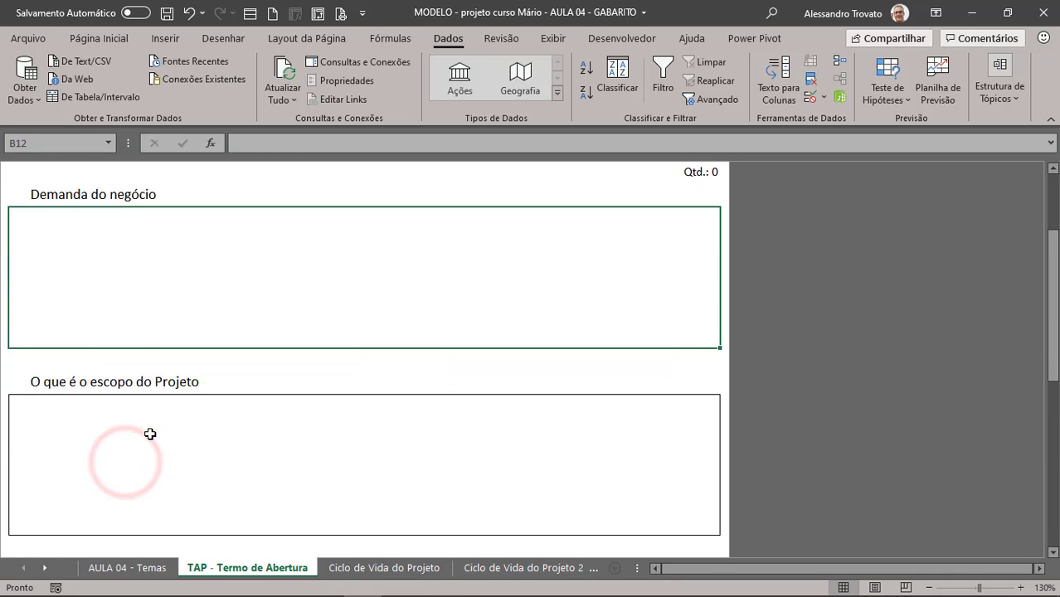
scroll(150, 433, "up", 1)
left_click(191, 269)
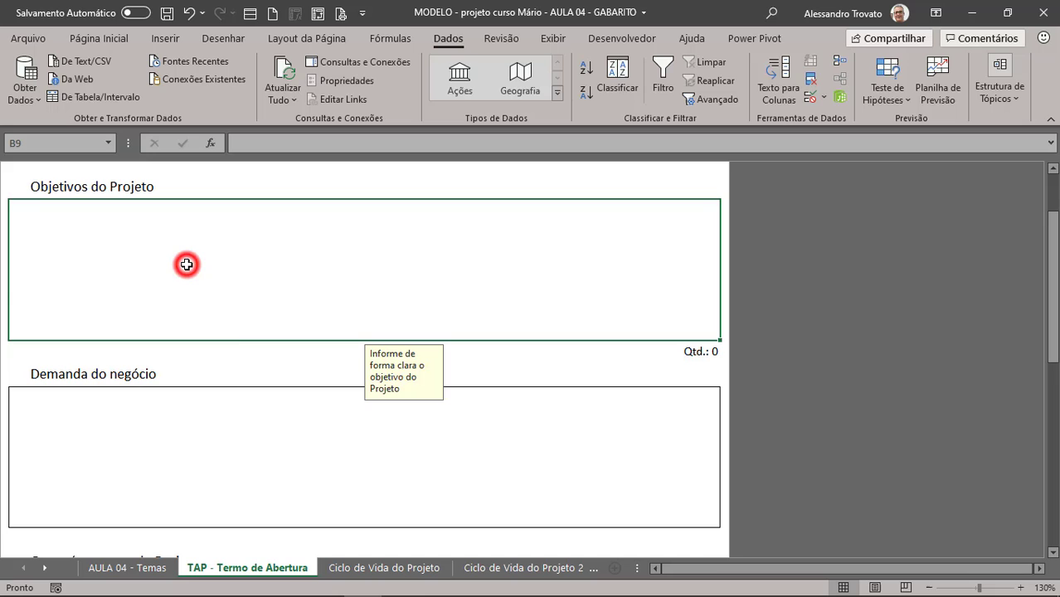
- Apply data validation to the Demanda do negócio box B12 allowing Comprimento do texto, é menor ou igual a 1000
left_click(235, 428)
scroll(194, 435, "down", 1)
left_click(130, 273)
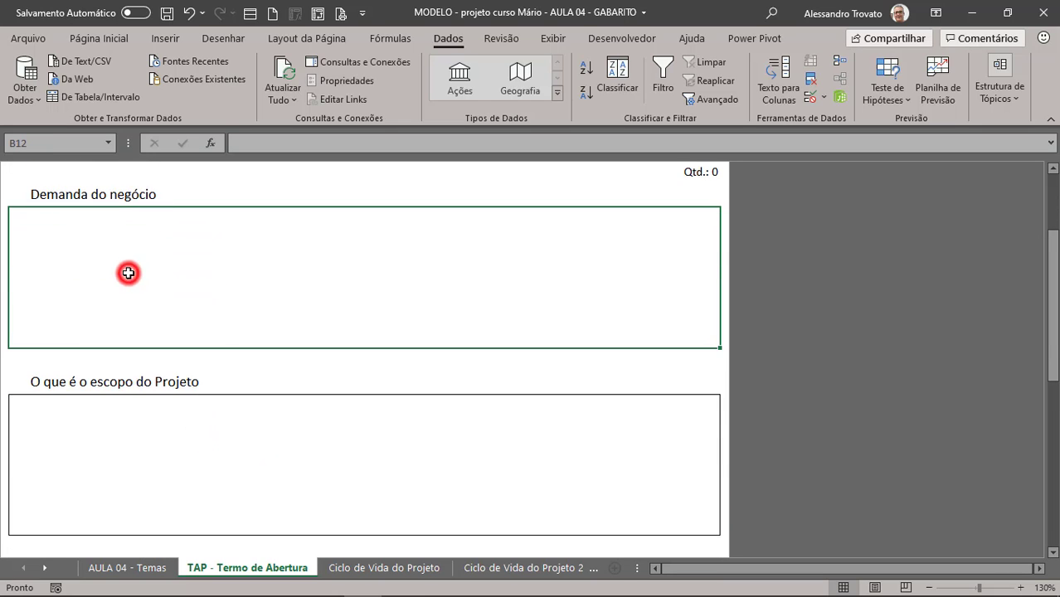
left_click(808, 101)
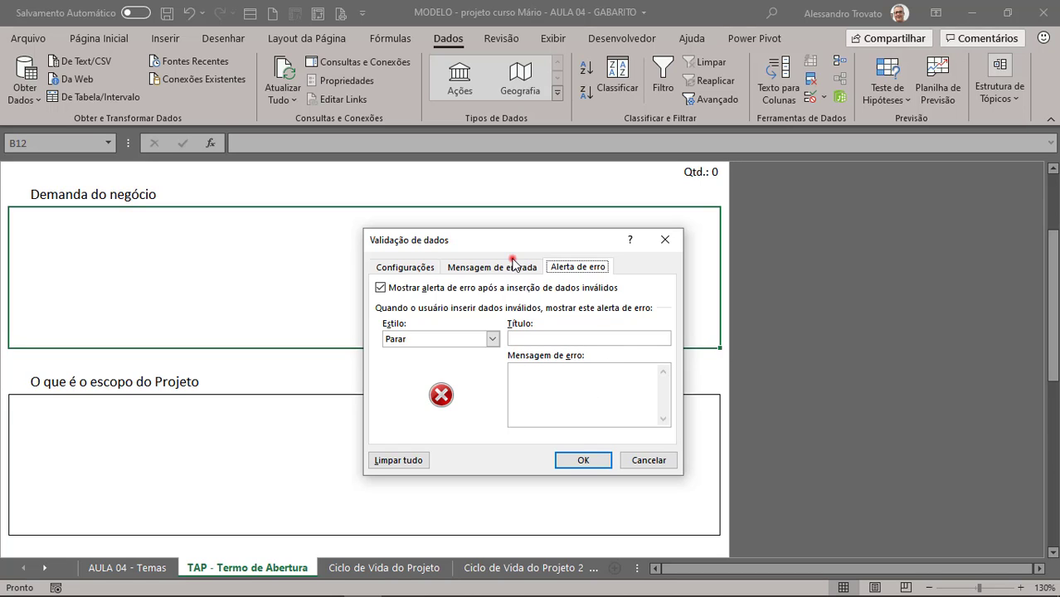
left_click(514, 266)
left_click(396, 267)
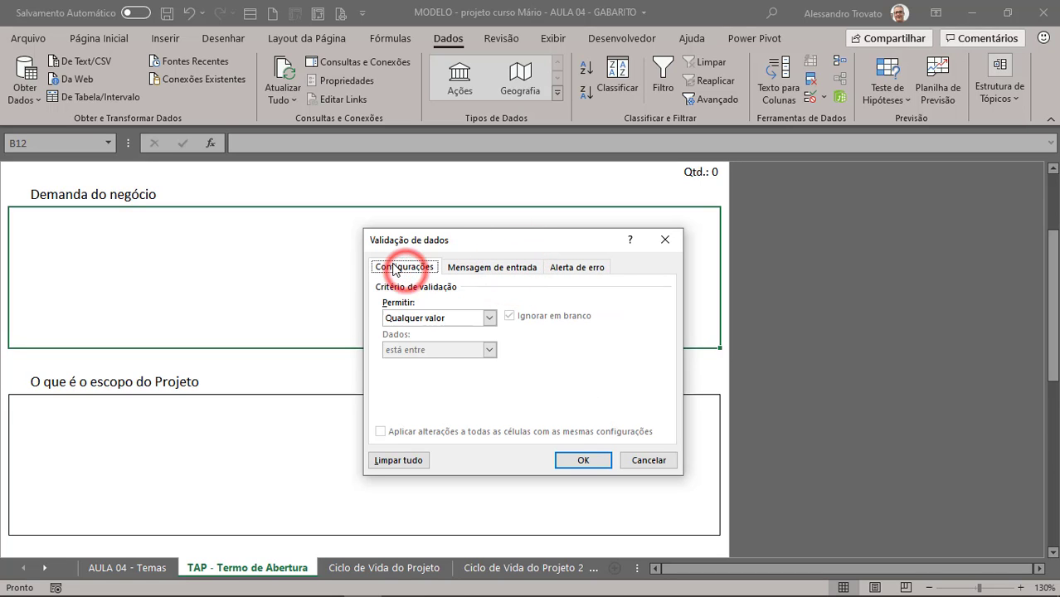
left_click(427, 320)
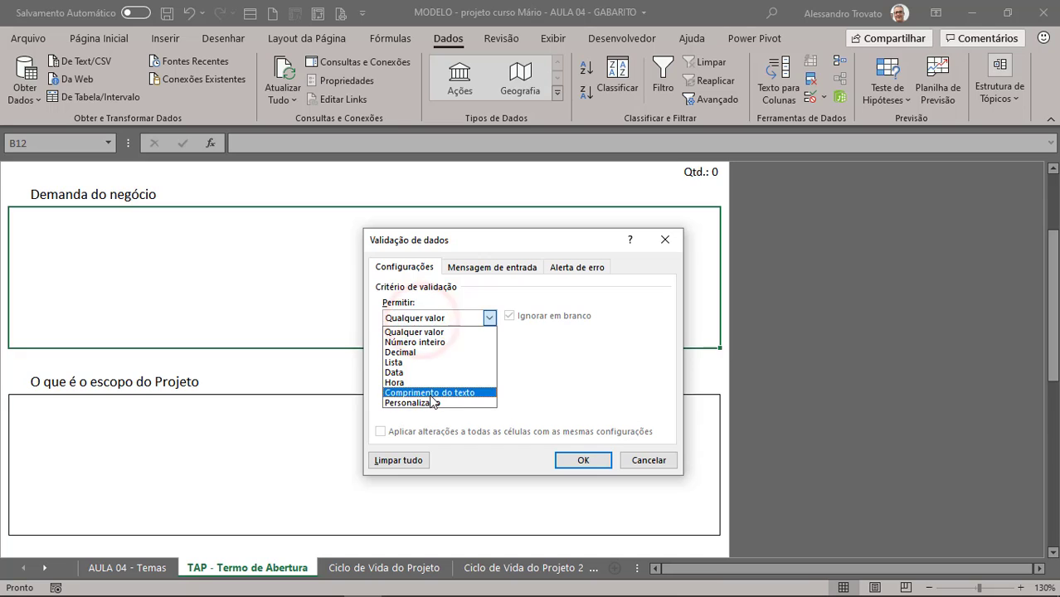
left_click(431, 395)
left_click(440, 351)
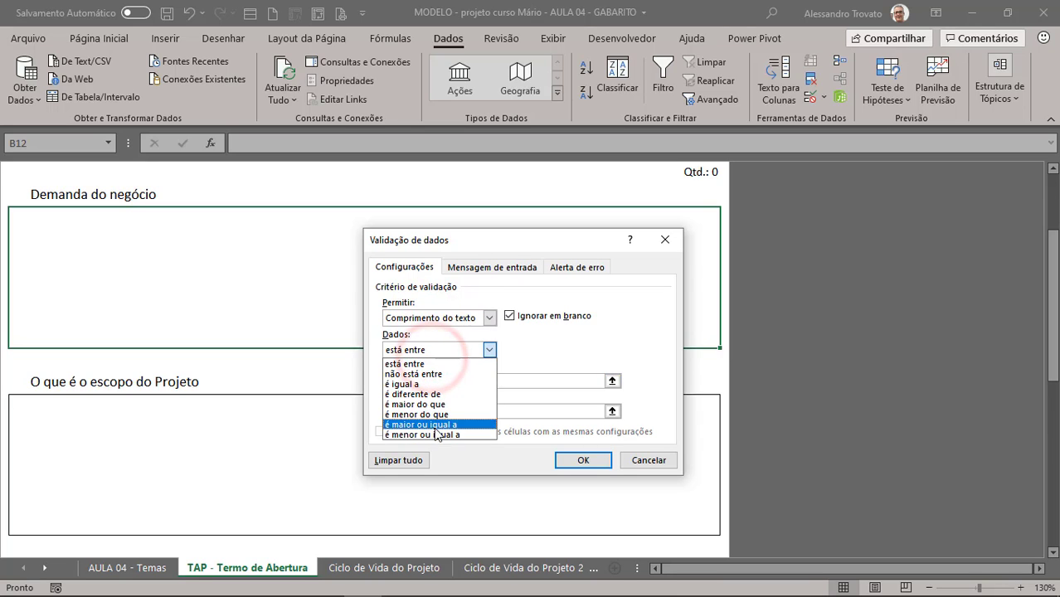
left_click(434, 434)
left_click(432, 380)
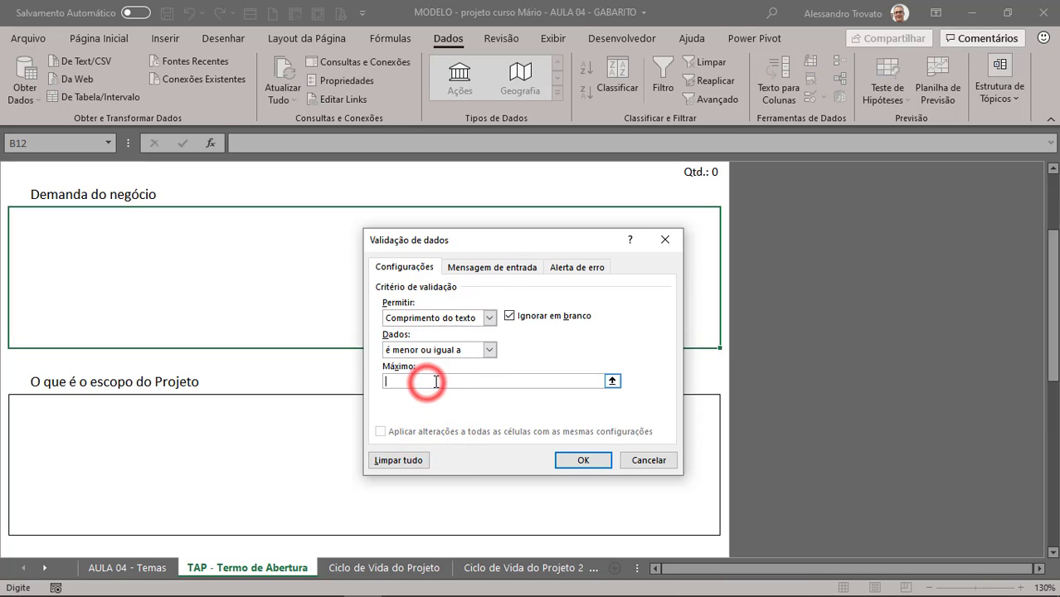
type("41")
type("1000")
key("Return")
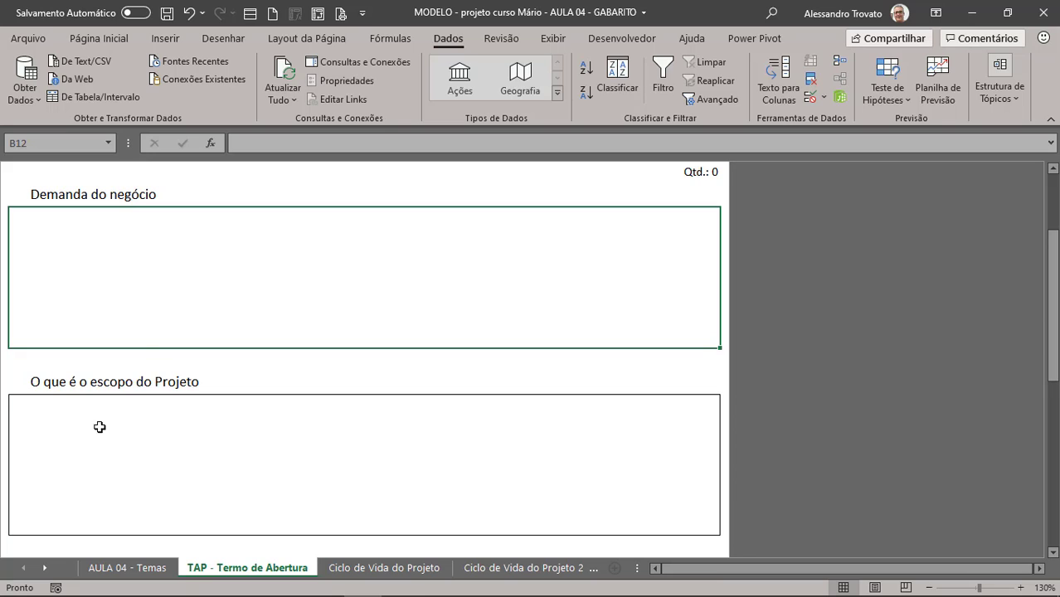
- Copy the Demanda do negócio box and paste only its validation into the O que é o escopo do Projeto box B15
left_click(97, 39)
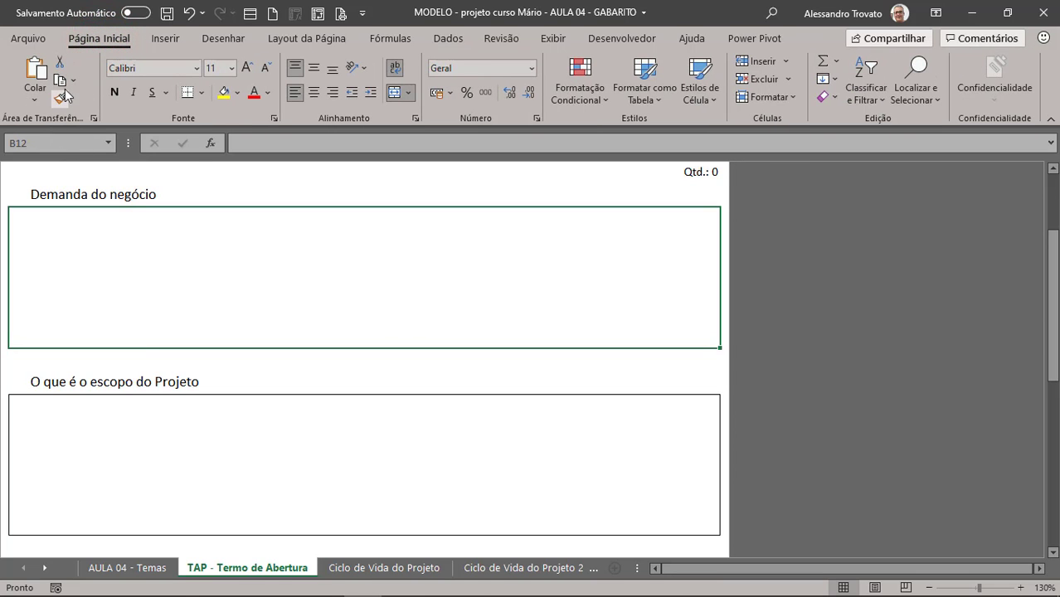
left_click(62, 81)
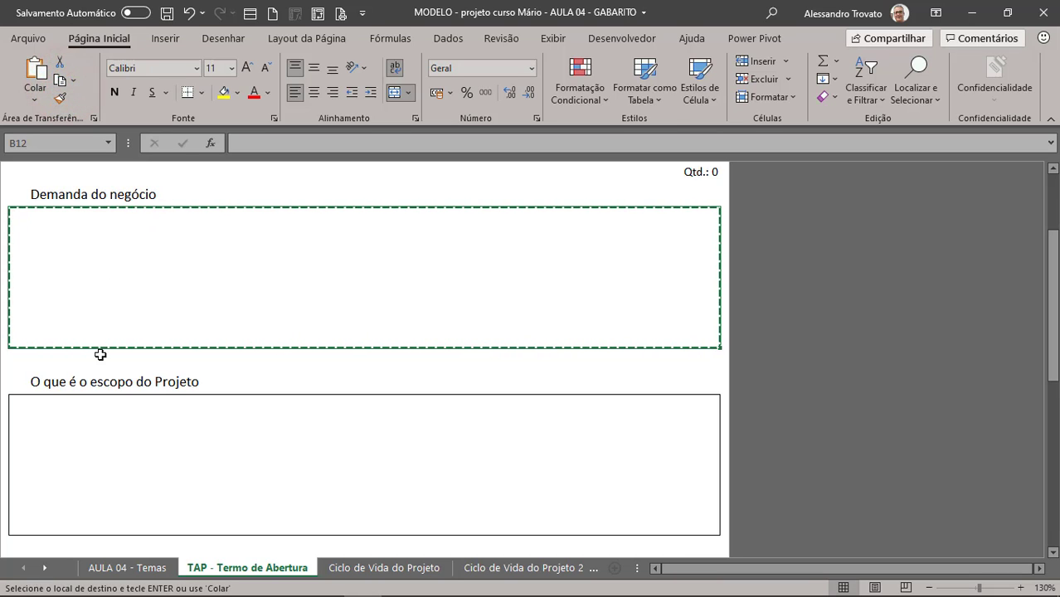
left_click(95, 407)
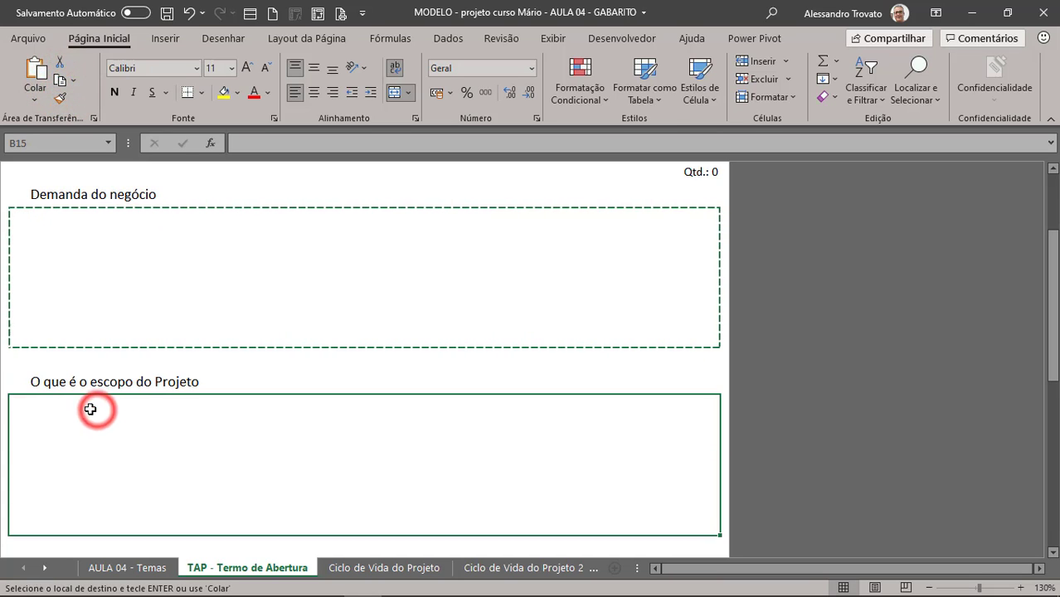
left_click(37, 101)
left_click(67, 286)
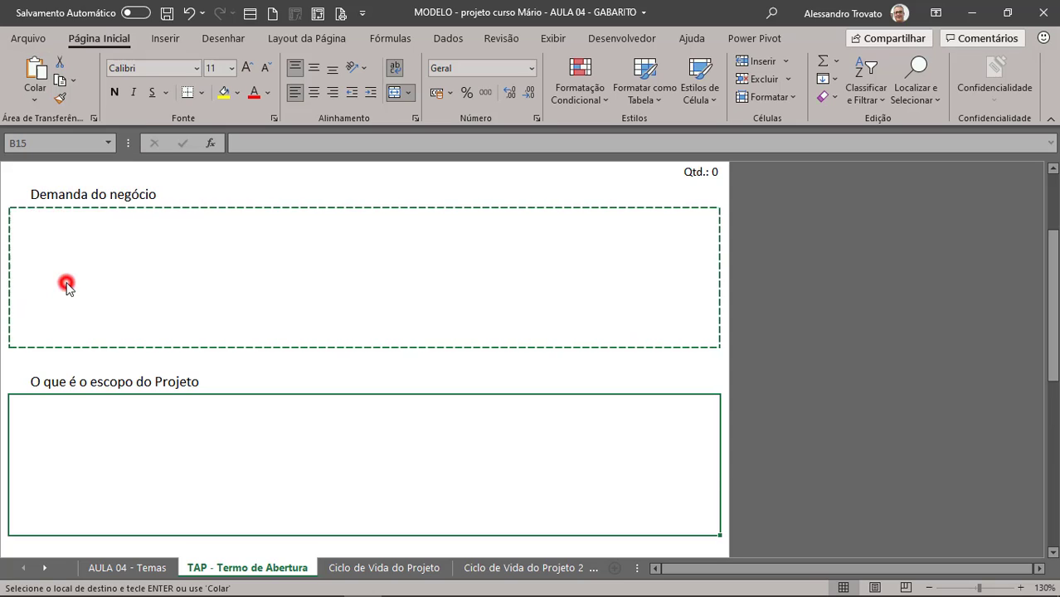
left_click(354, 348)
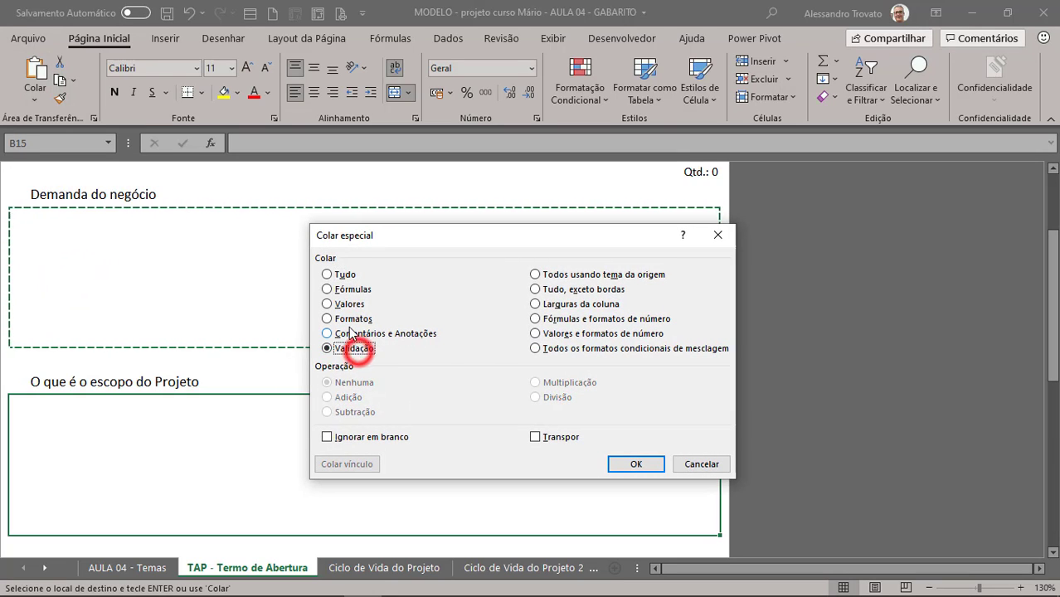
left_click(652, 465)
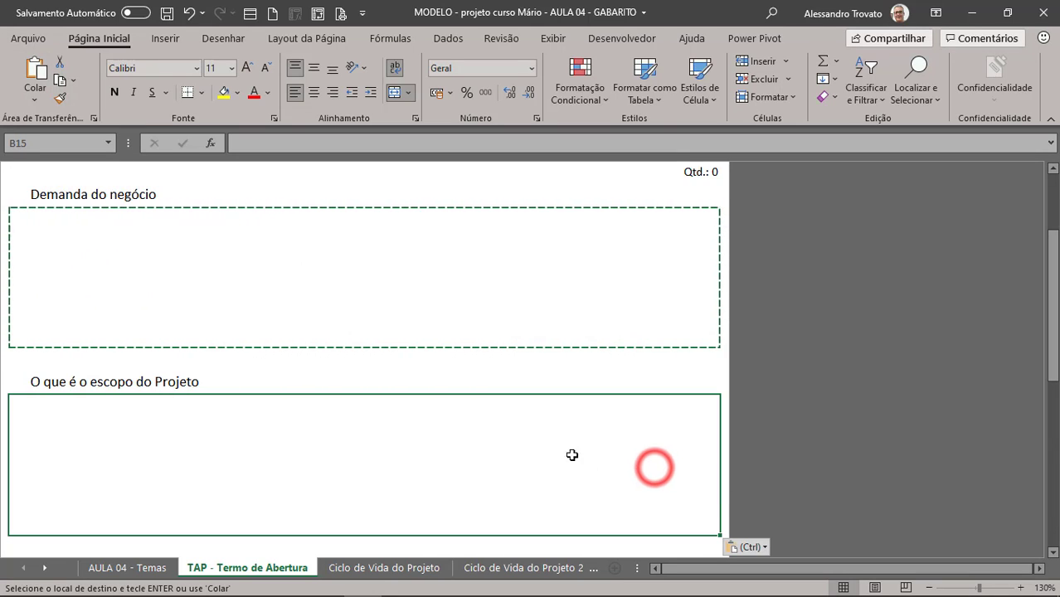
- Paste only the copied validation into the remaining description boxes, from O que não é o escopo do projeto? through Premissas (B18, B21, B24, B27, B30)
scroll(314, 300, "down", 3)
left_click(179, 270)
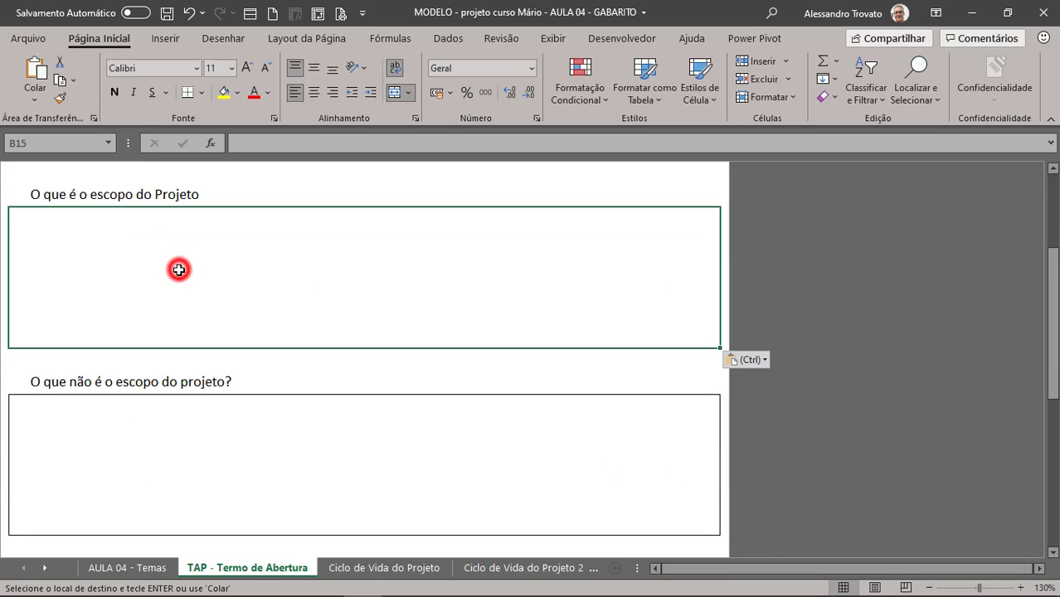
scroll(212, 290, "down", 3)
left_click(181, 289)
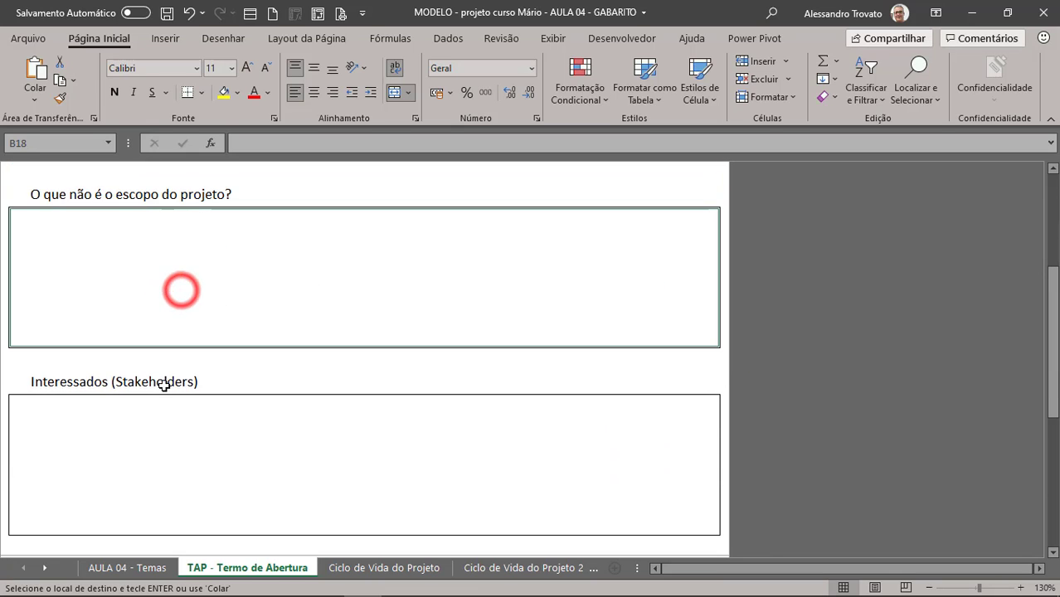
left_click(152, 434, "ctrl")
scroll(217, 419, "down", 6)
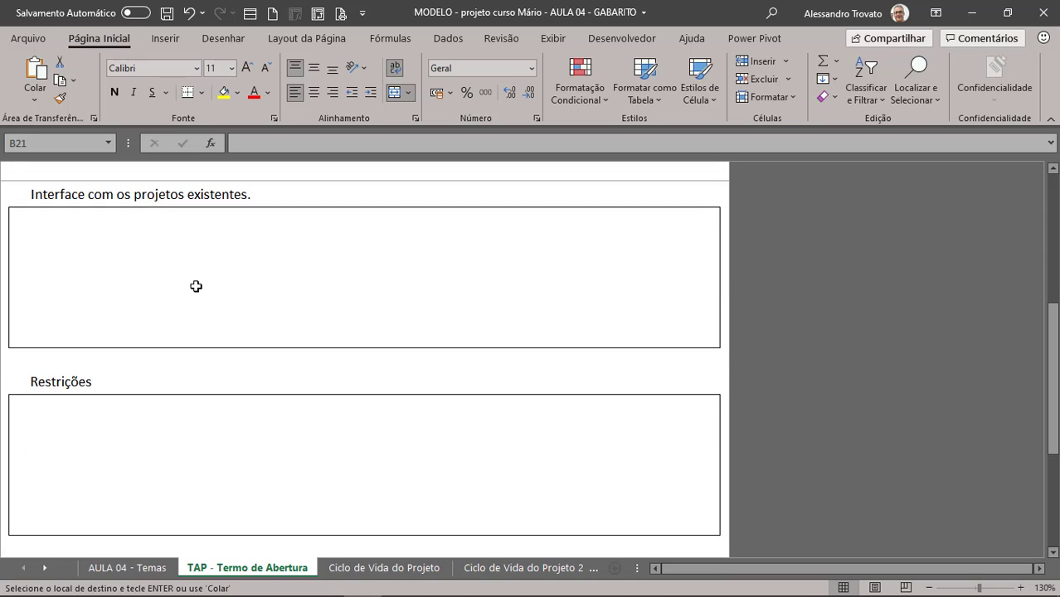
left_click(196, 286, "ctrl")
left_click(199, 419, "ctrl")
scroll(313, 390, "down", 6)
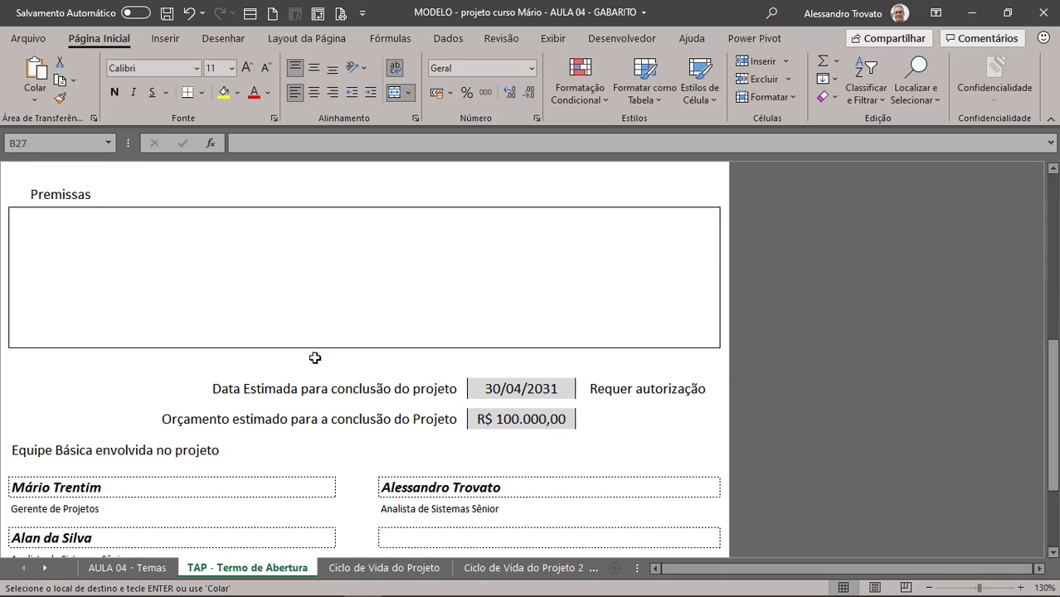
left_click(281, 266, "ctrl")
left_click(41, 103)
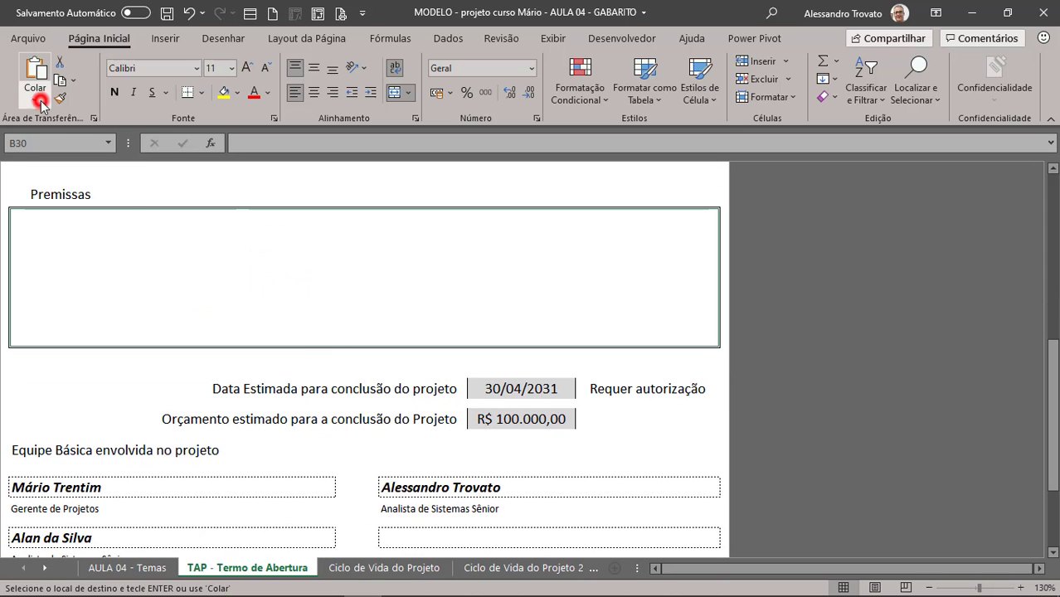
left_click(56, 286)
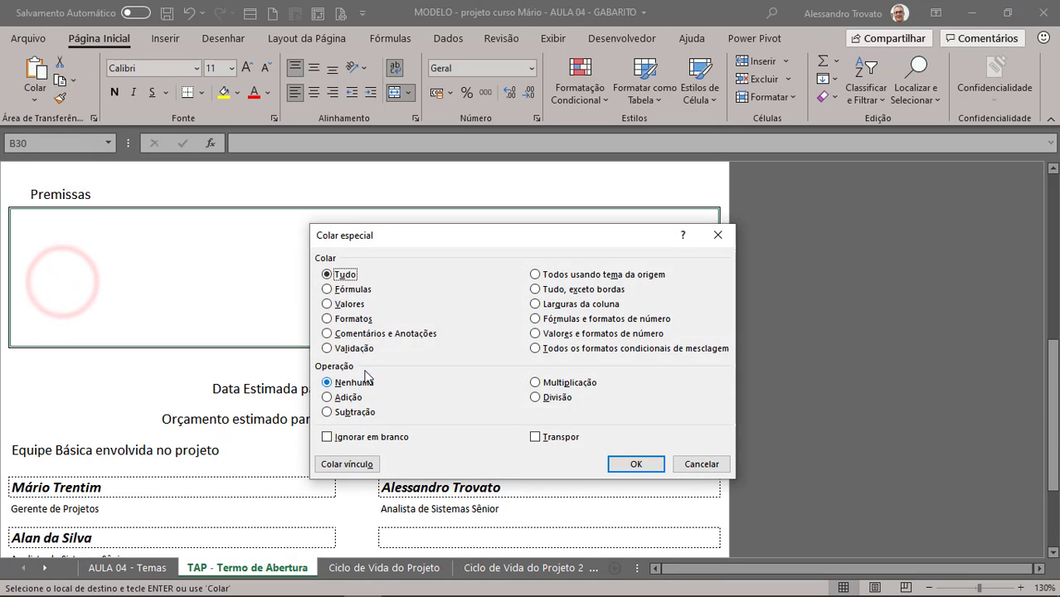
left_click(342, 349)
left_click(636, 464)
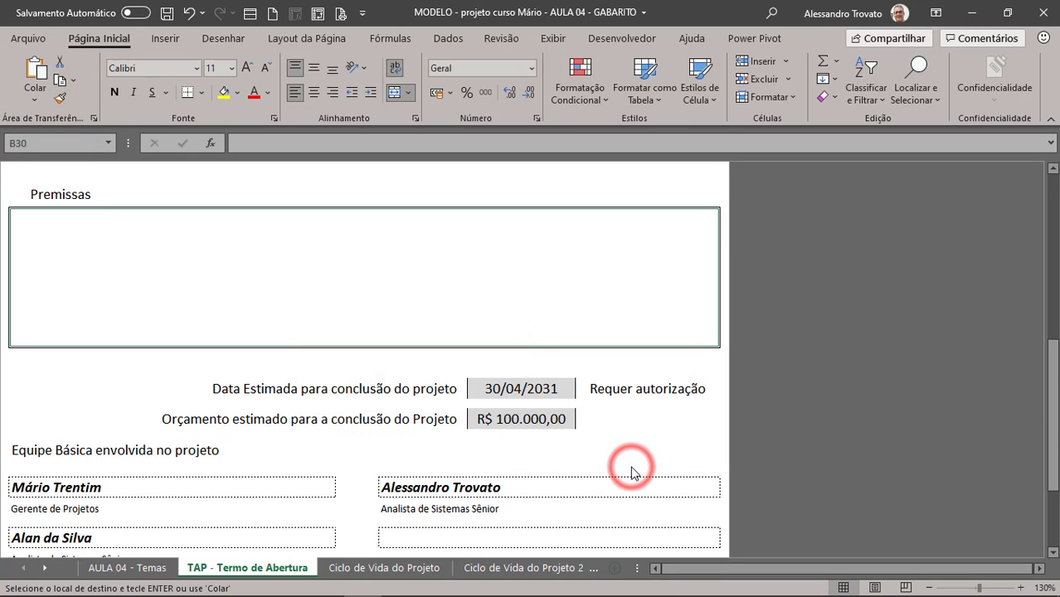
- Check the data validation criteria applied to the Premissas box B30
left_click(345, 290)
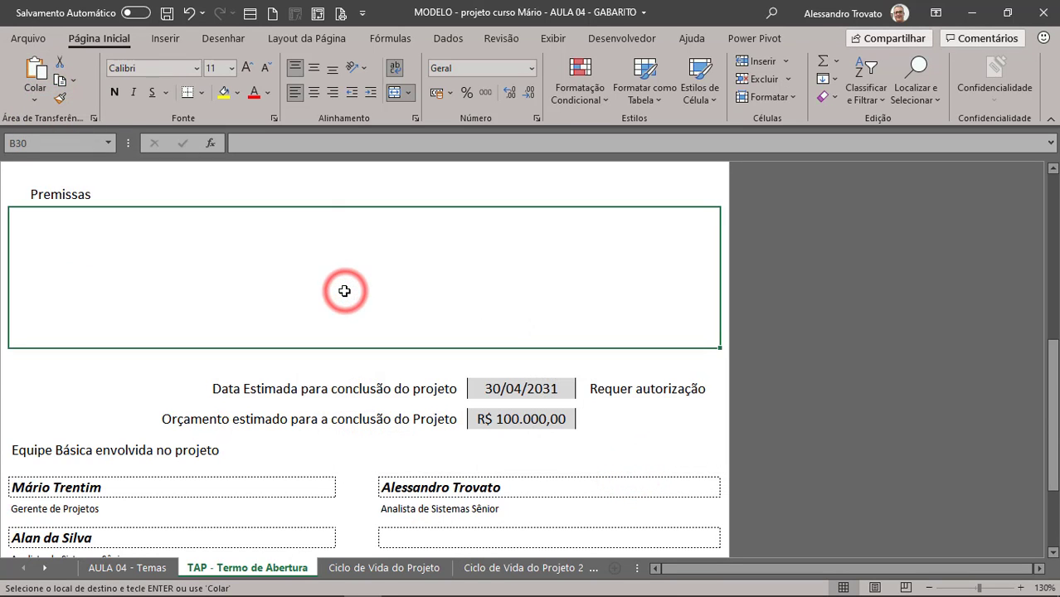
left_click(531, 243)
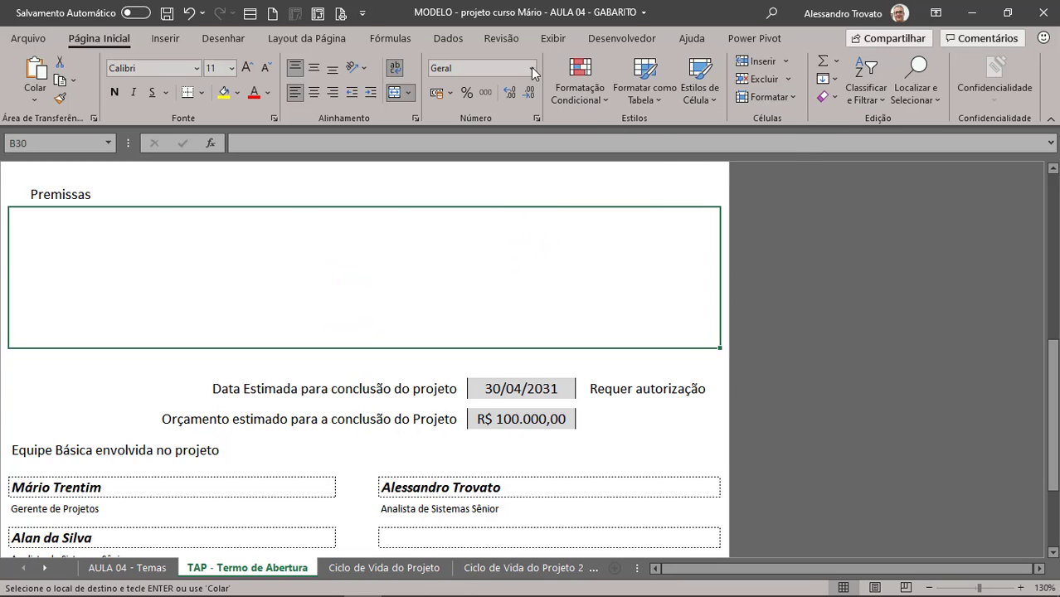
left_click(448, 38)
left_click(811, 99)
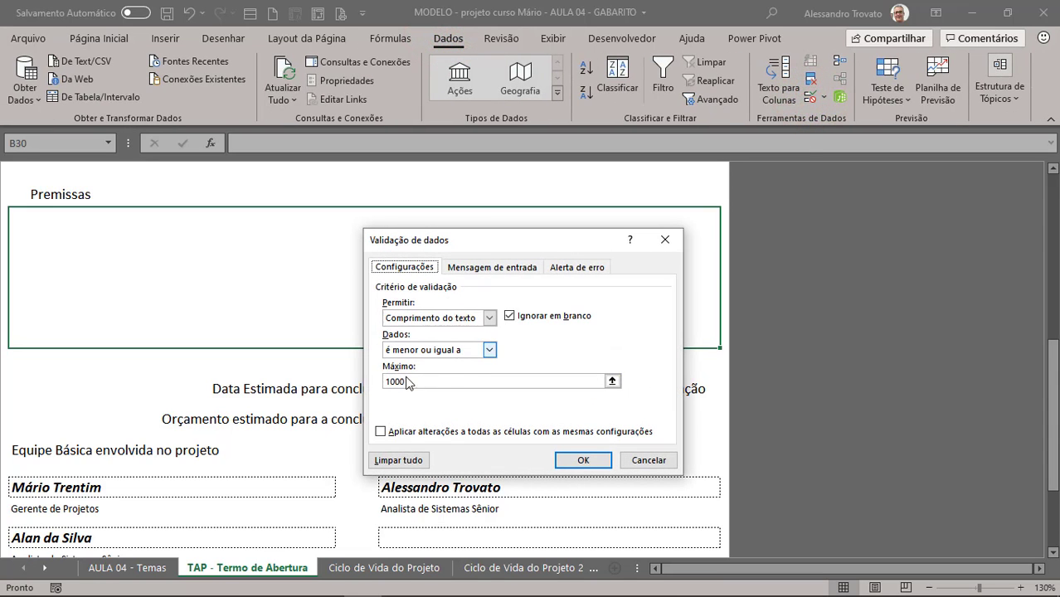
key("Escape")
left_click(530, 352)
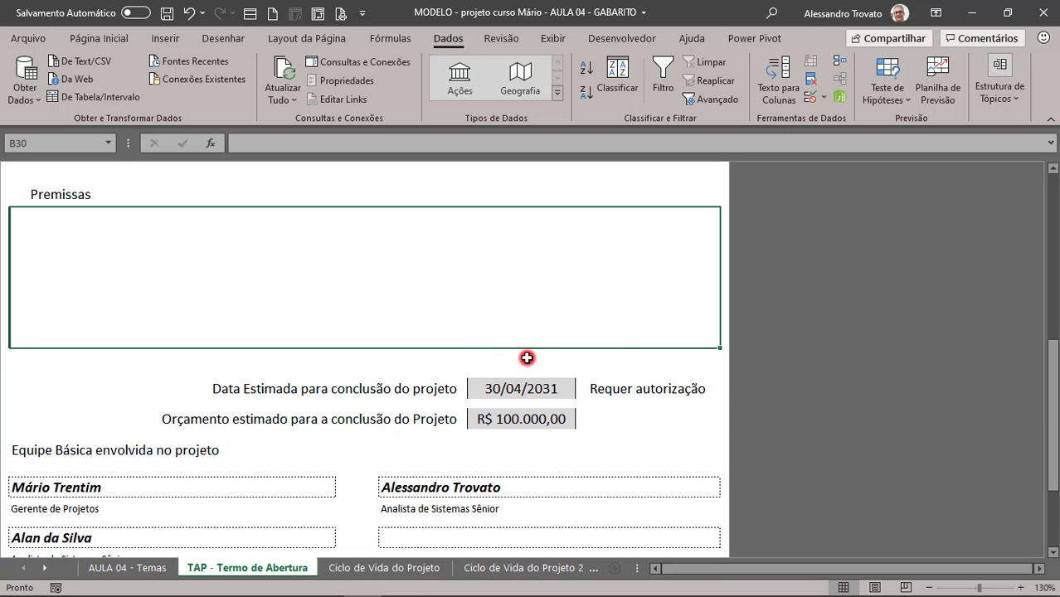
- Copy the character counter J10 and paste it below the Demanda do negócio box in J13
scroll(565, 351, "up", 15)
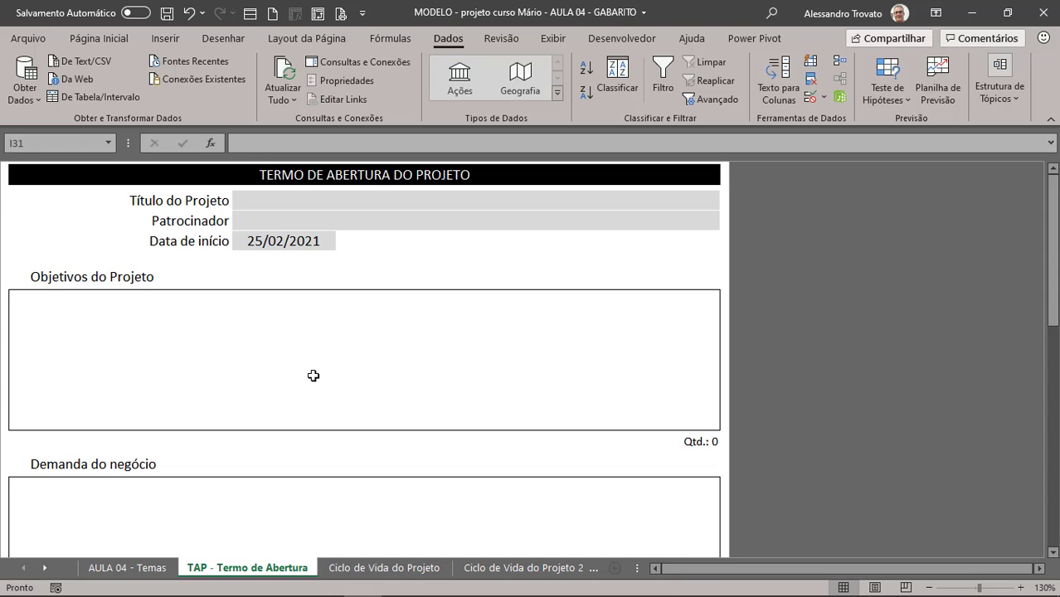
scroll(559, 414, "down", 1)
left_click(708, 414)
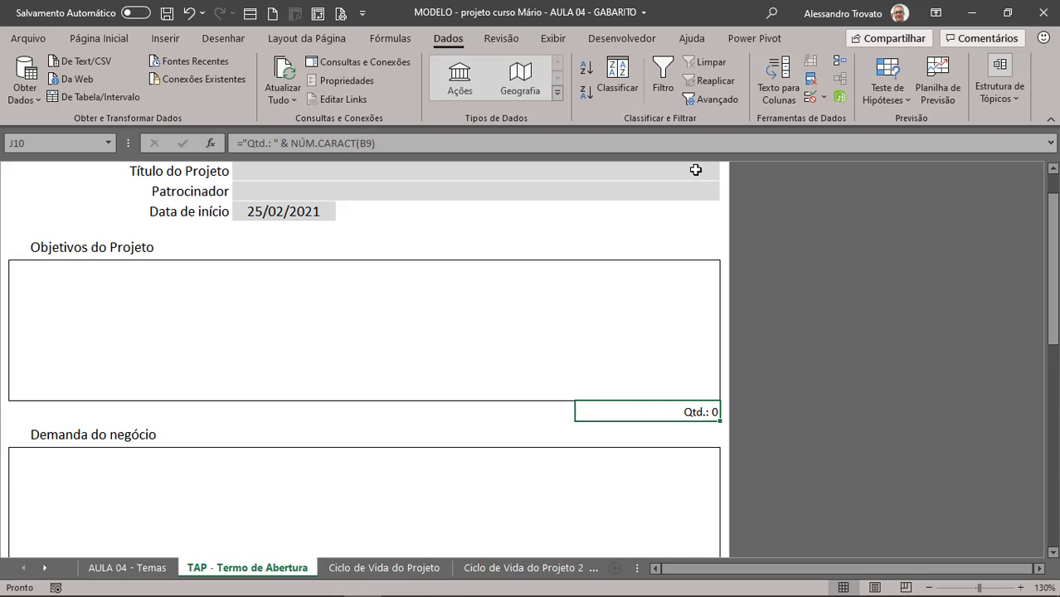
key("ctrl+c")
key("Down")
key("Down")
key("Down")
key("Down")
key("Down")
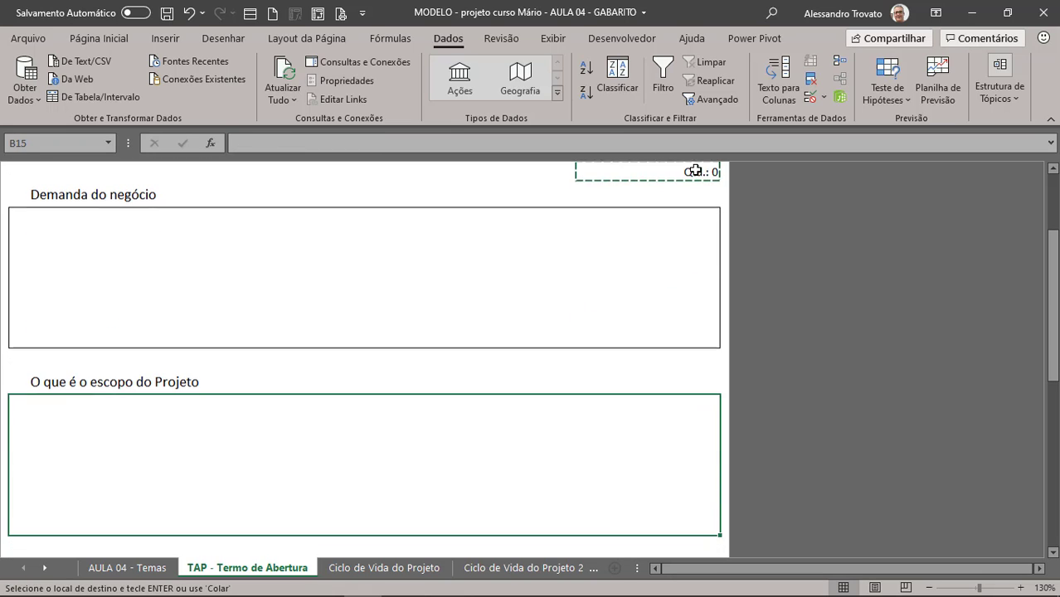
key("Up")
key("Up")
key("ctrl+v")
- Paste the character counter below the two project scope boxes, in J16 and J19
key("Down")
key("Down")
key("Down")
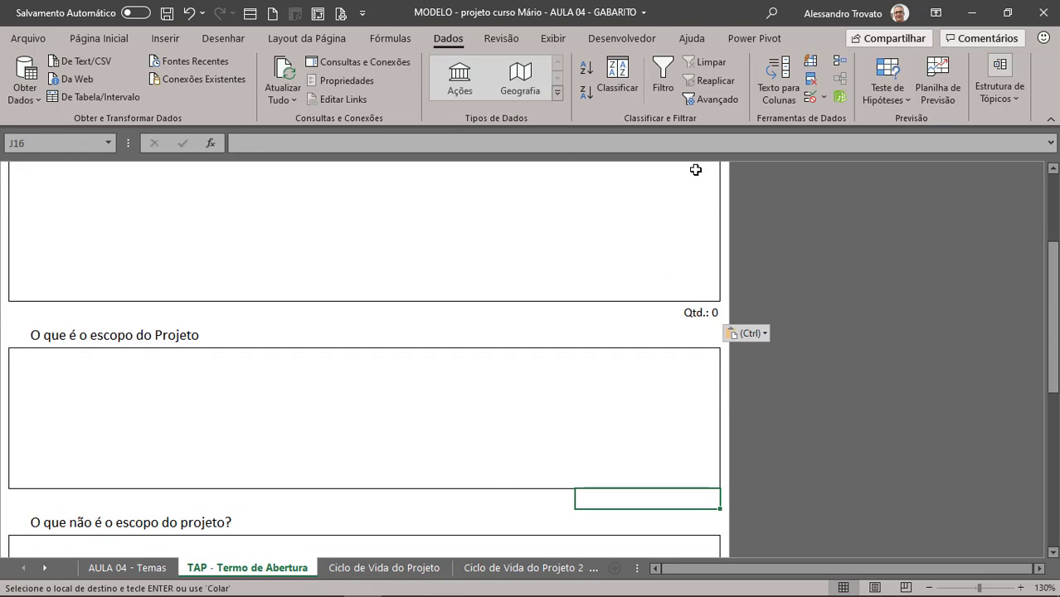
key("ctrl+v")
key("Down")
key("Down")
key("Down")
key("ctrl+v")
- Paste the character counter below the Interessados (Stakeholders) and Interface com os projetos existentes boxes
key("Down")
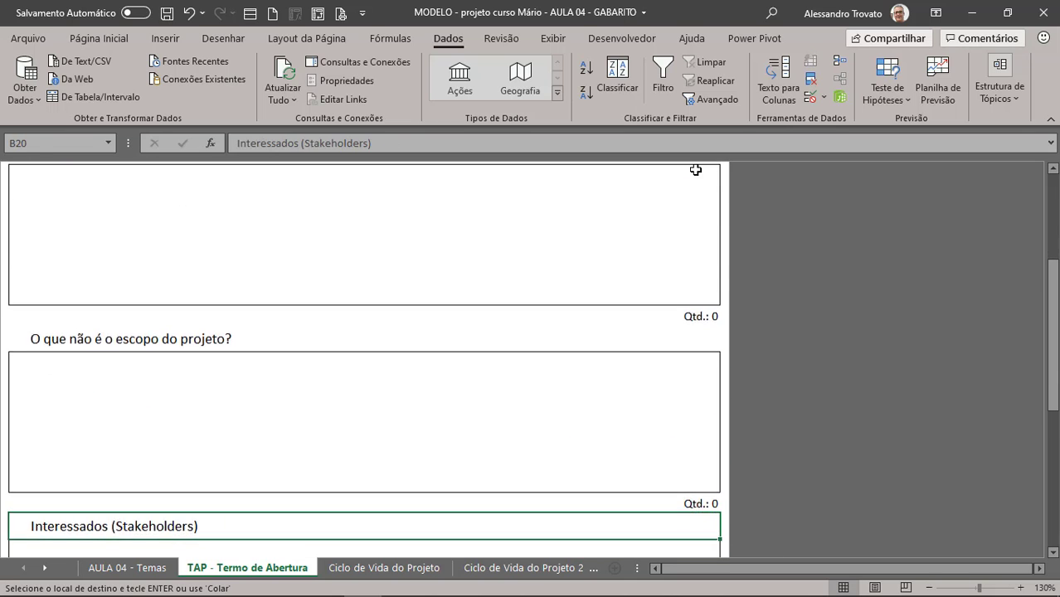
key("Down")
key("Down")
key("Down")
key("Up")
key("ctrl+v")
key("Down")
key("Down")
key("Down")
key("Down")
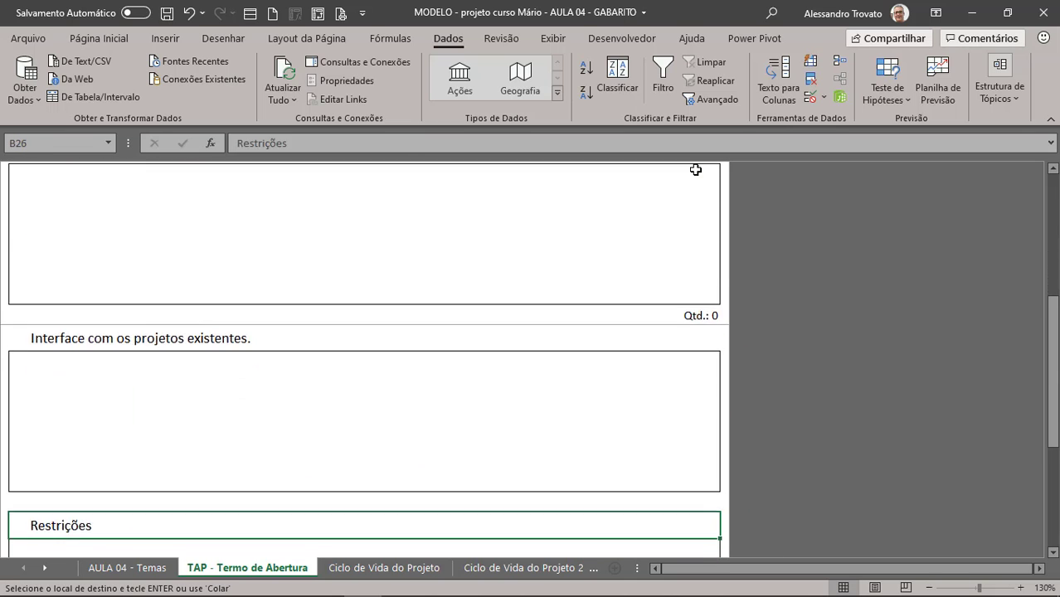
key("Up")
key("ctrl+v")
- Paste the character counter below the Restrições and Premissas boxes, in J28 and J31
key("Down")
key("Down")
key("Down")
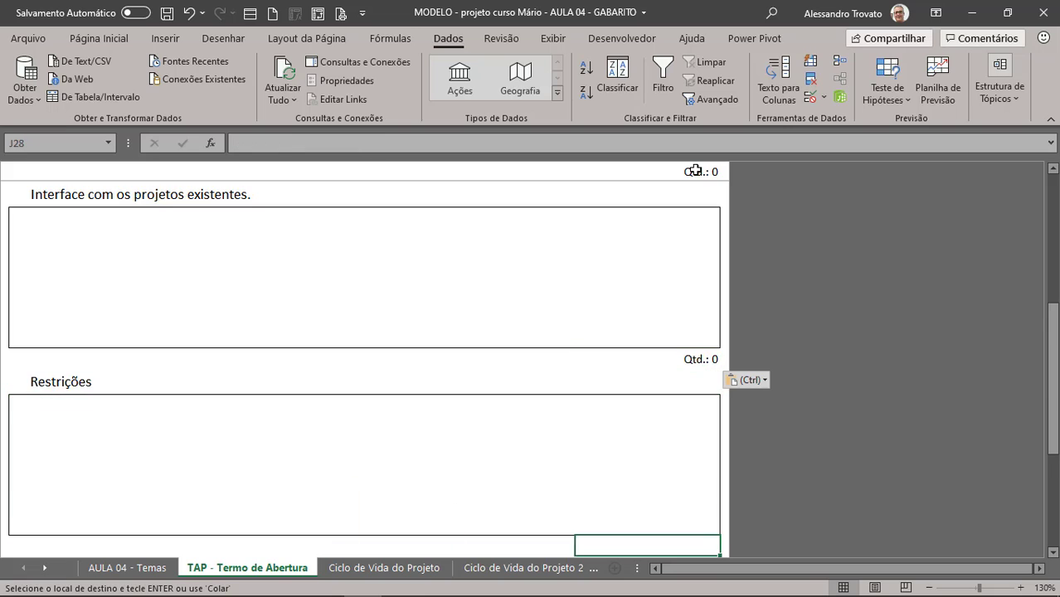
key("Down")
key("Up")
key("ctrl+v")
key("Down")
key("Down")
key("Down")
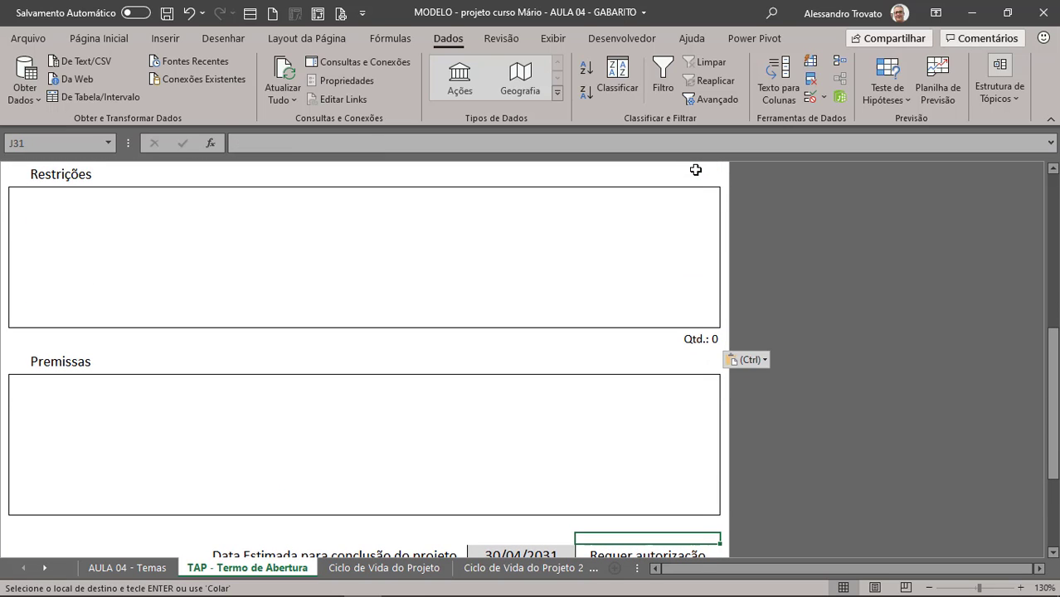
key("ctrl+v")
- Check which cells the counter formulas below the Restrições and Premissas boxes refer to
double_click(703, 338)
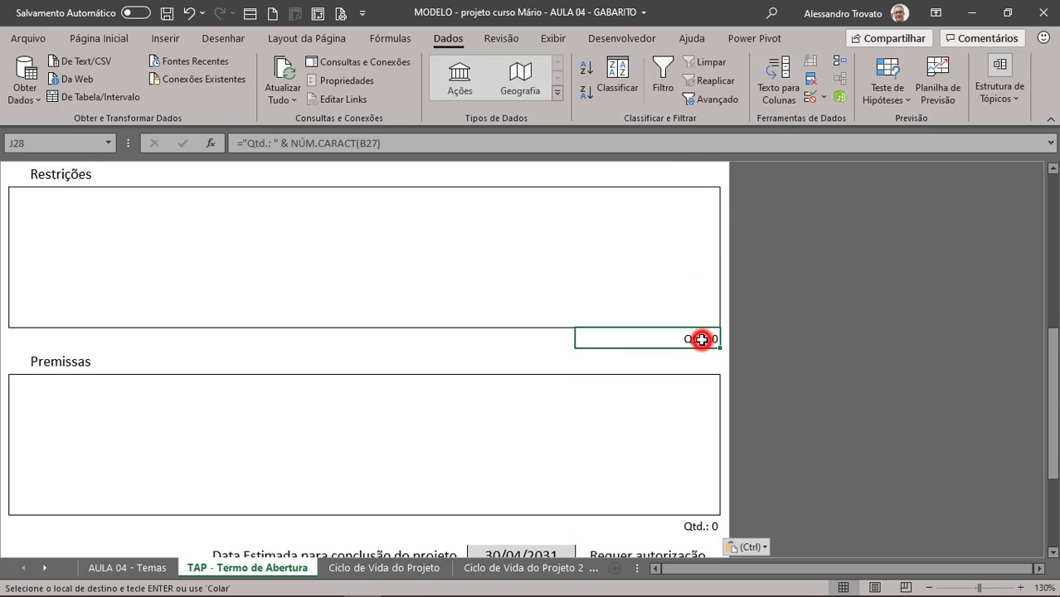
left_click(619, 339)
left_click_drag(601, 339, 598, 338)
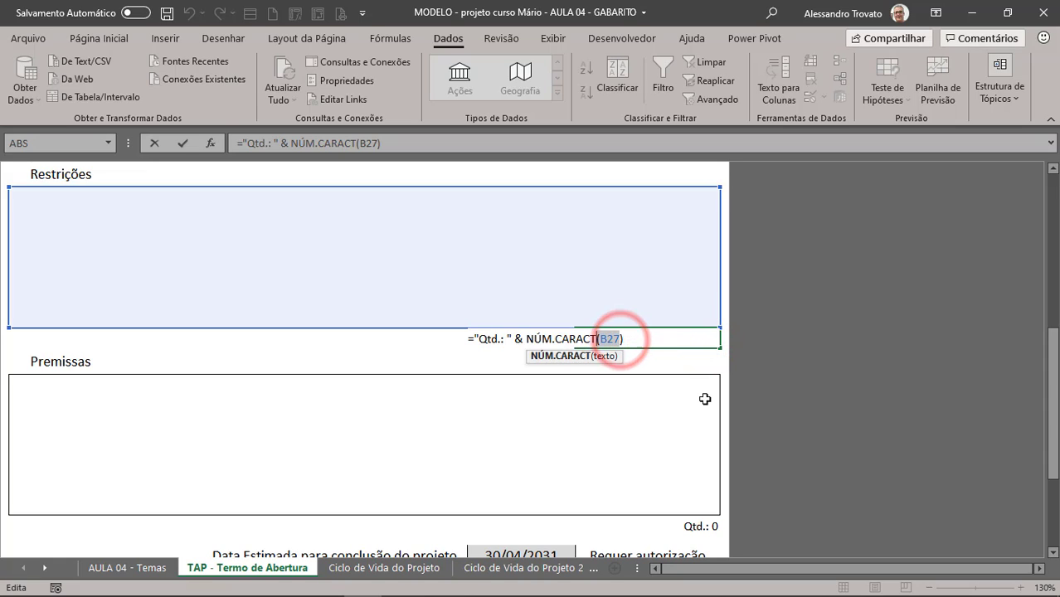
left_click(614, 339)
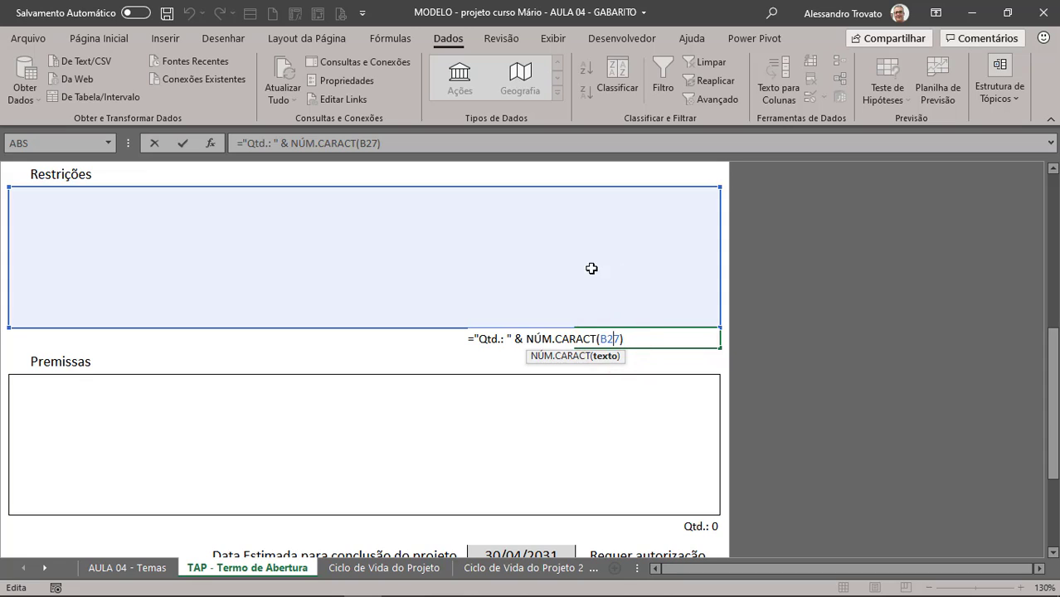
key("Escape")
double_click(695, 521)
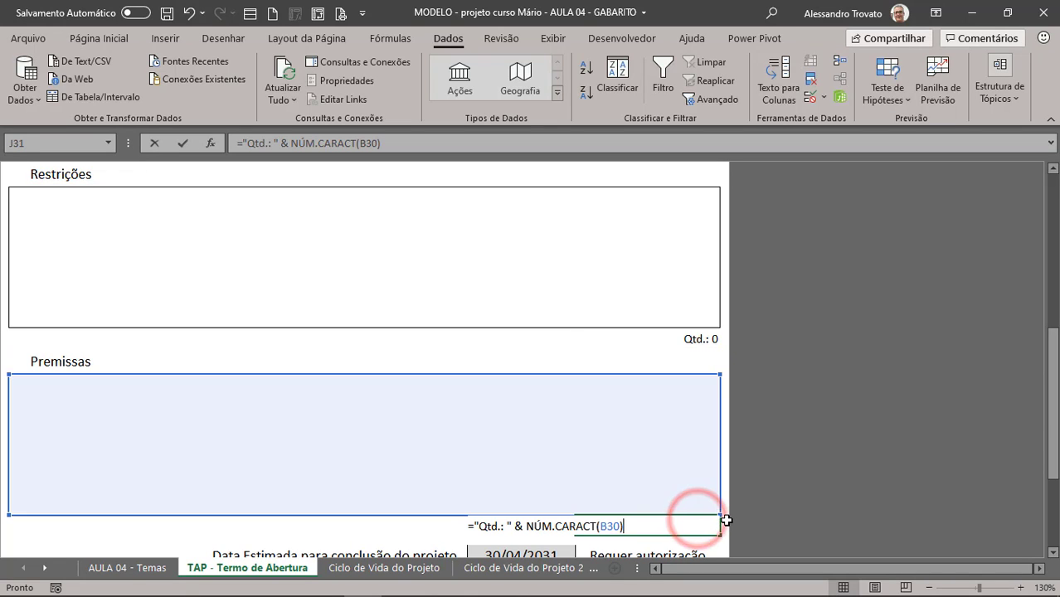
key("Escape")
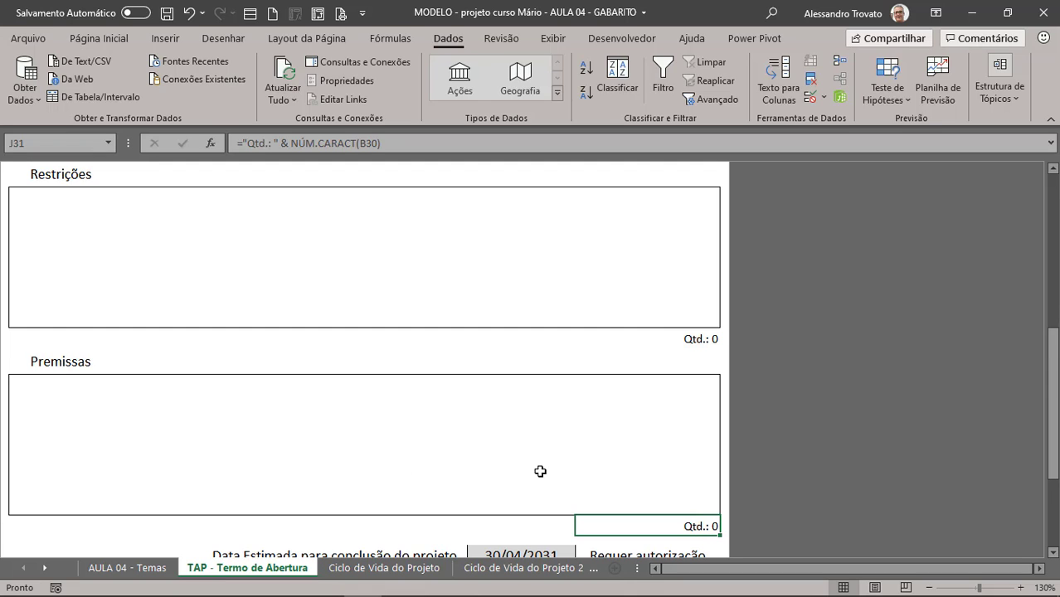
- Review the charter sheet down to the signature area and save the workbook
scroll(540, 472, "down", 3)
scroll(545, 468, "down", 3)
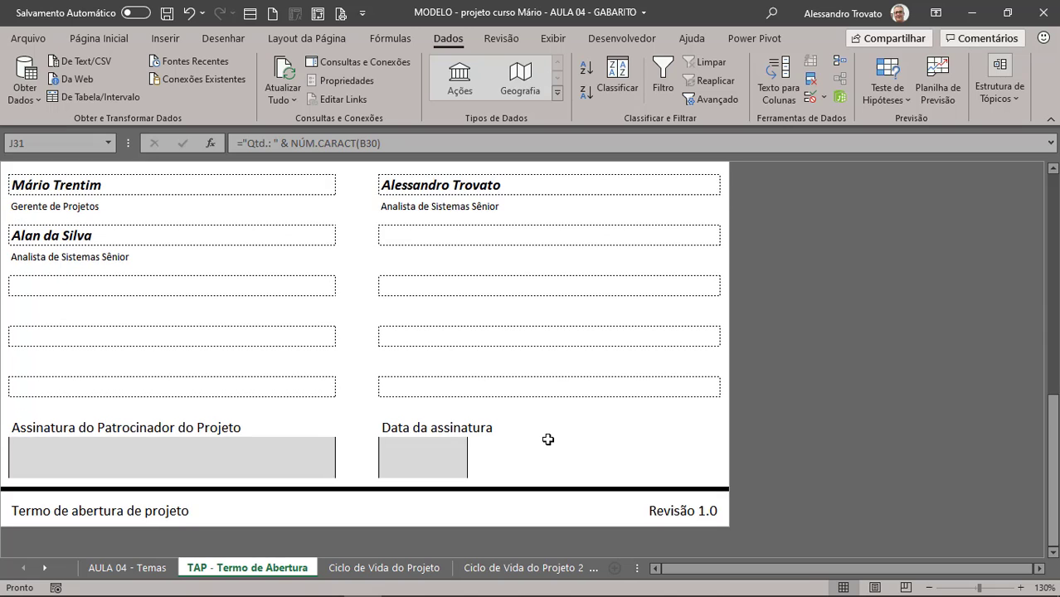
scroll(551, 436, "up", 20)
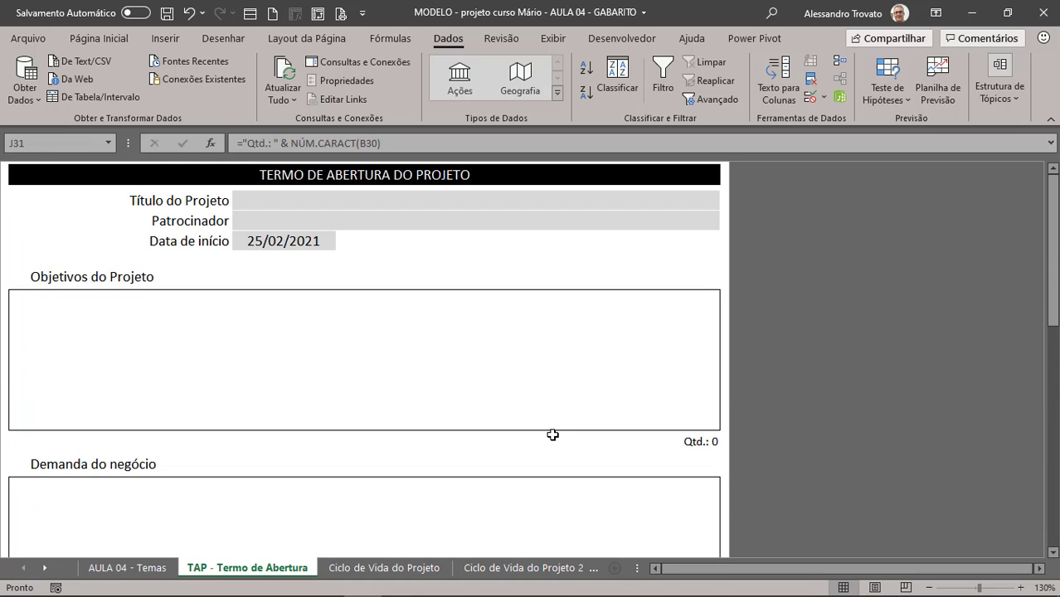
left_click(167, 12)
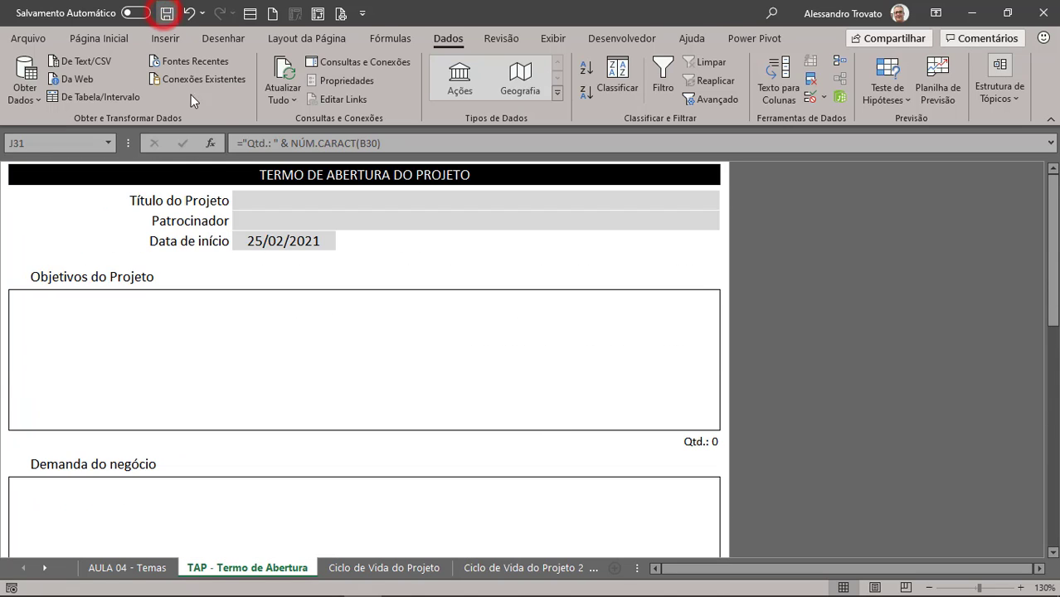
- Look over the lesson topics on the AULA 04 - Temas sheet and the Objetivos do Projeto input message on the charter sheet
left_click(129, 568)
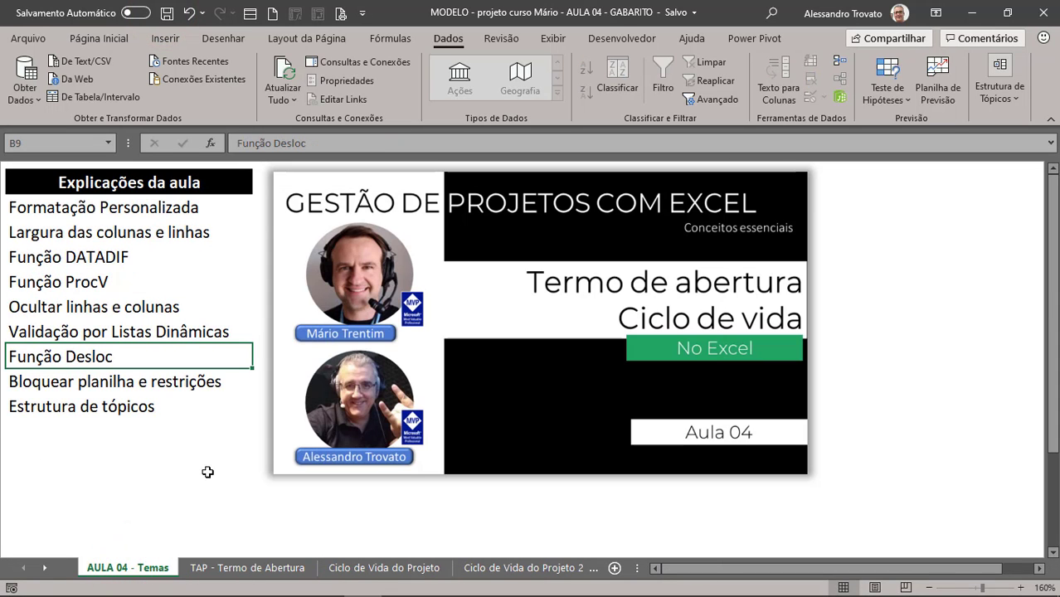
left_click(246, 568)
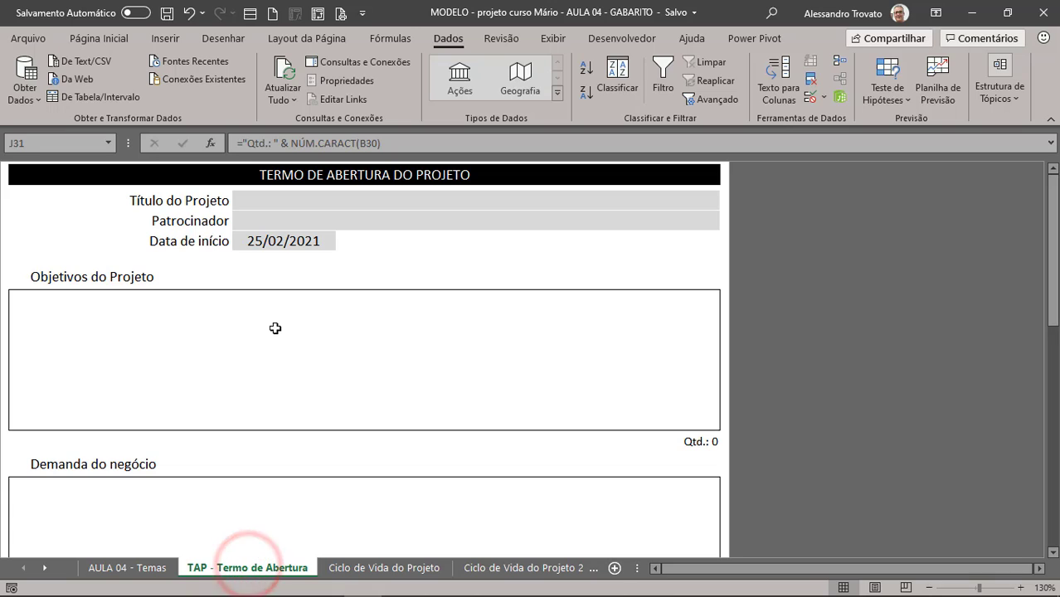
left_click(276, 328)
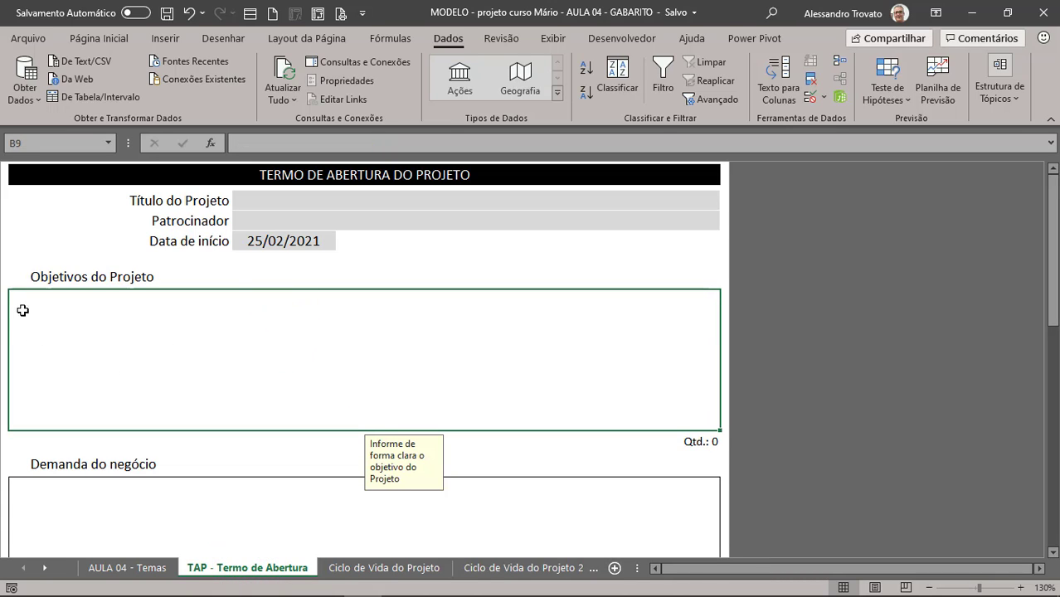
scroll(192, 369, "down", 10)
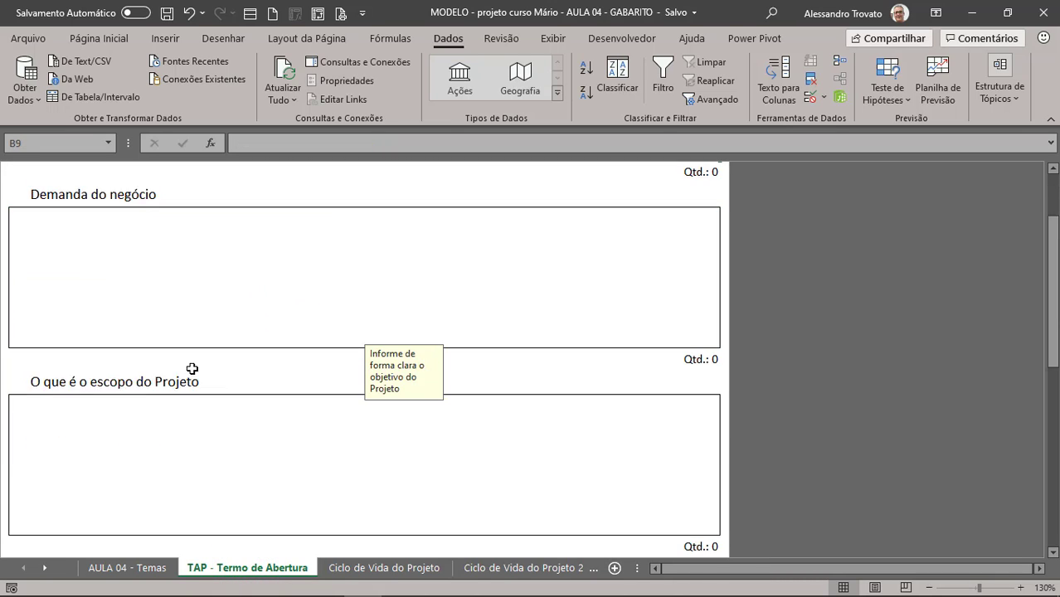
scroll(191, 369, "up", 5)
scroll(192, 368, "up", 5)
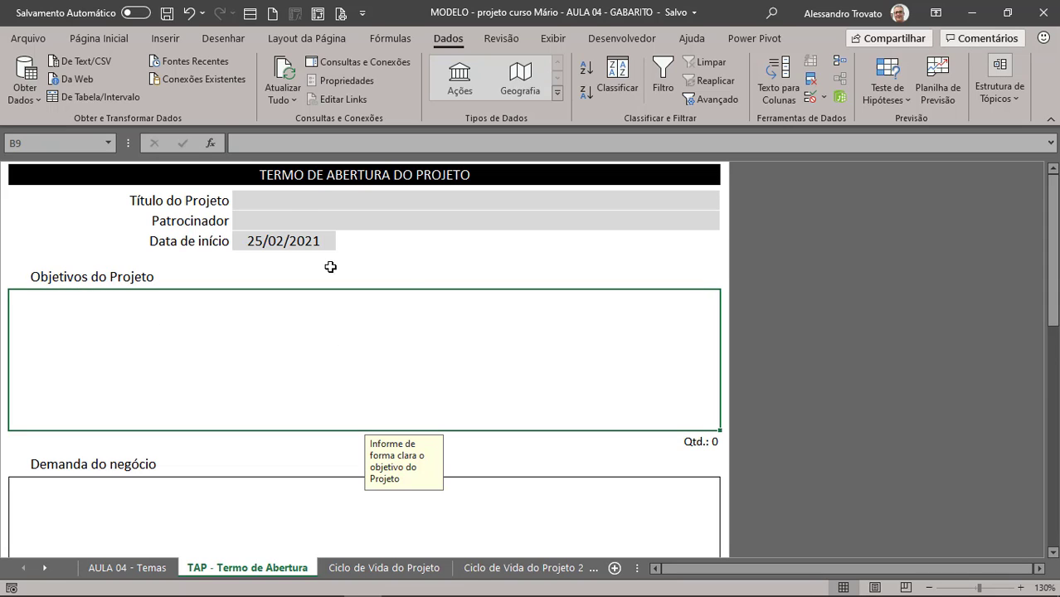
- Display the row and column headings on the charter sheet and select row 9 of the Objetivos do Projeto box
left_click(561, 41)
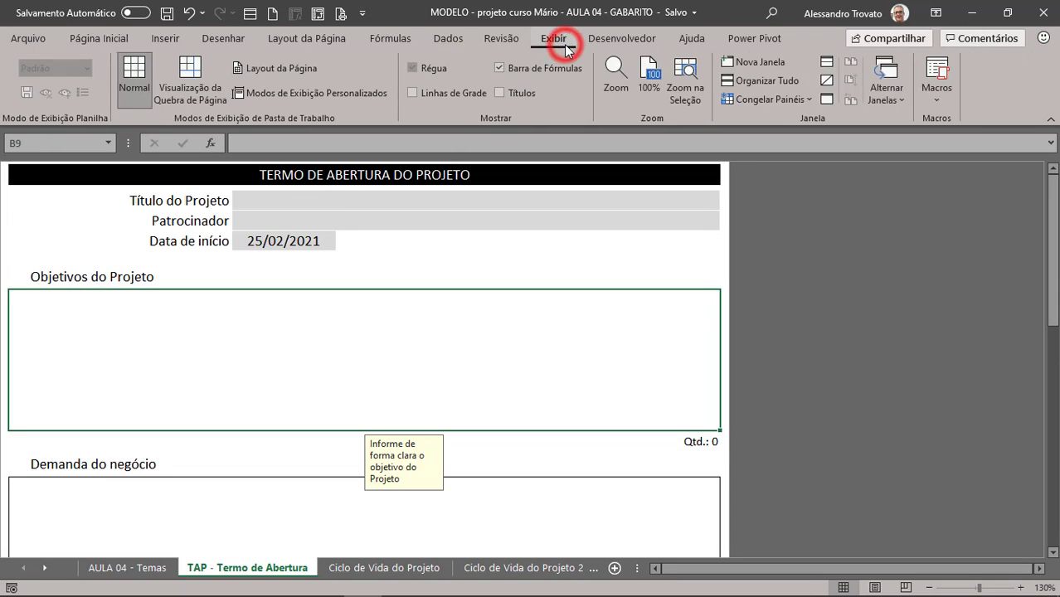
left_click(503, 92)
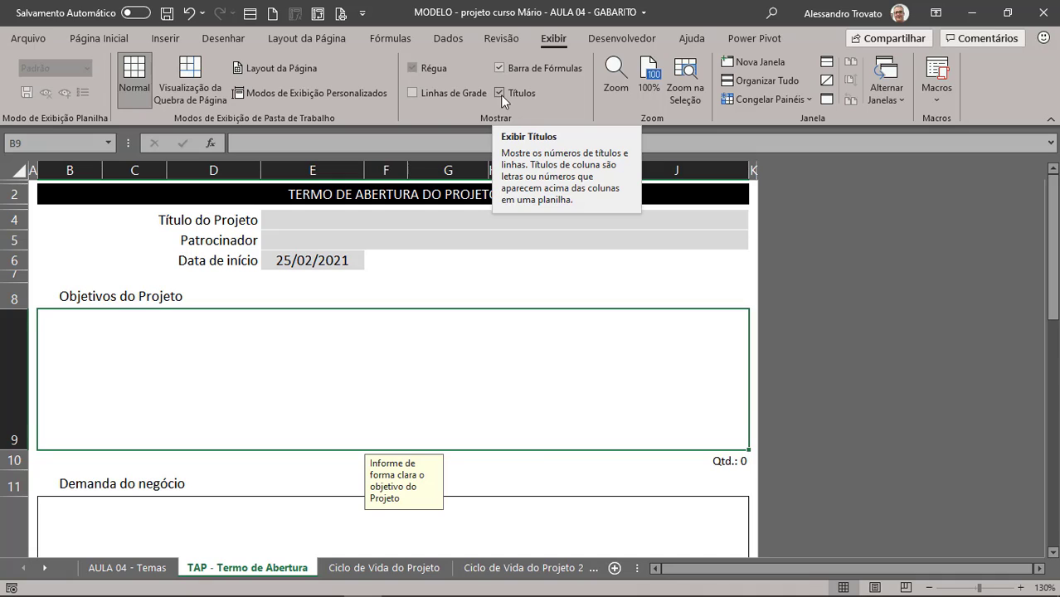
left_click(67, 349)
left_click(16, 348)
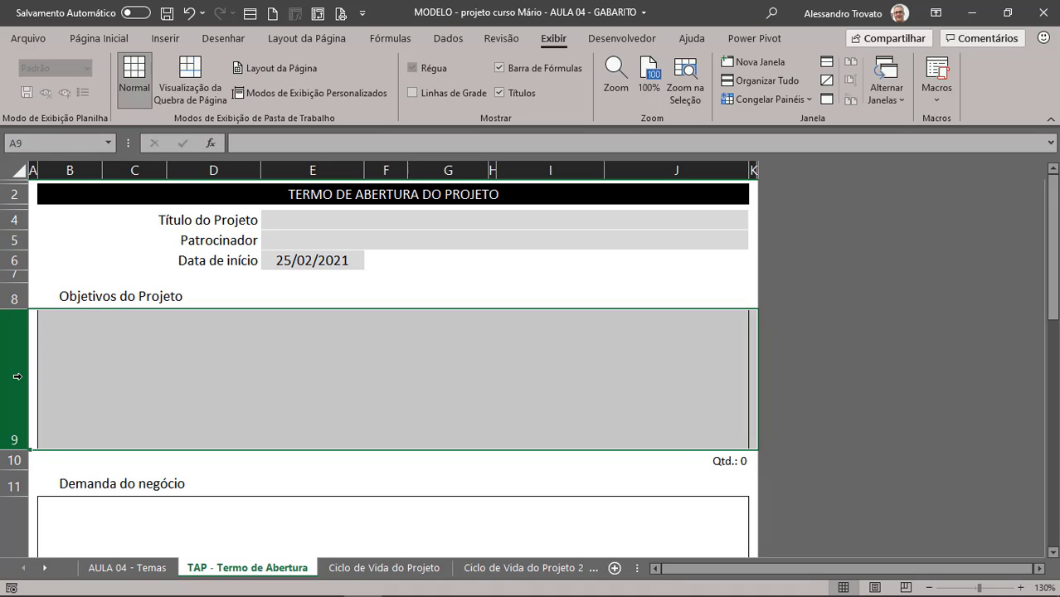
- Group rows 9 and 10, covering the Objetivos do Projeto box and its counter
left_click_drag(18, 375, 17, 463)
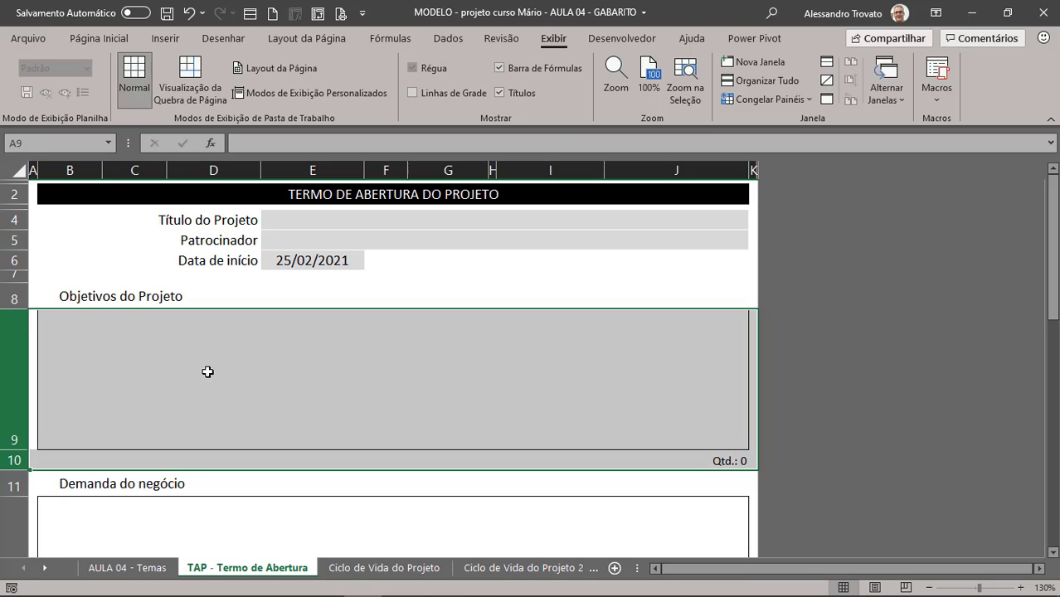
left_click(445, 39)
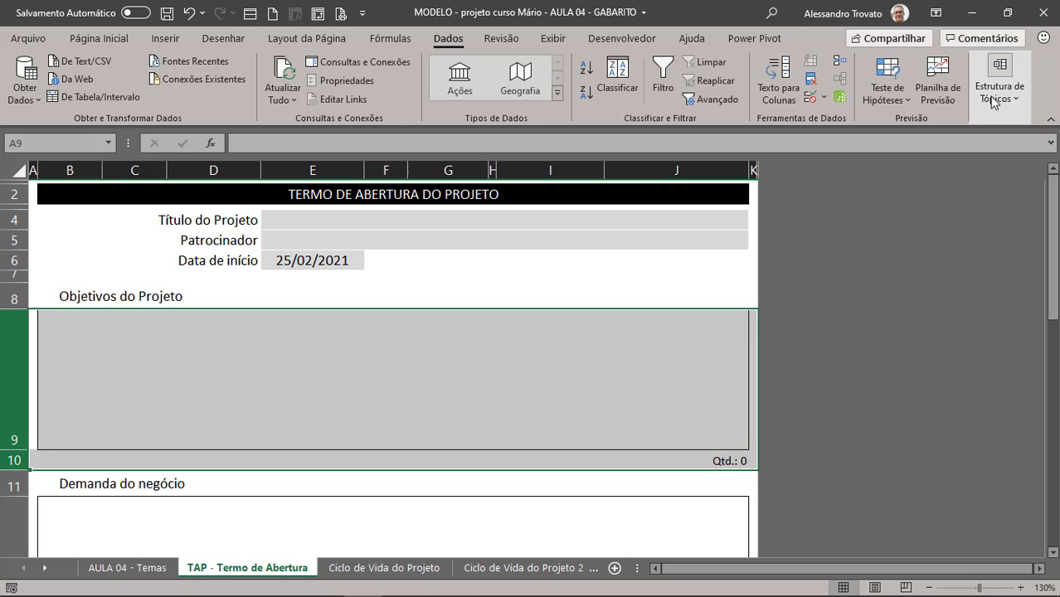
left_click(991, 96)
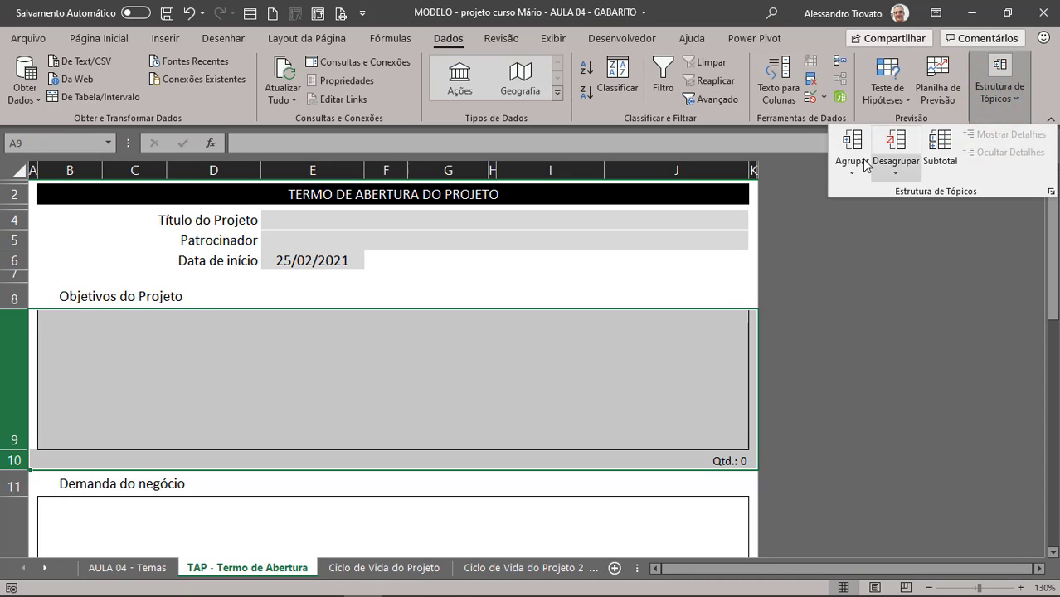
left_click(860, 149)
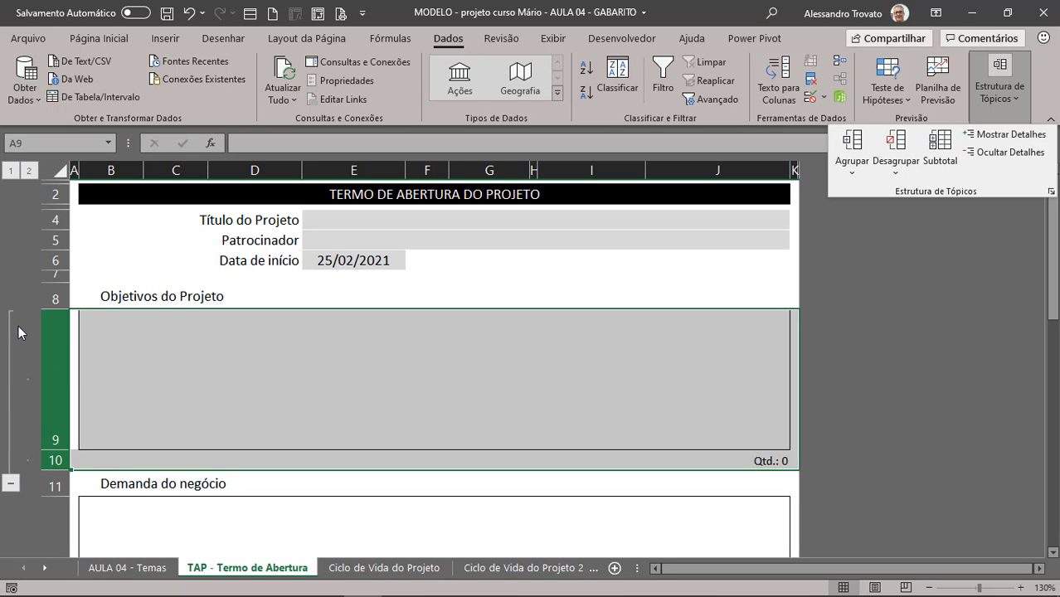
- Collapse the Objetivos do Projeto row group, expand it again to test it, and leave it collapsed
left_click(12, 485)
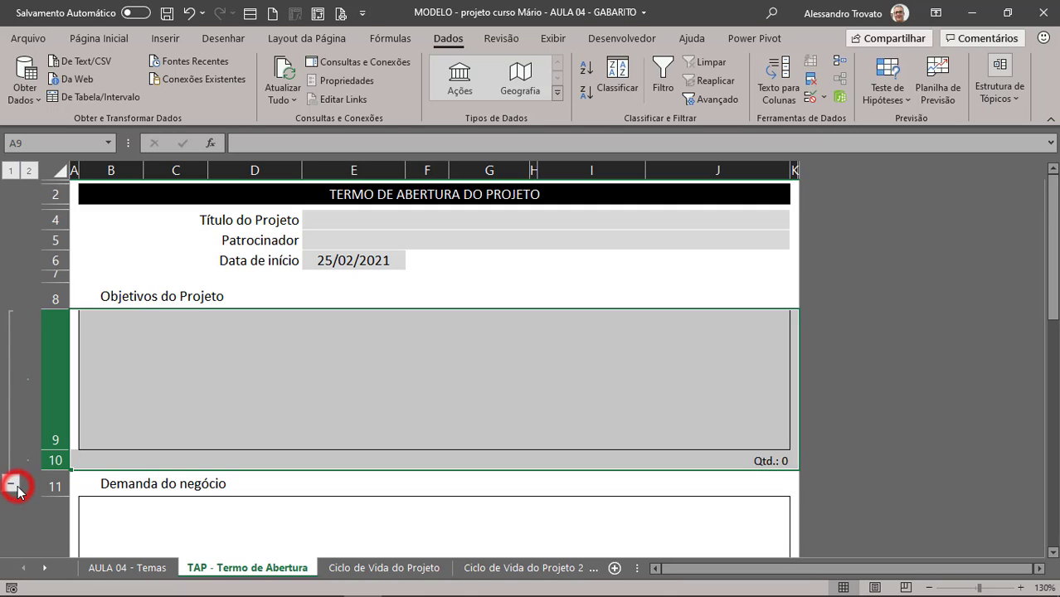
left_click(10, 488)
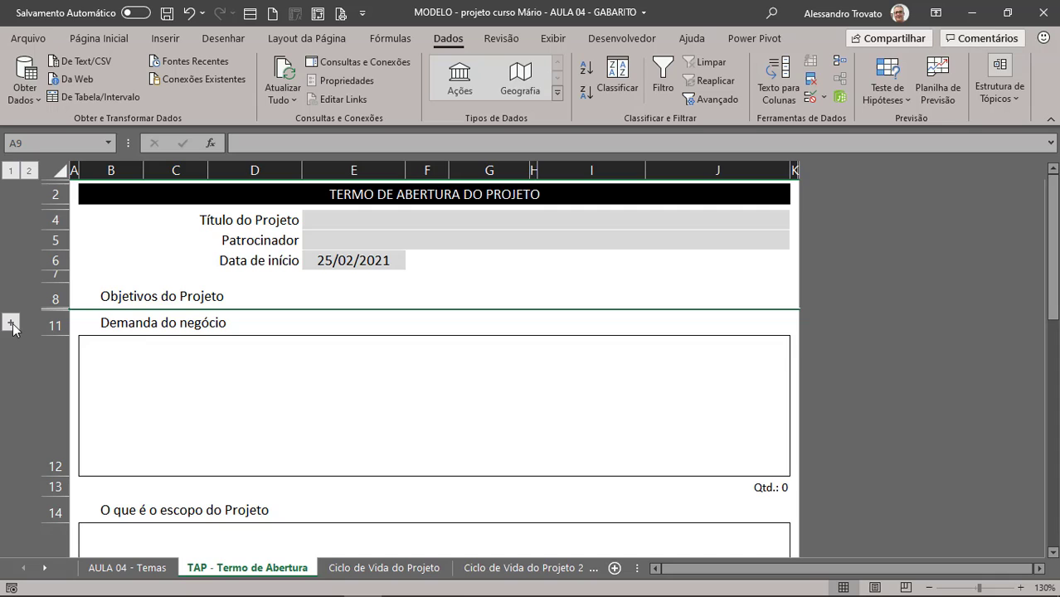
left_click(108, 323)
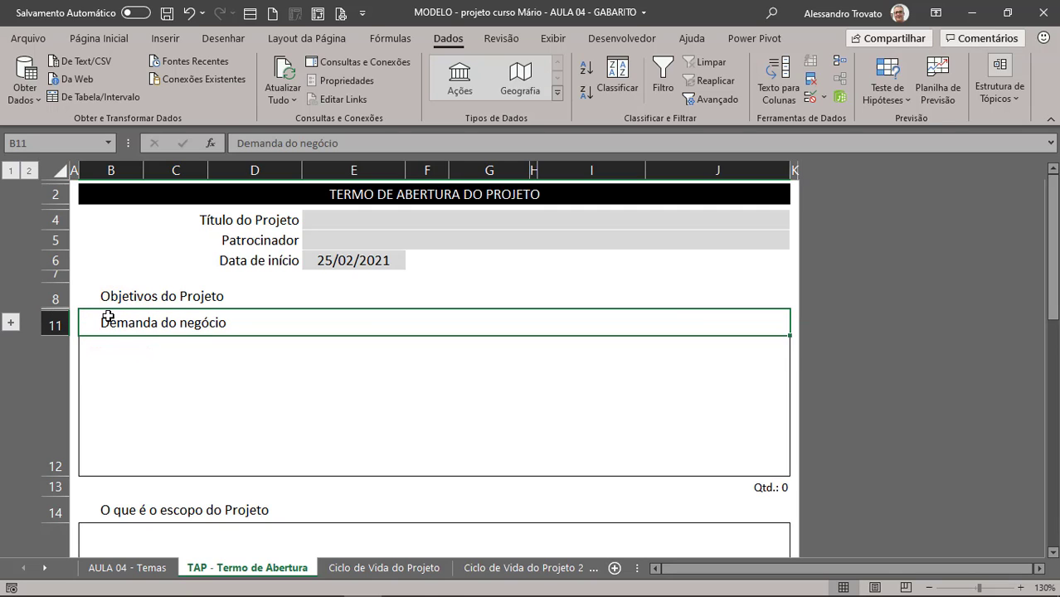
left_click(11, 323)
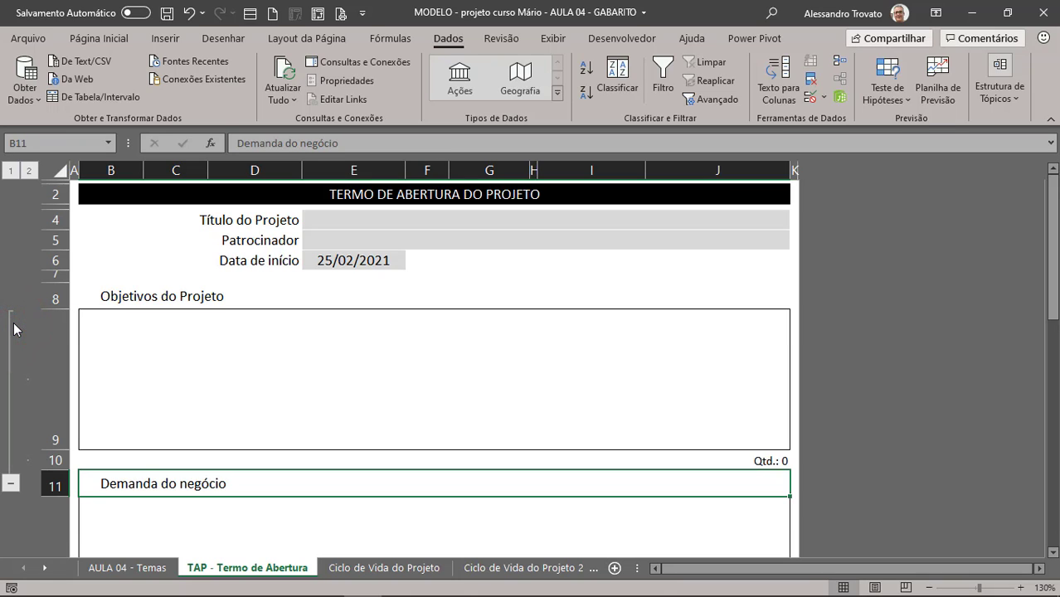
left_click(12, 486)
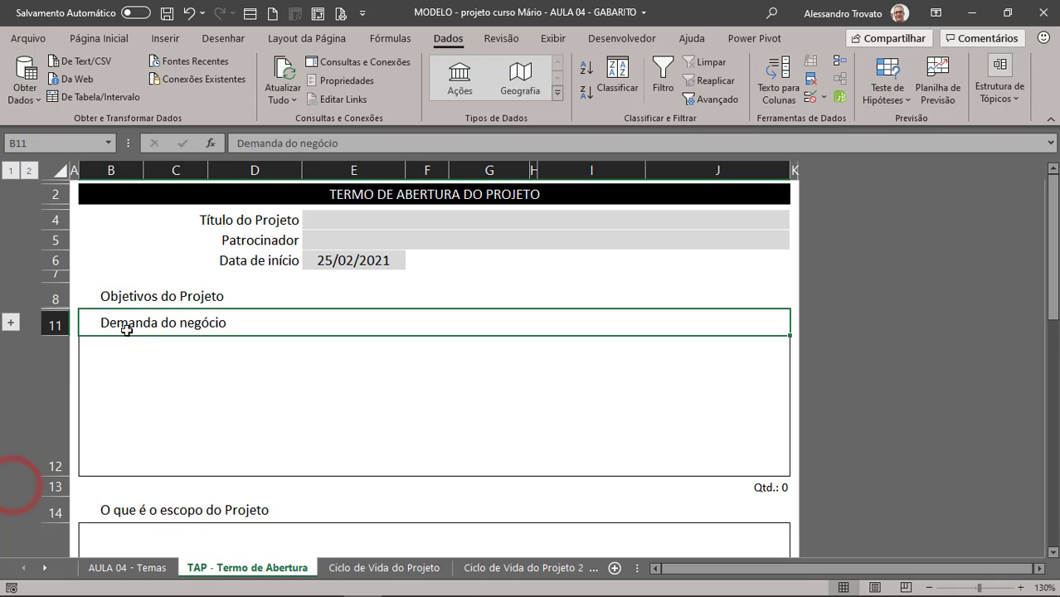
- Group rows 12 and 13 of the Demanda do negócio section and collapse the group
left_click_drag(54, 380, 58, 488)
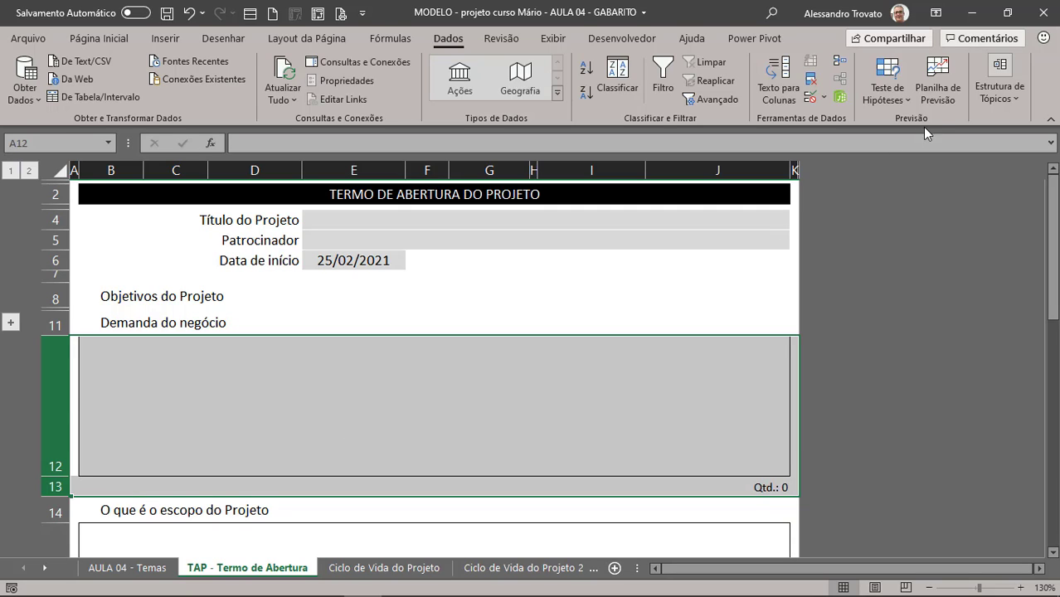
left_click(998, 81)
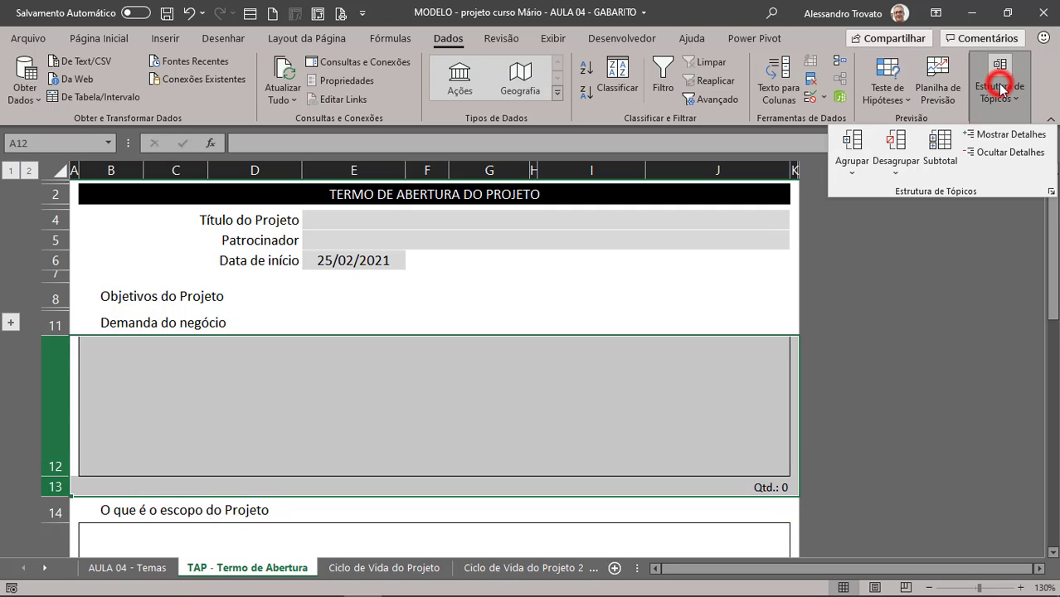
left_click(854, 145)
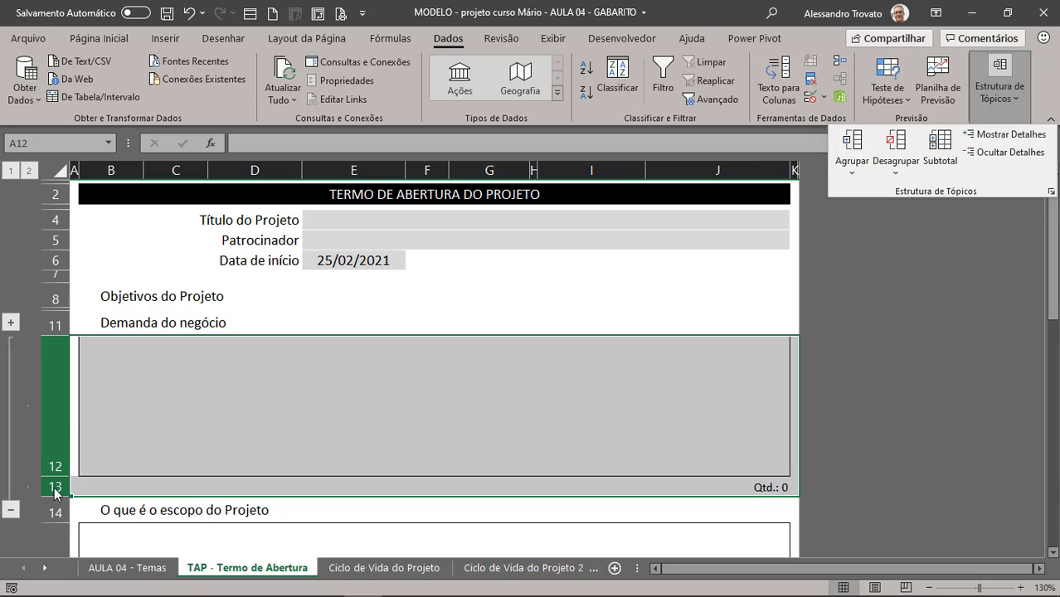
left_click(10, 509)
left_click(10, 510)
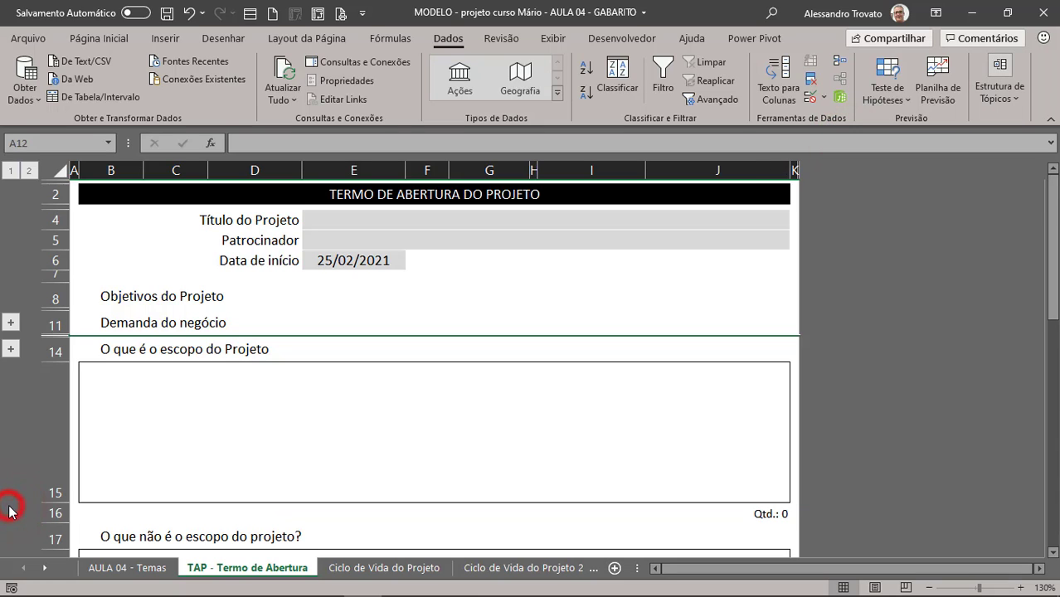
- Group rows 15 and 16, covering the O que é o escopo do Projeto box and its counter
left_click(131, 304)
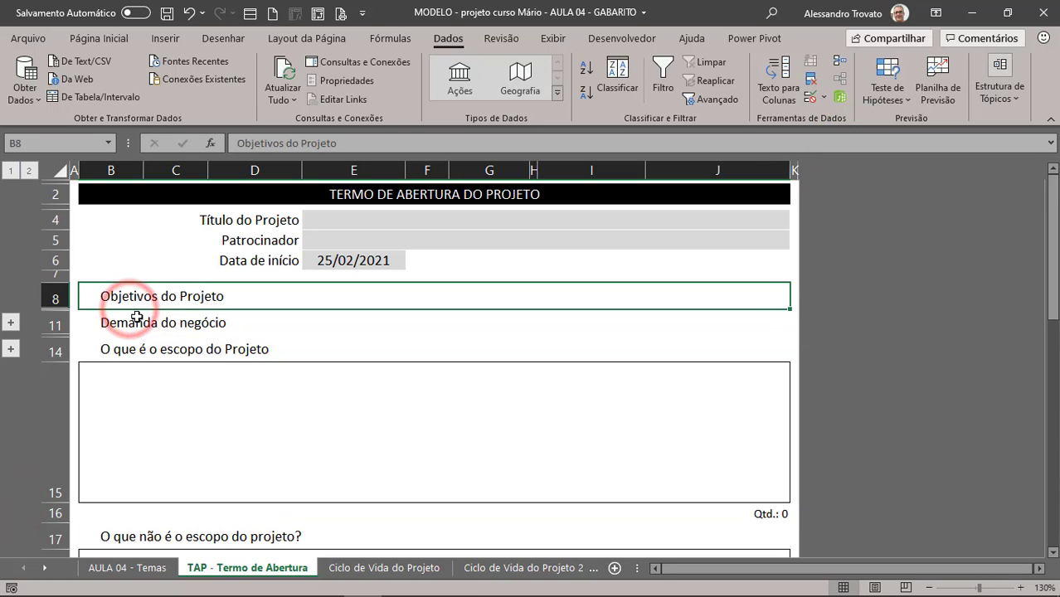
left_click(48, 411)
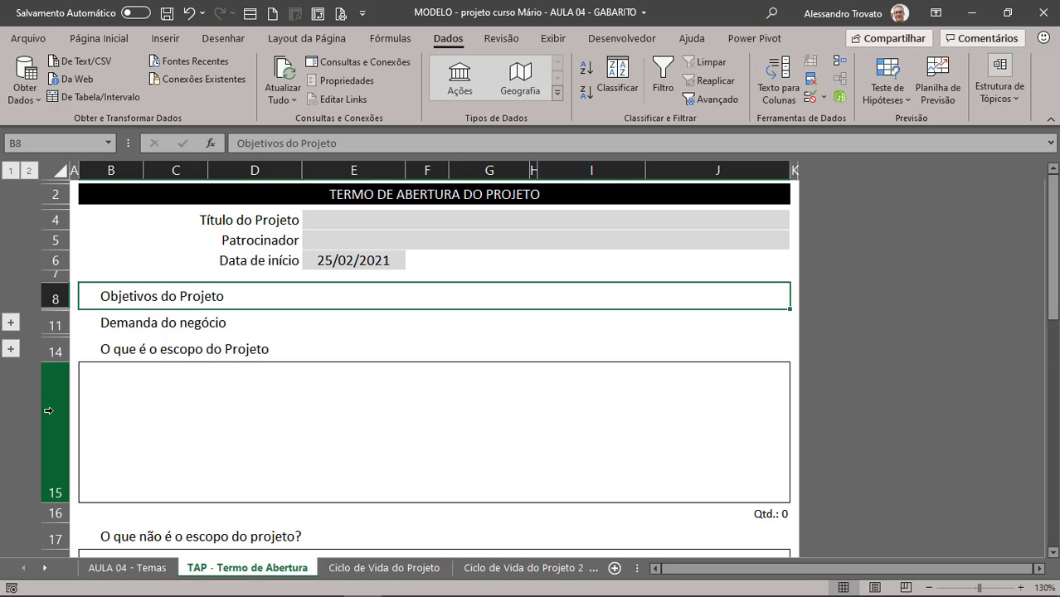
left_click_drag(48, 412, 63, 511)
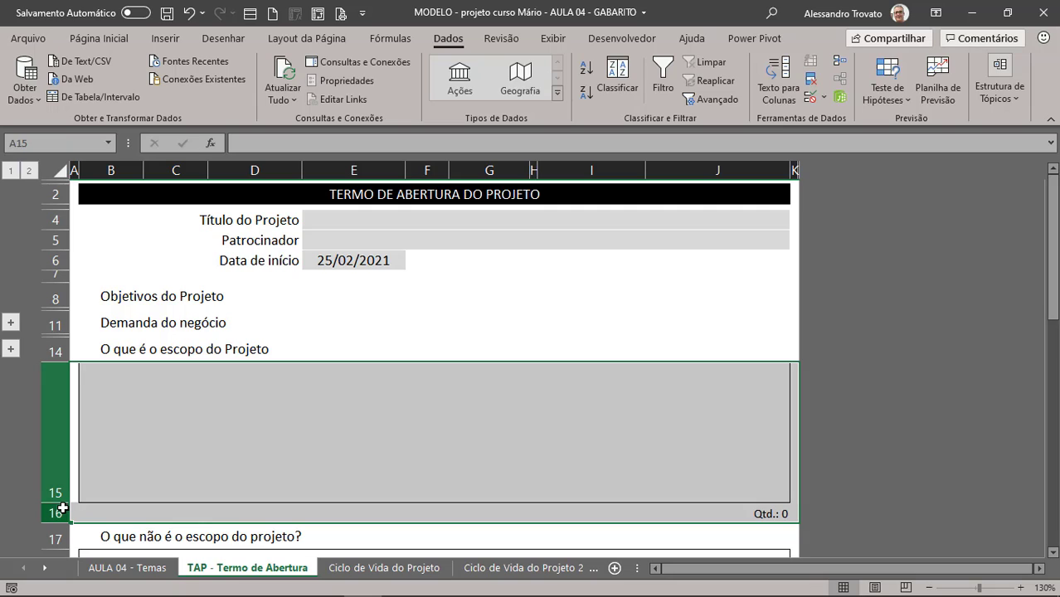
left_click(1014, 80)
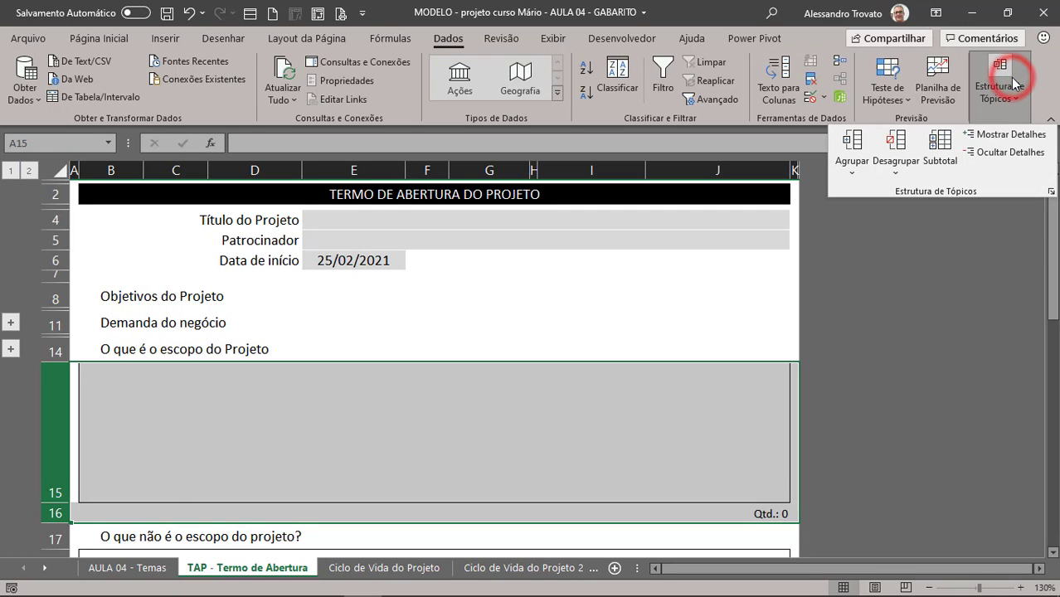
left_click(859, 140)
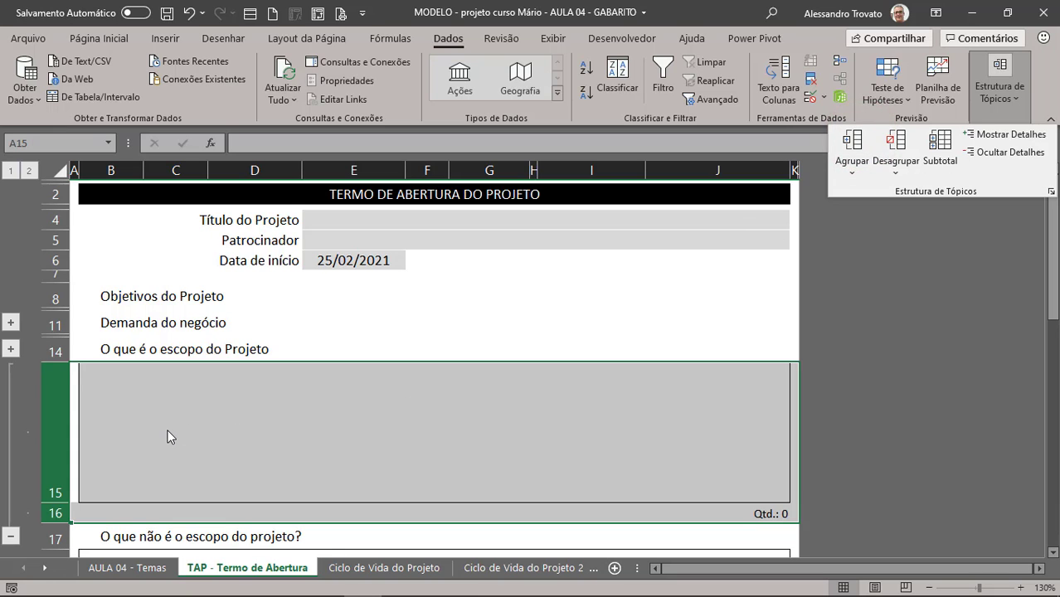
- Group rows 18 and 19, covering the O que não é o escopo do projeto? box and its counter
scroll(167, 437, "down", 2)
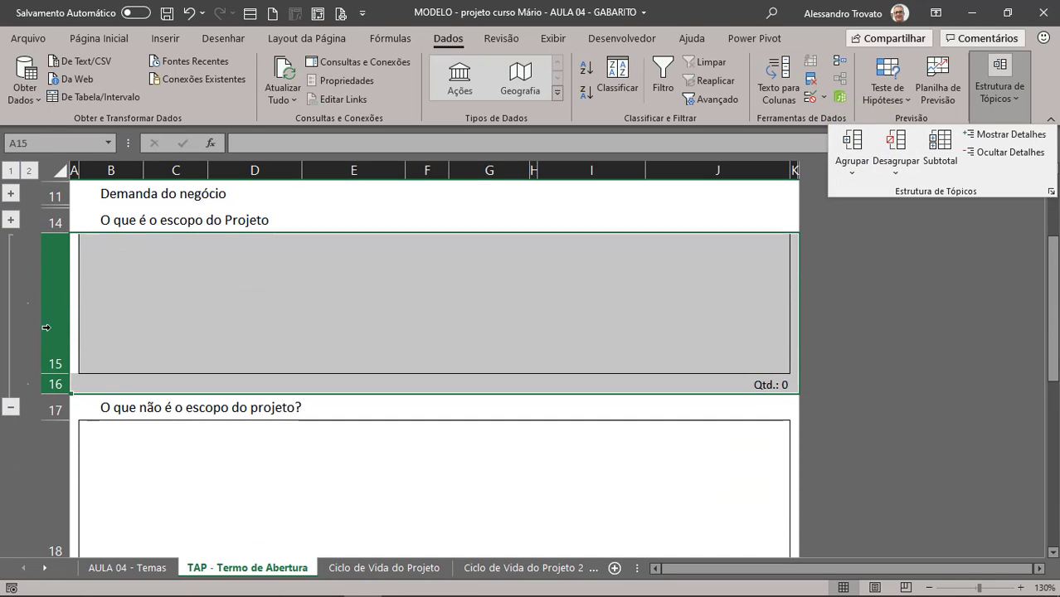
scroll(123, 331, "down", 1)
left_click(56, 431, "ctrl")
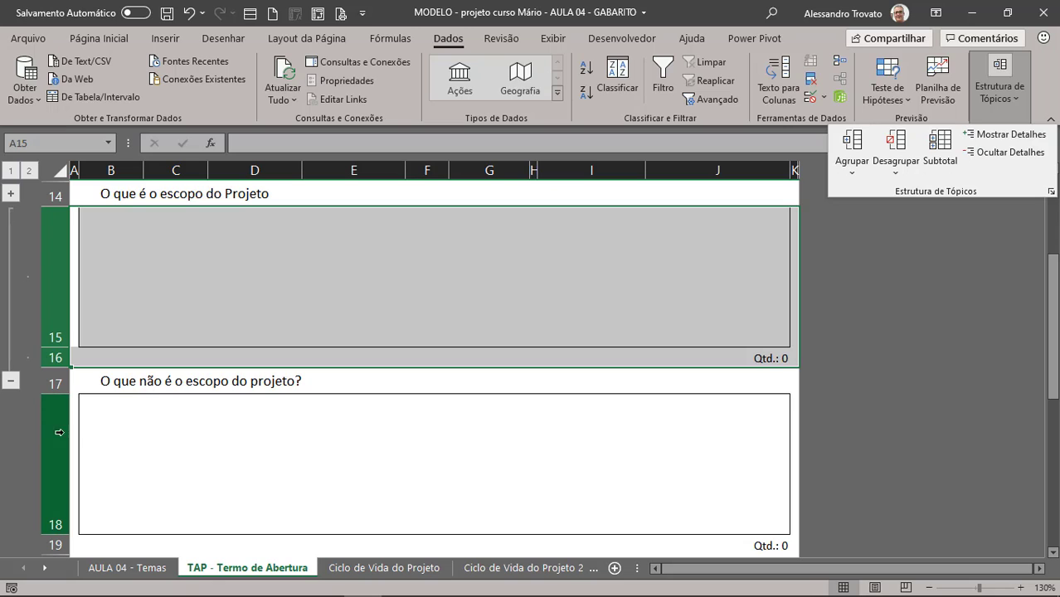
left_click(56, 431)
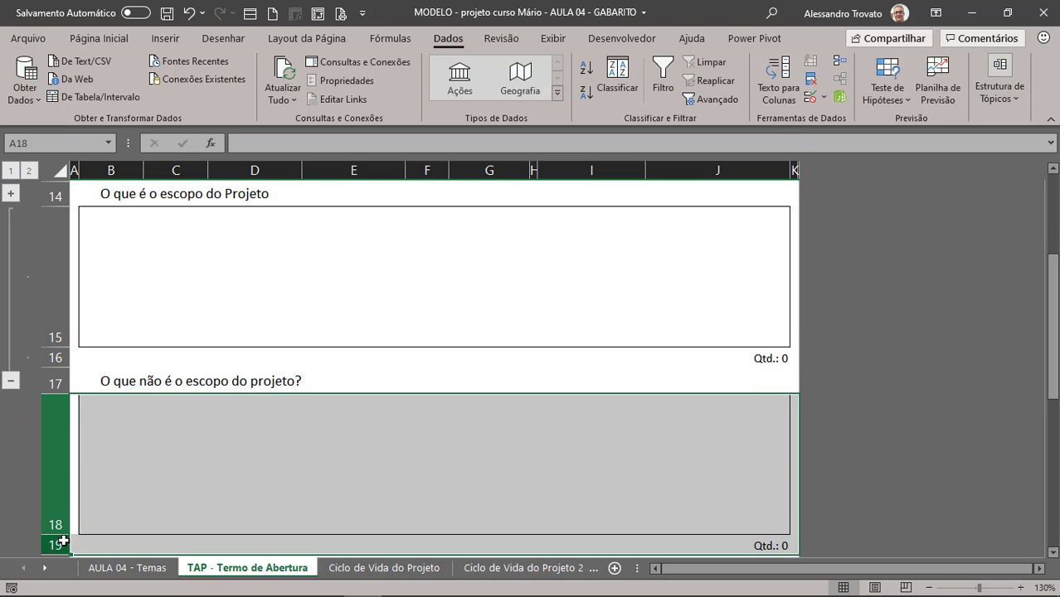
scroll(147, 471, "down", 1)
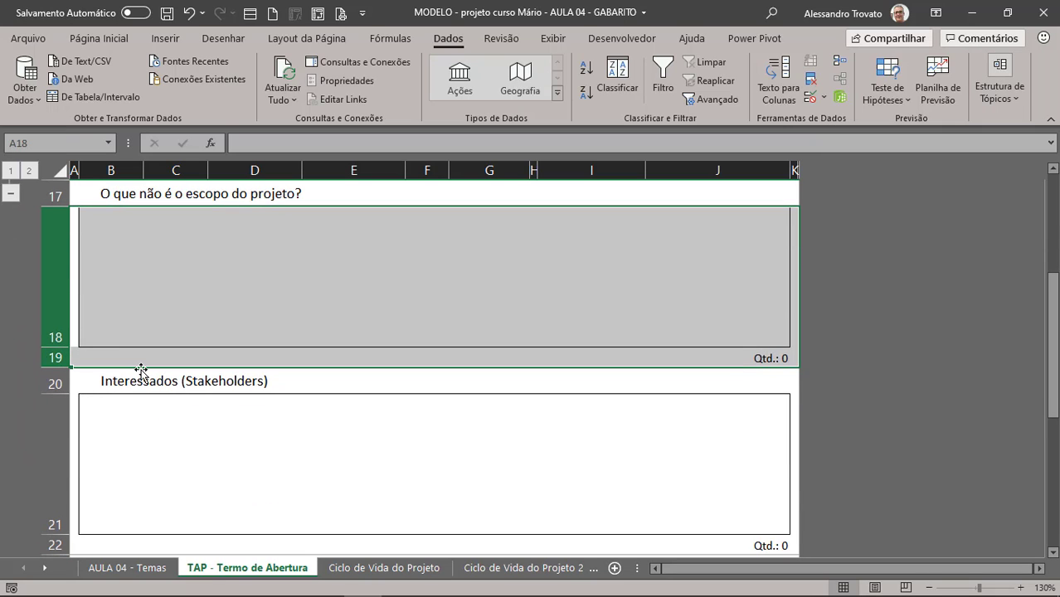
key("shift+alt+Right")
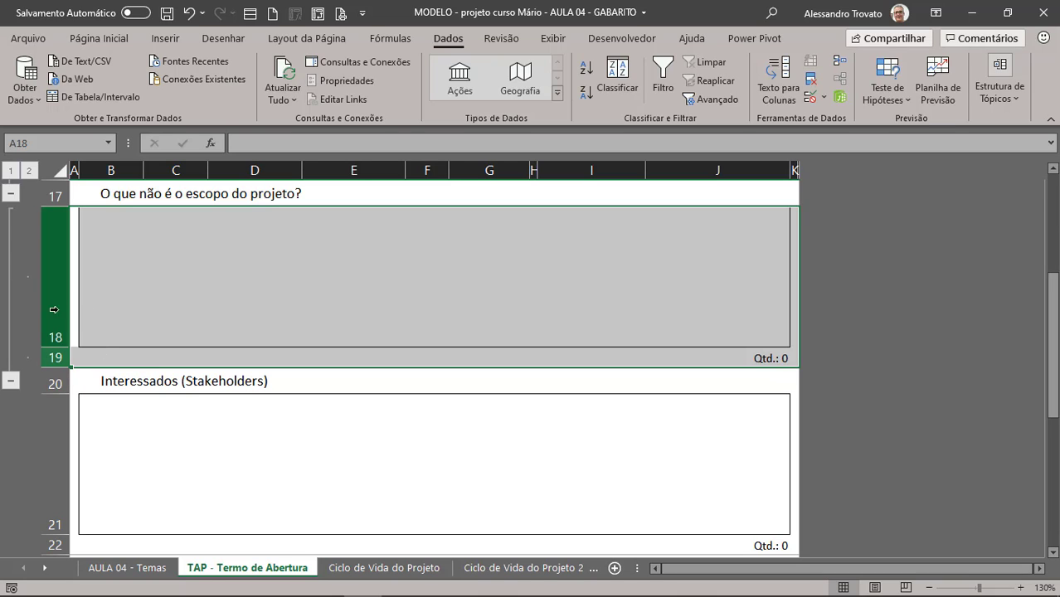
- Group rows 21 and 22 under Interessados (Stakeholders), and rows 24 and 25 under Interface com os projetos existentes
scroll(146, 316, "down", 1)
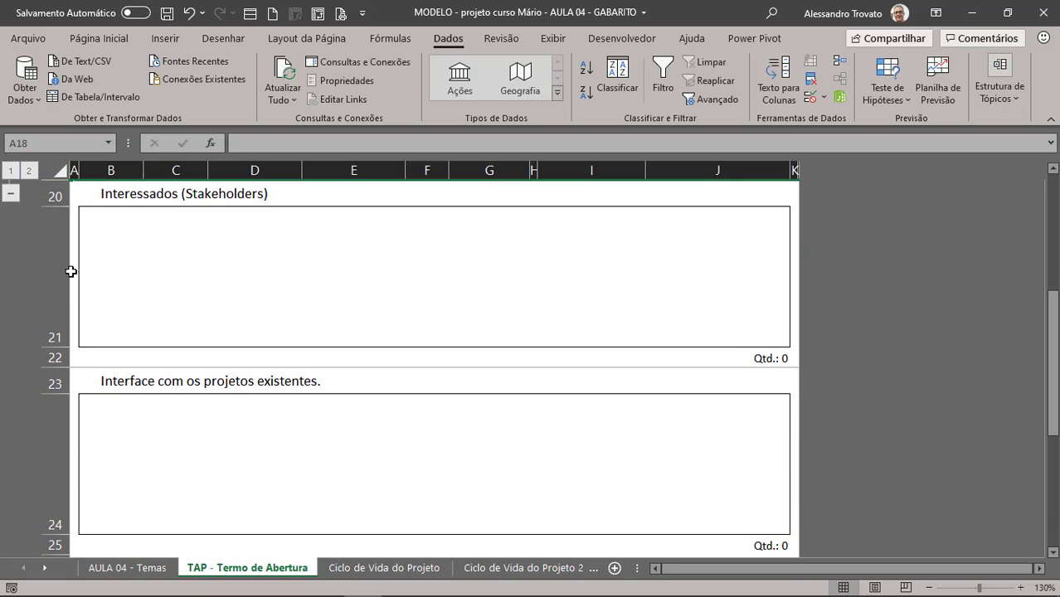
left_click_drag(54, 258, 54, 355)
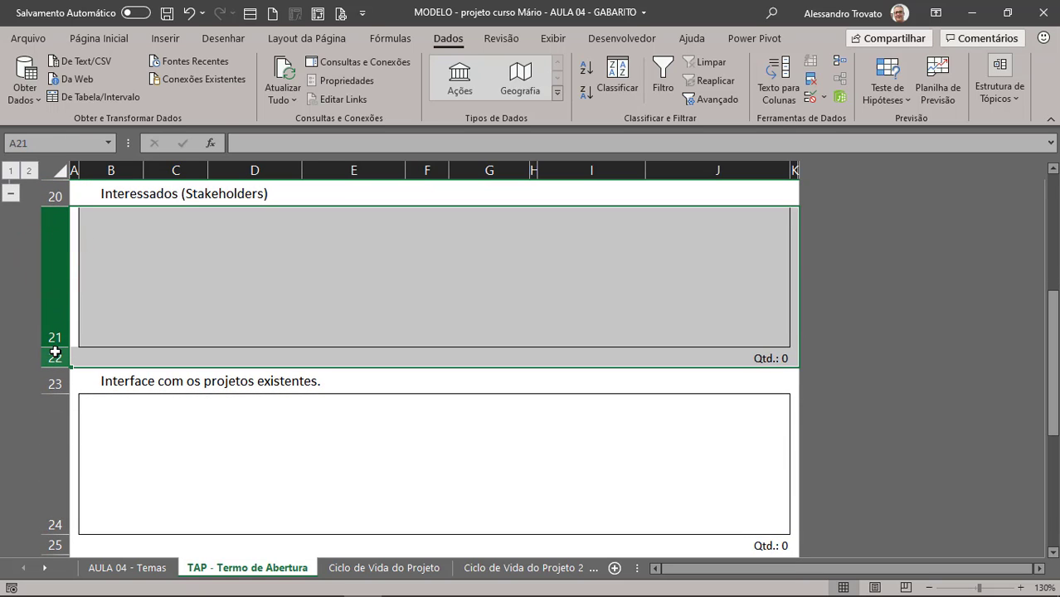
key("shift+alt+Right")
scroll(110, 330, "down", 1)
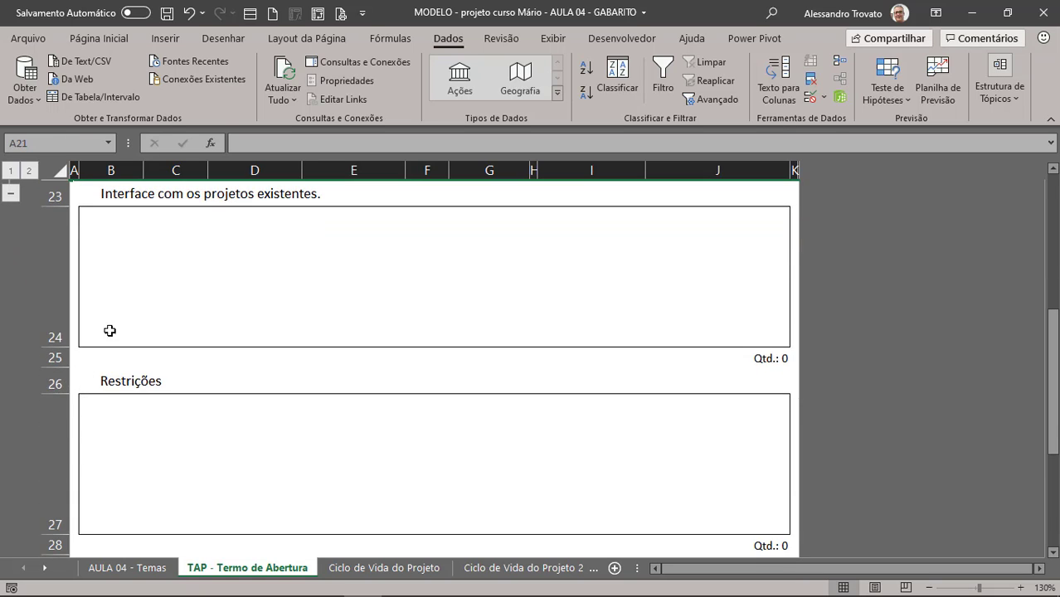
left_click_drag(53, 273, 59, 355)
key("shift+alt+Right")
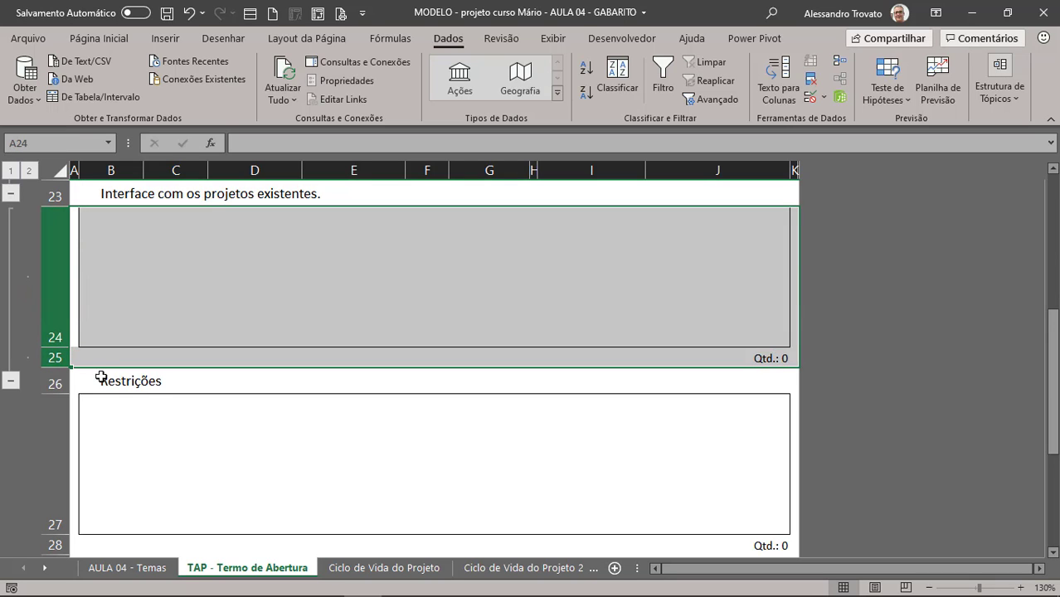
- Group rows 27 and 28, covering the Restrições box and its counter
scroll(94, 374, "down", 1)
left_click_drag(56, 266, 55, 355)
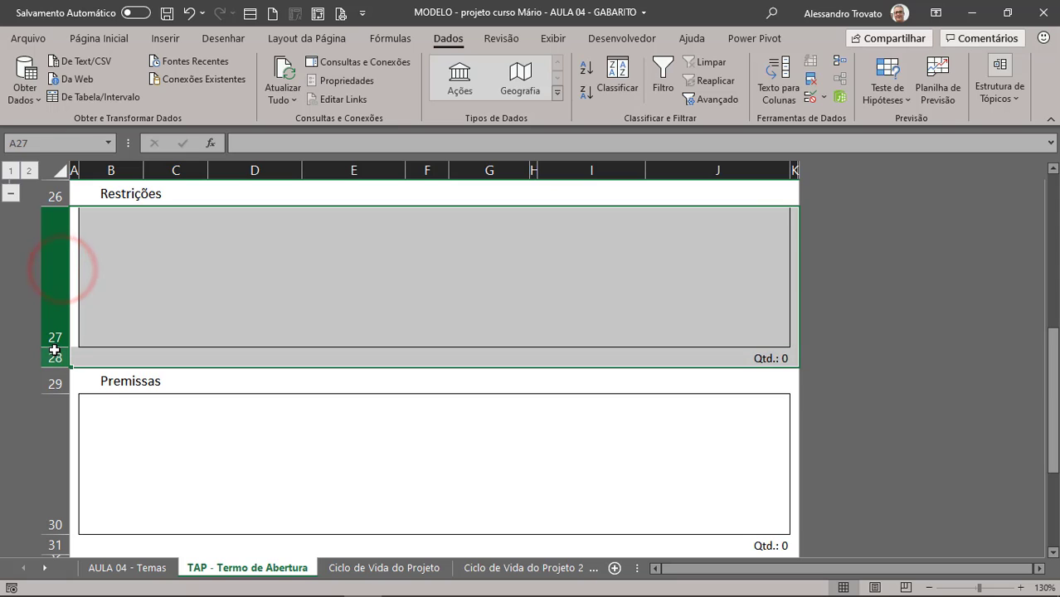
key("shift+alt+Right")
- Group rows 30 to 35, from the Premissas box down to the estimated budget line, and clear the row selection
scroll(80, 357, "down", 1)
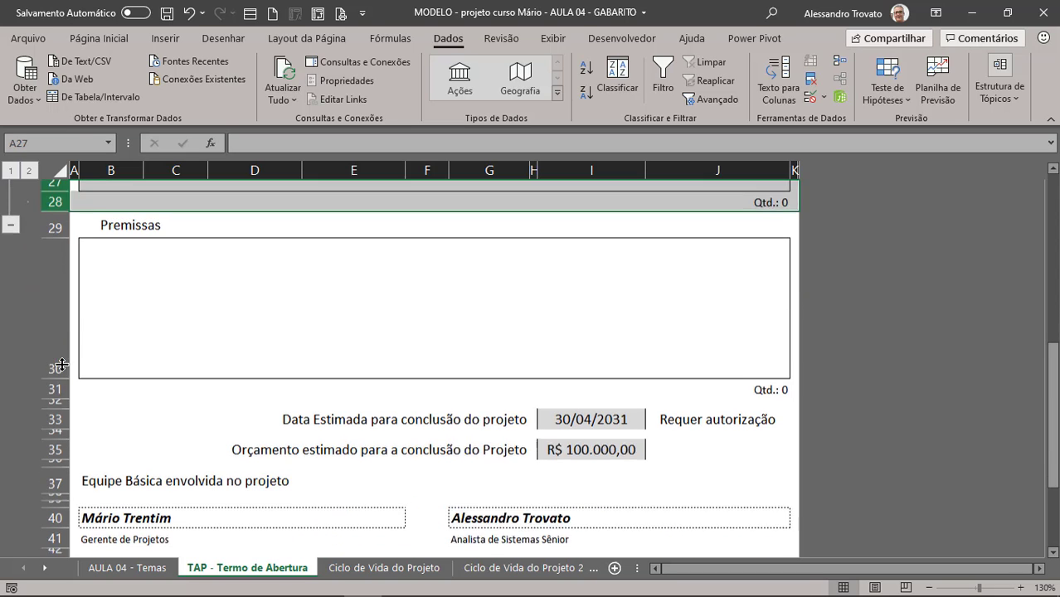
left_click_drag(52, 278, 52, 357)
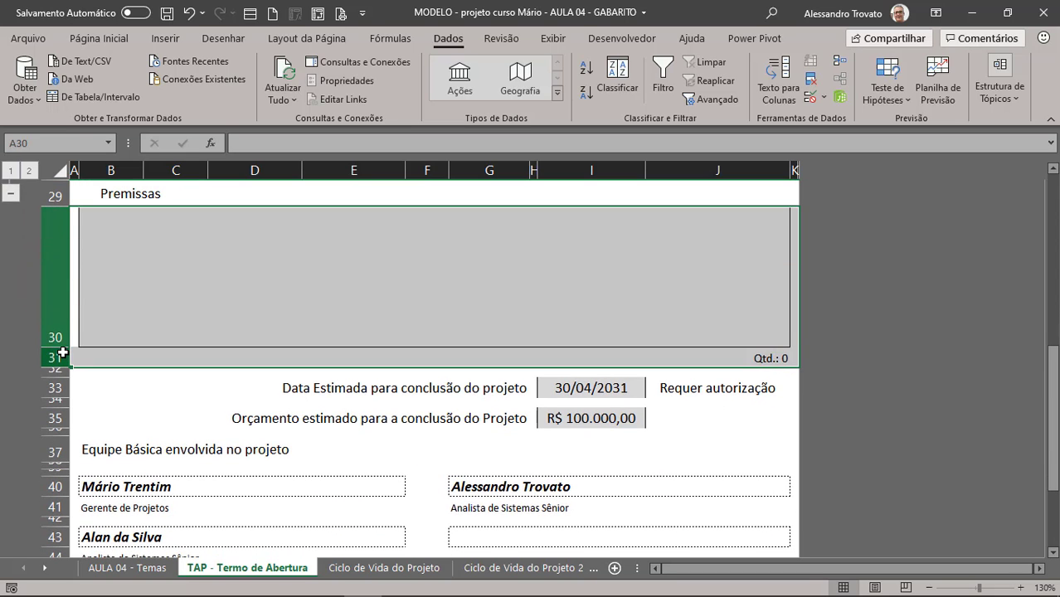
left_click_drag(48, 256, 51, 425)
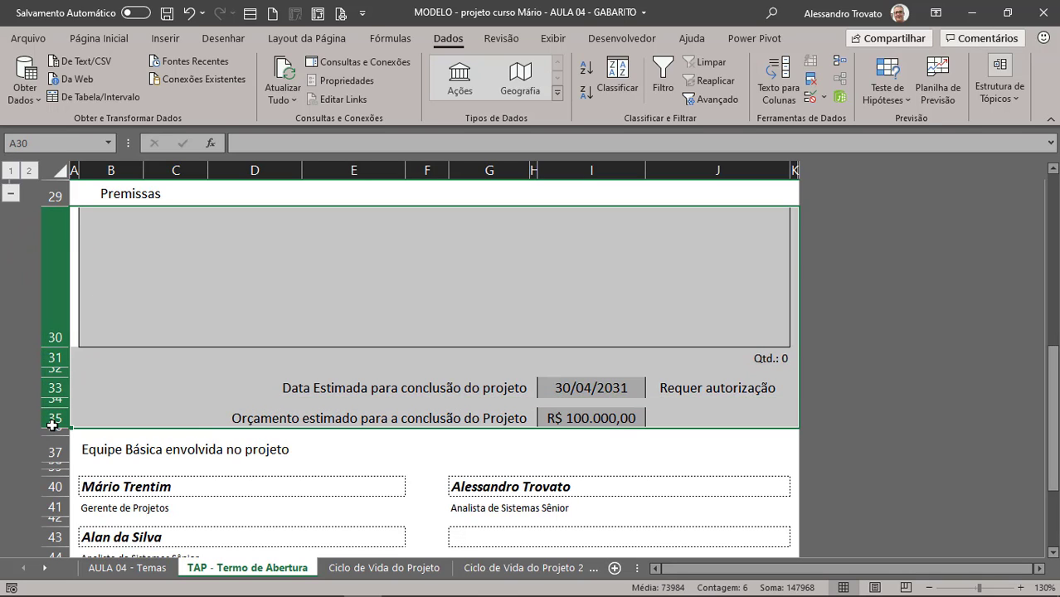
key("alt+shift+Right")
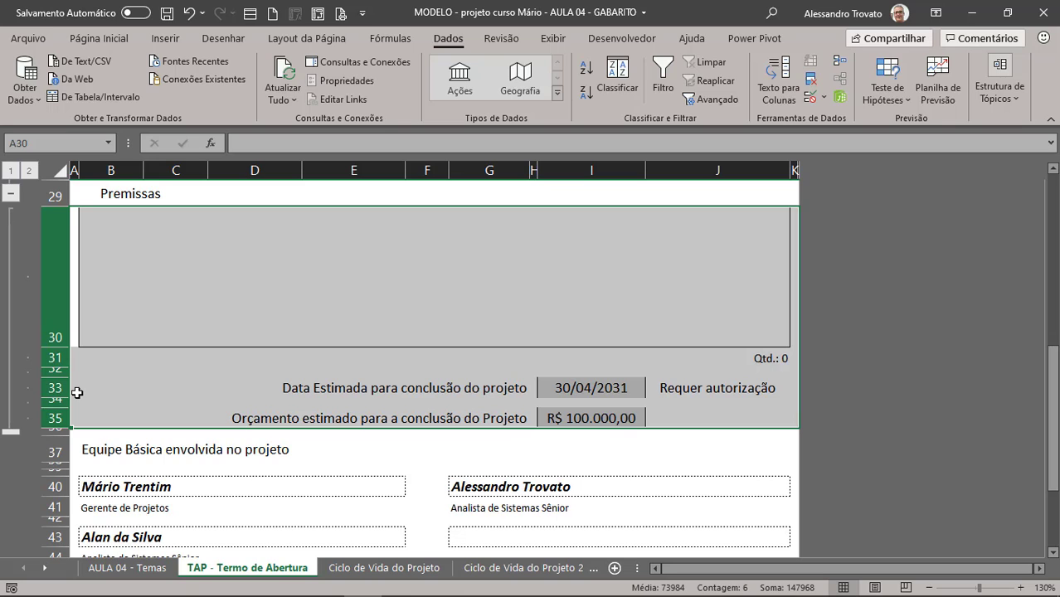
scroll(76, 389, "down", 2)
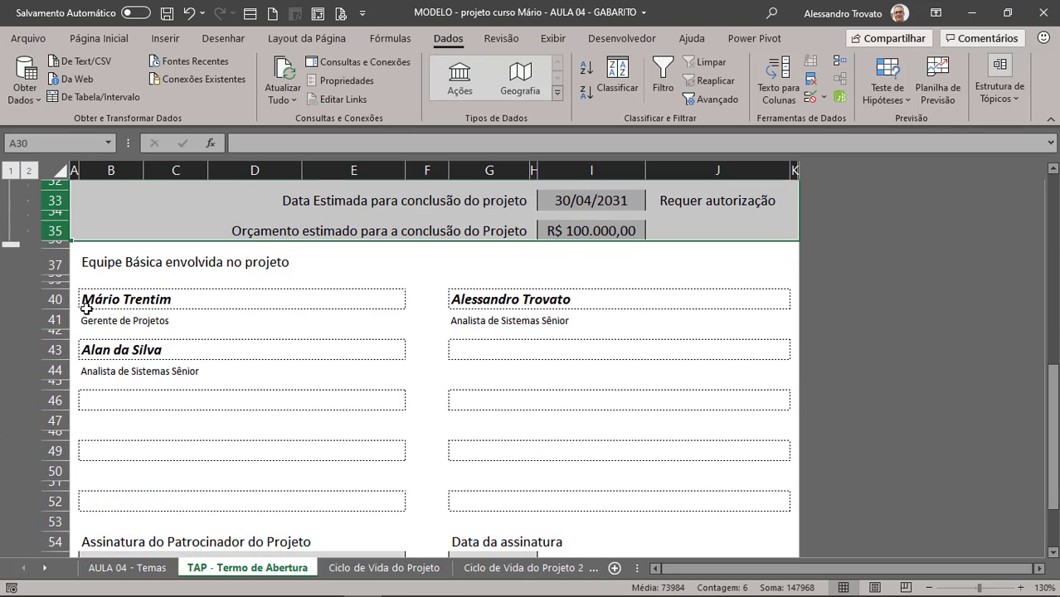
scroll(75, 383, "up", 2)
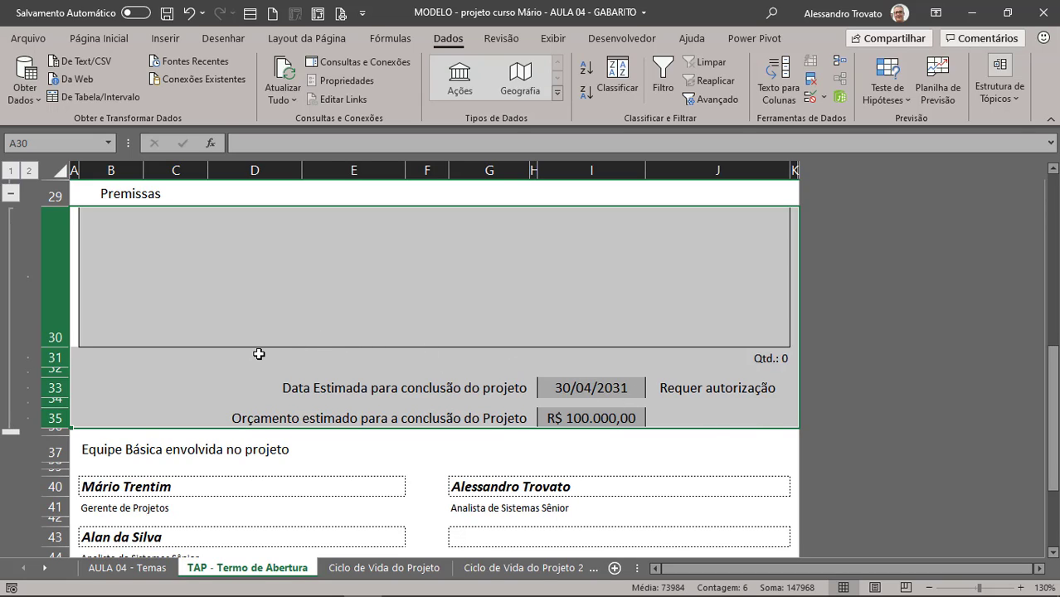
scroll(220, 380, "up", 2)
left_click(214, 350)
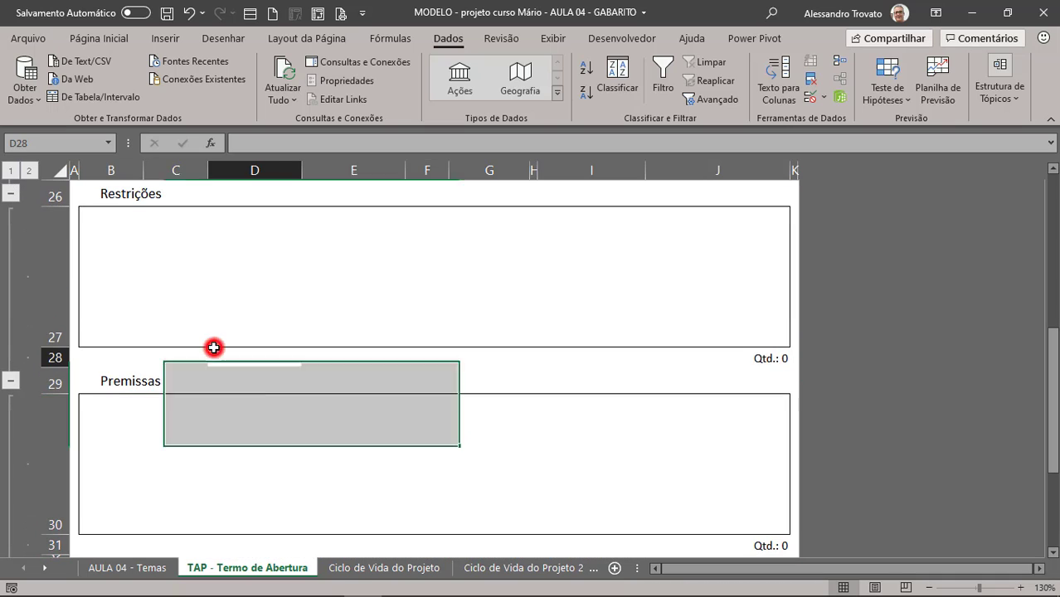
- Ungroup rows 30 to 36, from the Premissas box down past the estimated budget line
scroll(116, 469, "down", 1)
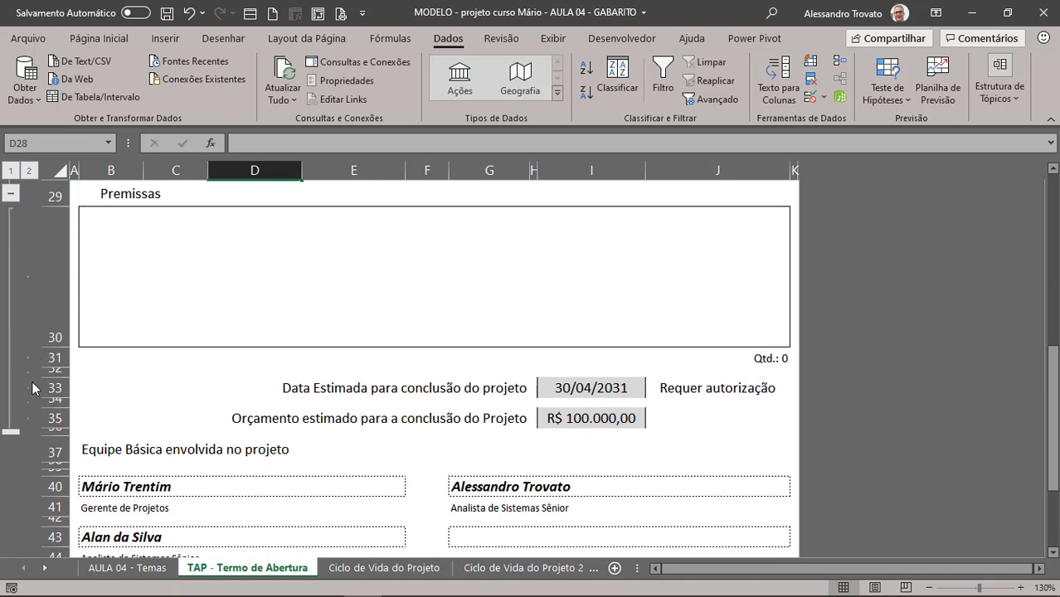
left_click_drag(56, 254, 55, 432)
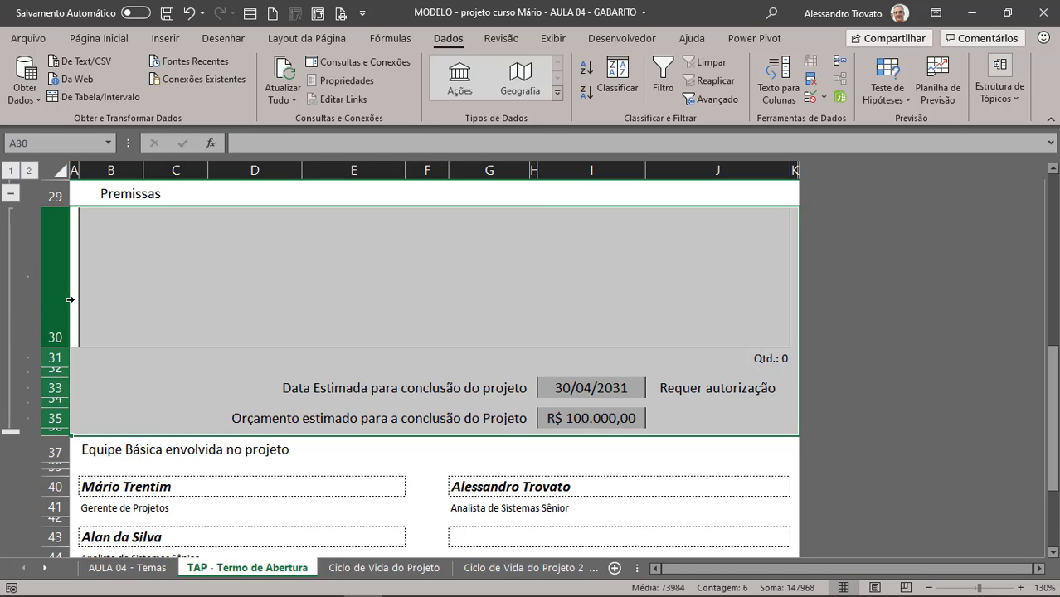
left_click(998, 77)
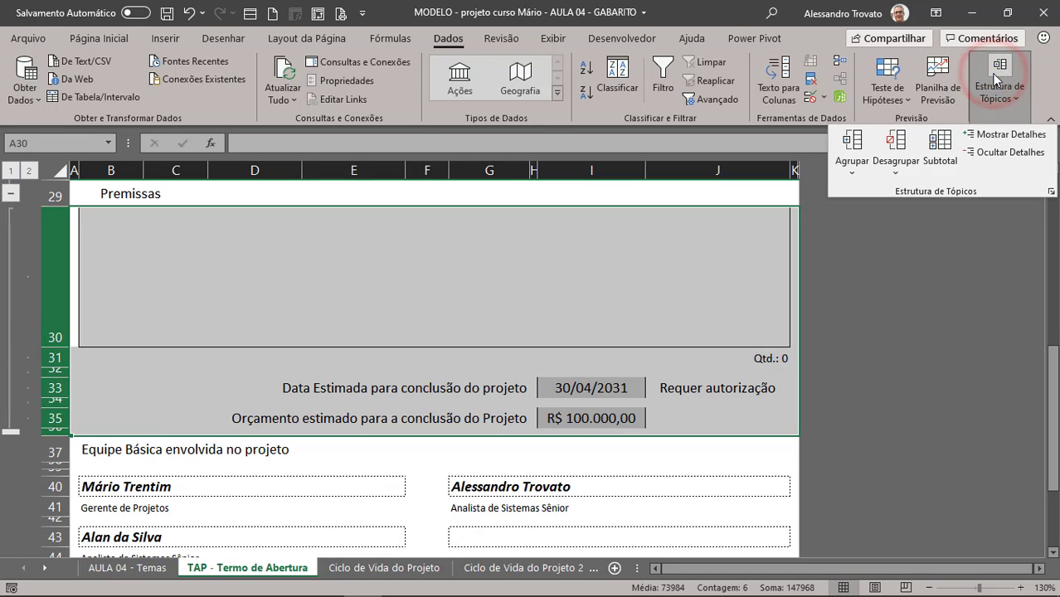
left_click(896, 145)
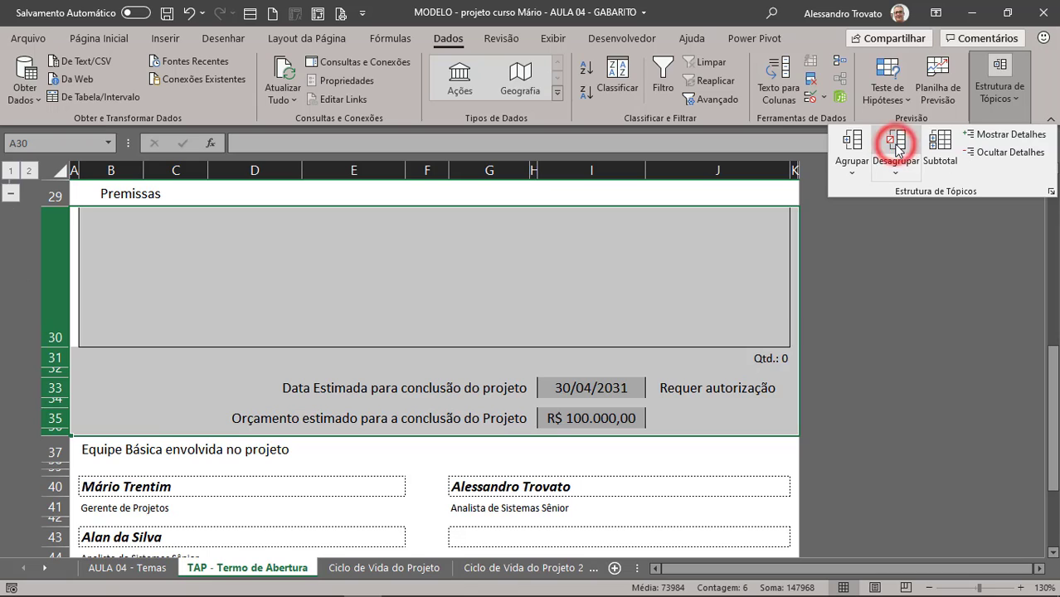
left_click(343, 299)
scroll(40, 346, "up", 1)
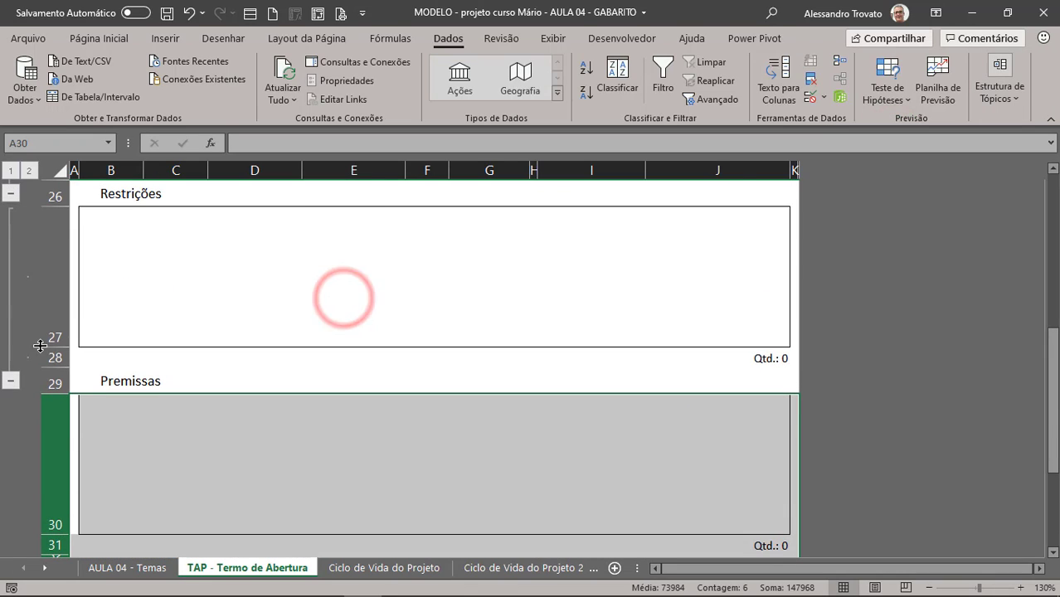
- Group rows 30 and 31, covering only the Premissas box and its counter
left_click(177, 434)
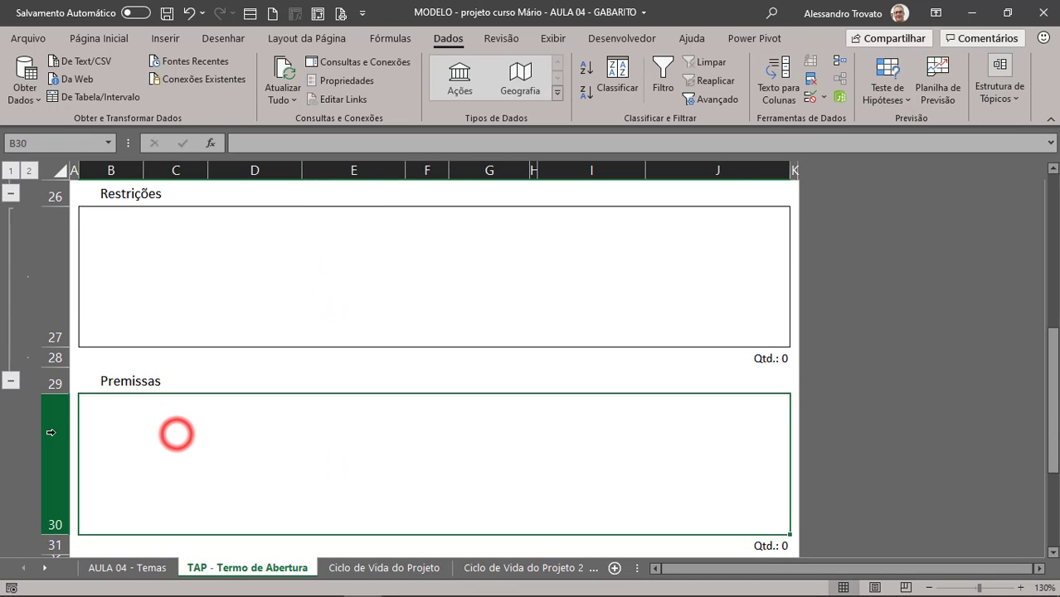
left_click(65, 429)
left_click_drag(58, 430, 98, 379)
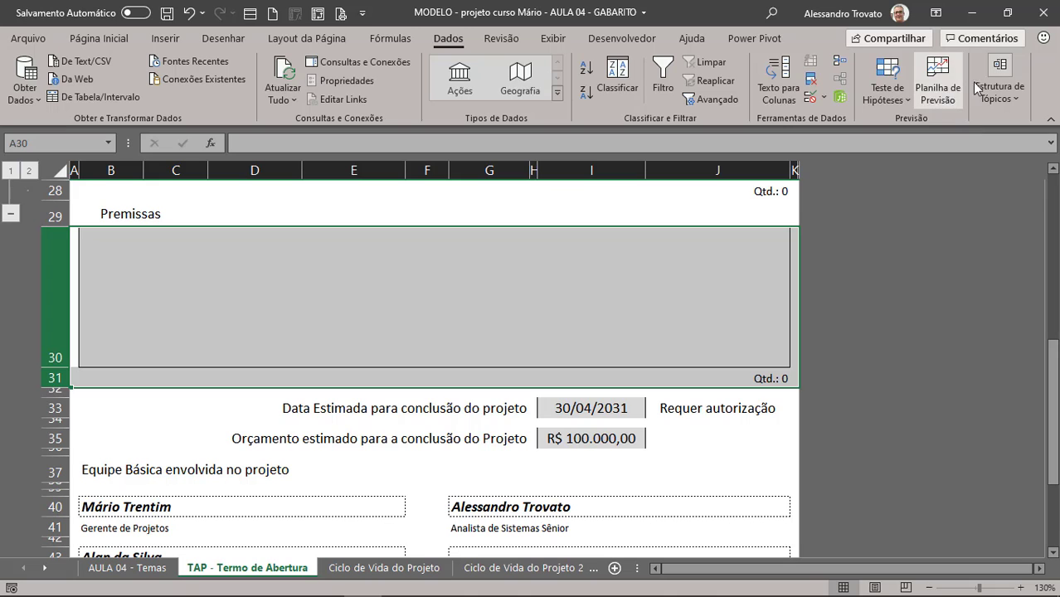
left_click(1000, 87)
left_click(848, 152)
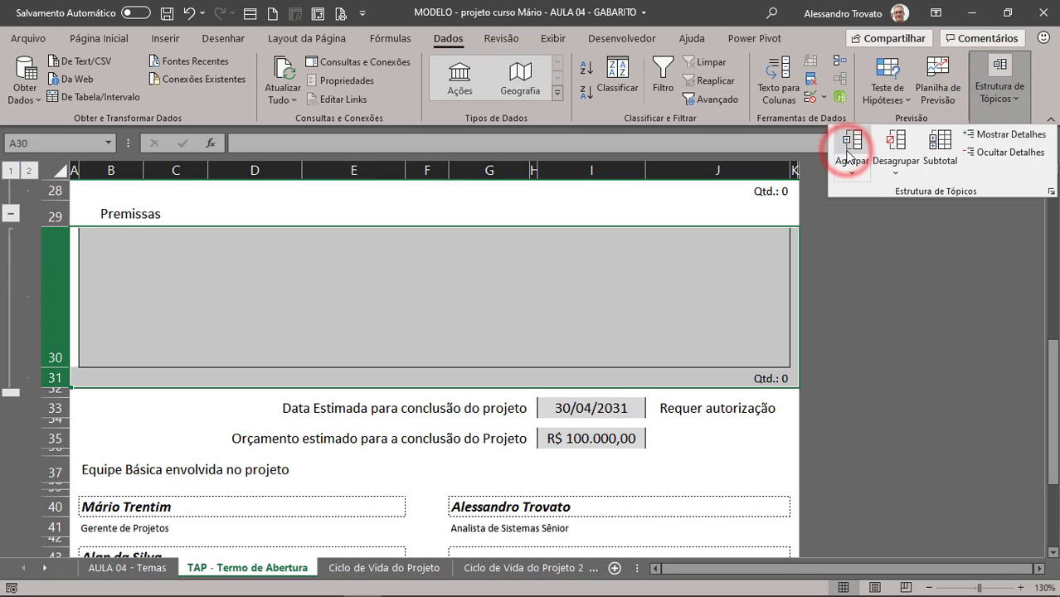
- Collapse all row groups on the sheet and make row 32, just below Premissas, slightly taller
scroll(463, 406, "up", 1)
scroll(463, 407, "up", 10)
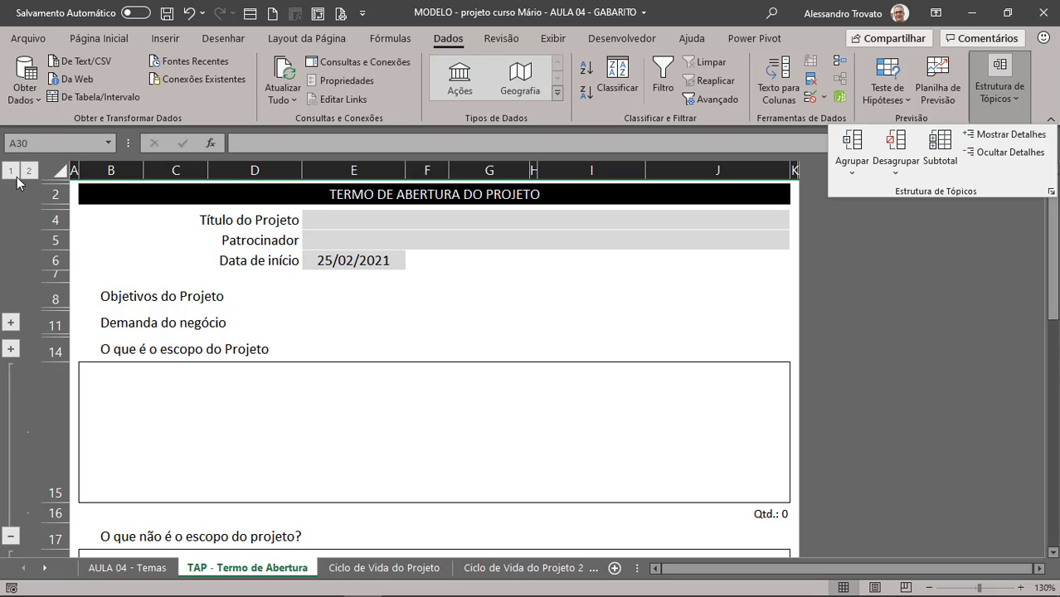
left_click(11, 171)
left_click(11, 172)
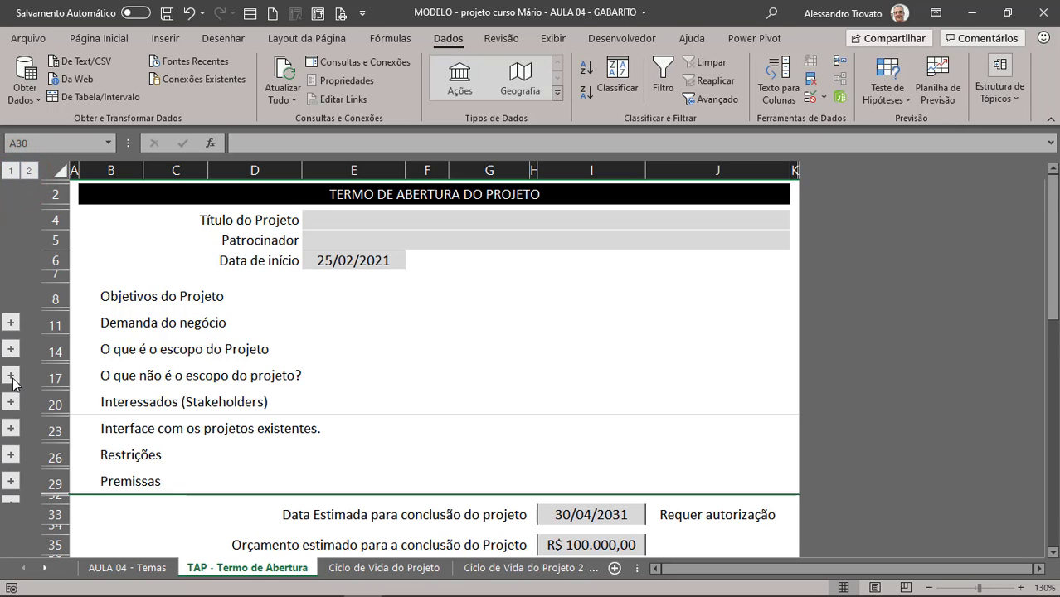
scroll(21, 464, "down", 1)
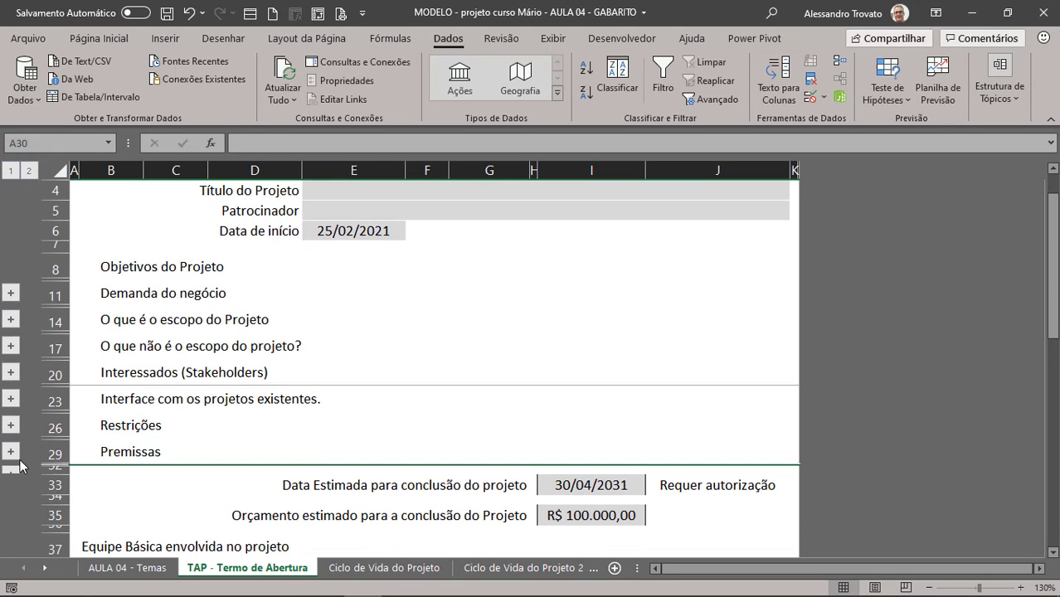
left_click_drag(46, 472, 51, 483)
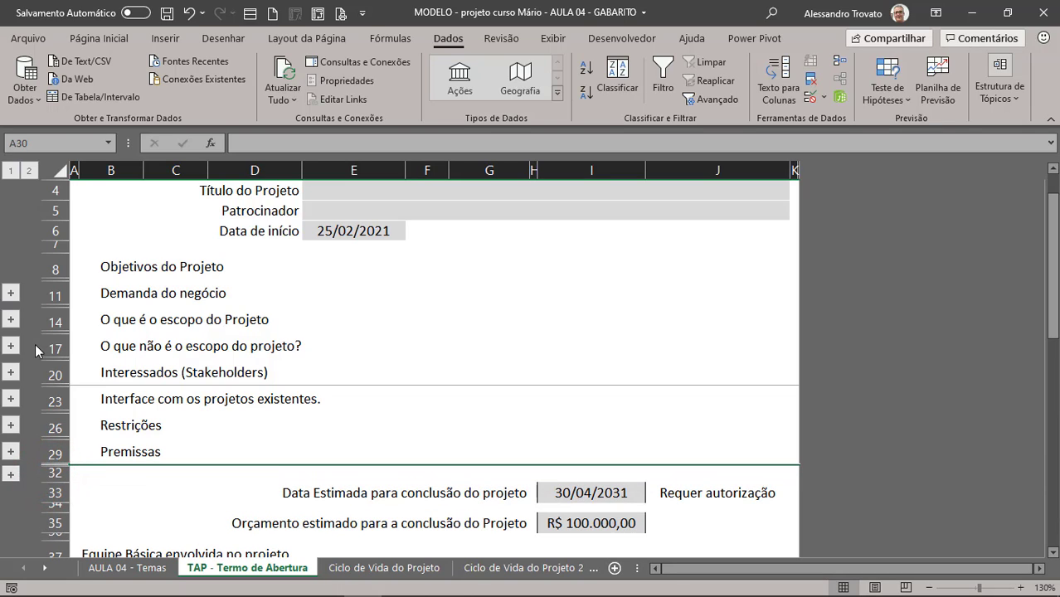
- Test the outline by expanding the two scope sections individually, collapsing everything, expanding all groups, and collapsing them all again
left_click(13, 321)
left_click(13, 485)
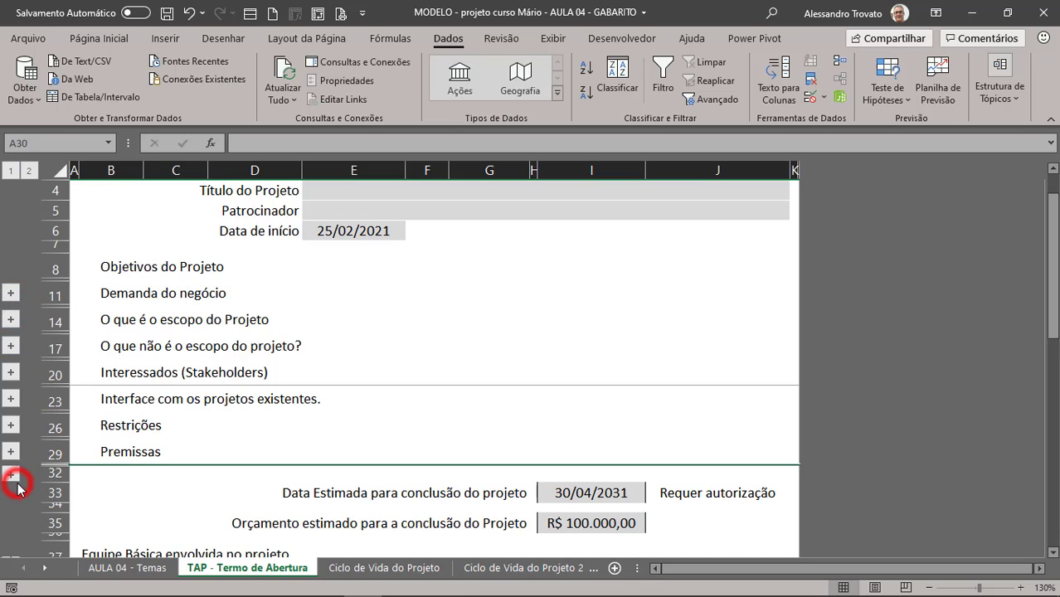
left_click(14, 374)
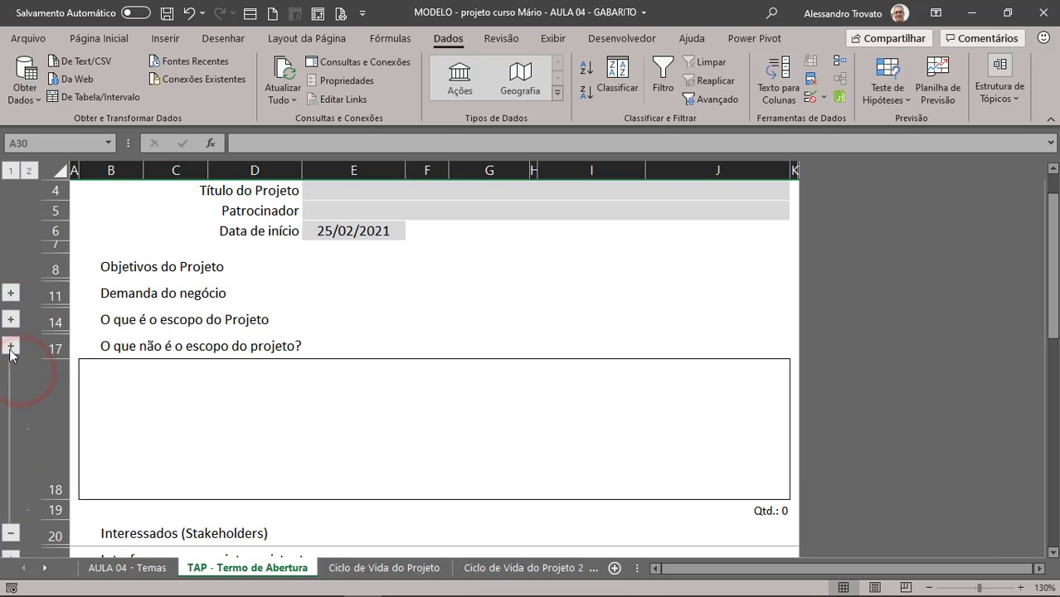
left_click(10, 345)
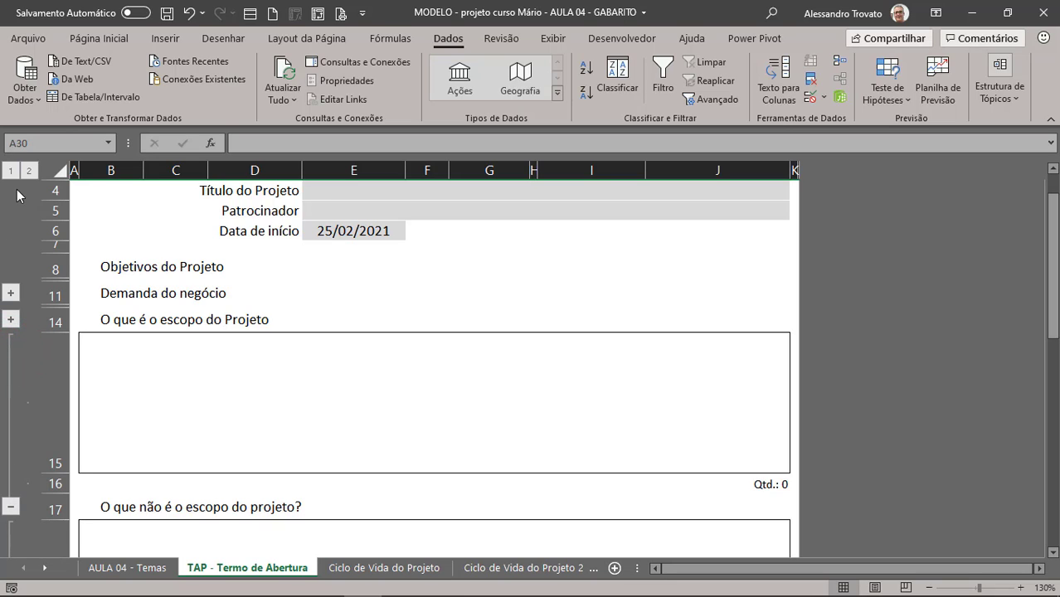
left_click(11, 173)
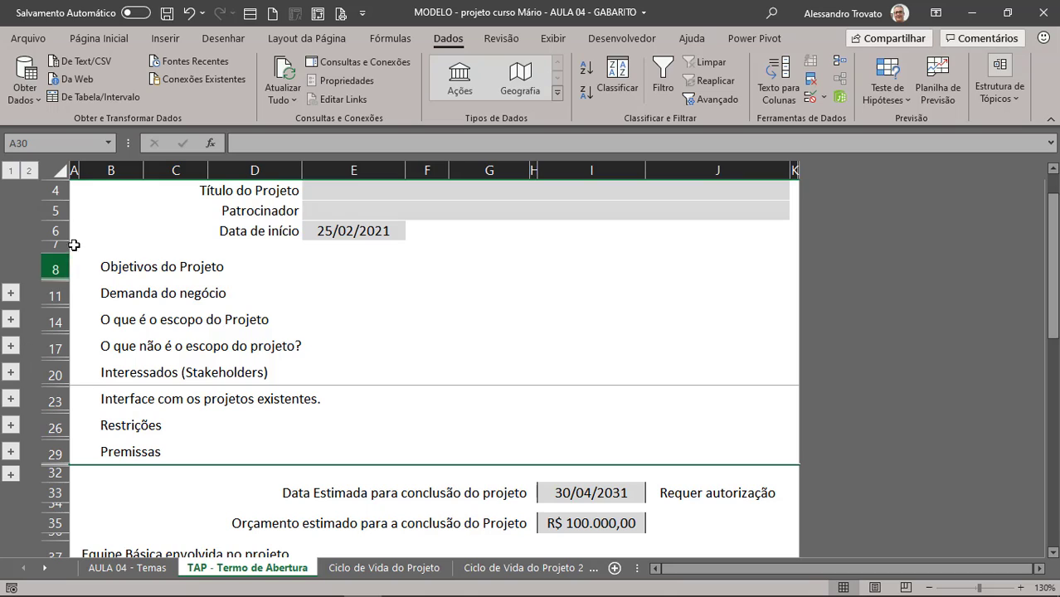
left_click(29, 172)
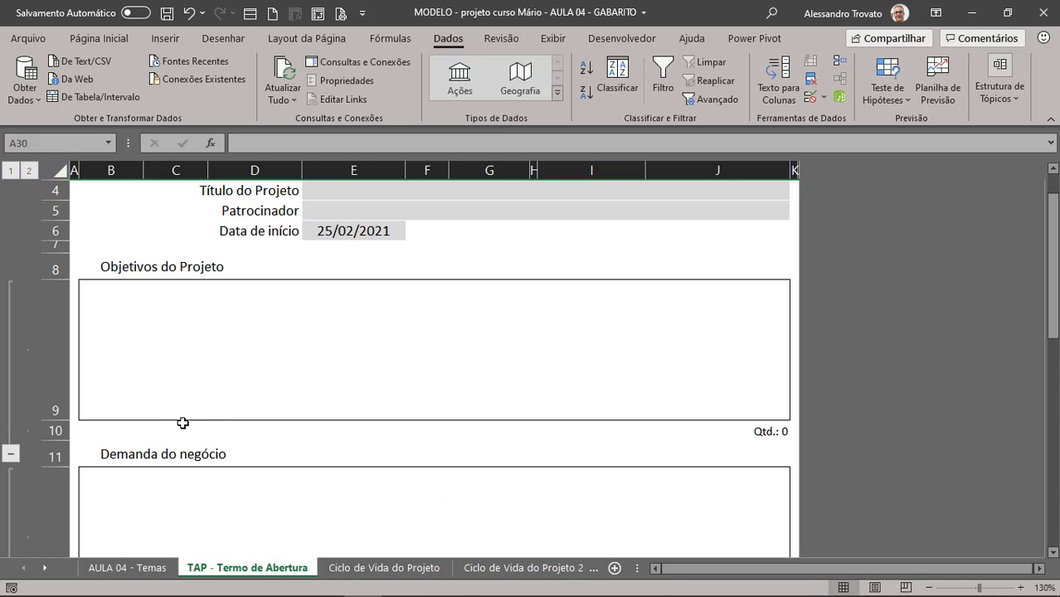
left_click(11, 173)
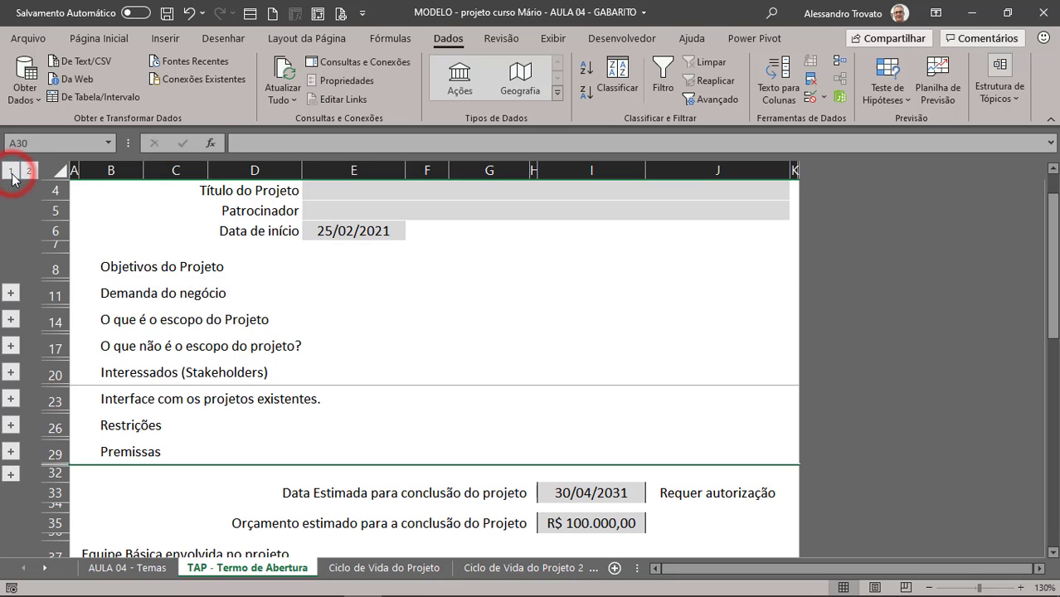
- Review the collapsed charter sheet, then expand the Demanda do negócio section, select its box, and collapse it again
left_click(251, 407)
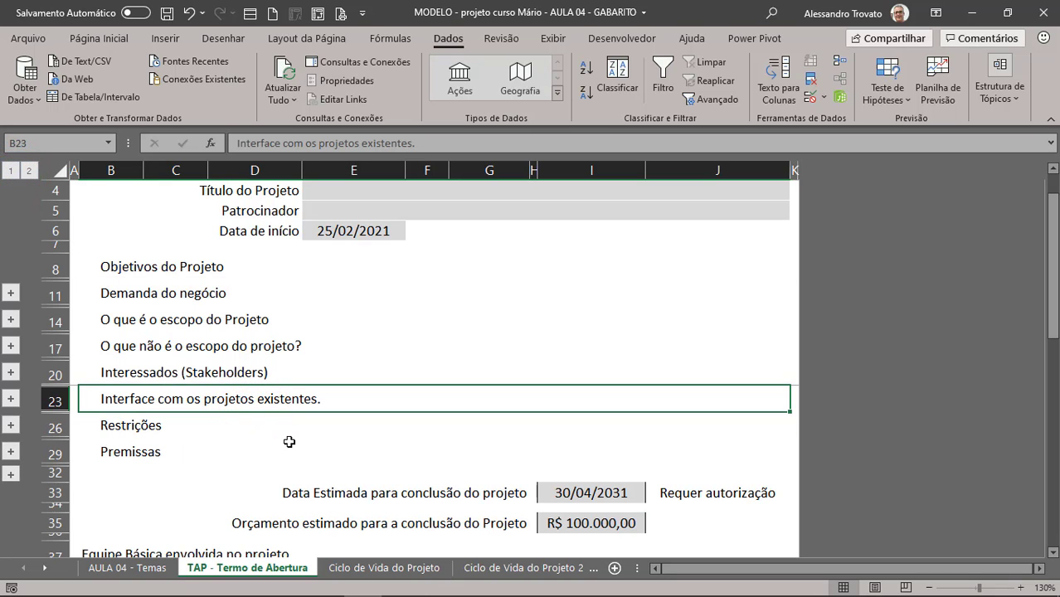
scroll(396, 438, "down", 1)
scroll(396, 438, "down", 1)
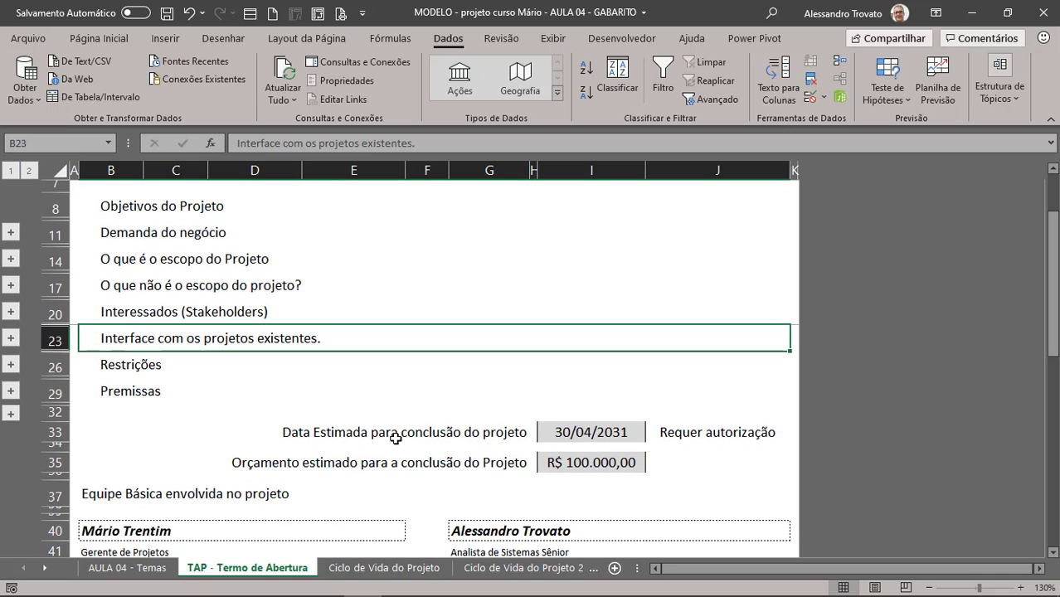
scroll(395, 438, "down", 1)
scroll(361, 270, "up", 1)
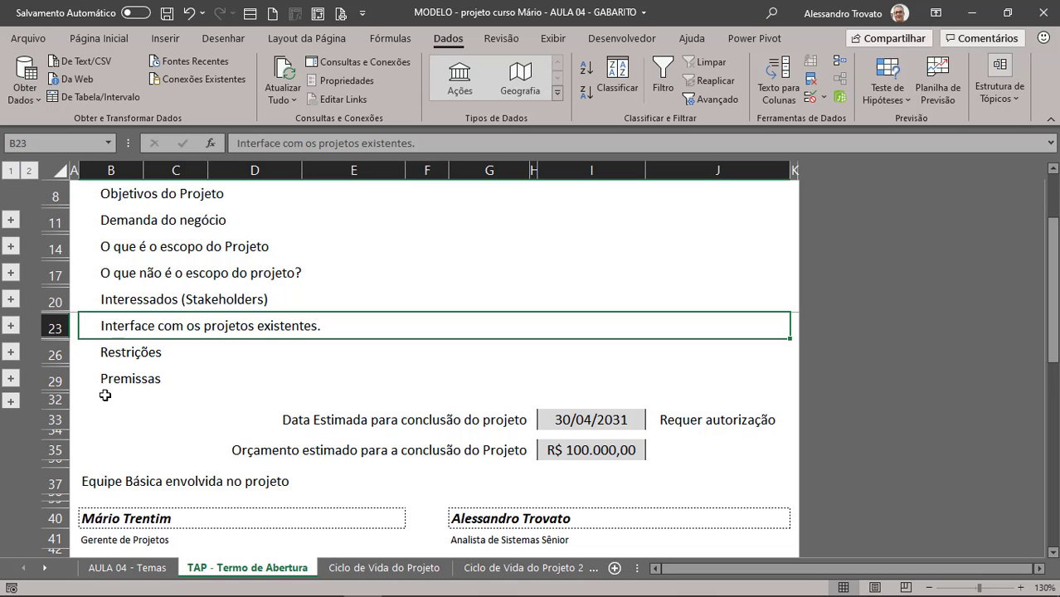
left_click(11, 246)
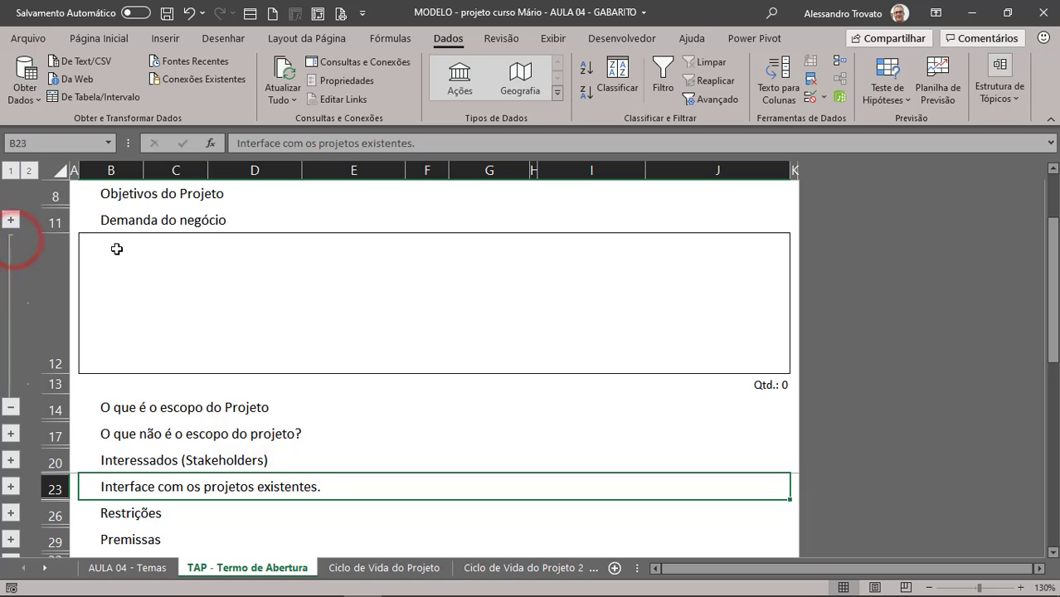
left_click(172, 278)
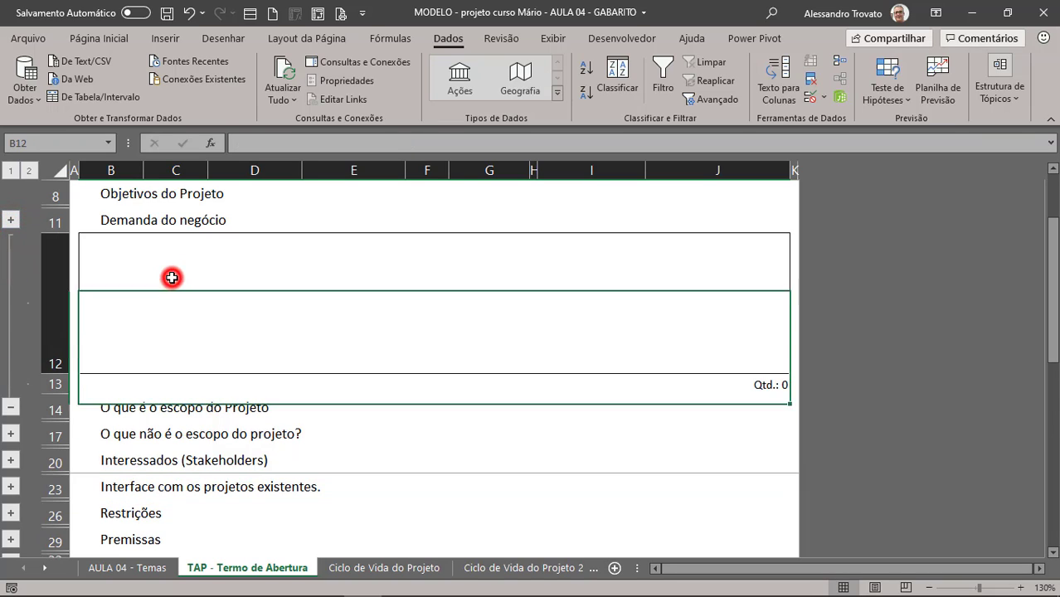
left_click(52, 289)
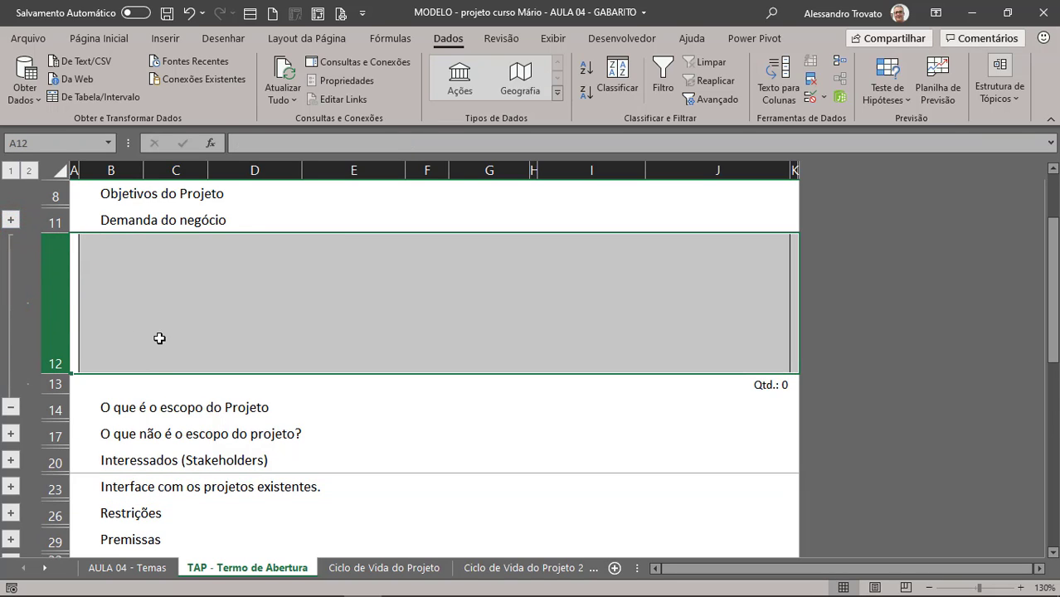
left_click(130, 275)
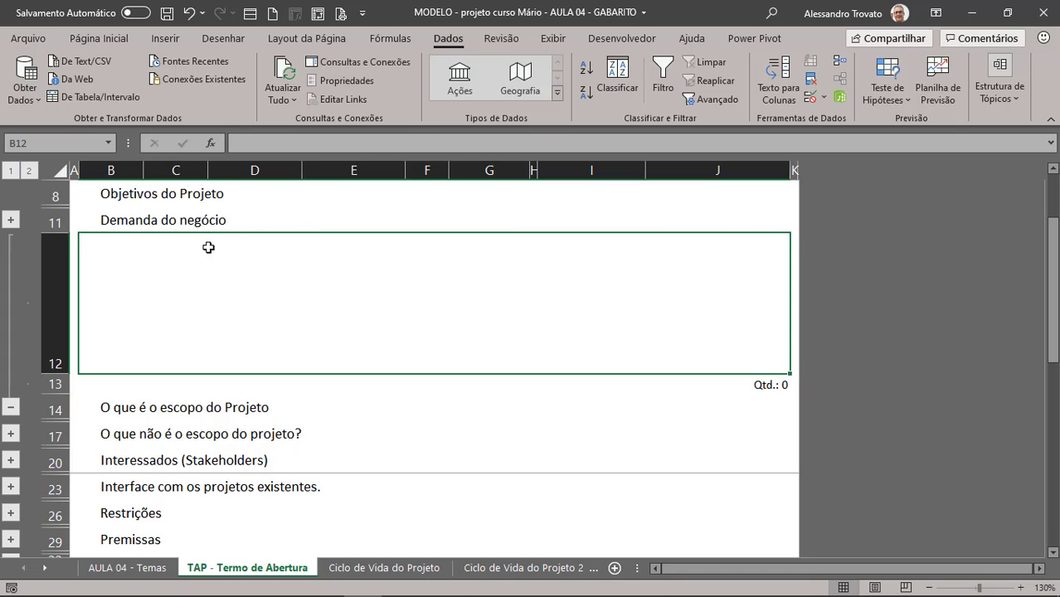
left_click(10, 409)
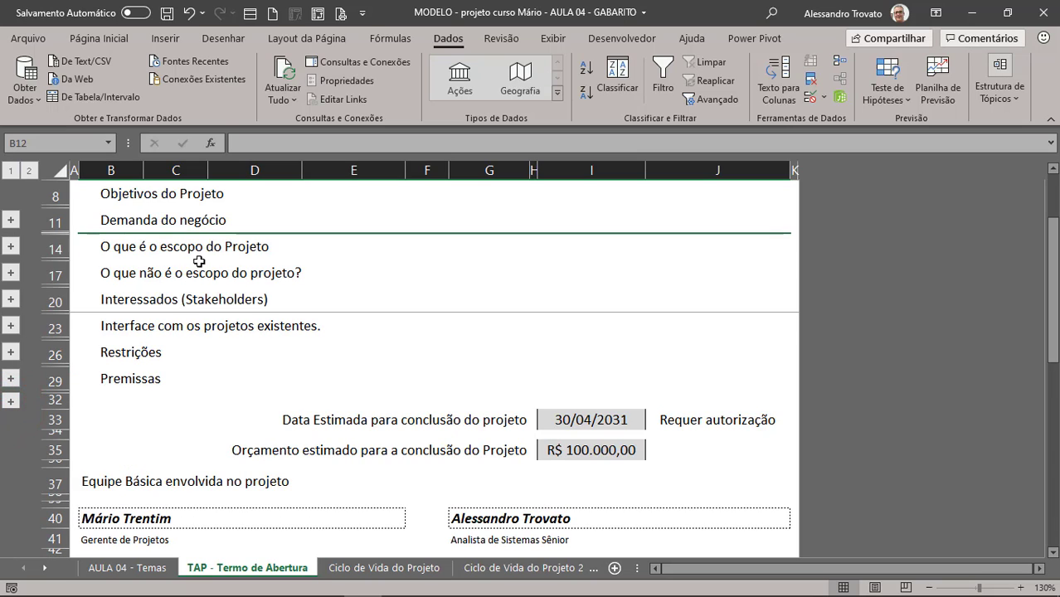
- Expand the Demanda do negócio section and check the text wrapping and alignment settings of its box
left_click(10, 246)
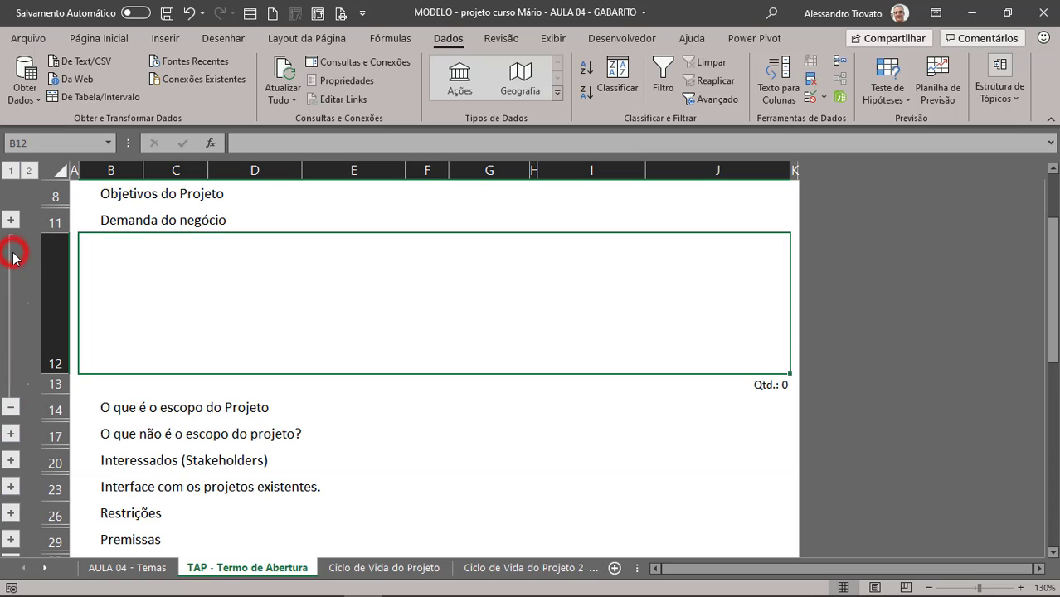
left_click(235, 256)
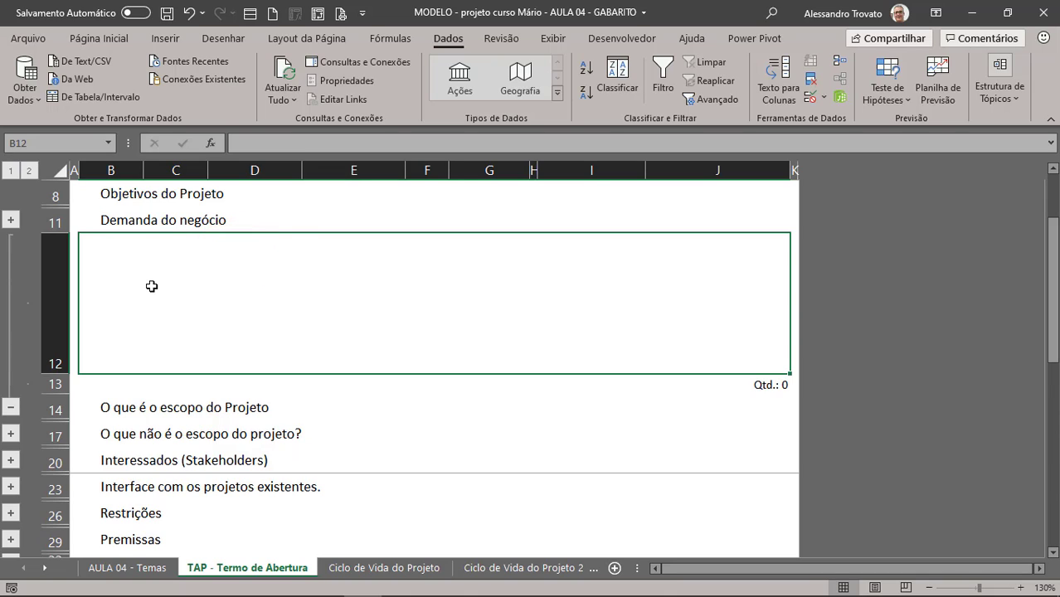
left_click(99, 39)
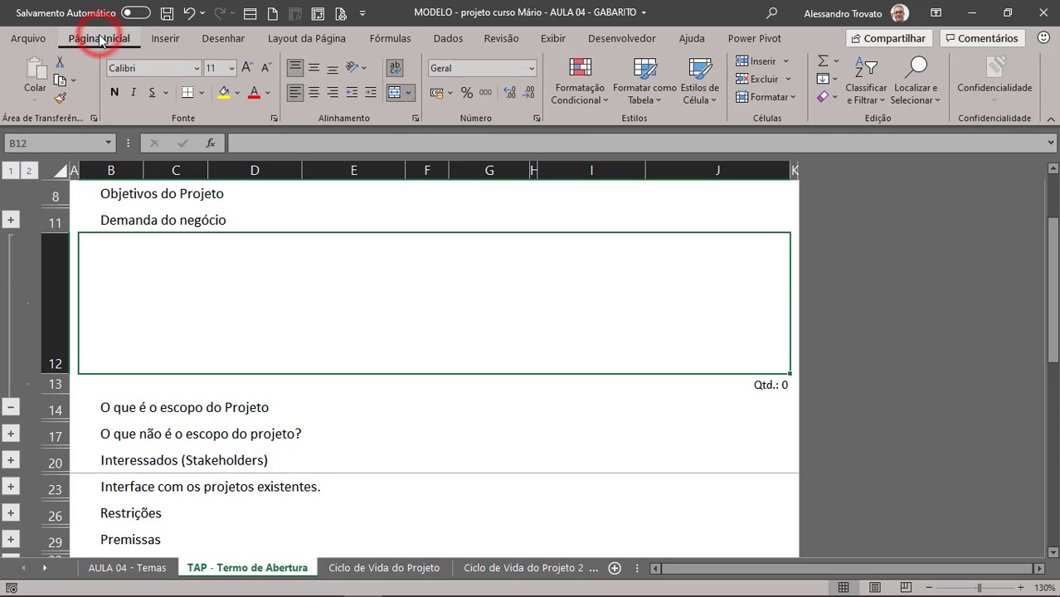
left_click(394, 70)
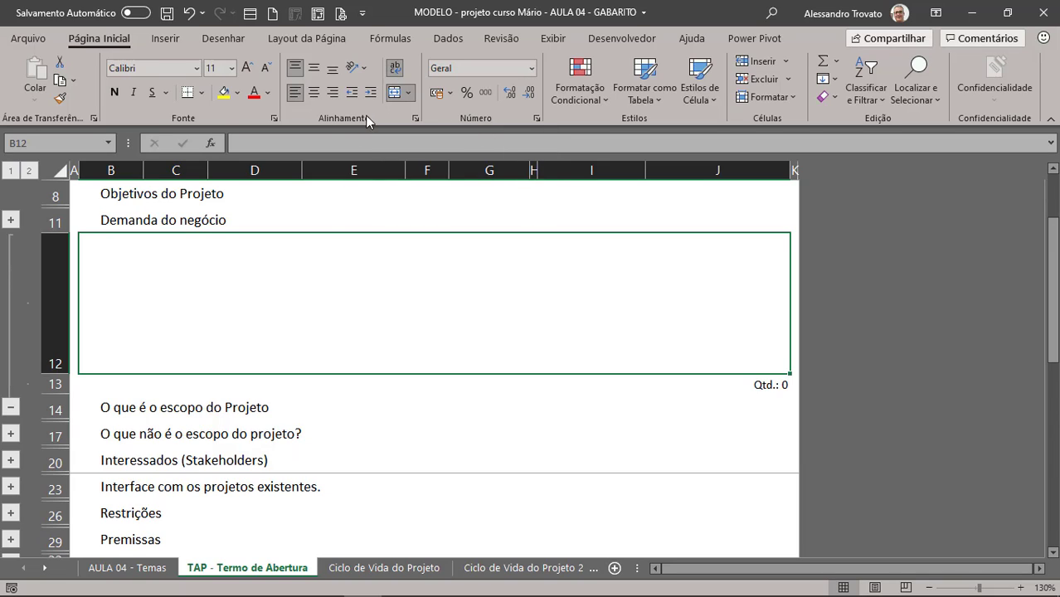
left_click(270, 282)
left_click(224, 281)
left_click(162, 292)
double_click(180, 284)
key("Escape")
type("Alesandro")
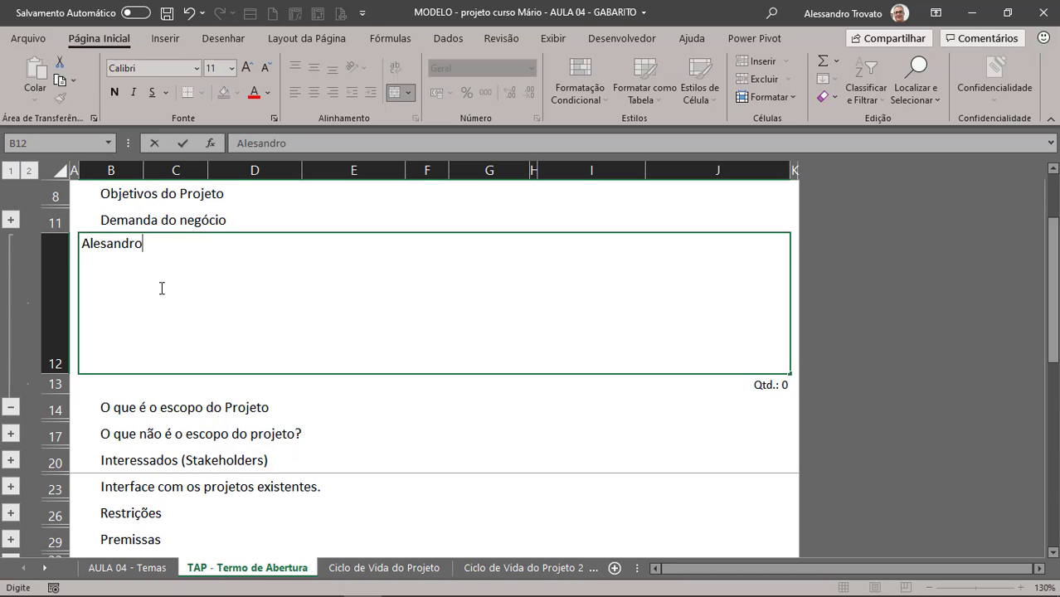
key("BackSpace")
key("BackSpace")
key("BackSpace")
key("BackSpace")
key("BackSpace")
type("san")
key("BackSpace")
key("BackSpace")
key("BackSpace")
key("BackSpace")
key("BackSpace")
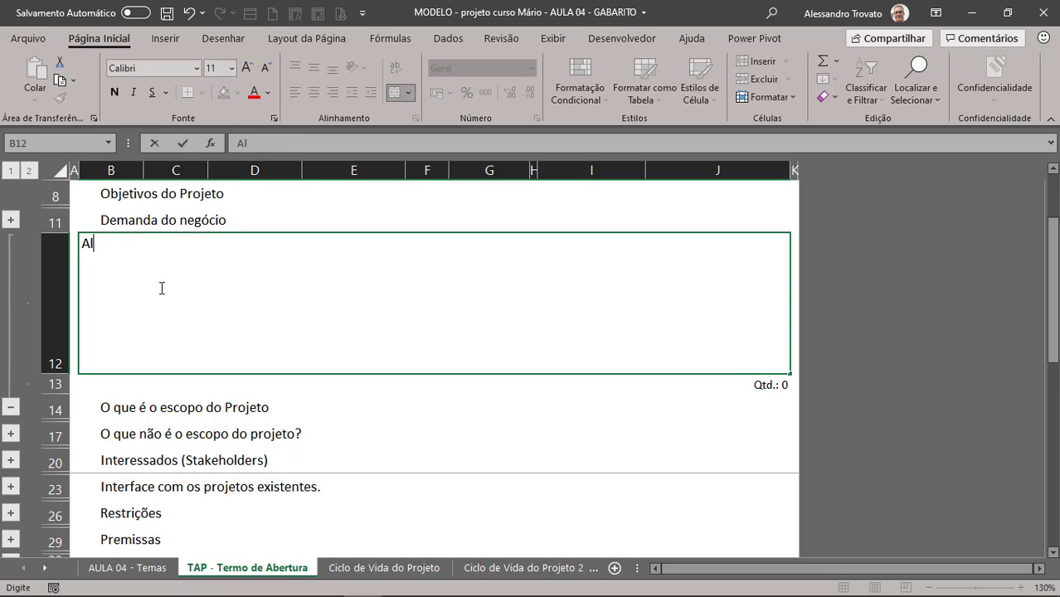
key("BackSpace")
key("BackSpace")
key("Escape")
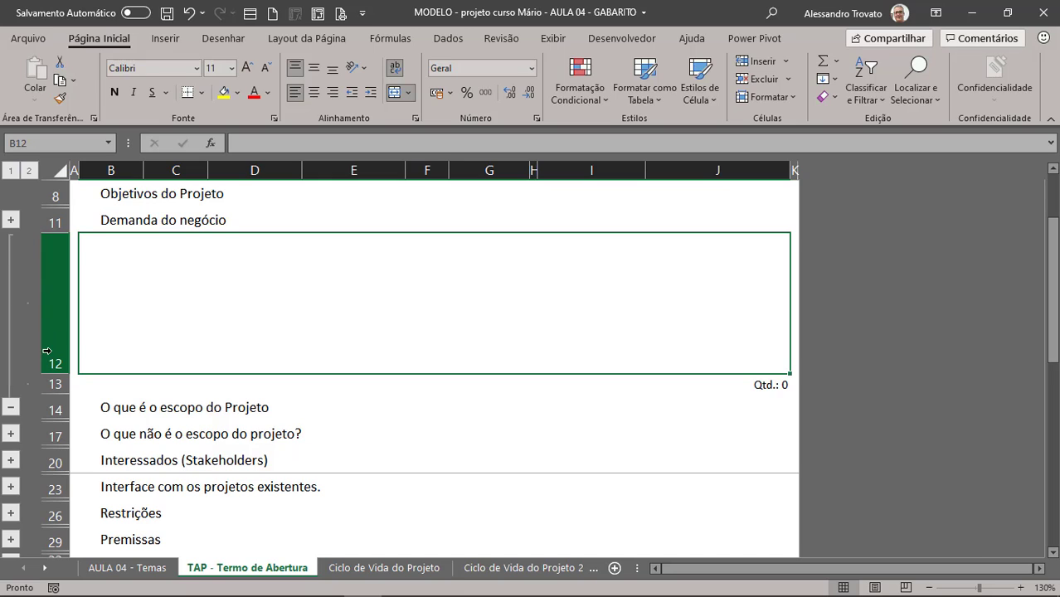
- Collapse the Demanda do negócio section and expand the Objetivos do Projeto section
left_click(11, 407)
scroll(212, 290, "up", 2)
left_click(143, 296)
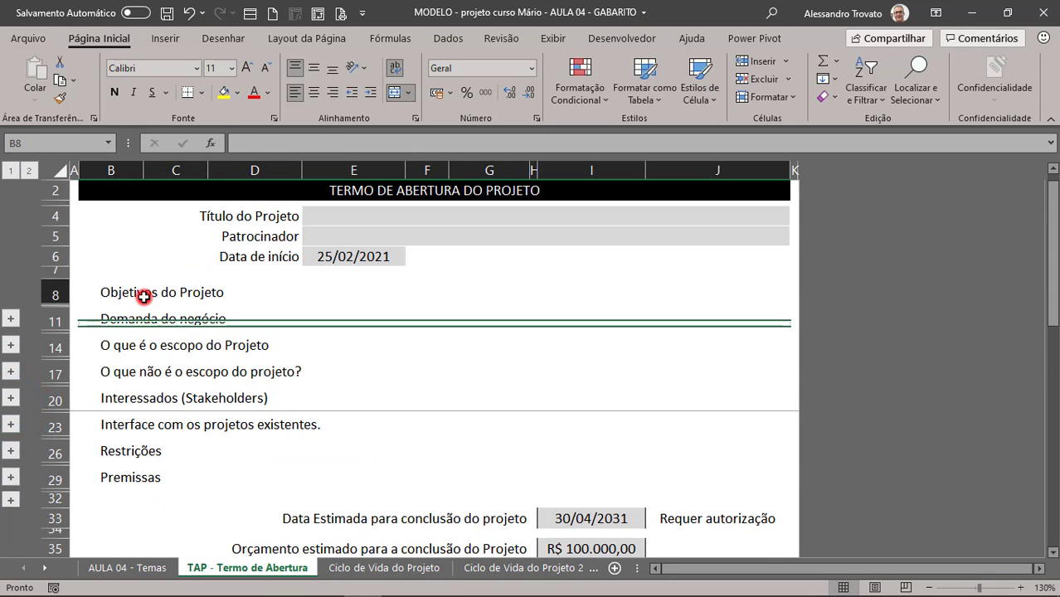
left_click(10, 319)
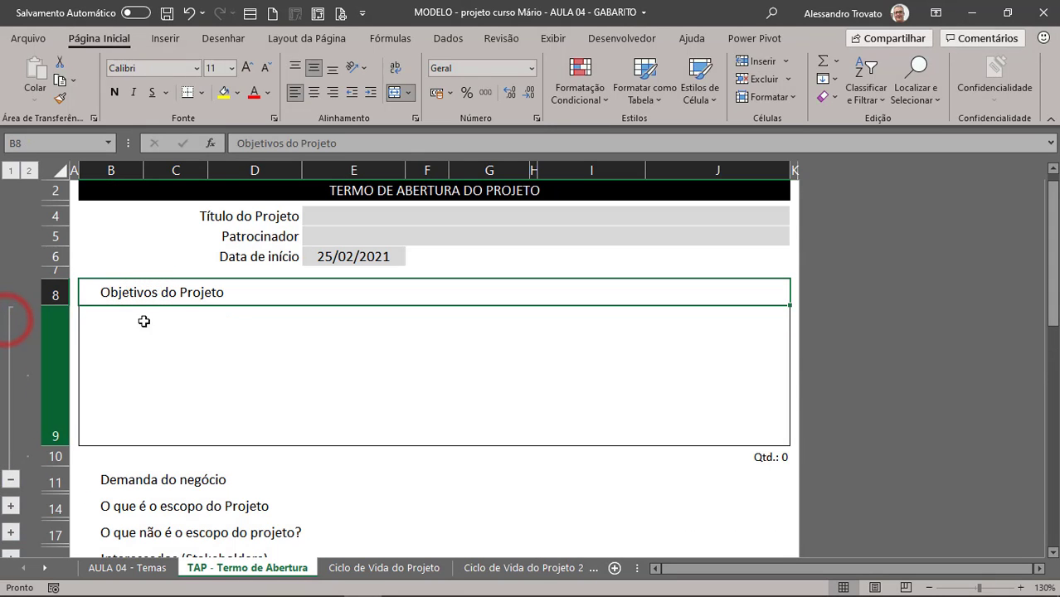
- Enter "Tornar o canal reconhecido no Brasil todo" as sample text in the Objetivos do Projeto box
left_click(239, 334)
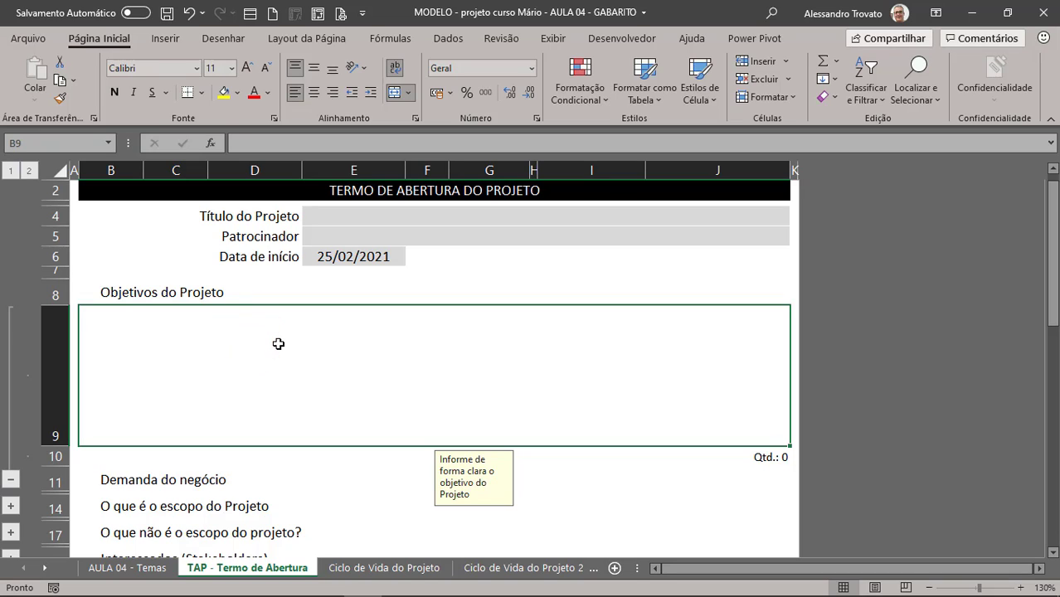
type("Tornar o canal")
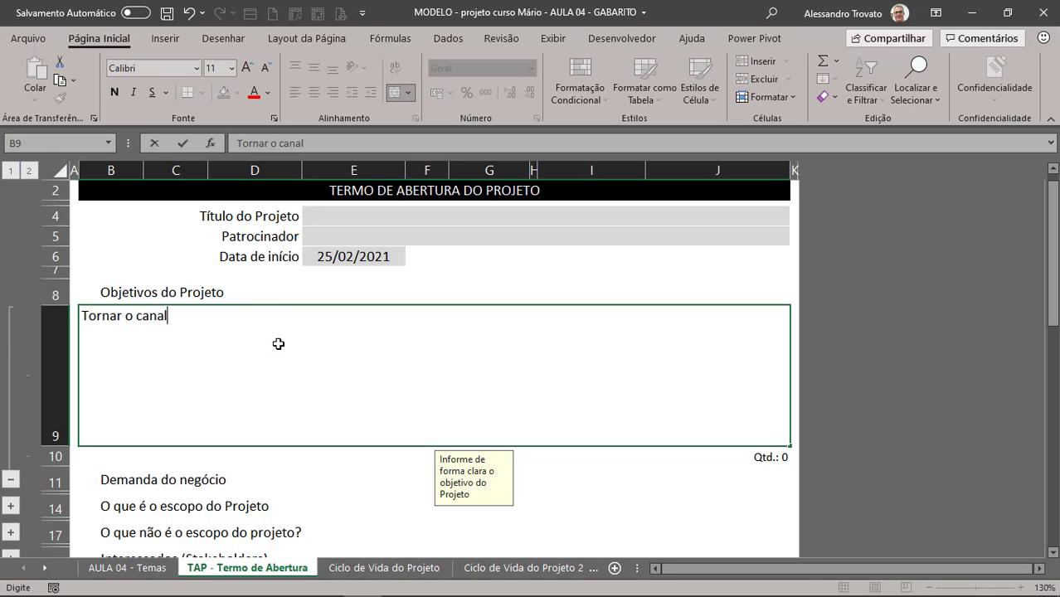
type("co")
type("econh")
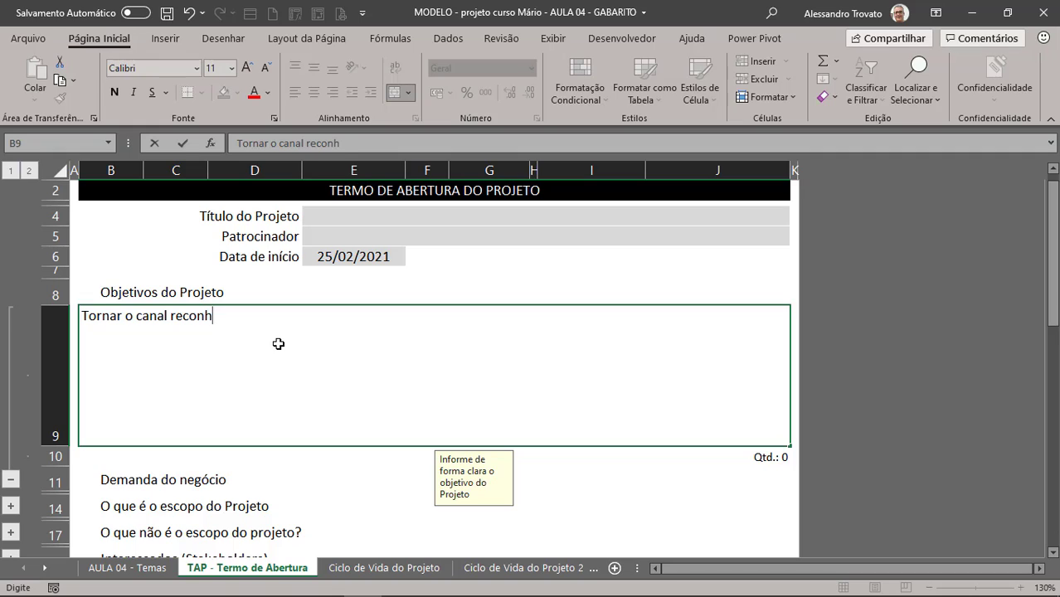
type("ecidono")
key("BackSpace")
key("BackSpace")
type("nop")
key("BackSpace")
type("Brasil todo")
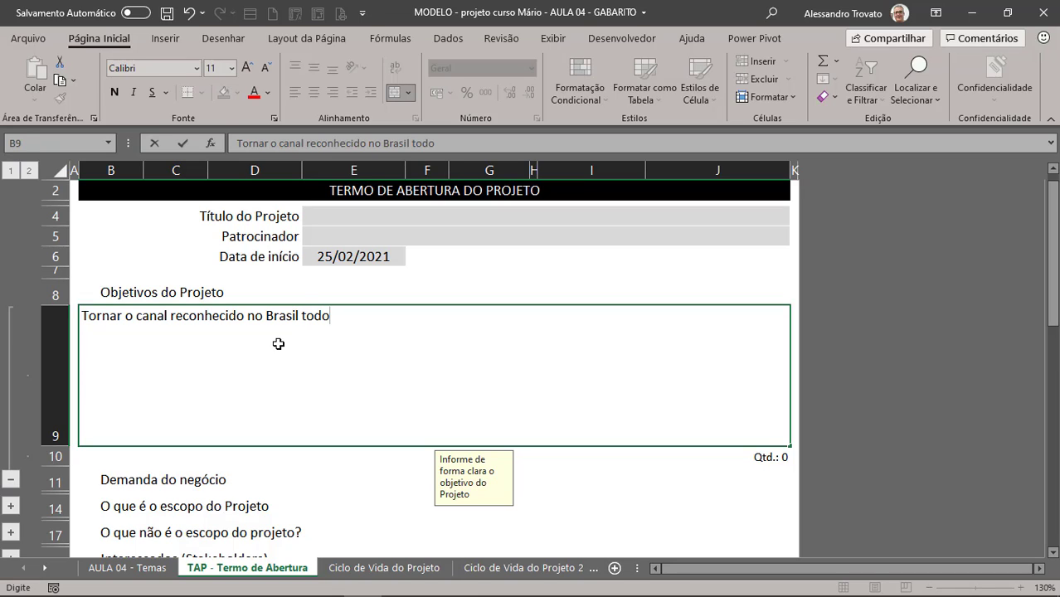
key("Return")
key("Up")
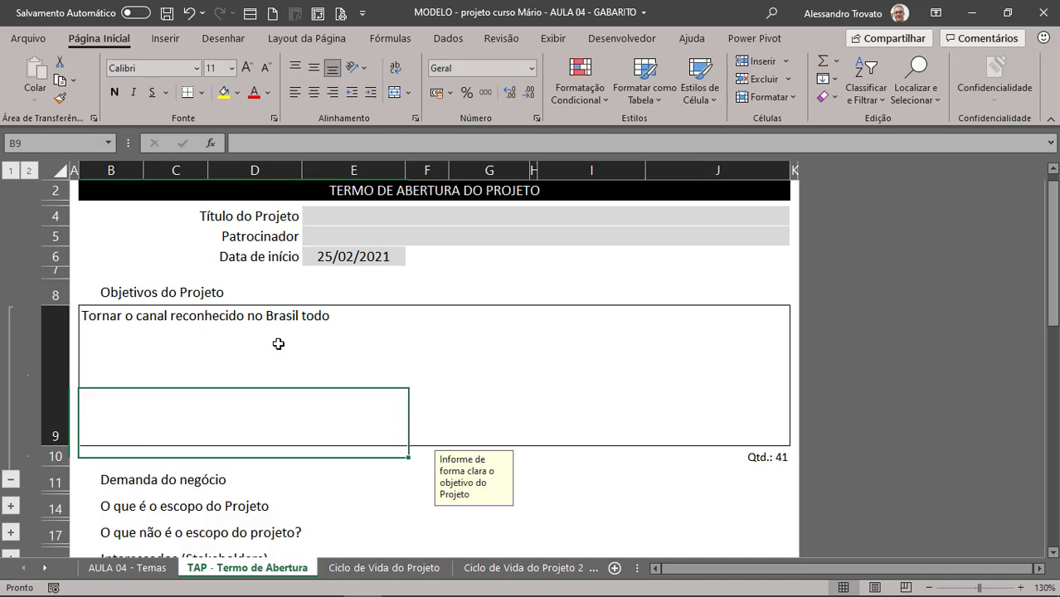
- Add a second line reading "Como fazer isso?" to the text in the Objetivos do Projeto box
key("F2")
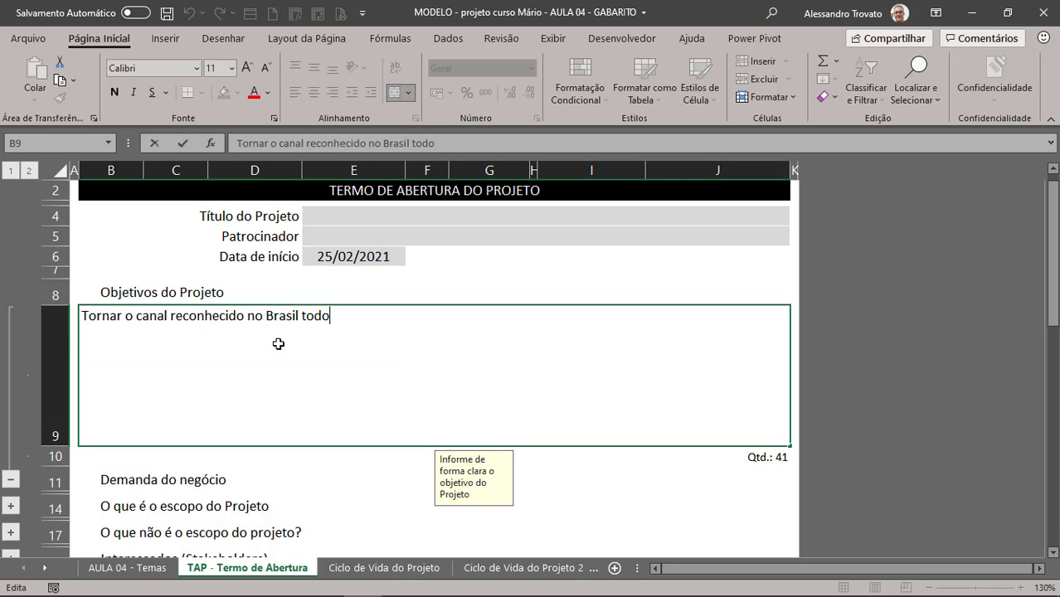
key("alt+Return")
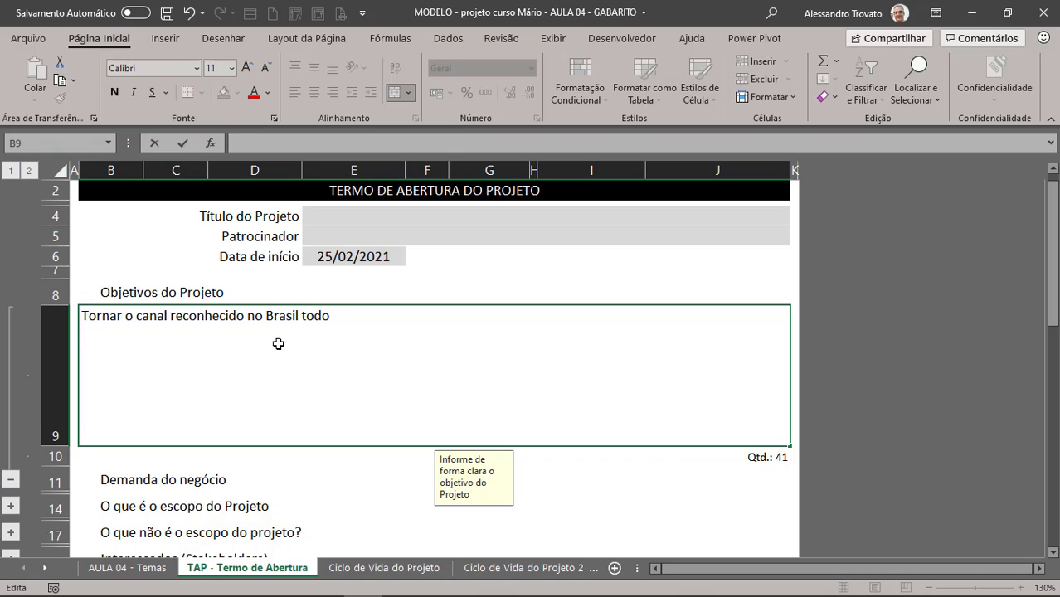
type("Como fa")
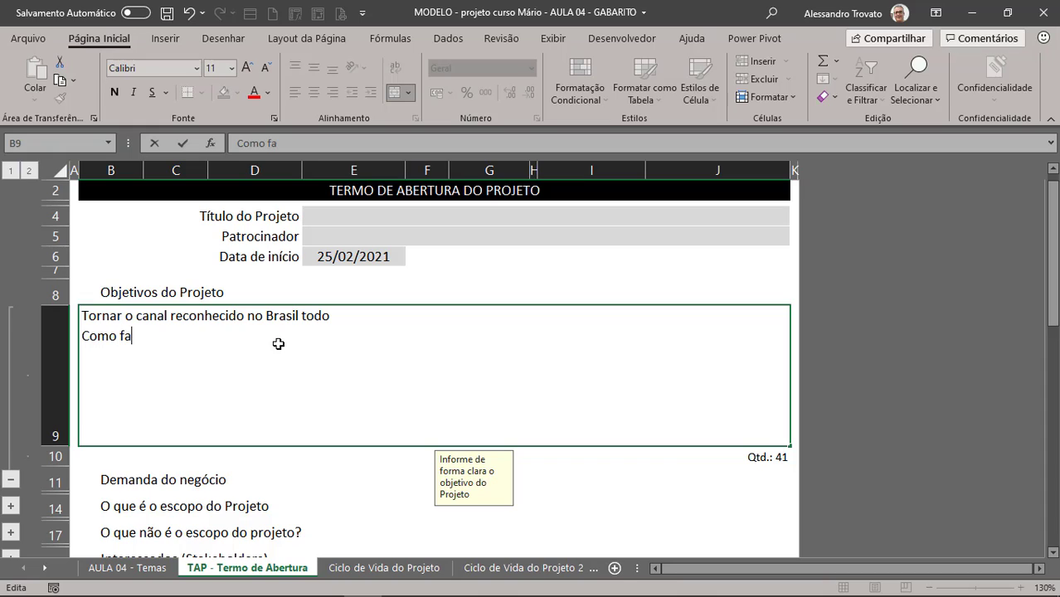
type("zer isso?")
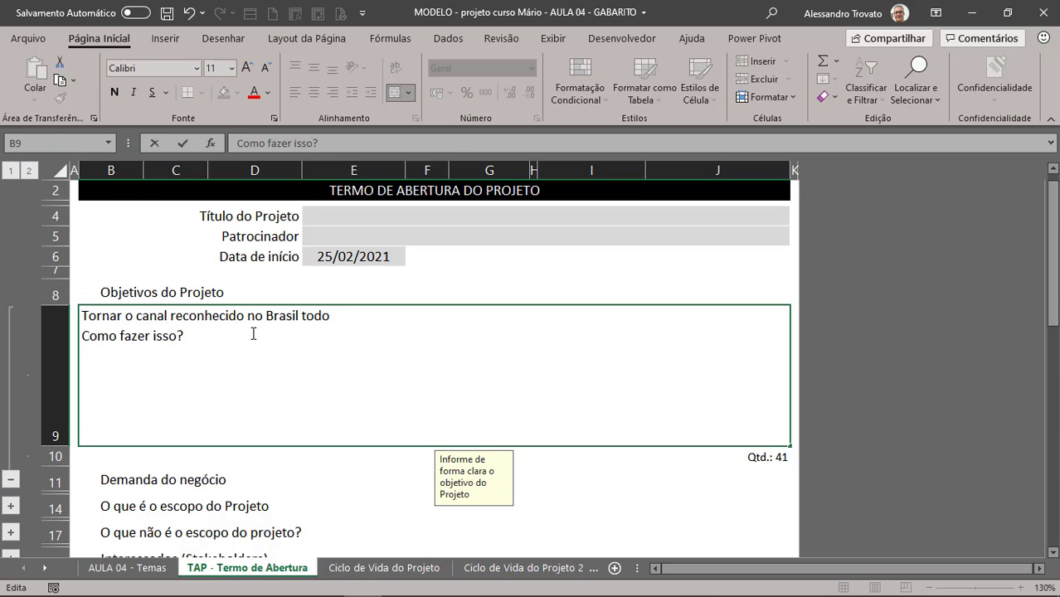
key("ctrl+Return")
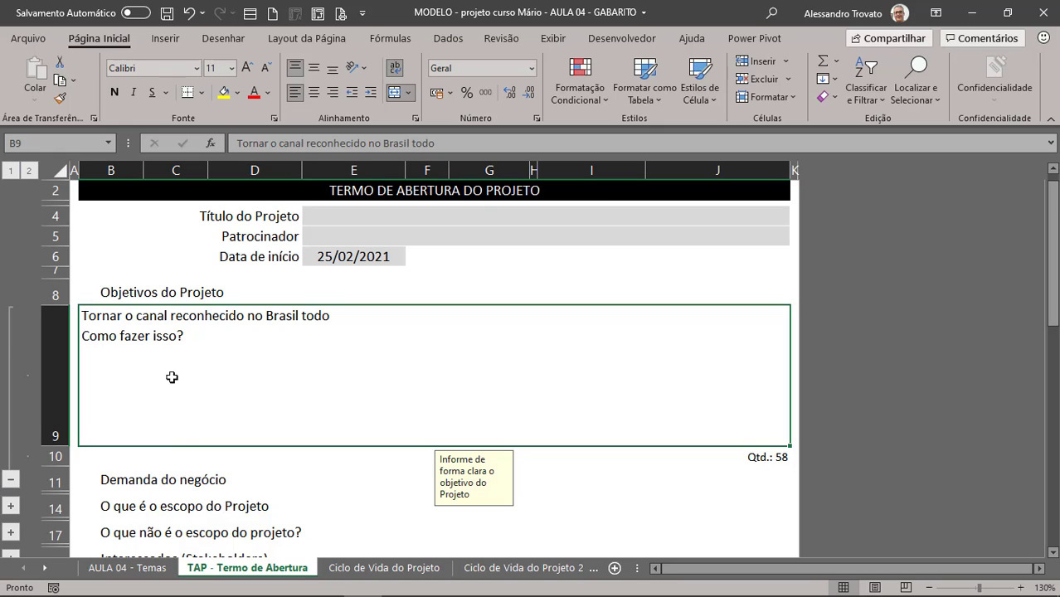
- Clear the sample text from the Objetivos do Projeto box and collapse that section
left_click(10, 479)
left_click(9, 319)
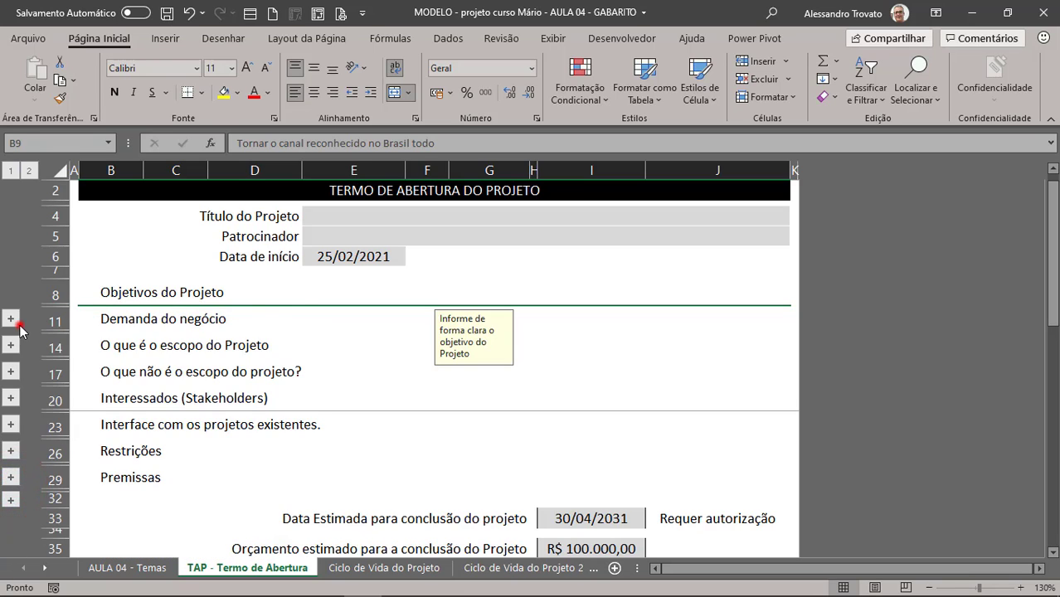
left_click(114, 338)
key("Delete")
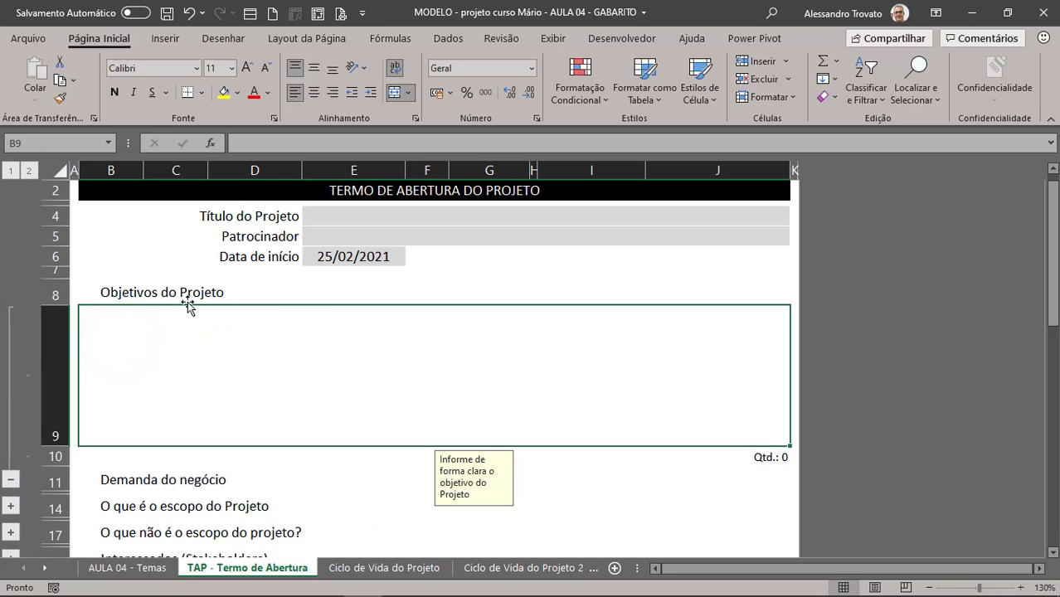
left_click(10, 480)
left_click(105, 327)
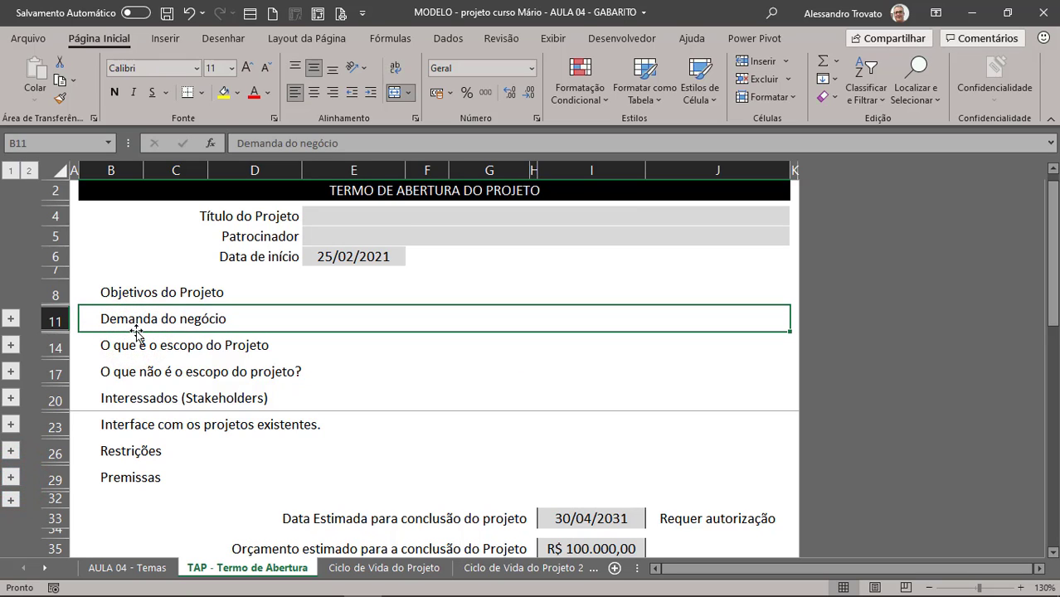
- Hide the row and column headings on the charter sheet
scroll(136, 333, "up", 1)
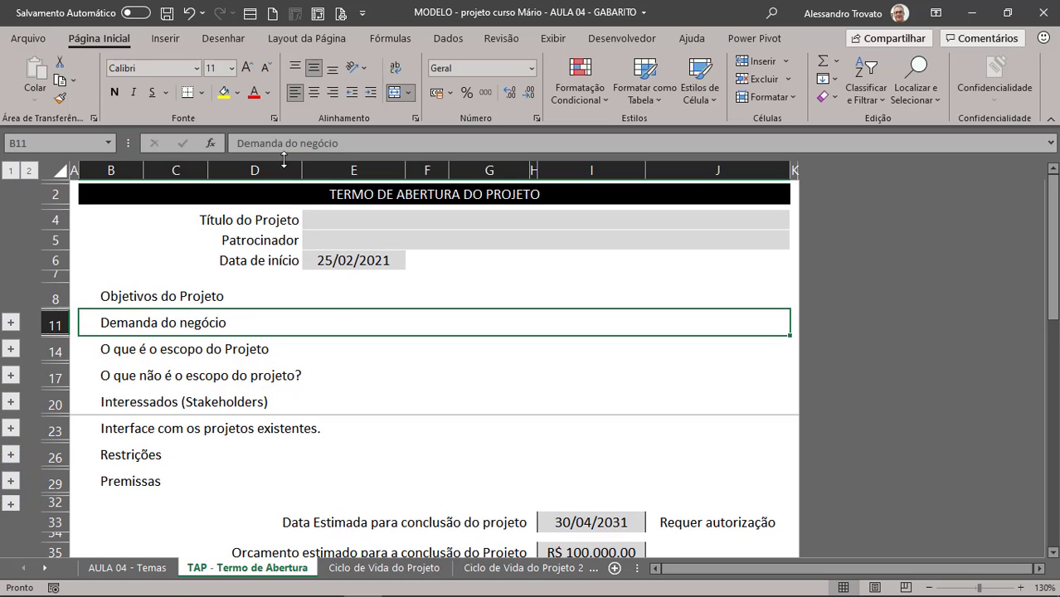
scroll(328, 380, "down", 5)
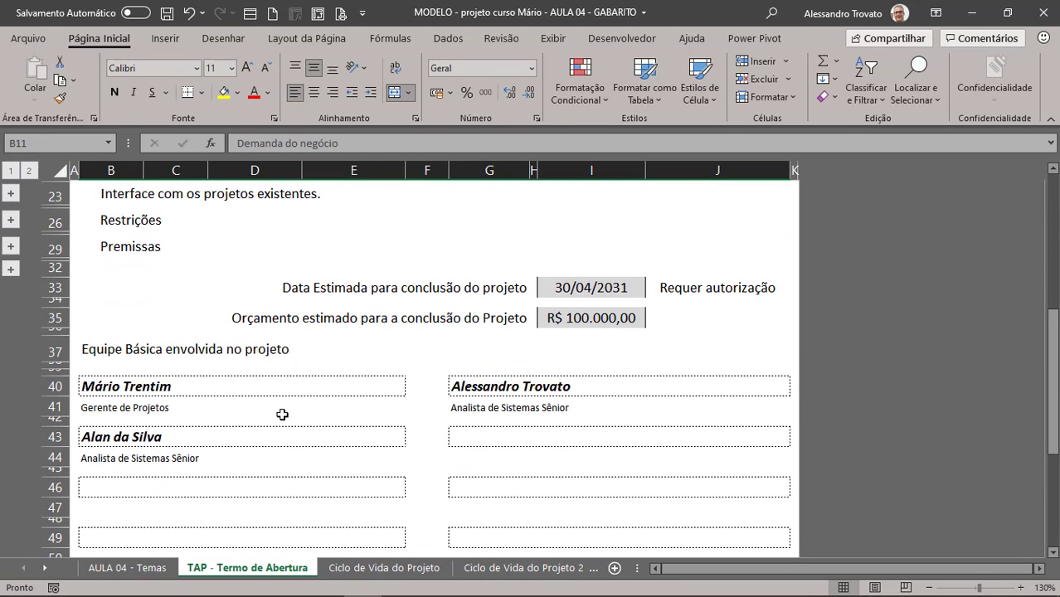
scroll(282, 414, "up", 5)
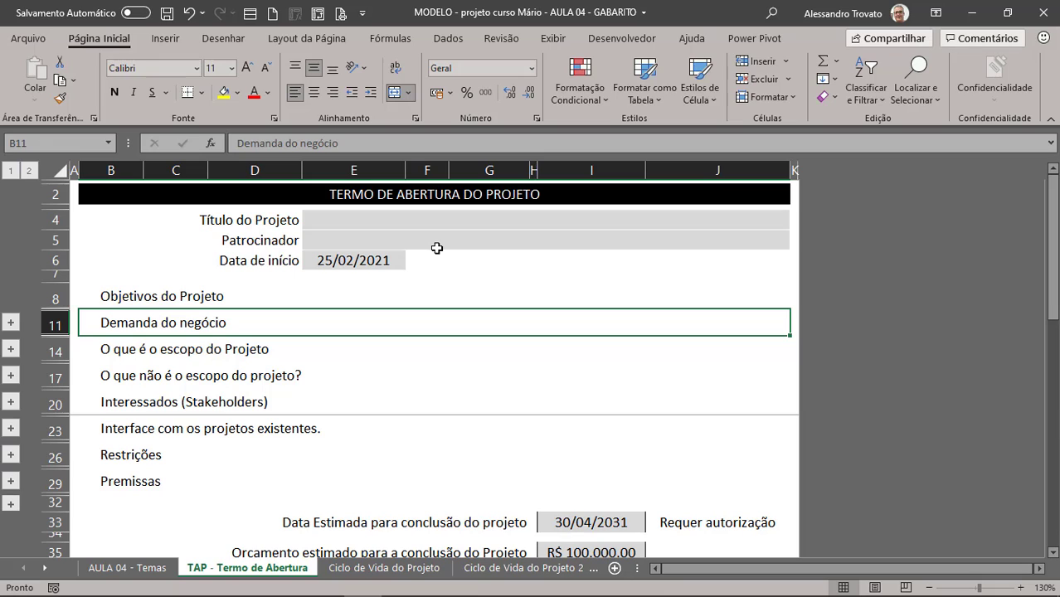
left_click(554, 38)
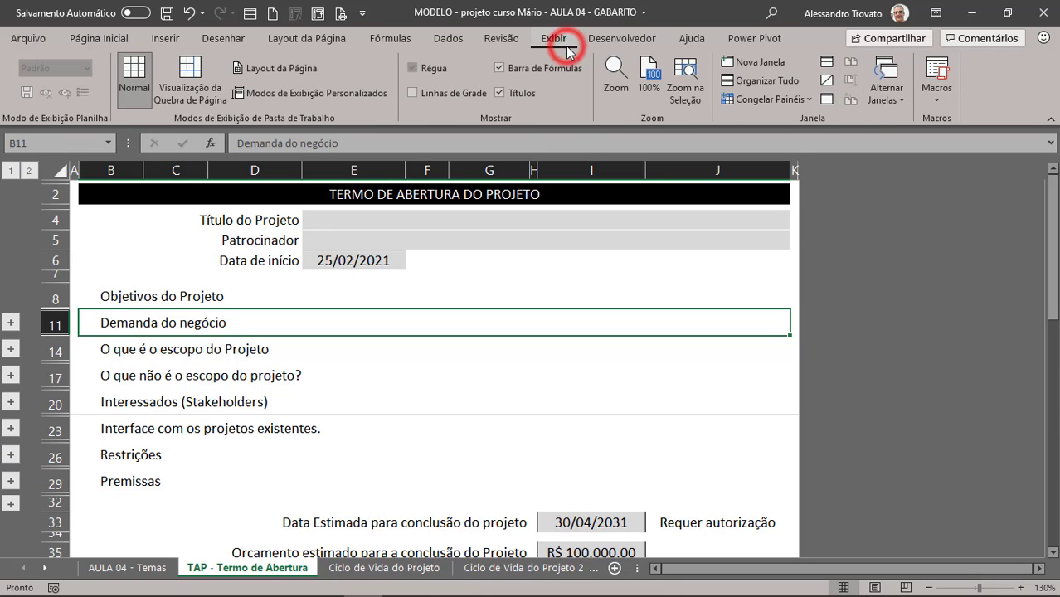
left_click(534, 94)
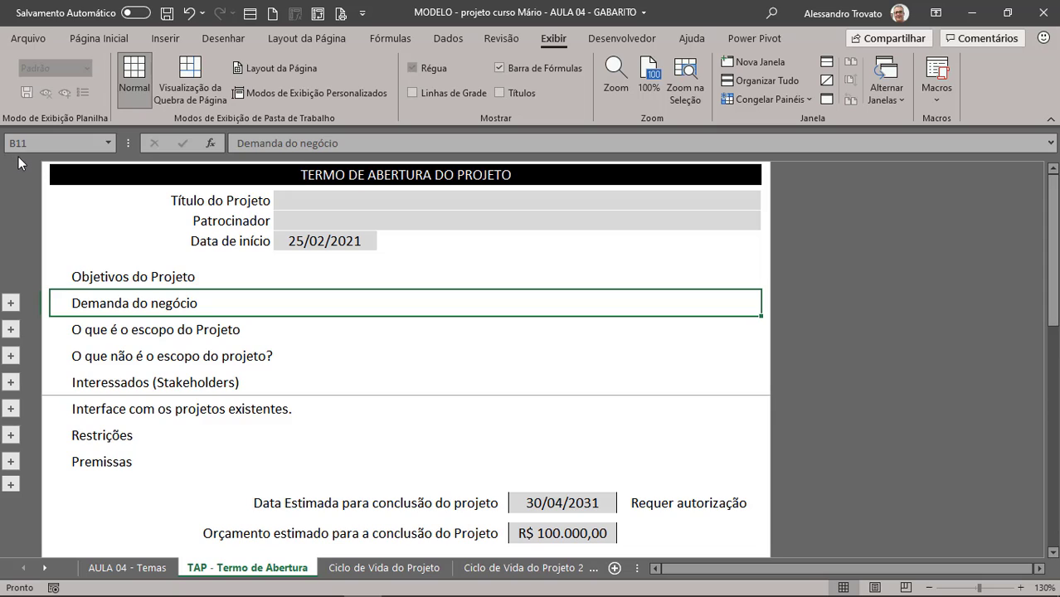
- Test expanding and collapsing the Demanda do negócio section, and save the workbook
left_click(14, 332)
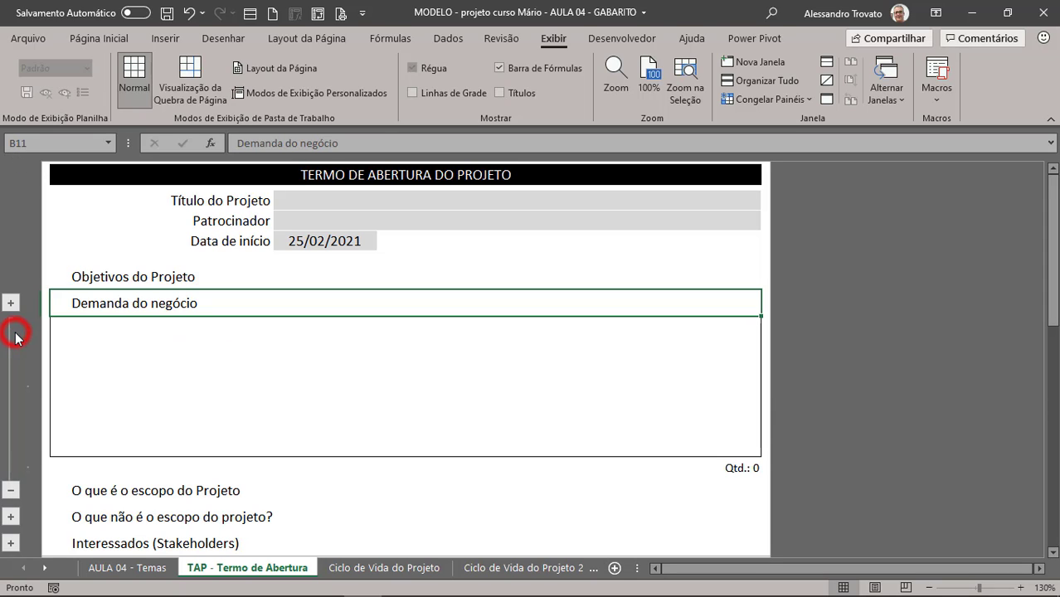
left_click(15, 488)
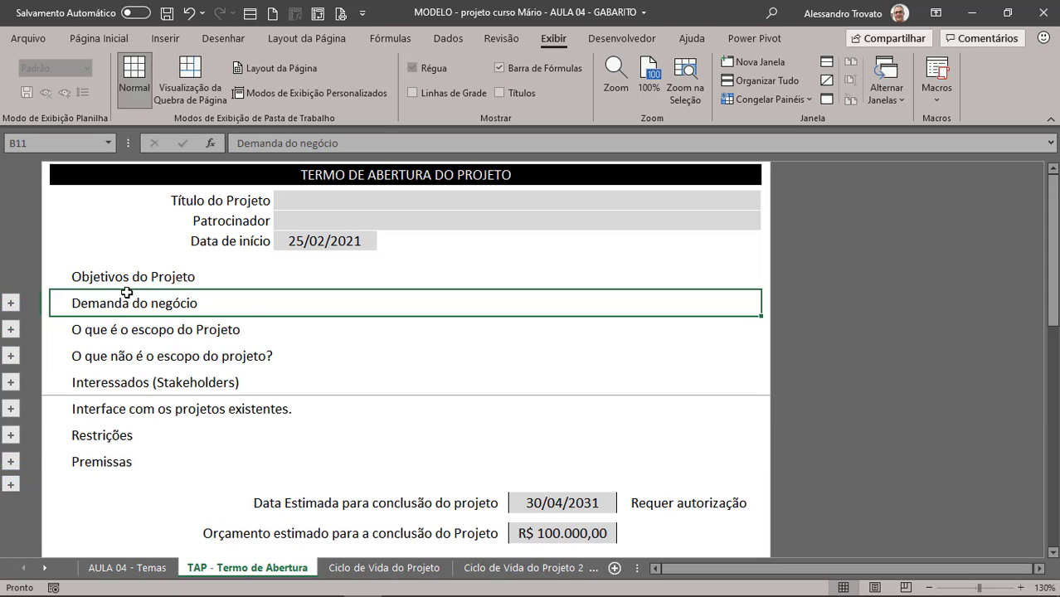
left_click(167, 13)
- Try expanding the Demanda do negócio section with the sheet protected under the default permissions, and unprotect the sheet
left_click(500, 39)
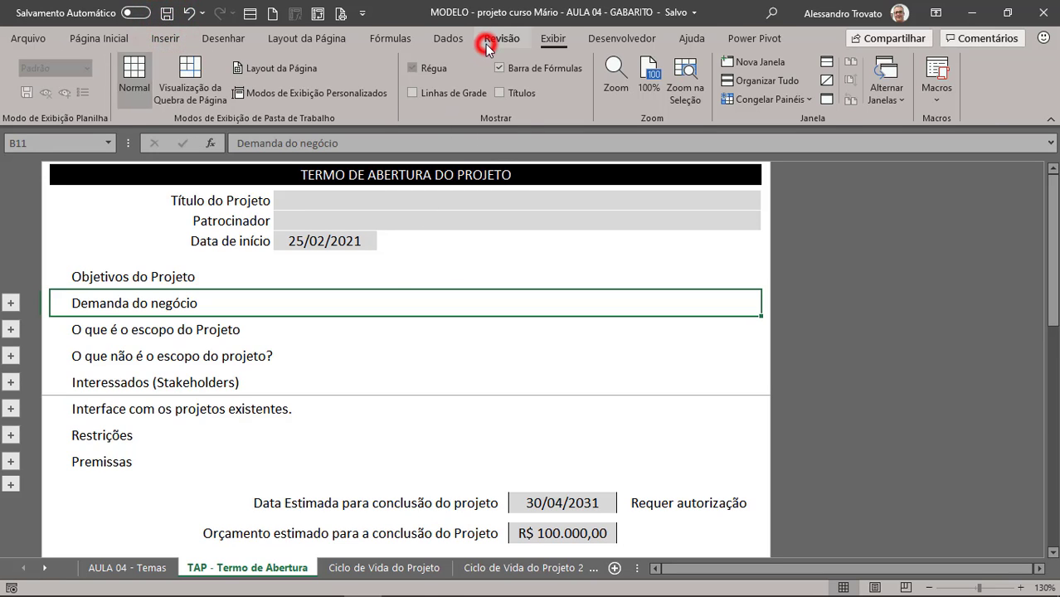
left_click(733, 83)
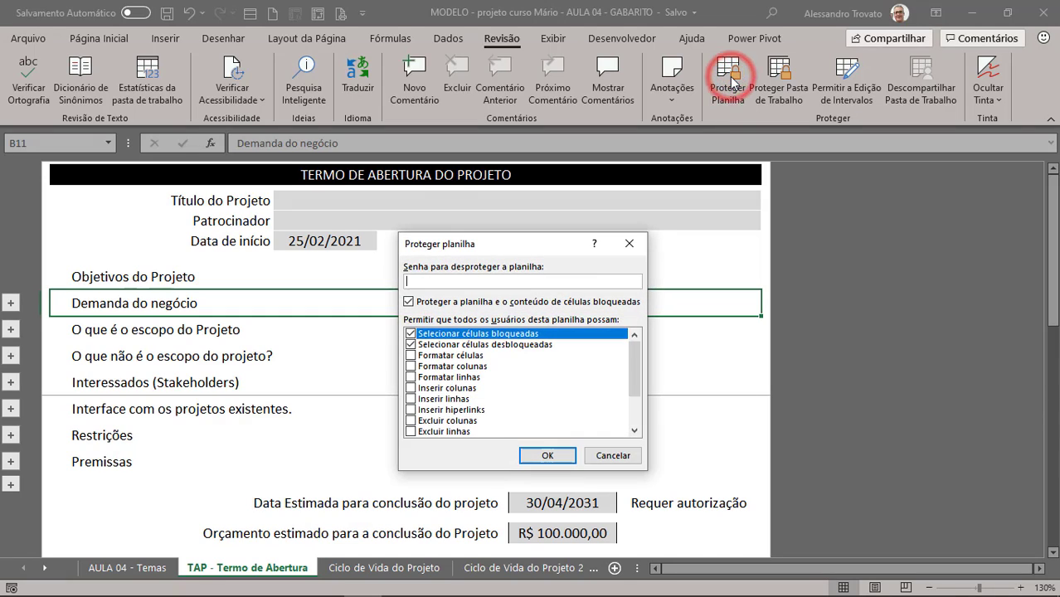
left_click(545, 454)
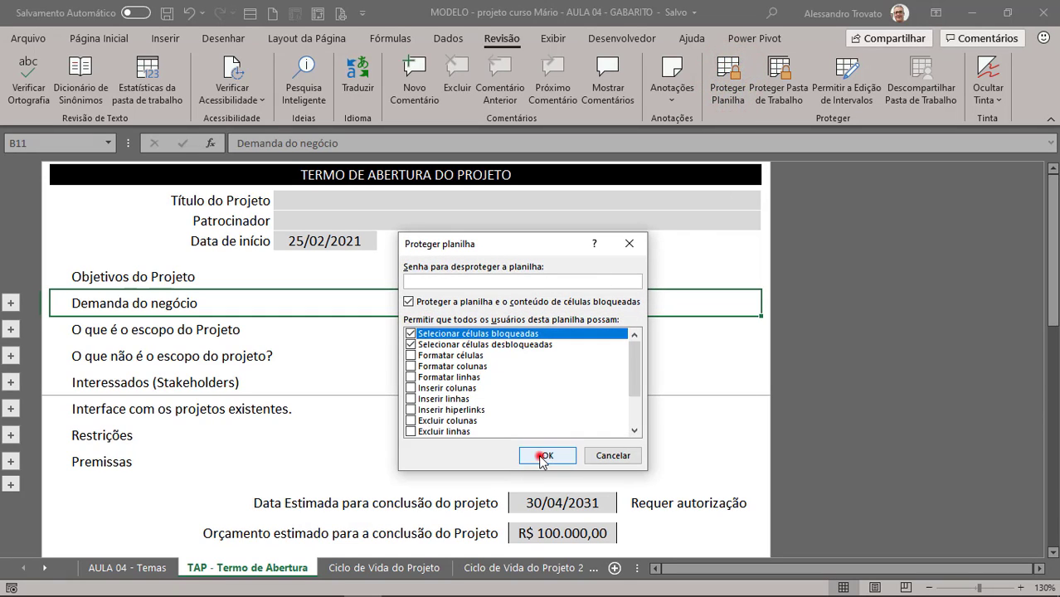
left_click(9, 330)
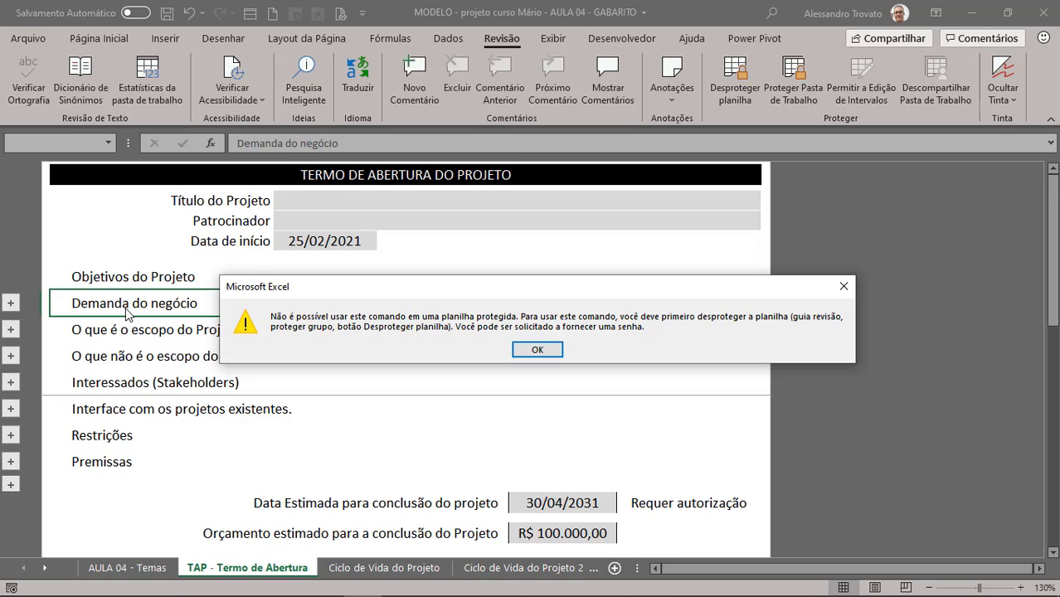
left_click(538, 351)
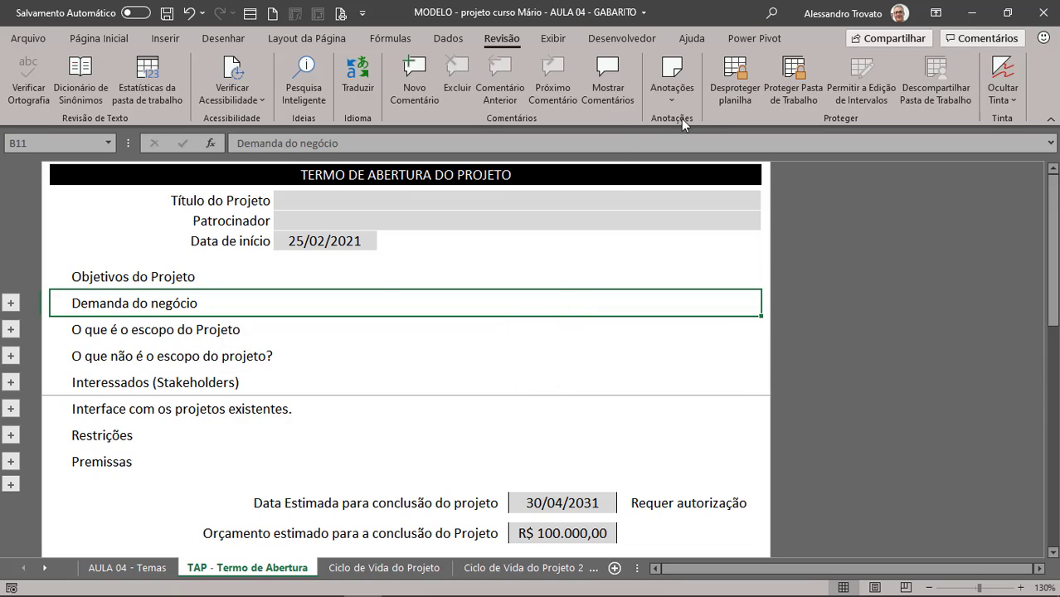
left_click(727, 88)
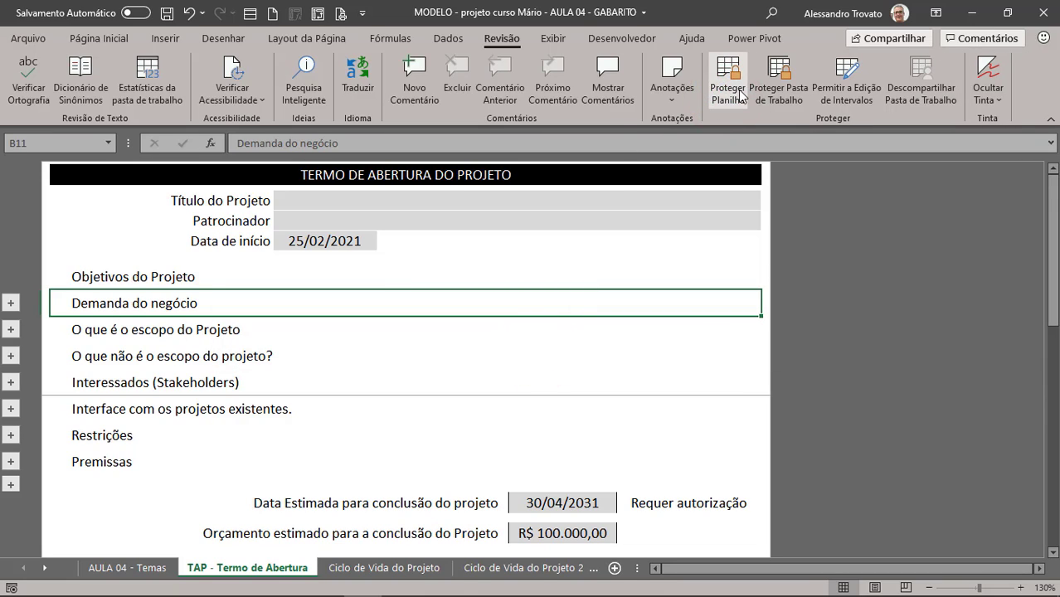
- Protect the sheet without a password, allowing users to select locked and unlocked cells and to format rows (Formatar linhas)
left_click(739, 93)
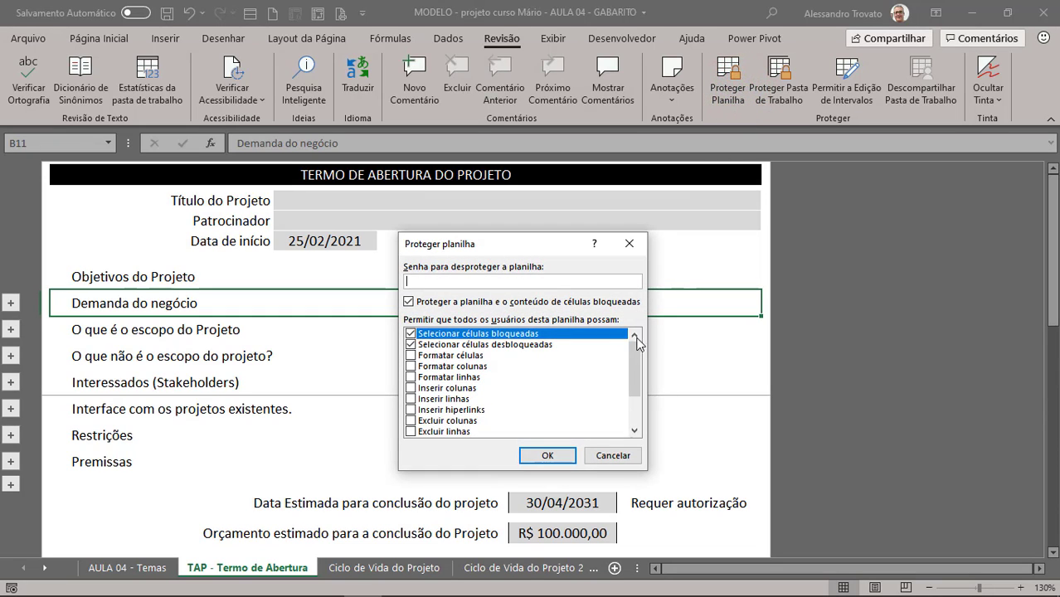
left_click(412, 379)
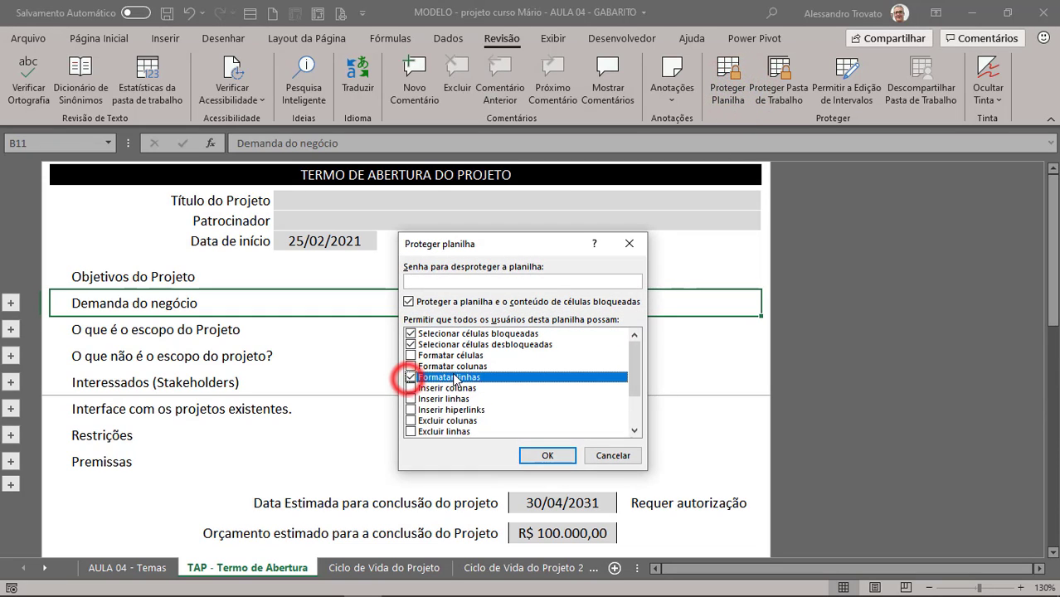
left_click(547, 457)
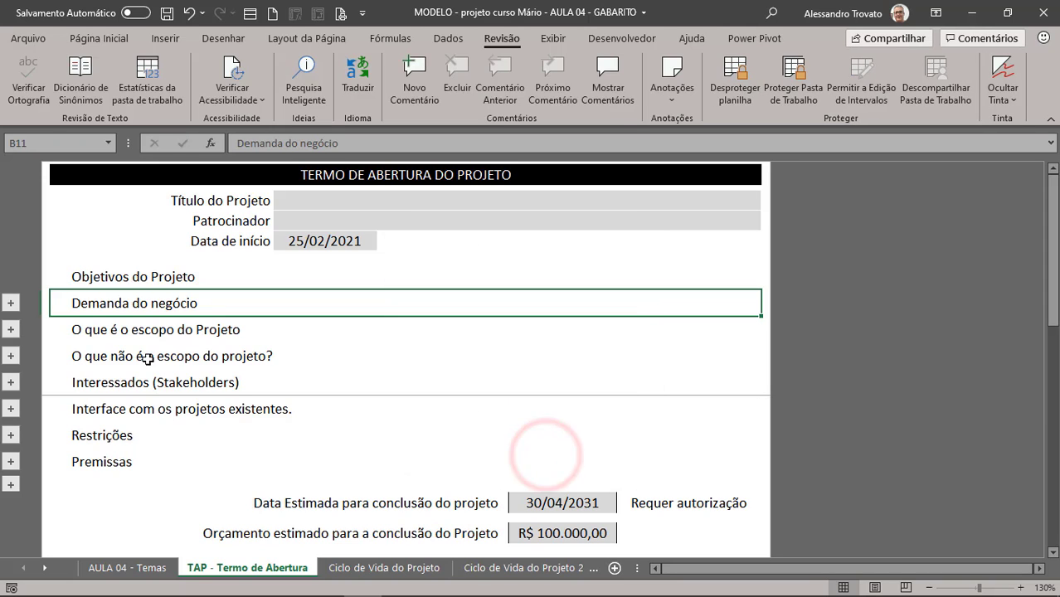
- Test expanding and collapsing the Objetivos do Projeto and Demanda do negócio sections on the protected sheet
left_click(11, 304)
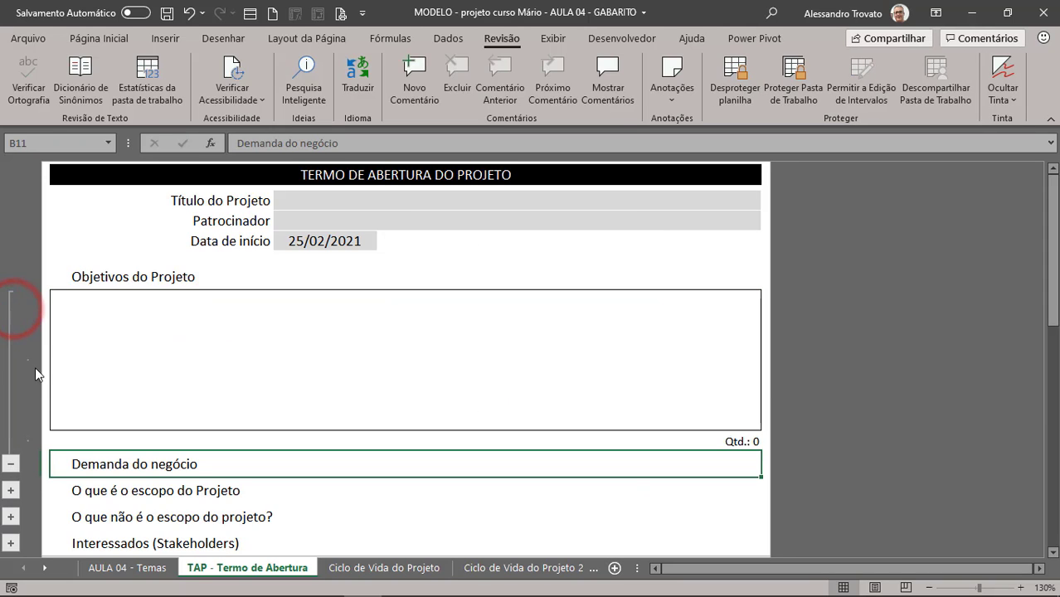
left_click(11, 464)
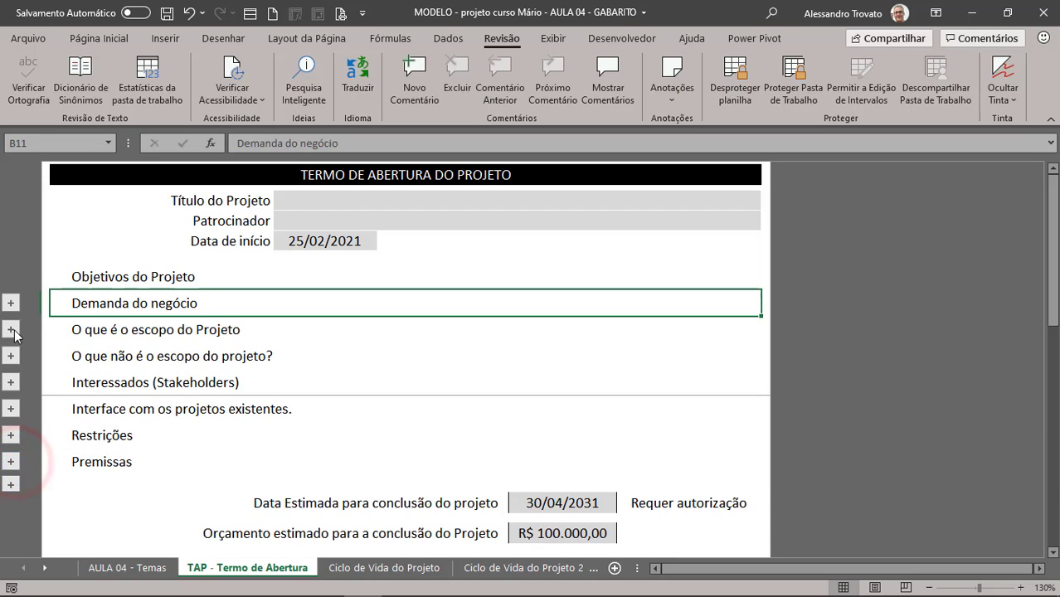
left_click(11, 330)
left_click(10, 485)
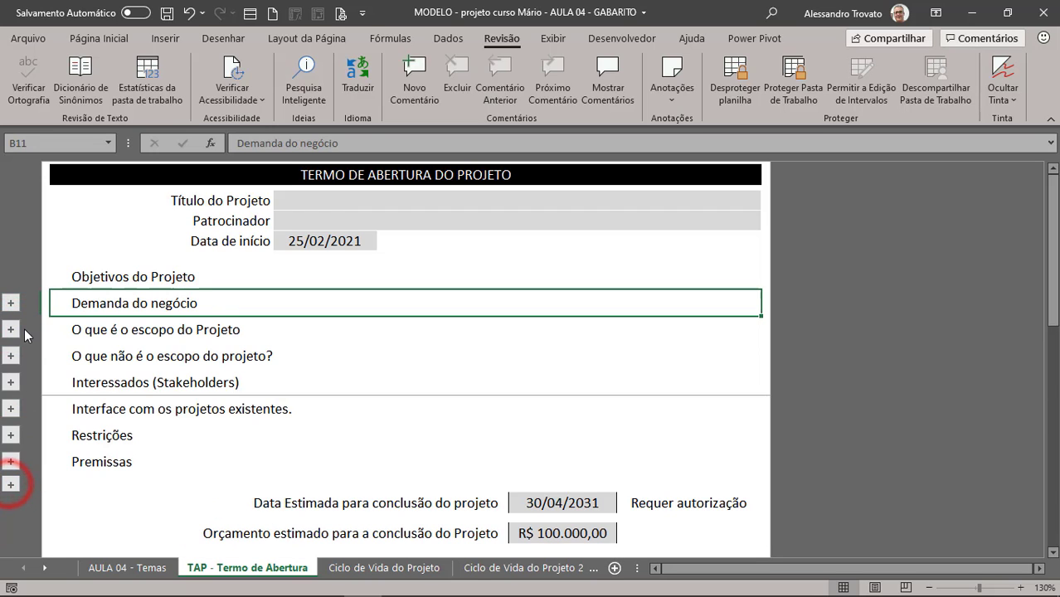
- Check which cells can be selected on the protected sheet, moving through the input cells down to the Equipe Básica fields
left_click(294, 327)
left_click(299, 300)
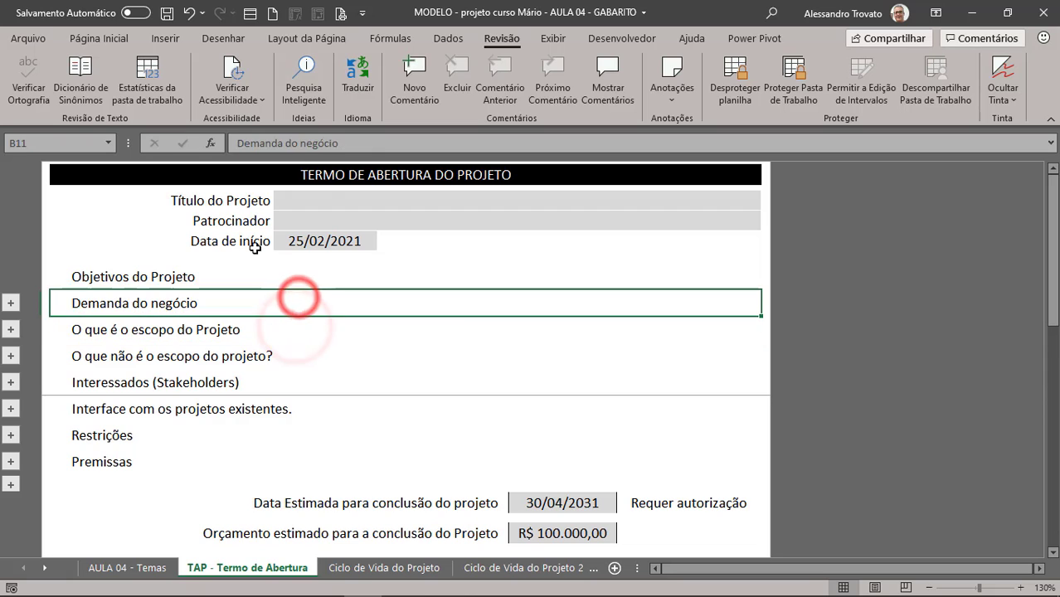
left_click(254, 248)
left_click(296, 200)
left_click(347, 215)
key("Return")
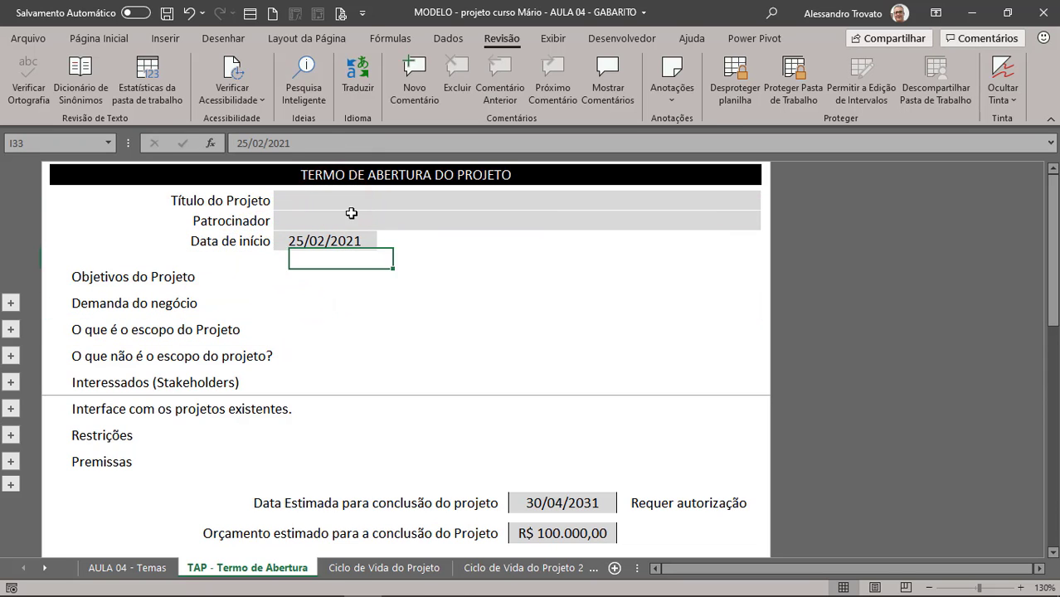
key("Return")
key("Return")
key("Return")
key("Return")
key("Return")
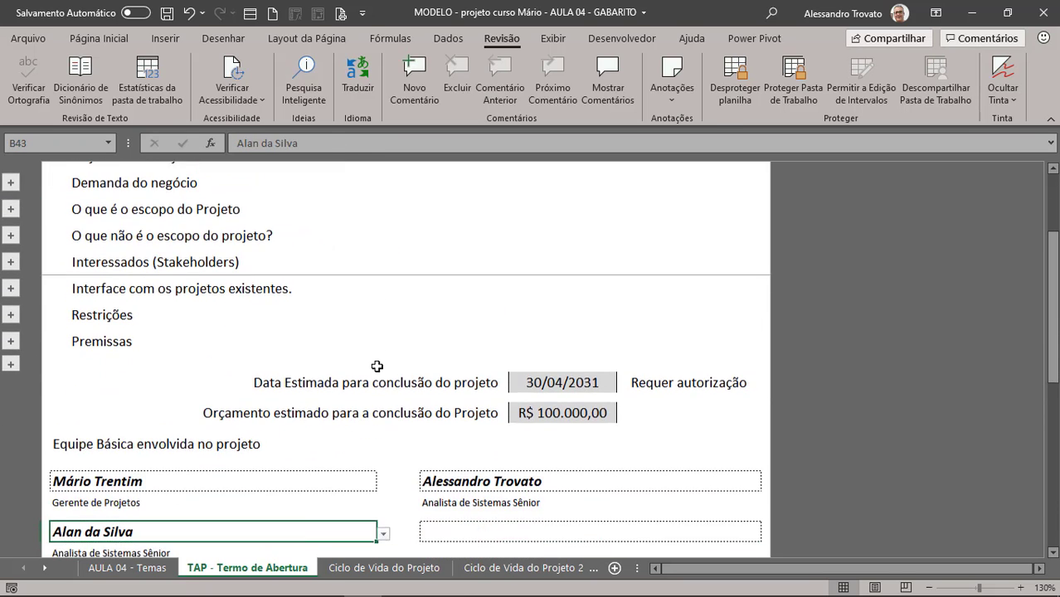
- Check the cell-to-cell movement from the Título do Projeto field on the protected sheet while all sections are collapsed
key("Return")
key("Return")
scroll(377, 366, "up", 1)
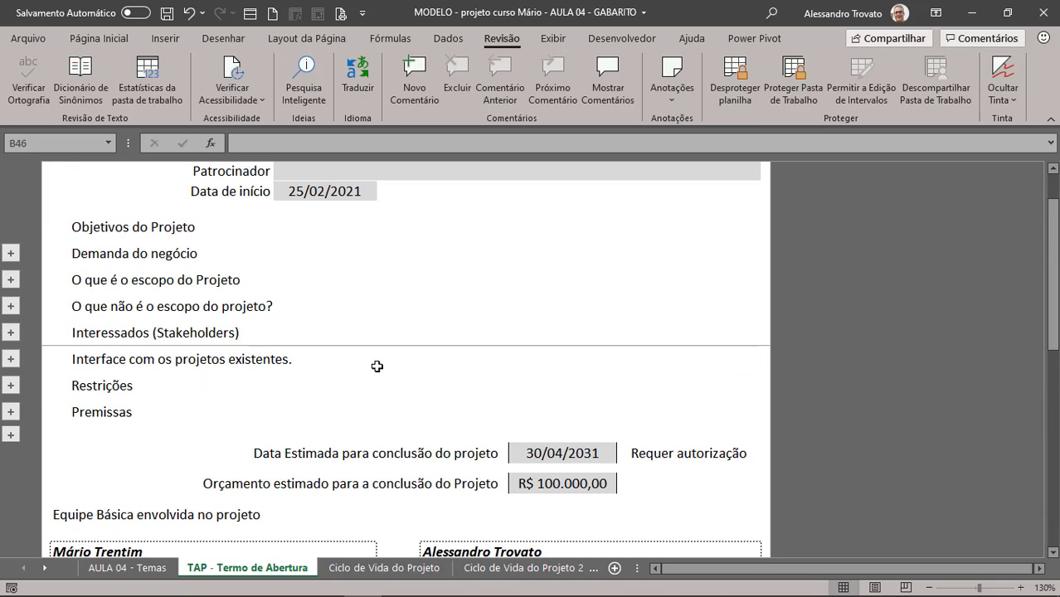
scroll(377, 366, "up", 2)
left_click(304, 205)
key("Return")
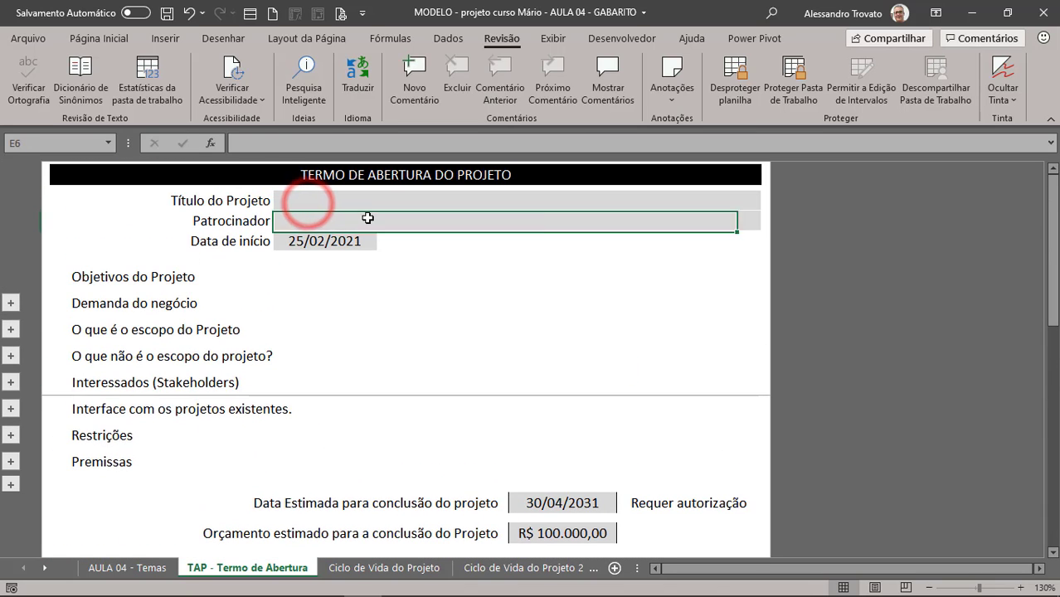
key("Return")
key("Return")
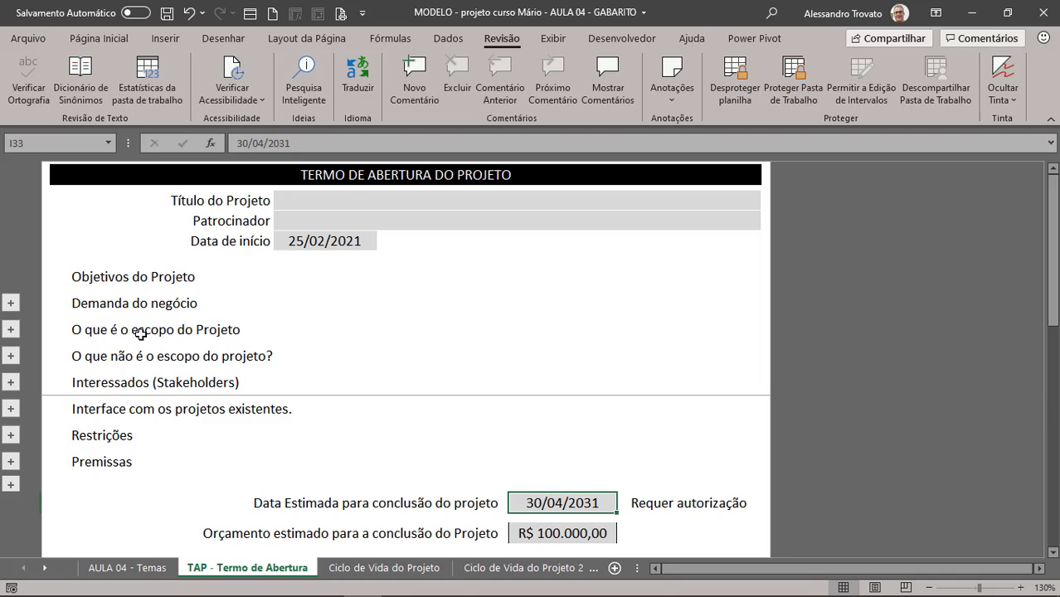
- Expand the Demanda do negócio section and check the cell-to-cell movement from Título do Projeto through its description box to the Equipe Básica fields
left_click(12, 332)
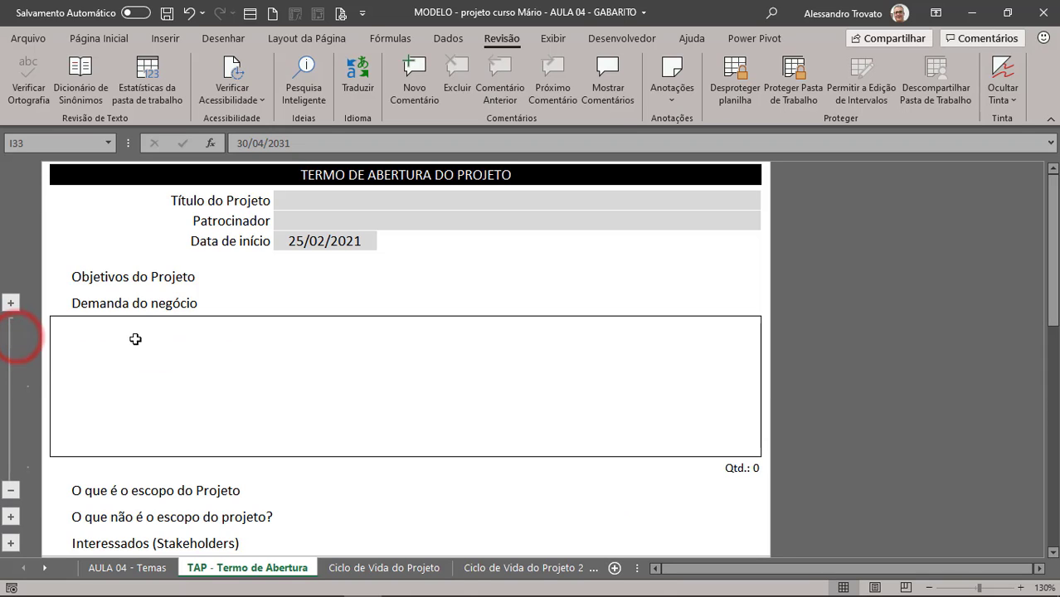
left_click(298, 202)
key("Return")
key("Return")
key("Return")
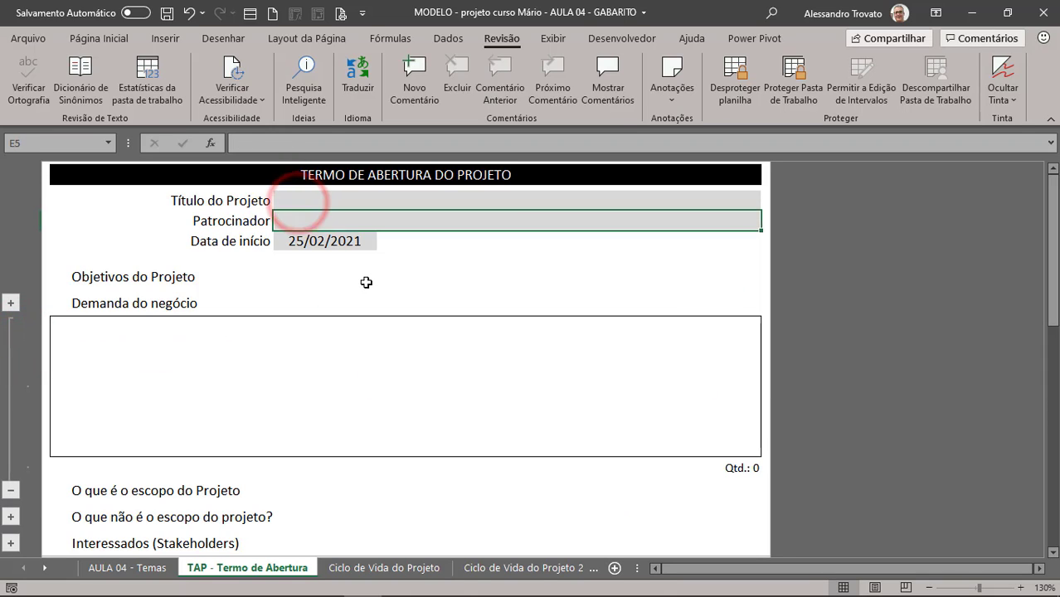
key("Return")
key("Return")
key("Return")
key("Return")
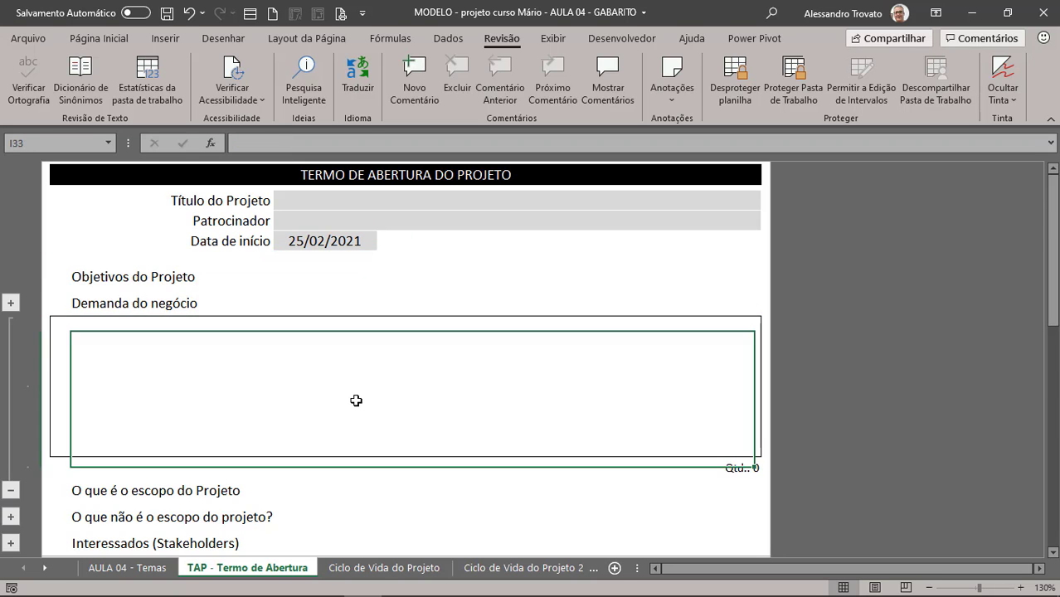
key("Return")
type("'")
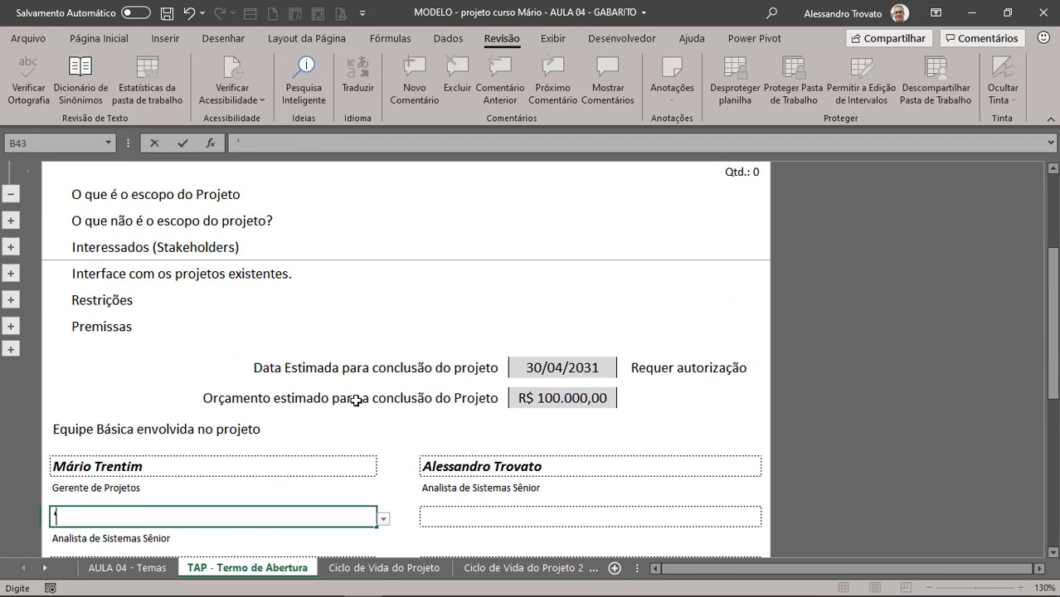
key("Return")
key("Escape")
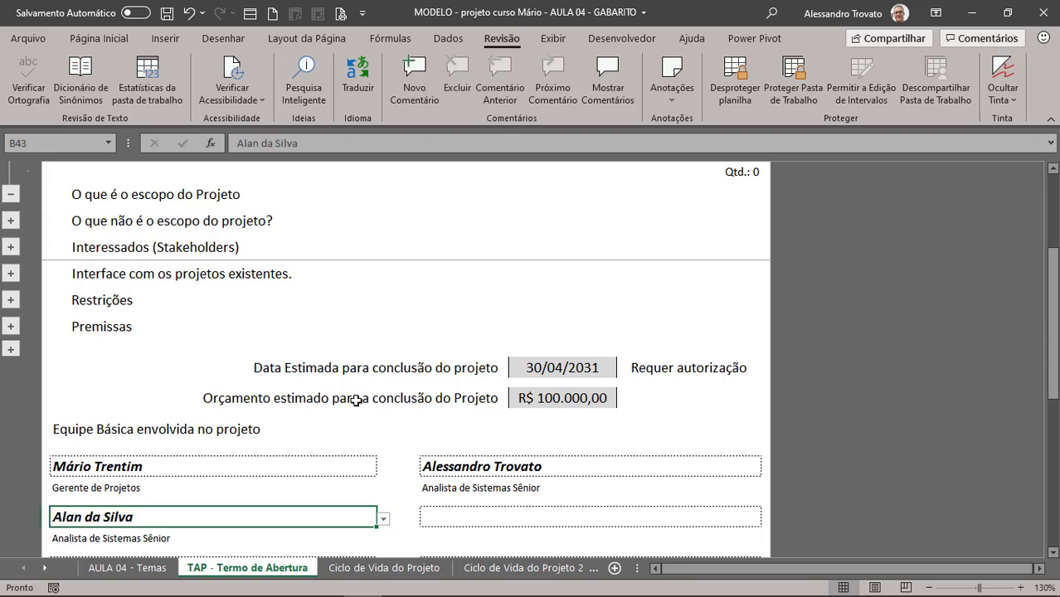
key("Return")
key("Return")
scroll(356, 401, "down", 2)
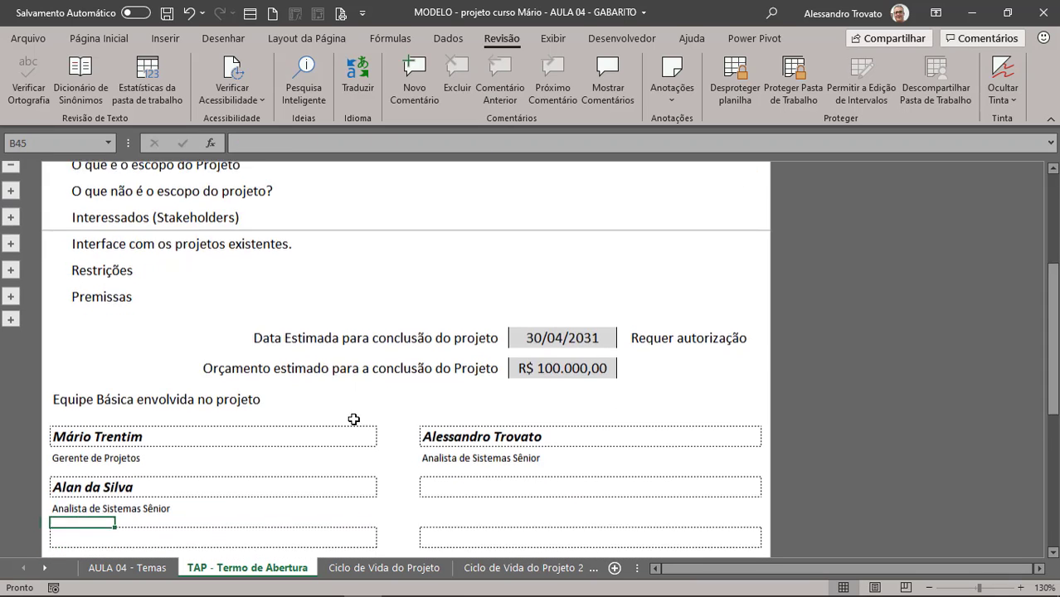
- Test the validation of the empty second-row Equipe Básica field with the invalid entry "as", and cancel the entry
left_click(214, 395)
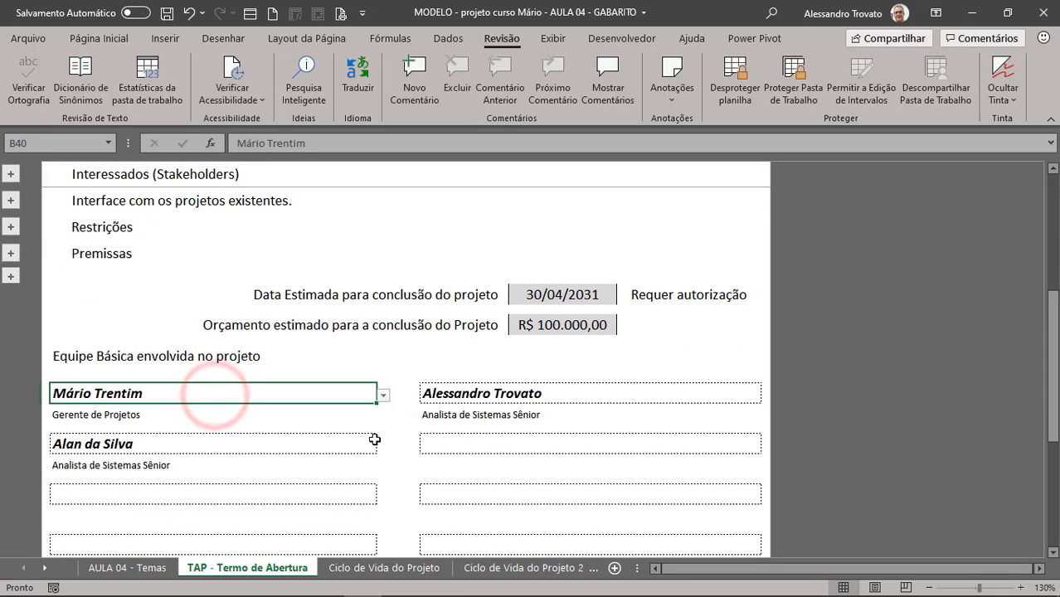
left_click(438, 440)
type("sa")
key("BackSpace")
key("BackSpace")
type("as")
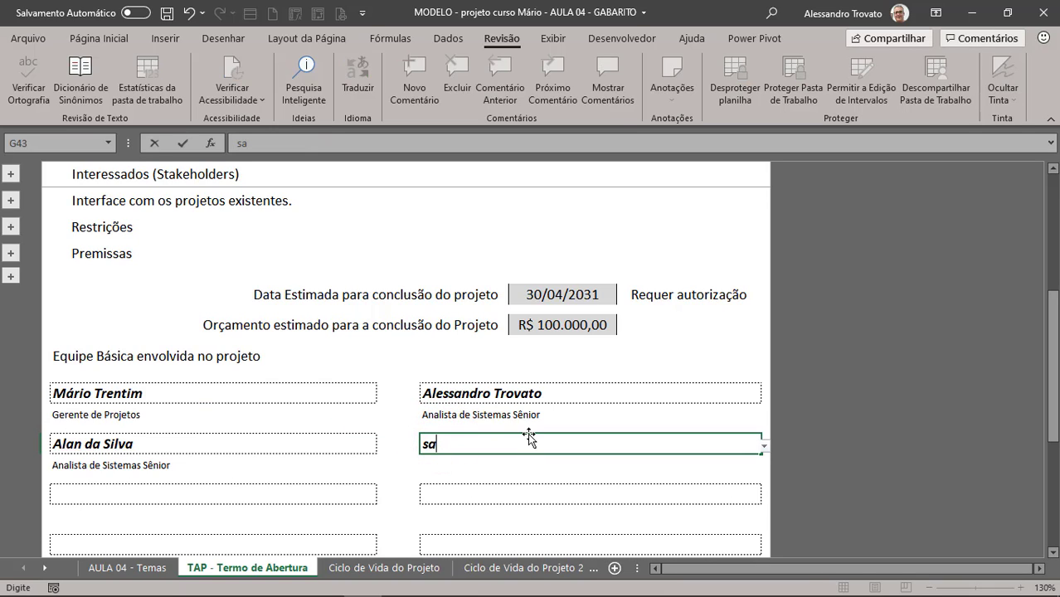
key("Return")
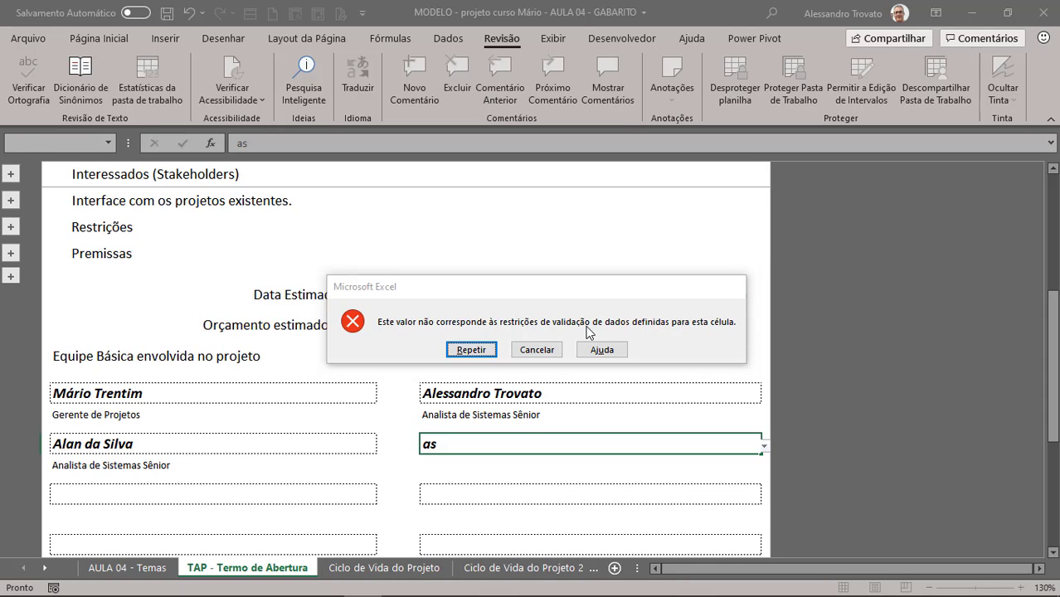
key("Escape")
left_click(493, 445)
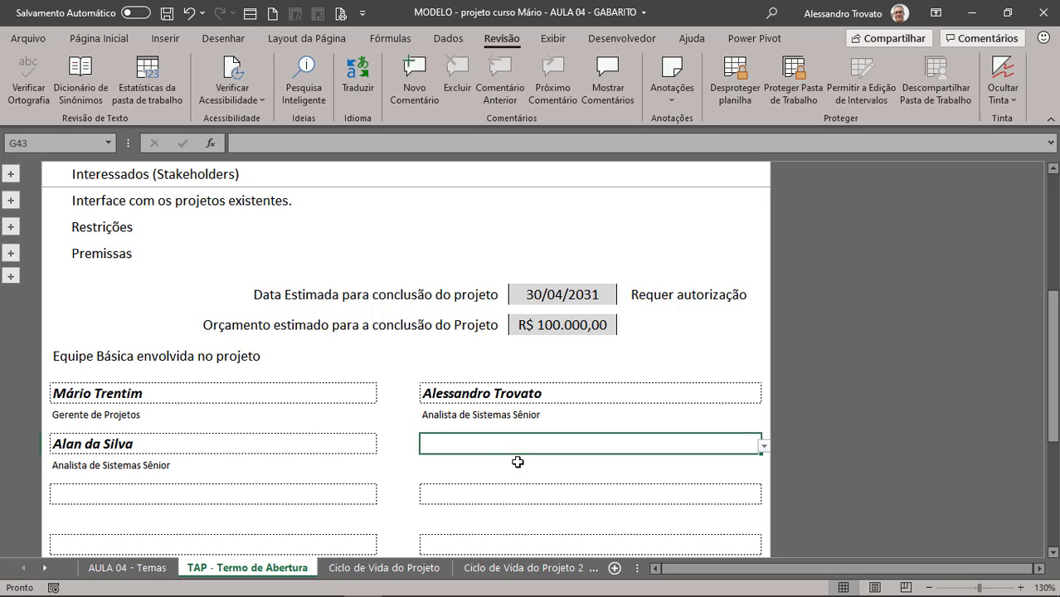
- Save the workbook and unprotect the TAP - Termo de Abertura sheet
scroll(517, 462, "up", 5)
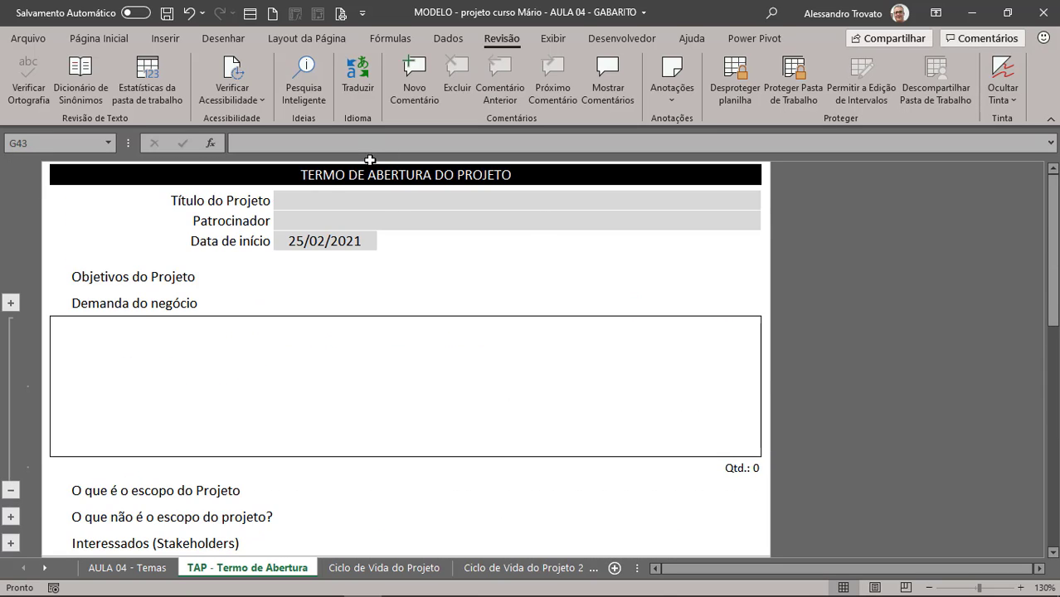
left_click(167, 14)
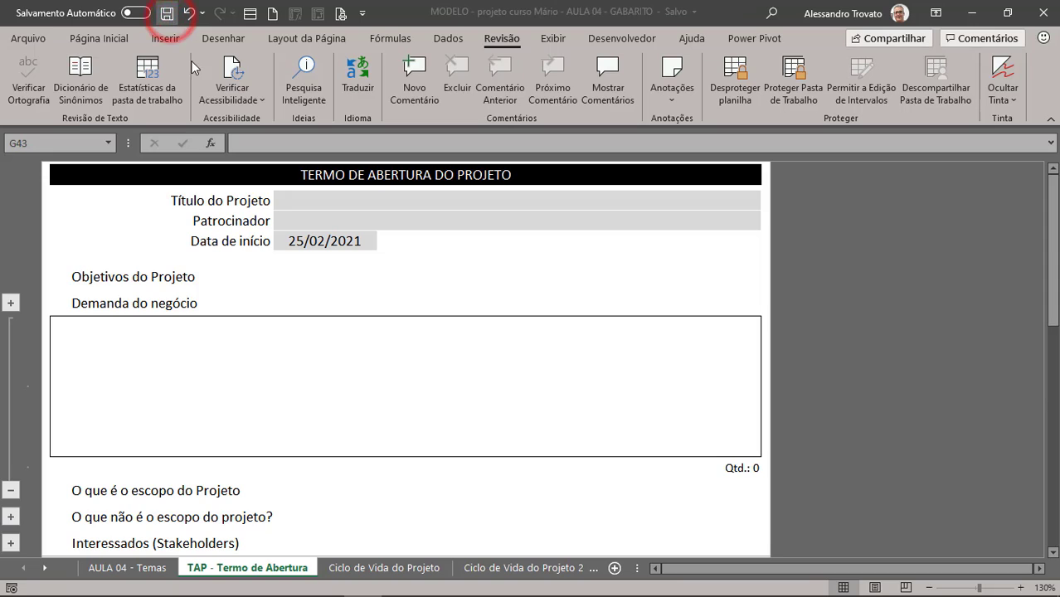
left_click(90, 211)
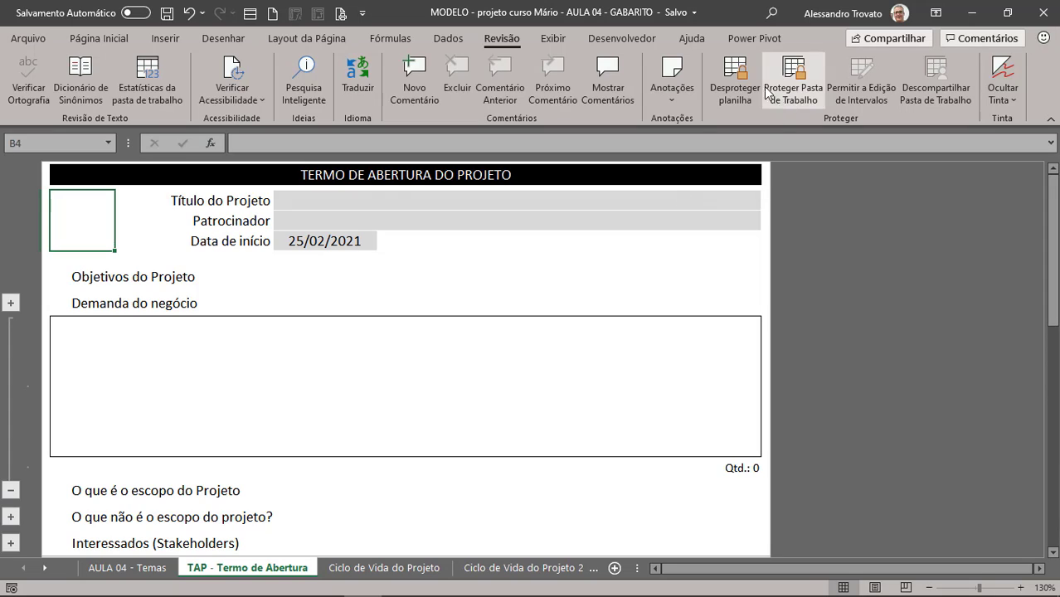
left_click(735, 79)
- Insert the outlined billboard icon from the icon library at cell B4 as a logo placeholder
left_click(96, 237)
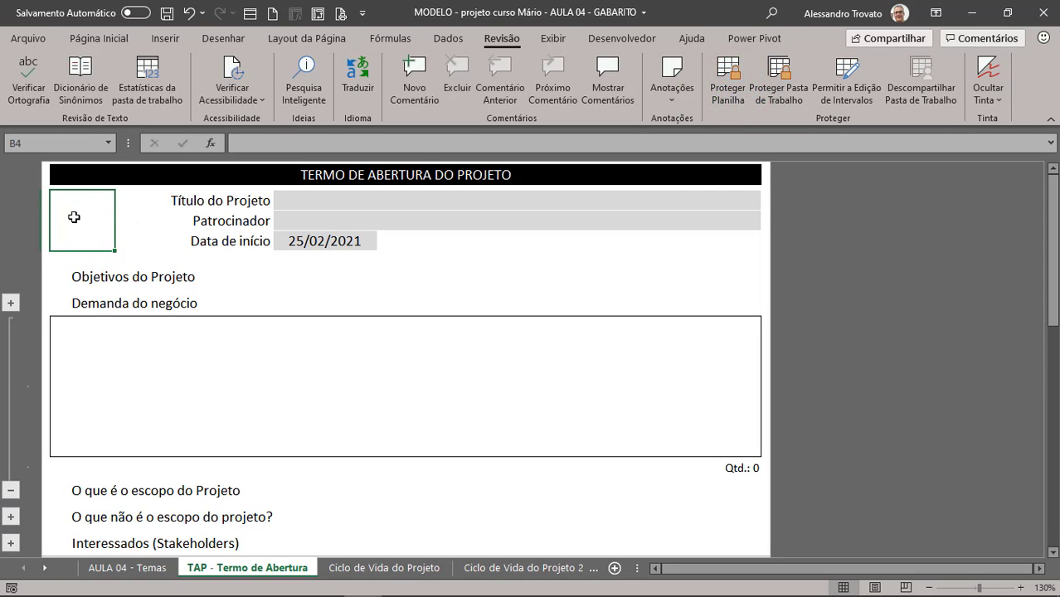
left_click(165, 39)
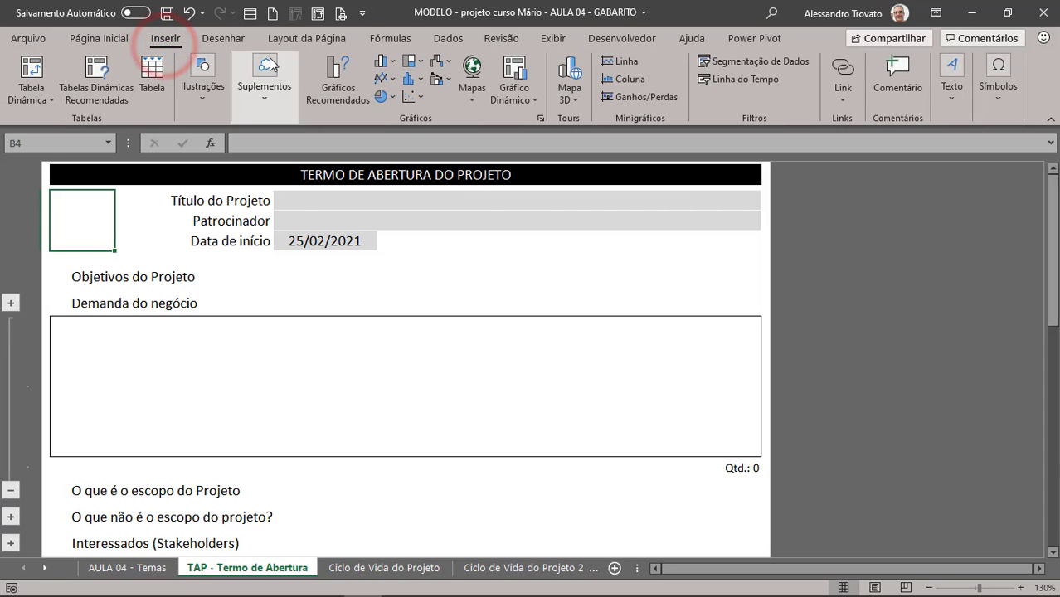
left_click(197, 76)
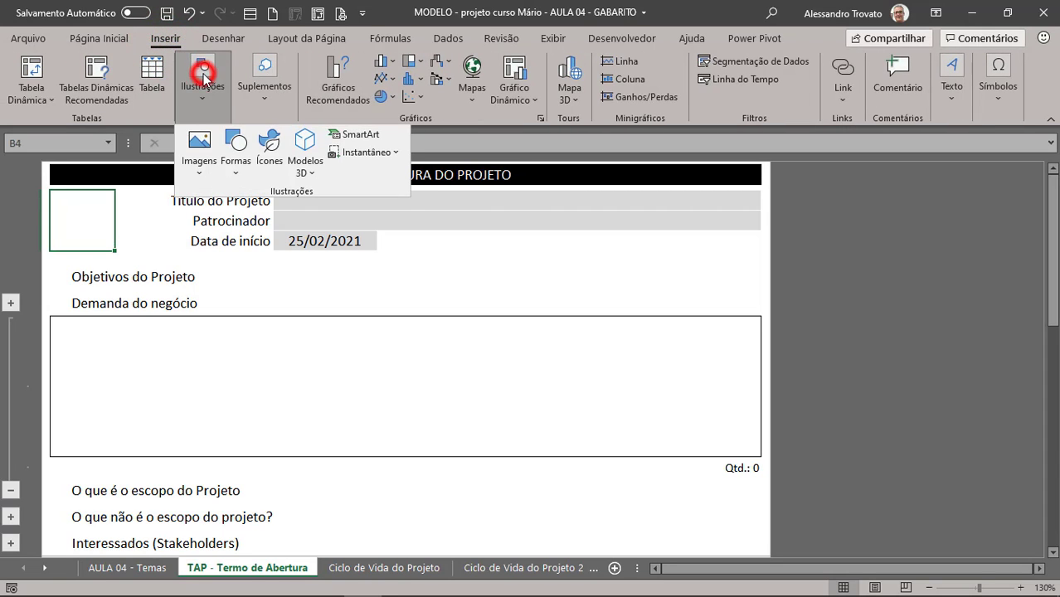
left_click(280, 146)
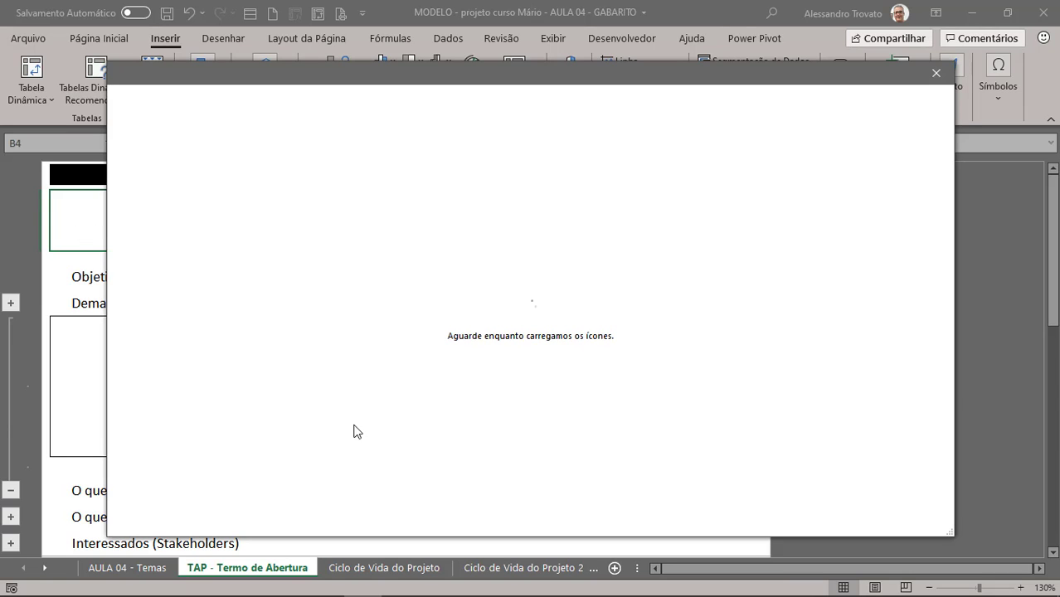
key("alt+Tab")
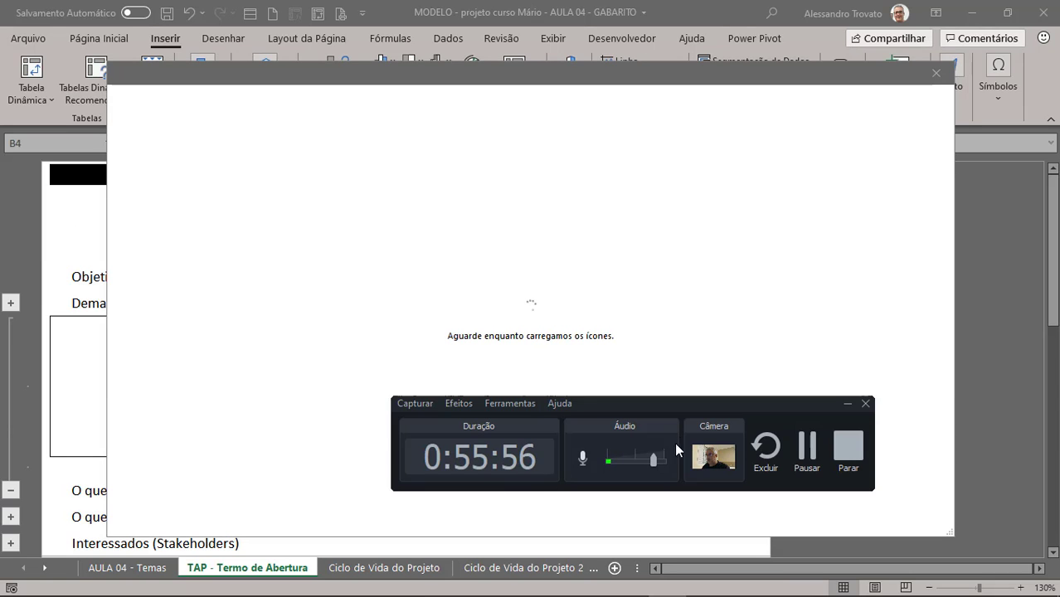
left_click(241, 77)
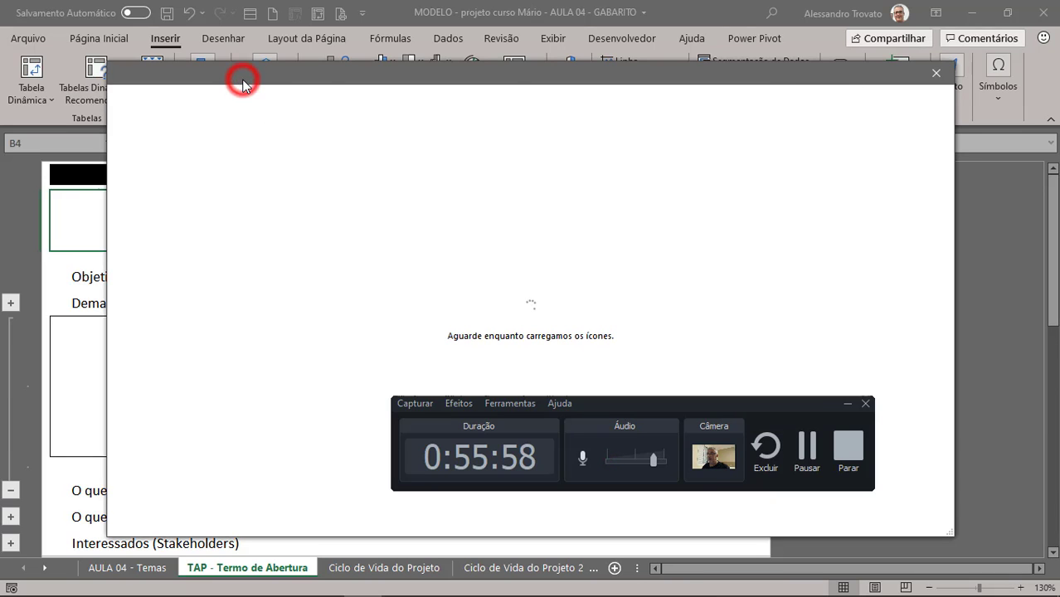
left_click(850, 405)
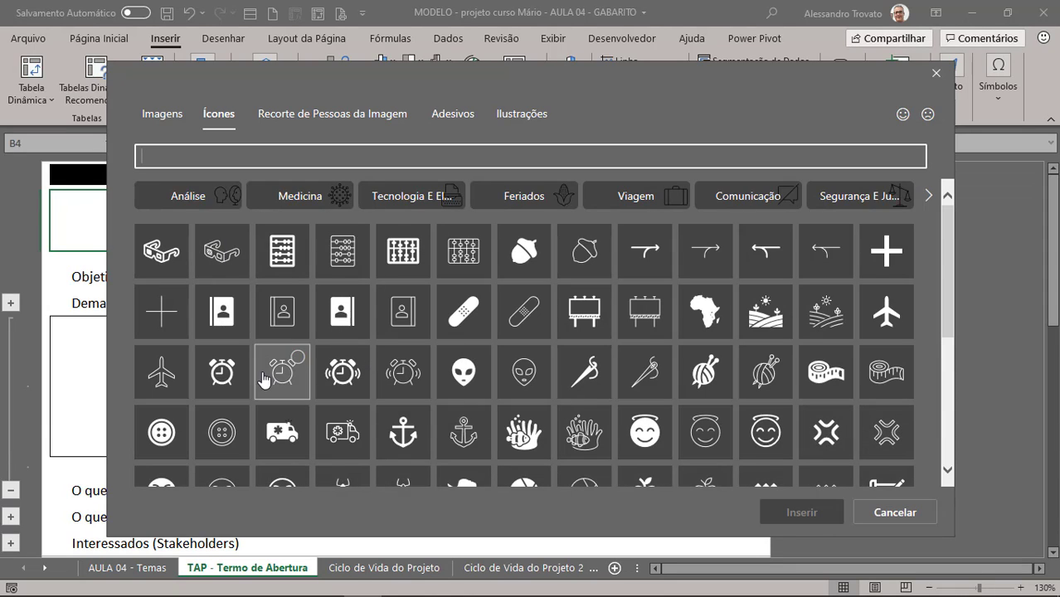
left_click(579, 321)
left_click(776, 512)
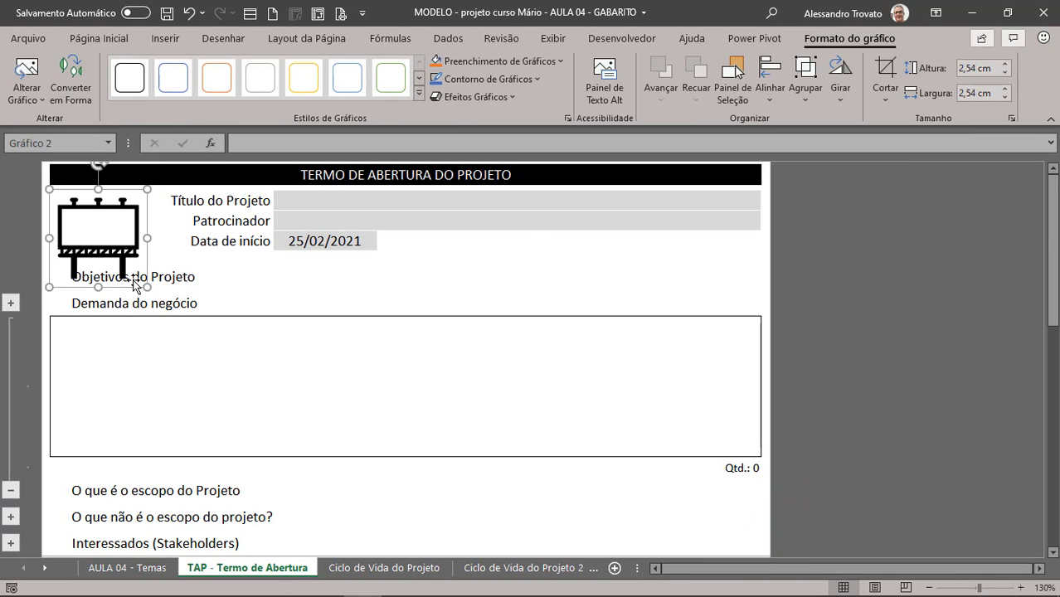
- Show the sheet's gridlines (Linhas de Grade) as a guide for placing the billboard icon
left_click(118, 220)
mouse_move(152, 228)
left_mouse_down()
mouse_move(217, 274)
mouse_move(234, 268)
mouse_move(152, 242)
left_mouse_up()
left_click(552, 39)
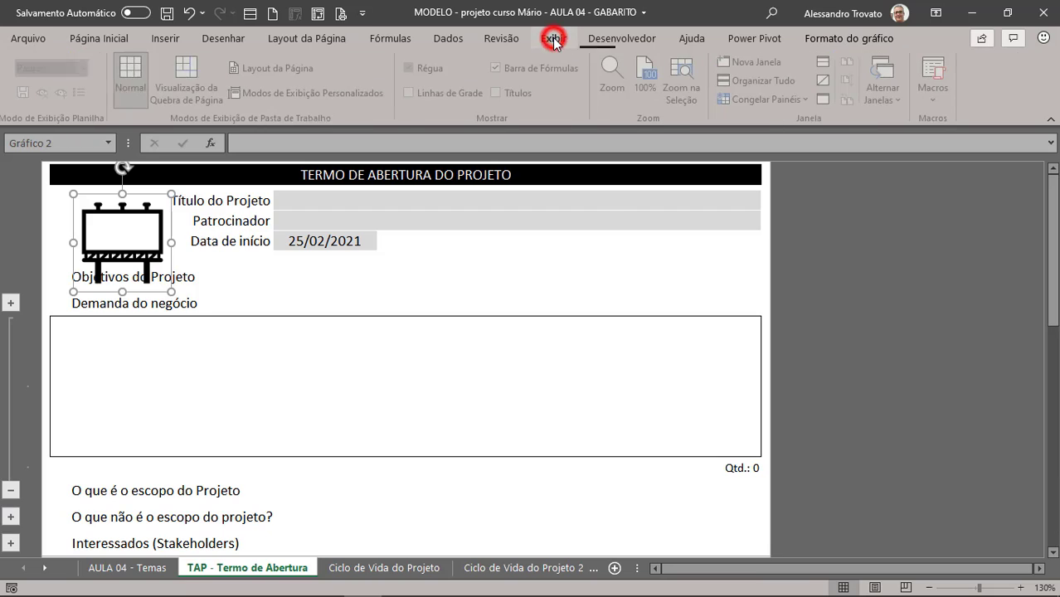
left_click(500, 93)
left_click_drag(167, 230, 170, 236)
left_click(518, 97)
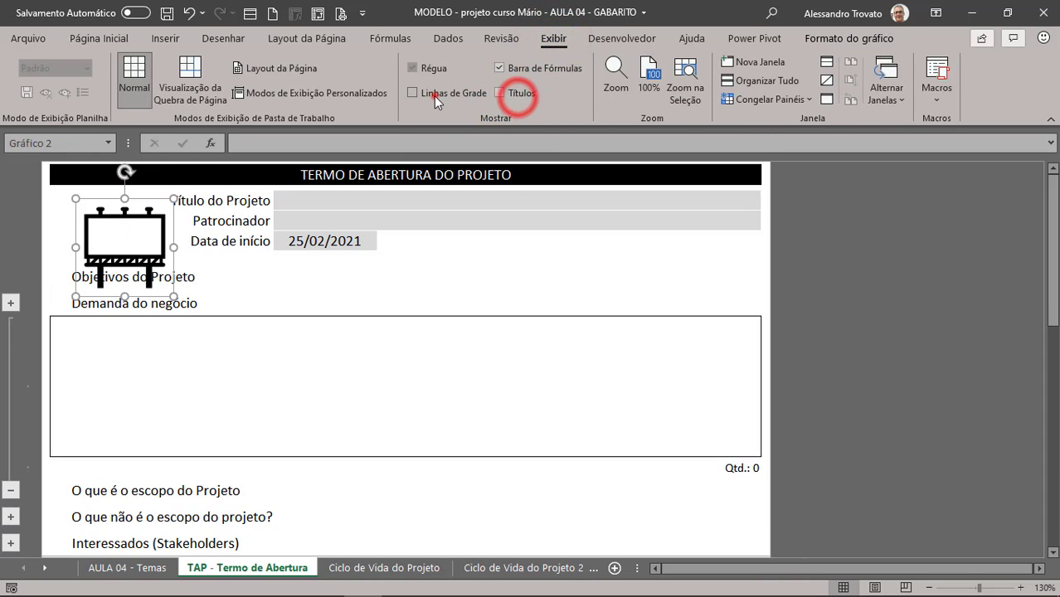
left_click(433, 94)
- Align the billboard icon with the upper-left corner of merged cell B4 and shrink it proportionally to fit the cell
left_click_drag(99, 225, 67, 198)
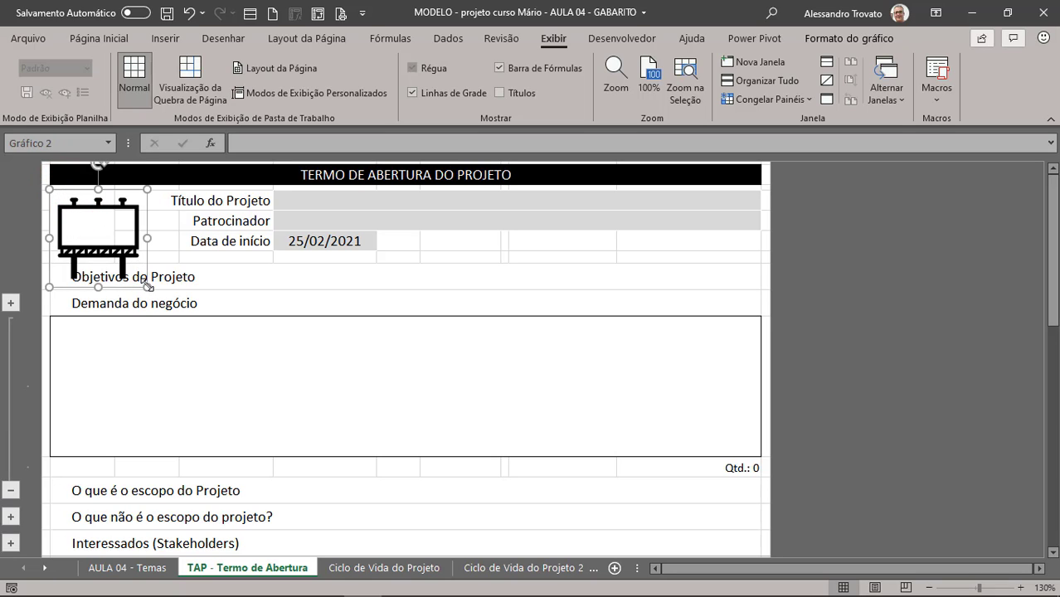
left_click_drag(148, 284, 83, 251)
left_click(142, 221)
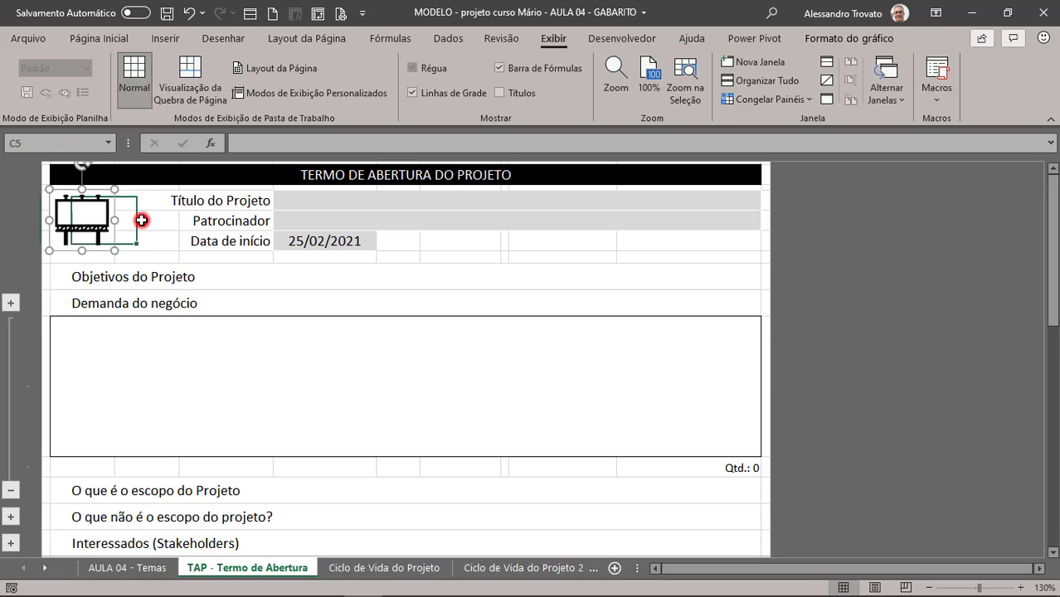
left_click(82, 215)
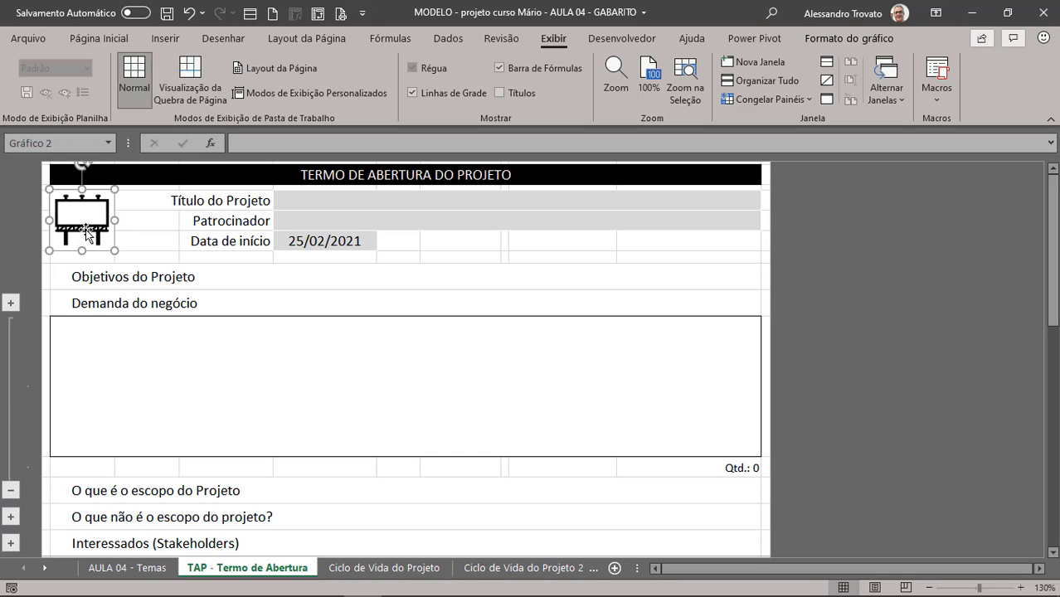
left_click(147, 240)
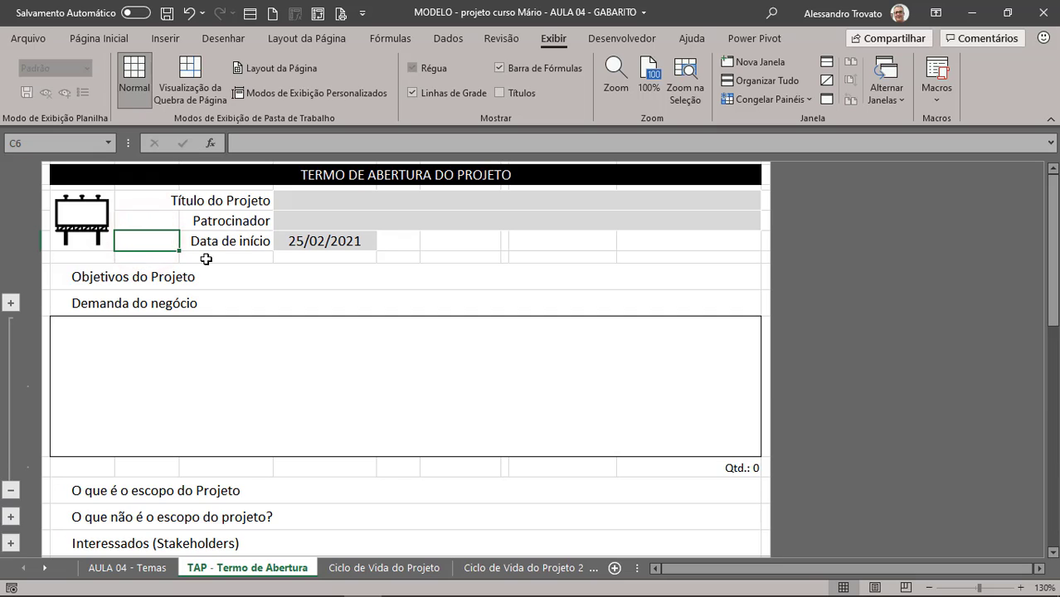
- Copy the billboard icon to cell I6 on the Data de início row and shrink the copy proportionally to the row's height
left_click(89, 218)
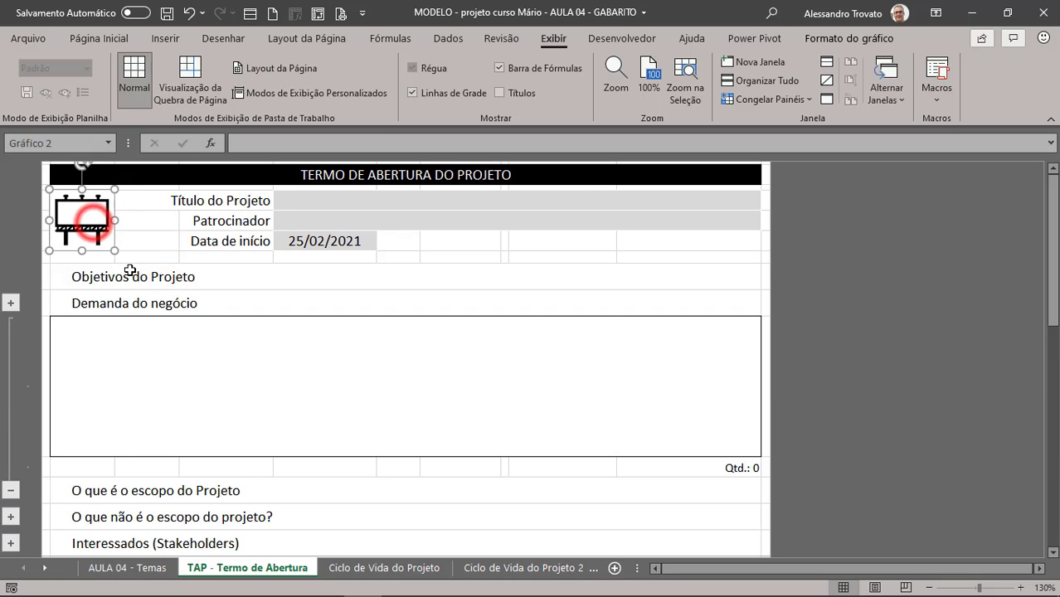
left_click_drag(106, 233, 543, 232)
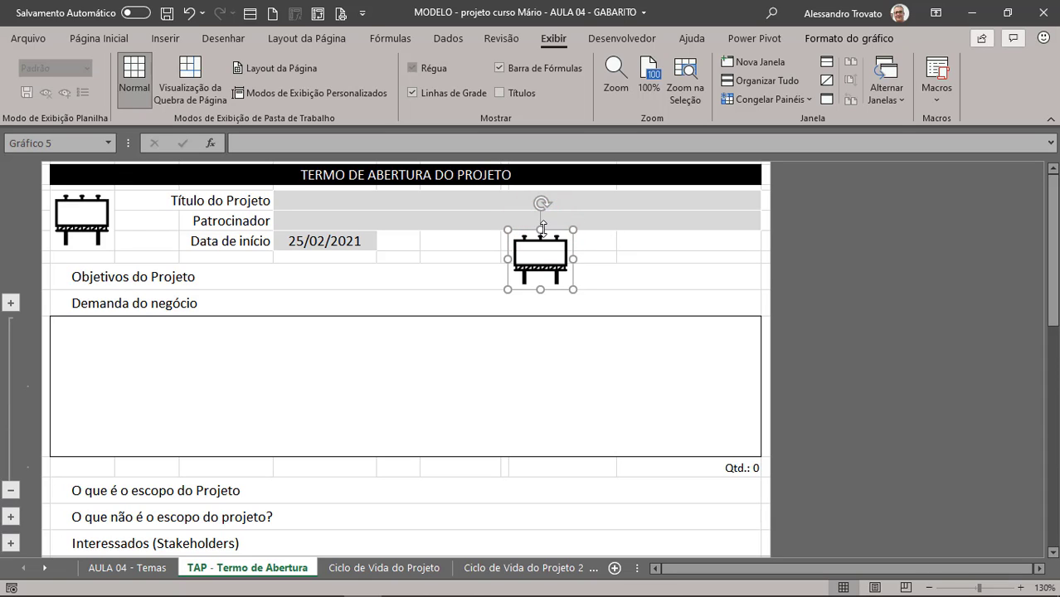
left_click_drag(541, 289, 543, 257)
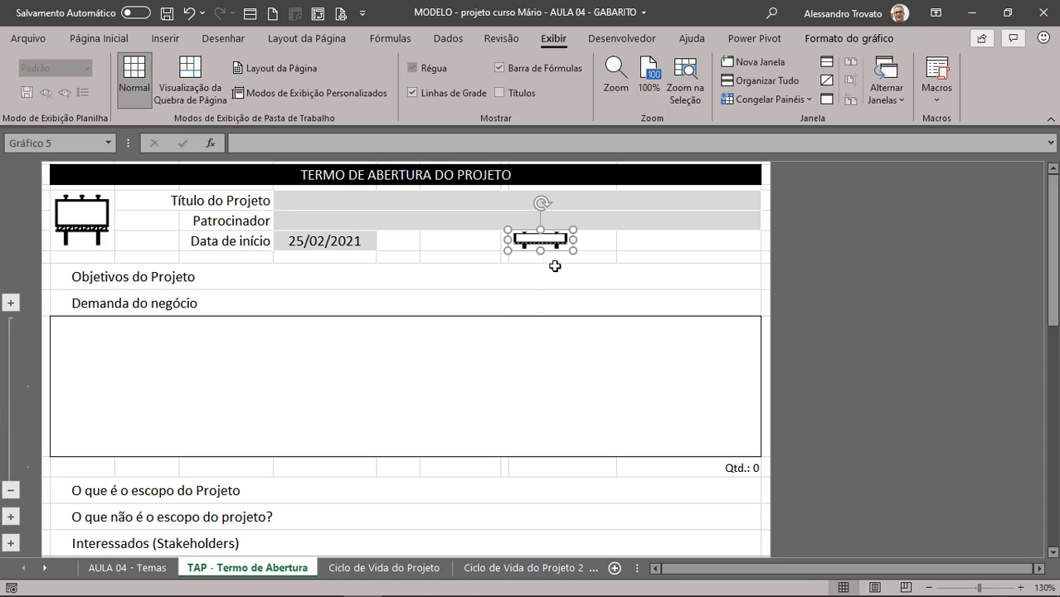
key("ctrl+z")
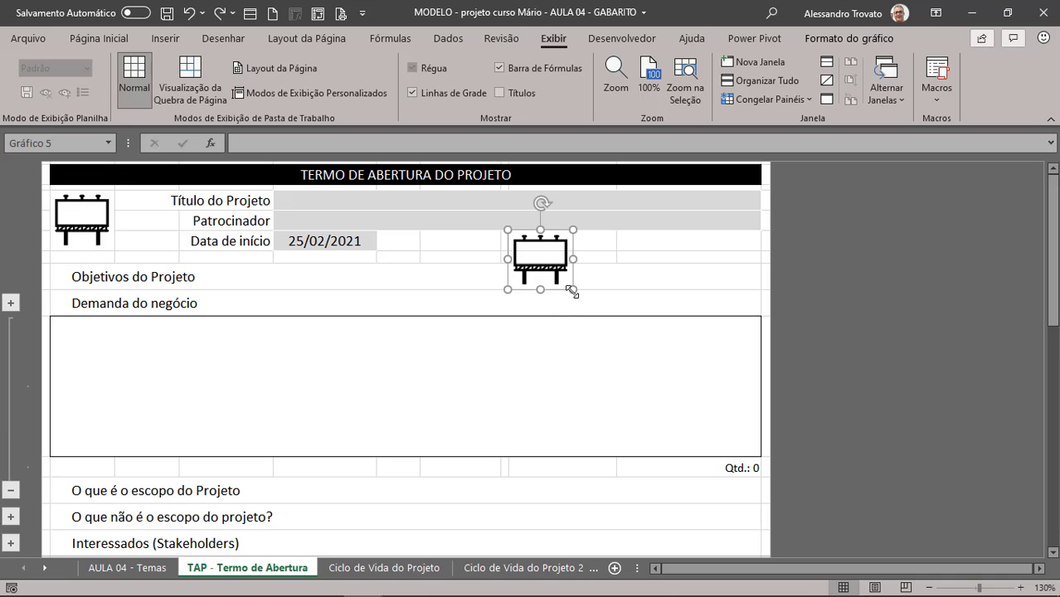
left_click_drag(573, 291, 526, 251)
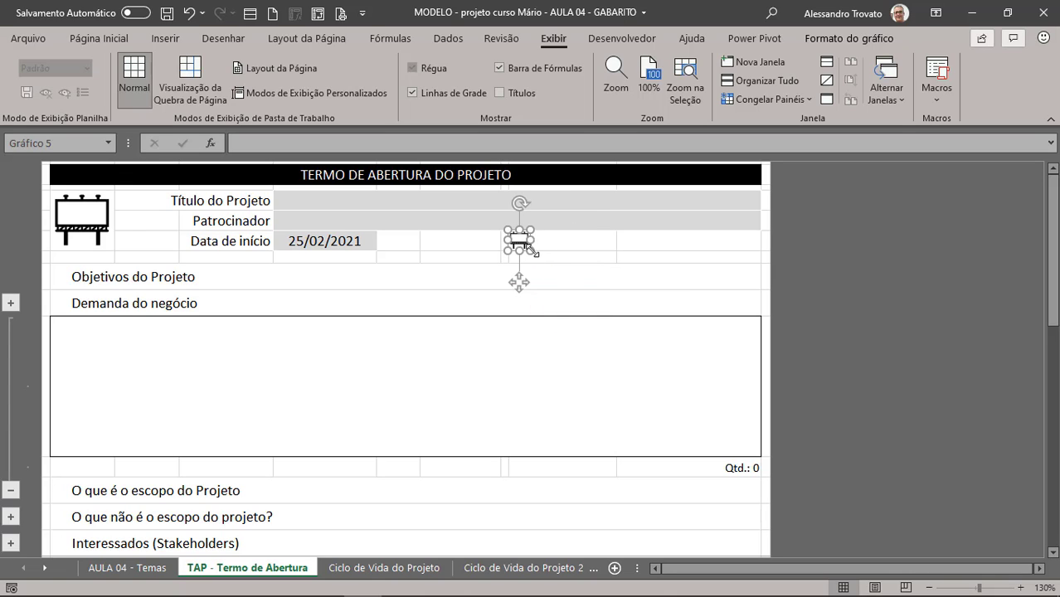
- Delete the small billboard icon copy from cell I6, keeping only the logo in the header
left_click(547, 261)
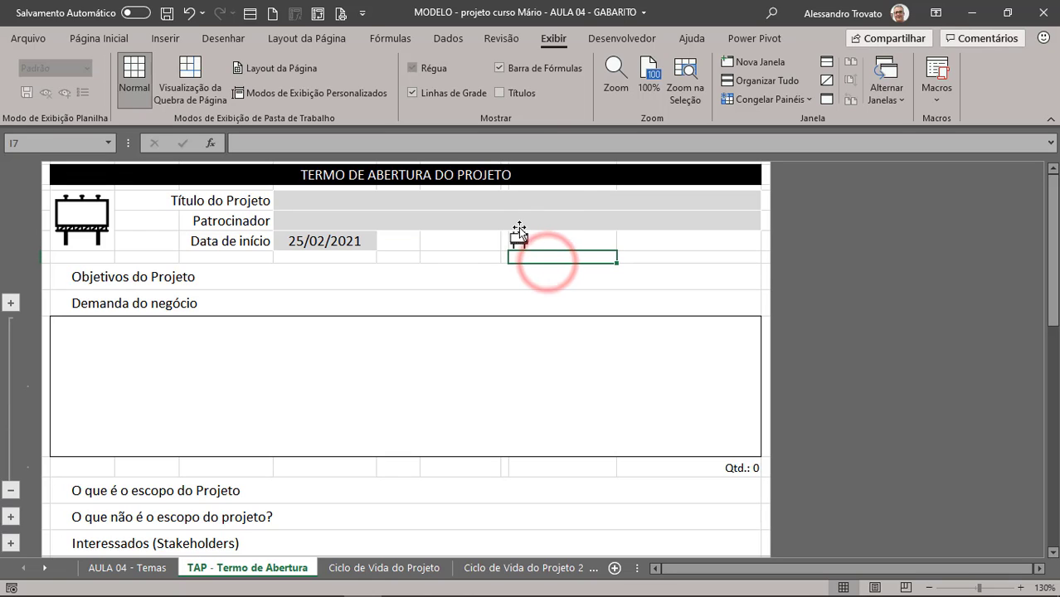
key("Up")
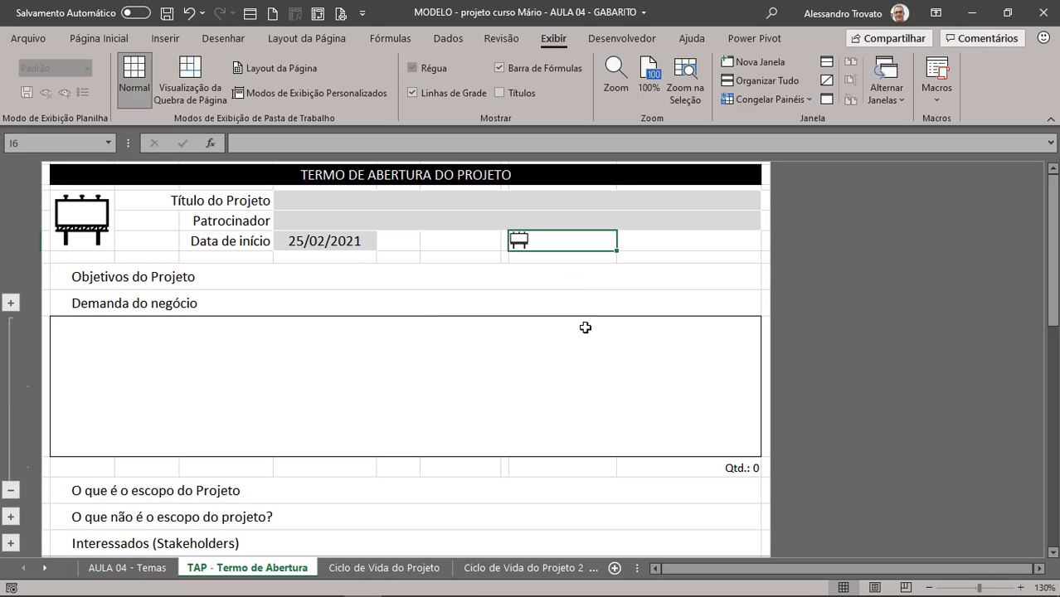
left_click(519, 240)
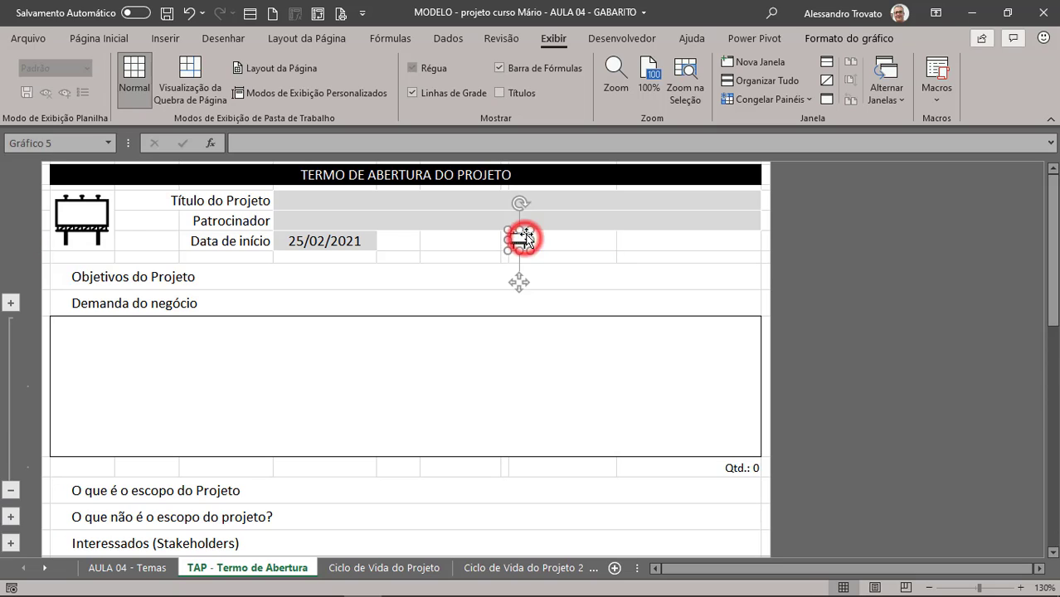
key("Delete")
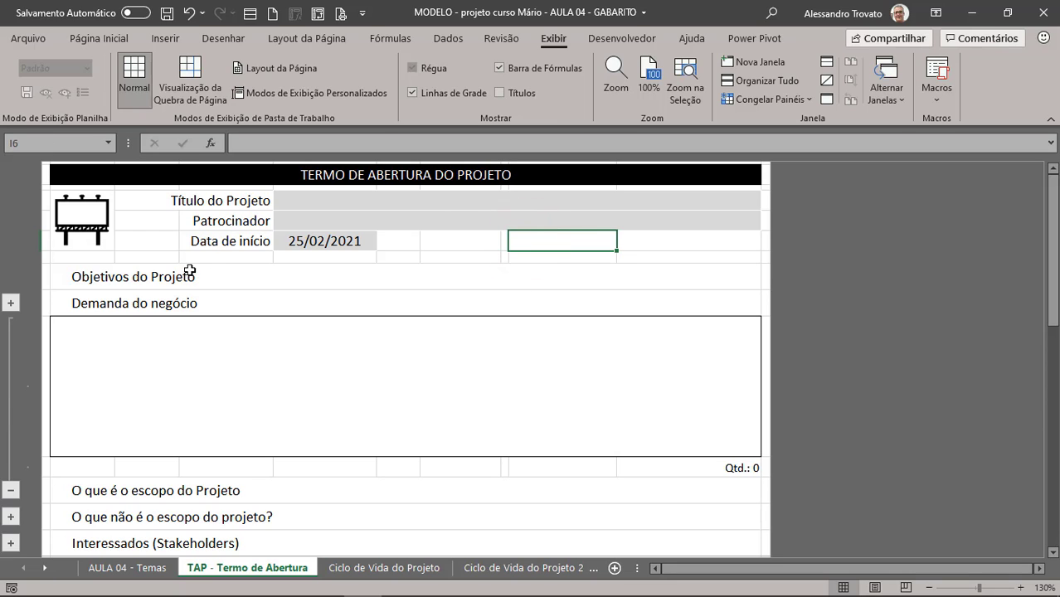
left_click(90, 216)
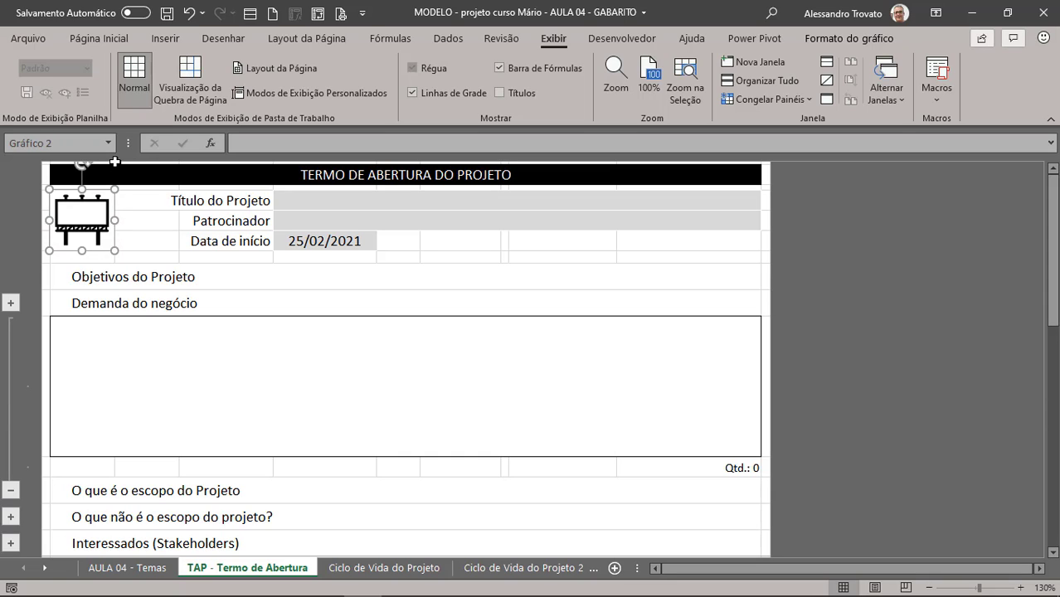
left_click(145, 221)
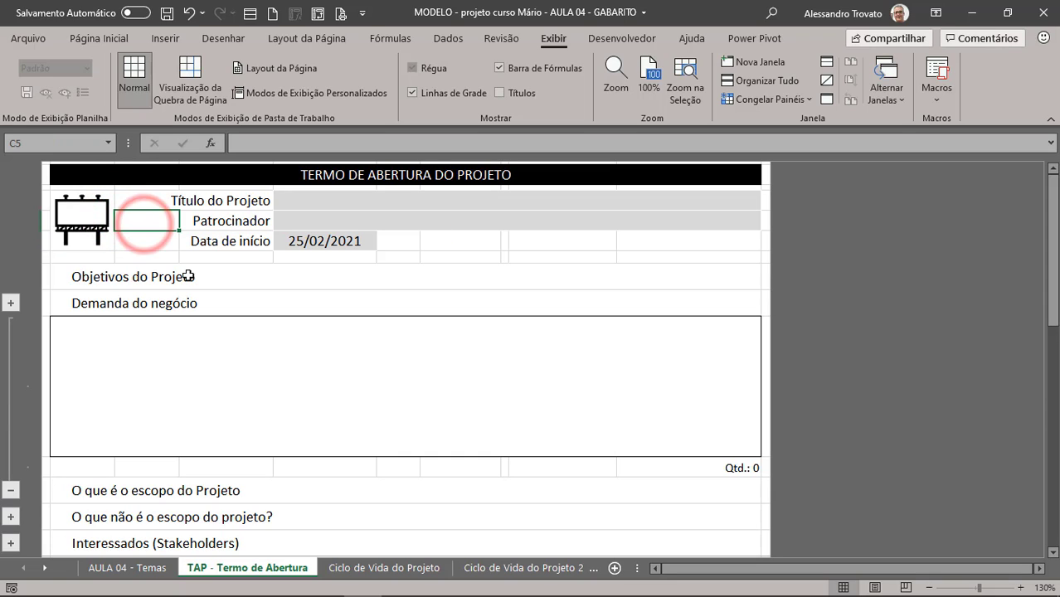
- Collapse the Demanda do negócio section and protect the sheet without a password, allowing cell selection and row formatting
left_click(10, 490)
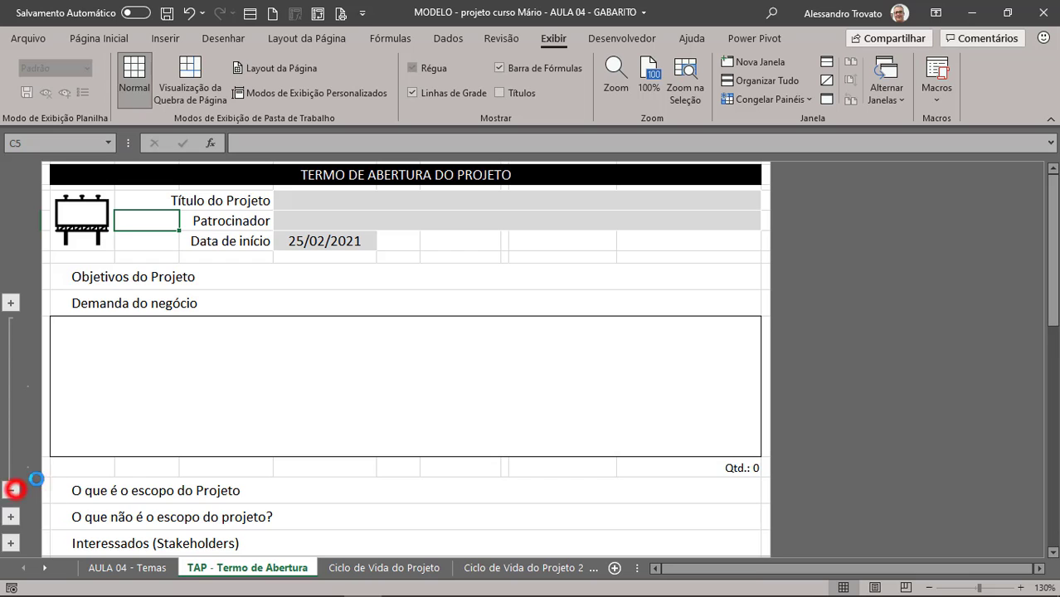
left_click(501, 38)
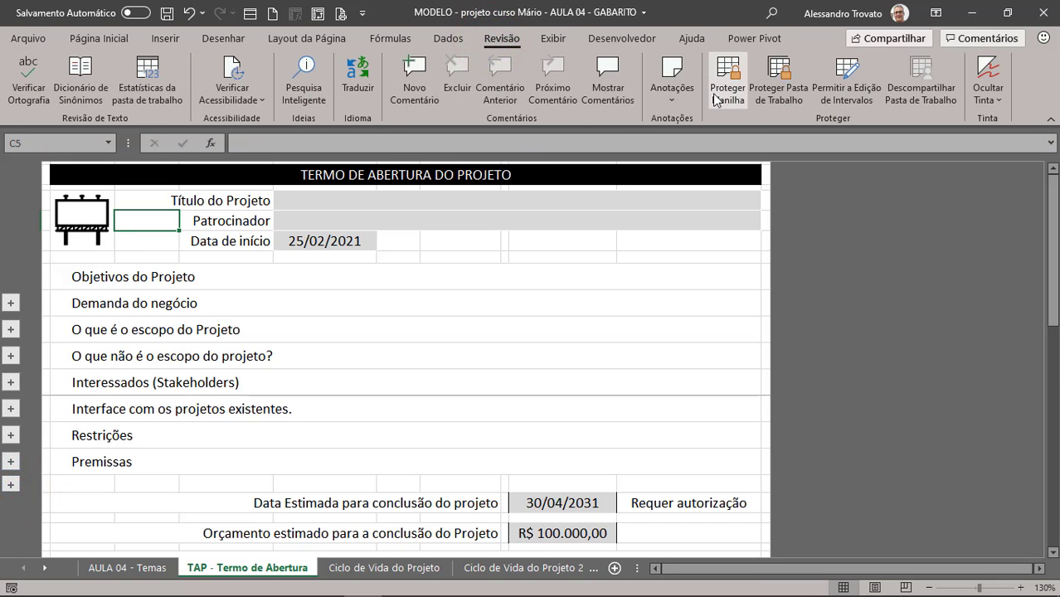
left_click(717, 95)
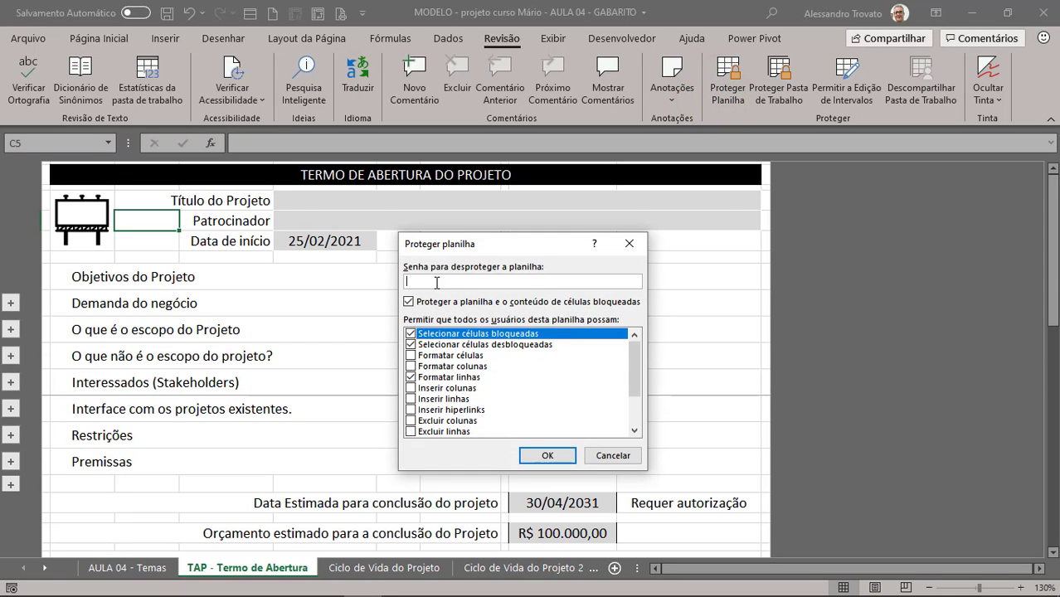
left_click(437, 282)
left_click(541, 458)
left_click(313, 334)
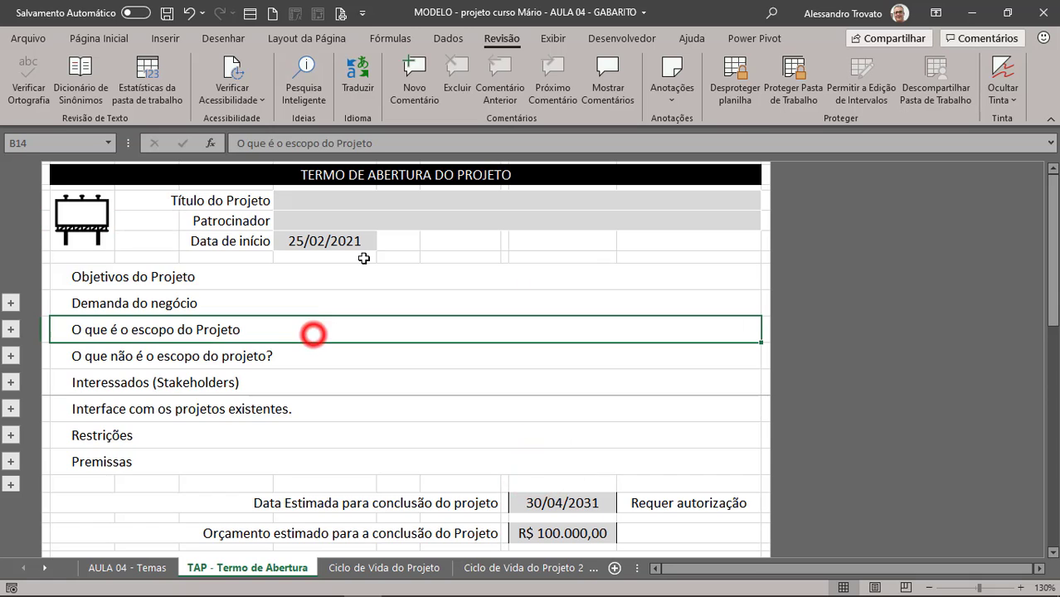
- Hide the gridlines (Linhas de Grade) on the project charter sheet and save the workbook
left_click(581, 38)
left_click(554, 38)
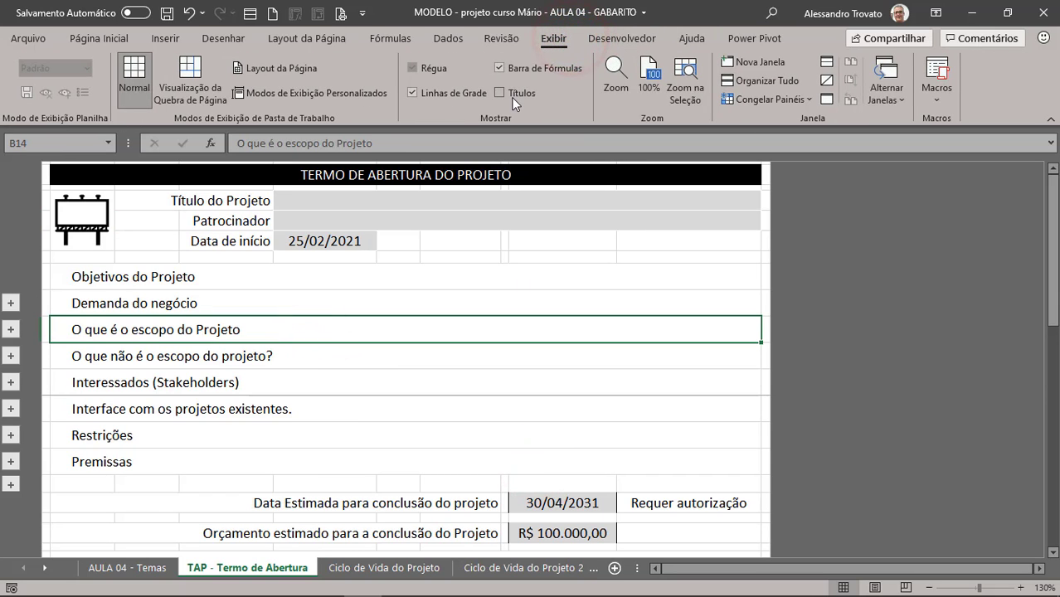
left_click(500, 93)
left_click(500, 92)
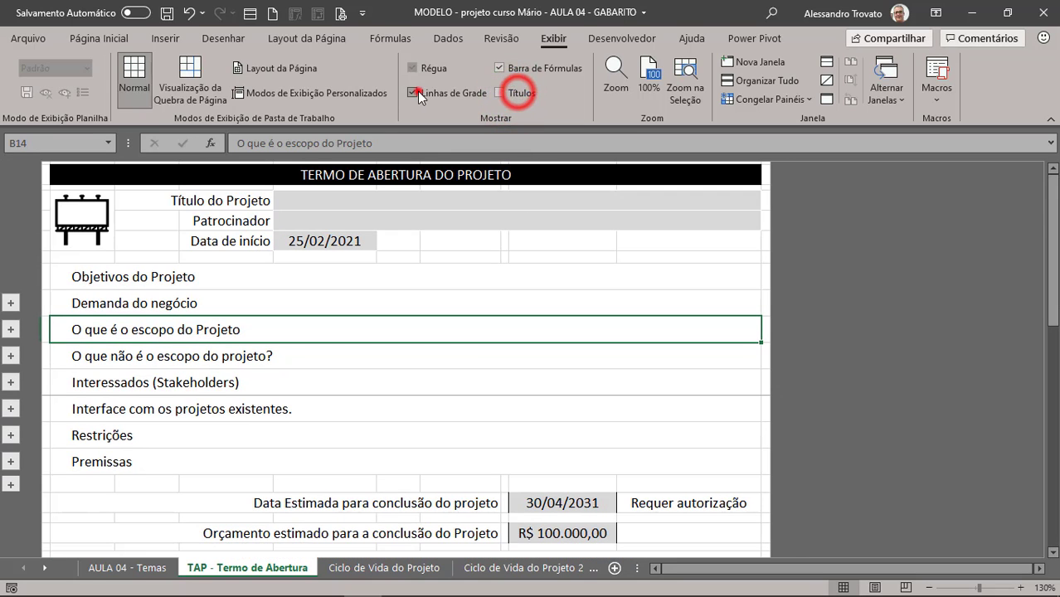
left_click(412, 93)
left_click(184, 277)
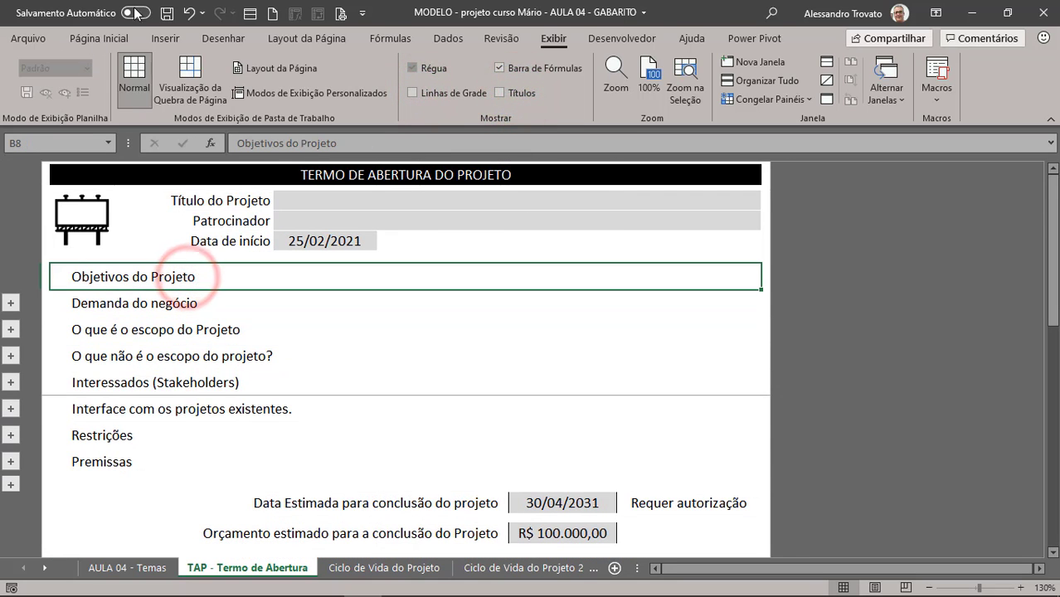
left_click(167, 12)
- Go to the Ciclo de Vida do Projeto sheet and widen its SmartArt diagram slightly
left_click(367, 570)
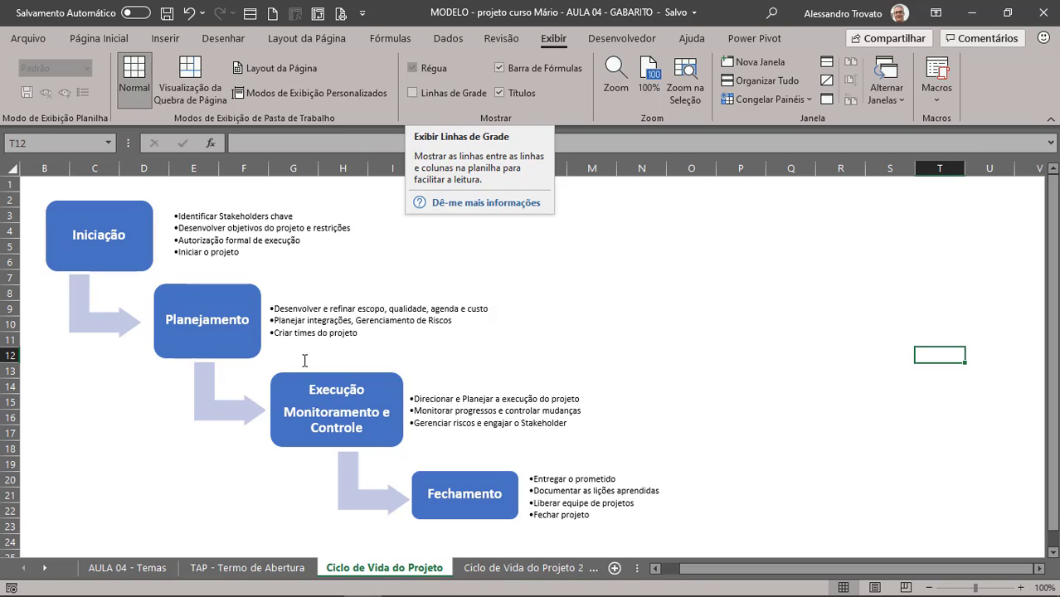
left_click(172, 203)
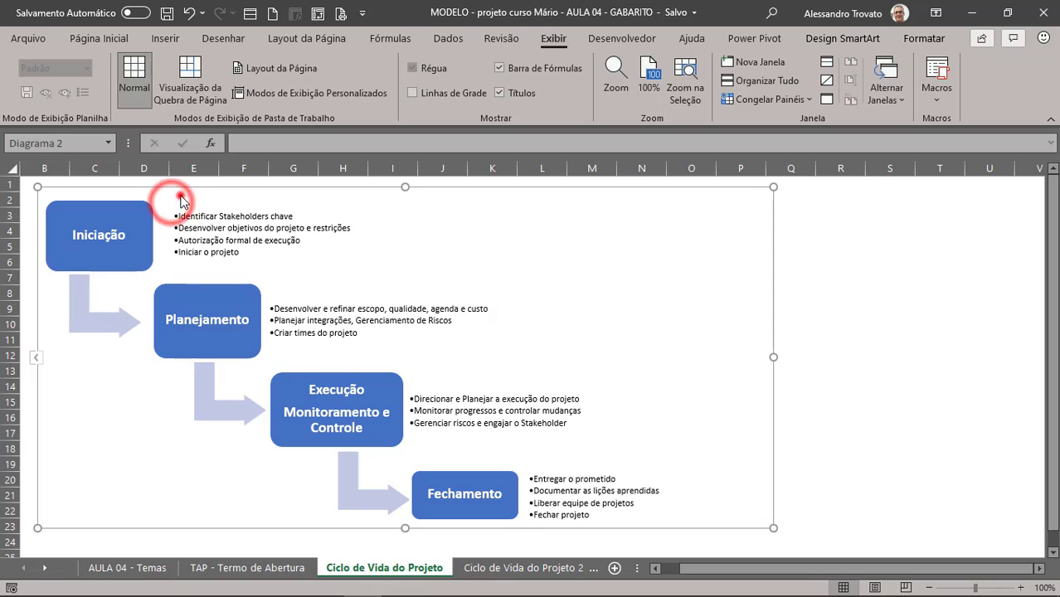
left_click(669, 230)
mouse_move(773, 357)
left_mouse_down()
mouse_move(623, 363)
mouse_move(777, 355)
left_mouse_up()
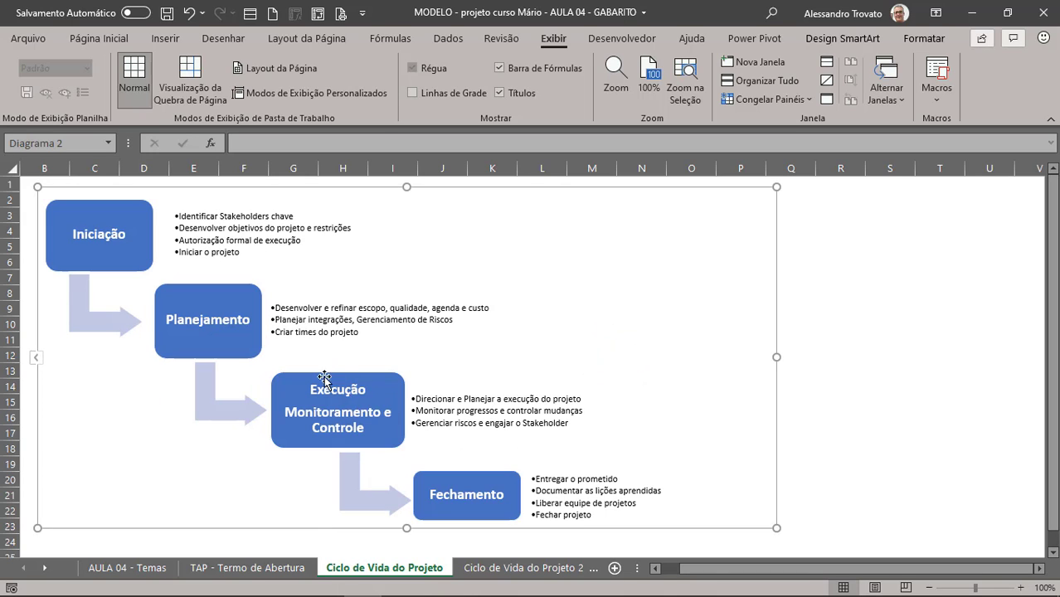
- Move the Planejamento block slightly left within the SmartArt diagram, closer to the first arrow
left_click(88, 285)
left_click(172, 287)
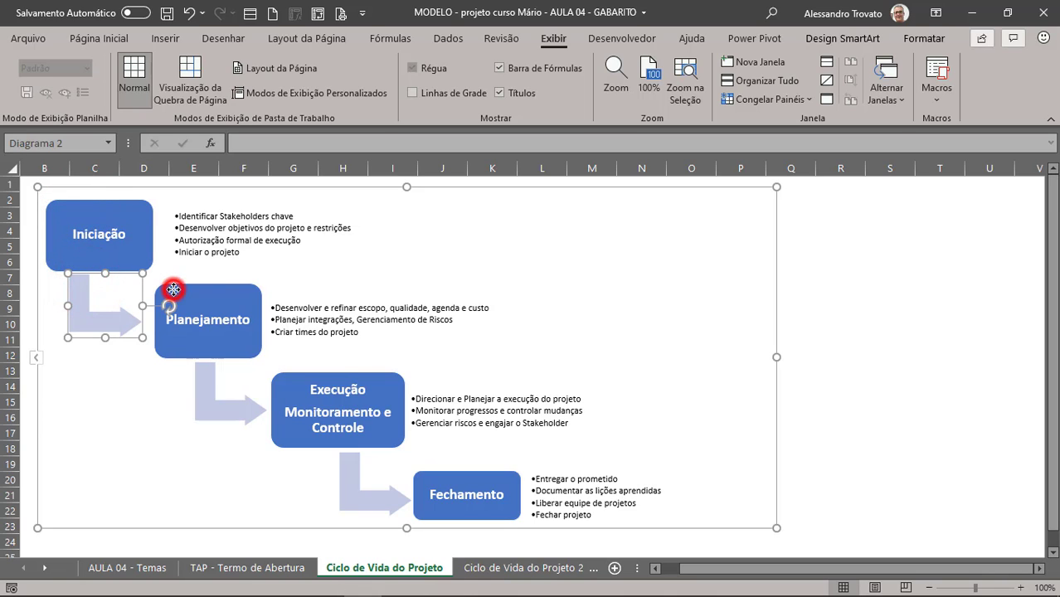
left_click_drag(200, 283, 158, 287)
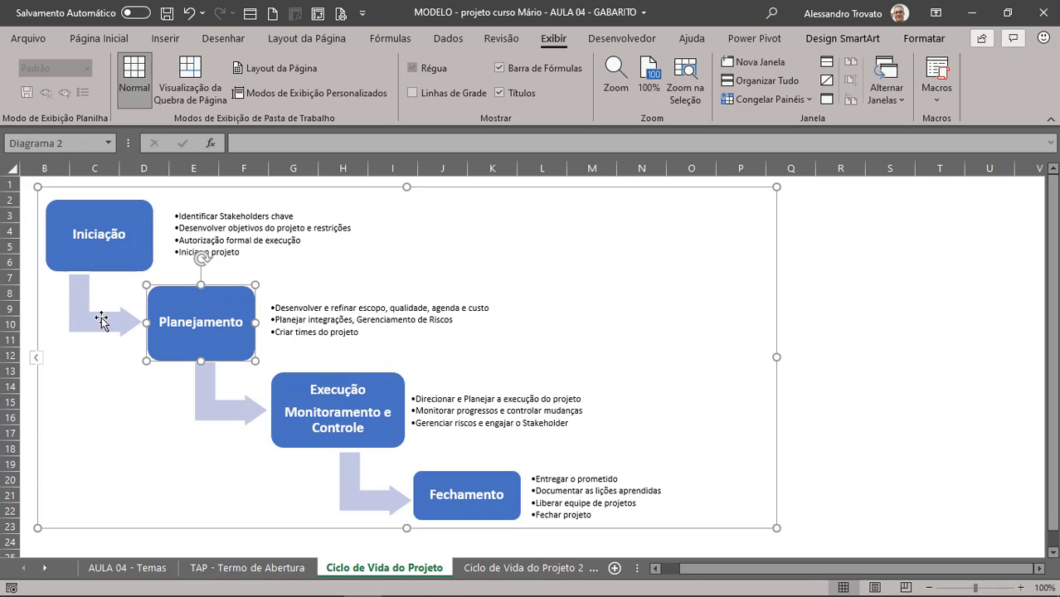
- Examine the diagram's phases and sub-items in the SmartArt text outline, checking the Iniciação bullets, and close it
left_click(38, 358)
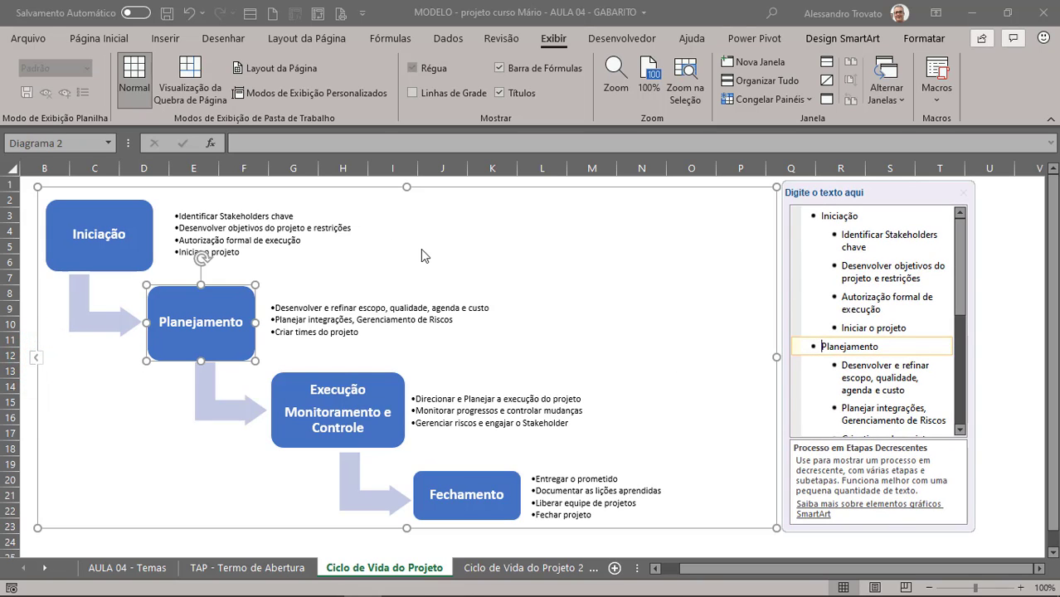
left_click(331, 218)
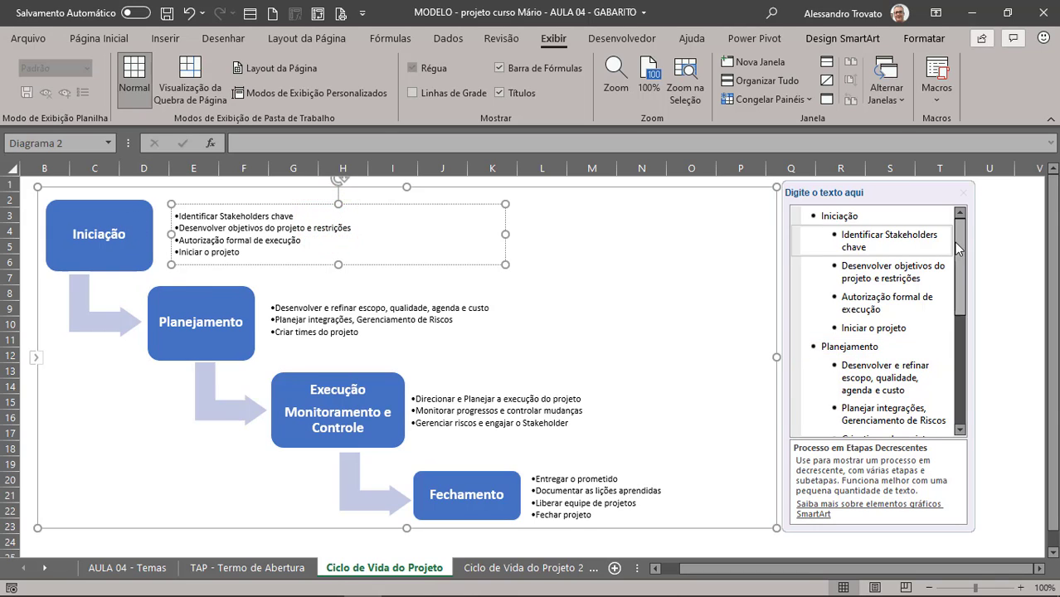
left_click(963, 194)
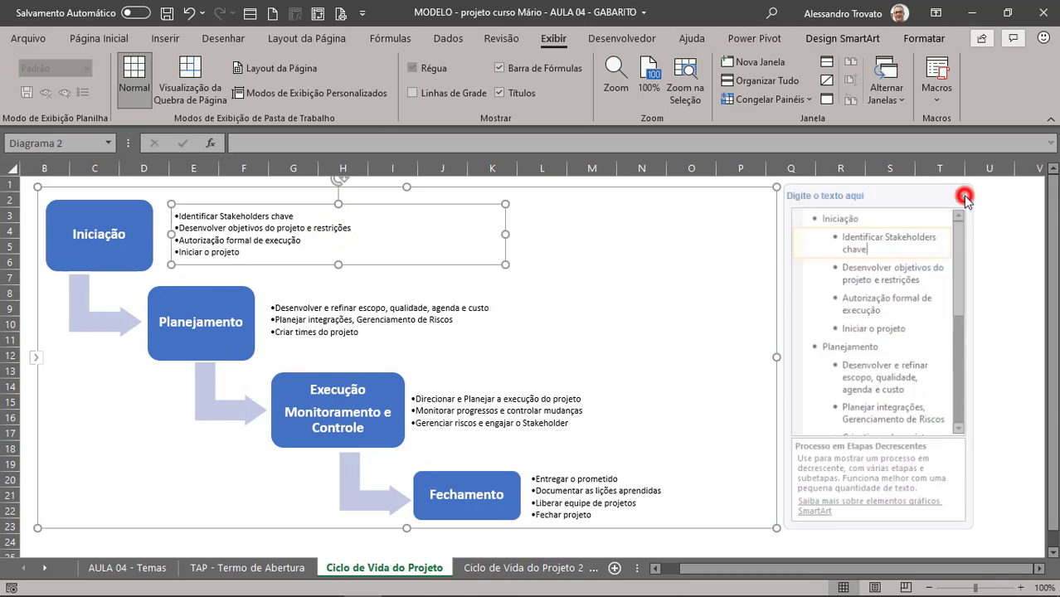
left_click(829, 246)
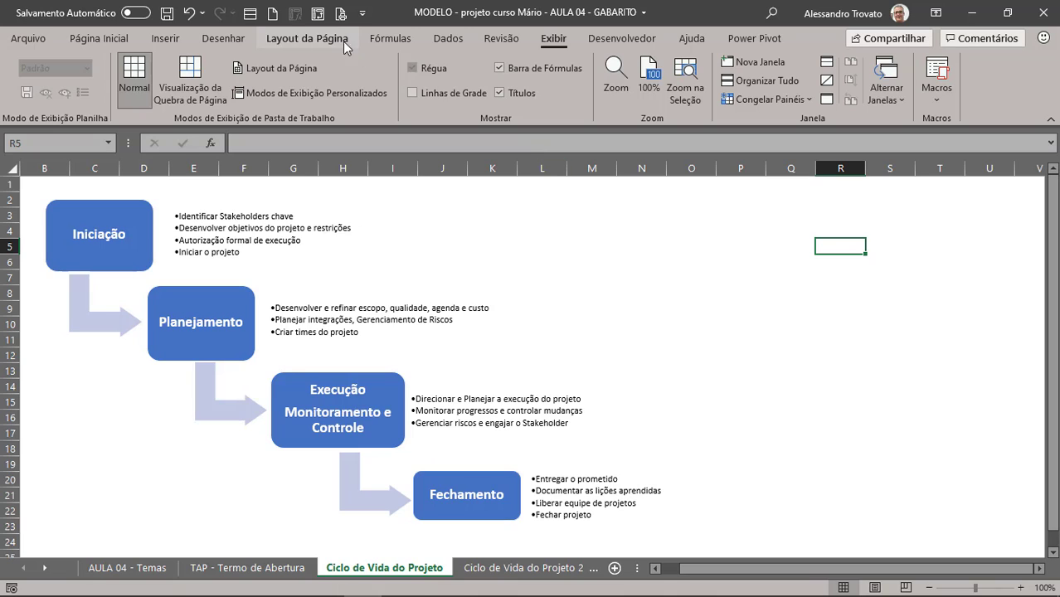
- Insert a new Processo em Etapas Decrescentes SmartArt graphic from the Processo category on the life cycle sheet
left_click(170, 38)
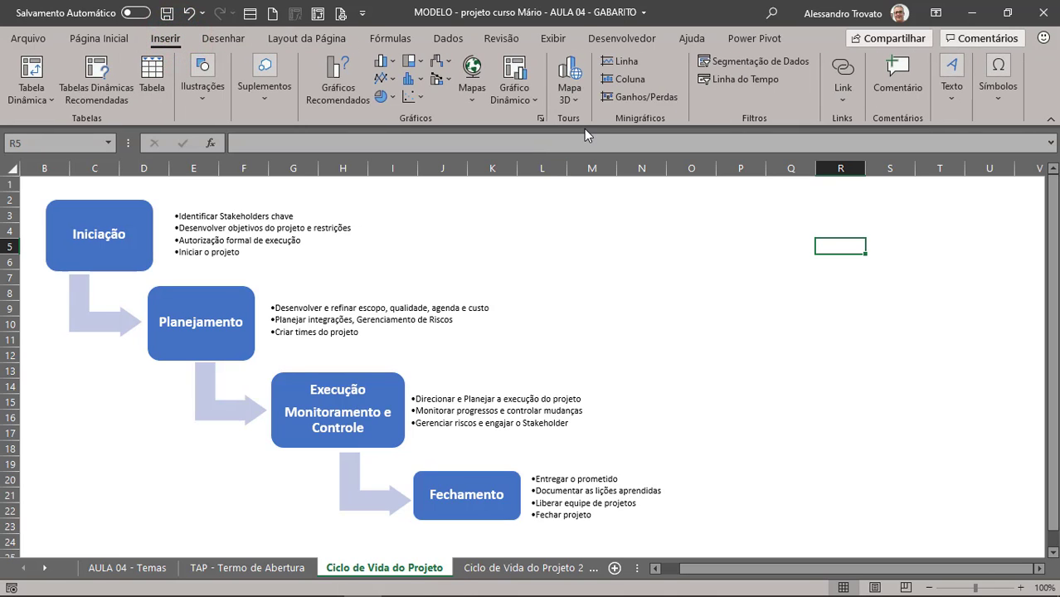
left_click(200, 83)
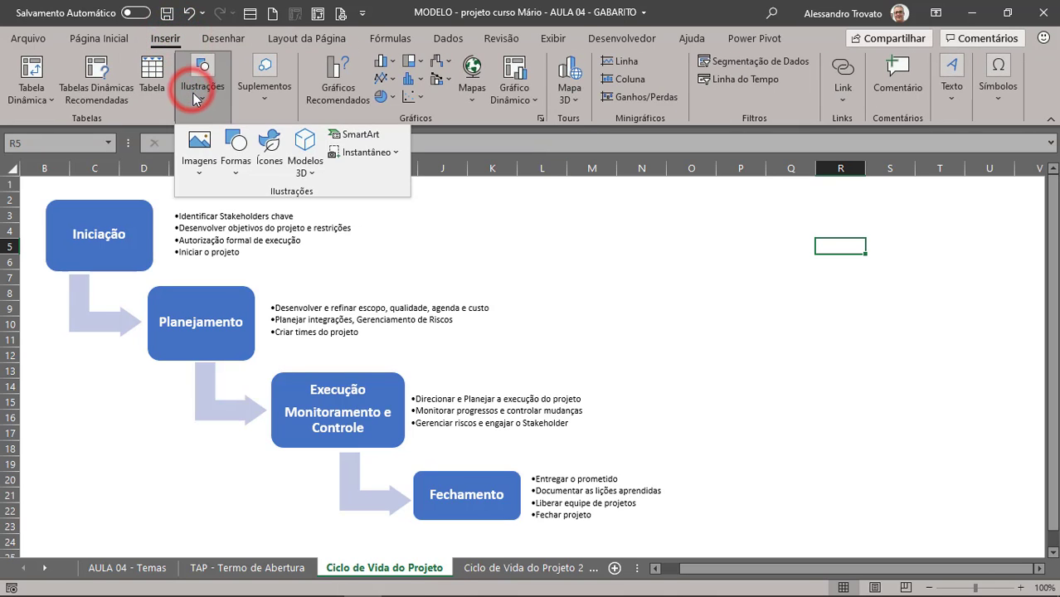
left_click(359, 134)
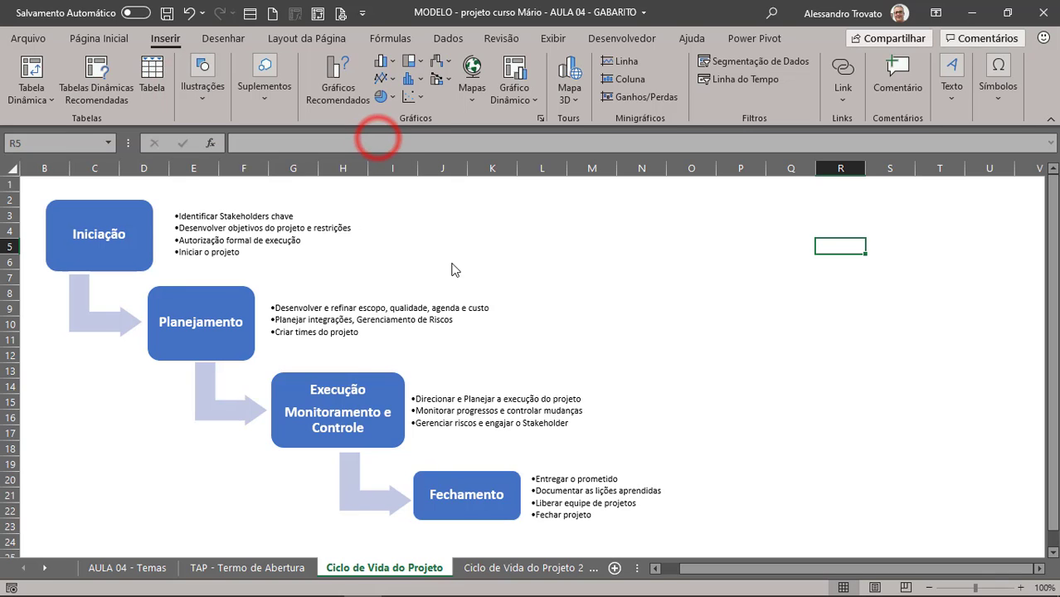
left_click(324, 236)
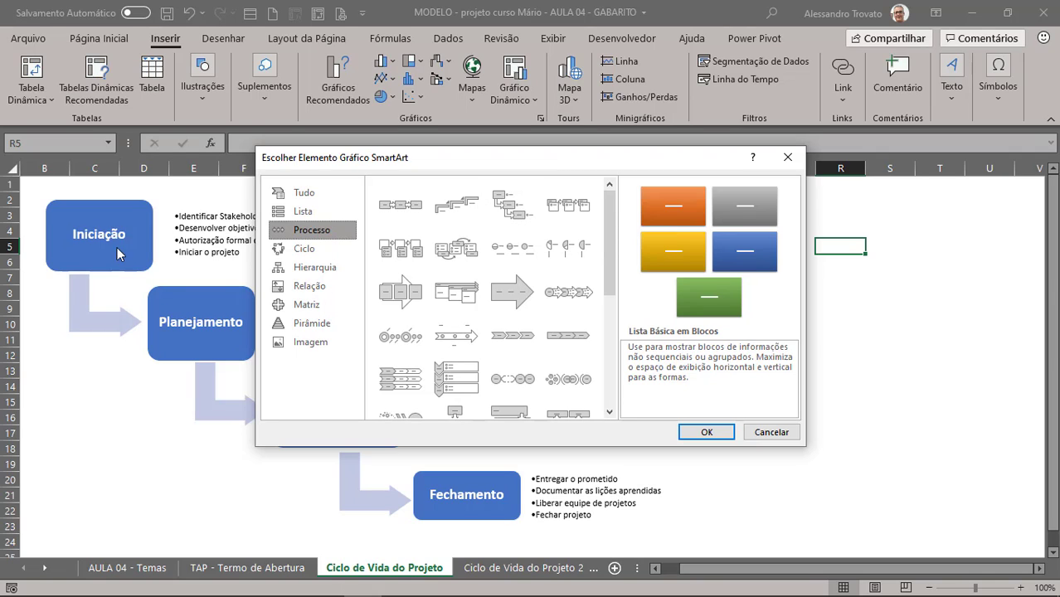
left_click(520, 218)
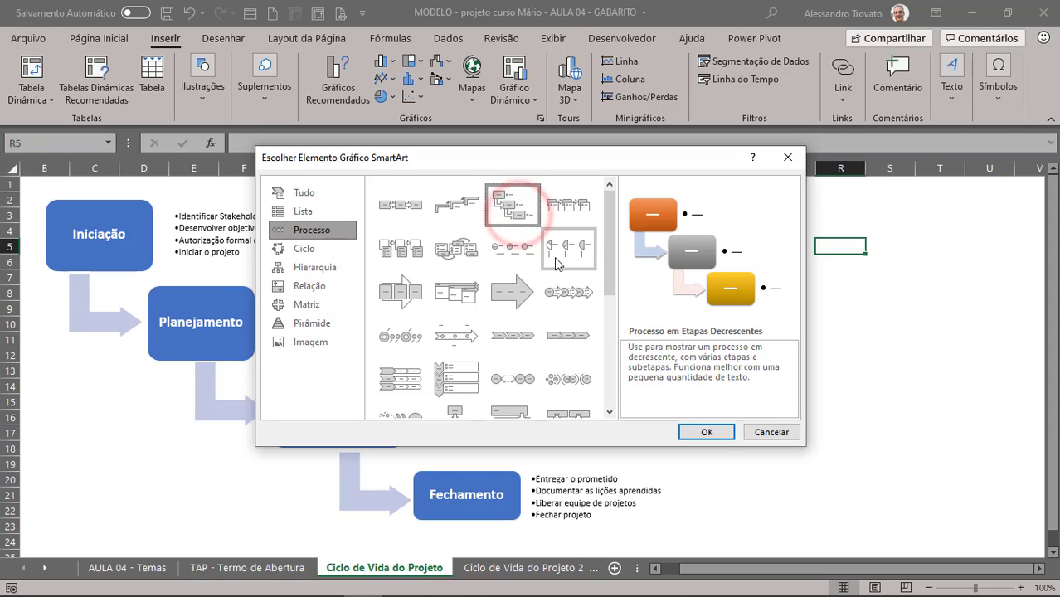
left_click(694, 432)
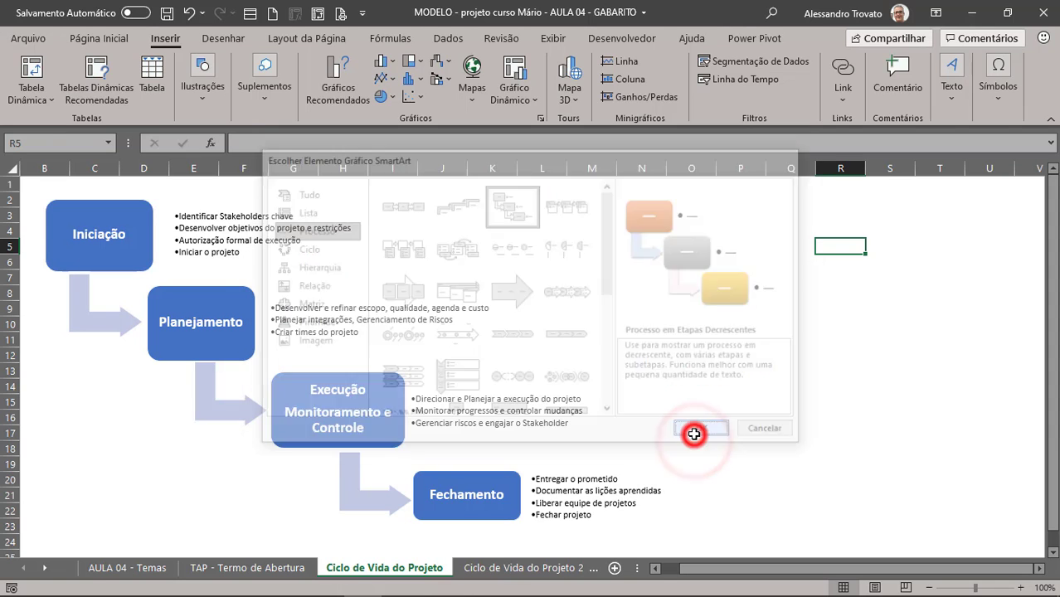